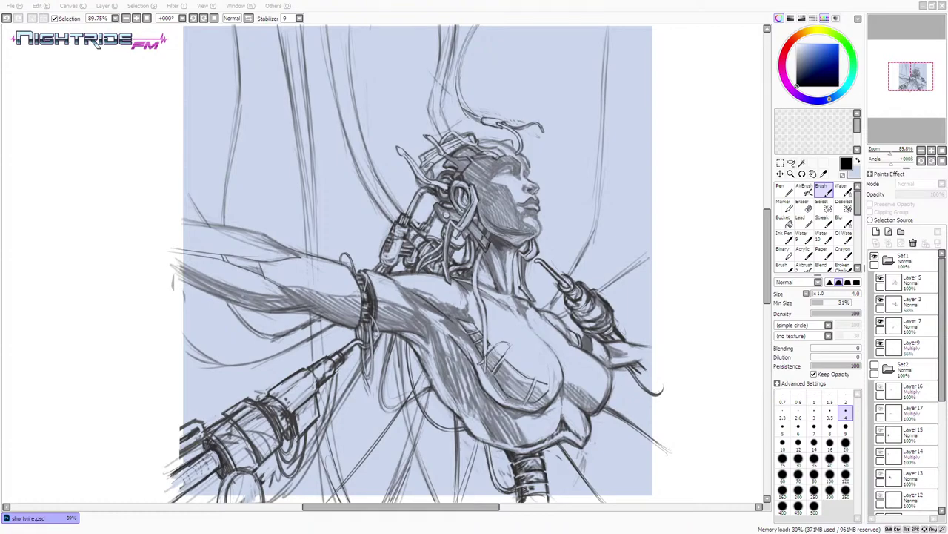
left_click(437, 5)
left_click(455, 6)
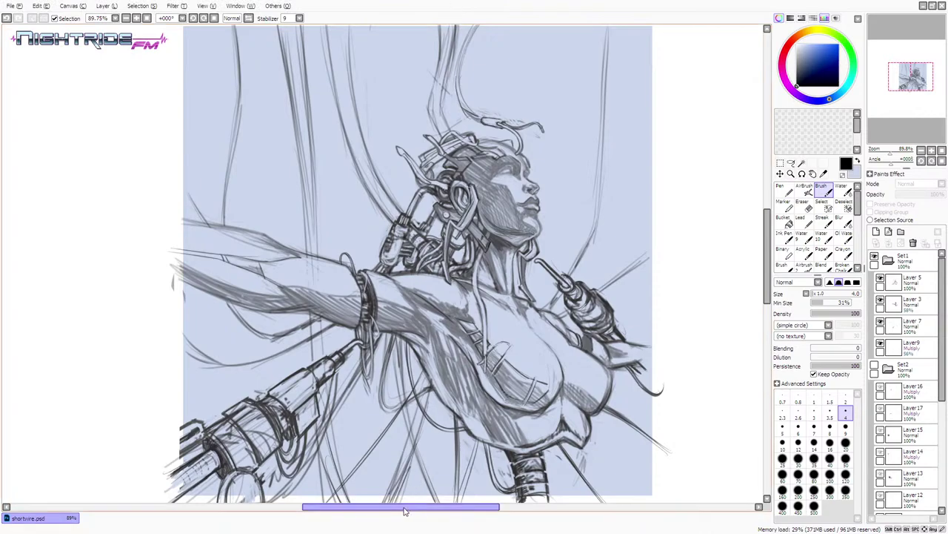
left_click_drag(405, 510, 407, 508)
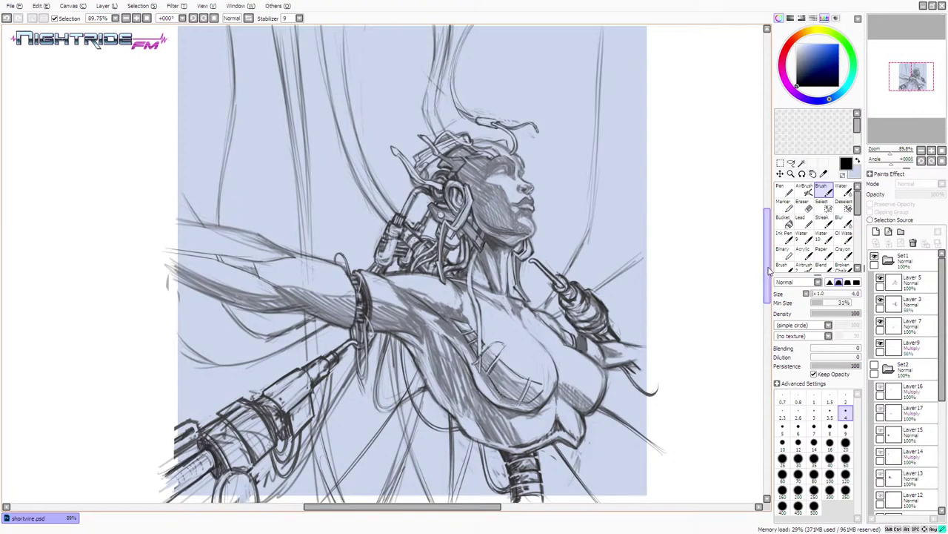
left_click_drag(768, 272, 767, 269)
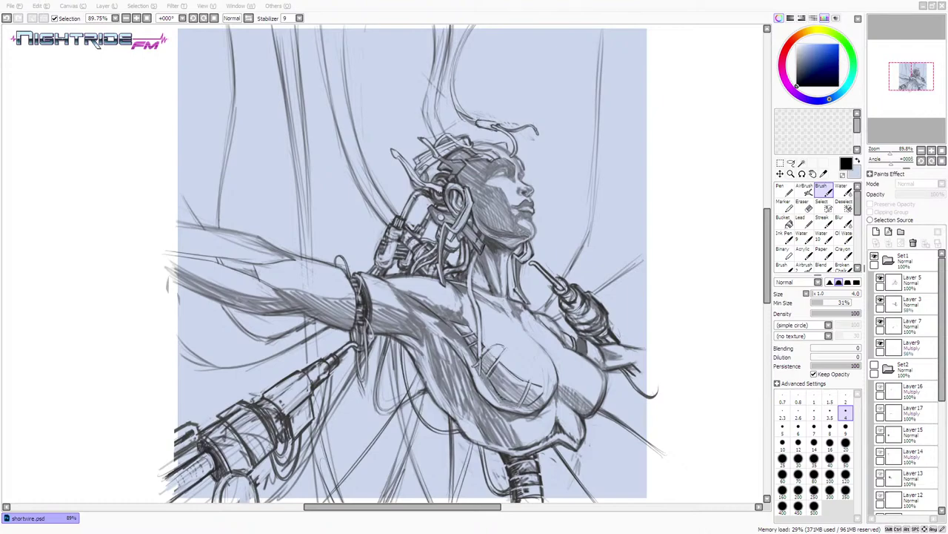
- Show the Set2 folder and hide its Layers 11 to 17 so that only the Layer 6 reference image appears
left_click_drag(944, 336, 944, 416)
left_click_drag(943, 364, 944, 344)
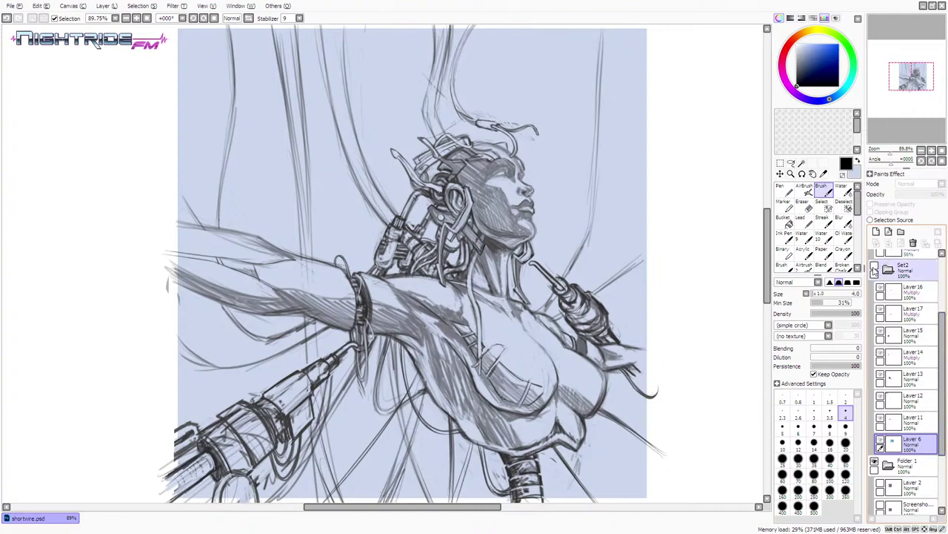
left_click(874, 267)
left_click_drag(880, 288, 880, 419)
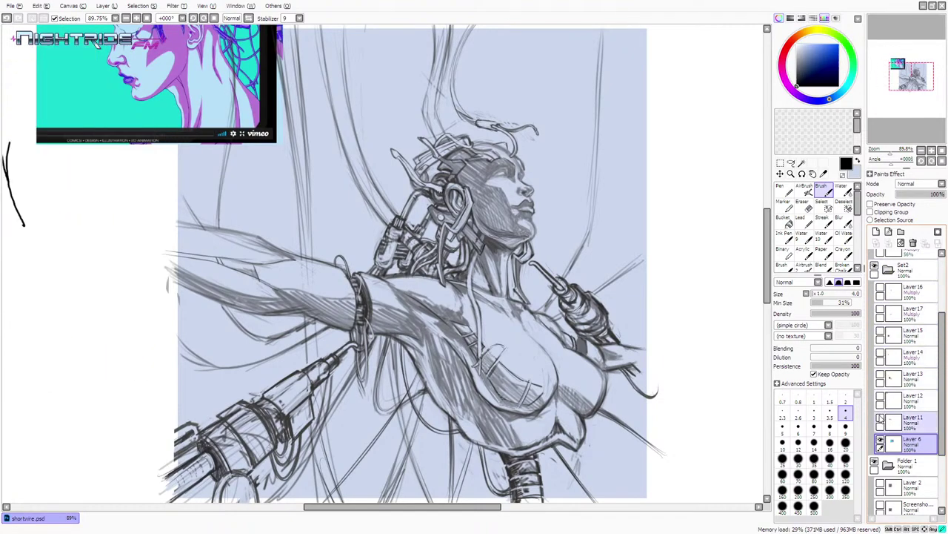
left_click_drag(770, 254, 771, 229)
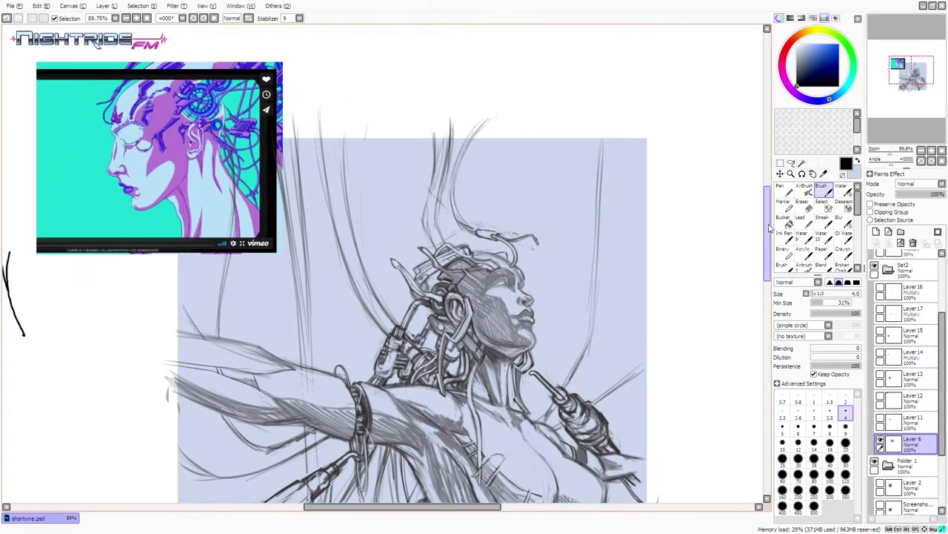
scroll(612, 188, "down", 1)
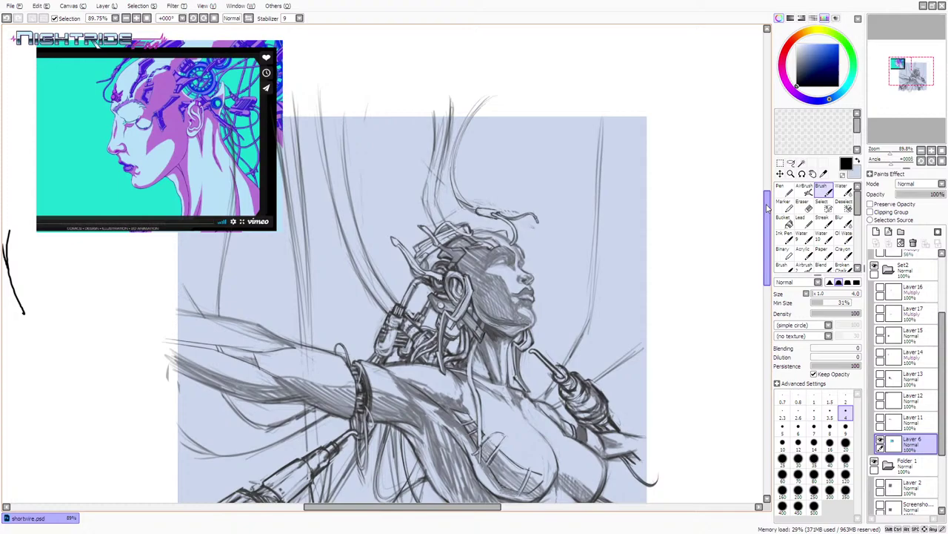
left_click_drag(767, 208, 766, 231)
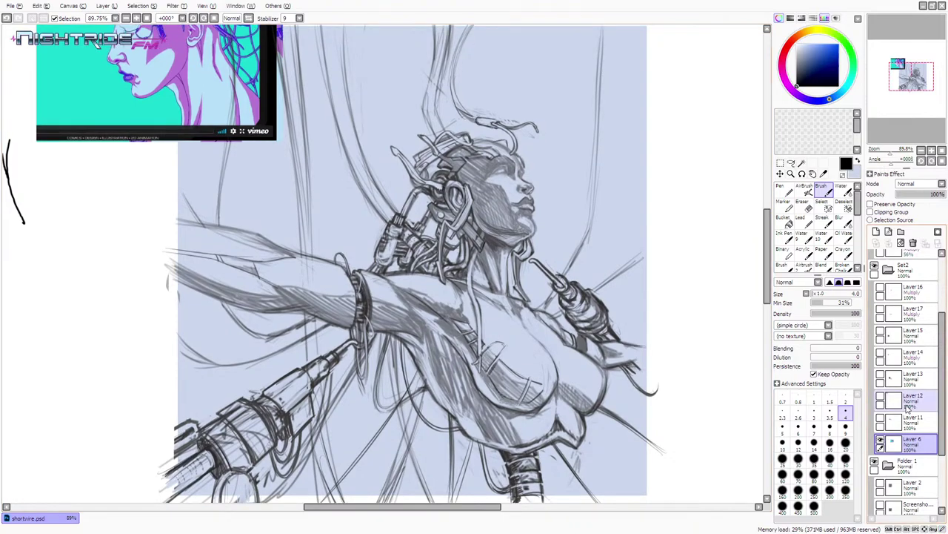
- Hide Layer 6 and show Layers 11 to 17 of Set2 to bring up the tool reference photos beside the sketch
left_click(880, 440)
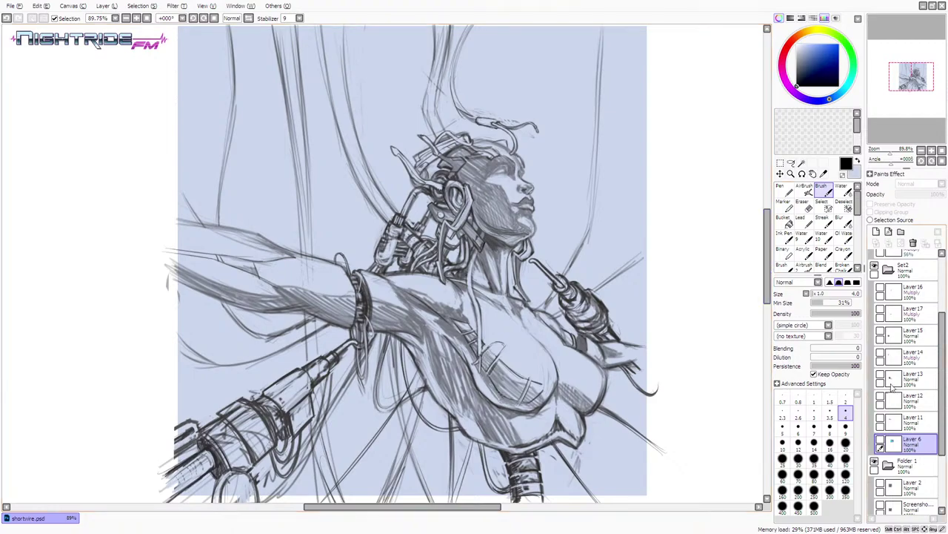
left_click_drag(943, 418, 943, 392)
left_click_drag(880, 326, 875, 455)
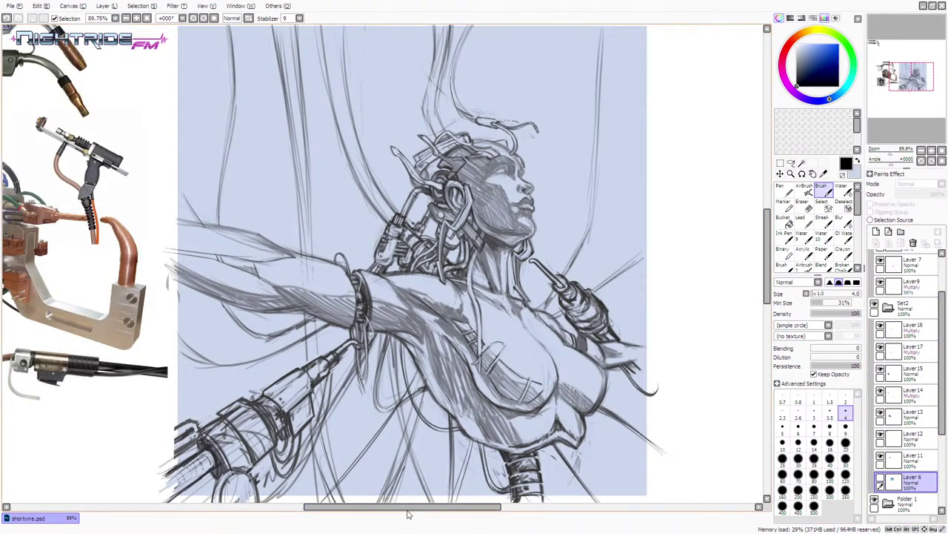
left_click_drag(406, 512, 354, 512)
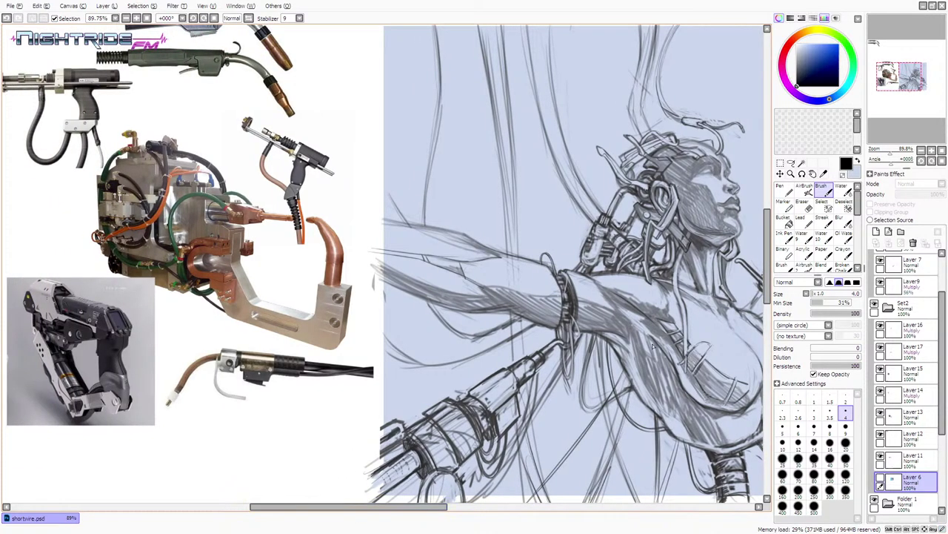
mouse_move(768, 270)
left_mouse_down()
mouse_move(768, 257)
mouse_move(767, 266)
left_mouse_up()
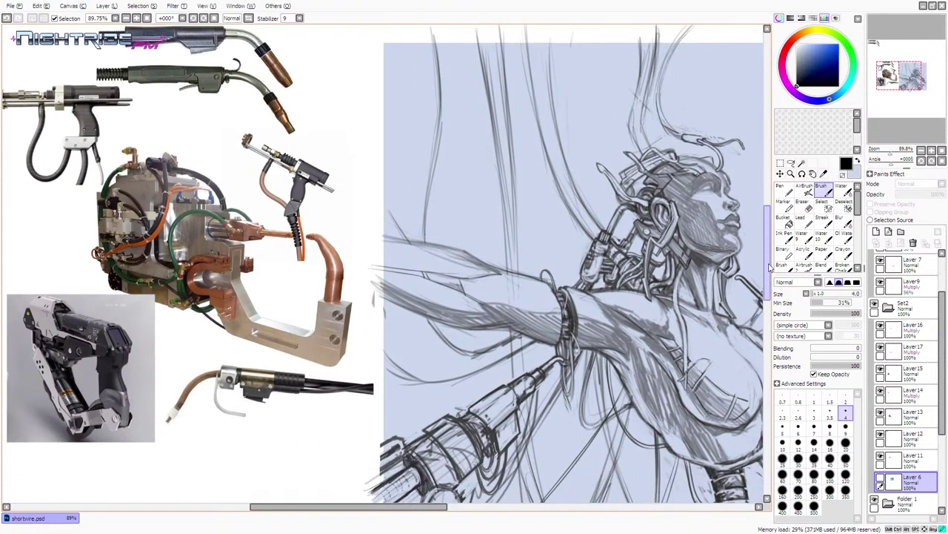
scroll(441, 457, "up", 1)
scroll(442, 501, "down", 2)
scroll(442, 501, "up", 1)
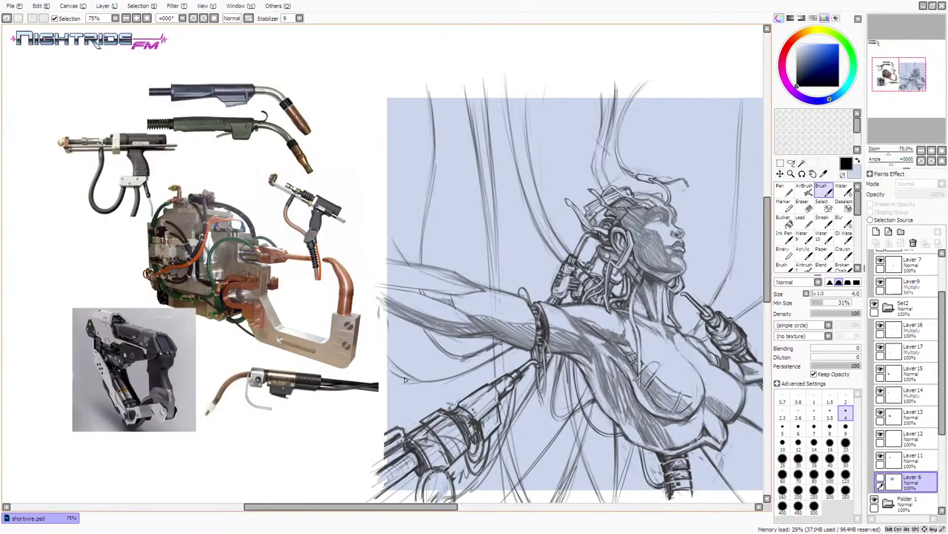
left_click_drag(441, 506, 456, 506)
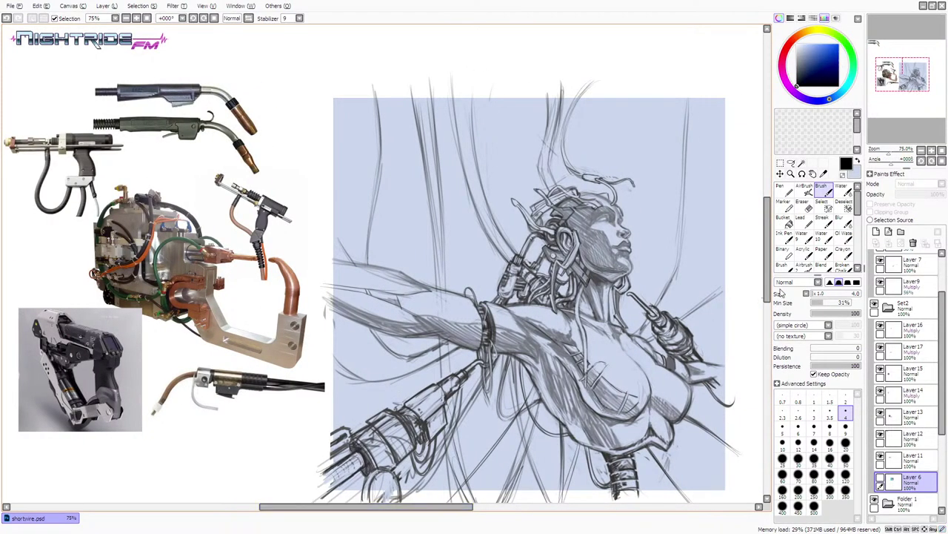
left_click_drag(771, 247, 769, 249)
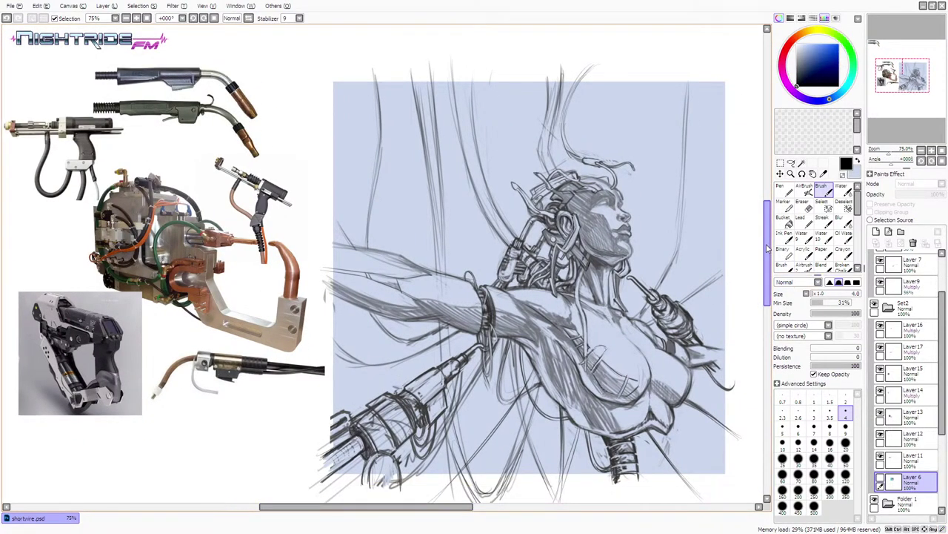
- On Layer 5 of Set1, rework the contour and hatching along the figure's far chest side with the size 4 Brush in sampled dark grey
left_click(839, 192)
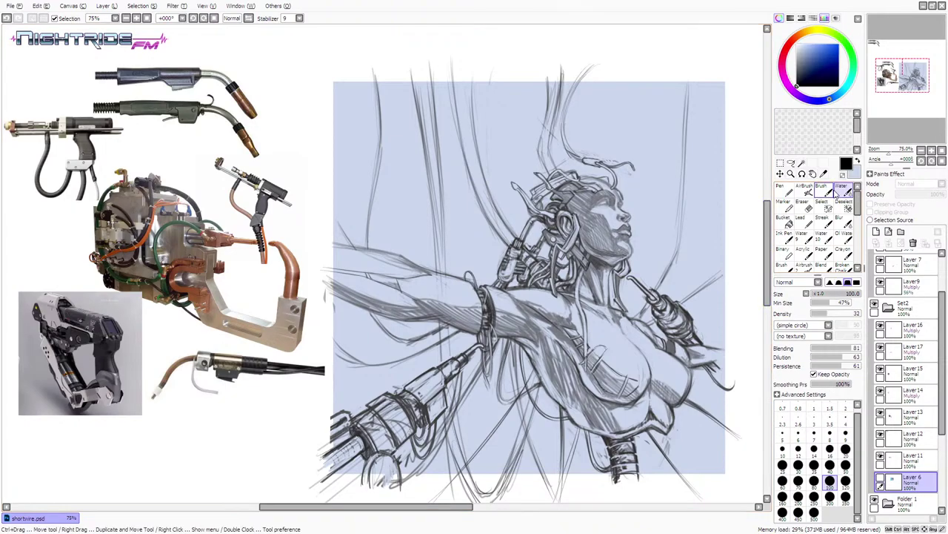
left_click(823, 191)
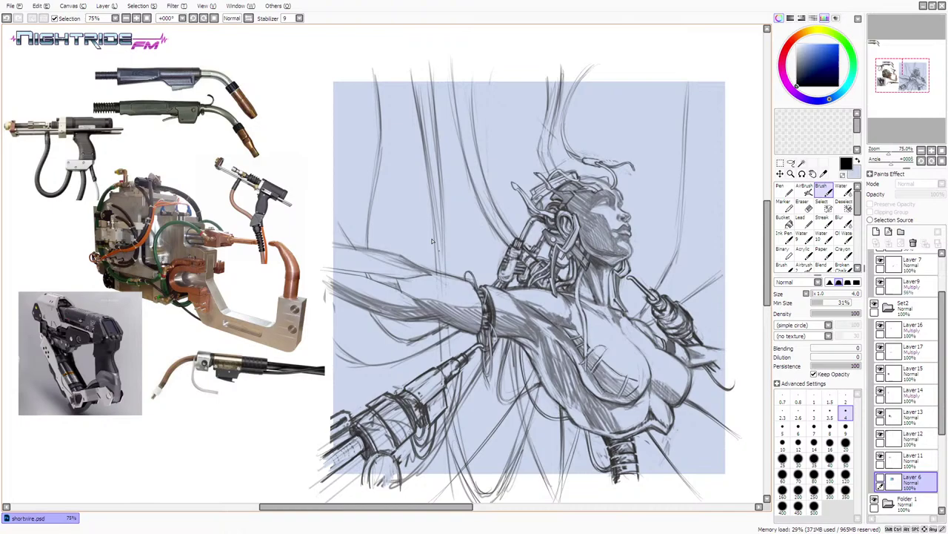
key("Right")
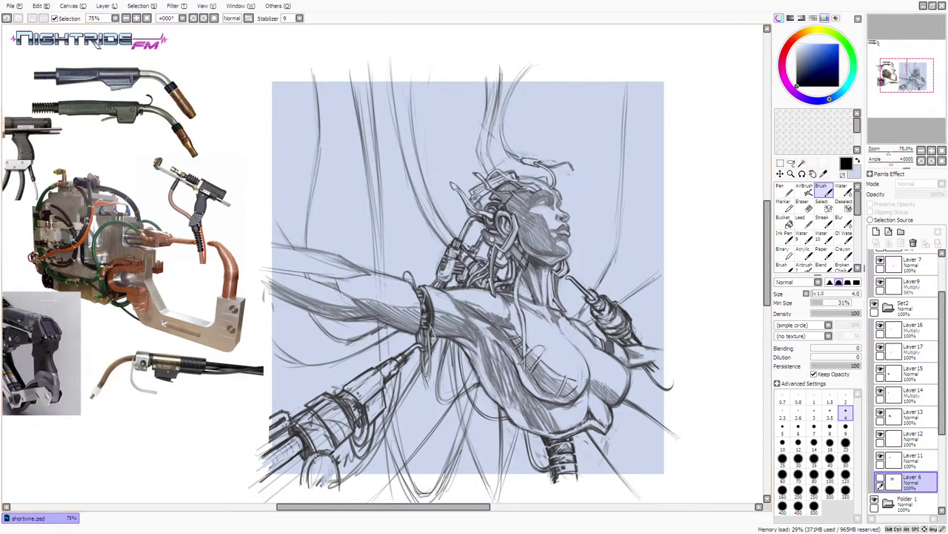
scroll(942, 268, "up", 3)
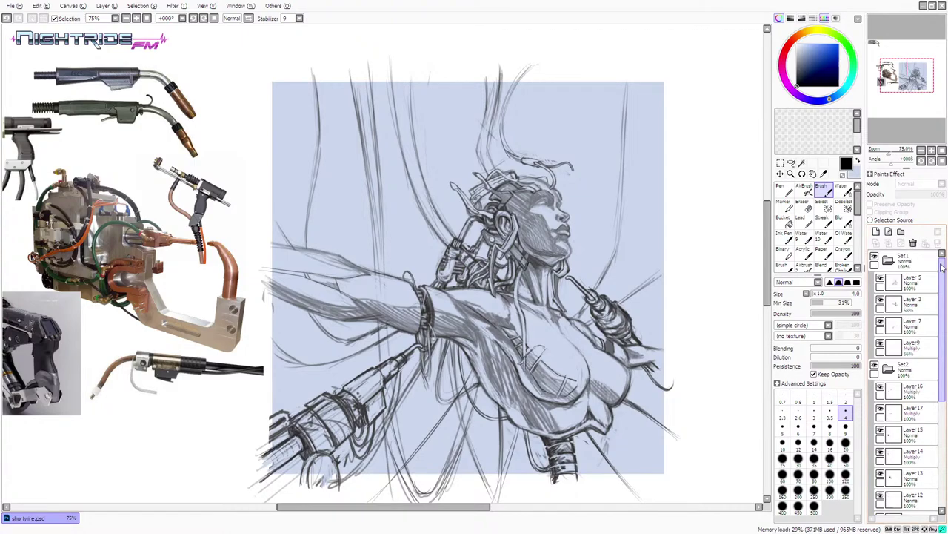
left_click(912, 281)
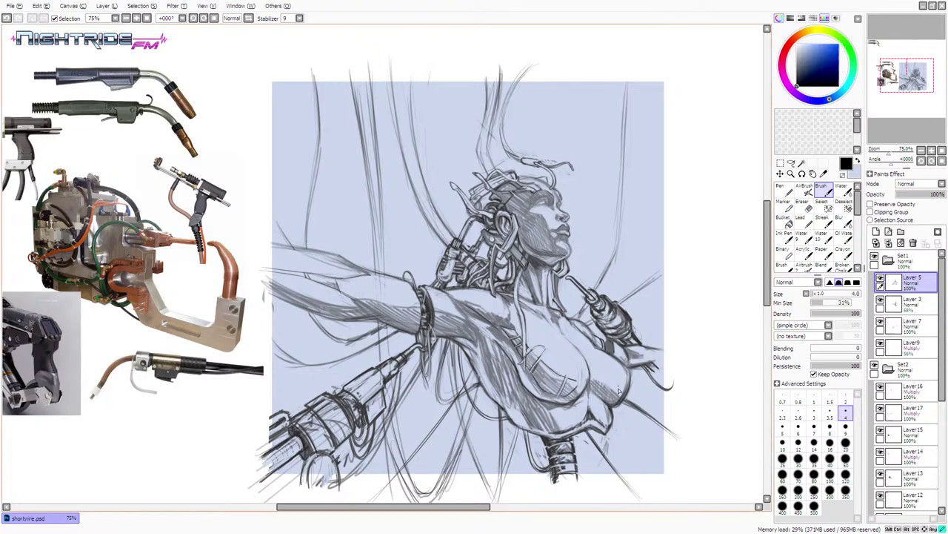
key("ctrl+z")
key("x")
left_click(603, 322, "alt")
key("ctrl+z")
left_click_drag(622, 389, 616, 401)
key("ctrl+z")
key("ctrl+z")
left_click_drag(616, 402, 622, 387)
key("ctrl+z")
mouse_move(631, 382)
left_mouse_down()
mouse_move(628, 395)
mouse_move(640, 375)
left_mouse_up()
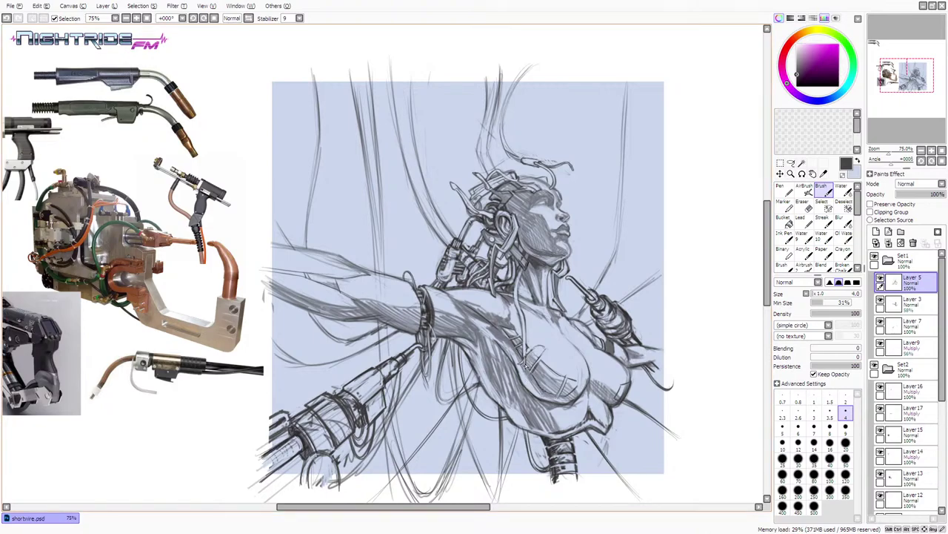
- Try a short stroke beside the stitch marks on the chest and sample a dark colour from the line work there
key("ctrl+z")
left_click_drag(525, 369, 525, 358)
key("ctrl+z")
left_click(525, 362, "alt")
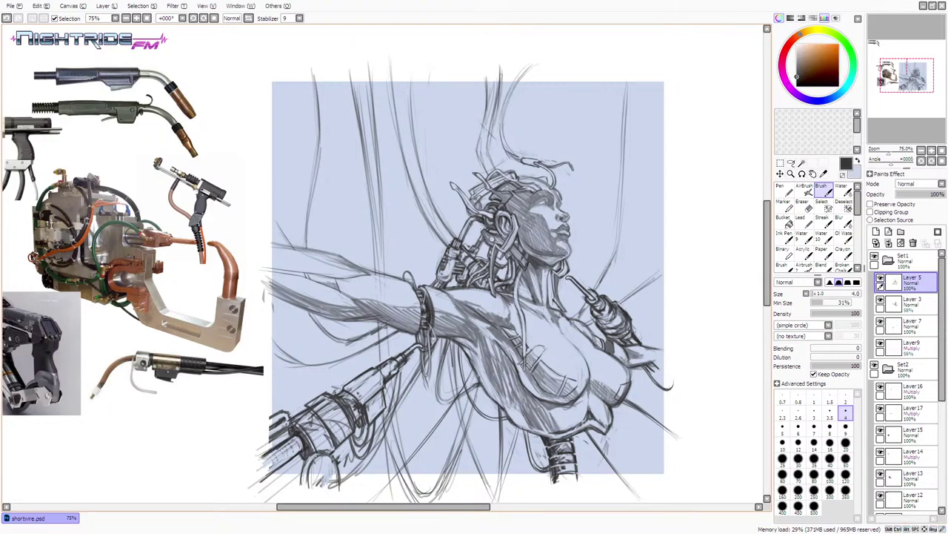
- Switch to the size 6 Pen and compare the sketch with Layer 5 hidden and shown
key("n")
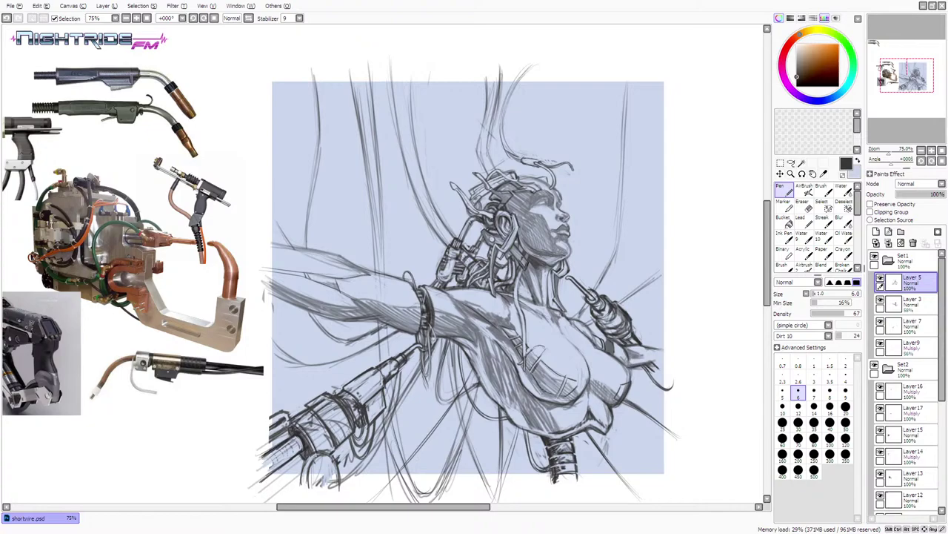
left_click_drag(426, 503, 404, 505)
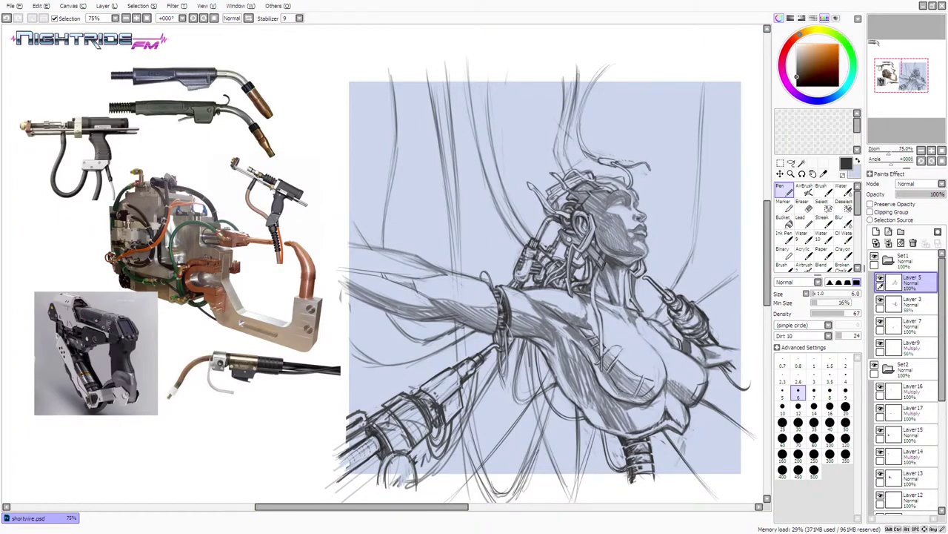
mouse_move(440, 510)
left_mouse_down()
mouse_move(477, 510)
mouse_move(440, 521)
left_mouse_up()
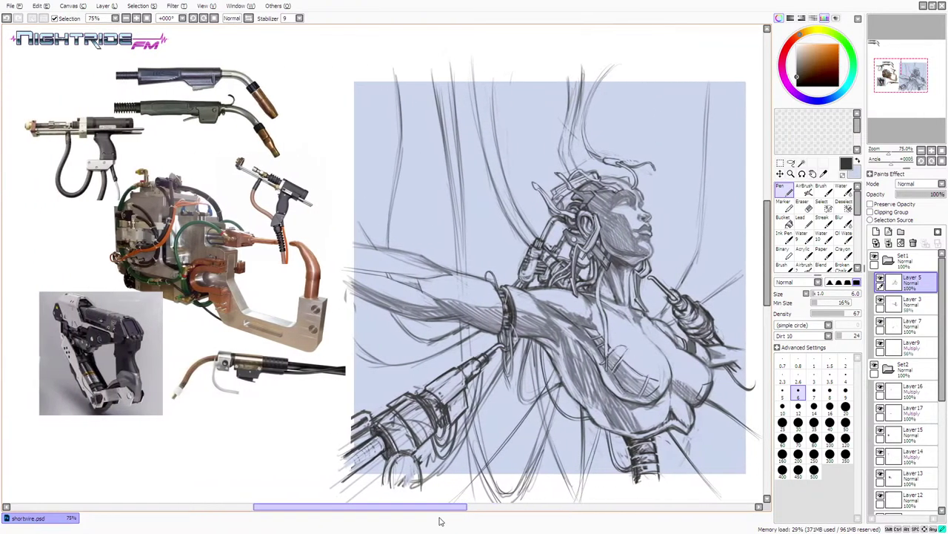
left_click(879, 277)
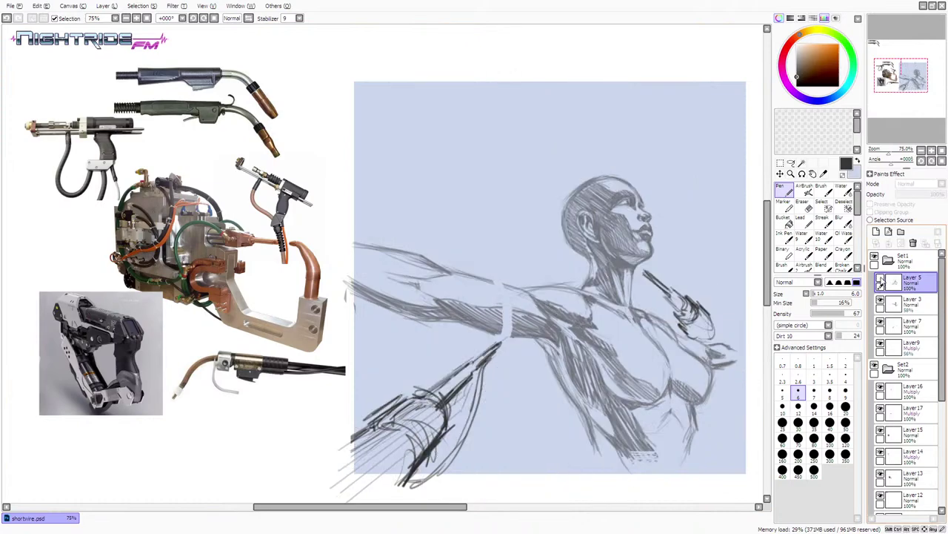
left_click(879, 278)
left_click_drag(765, 279, 766, 285)
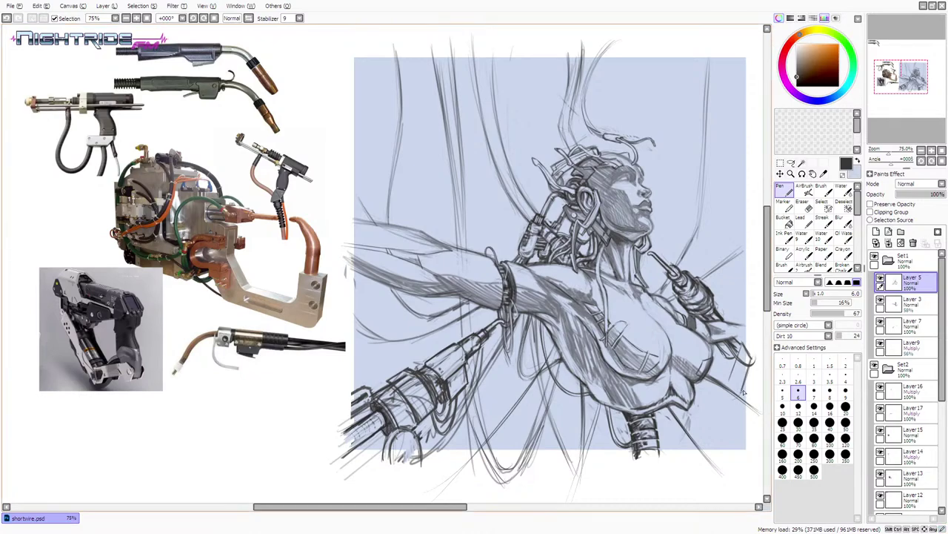
- Sketch the long outer edge of a thin piece hanging down from the end of the far arm, redoing strokes as needed
left_click_drag(734, 399, 737, 403)
key("ctrl+z")
key("ctrl+z")
key("ctrl+z")
mouse_move(711, 443)
left_mouse_down()
mouse_move(695, 467)
mouse_move(708, 448)
left_mouse_up()
key("ctrl+z")
key("ctrl+y")
key("ctrl+z")
key("ctrl+z")
left_click_drag(710, 443, 699, 465)
key("ctrl+z")
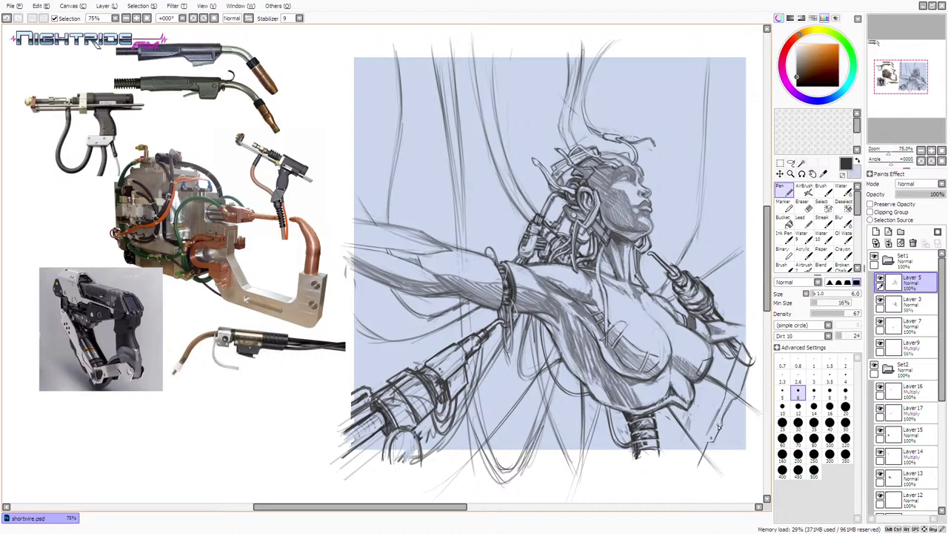
- Draw the narrow pointed tip of the hanging piece and add lines at its upper joint on the far arm
left_click_drag(709, 434, 700, 449)
left_click_drag(702, 446, 696, 467)
left_click_drag(732, 374, 732, 375)
left_click_drag(736, 339, 747, 353)
- Paint over stray lines at the end of the far arm with the Pen in the light blue-grey background colour
left_click(807, 206)
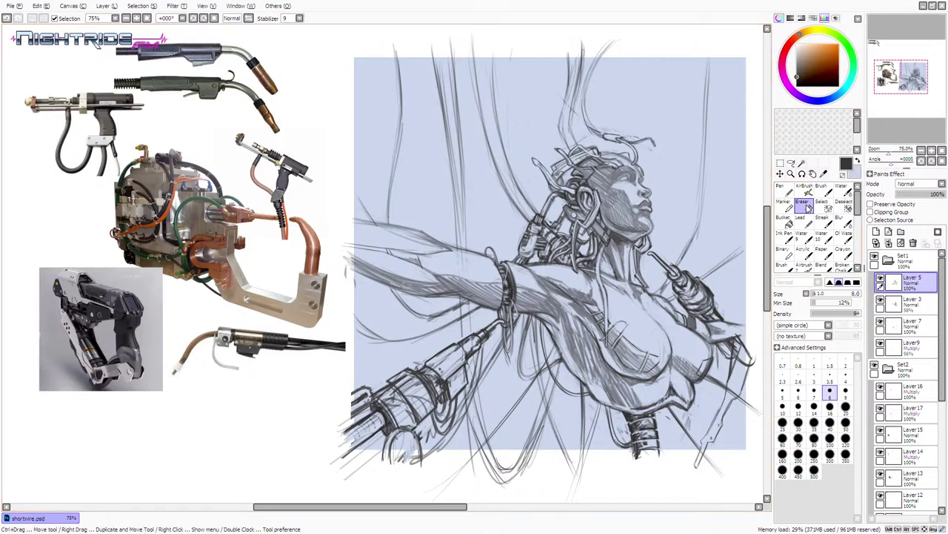
left_click(781, 188)
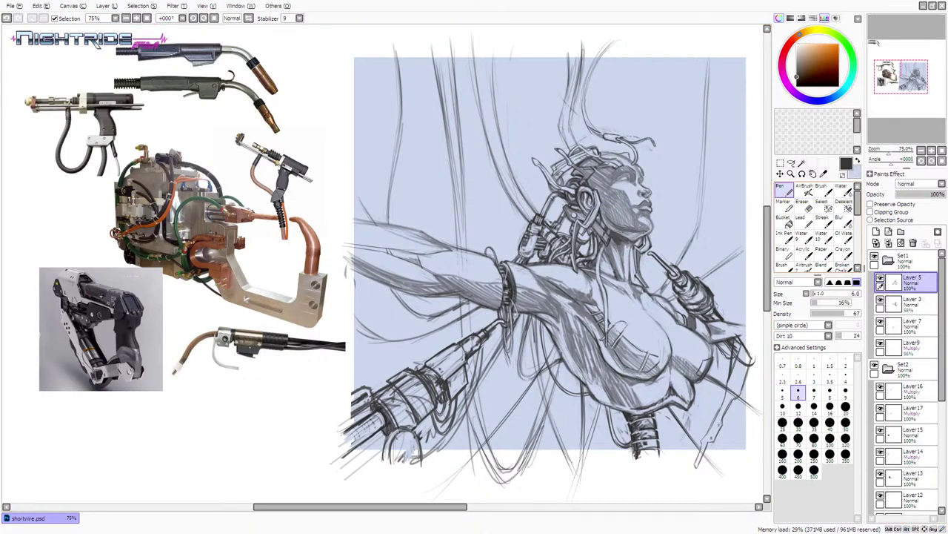
key("x")
mouse_move(727, 336)
left_mouse_down()
mouse_move(743, 335)
mouse_move(729, 337)
left_mouse_up()
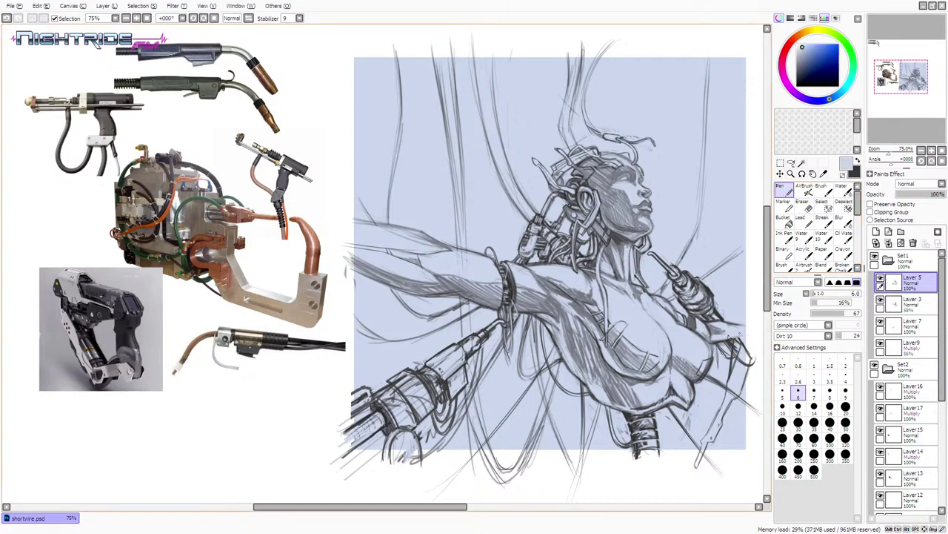
key("x")
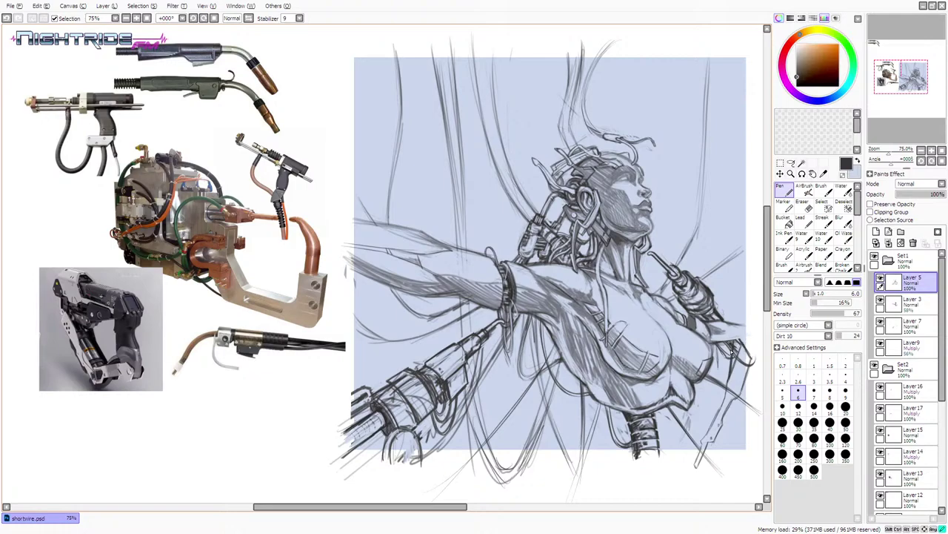
- Draw the inner edge of the hanging piece from the far arm's joint towards the tip and clean it up with the background colour
left_click_drag(720, 347, 695, 430)
key("ctrl+z")
mouse_move(710, 399)
left_mouse_down()
mouse_move(681, 460)
mouse_move(701, 415)
left_mouse_up()
key("x")
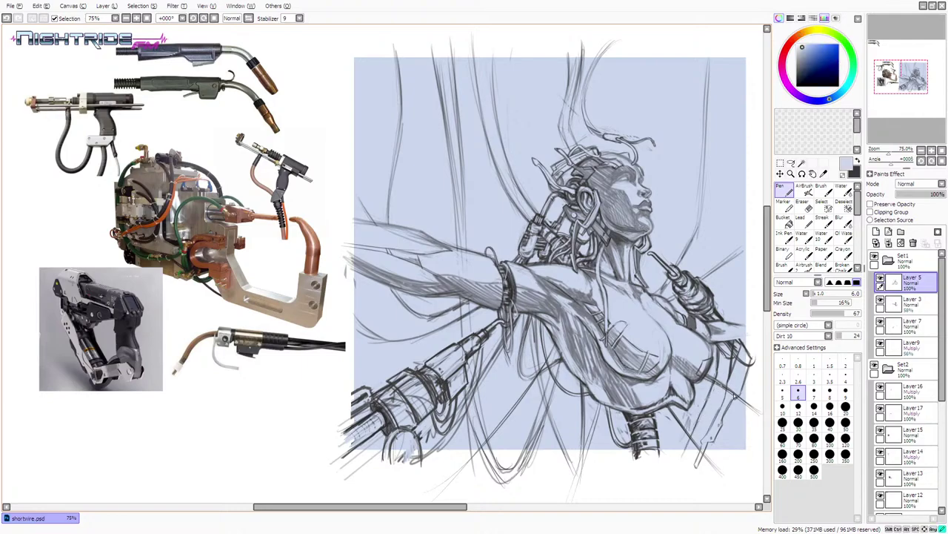
key("x")
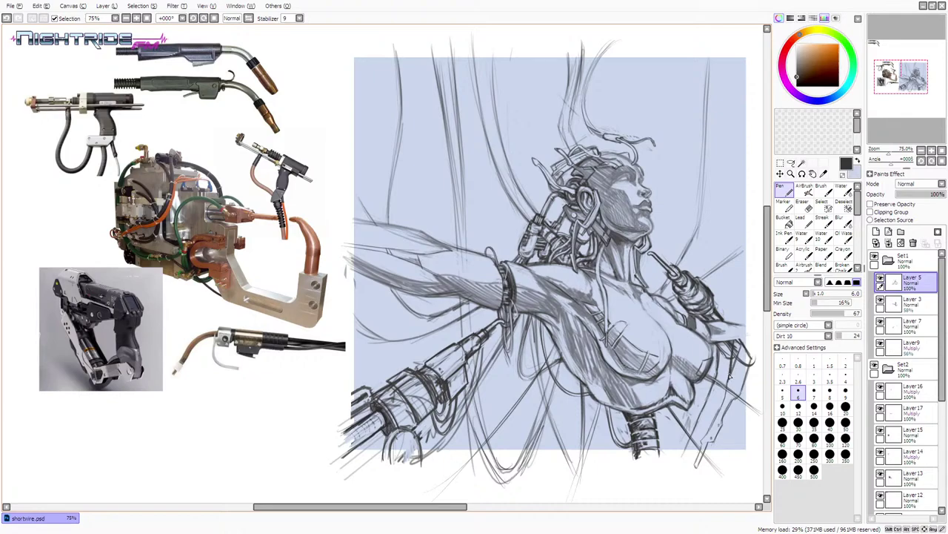
left_click(731, 375, "alt")
key("ctrl+z")
mouse_move(736, 341)
left_mouse_down()
mouse_move(730, 374)
mouse_move(735, 352)
mouse_move(732, 364)
mouse_move(743, 369)
mouse_move(738, 364)
left_mouse_up()
key("ctrl+z")
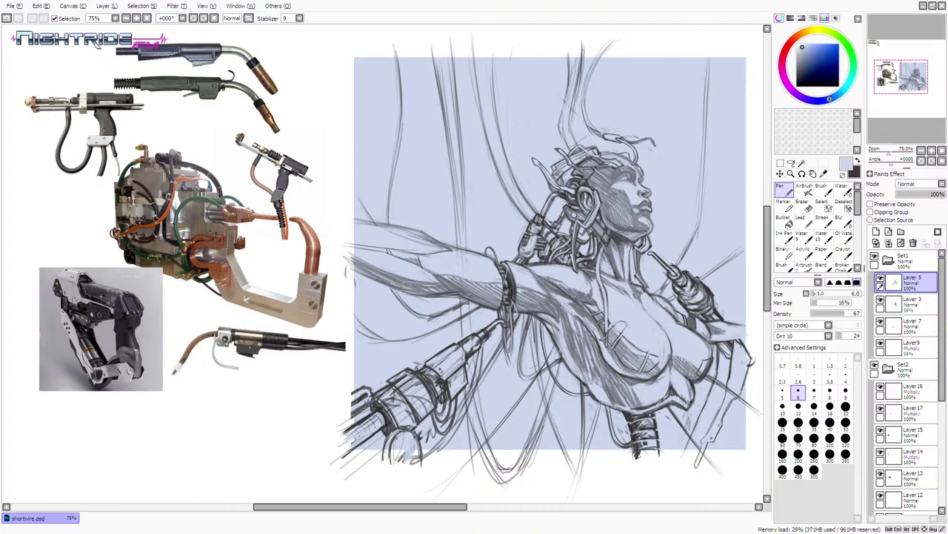
key("alt+Tab")
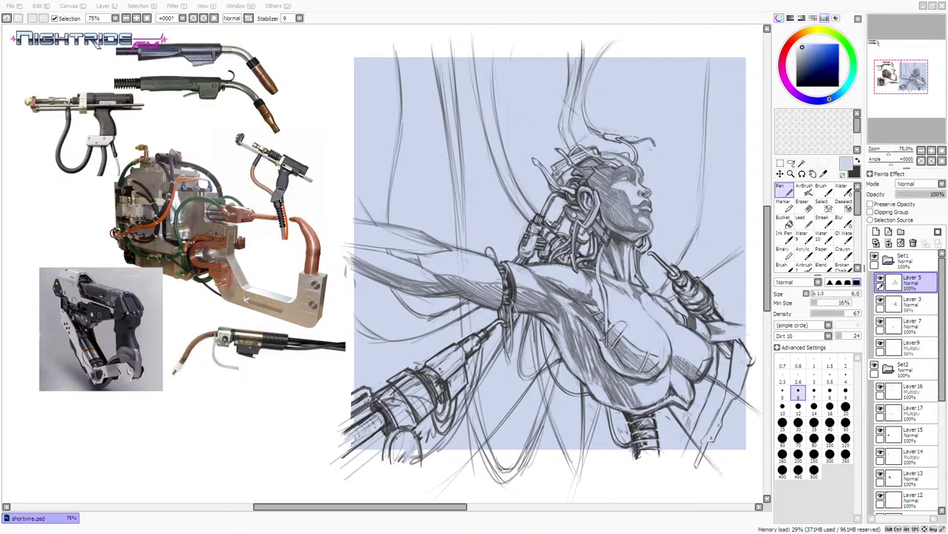
left_click(405, 64)
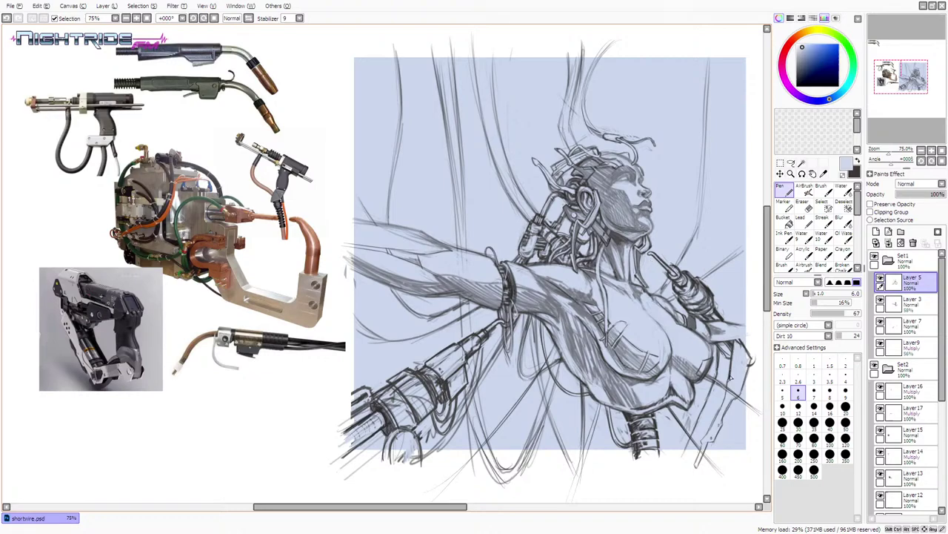
- Draw short dark lines along the inner side of the hanging piece's lower segment, towards its tip
key("x")
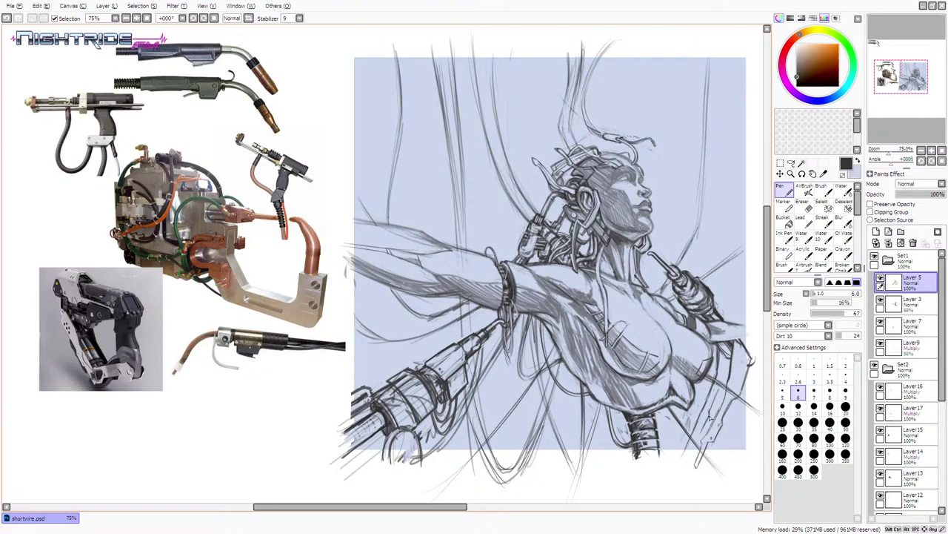
key("ctrl+z")
left_click_drag(708, 419, 699, 432)
left_click(699, 432)
left_click_drag(696, 436, 689, 454)
left_click(708, 415, "alt")
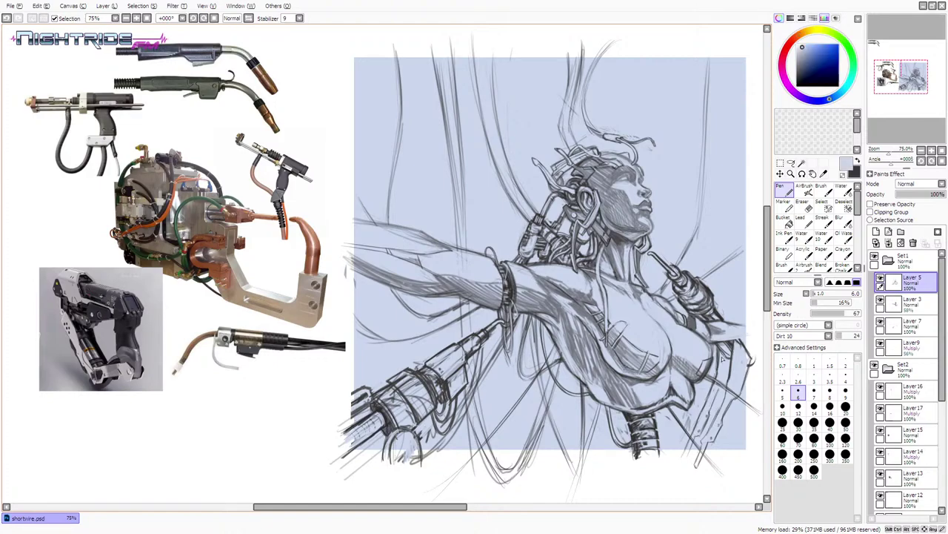
- Draw two long parallel dark lines down the inside of the hanging piece, from its upper joint to the lower segment
key("x")
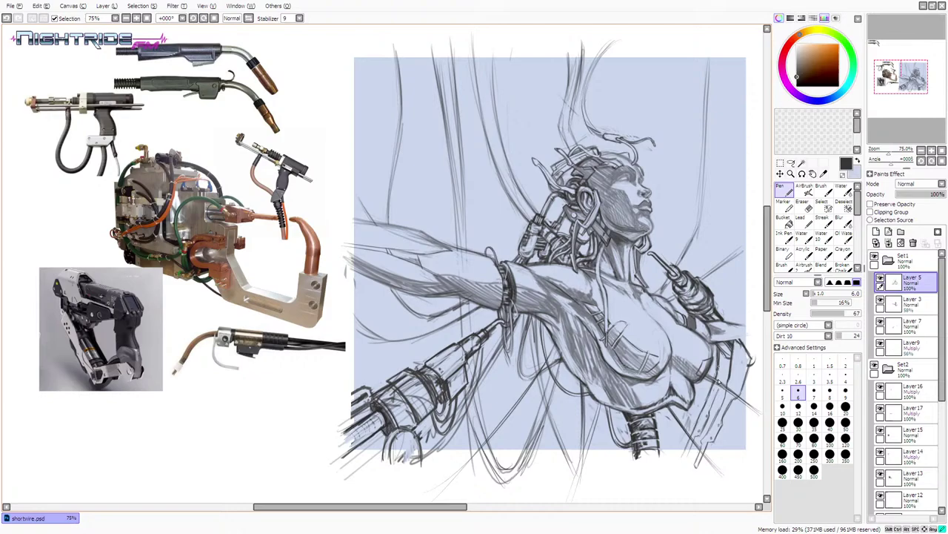
left_click_drag(720, 353, 704, 412)
left_click_drag(729, 377, 713, 419)
left_click(719, 354, "alt")
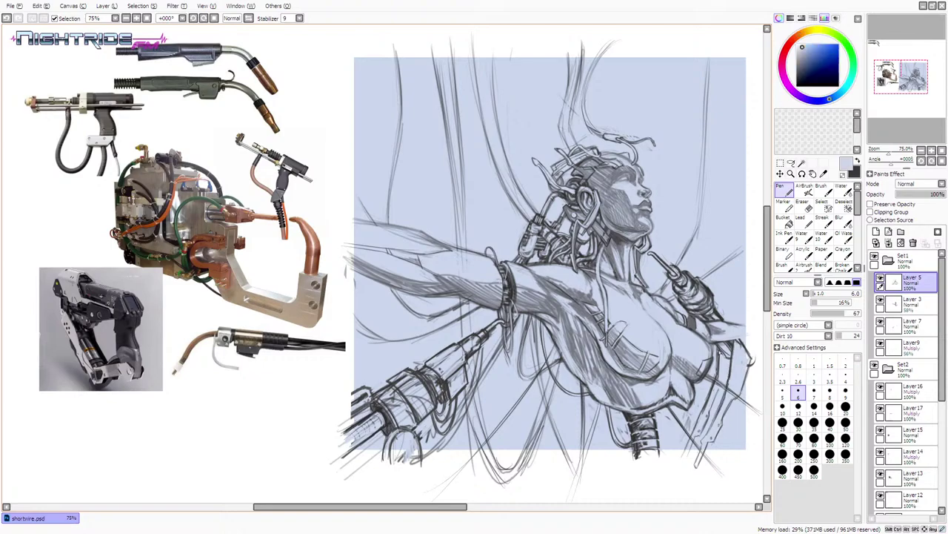
mouse_move(721, 353)
left_mouse_down()
mouse_move(715, 386)
mouse_move(732, 356)
left_mouse_up()
key("ctrl+z")
left_click(736, 353, "alt")
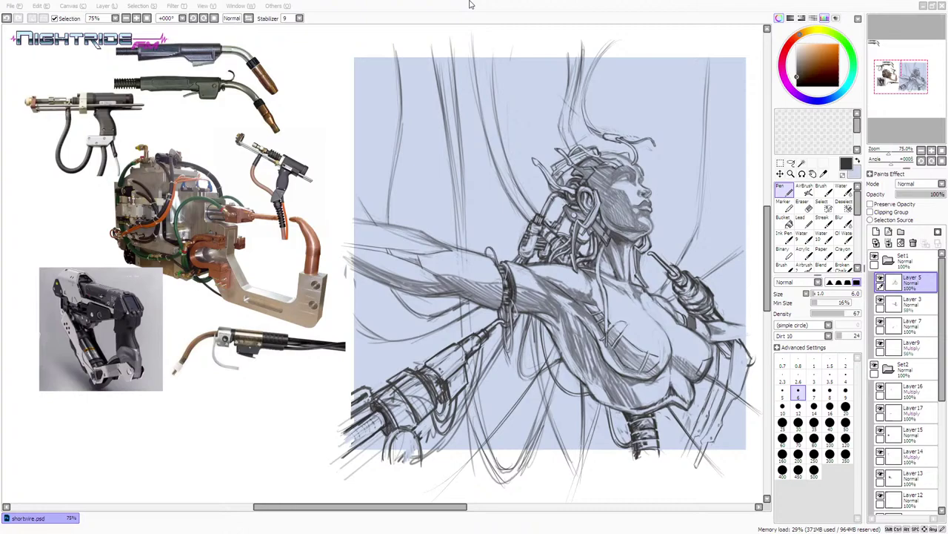
- Clean up lines around the upper joint of the hanging piece with the Pen in the light blue-grey background colour
left_click(787, 191)
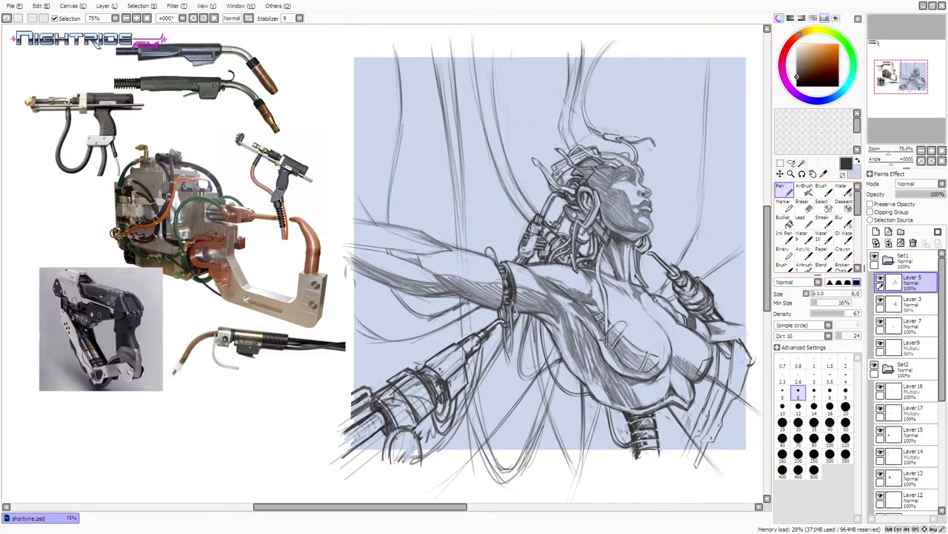
key("ctrl+z")
key("ctrl")
key("ctrl+y")
key("e")
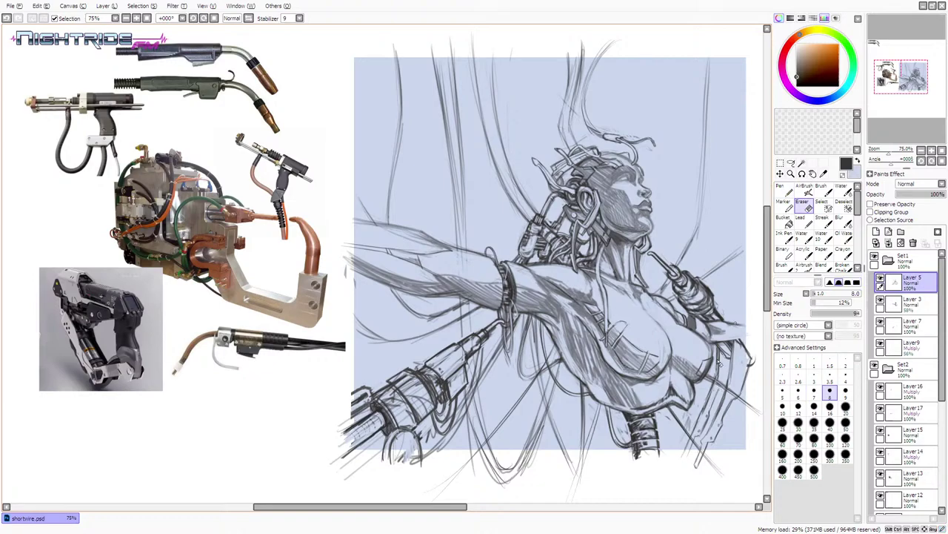
key("x")
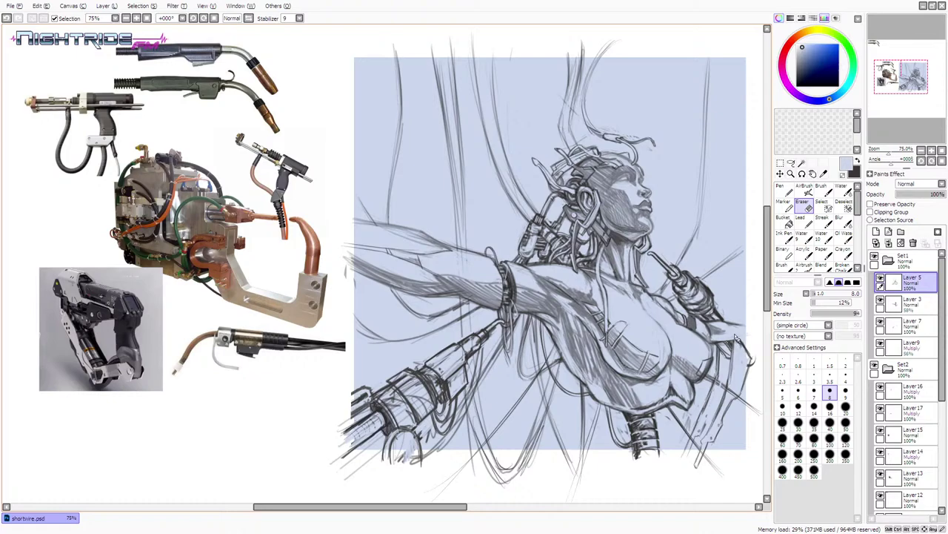
left_click(790, 190)
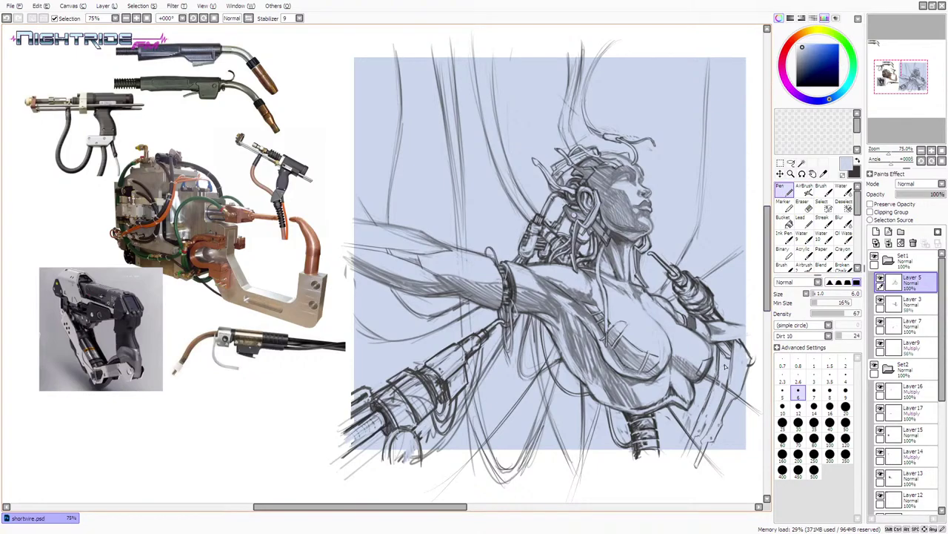
- Draw a narrow dark rod inside the hanging piece and trim its edges with the background colour
key("x")
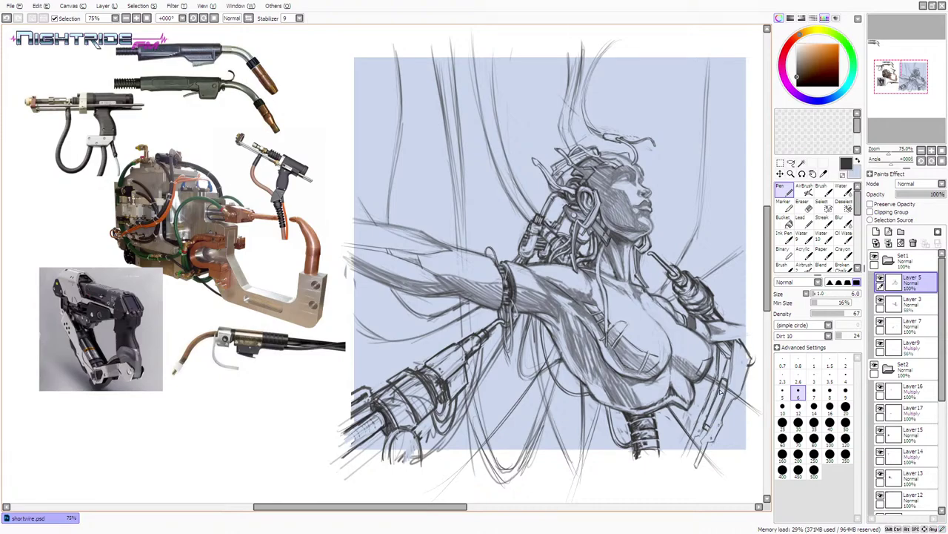
left_click(724, 392, "alt")
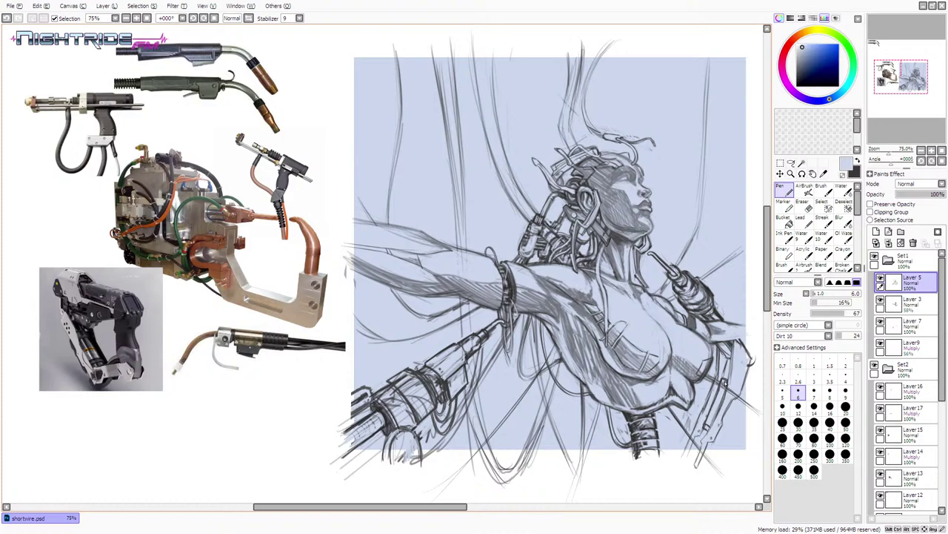
key("x")
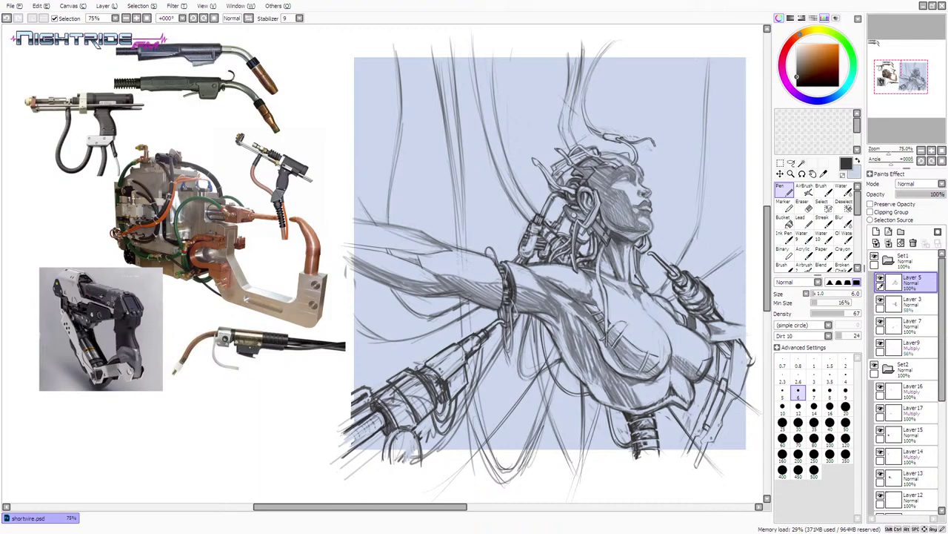
- Lasso the whole hanging piece and transform it to make it slightly shorter
key("l")
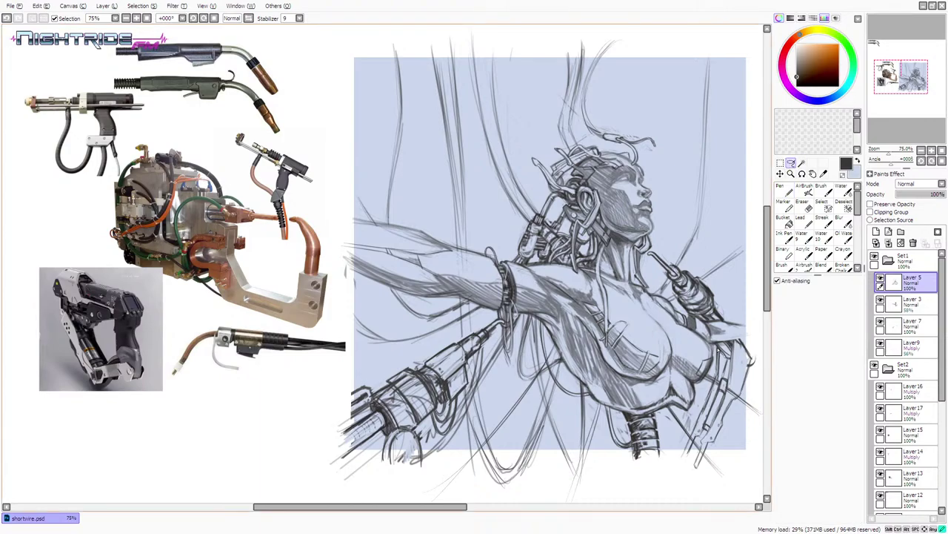
mouse_move(694, 415)
left_mouse_down()
mouse_move(691, 476)
mouse_move(761, 391)
mouse_move(749, 341)
mouse_move(731, 342)
mouse_move(687, 477)
left_mouse_up()
key("ctrl+d")
mouse_move(722, 359)
left_mouse_down()
mouse_move(689, 478)
mouse_move(752, 350)
mouse_move(716, 366)
left_mouse_up()
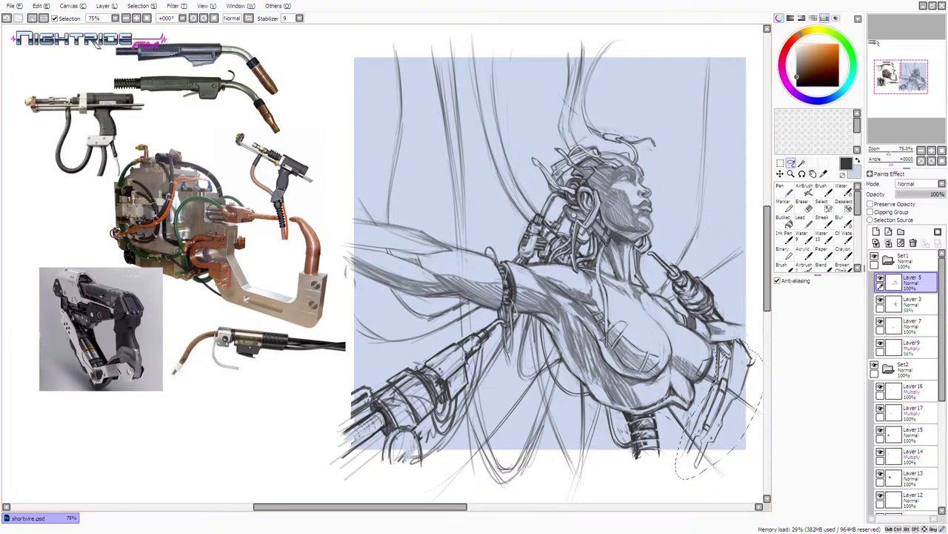
key("ctrl+t")
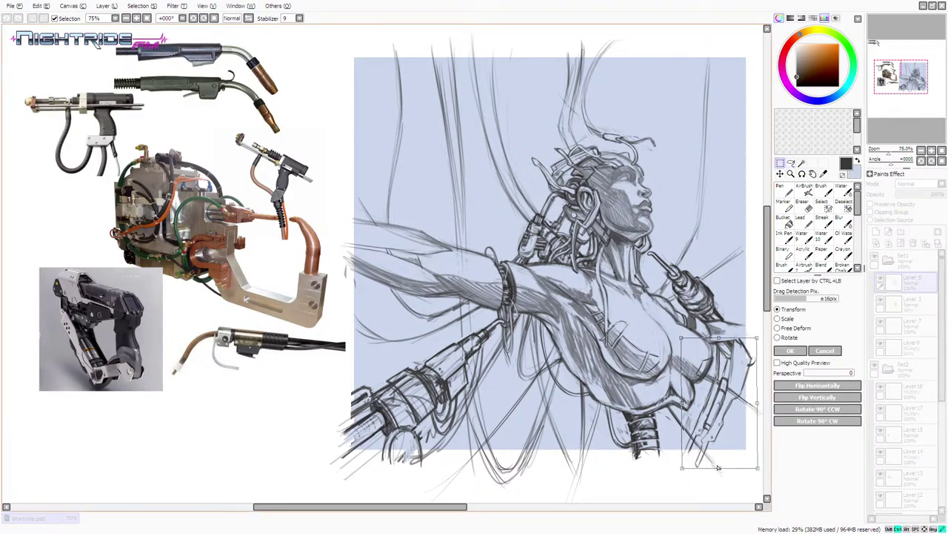
left_click_drag(761, 340, 756, 337)
key("Return")
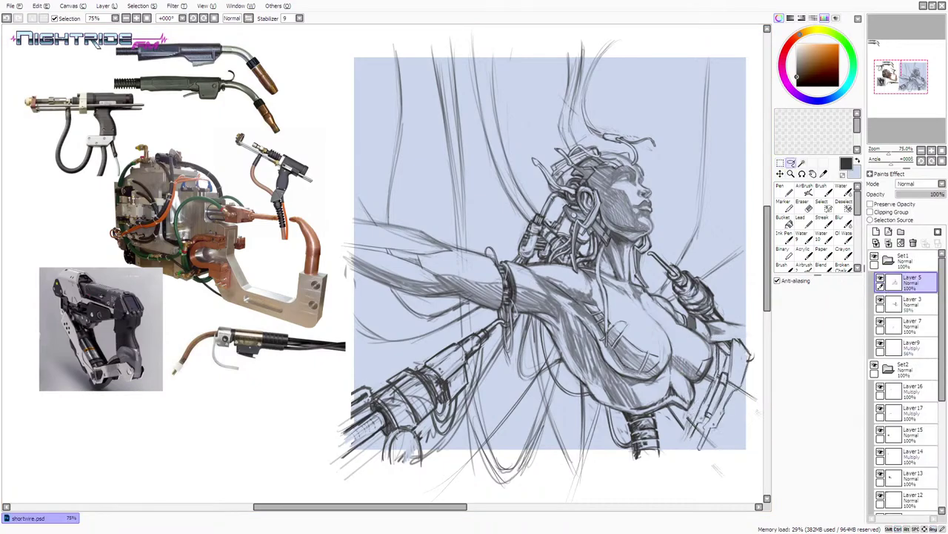
- Paint over the lines along the middle of the hanging piece with the Pen in the background colour
left_click(788, 190)
key("x")
left_click(787, 190)
left_click_drag(731, 384, 715, 412)
left_click_drag(731, 381, 709, 428)
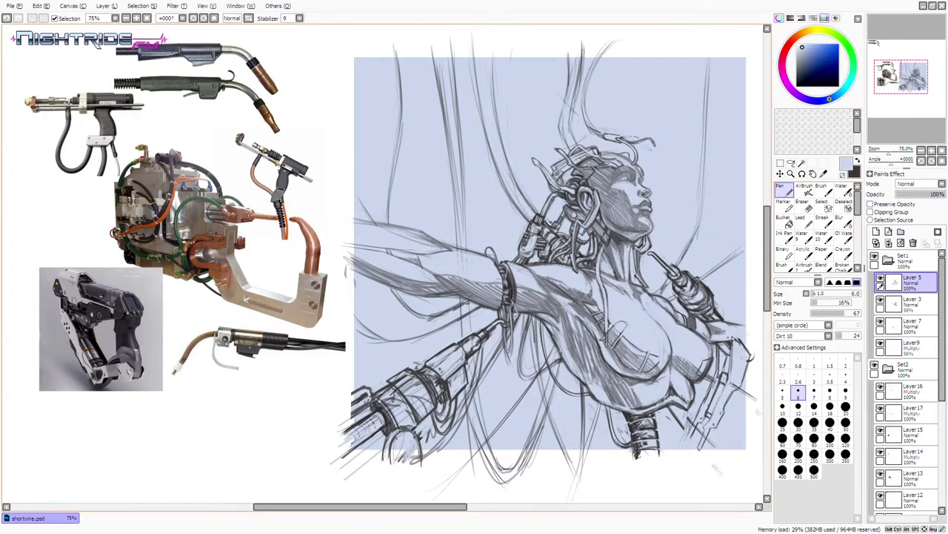
- Redraw the dark line along the middle of the hanging piece and touch up its upper joint, redoing strokes as needed
key("x")
left_click_drag(729, 381, 712, 420)
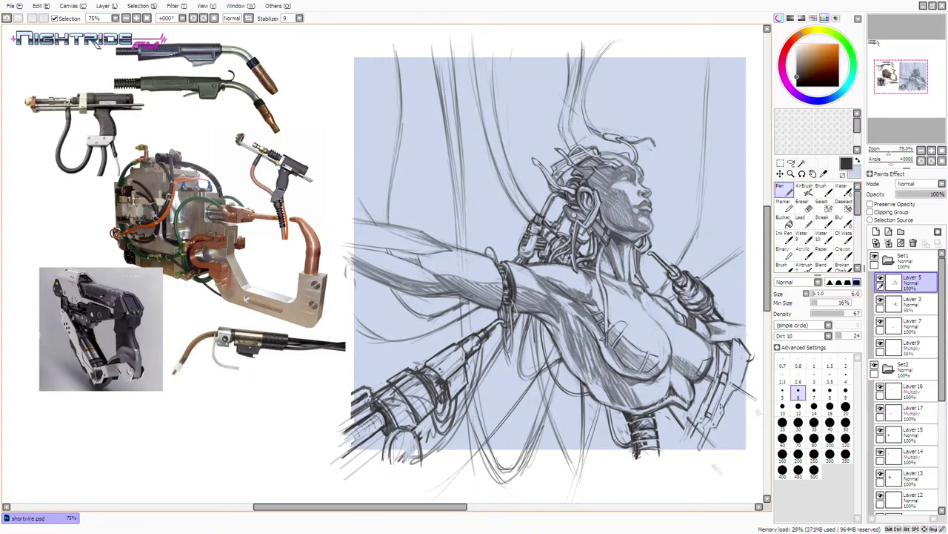
key("ctrl+z")
key("ctrl+z")
left_click_drag(729, 379, 711, 421)
left_click_drag(736, 354, 735, 348)
left_click(737, 338, "alt")
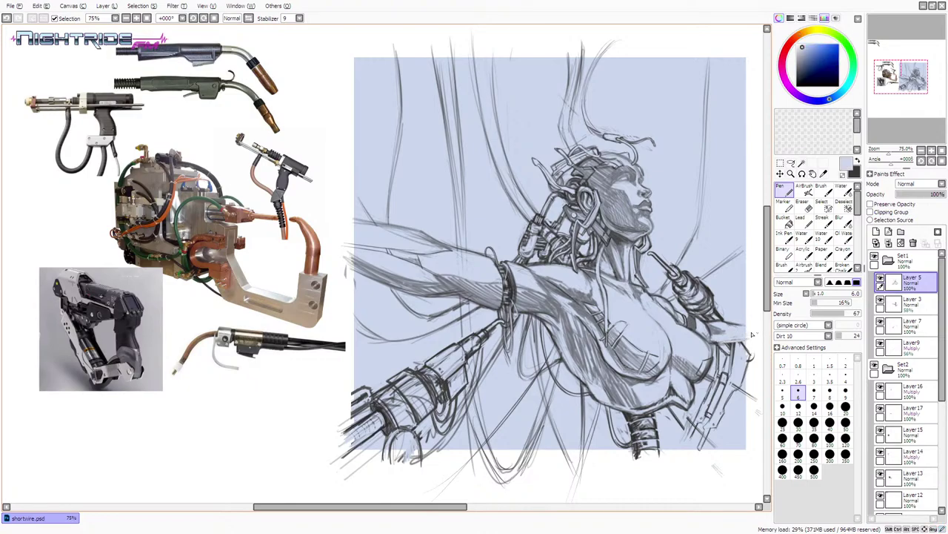
left_click(715, 346, "alt")
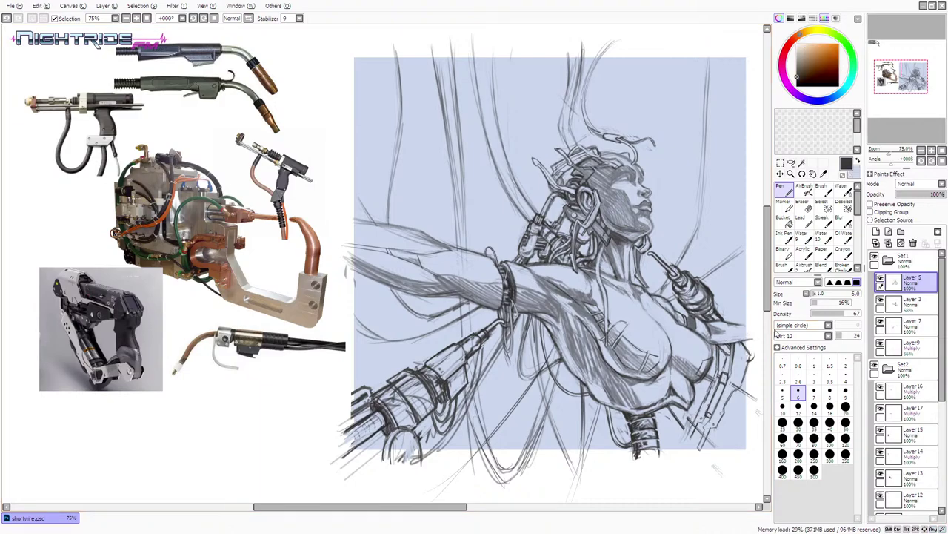
- Set the Pen size to 20, shade the hanging piece's inner rod dark, and cut it back with the background colour
left_click(821, 293)
mouse_move(728, 358)
left_mouse_down()
mouse_move(700, 426)
mouse_move(718, 402)
mouse_move(706, 424)
left_mouse_up()
key("x")
left_click_drag(709, 390, 702, 419)
left_click_drag(730, 362, 723, 374)
left_click_drag(716, 397, 708, 406)
left_click_drag(732, 358, 723, 384)
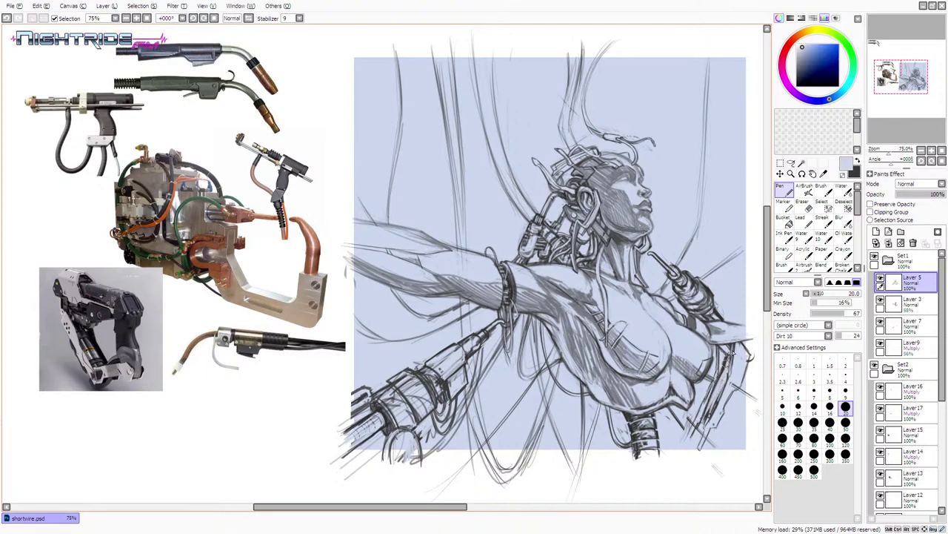
- Set the Pen size to 12 and add dark accents at the upper and lower ends of the inner rod
left_click(728, 355, "alt")
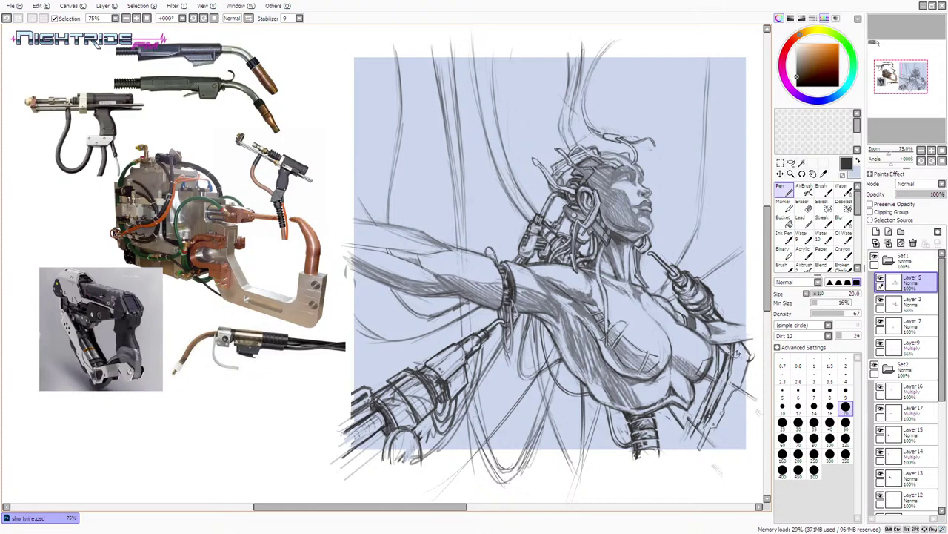
left_click(818, 295)
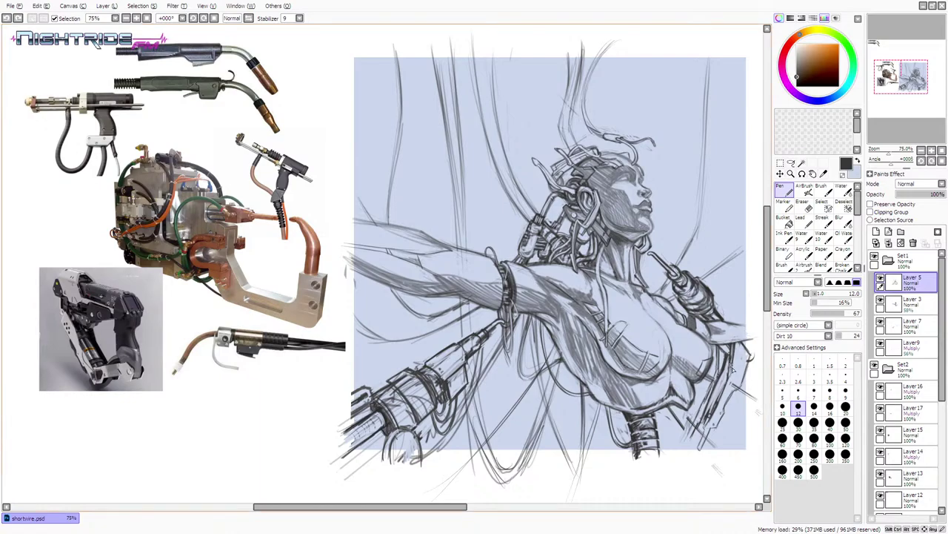
left_click_drag(727, 359, 725, 371)
left_click_drag(705, 409, 701, 421)
right_click(710, 404)
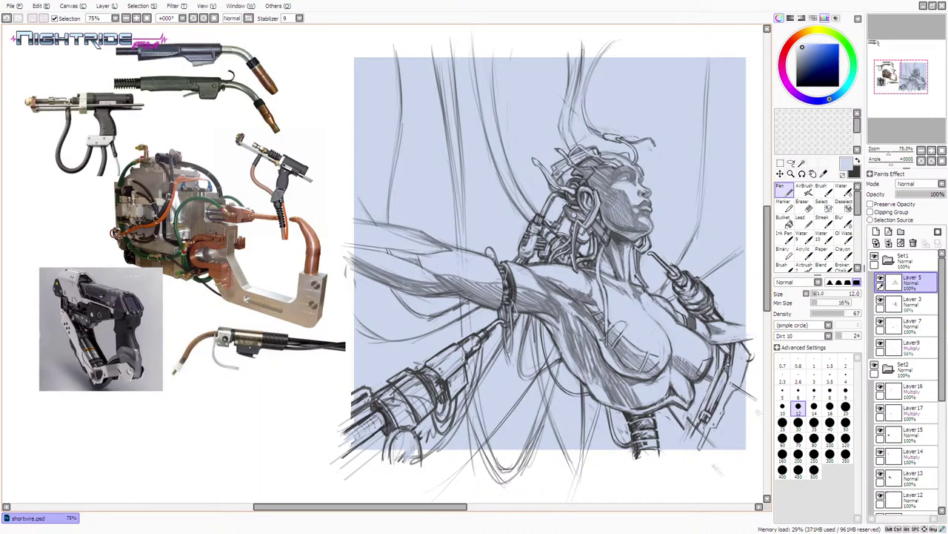
- Reinforce the hanging piece's outline in dark and paint over the stray diagonal line beyond its outer edge in the background colour
key("x")
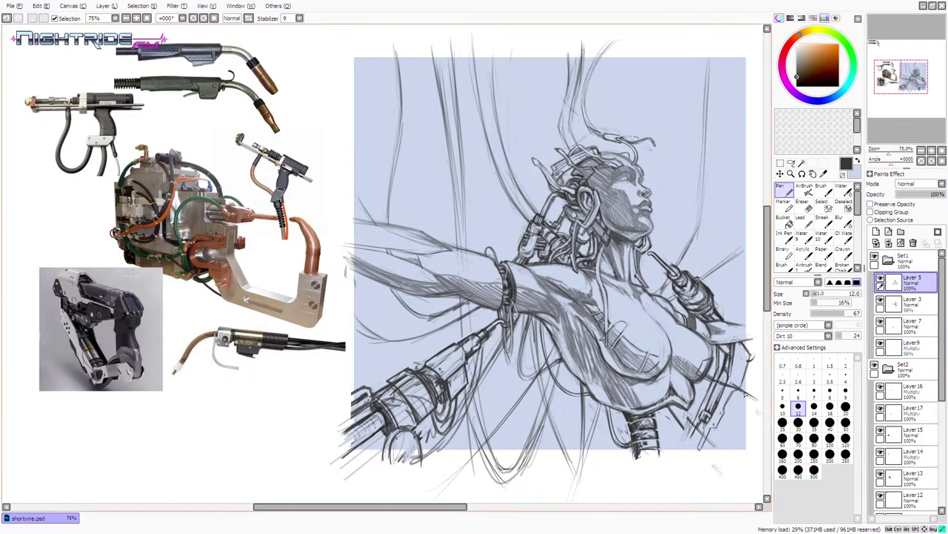
left_click(740, 389, "alt")
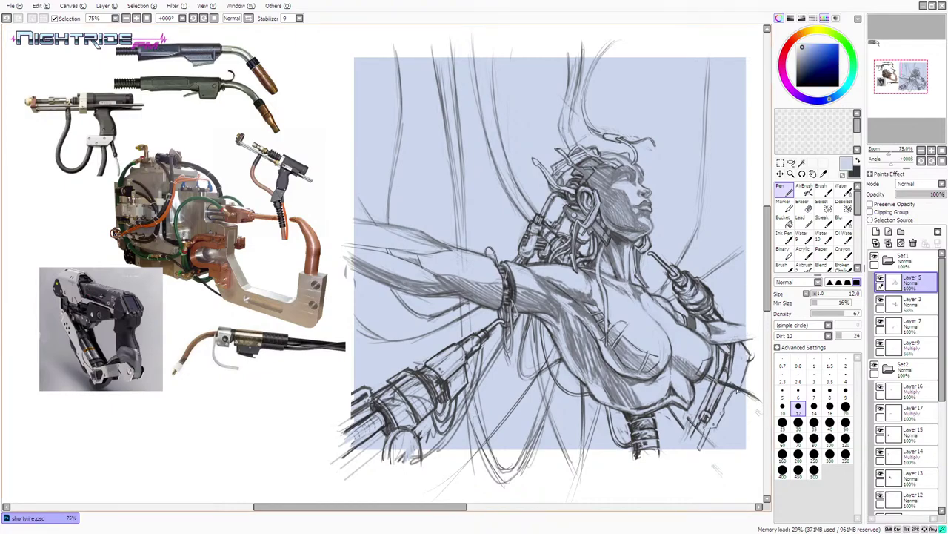
mouse_move(737, 390)
left_mouse_down()
mouse_move(717, 381)
mouse_move(755, 399)
left_mouse_up()
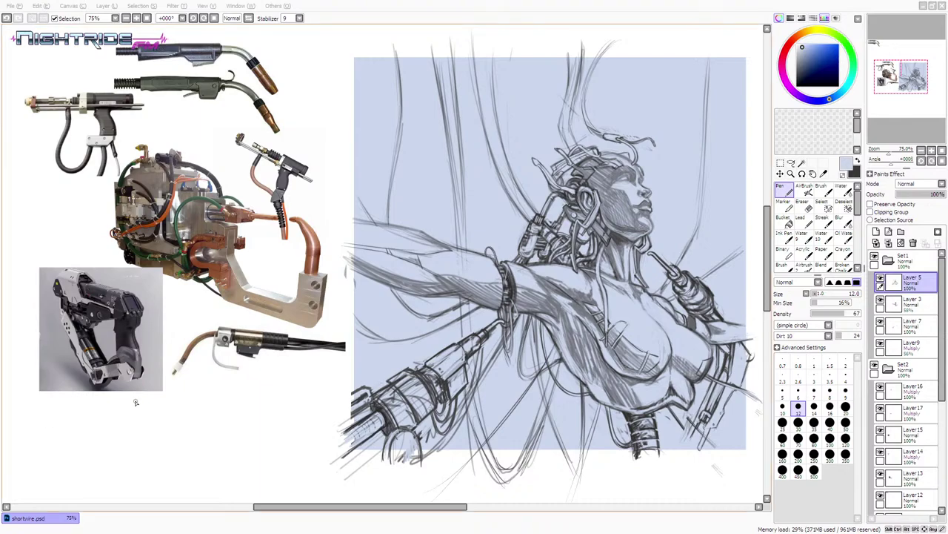
left_click(383, 5)
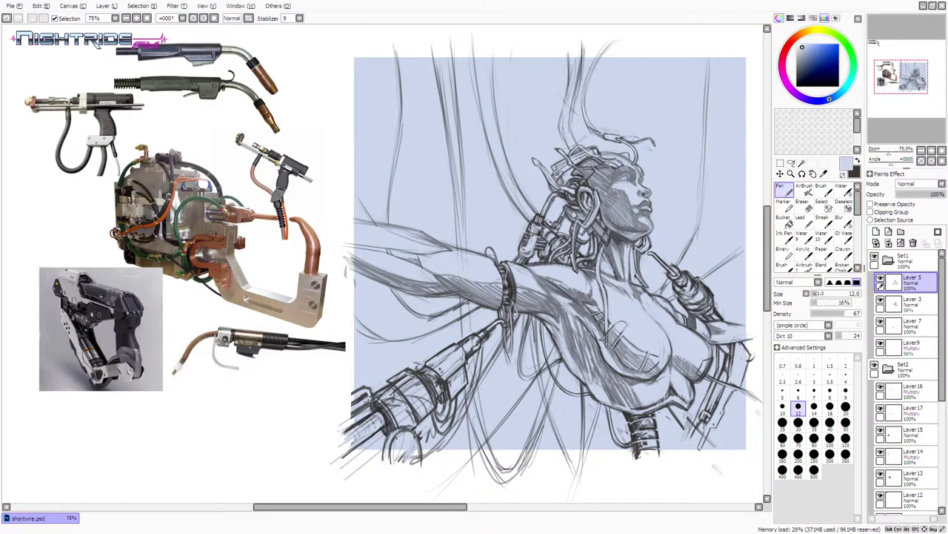
- Touch up the outer end of the far arm's joint, alternating the dark line colour and the background colour
key("x")
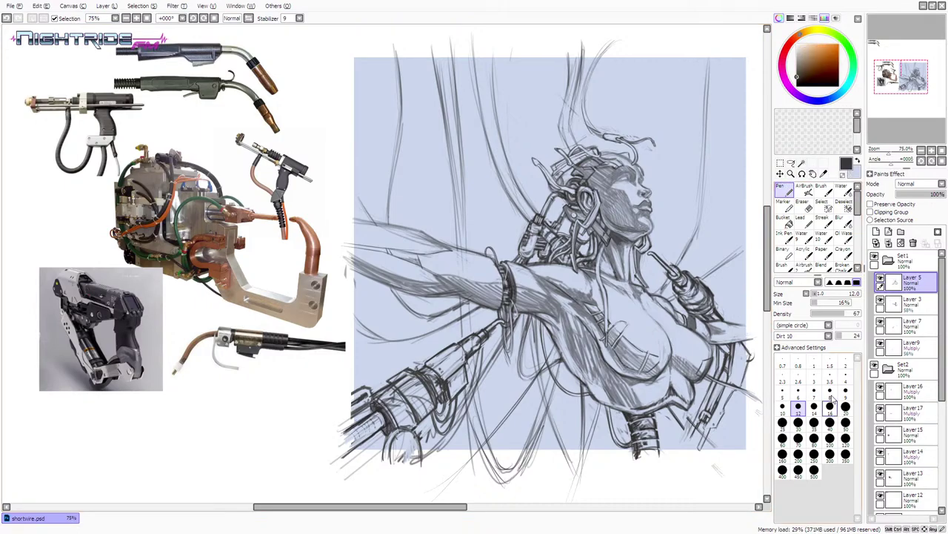
left_click_drag(766, 245, 764, 254)
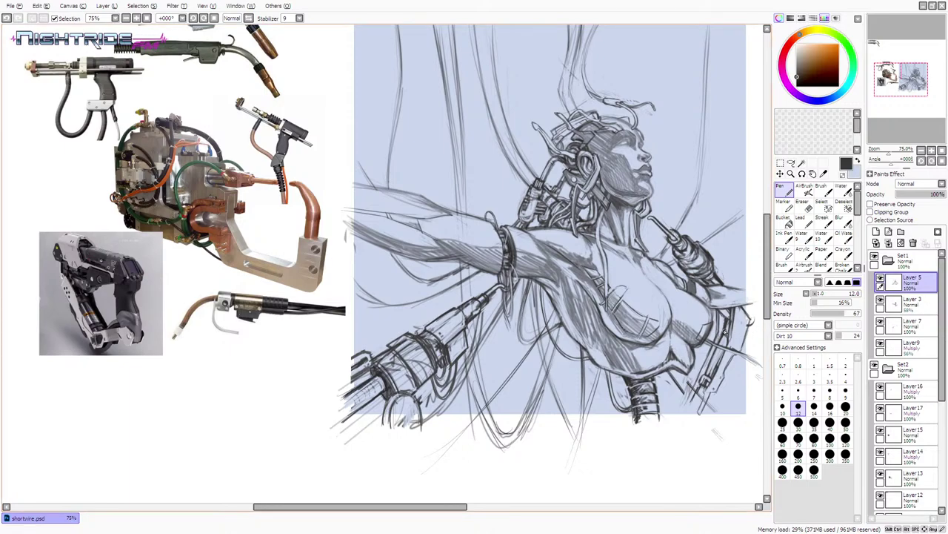
key("x")
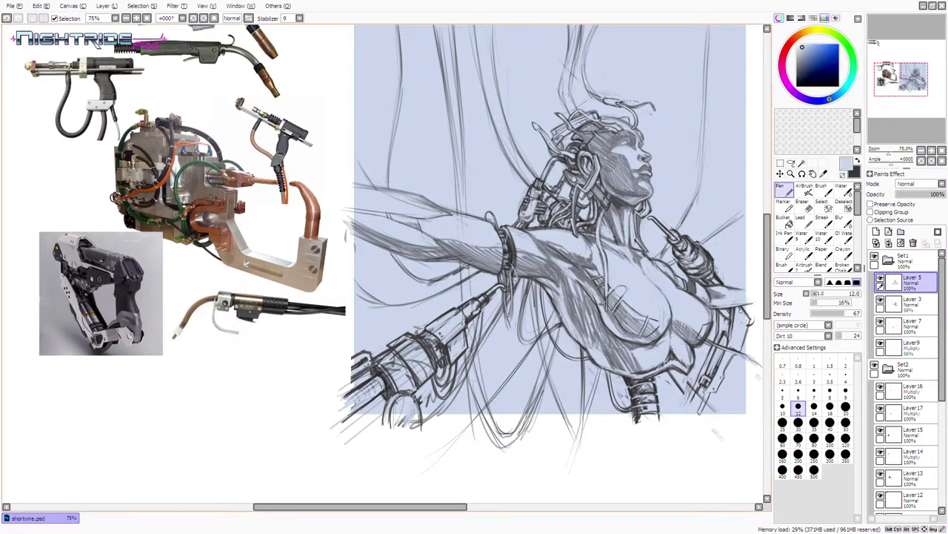
key("x")
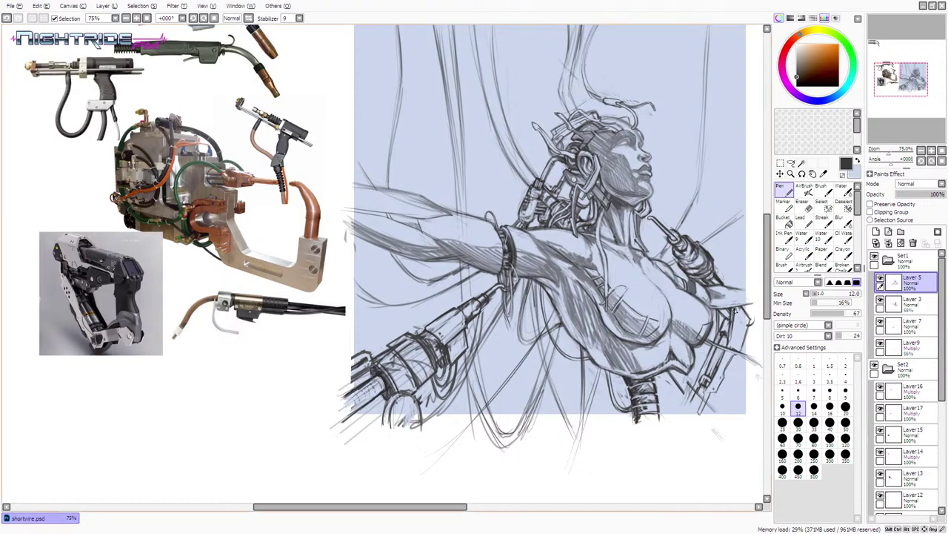
- Darken the inner edge of the hanging piece and clean up its lower section in the background colour
left_click_drag(733, 326, 729, 346)
left_click(728, 343, "alt")
key("x")
left_click_drag(726, 349, 712, 376)
left_click(713, 374, "alt")
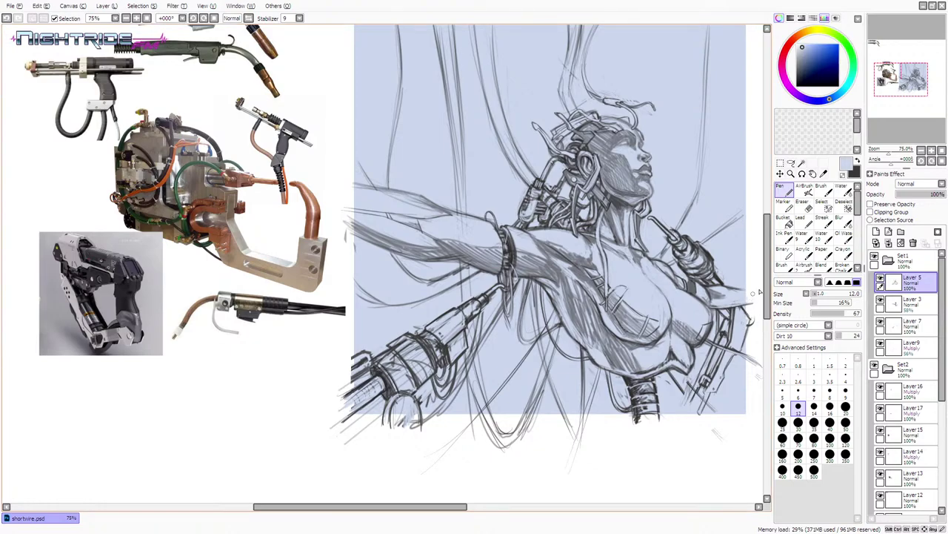
- Retouch the outer end of the far arm with the background colour and the dark line colour
key("x")
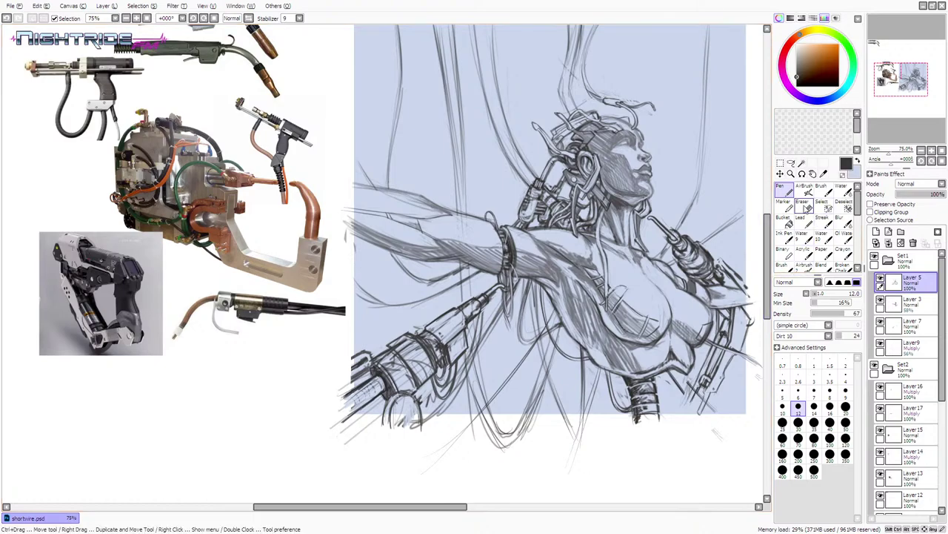
left_click(743, 295, "alt")
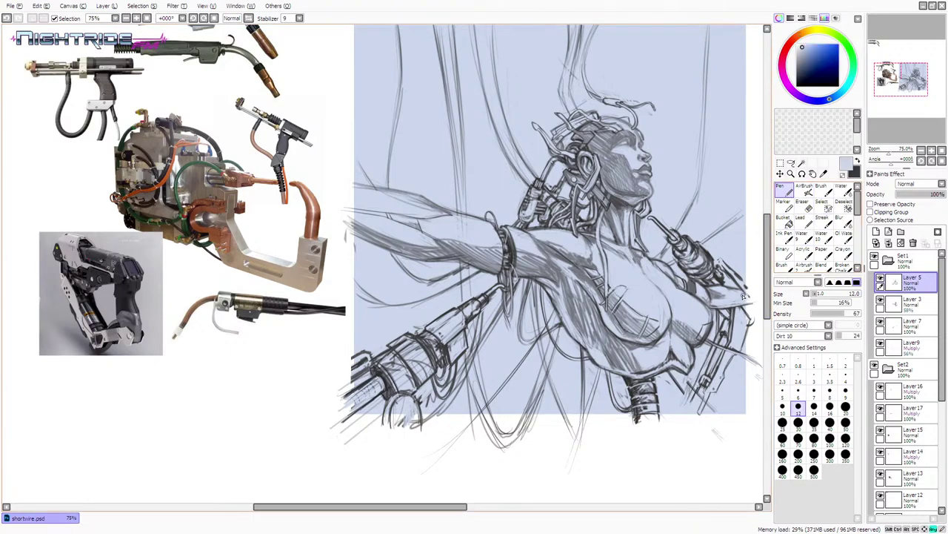
left_click_drag(738, 295, 750, 298)
left_click(743, 257, "alt")
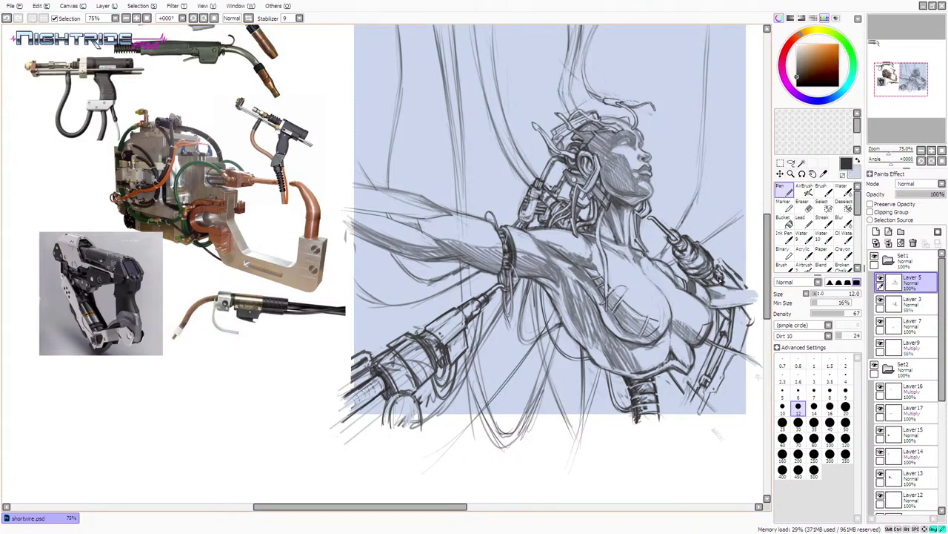
mouse_move(747, 288)
left_mouse_down()
mouse_move(751, 319)
mouse_move(754, 306)
left_mouse_up()
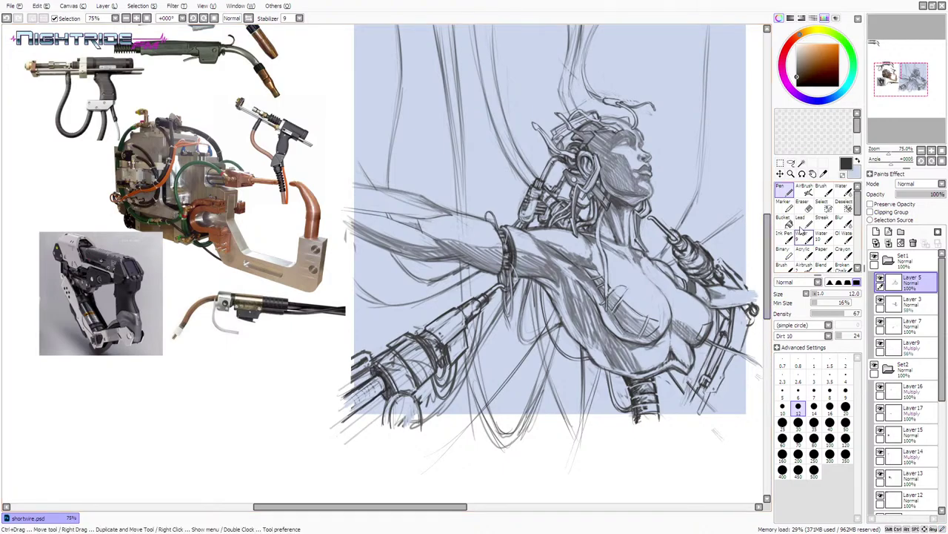
- Erase the paint spilling past the backdrop's edge beside the far arm and redraw the joint's outer end with the Pen
key("e")
left_click_drag(751, 290, 753, 333)
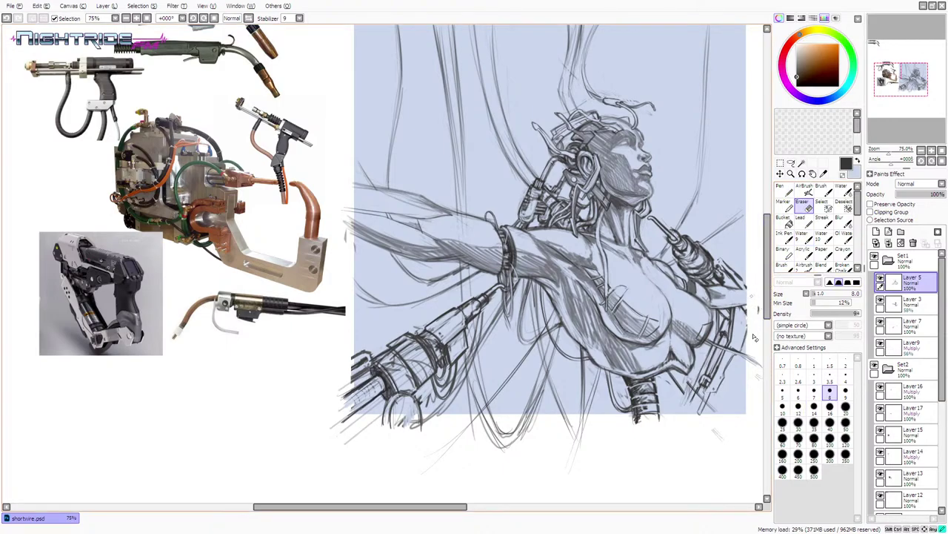
left_click(787, 190)
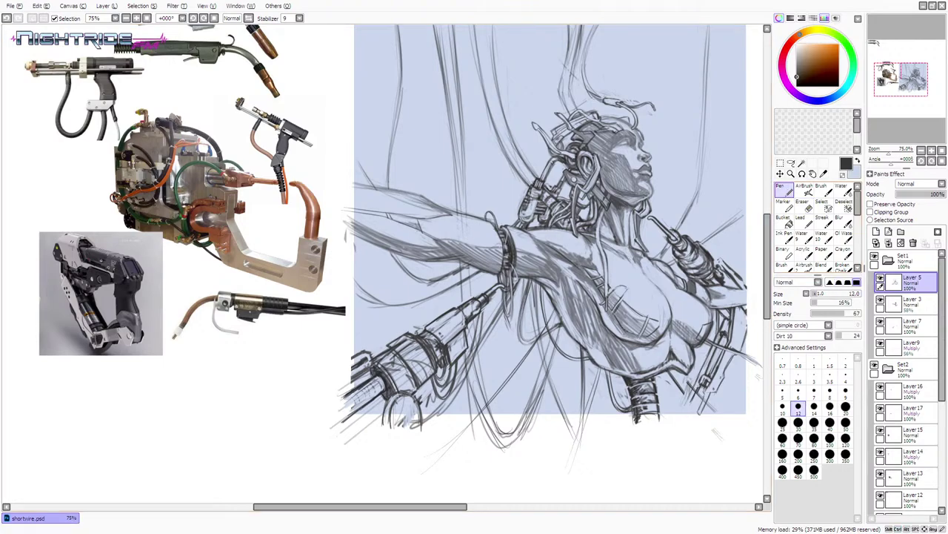
left_click_drag(748, 289, 753, 318)
key("e")
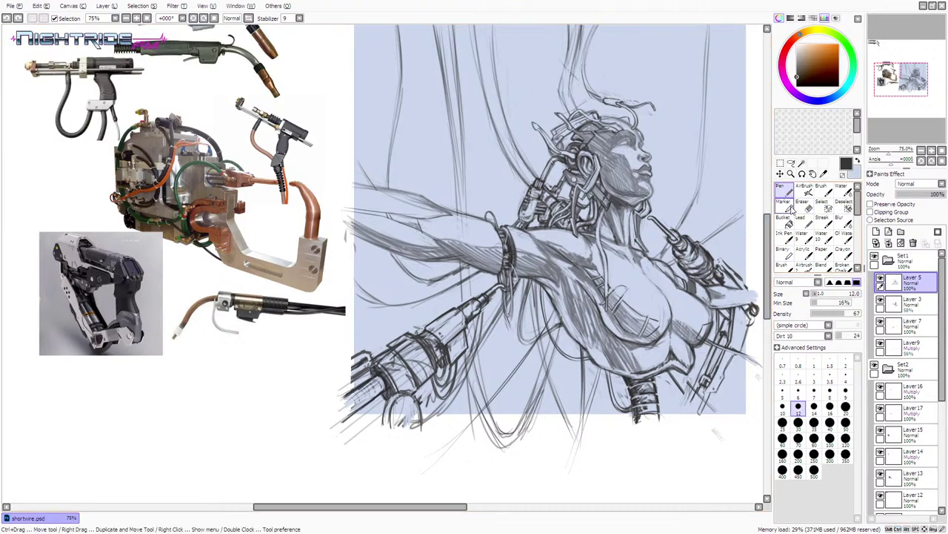
left_click_drag(757, 307, 756, 273)
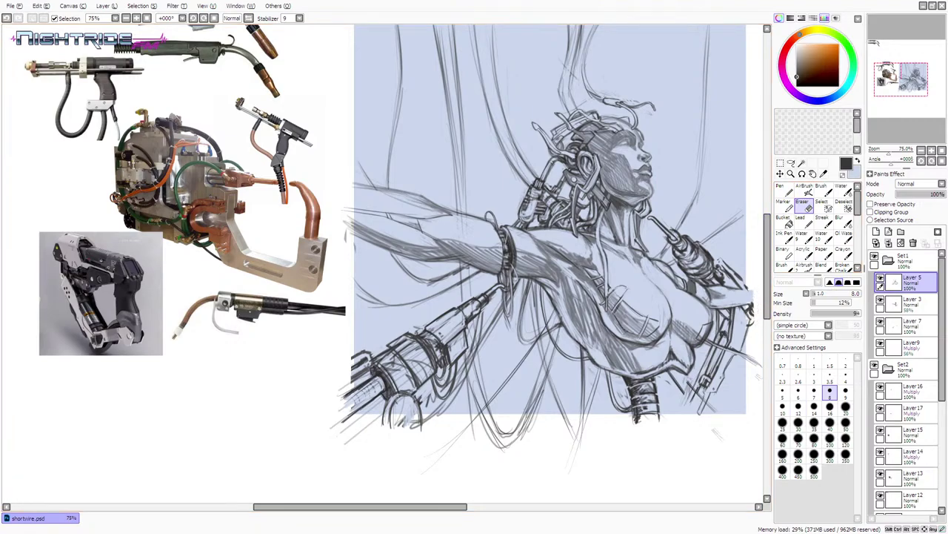
key("n")
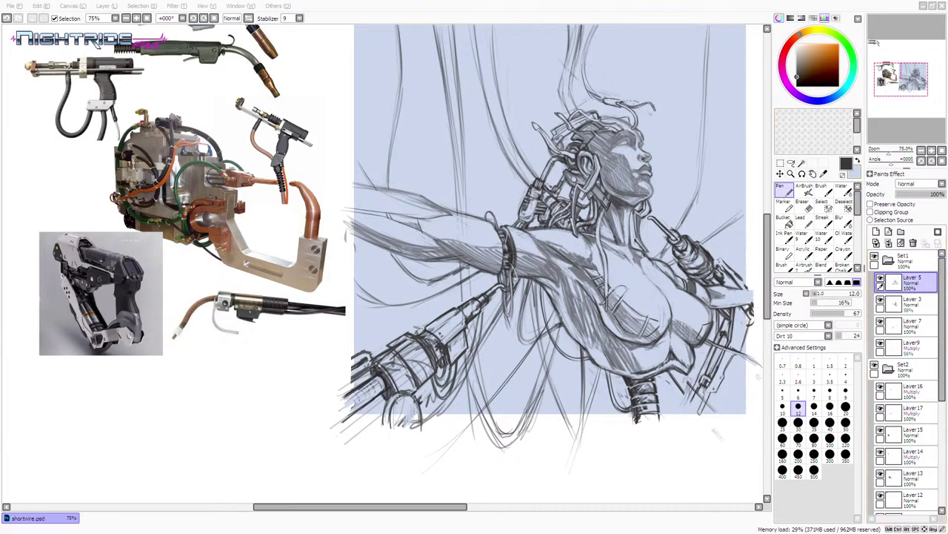
- Sketch a small dark detail between the far shoulder and the mechanical joint, undoing the first stroke
left_click(432, 508)
left_click(481, 508)
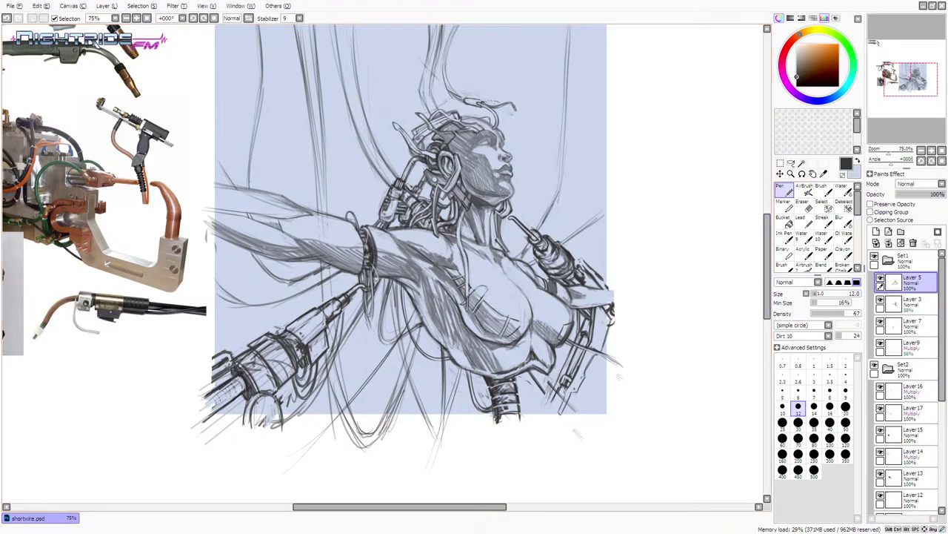
left_click_drag(767, 236, 768, 239)
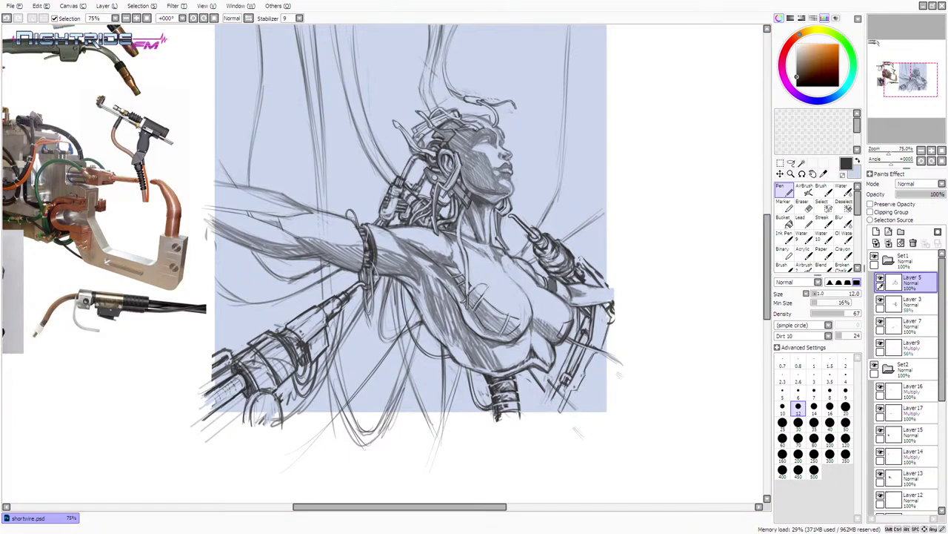
left_click(590, 196, "alt")
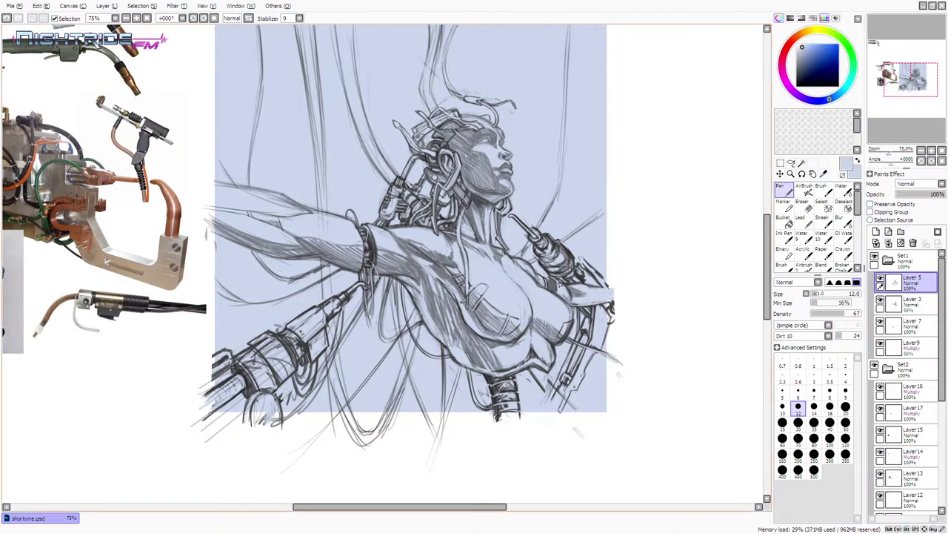
left_click(579, 273, "alt")
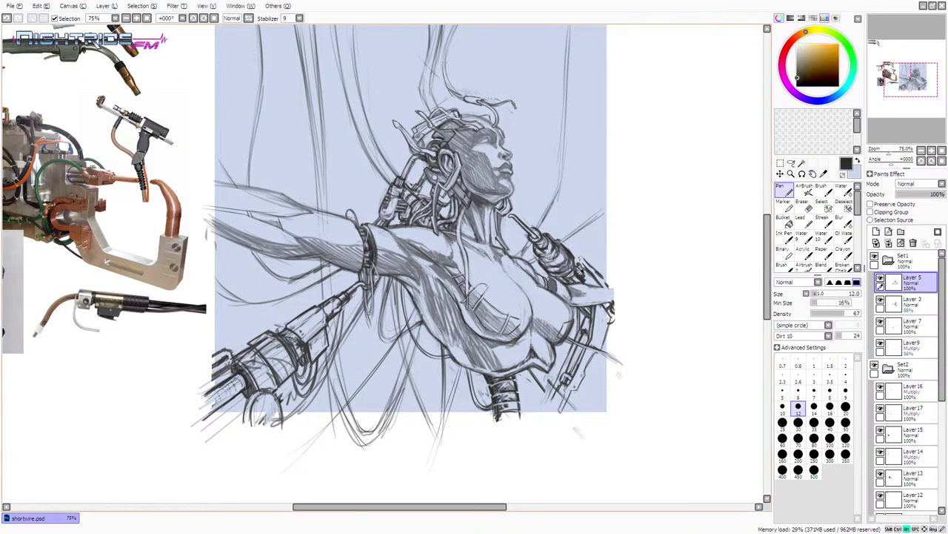
mouse_move(564, 270)
left_mouse_down()
mouse_move(549, 286)
mouse_move(546, 278)
left_mouse_up()
key("ctrl+z")
left_click(549, 283, "alt")
left_click(560, 276, "alt")
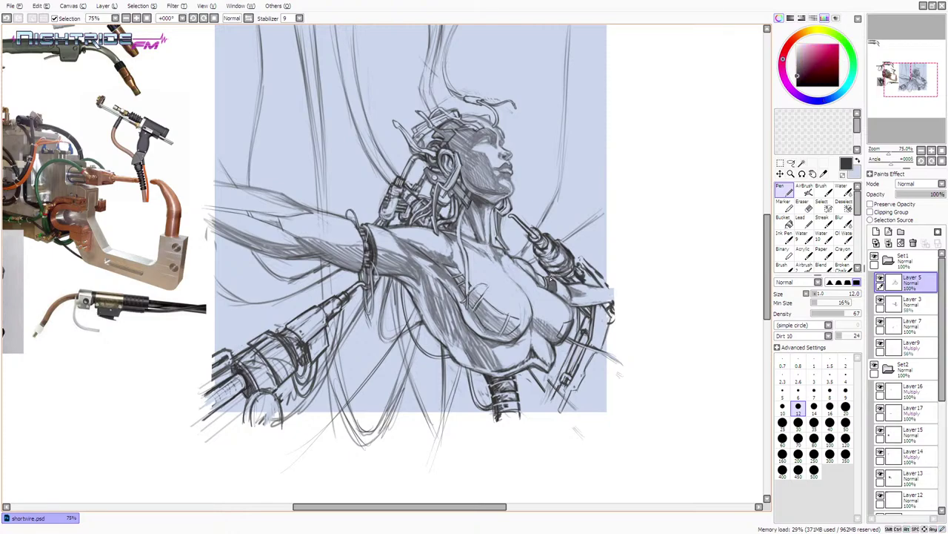
- Trim the small detail at the far shoulder with the background colour and resample the dark line colour
left_click(558, 273, "alt")
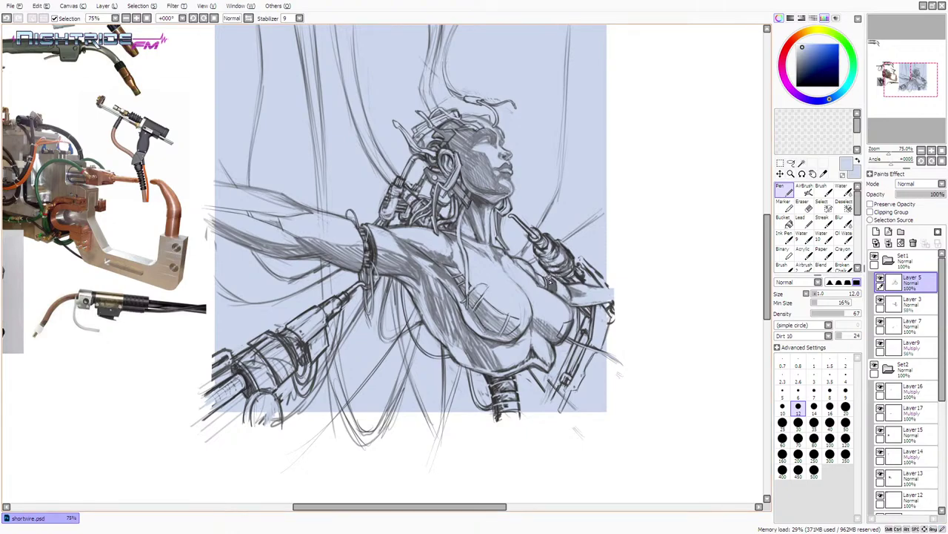
left_click_drag(550, 280, 553, 287)
key("ctrl+z")
left_click_drag(549, 285, 550, 289)
left_click(578, 273, "alt")
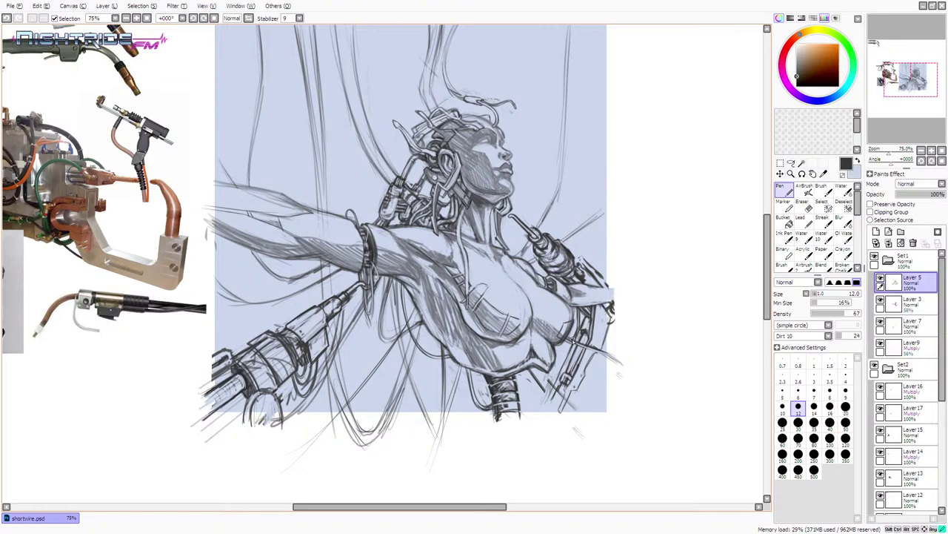
- Draw long dark lines along the inner side of the hanging piece, from its top down to its lower end
left_click_drag(572, 340, 549, 398)
left_click_drag(564, 362, 547, 400)
mouse_move(576, 341)
left_mouse_down()
mouse_move(561, 371)
mouse_move(572, 336)
left_mouse_up()
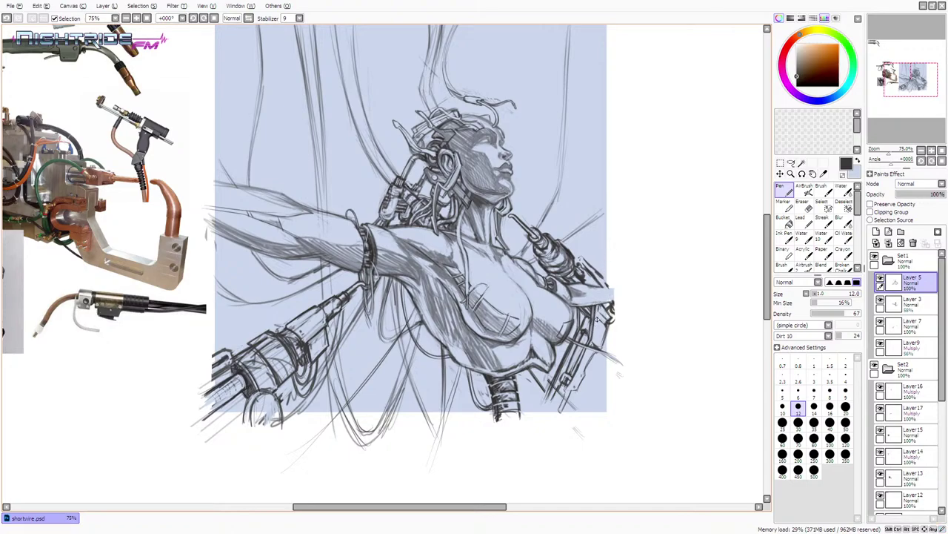
- Set the Pen size to 7 and add fine dark lines to the upper end of the hanging piece
key("bracketleft")
key("bracketleft")
key("bracketleft")
key("bracketleft")
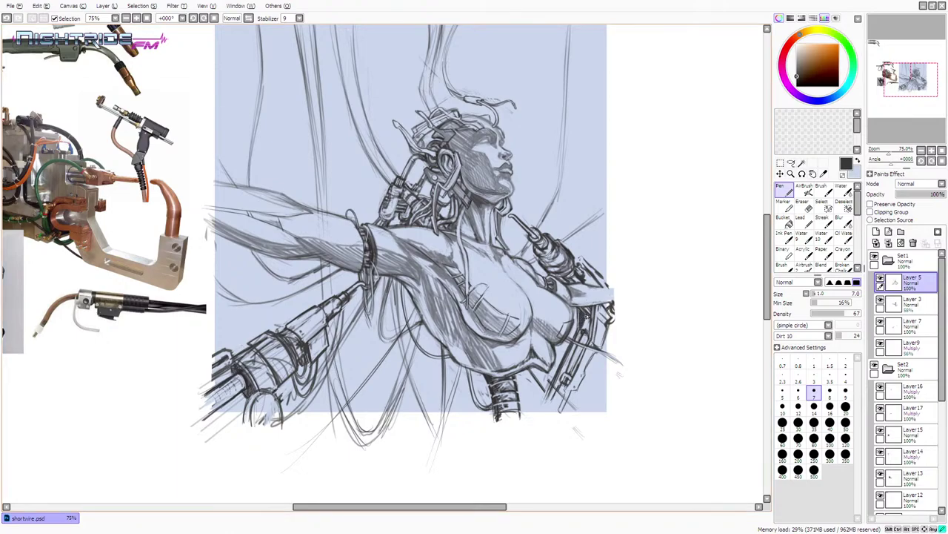
left_click(590, 302, "alt")
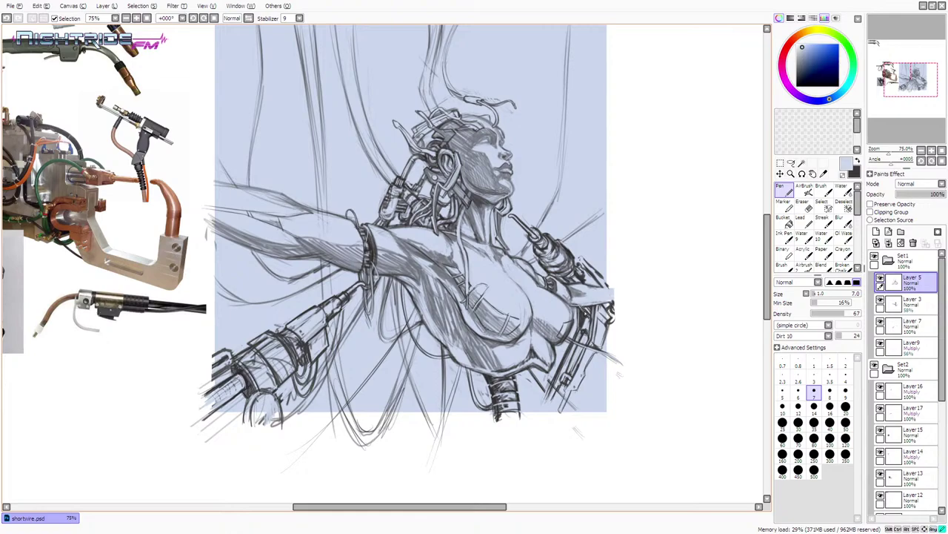
key("x")
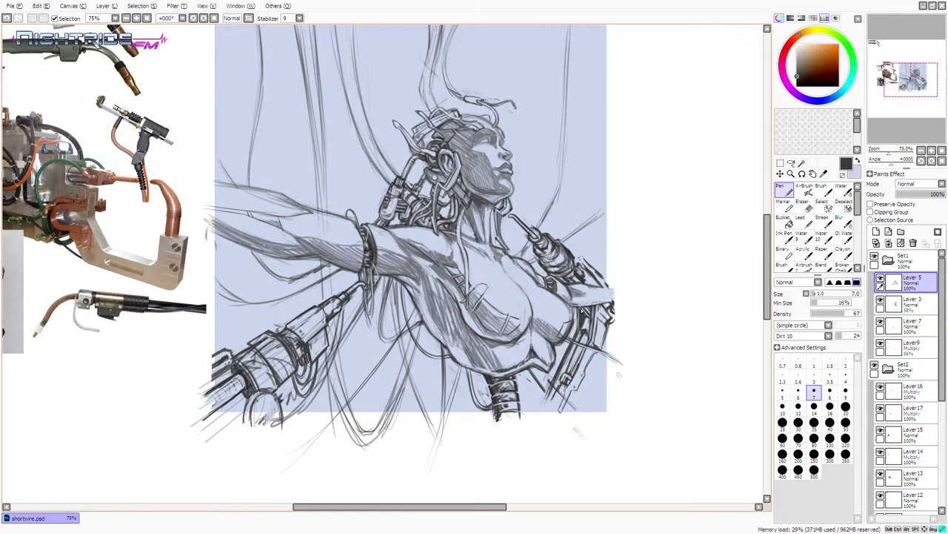
left_click_drag(583, 311, 580, 309)
mouse_move(582, 350)
left_mouse_down()
mouse_move(569, 376)
mouse_move(583, 352)
mouse_move(630, 362)
left_mouse_up()
key("ctrl+z")
key("ctrl+z")
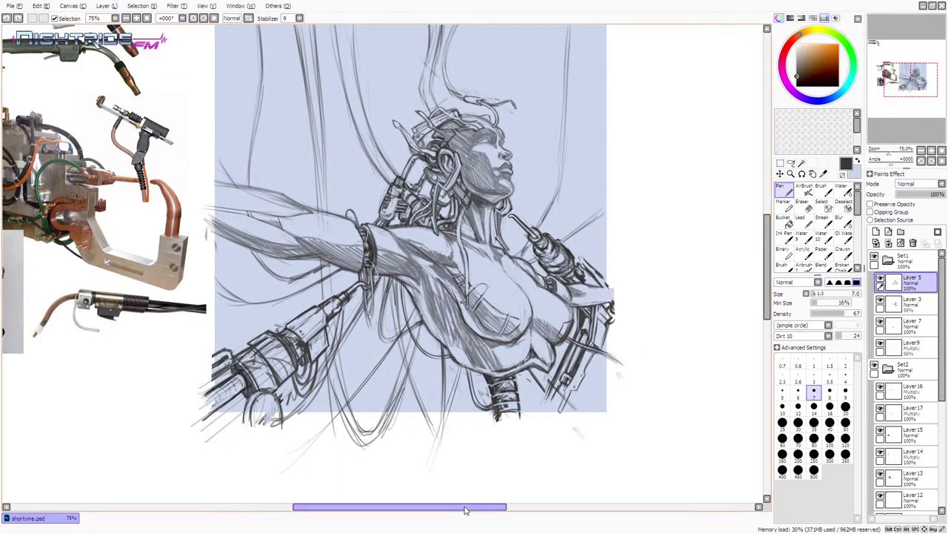
- Draw a thin slanted strut running down along the outer side of the hanging piece
left_click_drag(465, 507, 440, 512)
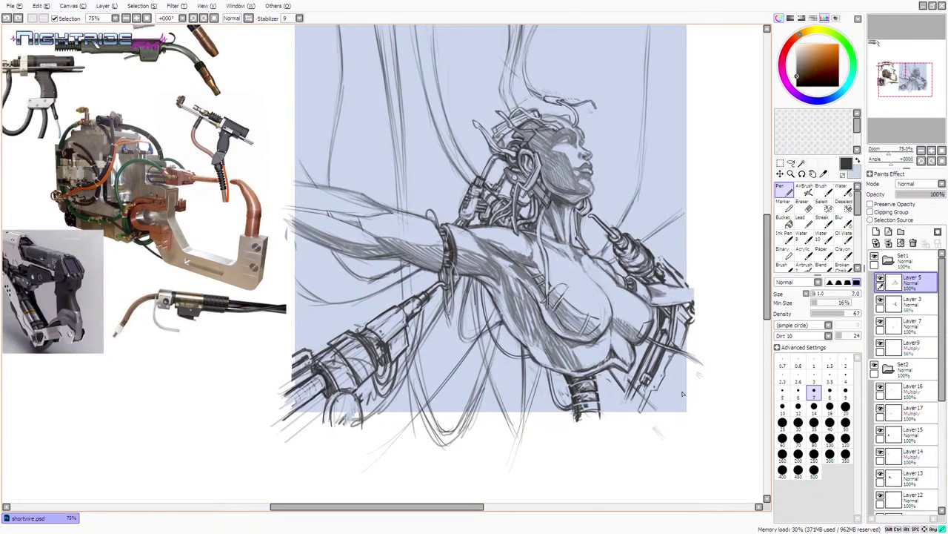
mouse_move(672, 359)
left_mouse_down()
mouse_move(681, 393)
mouse_move(672, 361)
mouse_move(682, 389)
mouse_move(674, 363)
mouse_move(682, 384)
mouse_move(663, 377)
mouse_move(682, 418)
left_mouse_up()
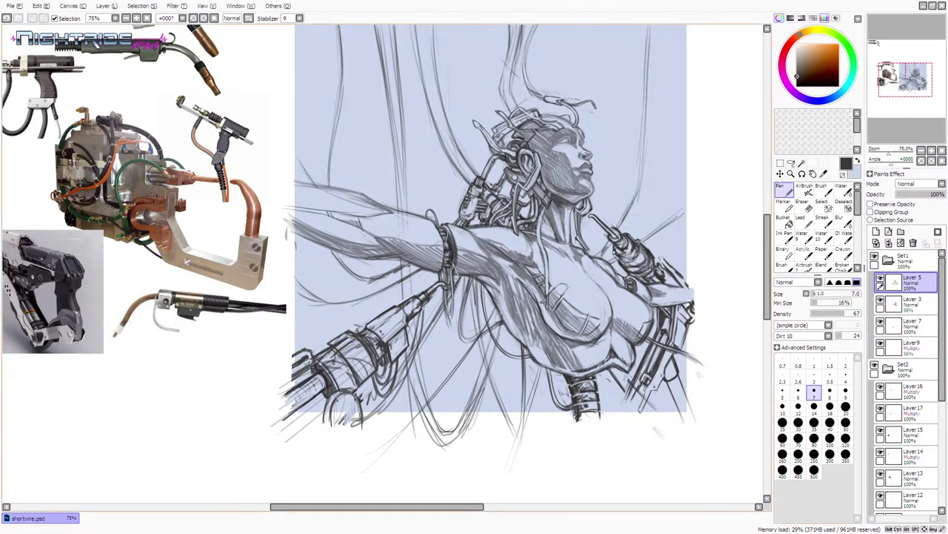
left_click_drag(766, 239, 767, 236)
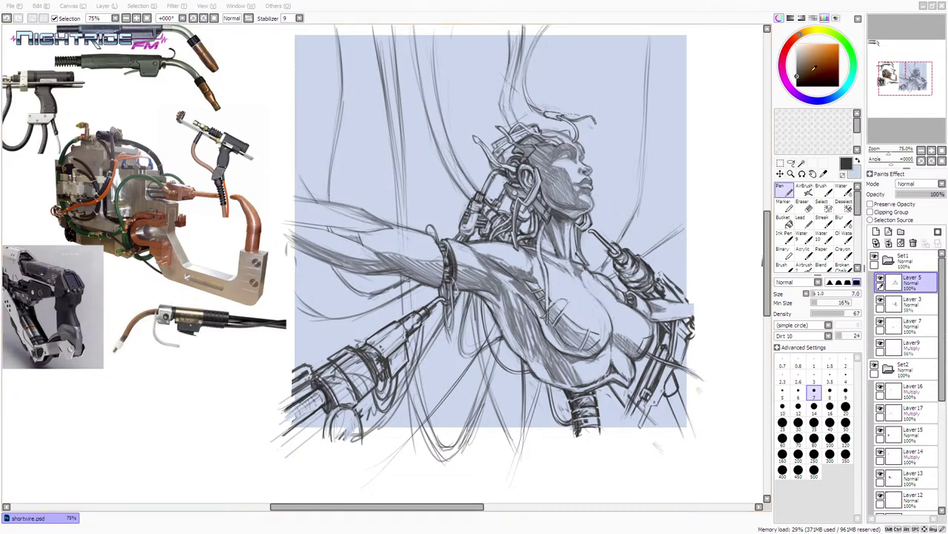
left_click_drag(637, 131, 705, 115)
left_click_drag(637, 169, 709, 151)
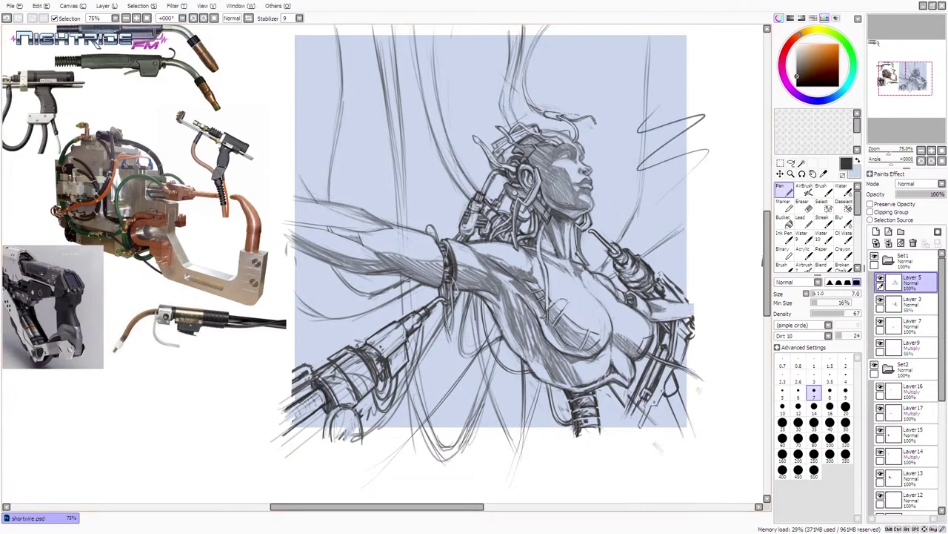
key("ctrl+z")
key("ctrl+z")
- Detail the lower part of the outer strut, switching between the dark line colour and the background colour
left_click_drag(678, 384, 667, 396)
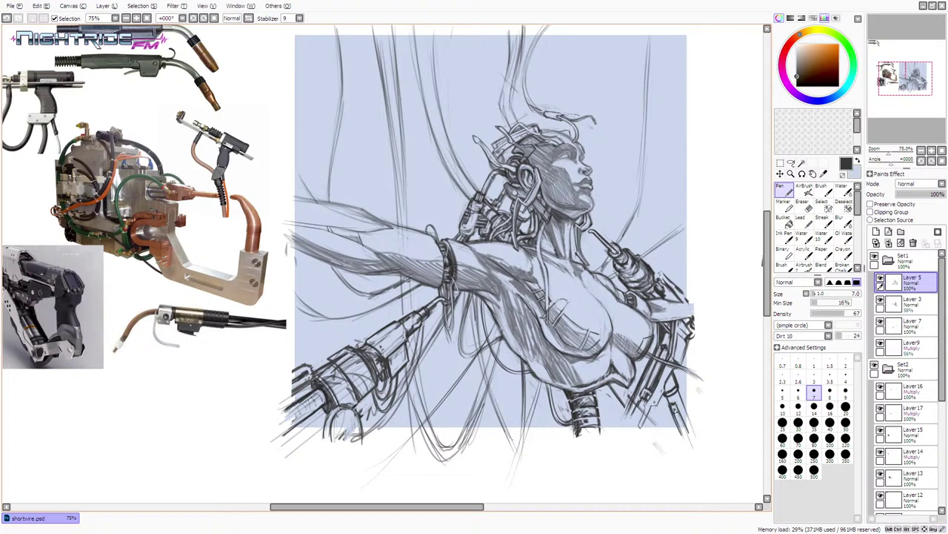
left_click(676, 415, "alt")
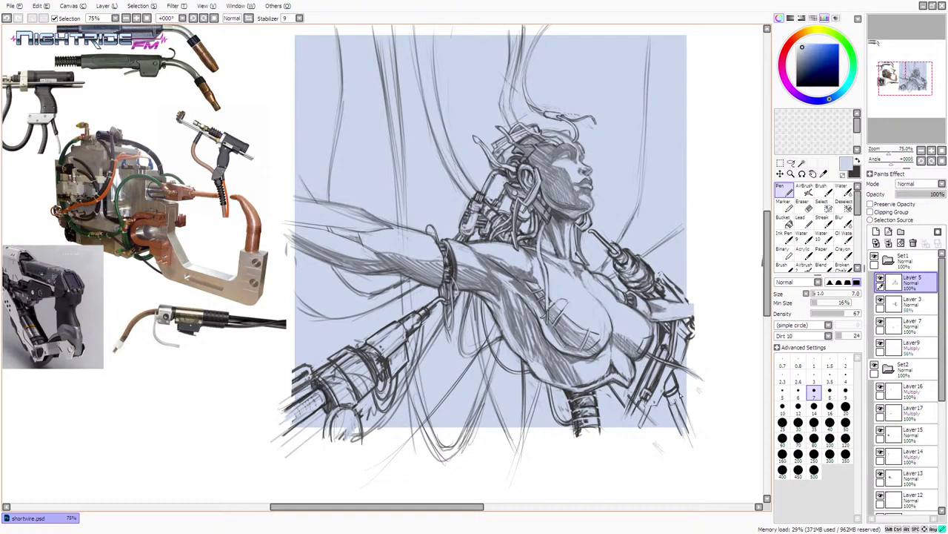
key("x")
key("x")
left_click(688, 351, "alt")
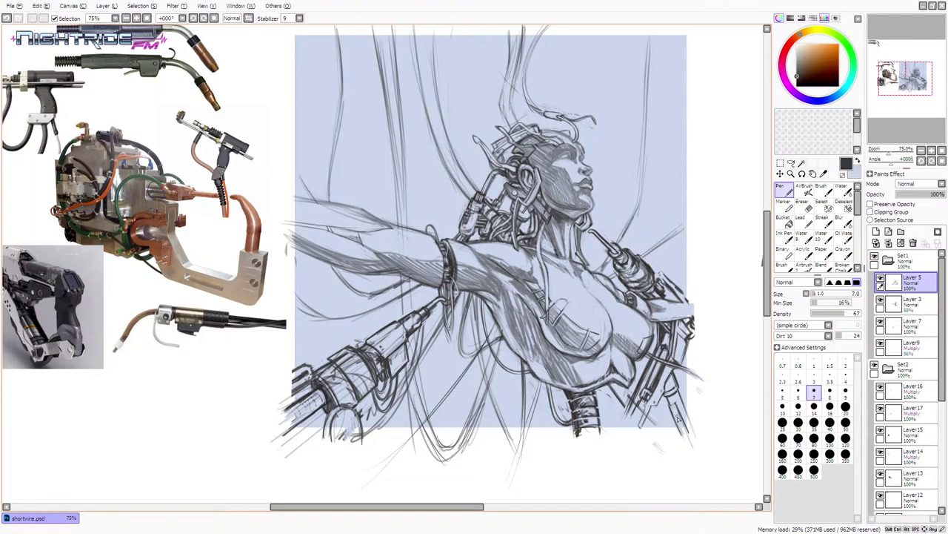
mouse_move(674, 417)
left_mouse_down()
mouse_move(651, 443)
mouse_move(665, 421)
mouse_move(642, 436)
mouse_move(678, 415)
mouse_move(667, 434)
left_mouse_up()
key("ctrl+z")
key("ctrl+z")
key("ctrl+z")
- Hatch the lower inner end of the hanging piece and sketch a ribbed hose beneath it at the backdrop's lower edge
mouse_move(646, 407)
left_mouse_down()
mouse_move(638, 430)
mouse_move(625, 427)
mouse_move(638, 425)
left_mouse_up()
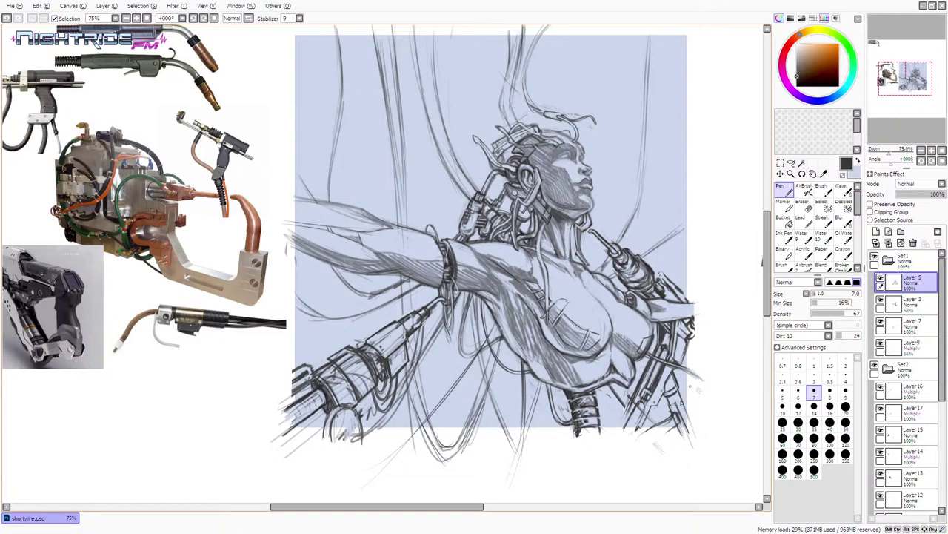
left_click_drag(673, 424, 648, 441)
left_click_drag(651, 436, 642, 444)
left_click_drag(681, 420, 671, 428)
- Sketch a tube segment on the cable above the head, undoing the stray strokes
mouse_move(431, 506)
left_mouse_down()
mouse_move(398, 512)
mouse_move(441, 507)
left_mouse_up()
left_click_drag(767, 254, 767, 254)
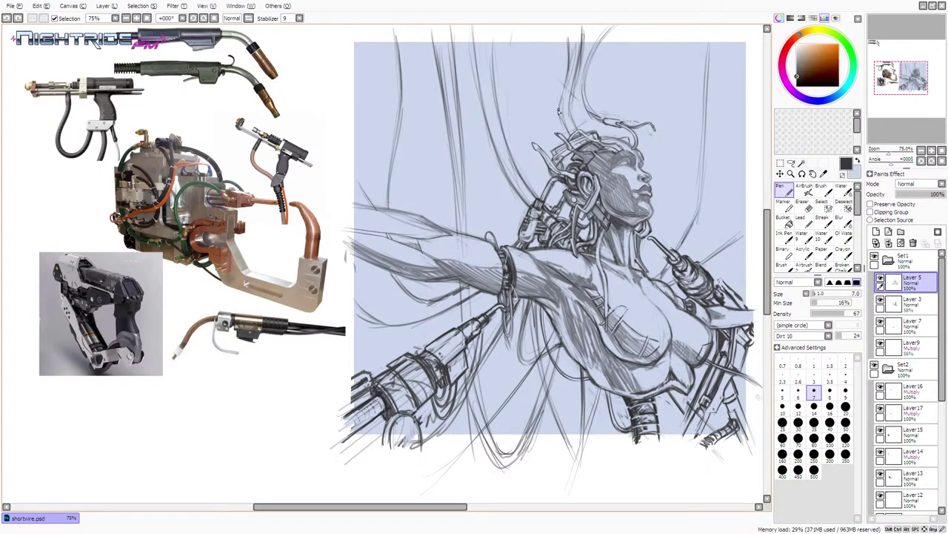
mouse_move(570, 137)
left_mouse_down()
mouse_move(566, 124)
mouse_move(578, 131)
left_mouse_up()
key("ctrl+z")
mouse_move(570, 104)
left_mouse_down()
mouse_move(569, 57)
mouse_move(565, 97)
left_mouse_up()
left_click_drag(564, 97, 573, 33)
key("ctrl+z")
key("ctrl+z")
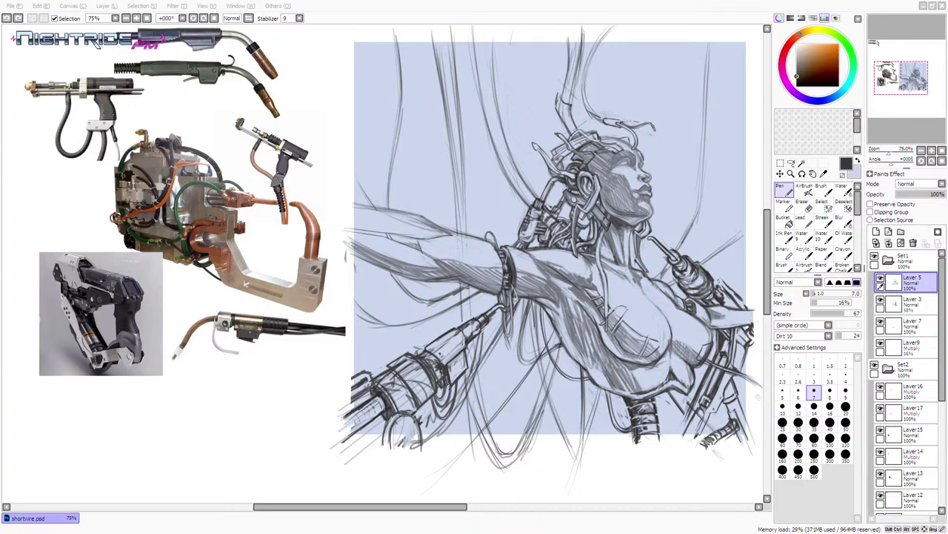
- Draw a clamp-like connector and a small looped hose on the cable above the head, undoing the failed strokes
left_click(527, 6)
left_click_drag(543, 175, 531, 187)
key("ctrl+z")
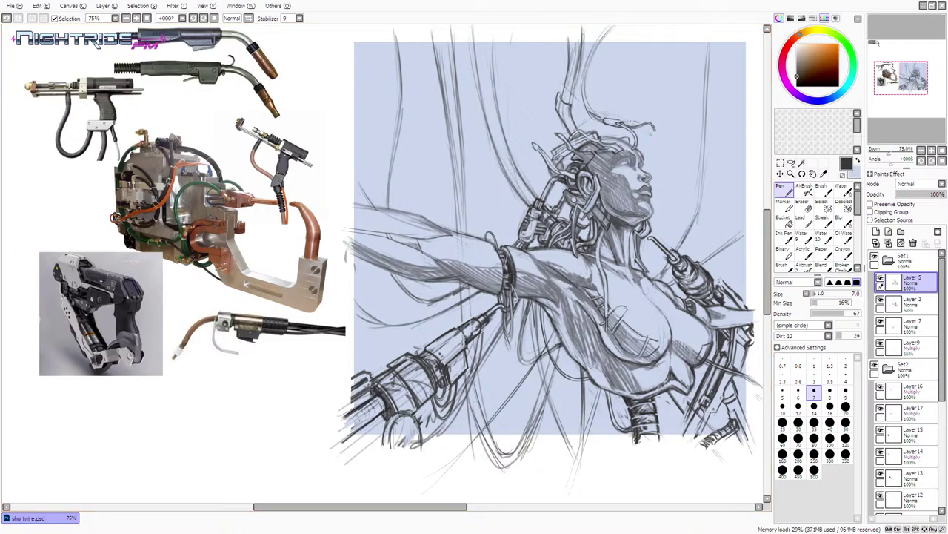
mouse_move(557, 99)
left_mouse_down()
mouse_move(563, 78)
mouse_move(556, 82)
left_mouse_up()
key("ctrl+z")
mouse_move(568, 58)
left_mouse_down()
mouse_move(567, 74)
mouse_move(580, 76)
left_mouse_up()
mouse_move(579, 80)
left_mouse_down()
mouse_move(569, 57)
mouse_move(582, 56)
mouse_move(569, 106)
mouse_move(571, 54)
mouse_move(566, 86)
left_mouse_up()
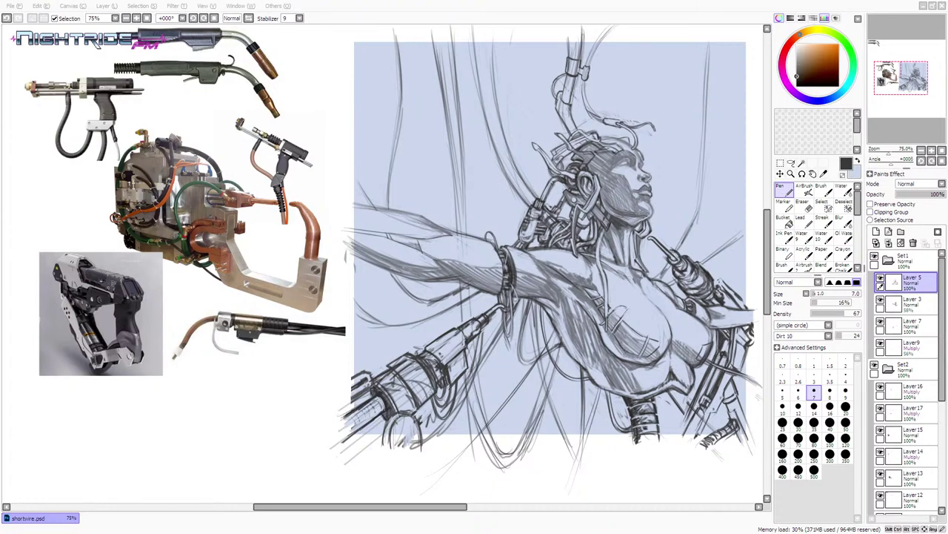
left_click(511, 5)
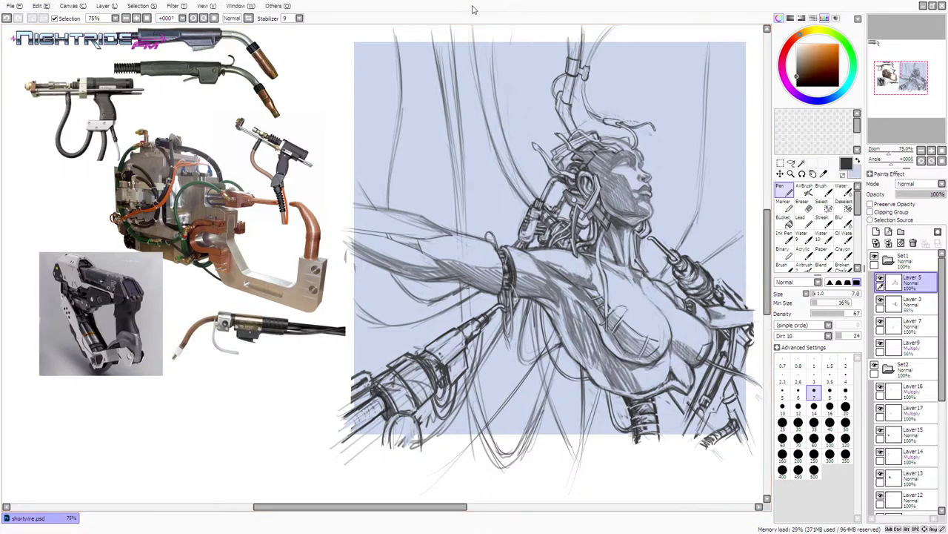
left_click_drag(473, 438, 509, 404)
key("ctrl+z")
key("ctrl+z")
left_click_drag(470, 442, 495, 414)
key("ctrl+z")
key("ctrl+z")
key("ctrl+z")
key("ctrl+z")
- Clean up the clamp connector on the cable above the head, alternating between the background colour and the dark line colour
left_click(572, 69, "alt")
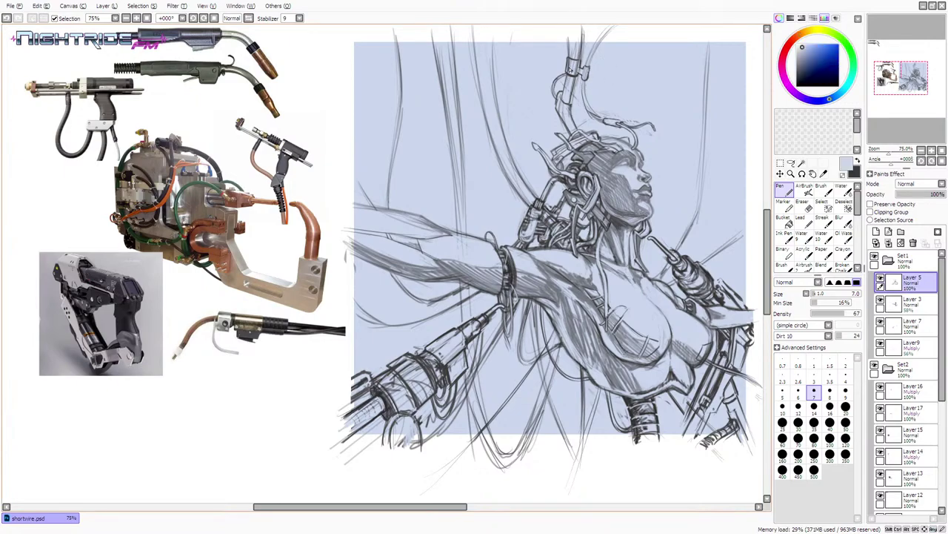
left_click_drag(569, 63, 580, 74)
left_click(572, 65, "alt")
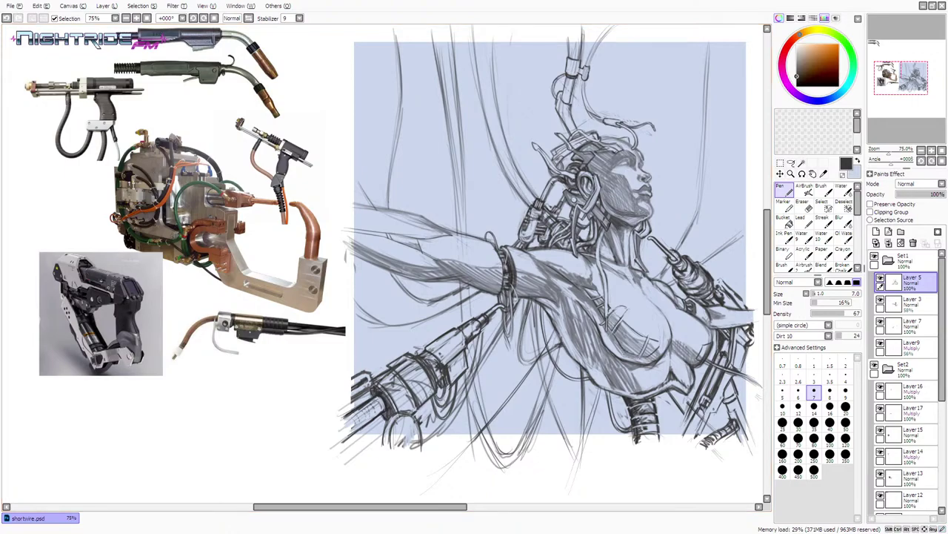
key("x")
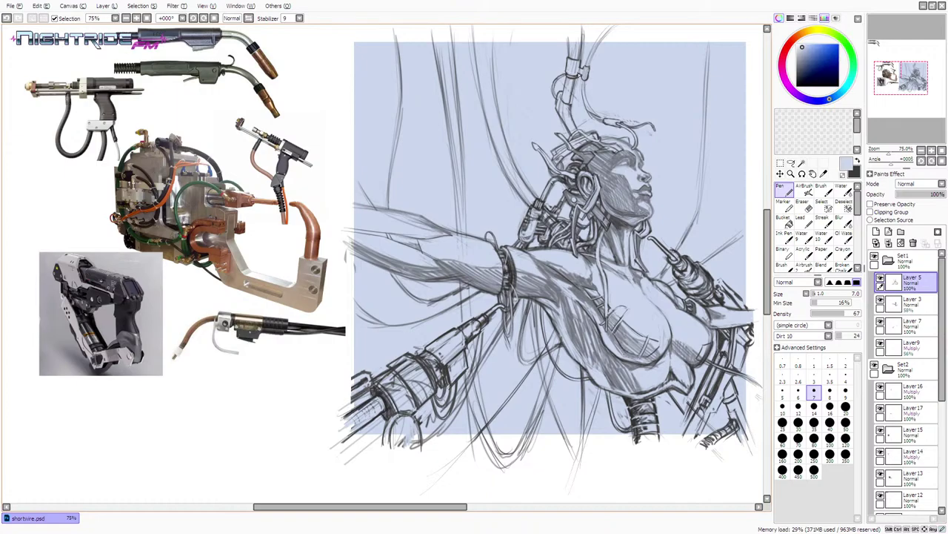
left_click(568, 77, "alt")
mouse_move(569, 79)
left_mouse_down()
mouse_move(584, 72)
mouse_move(574, 82)
left_mouse_up()
key("ctrl+z")
left_click_drag(572, 80, 579, 72)
key("ctrl+z")
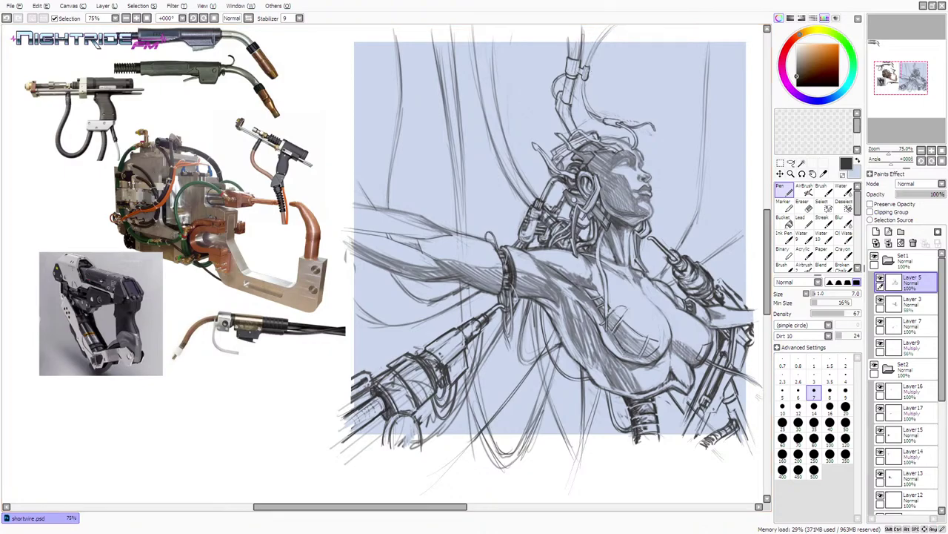
- Bring the turquoise and purple cyborg head reference on Layer 6 into view beside the sketch
key("alt+Tab")
scroll(945, 363, "down", 5)
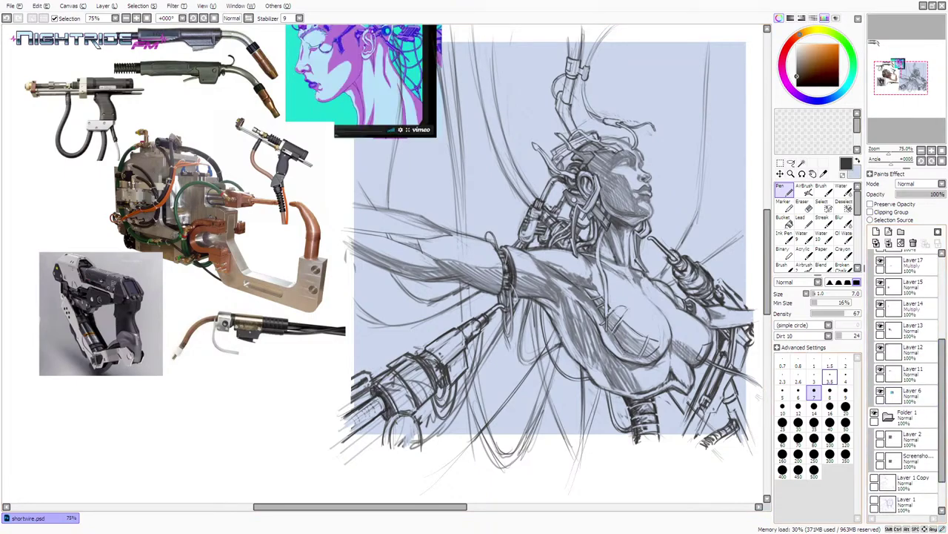
left_click_drag(767, 256, 767, 245)
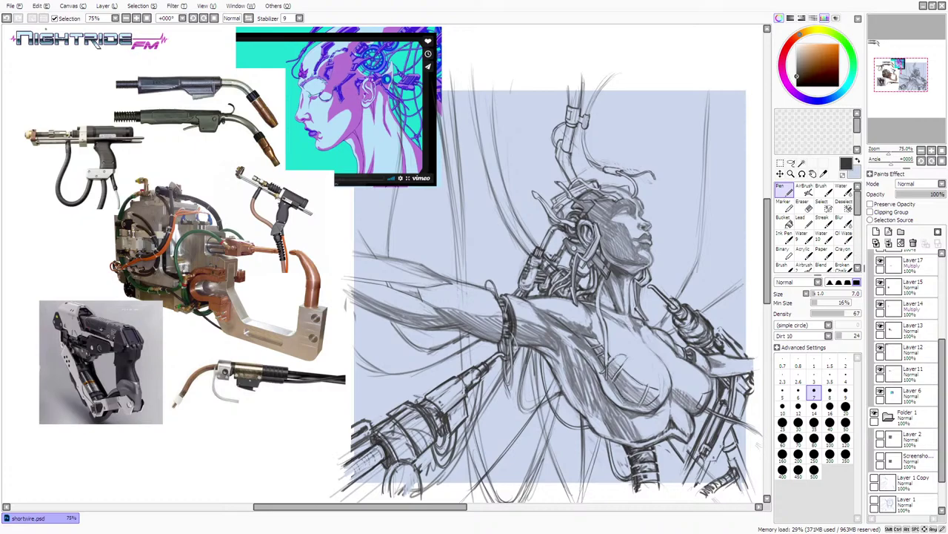
left_click_drag(767, 211, 768, 210)
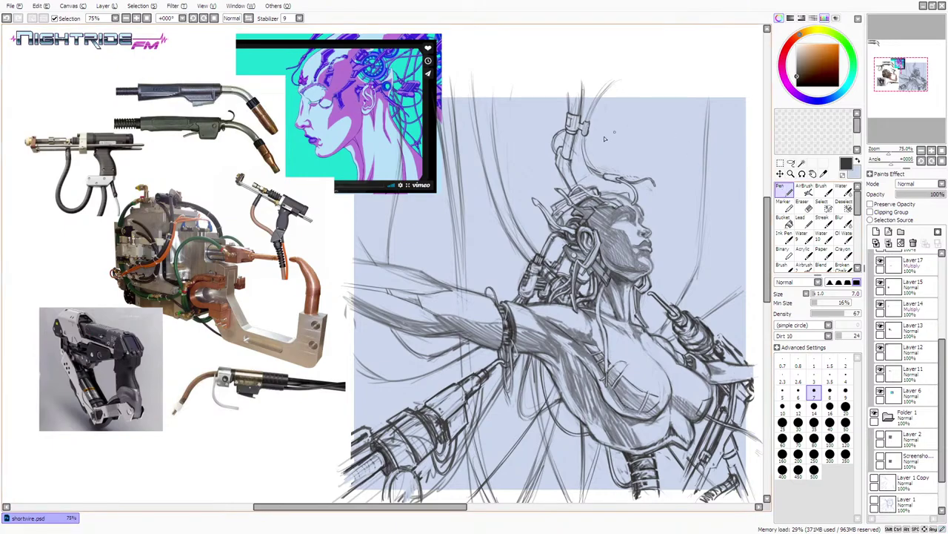
- Redraw the thin hose running from the clamp connector down to the cable over the forehead, undoing the stray strokes
mouse_move(587, 117)
left_mouse_down()
mouse_move(606, 81)
mouse_move(585, 120)
left_mouse_up()
key("ctrl+z")
key("ctrl+z")
mouse_move(606, 81)
left_mouse_down()
mouse_move(589, 117)
mouse_move(603, 84)
left_mouse_up()
key("ctrl+z")
key("ctrl+z")
mouse_move(584, 138)
left_mouse_down()
mouse_move(589, 166)
mouse_move(590, 147)
mouse_move(603, 174)
left_mouse_up()
key("ctrl+z")
key("ctrl+z")
key("ctrl+z")
key("ctrl+z")
- Erase and redraw the small looped hose beside the main cable above the head, undoing the failed strokes
key("e")
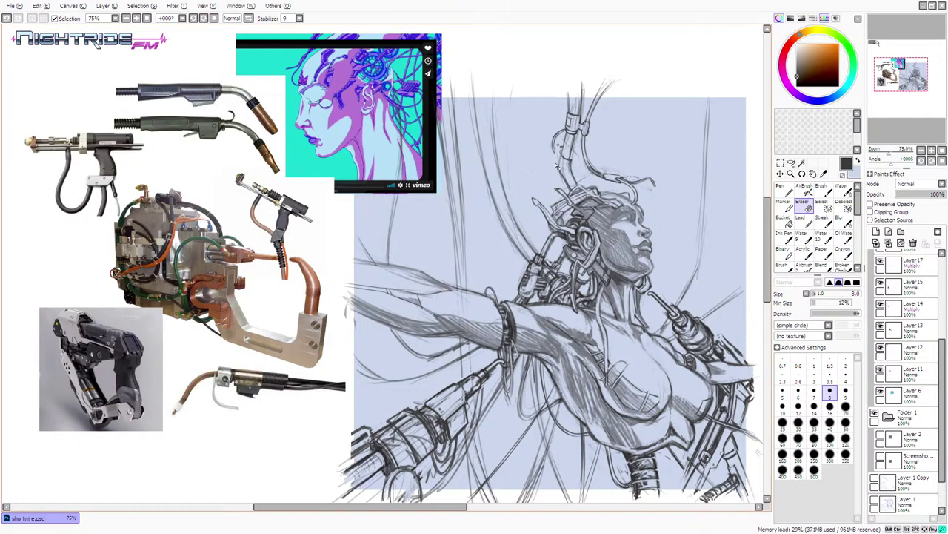
left_click(783, 192)
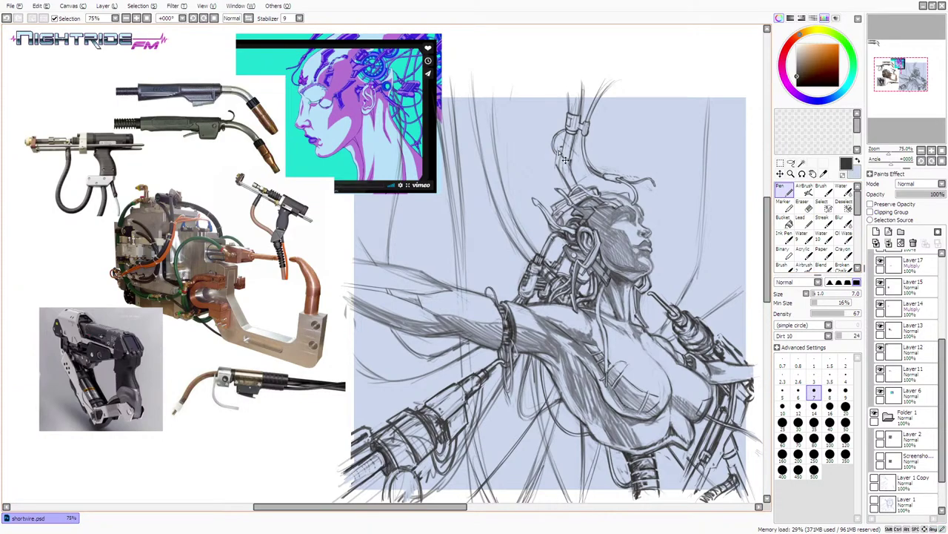
key("ctrl+z")
left_click_drag(556, 151, 560, 149)
key("e")
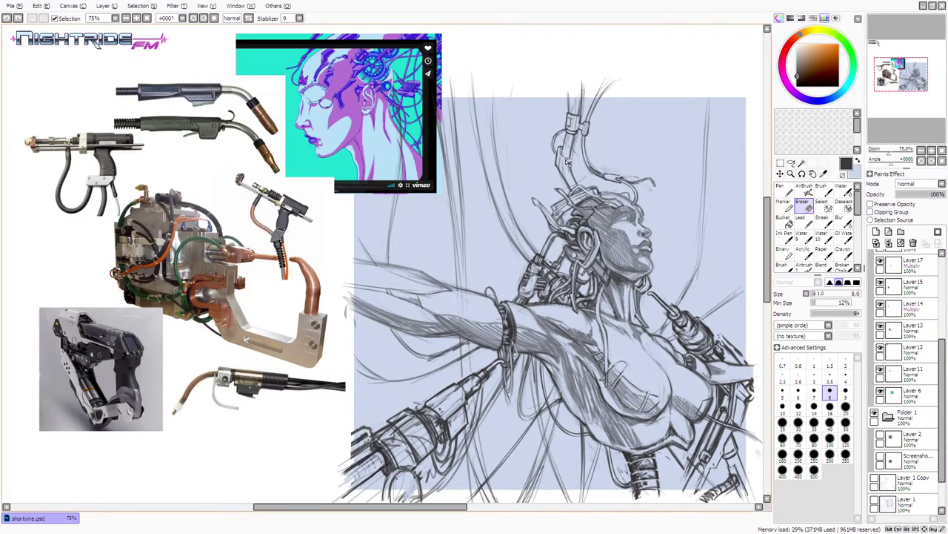
key("n")
left_click_drag(562, 155, 567, 161)
key("ctrl+z")
key("ctrl+z")
key("ctrl+z")
key("ctrl+z")
left_click_drag(568, 160, 572, 154)
key("ctrl+z")
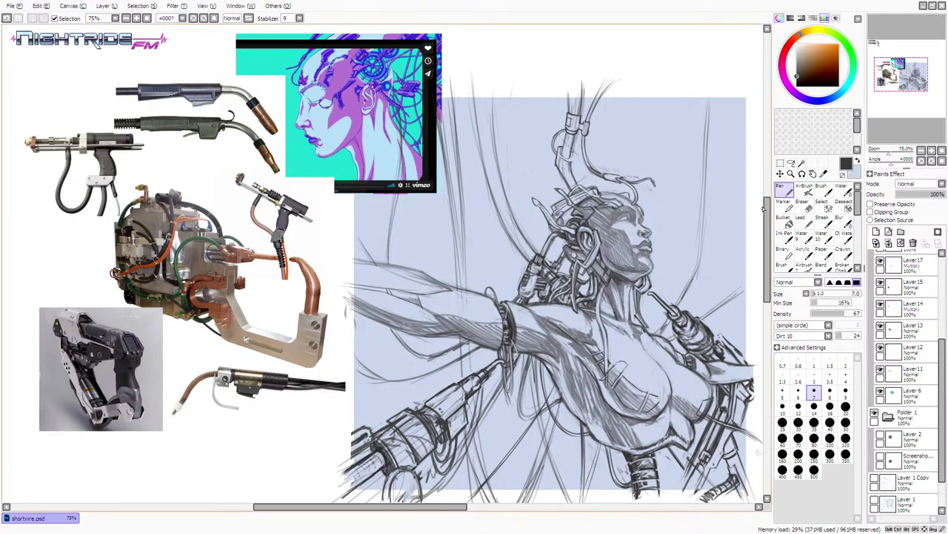
- Refine the sketch lines beneath the jaw where it meets the neck
scroll(763, 209, "down", 2)
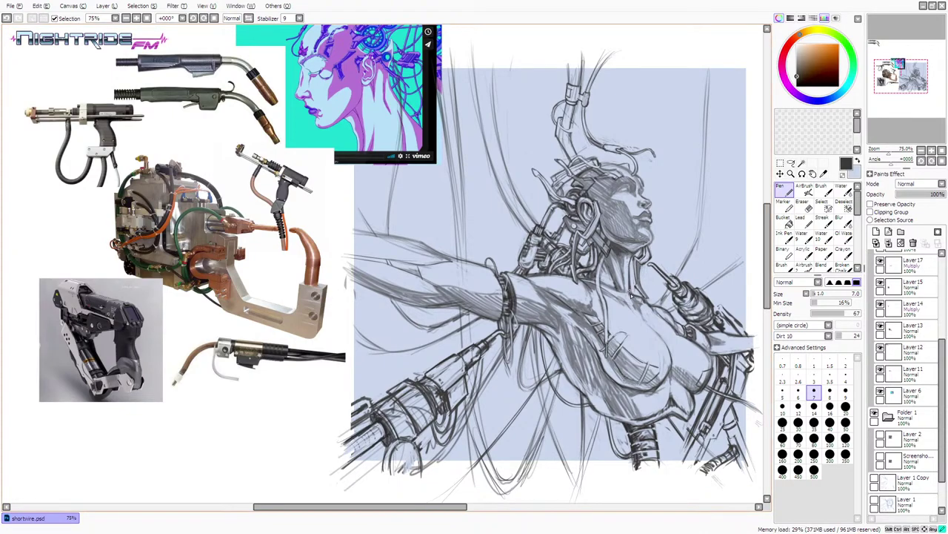
scroll(767, 260, "down", 2)
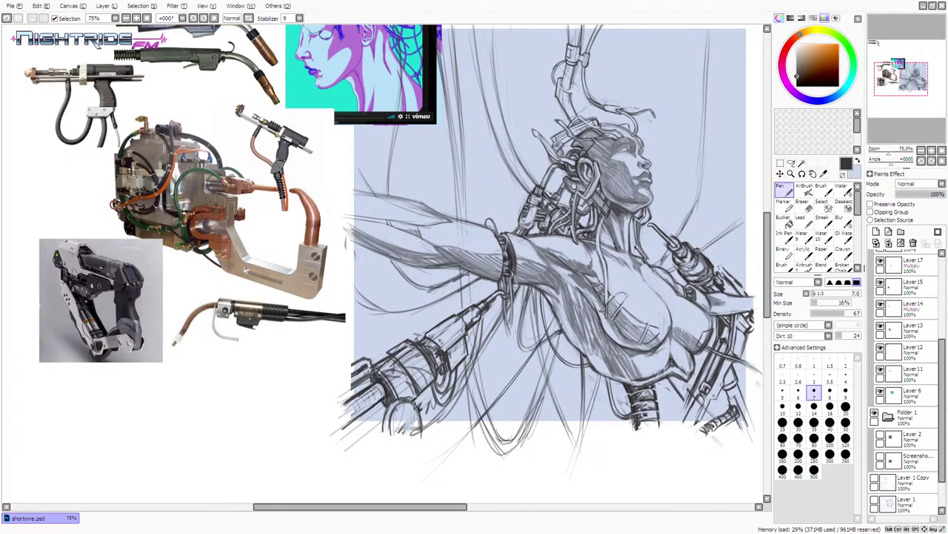
scroll(697, 216, "up", 2)
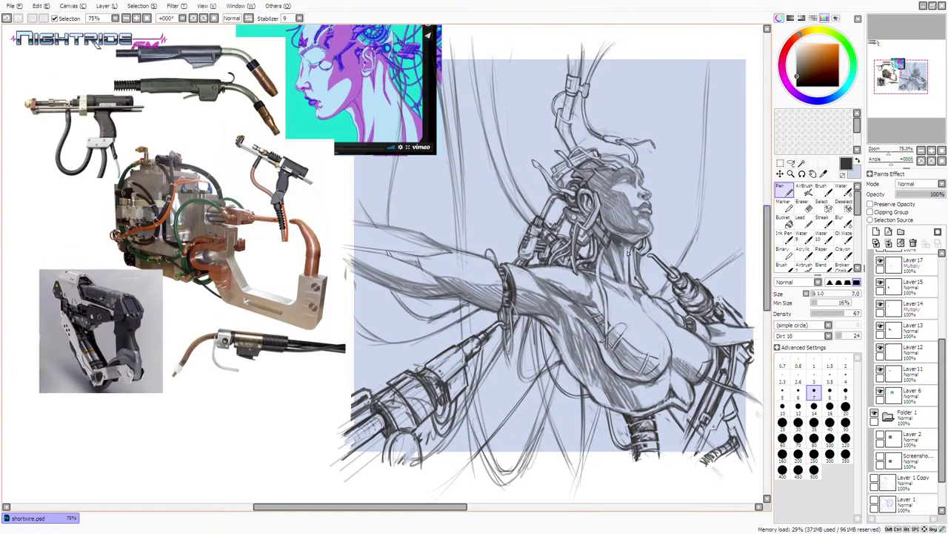
left_click_drag(631, 240, 624, 243)
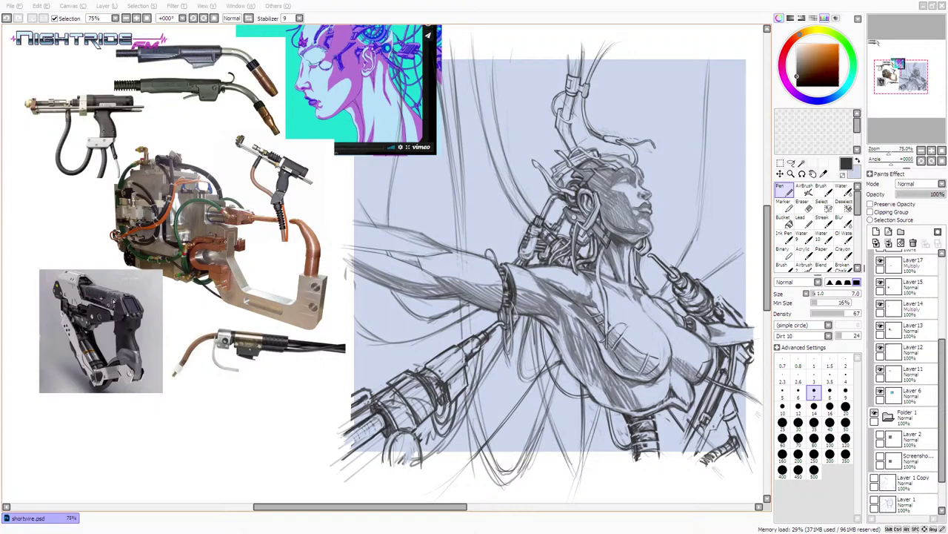
left_click(612, 17)
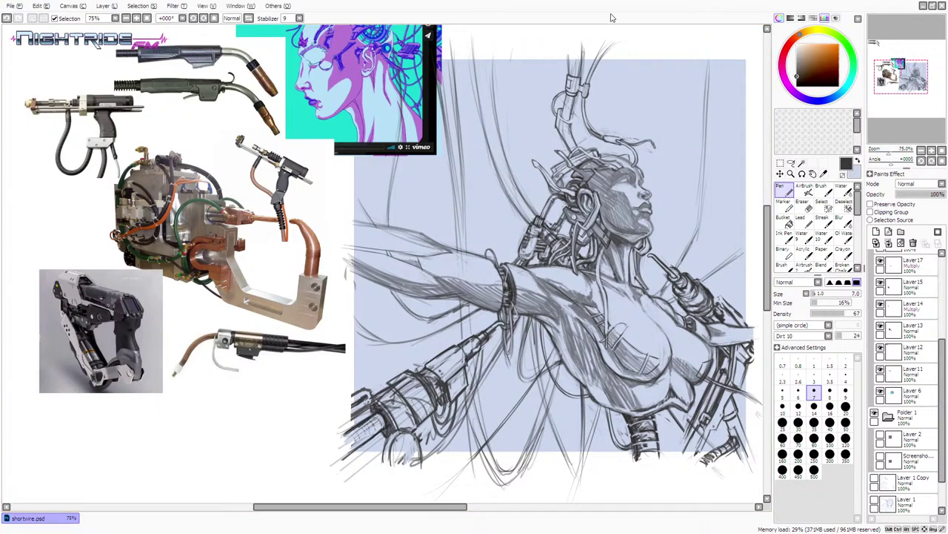
scroll(549, 264, "up", 1)
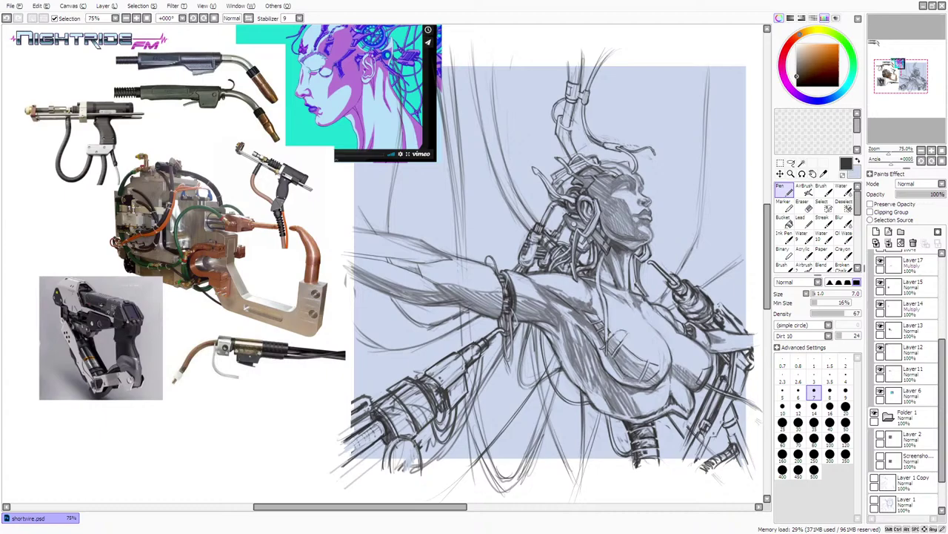
scroll(637, 249, "down", 1)
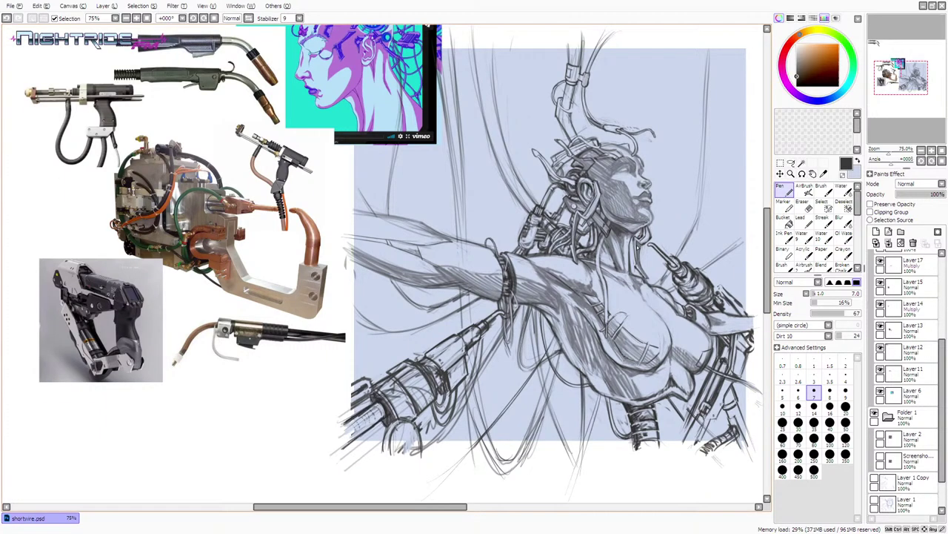
- Refine the front contour of the neck down to the collarbone, switching between the dark line colour and the background colour
left_click_drag(638, 243, 637, 252)
key("x")
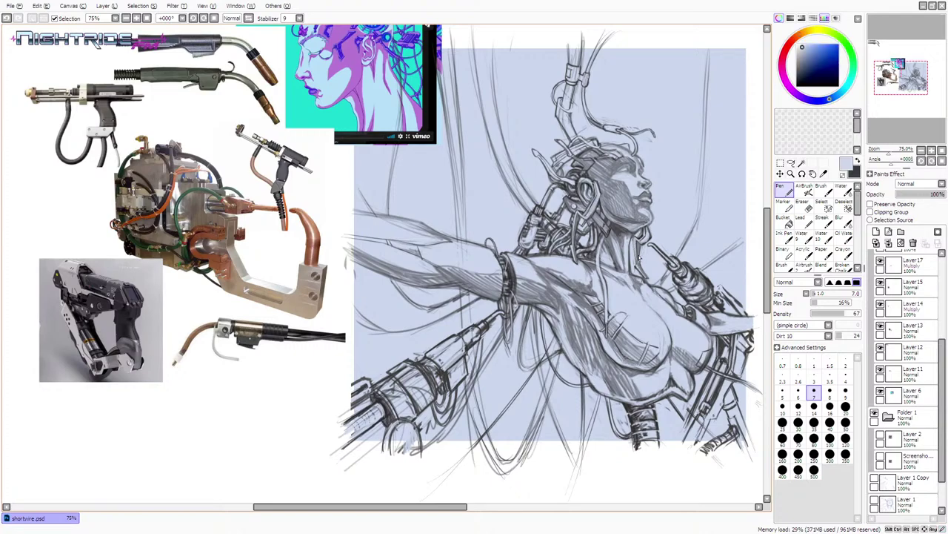
key("ctrl+z")
left_click_drag(637, 241, 636, 248)
key("ctrl+z")
key("ctrl+z")
key("x")
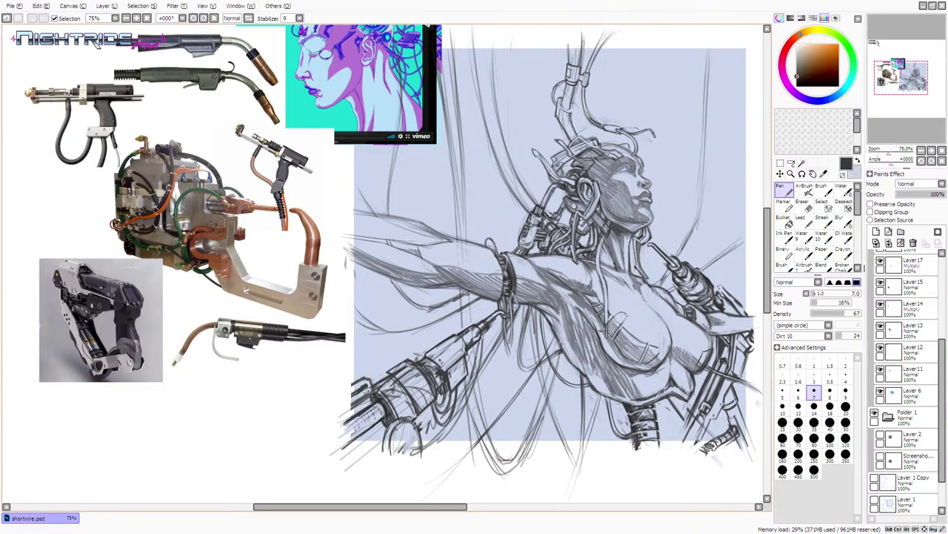
key("x")
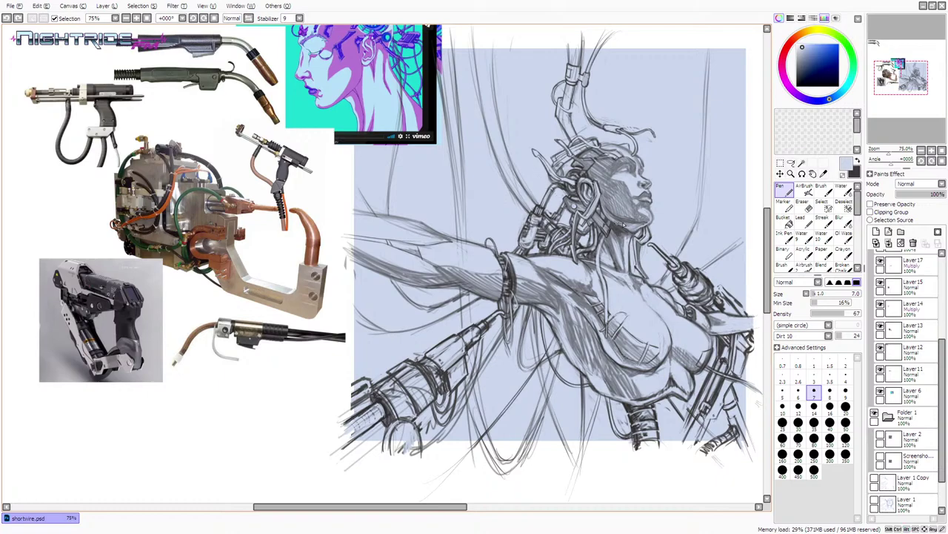
key("x")
key("x")
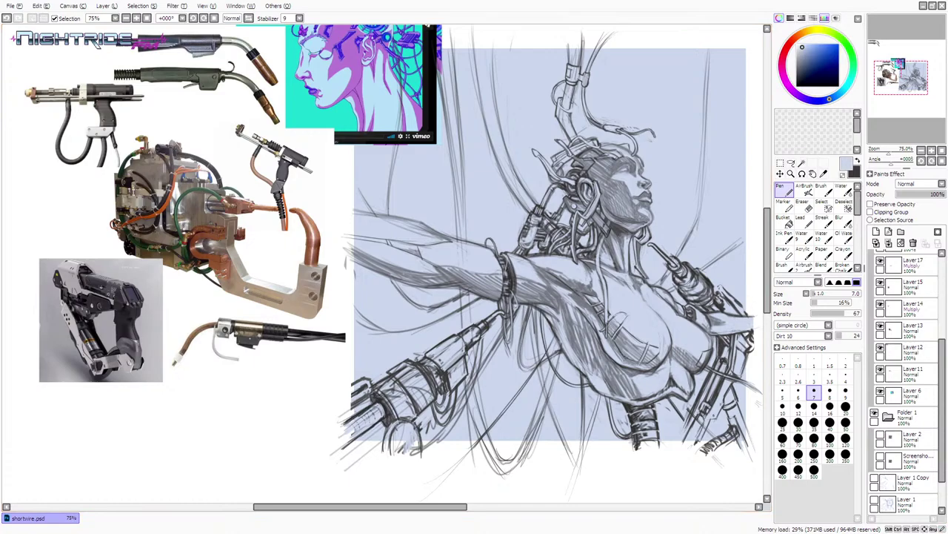
key("x")
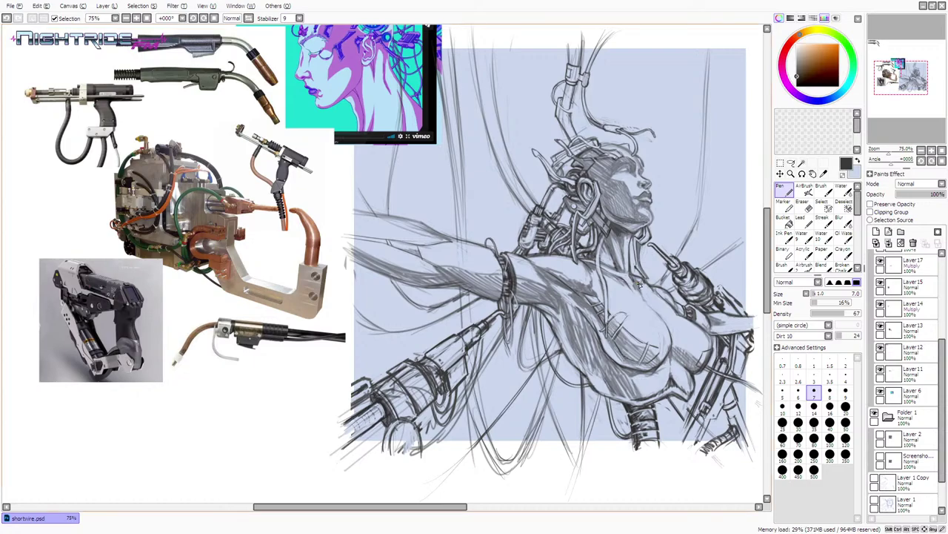
left_click(681, 273, "alt")
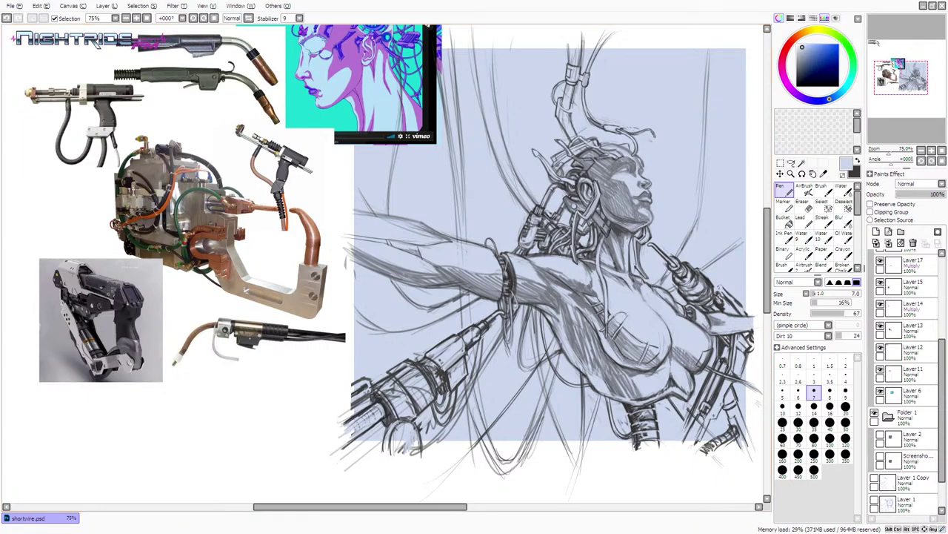
key("alt+Tab")
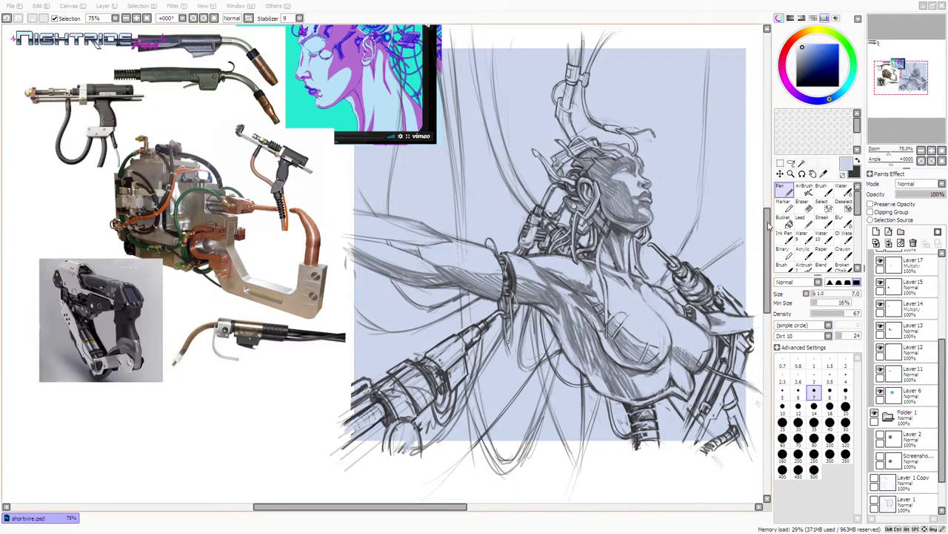
left_click(901, 393)
left_click(818, 484)
left_click(623, 4)
left_click(563, 9)
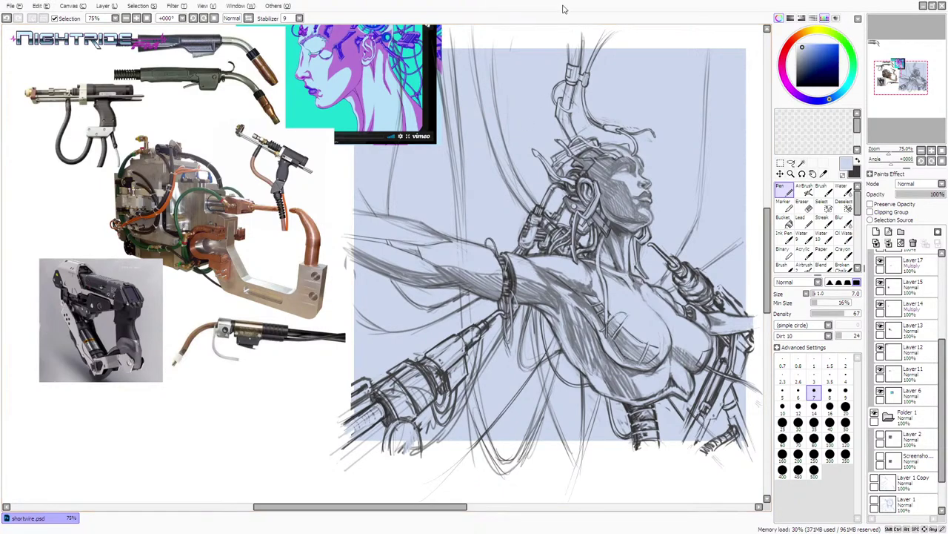
mouse_move(453, 510)
left_mouse_down()
mouse_move(467, 510)
mouse_move(455, 507)
left_mouse_up()
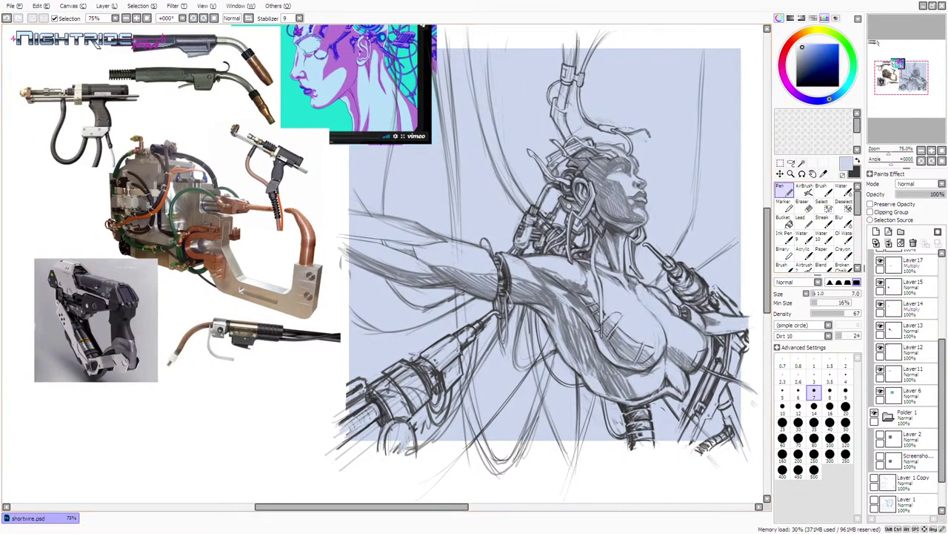
- Select Layer 5 for drawing with the Pen and toggle its visibility off and on to check the detail lines
key("x")
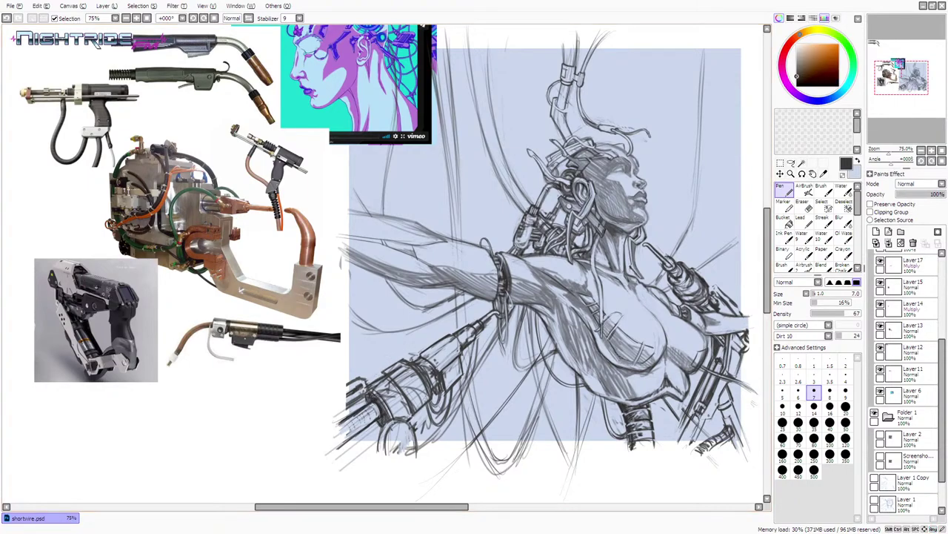
key("e")
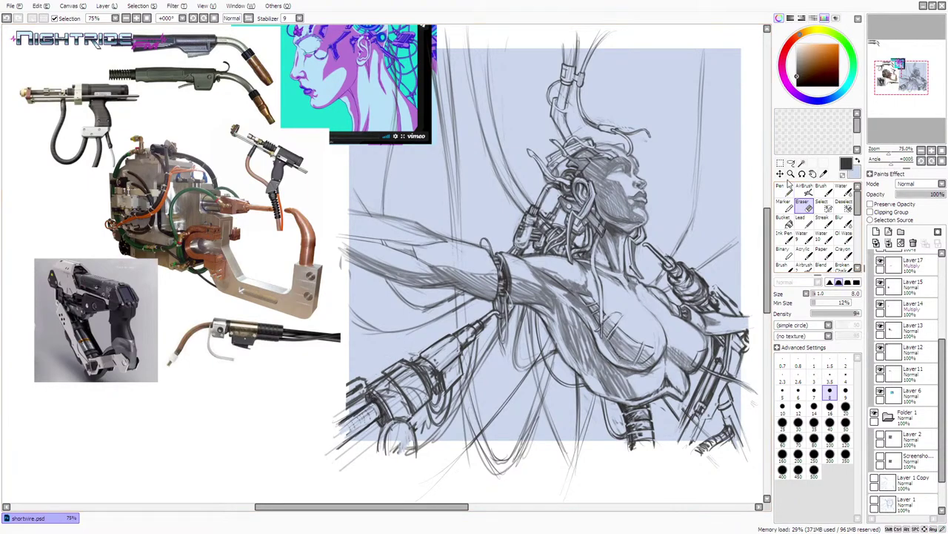
left_click(787, 185)
key("x")
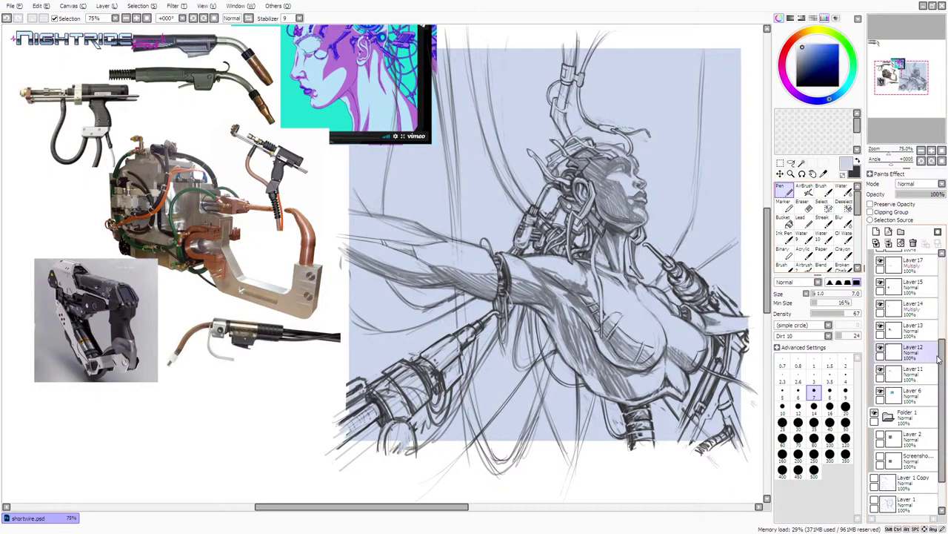
scroll(919, 311, "up", 5)
left_click(925, 269)
left_click(881, 264)
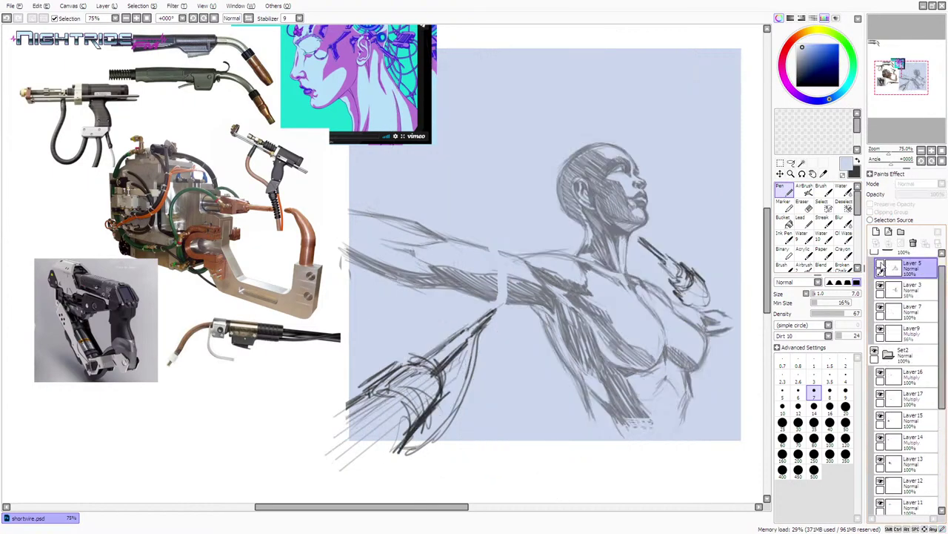
left_click(880, 264)
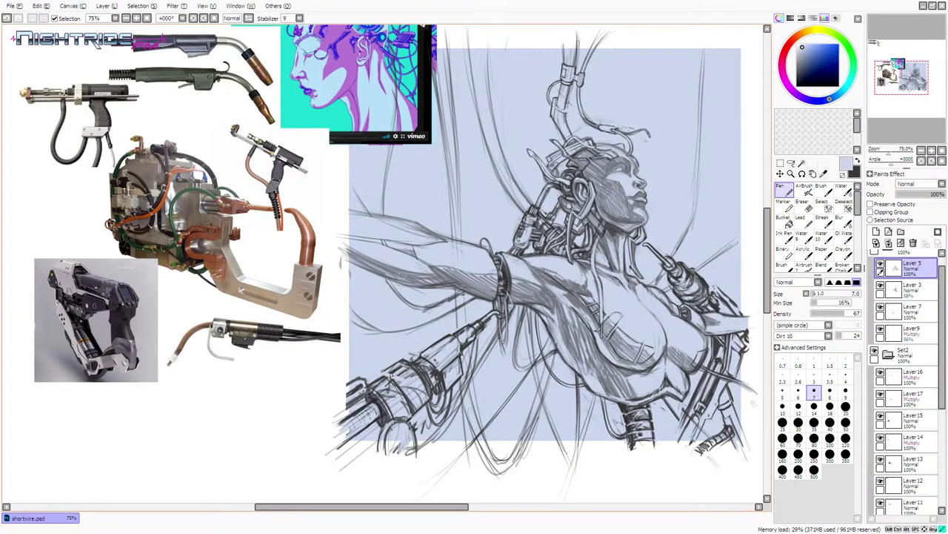
- Rework the plate lines on the housing of the mechanical arm beneath the outstretched arm, undoing the failed strokes
mouse_move(412, 378)
left_mouse_down()
mouse_move(418, 359)
mouse_move(408, 390)
mouse_move(378, 380)
mouse_move(393, 366)
left_mouse_up()
key("x")
key("ctrl+z")
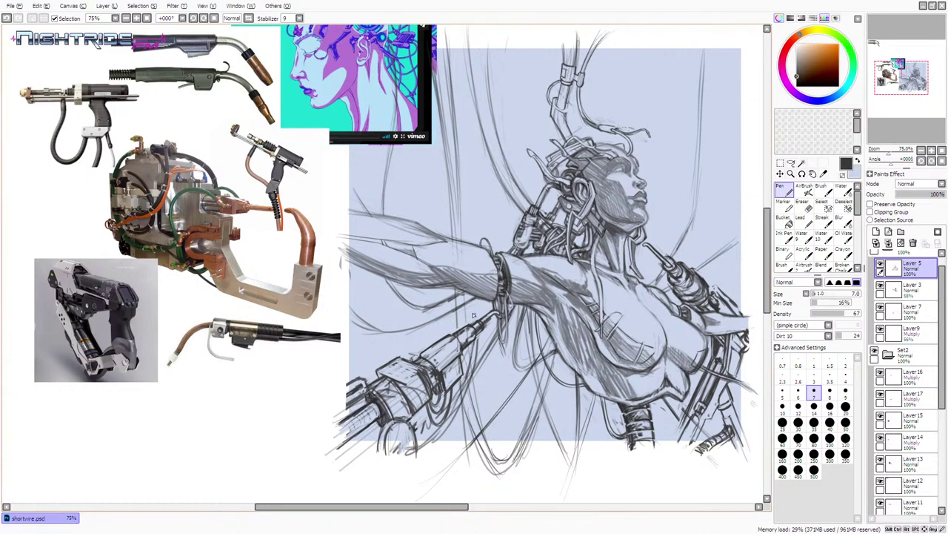
mouse_move(406, 387)
left_mouse_down()
mouse_move(416, 411)
mouse_move(393, 386)
left_mouse_up()
key("ctrl+z")
key("ctrl+z")
key("x")
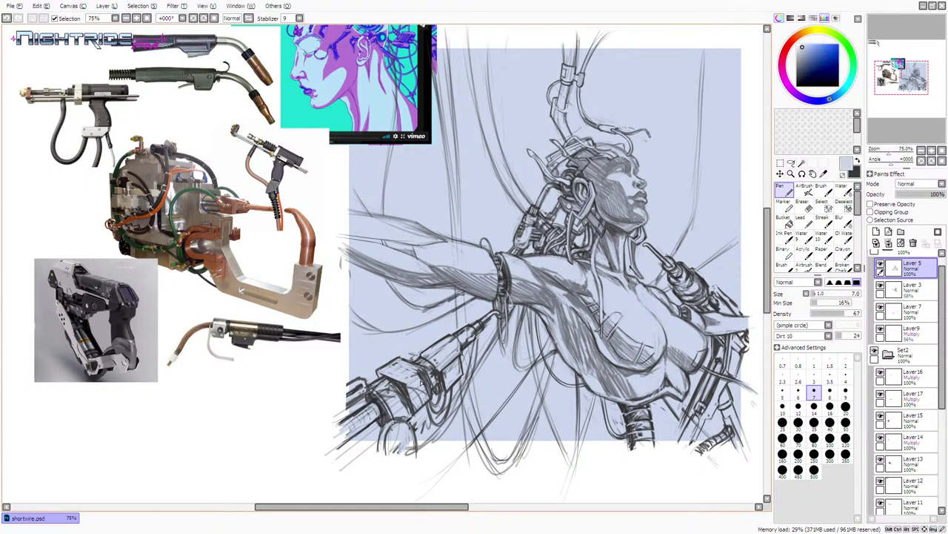
- Clean up the arm housing's front edge and the upper contour of the barrel, alternating dark line and background colours
mouse_move(419, 383)
left_mouse_down()
mouse_move(423, 375)
mouse_move(433, 401)
left_mouse_up()
key("x")
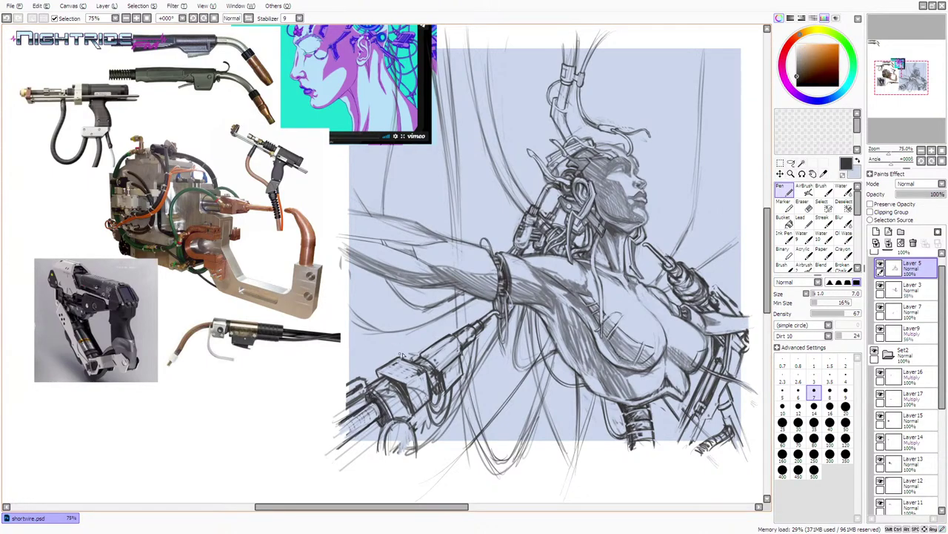
left_click_drag(410, 369, 433, 340)
key("x")
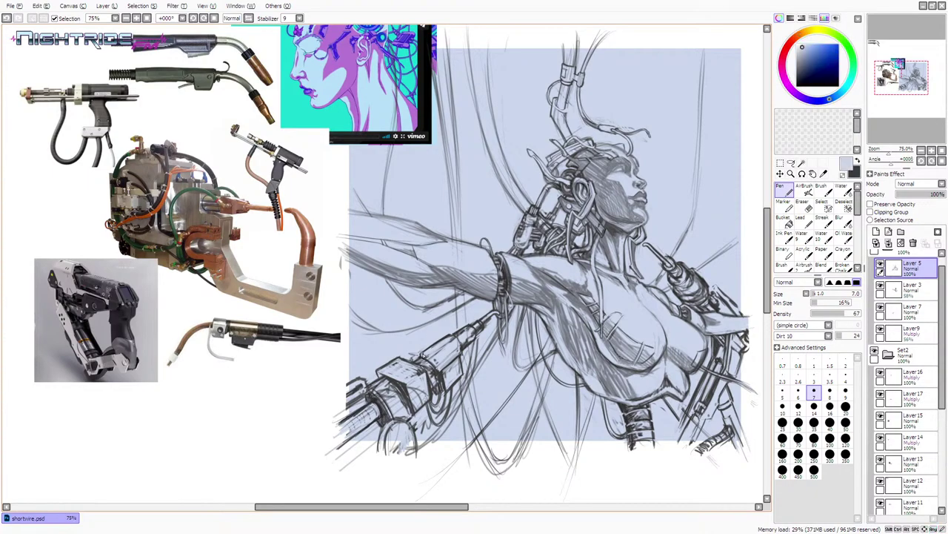
mouse_move(444, 342)
left_mouse_down()
mouse_move(424, 351)
mouse_move(447, 348)
left_mouse_up()
key("x")
- Paint over stray lines inside the mechanical arm's housing with the background colour, undoing the strokes that miss
left_click_drag(414, 388, 378, 369)
key("ctrl+z")
key("x")
left_click_drag(428, 374, 419, 366)
key("ctrl+z")
key("ctrl+z")
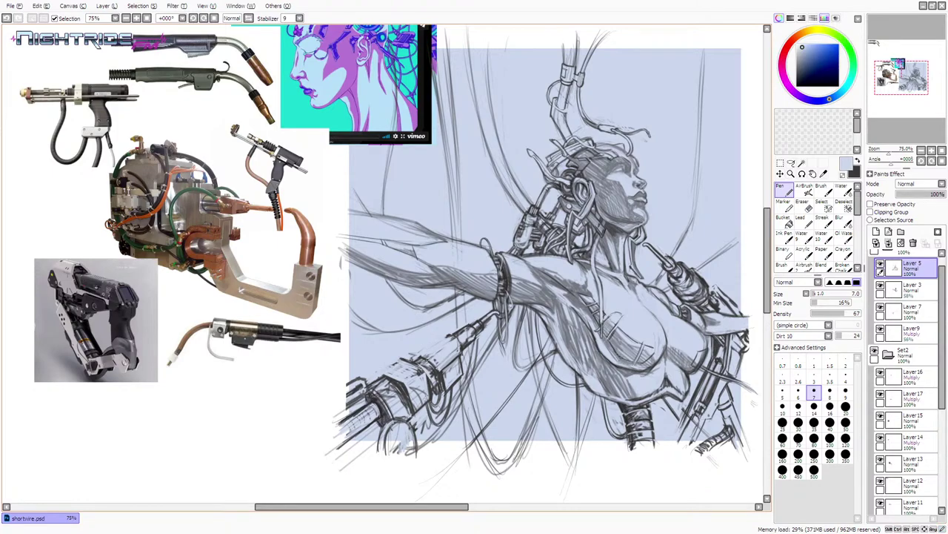
- Redraw the housing's plate outline and the dark ring at its front with the sampled dark line colour
left_click(423, 372, "alt")
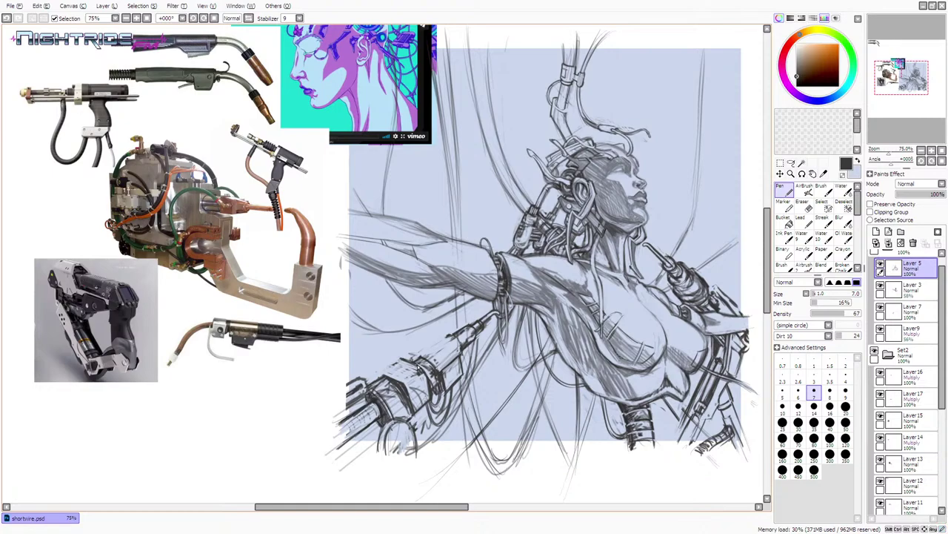
mouse_move(407, 385)
left_mouse_down()
mouse_move(411, 393)
mouse_move(398, 381)
mouse_move(411, 389)
left_mouse_up()
left_click_drag(382, 375, 412, 389)
left_click_drag(416, 379, 416, 384)
left_click_drag(406, 400, 433, 368)
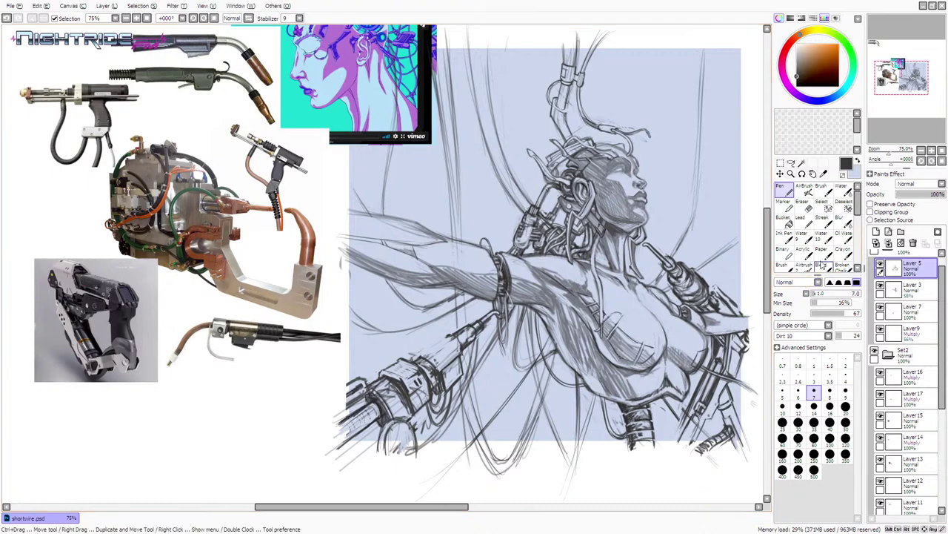
- Sharpen the top edge and underside of the housing, trimming excess lines with the background colour
left_click(404, 361, "alt")
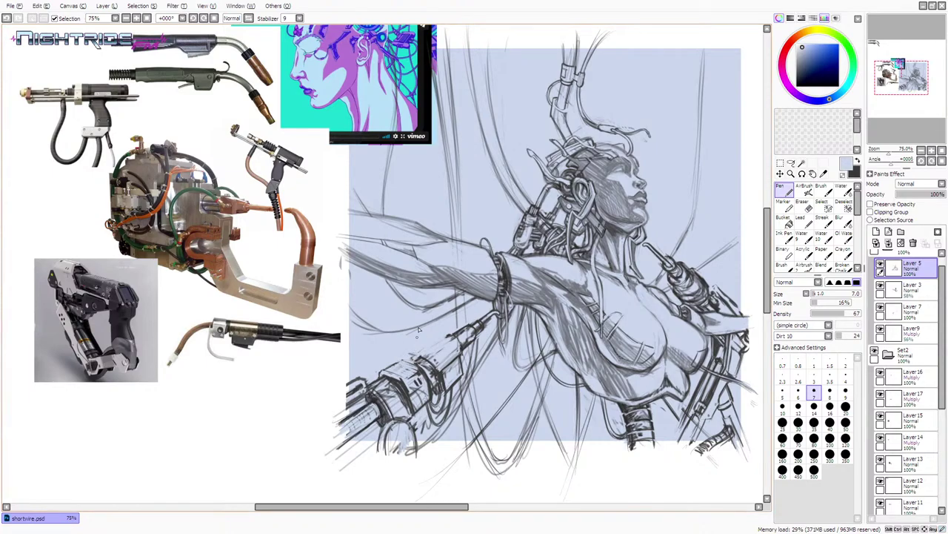
left_click(412, 355, "alt")
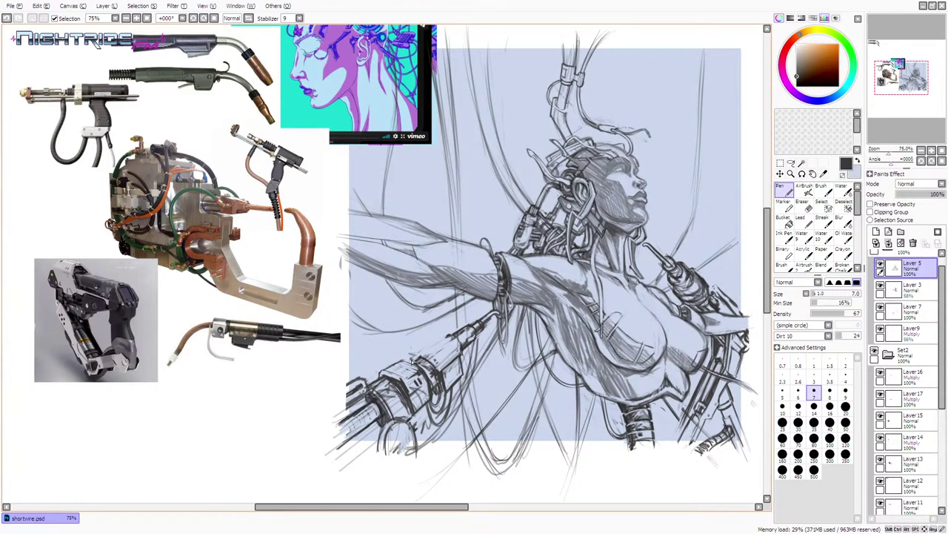
key("x")
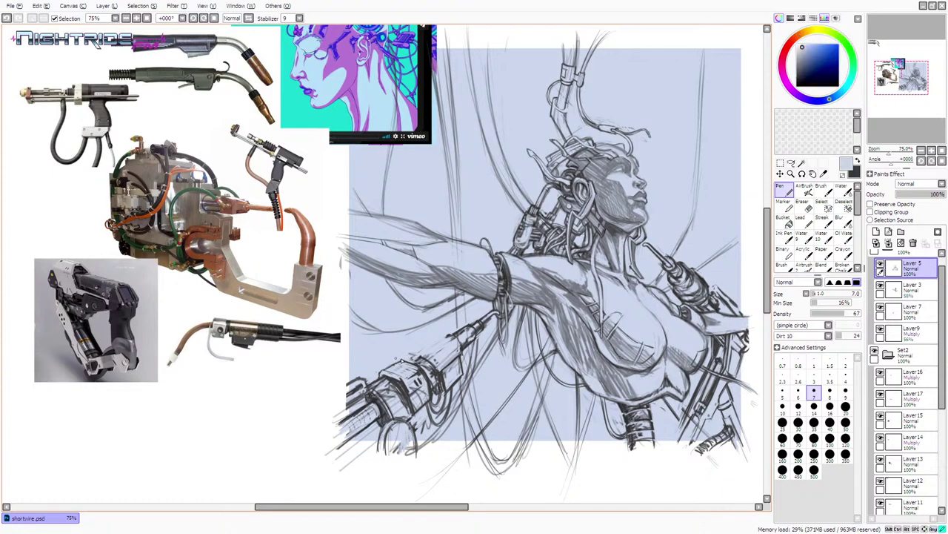
mouse_move(405, 366)
left_mouse_down()
mouse_move(419, 369)
mouse_move(430, 396)
mouse_move(433, 380)
mouse_move(413, 414)
left_mouse_up()
key("x")
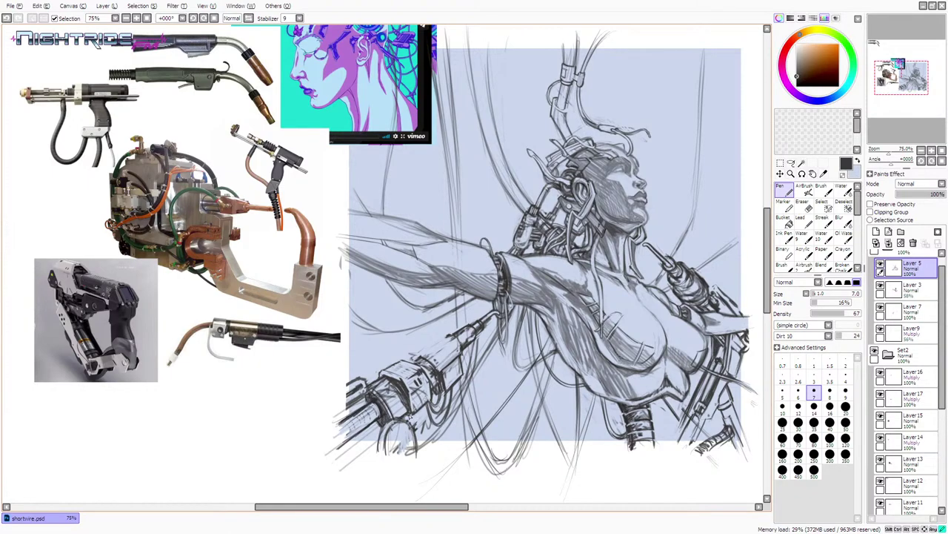
- Refine the rear edge of the housing and the ribbed collar behind it, alternating dark line and background colours
mouse_move(403, 393)
left_mouse_down()
mouse_move(407, 410)
mouse_move(383, 381)
left_mouse_up()
key("x")
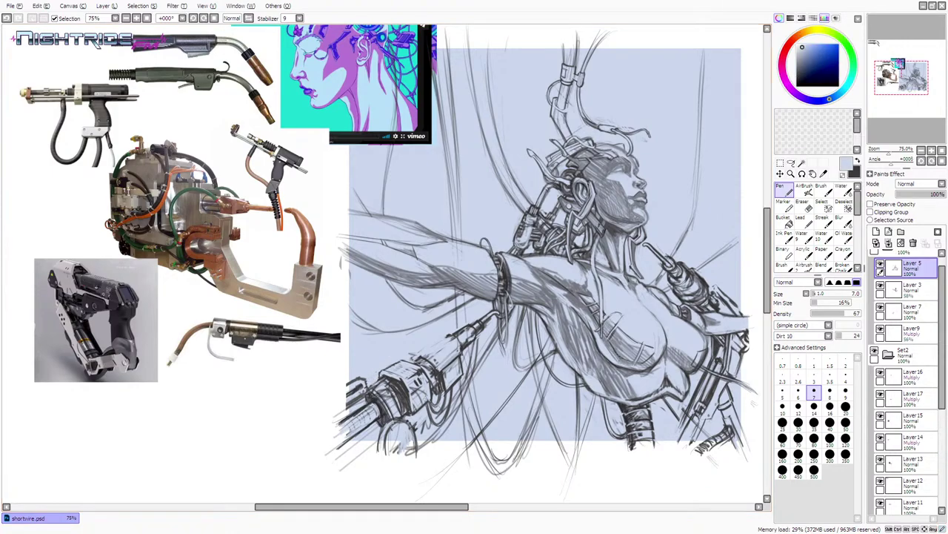
key("x")
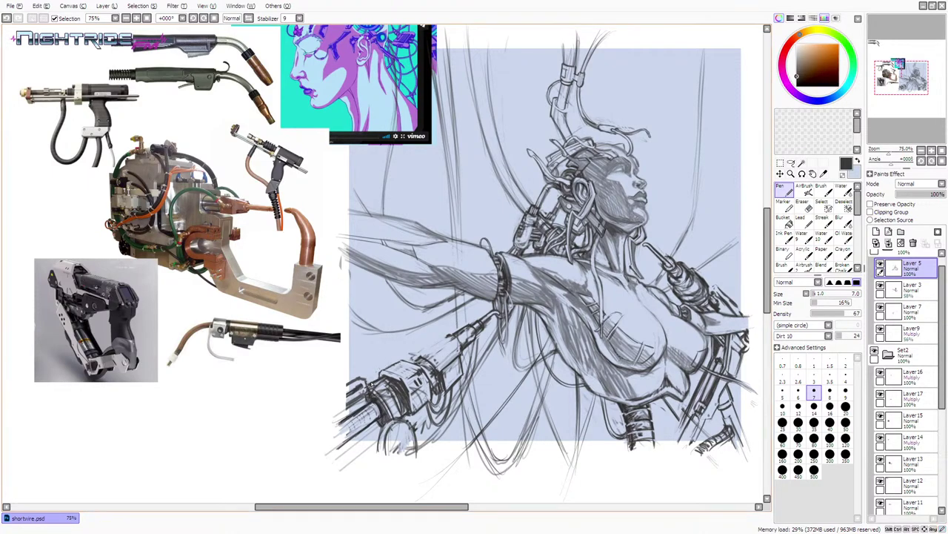
key("x")
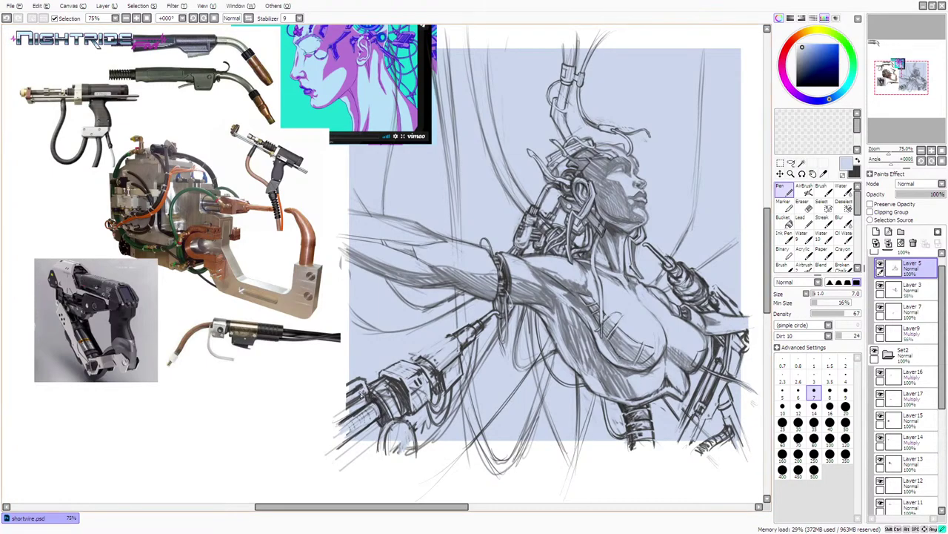
left_click(358, 386, "alt")
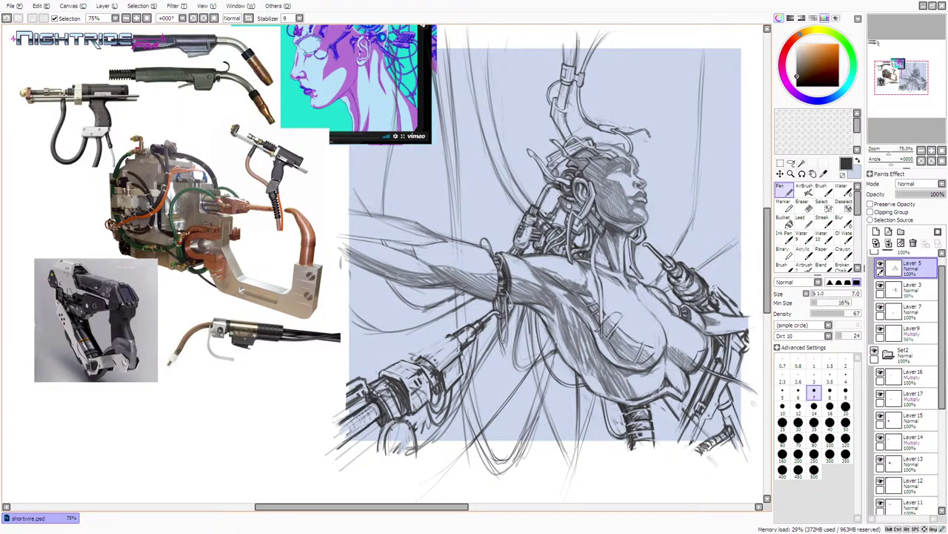
left_click(363, 399, "alt")
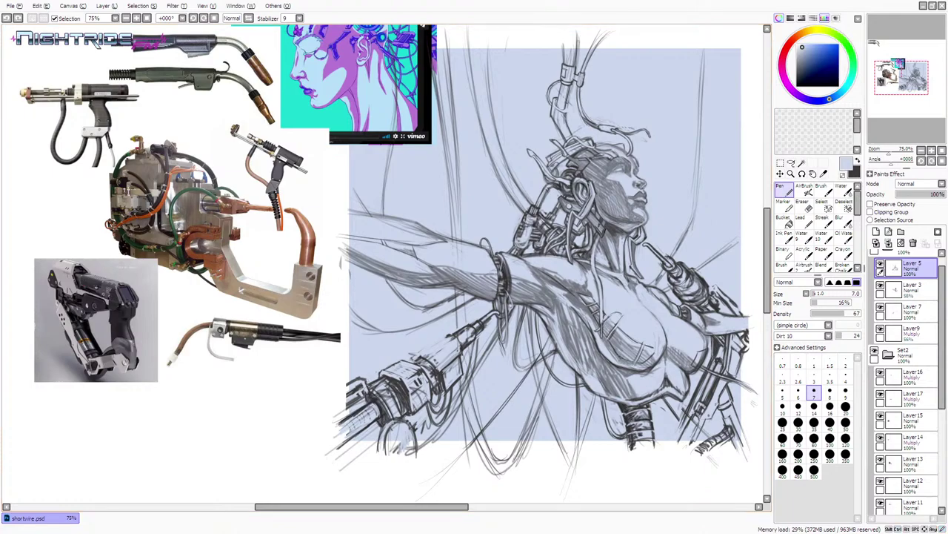
left_click(401, 380, "alt")
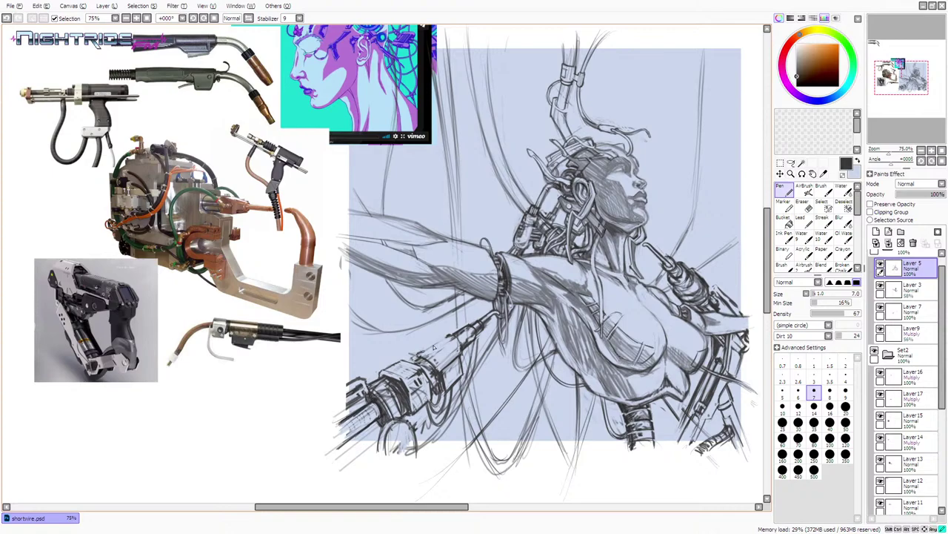
- Define the upper edge of the barrel in front of the housing and clear the sketch lines on its side panel
left_click_drag(423, 353, 444, 341)
left_click(449, 338, "alt")
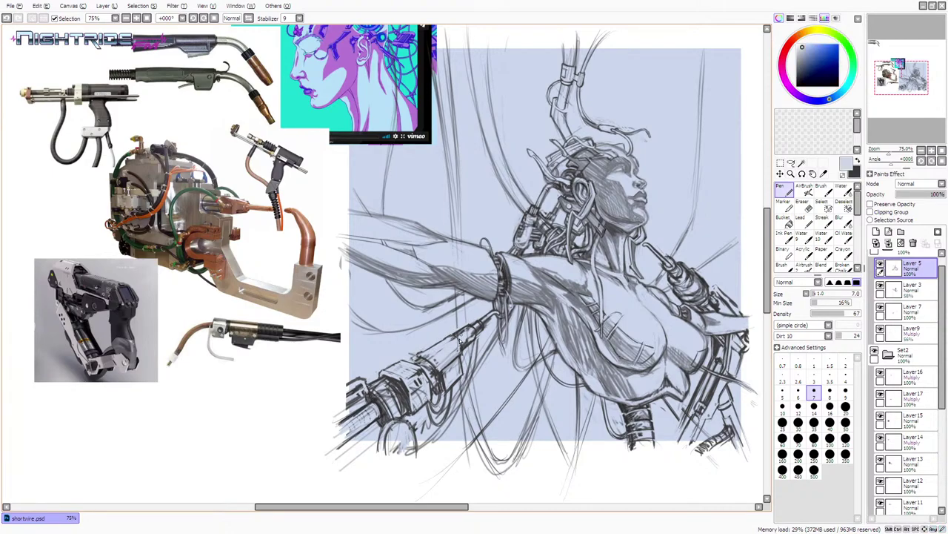
mouse_move(429, 361)
left_mouse_down()
mouse_move(438, 377)
mouse_move(433, 370)
mouse_move(448, 373)
mouse_move(449, 362)
mouse_move(440, 364)
left_mouse_up()
key("x")
key("x")
left_click(489, 335, "alt")
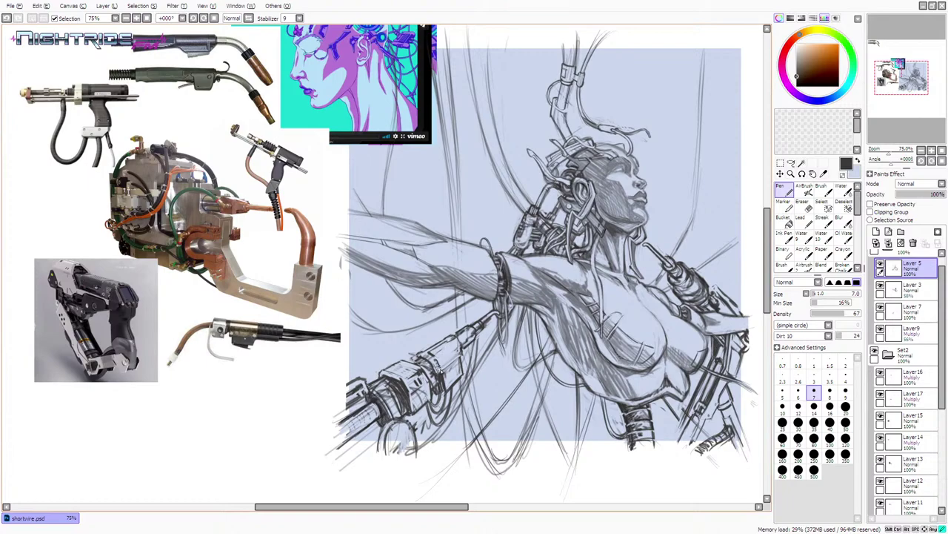
- Draw the panel seams and edge details on the side of the barrel with the dark line colour
left_click_drag(439, 365, 444, 369)
left_click_drag(442, 366, 439, 359)
left_click_drag(446, 347, 441, 353)
left_click(456, 343, "alt")
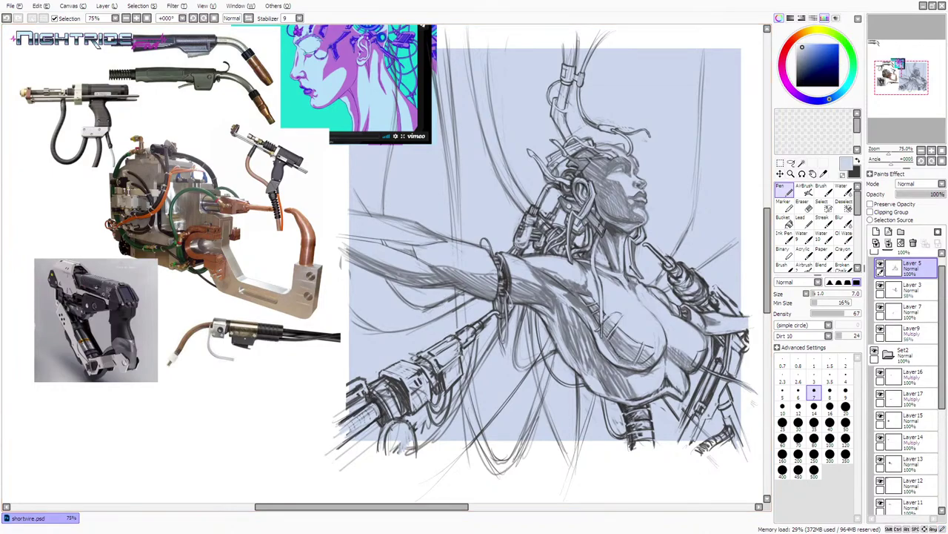
key("alt+Tab")
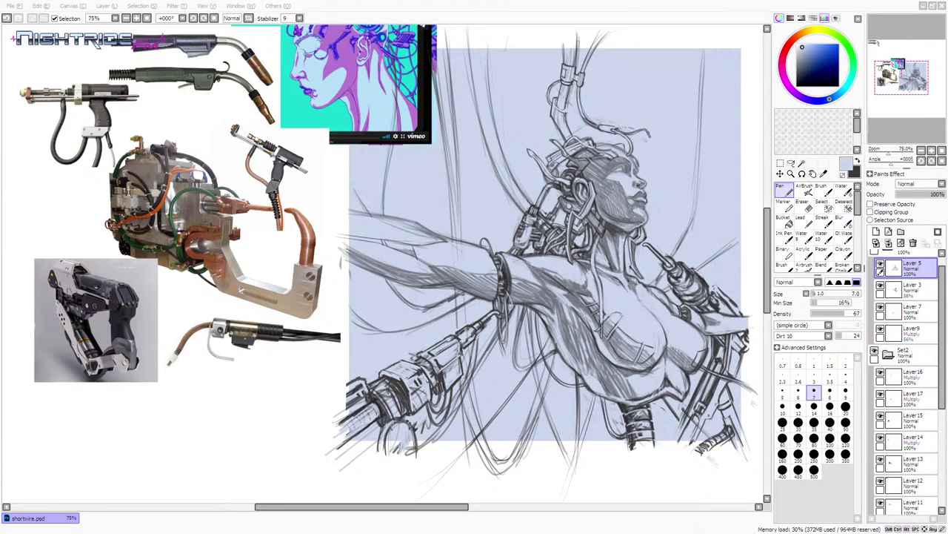
left_click(874, 42)
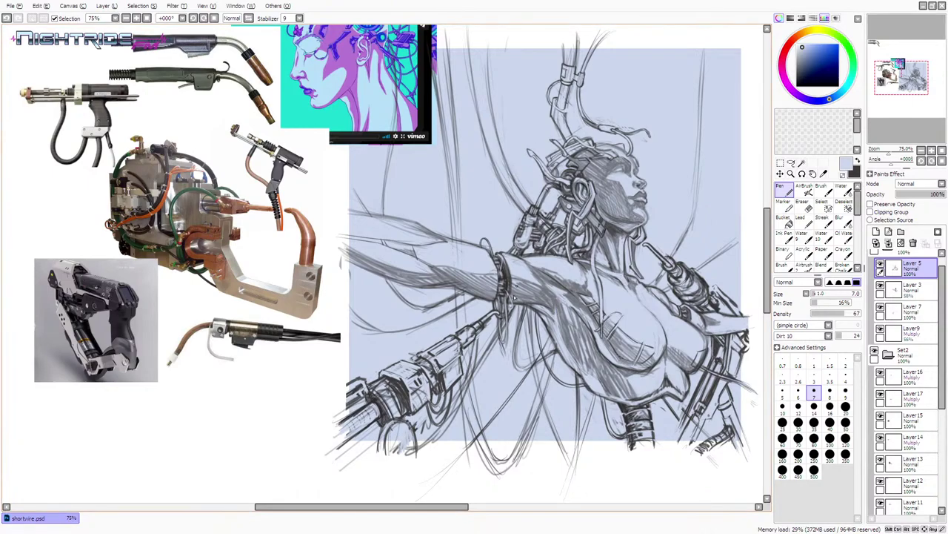
- Darken the collar behind the housing and add line detail beneath the barrel, undoing the misplaced background stroke
left_click_drag(381, 391, 370, 402)
key("ctrl+z")
left_click(380, 396, "alt")
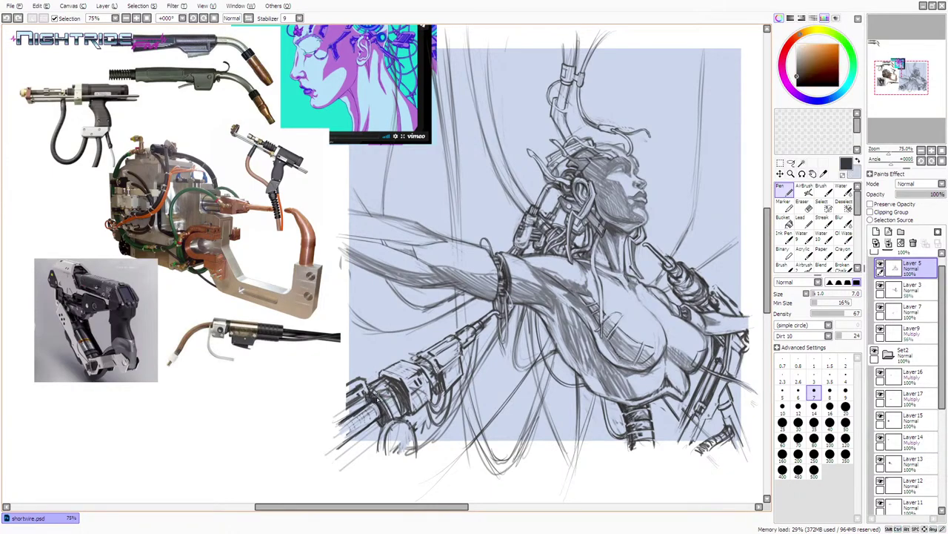
left_click_drag(376, 398, 394, 423)
left_click_drag(442, 386, 448, 395)
left_click(447, 376, "alt")
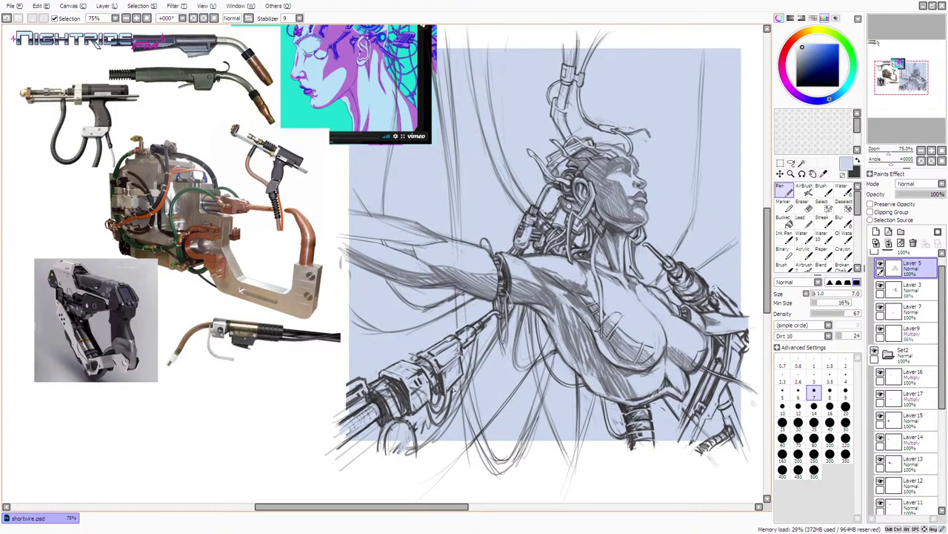
- Refine the hose running under the barrel with alternating dark line and background strokes, undoing the last failed stroke
key("x")
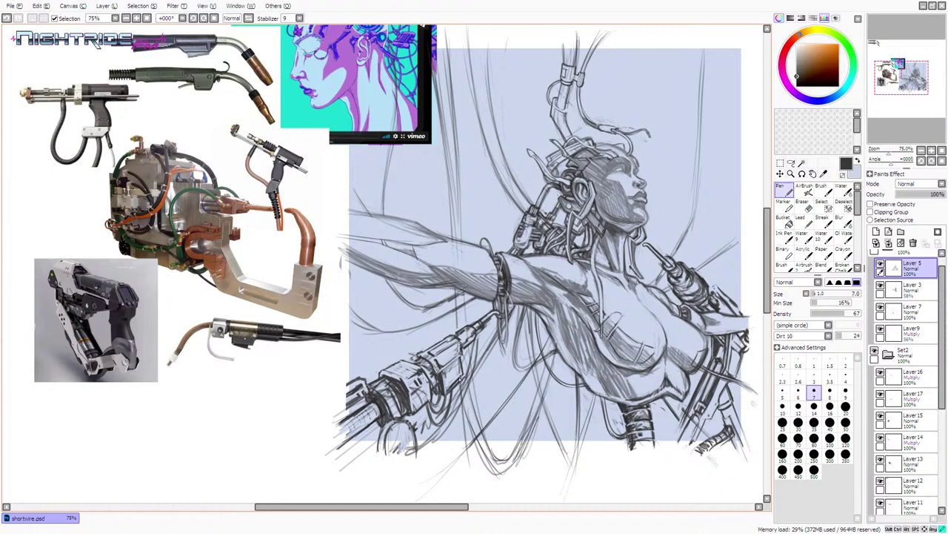
key("x")
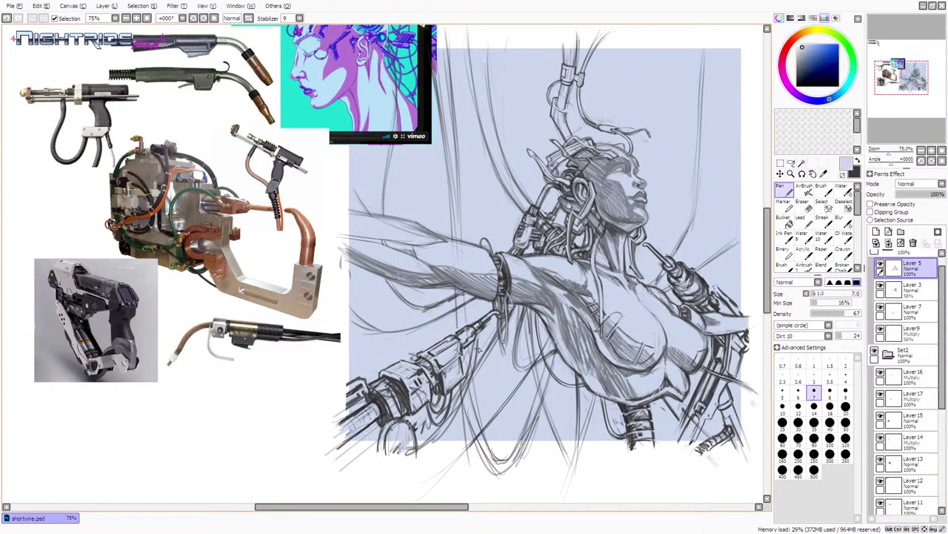
key("x")
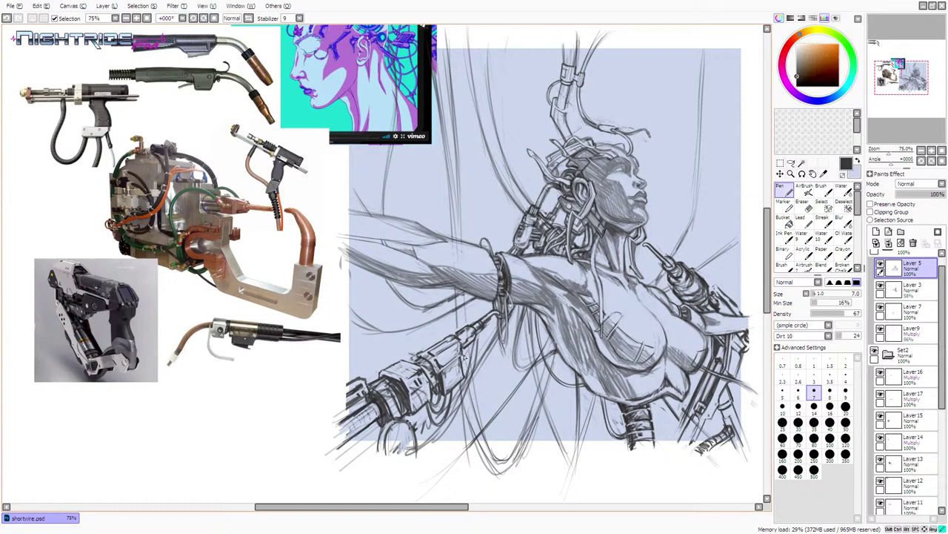
key("x")
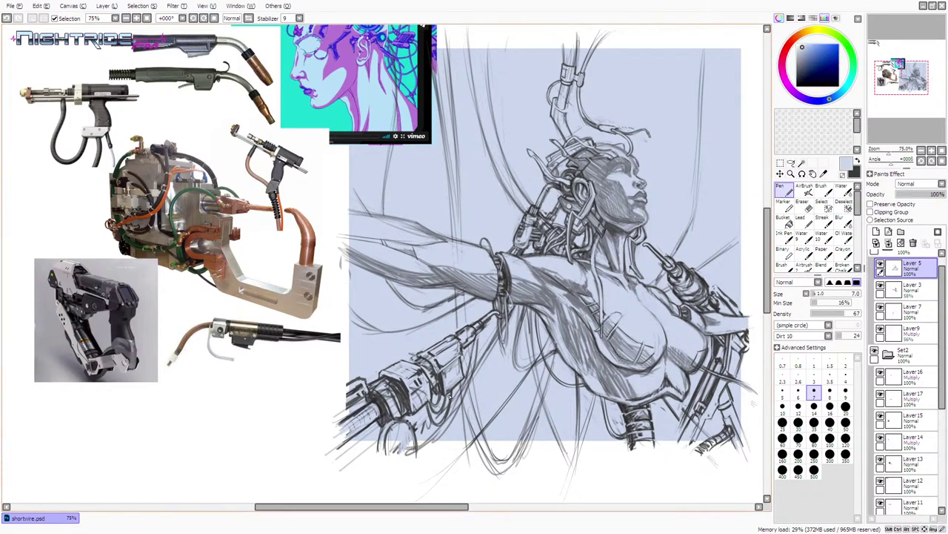
key("x")
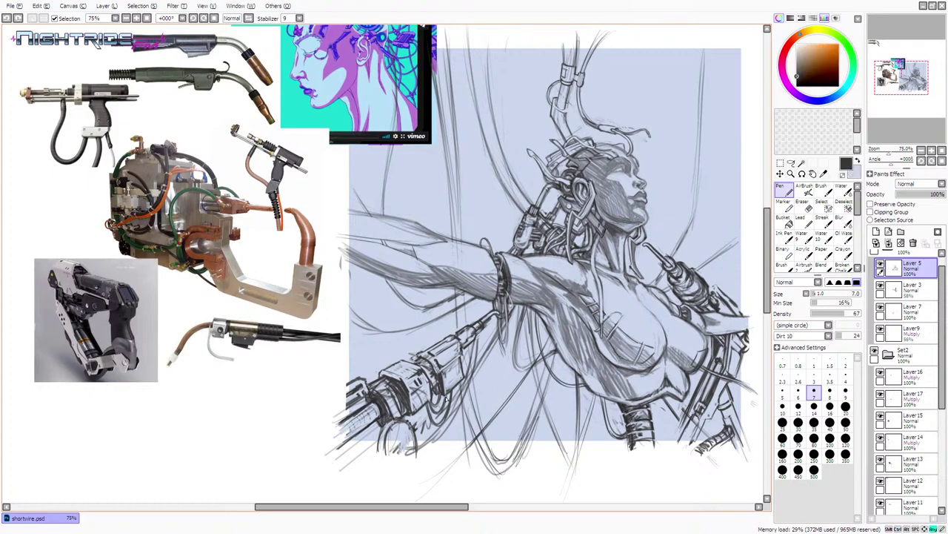
mouse_move(444, 404)
left_mouse_down()
mouse_move(454, 394)
mouse_move(442, 399)
left_mouse_up()
left_click_drag(428, 405, 434, 419)
key("ctrl+z")
left_click(403, 374, "alt")
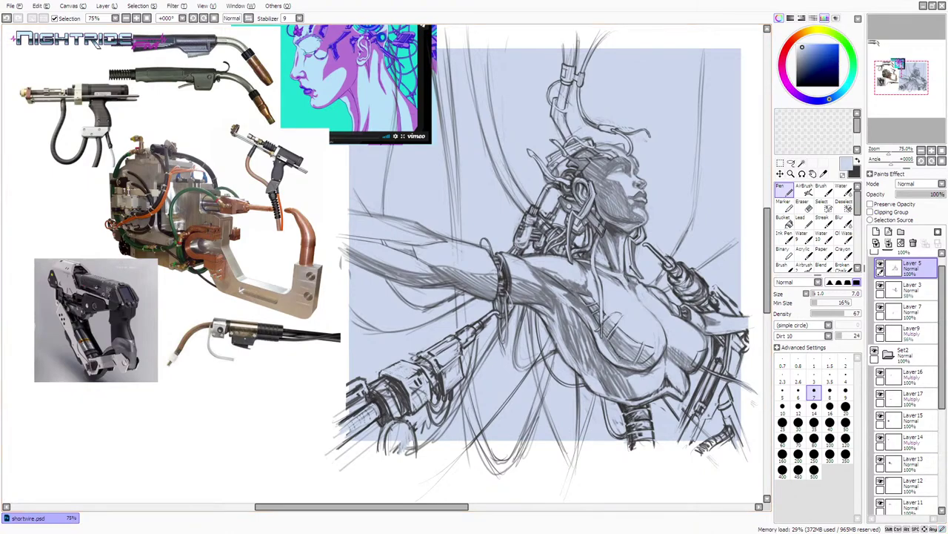
- Add small round vent holes to the top plate of the mechanical arm's housing in the dark line colour
key("x")
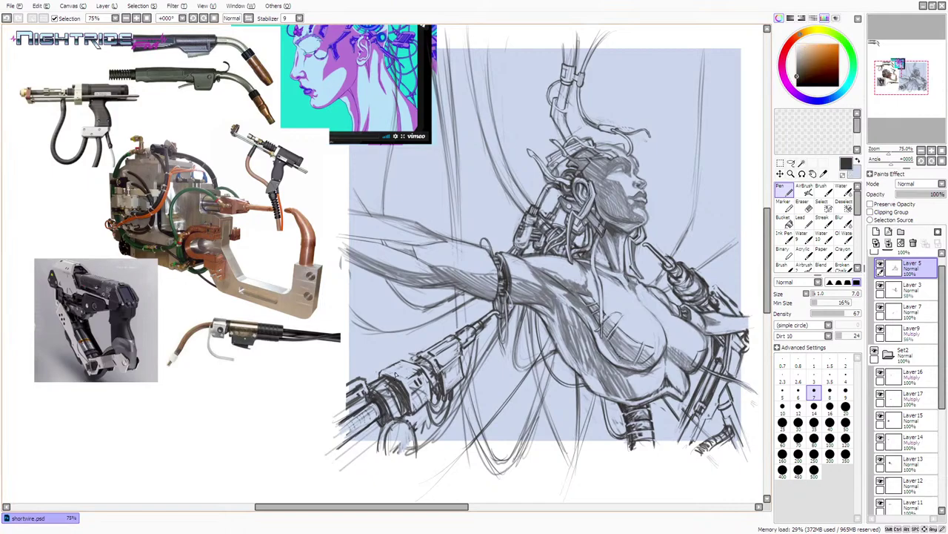
key("ctrl+z")
left_click(394, 371)
left_click(396, 371)
left_click(397, 369, "alt")
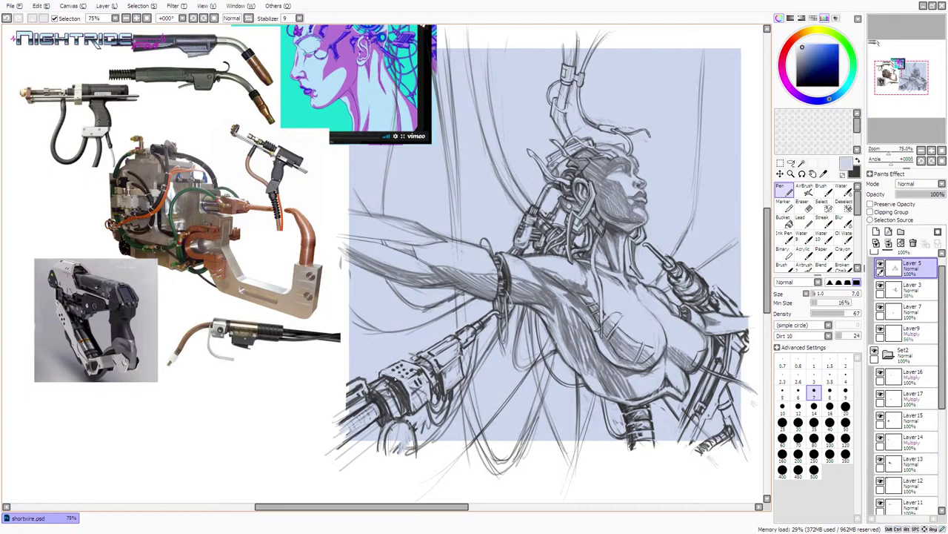
- Tidy the plate edge beside the vent holes and refine the housing's front edge with dark line and background colours
mouse_move(385, 375)
left_mouse_down()
mouse_move(377, 347)
mouse_move(384, 375)
left_mouse_up()
key("x")
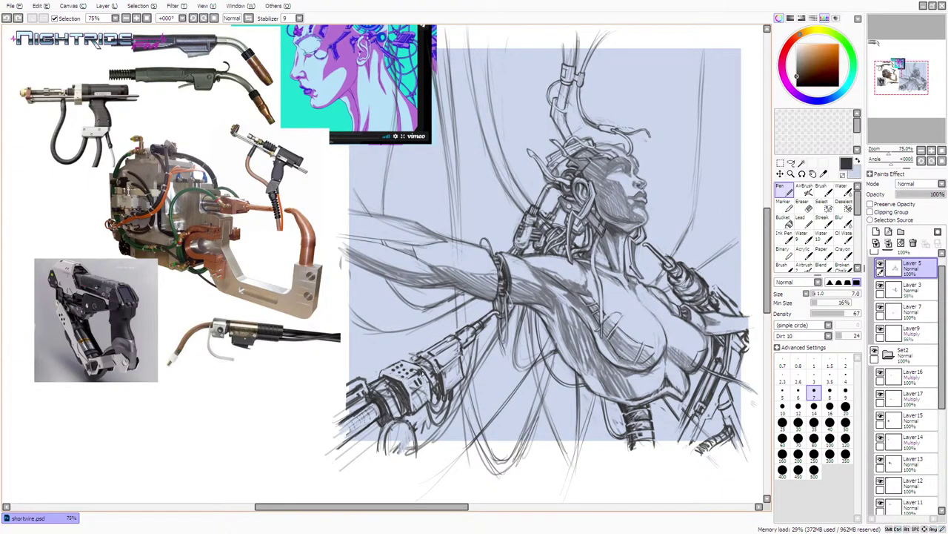
left_click_drag(422, 373, 426, 377)
key("x")
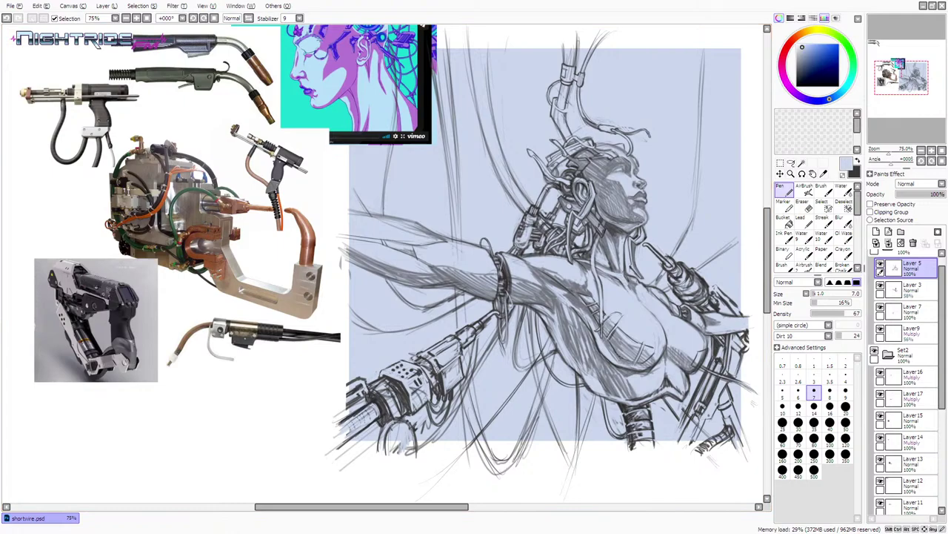
key("x")
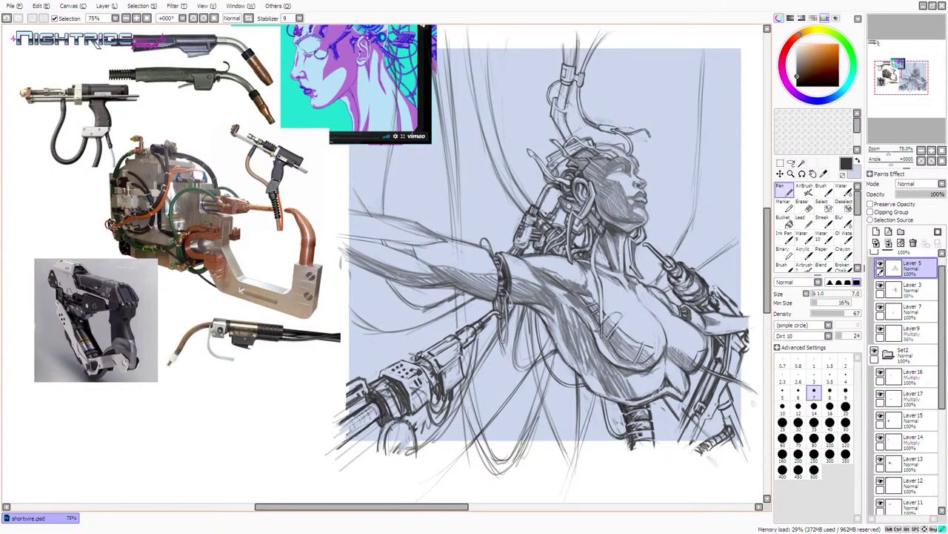
- Refine the upper edge and side of the mechanical arm's barrel with alternating background and dark line strokes
key("x")
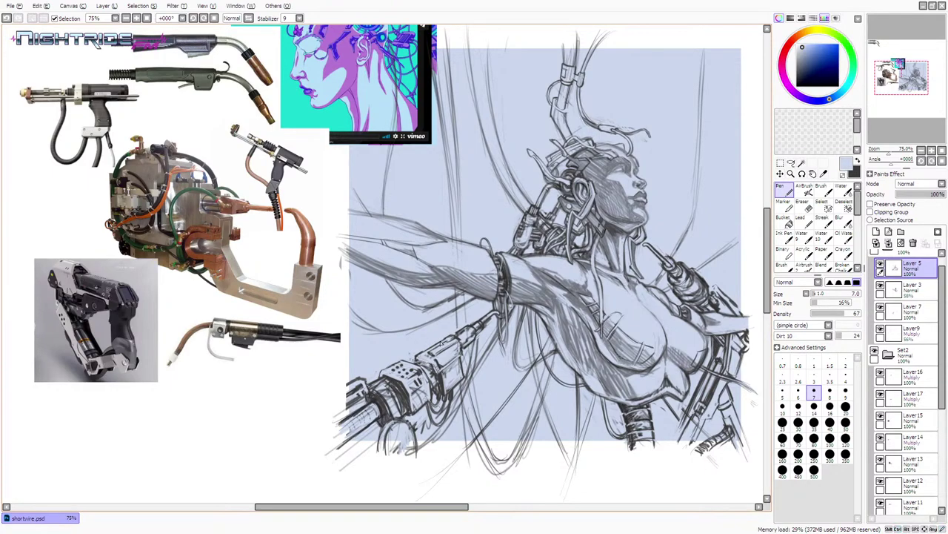
left_click(432, 345, "alt")
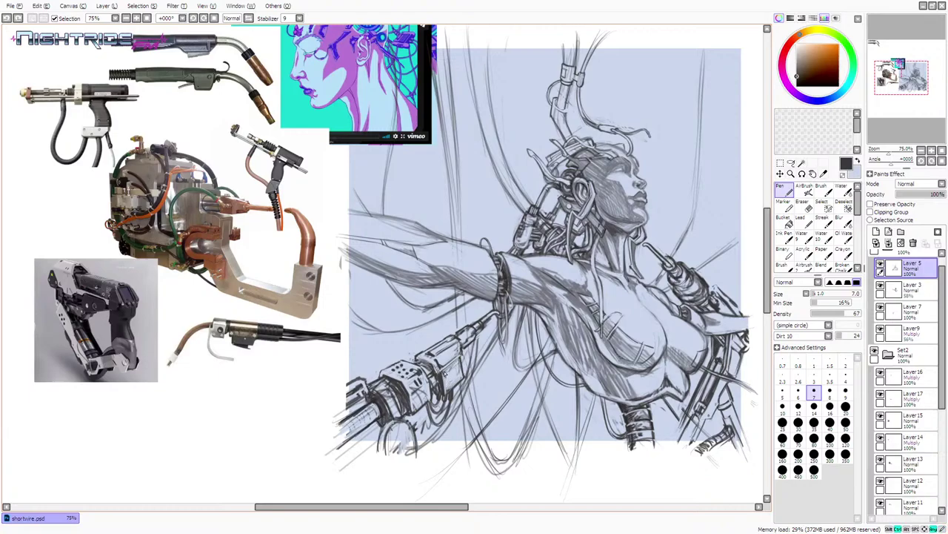
left_click(462, 358, "alt")
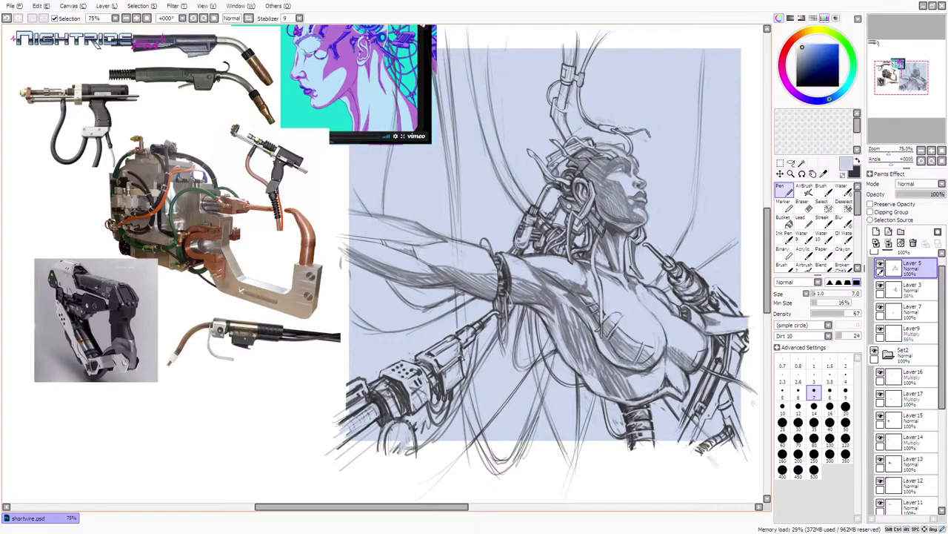
key("x")
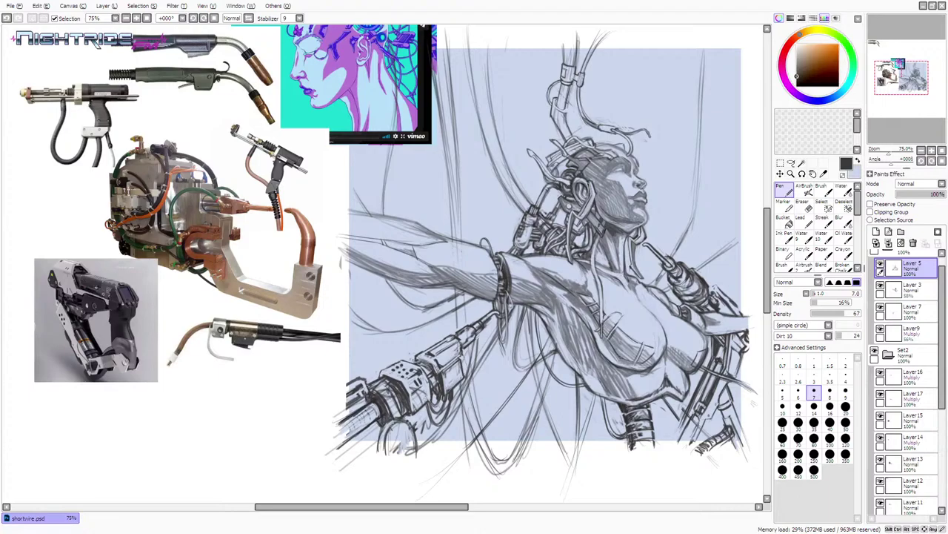
key("alt+Tab")
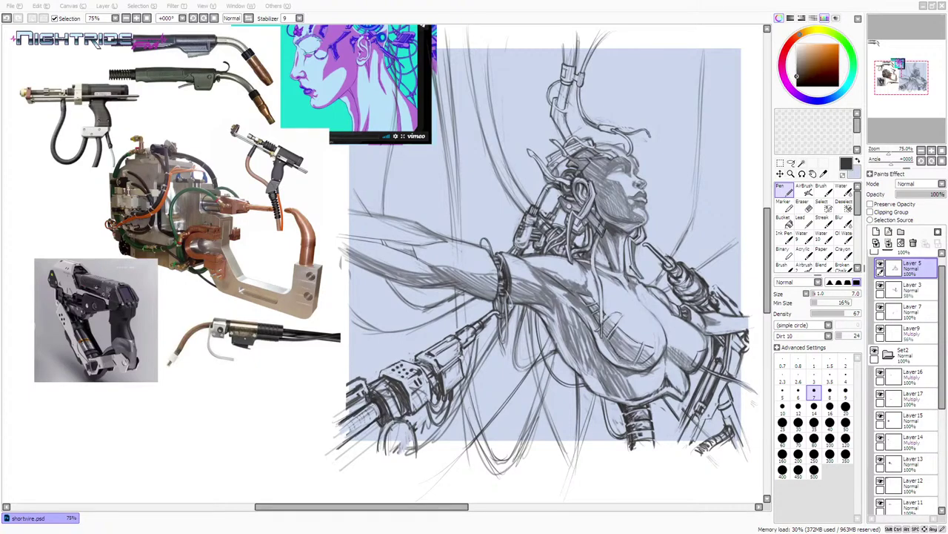
key("alt+Tab")
key("super+d")
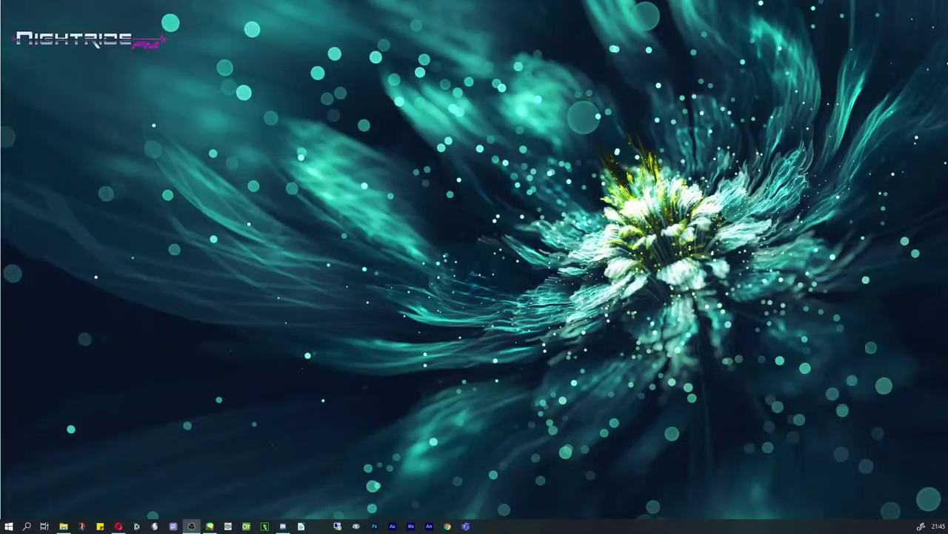
key("super+d")
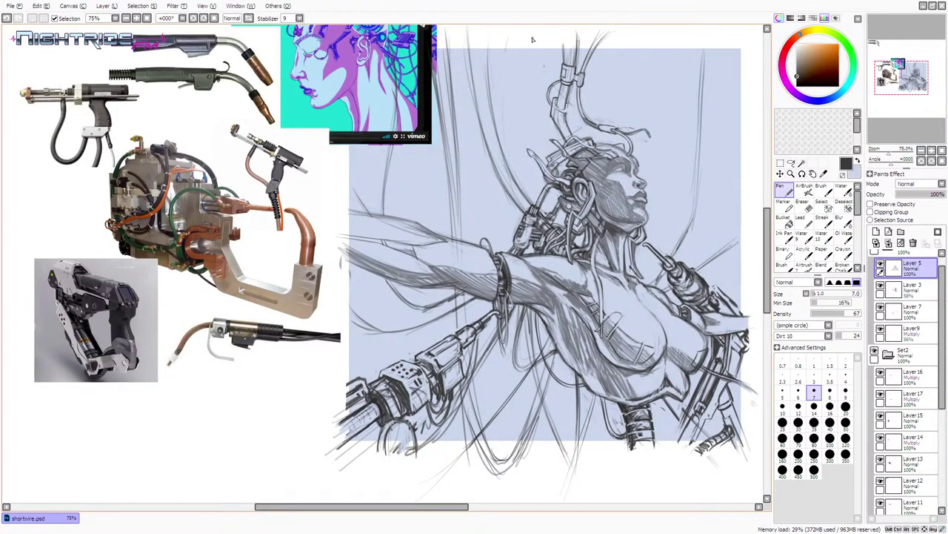
mouse_move(566, 100)
left_mouse_down()
mouse_move(564, 112)
mouse_move(572, 102)
left_mouse_up()
key("ctrl+z")
- Add diagonal strokes beneath the housing and erase the rounded shape there, undoing the last misplaced stroke
left_click_drag(399, 424, 387, 449)
key("e")
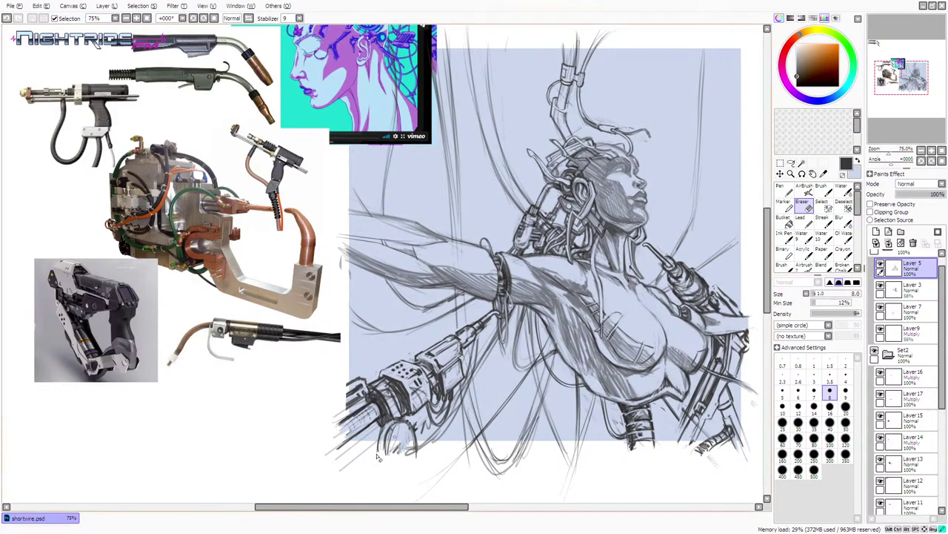
mouse_move(380, 458)
left_mouse_down()
mouse_move(414, 418)
mouse_move(378, 439)
mouse_move(400, 424)
mouse_move(378, 451)
mouse_move(413, 432)
mouse_move(371, 469)
mouse_move(416, 441)
mouse_move(386, 468)
mouse_move(413, 458)
left_mouse_up()
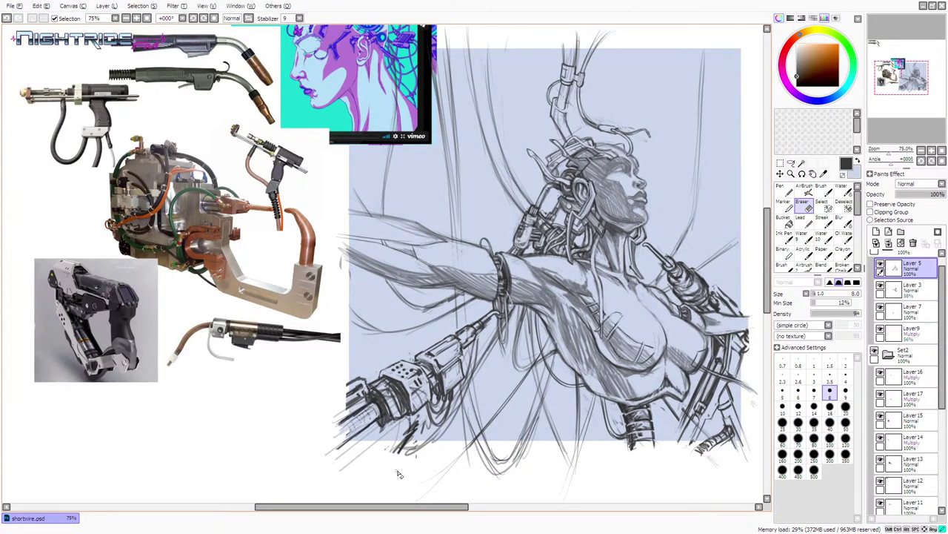
mouse_move(384, 428)
left_mouse_down()
mouse_move(384, 439)
mouse_move(378, 433)
mouse_move(412, 428)
mouse_move(376, 423)
mouse_move(399, 421)
left_mouse_up()
key("ctrl+z")
- Clean up the housing's top plate and rear collar with Pen strokes in the background and dark line colours
left_click(784, 192)
key("x")
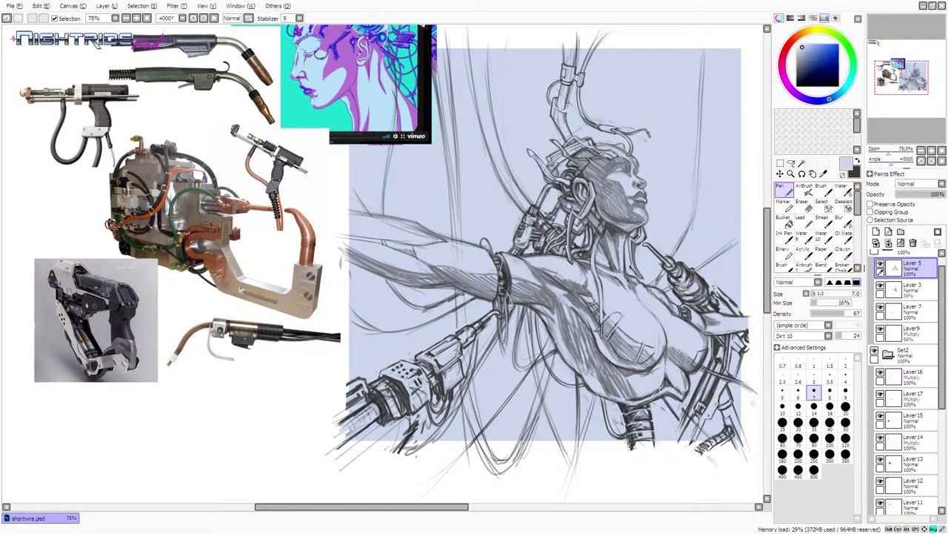
left_click_drag(391, 376, 399, 374)
left_click_drag(377, 427, 385, 420)
left_click(391, 420, "alt")
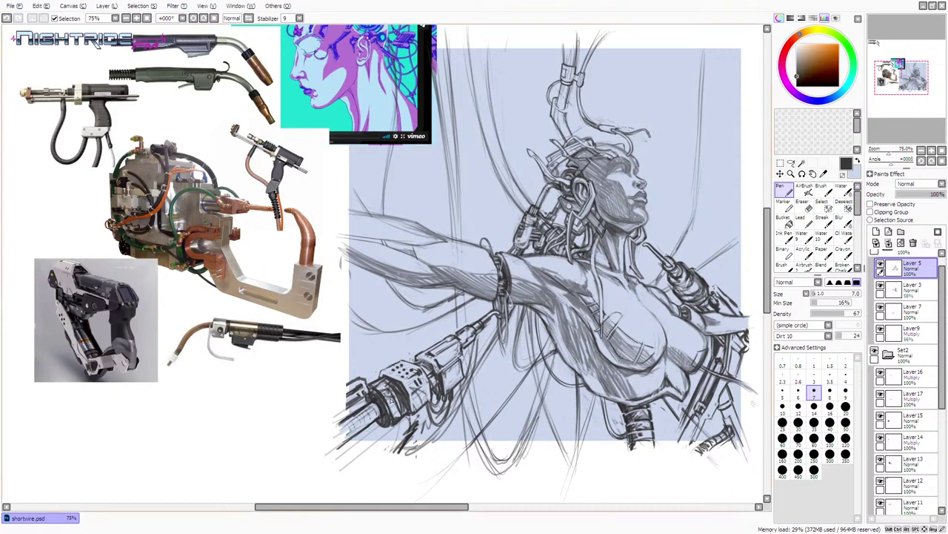
left_click(385, 389, "alt")
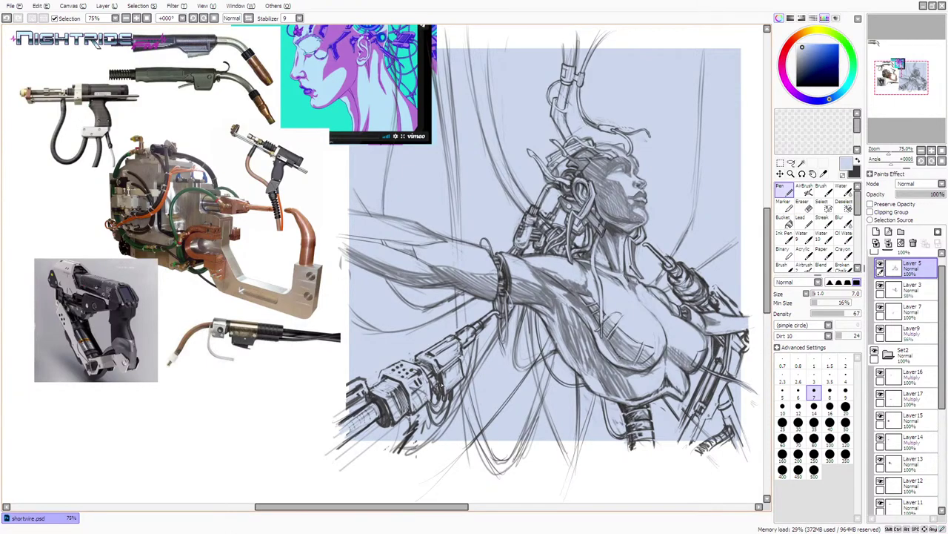
- Rework the line detail on the housing's lower rear edge, undoing the failed background strokes
key("ctrl+z")
left_click_drag(402, 414, 399, 423)
key("ctrl+z")
left_click_drag(404, 414, 406, 416)
key("ctrl+z")
key("x")
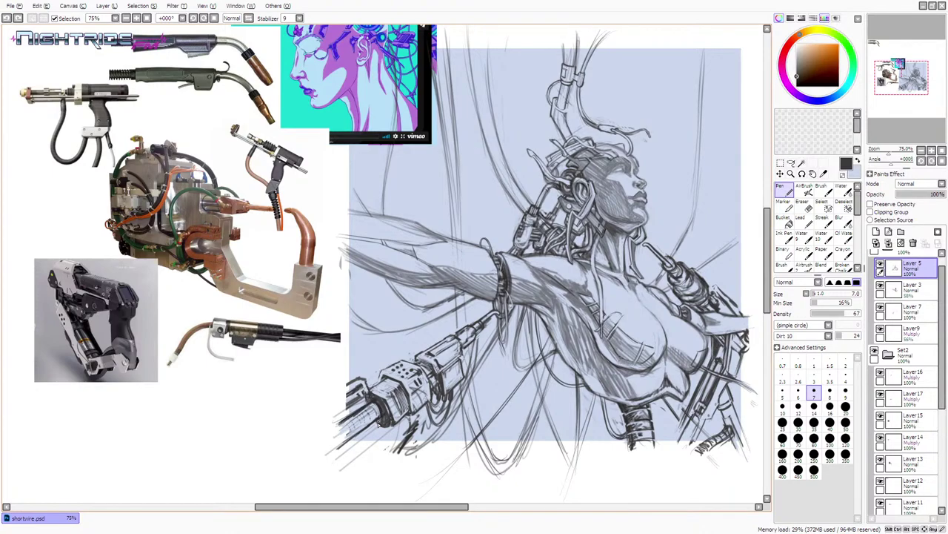
left_click_drag(378, 425, 382, 427)
left_click(384, 426, "alt")
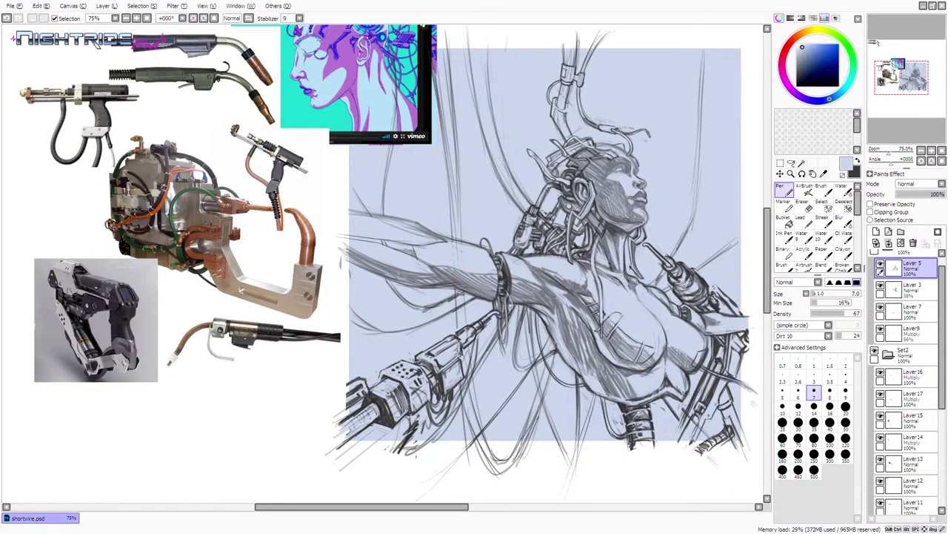
- Darken the housing's rear face and lower edge in the line colour and touch up the joint with the barrel
mouse_move(371, 426)
left_mouse_down()
mouse_move(395, 434)
mouse_move(379, 424)
mouse_move(392, 429)
mouse_move(399, 419)
mouse_move(429, 416)
mouse_move(397, 418)
left_mouse_up()
key("ctrl+z")
left_click(381, 425, "alt")
left_click_drag(390, 398, 399, 417)
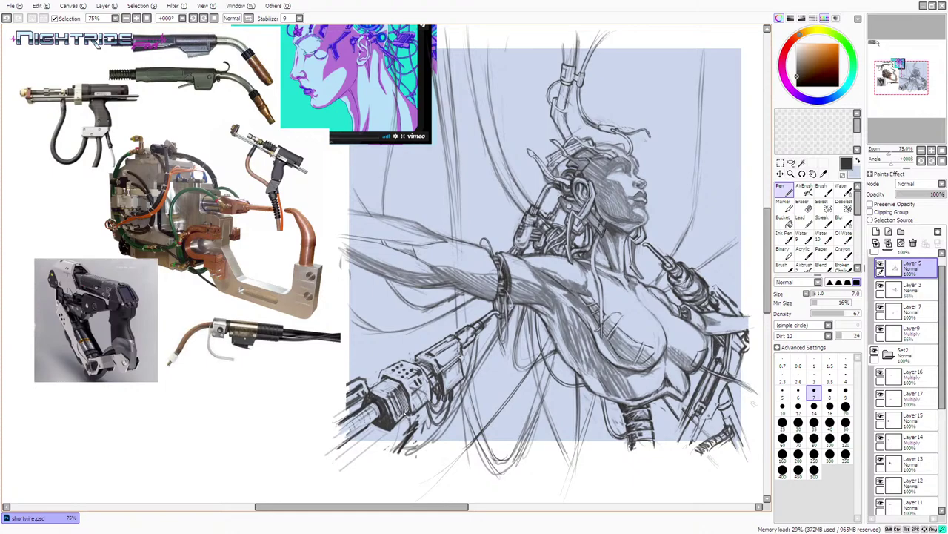
left_click_drag(409, 408, 415, 401)
left_click_drag(431, 366, 436, 370)
- Lasso the vent hole area on the housing's top plate, nudge it slightly towards the barrel and deselect it
left_click(792, 163)
mouse_move(411, 368)
left_mouse_down()
mouse_move(402, 377)
mouse_move(415, 367)
left_mouse_up()
left_click(780, 173)
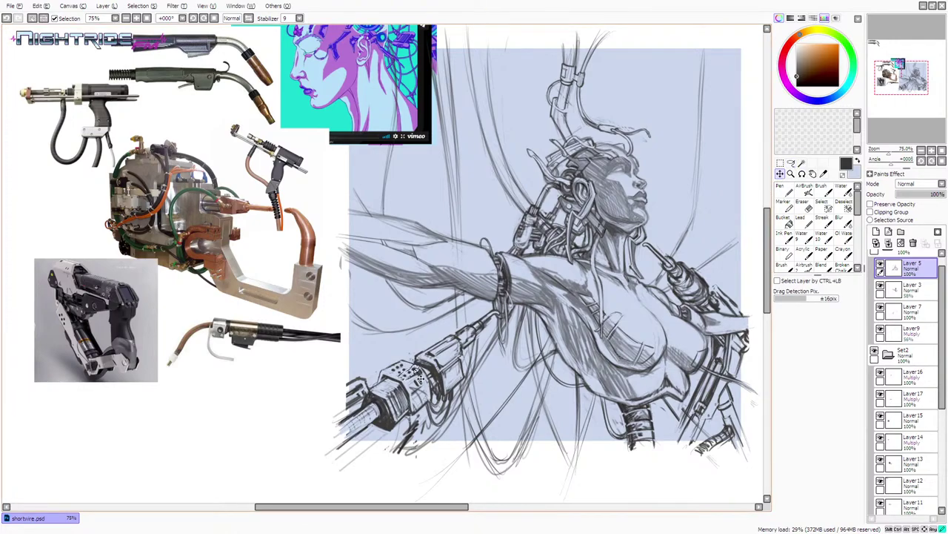
left_click_drag(425, 374, 429, 378)
key("ctrl+d")
- Paint over the leftover marks around the moved vent holes with the Pen in the background colour
left_click(784, 190)
left_click(403, 359, "alt")
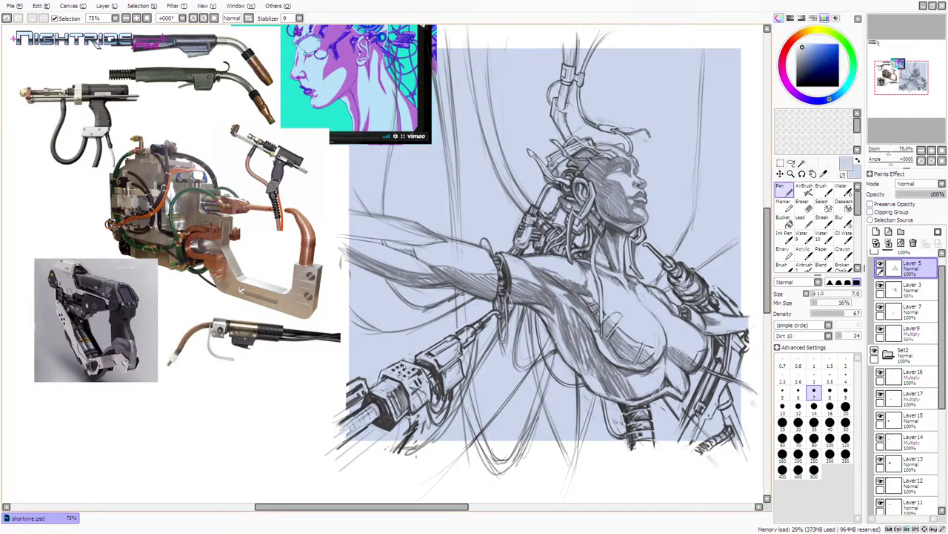
left_click_drag(400, 376, 412, 368)
left_click(824, 173)
left_click(802, 80)
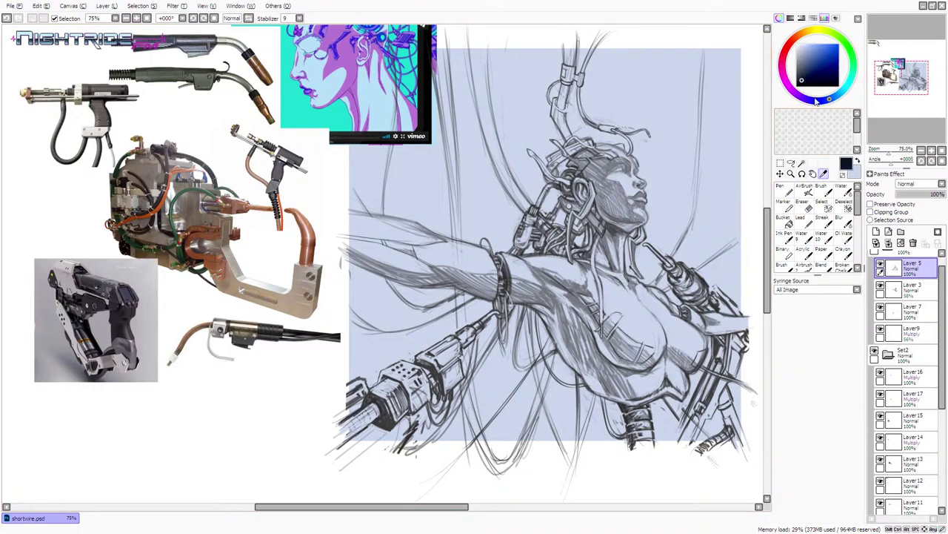
left_click(798, 85)
left_click(785, 190)
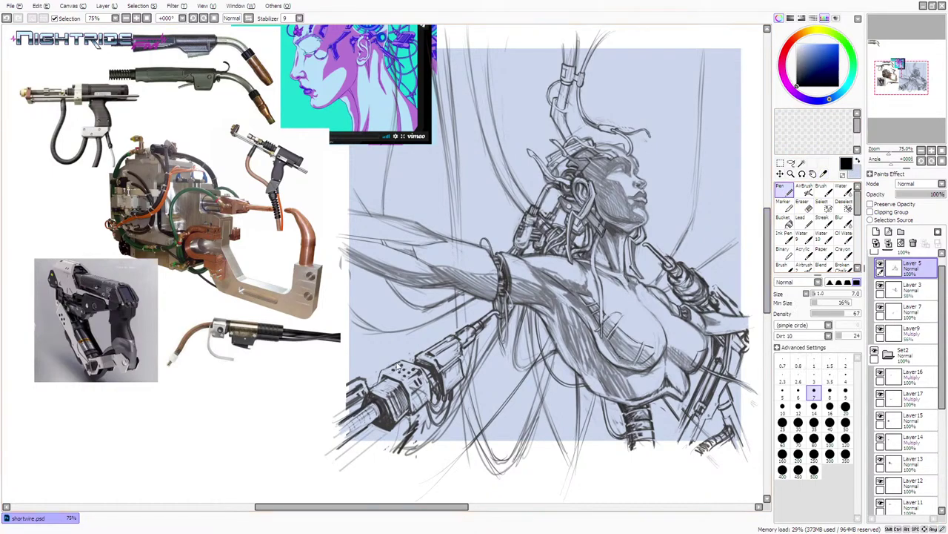
mouse_move(386, 428)
left_mouse_down()
mouse_move(360, 452)
mouse_move(357, 439)
mouse_move(334, 458)
mouse_move(359, 438)
mouse_move(348, 458)
mouse_move(403, 429)
mouse_move(366, 458)
mouse_move(406, 424)
mouse_move(393, 434)
left_mouse_up()
key("ctrl+z")
key("ctrl+z")
key("ctrl+z")
- Add dark line detail below the housing and short shading strokes across the ribbed shaft behind it
left_click(390, 410, "alt")
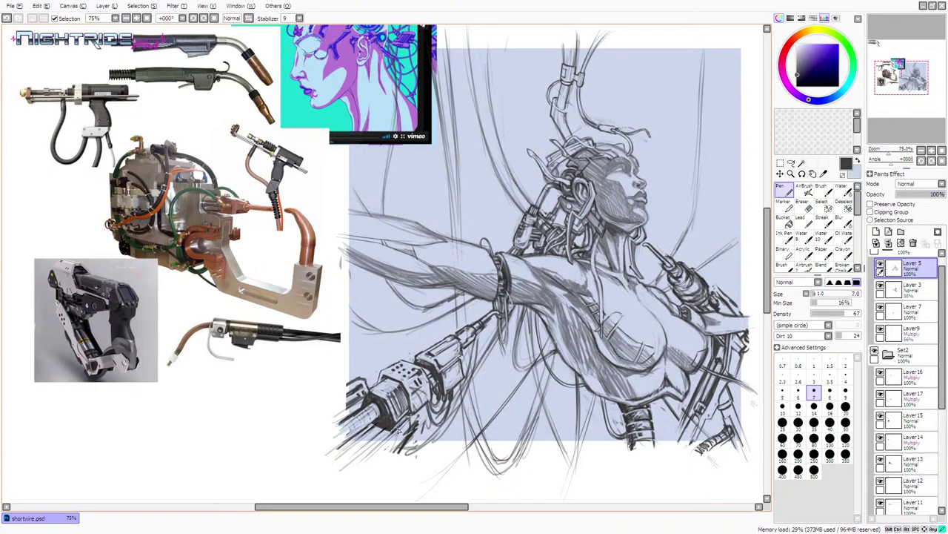
left_click_drag(407, 422, 412, 434)
left_click(377, 425, "alt")
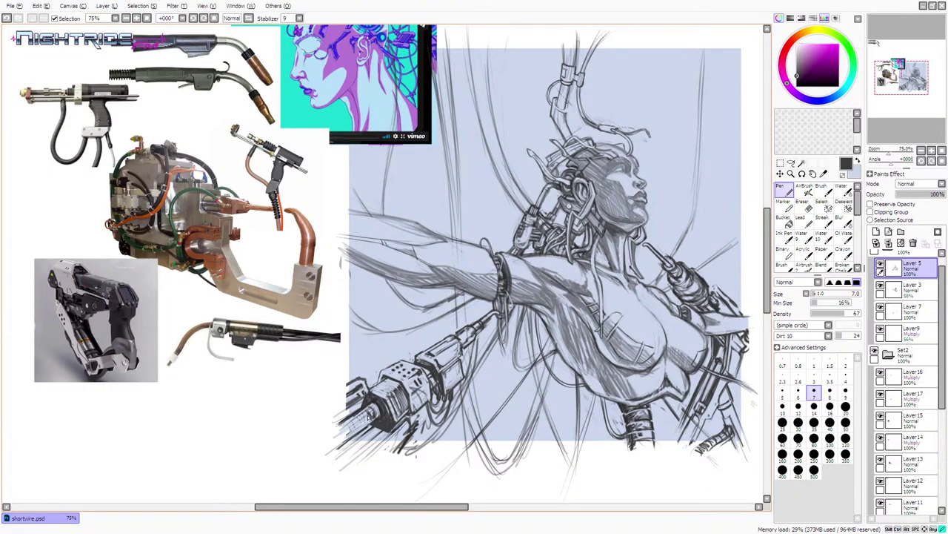
left_click_drag(369, 415, 359, 429)
left_click_drag(363, 416, 358, 430)
left_click_drag(364, 421, 357, 429)
- Refine the lines under the housing with sampled mid-tone and dark colours, undoing the misplaced strokes
left_click(418, 429, "alt")
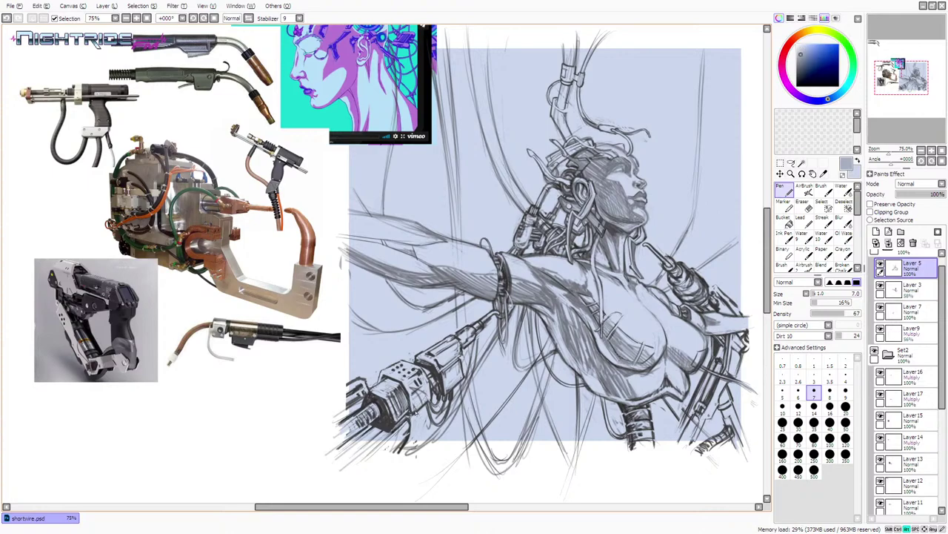
left_click(421, 419, "alt")
left_click(415, 415, "alt")
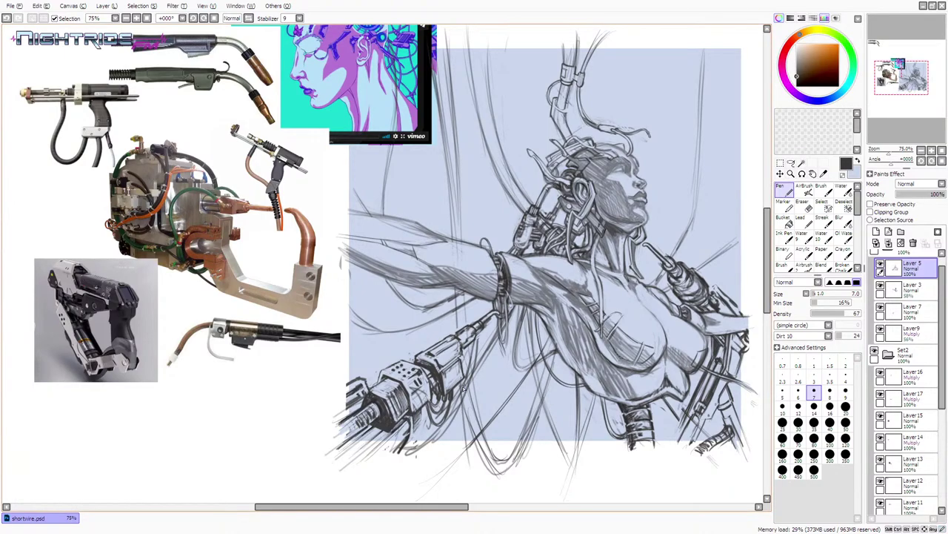
key("x")
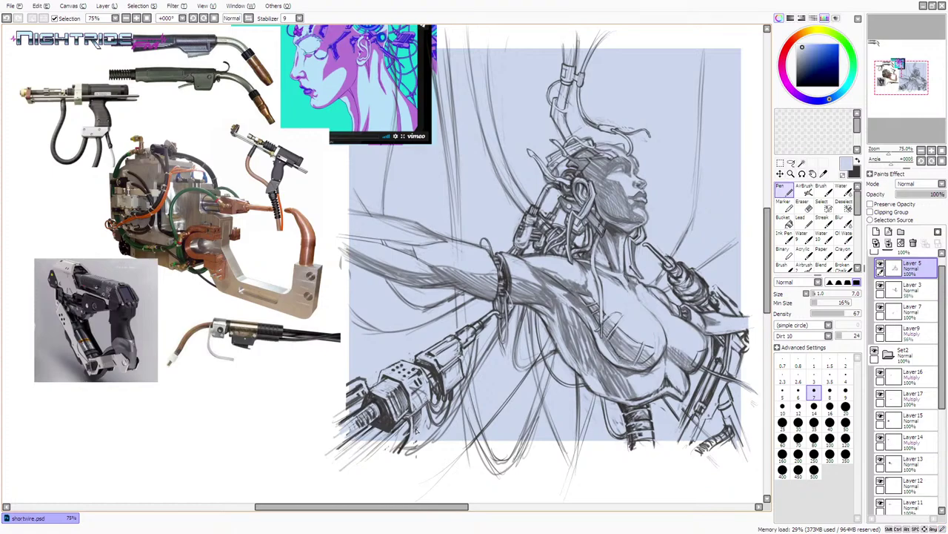
key("x")
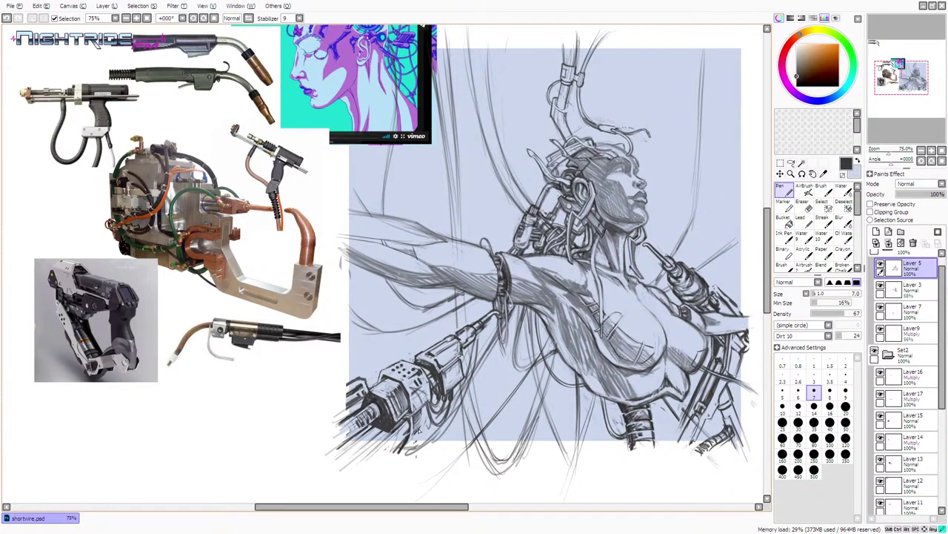
mouse_move(421, 417)
left_mouse_down()
mouse_move(422, 430)
mouse_move(423, 417)
mouse_move(427, 424)
left_mouse_up()
key("ctrl+z")
key("ctrl+z")
left_click_drag(421, 414, 422, 426)
- Tidy the barrel's lower side with a background stroke and try a stroke across its middle, undoing that one
key("x")
mouse_move(466, 366)
left_mouse_down()
mouse_move(462, 388)
mouse_move(463, 378)
left_mouse_up()
key("x")
key("x")
left_click(440, 378, "alt")
mouse_move(448, 379)
left_mouse_down()
mouse_move(458, 388)
mouse_move(449, 389)
mouse_move(459, 379)
left_mouse_up()
key("ctrl+z")
- Redraw the lower edge line near the barrel's tip in the dark line colour, undoing the first attempt
left_click(480, 348, "alt")
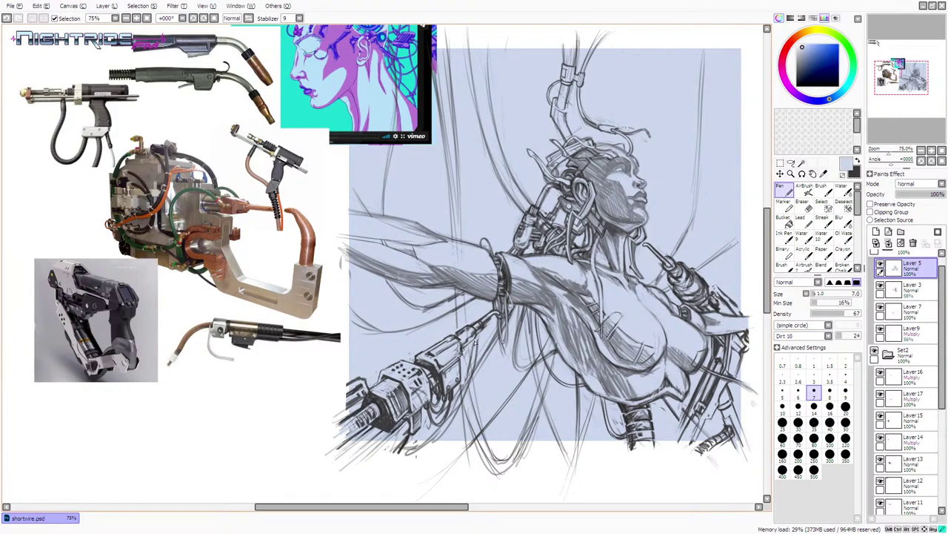
left_click(477, 344, "alt")
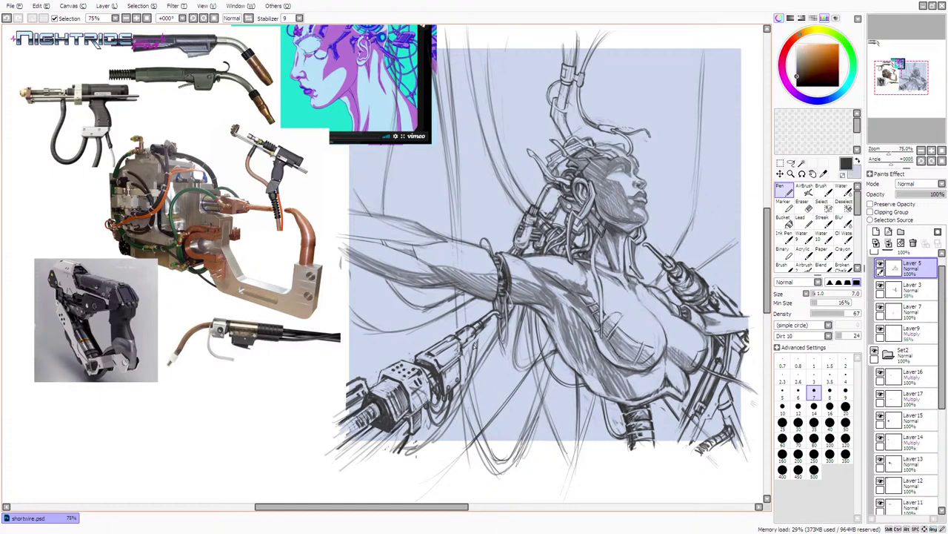
mouse_move(481, 334)
left_mouse_down()
mouse_move(475, 364)
mouse_move(474, 337)
mouse_move(472, 354)
left_mouse_up()
key("ctrl+z")
left_click_drag(472, 354, 480, 341)
key("x")
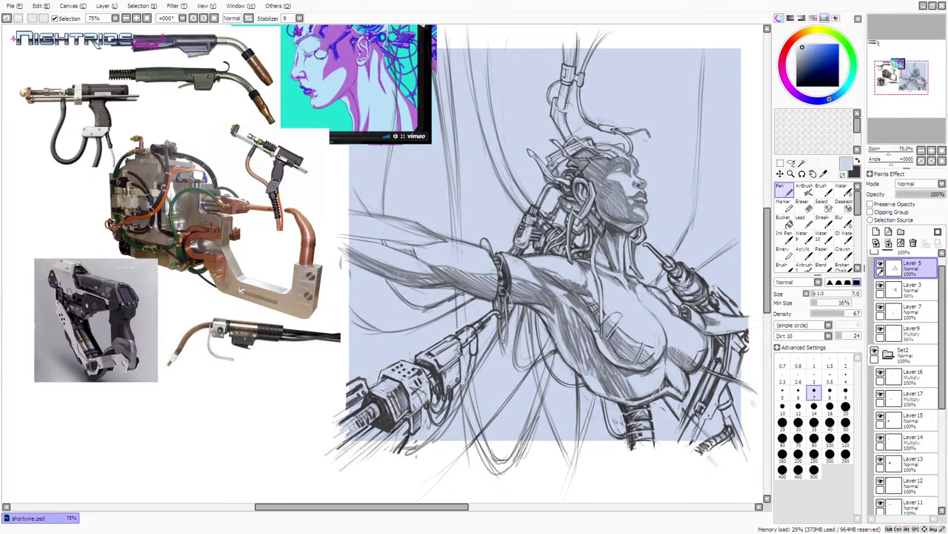
key("alt+Tab")
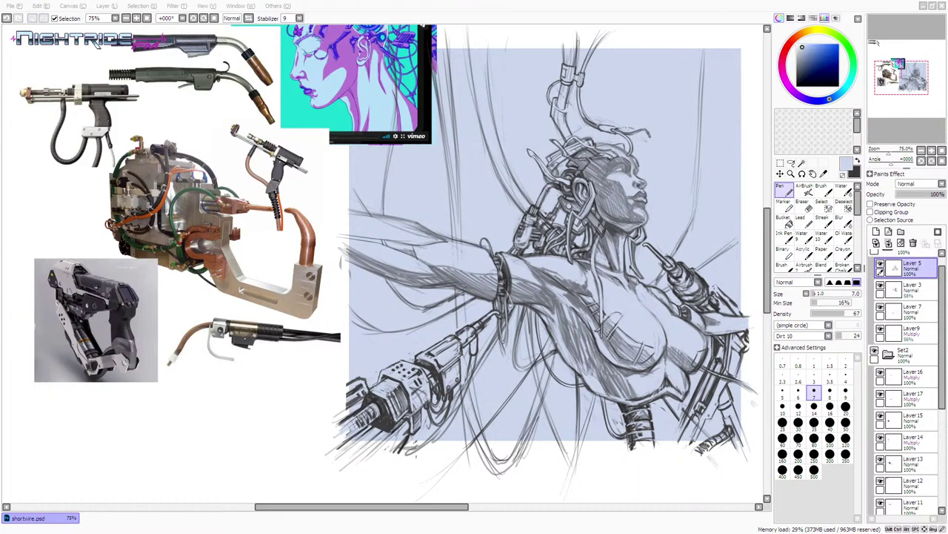
left_click(513, 7)
left_click(418, 6)
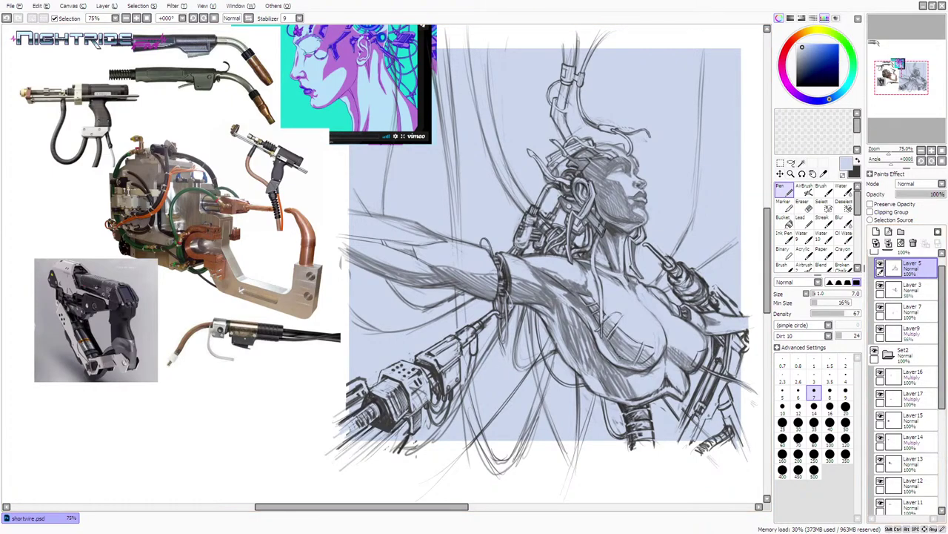
- Rework the joint between the housing and the barrel with dark and background strokes, undoing the misplaced ones
key("x")
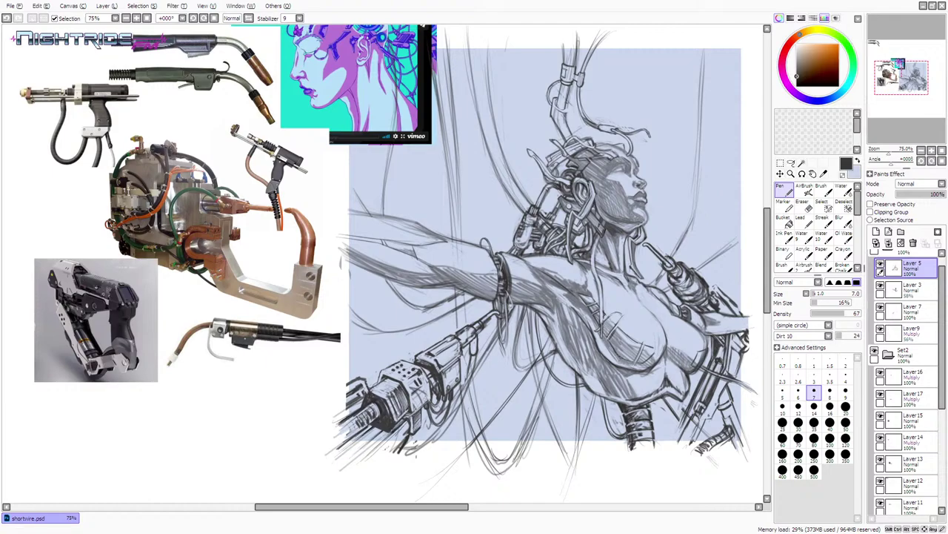
key("x")
key("x")
left_click_drag(434, 386, 435, 379)
key("x")
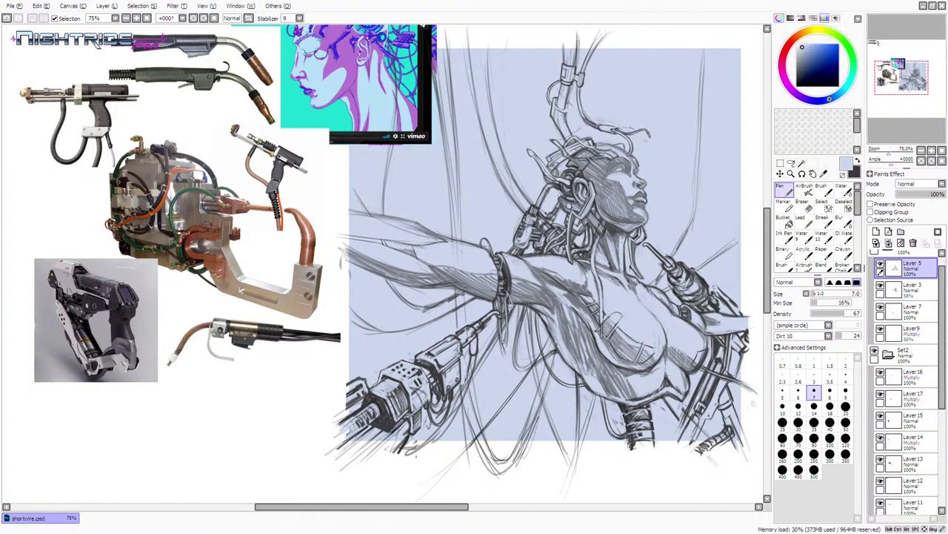
mouse_move(420, 368)
left_mouse_down()
mouse_move(428, 381)
mouse_move(423, 375)
left_mouse_up()
key("ctrl+z")
key("ctrl+z")
left_click(430, 385, "alt")
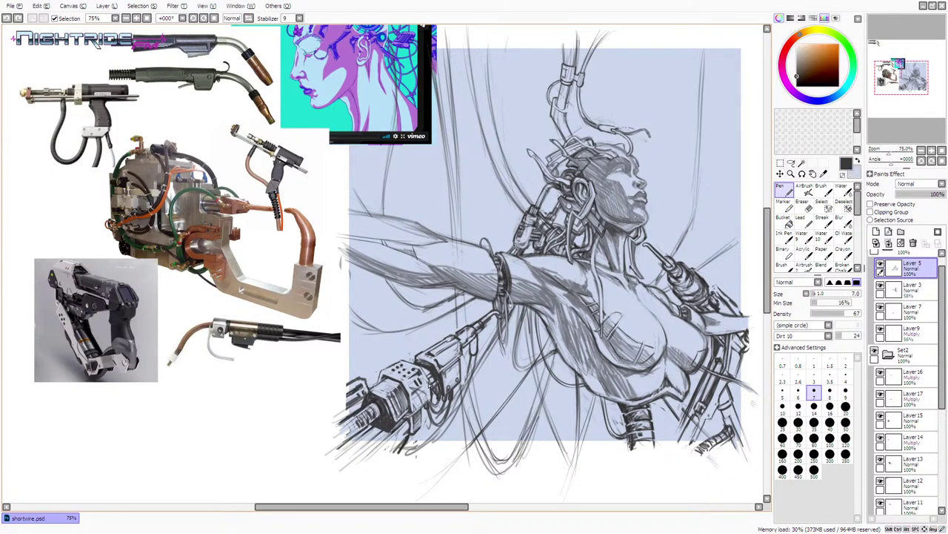
key("ctrl+z")
- Refine the upper tubes behind the housing with a dark line and background colour strokes
left_click_drag(369, 390, 368, 392)
key("x")
left_click_drag(366, 396, 369, 397)
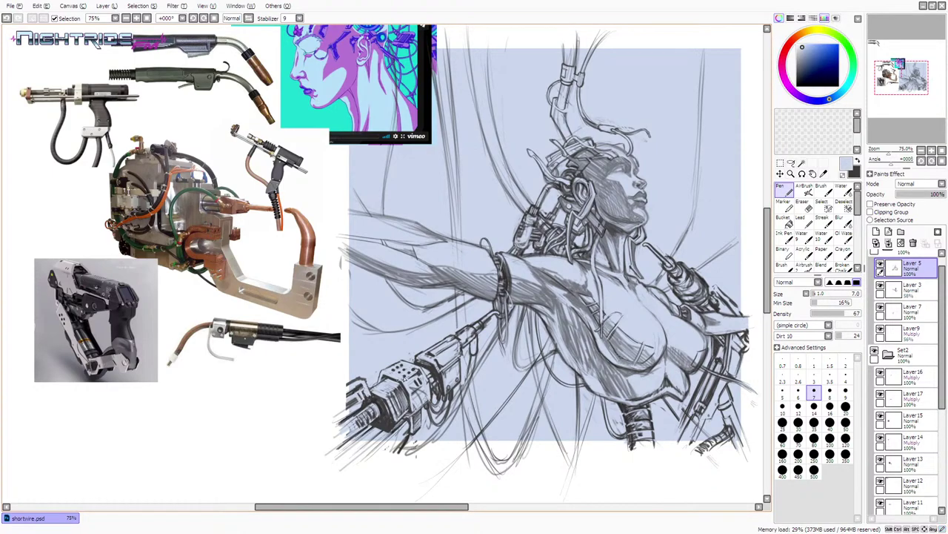
left_click(359, 397)
left_click_drag(359, 397, 348, 399)
key("x")
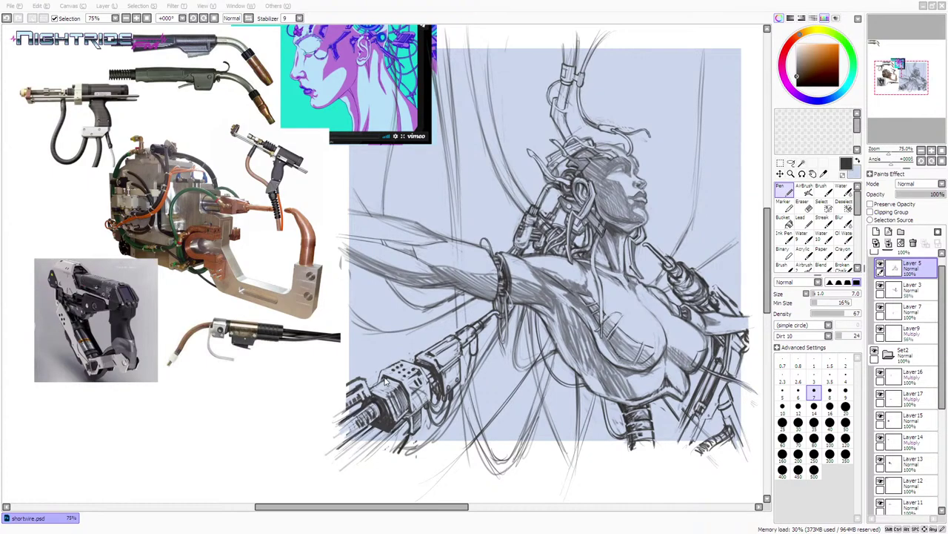
- Try background colour touch-ups on the mechanical arm section at the artwork's lower right and undo them
left_click(540, 166)
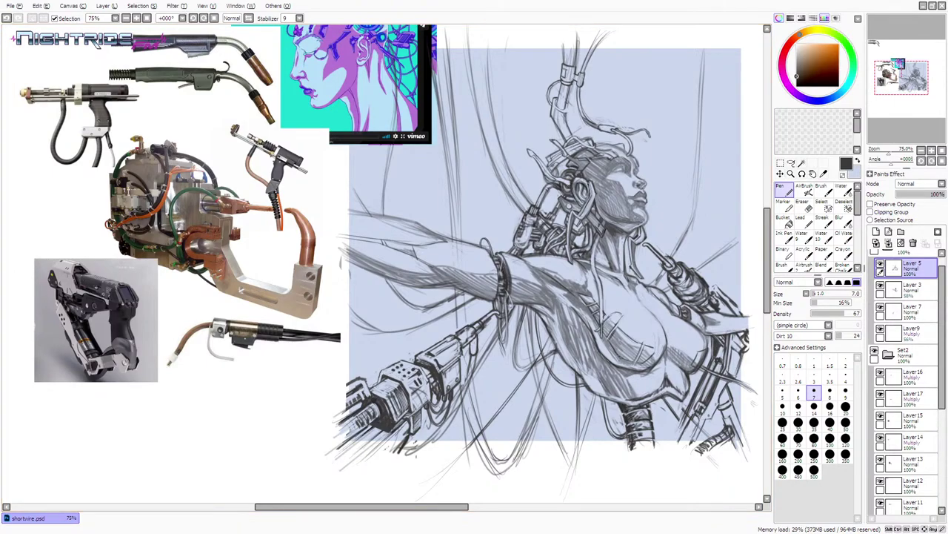
left_click_drag(400, 507, 432, 506)
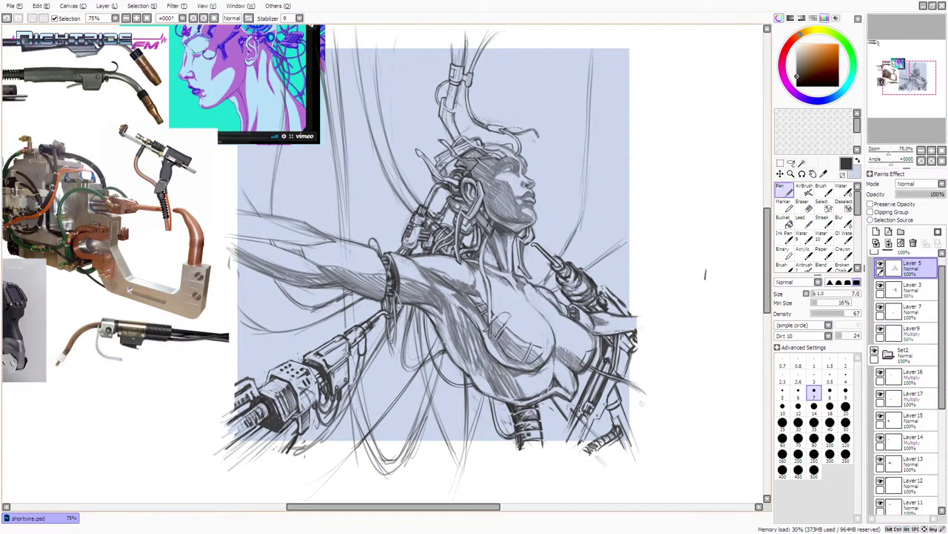
left_click(584, 409, "alt")
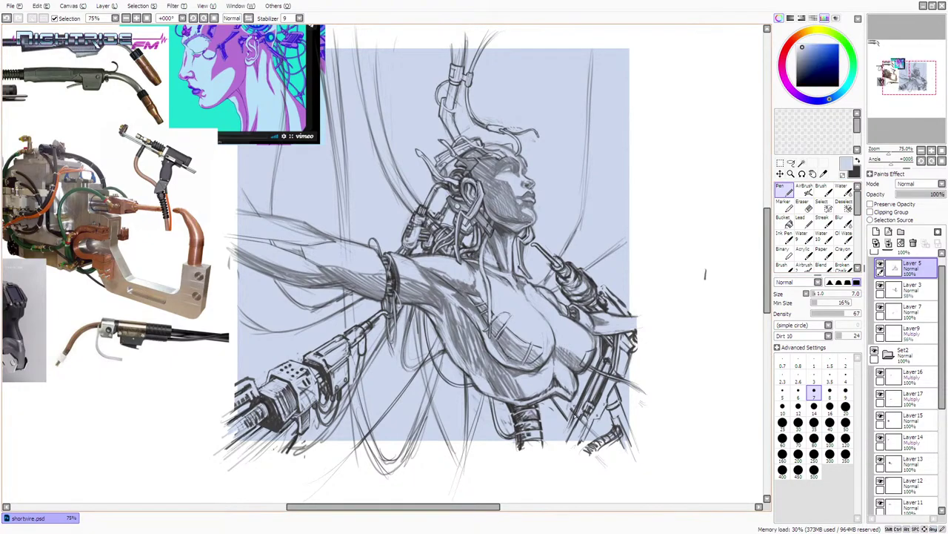
mouse_move(575, 409)
left_mouse_down()
mouse_move(566, 424)
mouse_move(575, 416)
left_mouse_up()
key("ctrl+z")
key("ctrl+z")
left_click(594, 388, "alt")
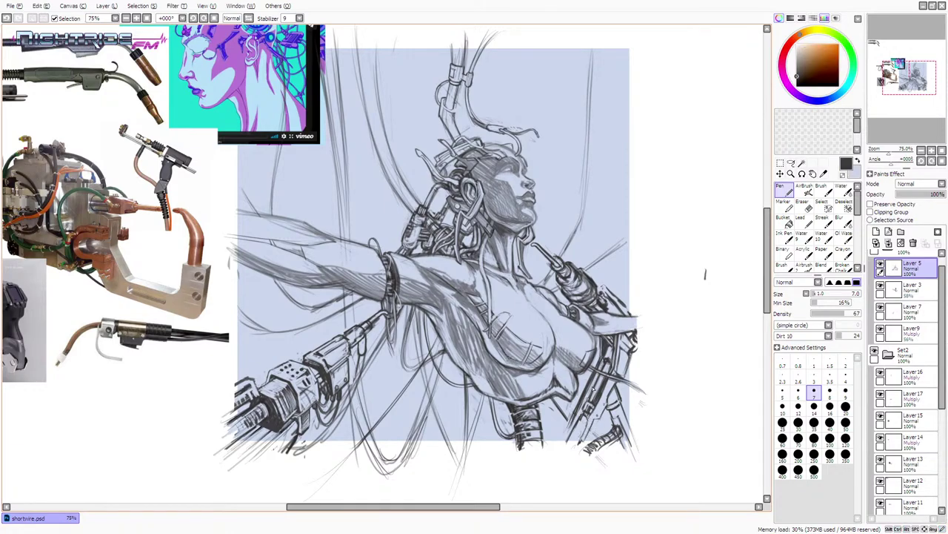
key("ctrl+z")
- Rework the base of the lower-right mechanical arm with a diagonal background colour stroke, undoing the misplaced attempts
left_click_drag(560, 408, 600, 454)
key("ctrl+z")
mouse_move(575, 426)
left_mouse_down()
mouse_move(609, 461)
mouse_move(575, 430)
left_mouse_up()
key("x")
left_click_drag(554, 401, 600, 455)
key("ctrl+z")
key("ctrl+z")
key("ctrl+z")
key("ctrl+z")
left_click_drag(556, 401, 600, 454)
key("ctrl+z")
key("ctrl+y")
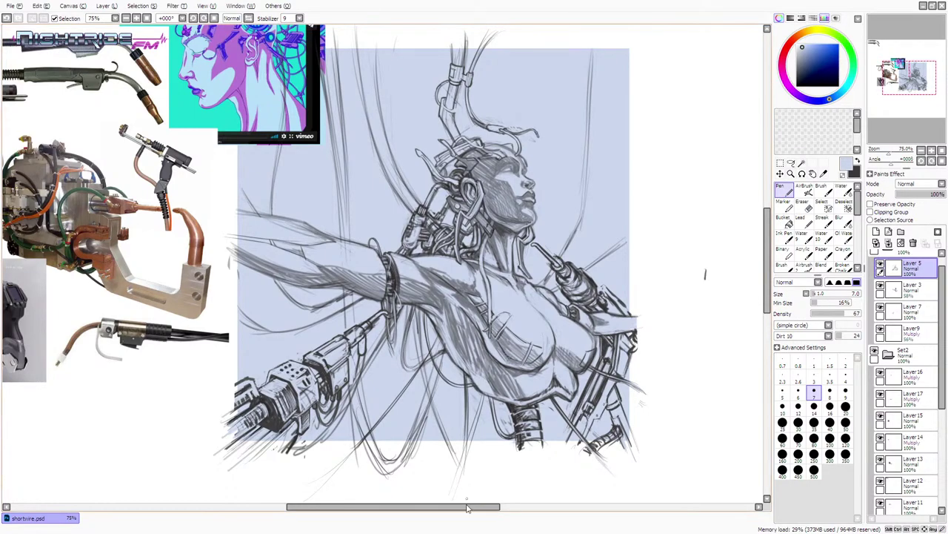
- Lasso the lower-right mechanical arm section on Layer 5 and transform it outward and slightly tilted
left_click_drag(705, 273, 666, 274)
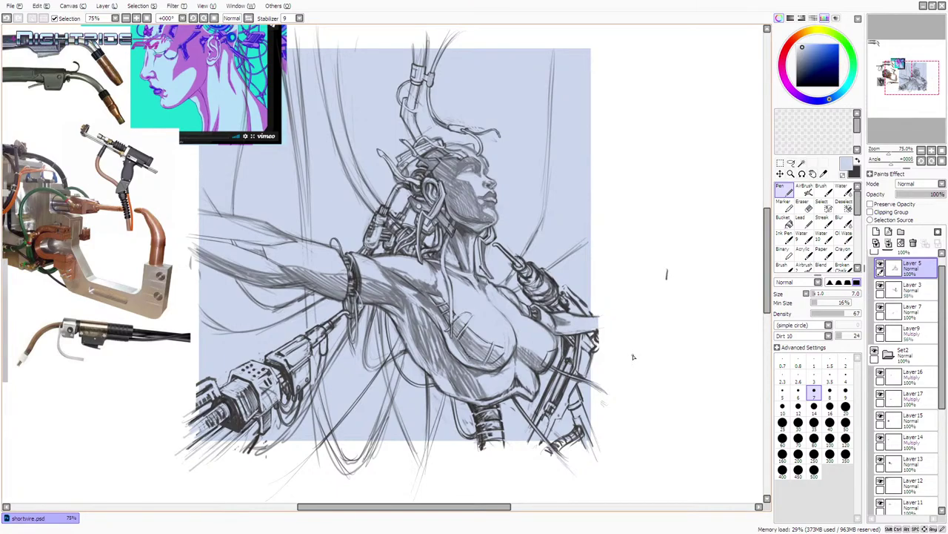
left_click(880, 265)
left_click(880, 265)
left_click(792, 163)
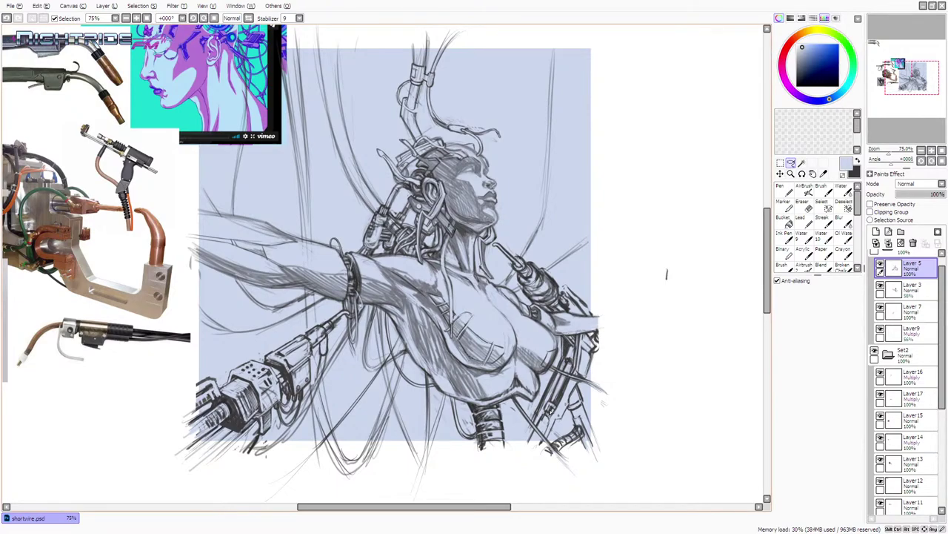
mouse_move(550, 411)
left_mouse_down()
mouse_move(569, 461)
mouse_move(603, 465)
mouse_move(618, 404)
mouse_move(609, 368)
mouse_move(564, 338)
mouse_move(532, 406)
left_mouse_up()
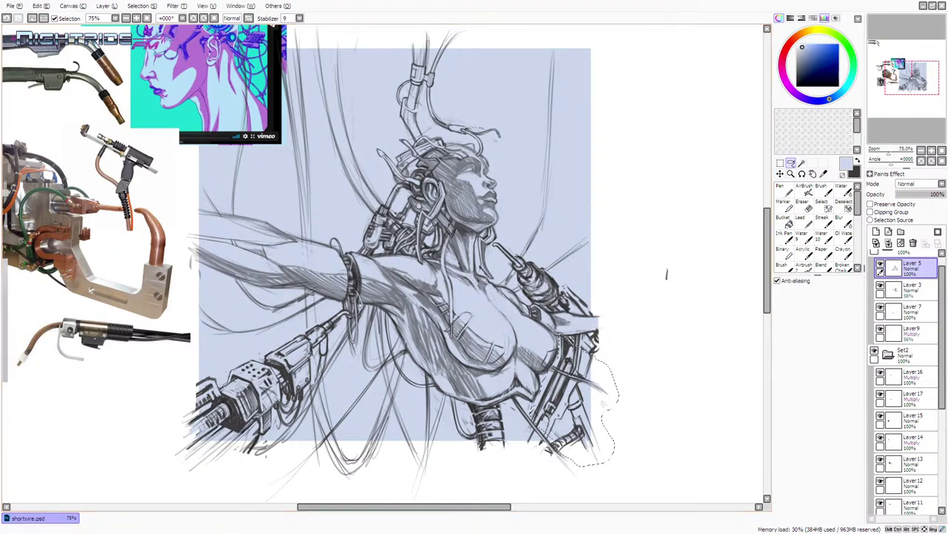
key("ctrl+t")
mouse_move(579, 461)
left_mouse_down()
mouse_move(578, 442)
mouse_move(625, 440)
left_mouse_up()
left_click_drag(537, 440, 537, 444)
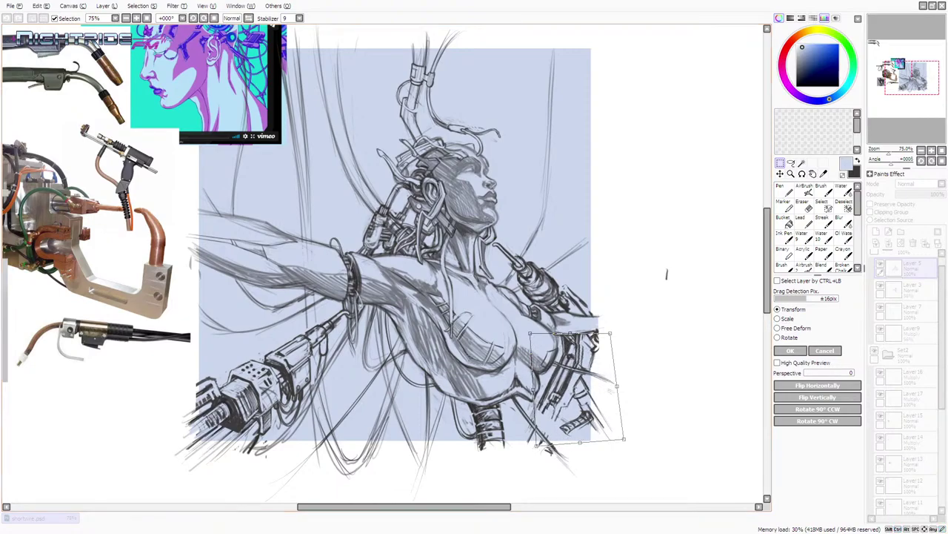
key("Return")
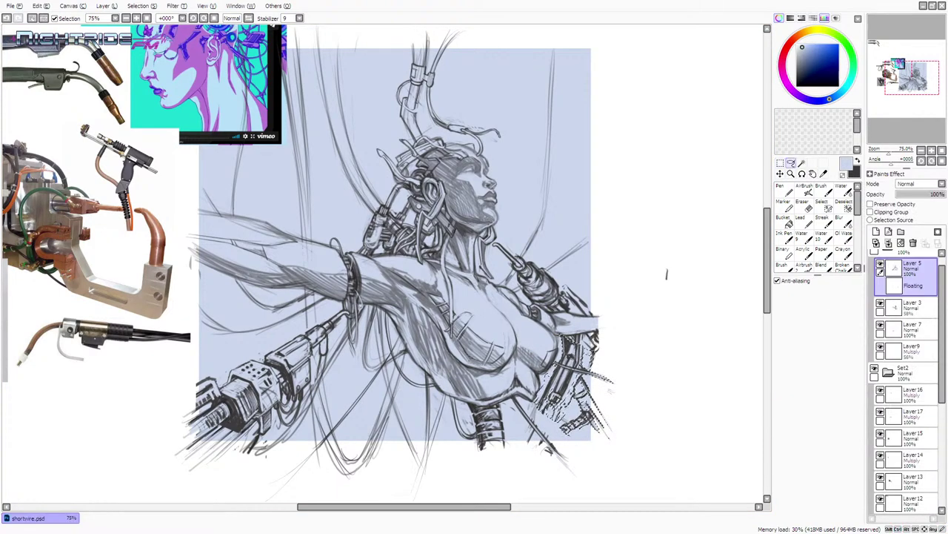
- Move the transformed arm section onto its own layer at 49% opacity and add an empty layer above for pen drawing
key("ctrl+d")
key("ctrl+v")
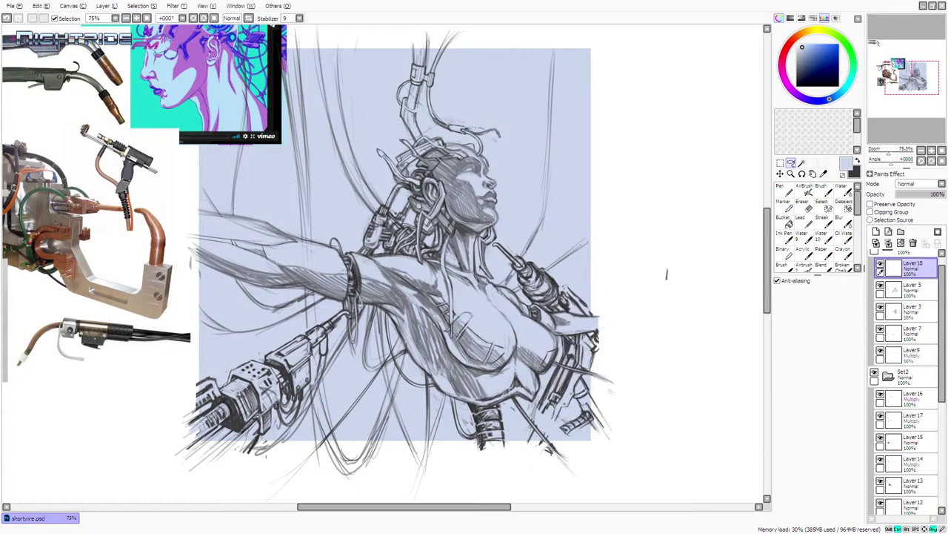
mouse_move(931, 191)
left_mouse_down()
mouse_move(910, 195)
mouse_move(921, 194)
left_mouse_up()
left_click(875, 230)
left_click(786, 191)
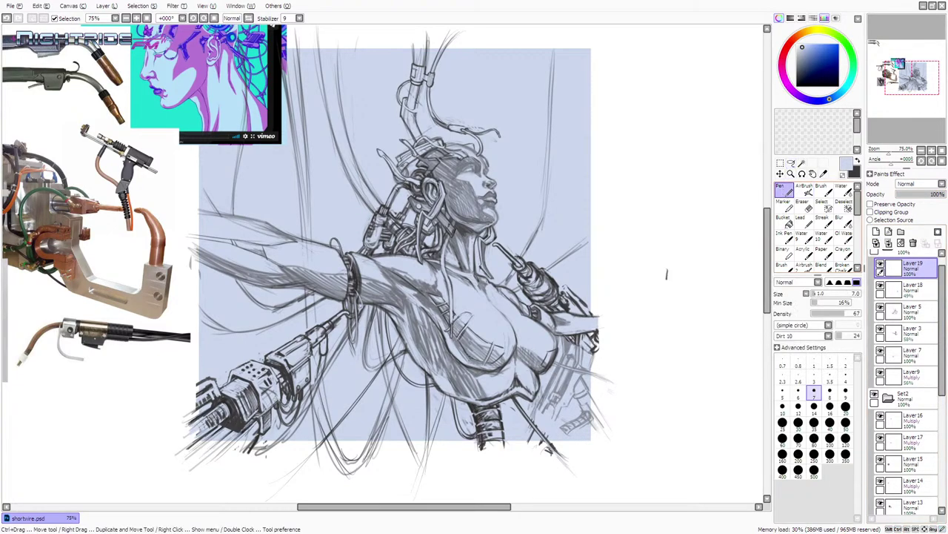
- Draw the mechanical forearm's cylinder over the faded sketch in the dark line colour, undoing the first stroke
left_click_drag(566, 353, 564, 336)
key("ctrl+z")
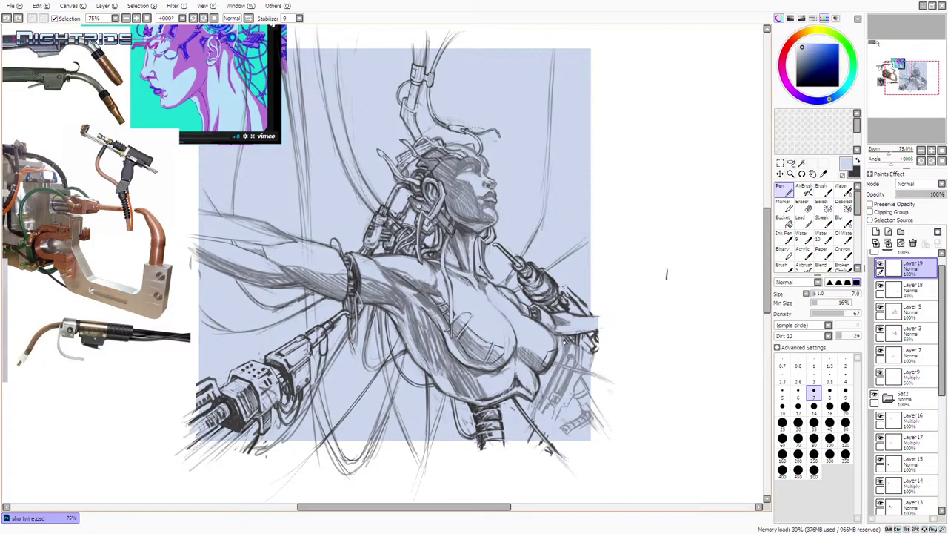
left_click(569, 340, "alt")
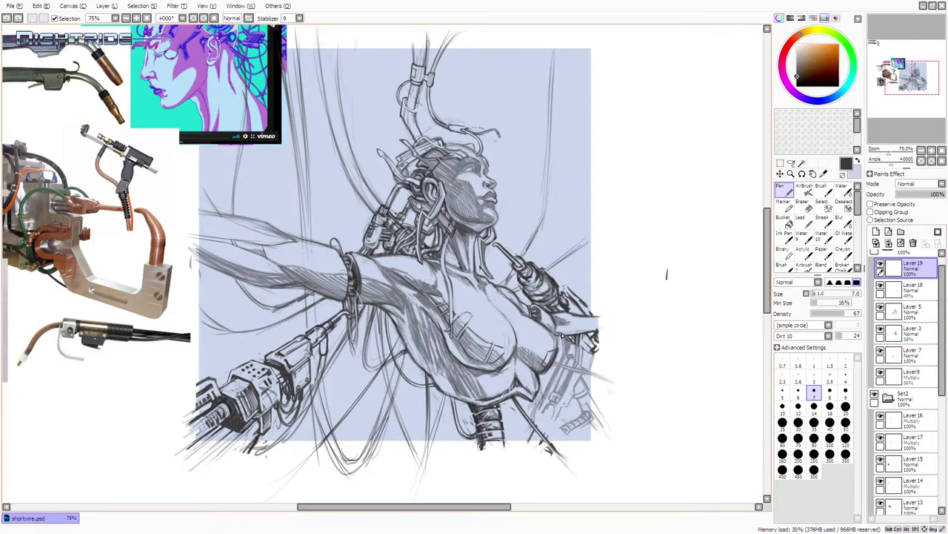
mouse_move(562, 340)
left_mouse_down()
mouse_move(566, 357)
mouse_move(585, 356)
mouse_move(575, 391)
left_mouse_up()
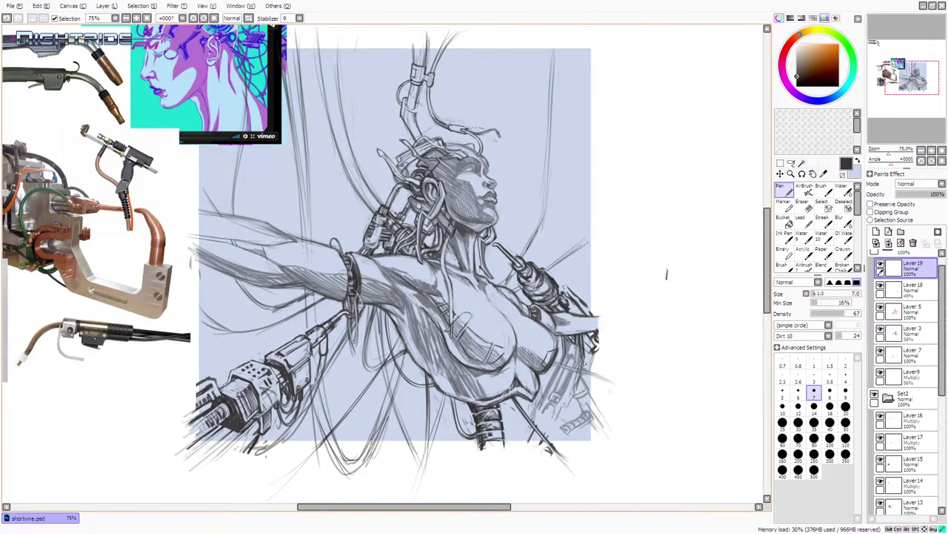
mouse_move(584, 359)
left_mouse_down()
mouse_move(562, 360)
mouse_move(554, 387)
left_mouse_up()
left_click(575, 360, "alt")
key("x")
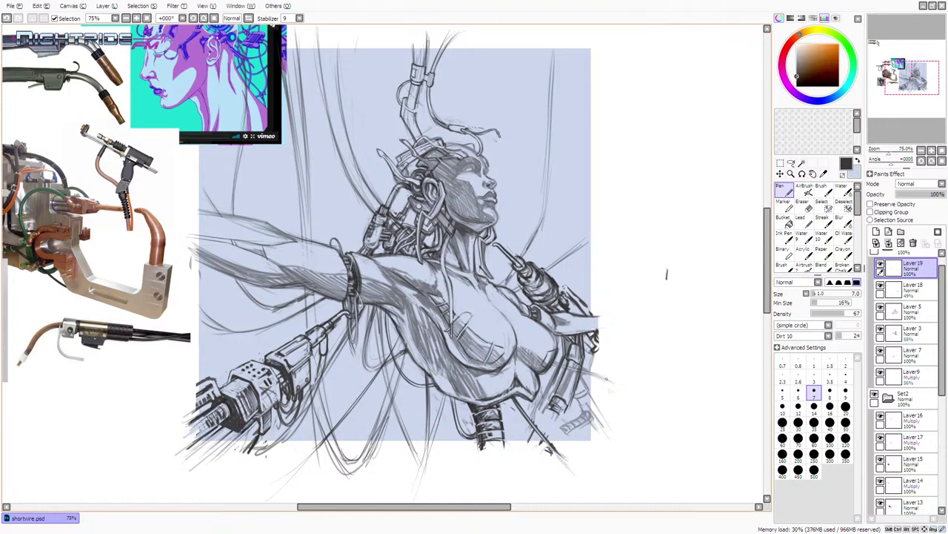
- Refine the cylinder's sides and lower end cap with dark and background colour strokes
left_click_drag(562, 412, 583, 356)
mouse_move(569, 404)
left_mouse_down()
mouse_move(586, 374)
mouse_move(571, 409)
left_mouse_up()
key("x")
left_click_drag(582, 371, 568, 408)
left_click_drag(554, 372, 542, 407)
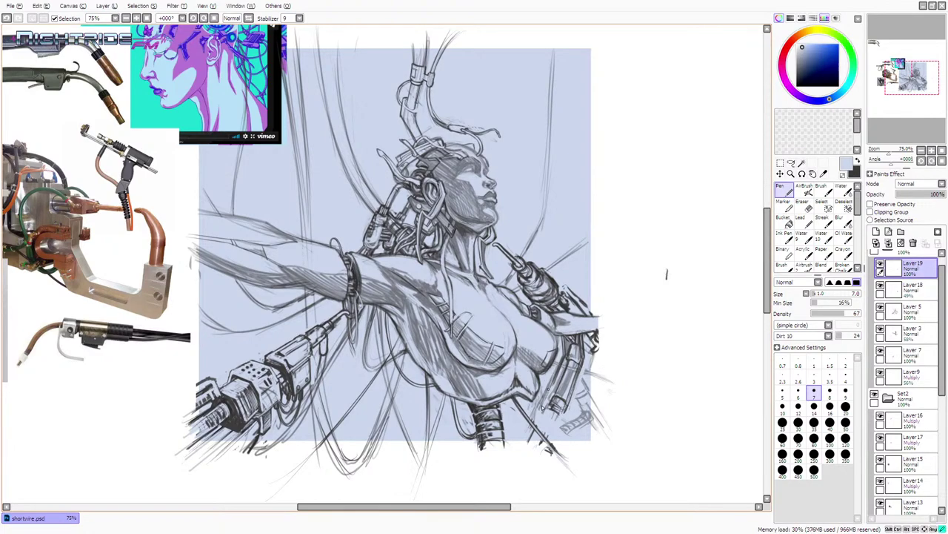
- Compare the new lines with the faded sketch on Layer 18, move that sketch beside the canvas and return to Layer 19
left_click(881, 290)
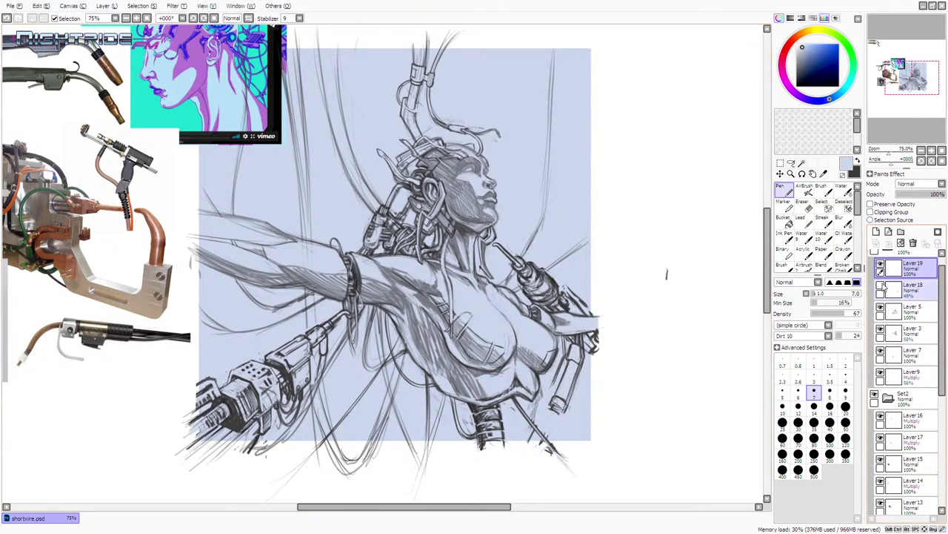
left_click(881, 290)
left_click(882, 290)
left_click(882, 290)
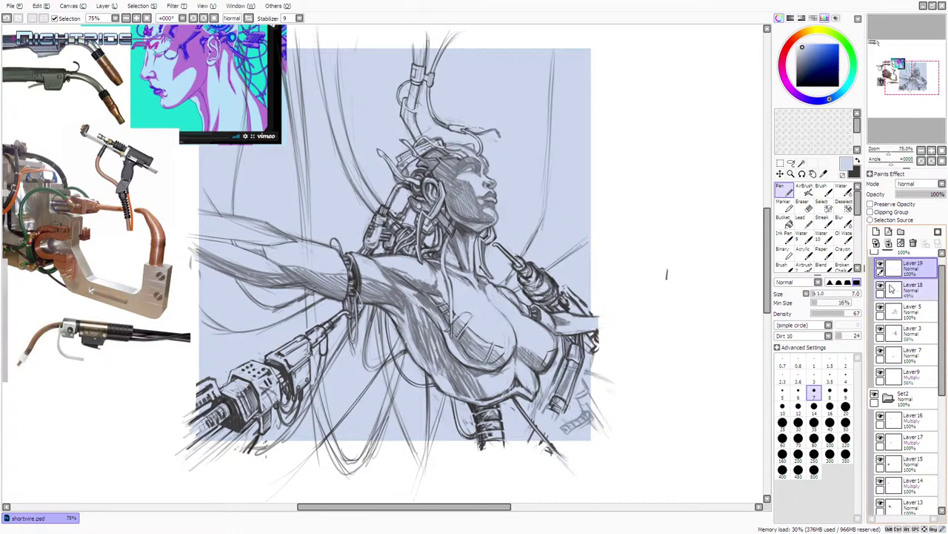
left_click(914, 290)
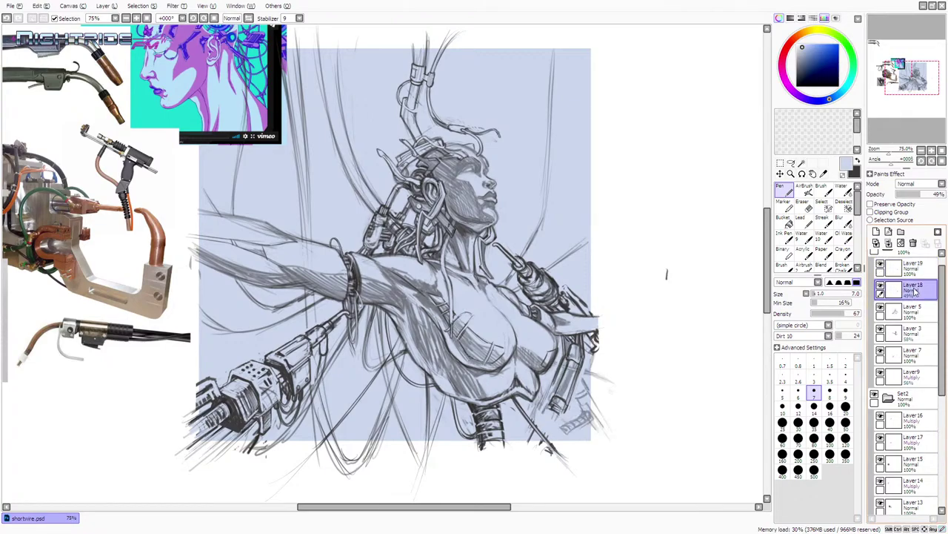
left_click(780, 173)
mouse_move(581, 407)
left_mouse_down()
mouse_move(640, 395)
mouse_move(631, 409)
left_mouse_up()
left_click(916, 267)
scroll(919, 266, "up", 2)
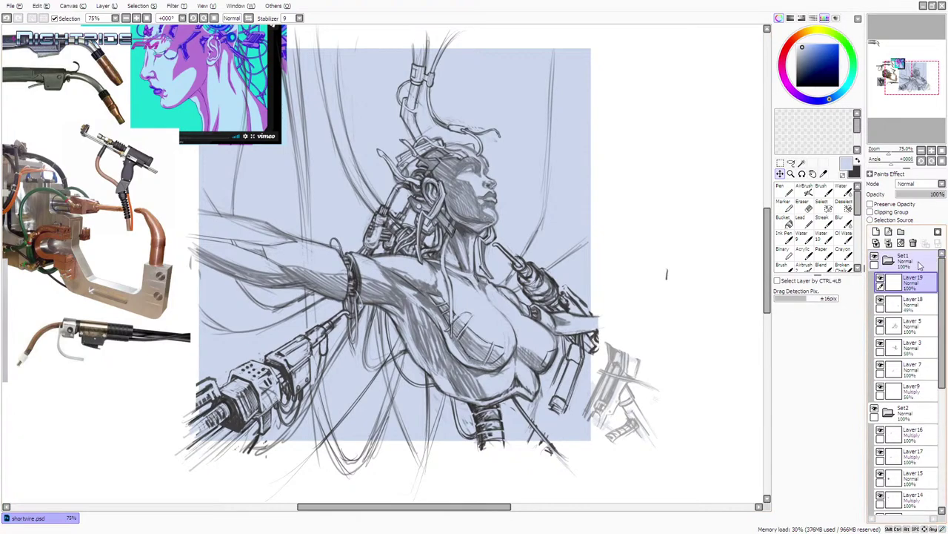
- Draw the angular outer frame line to the right of the cylinder in the dark colour, undoing the misplaced strokes
left_click(786, 190)
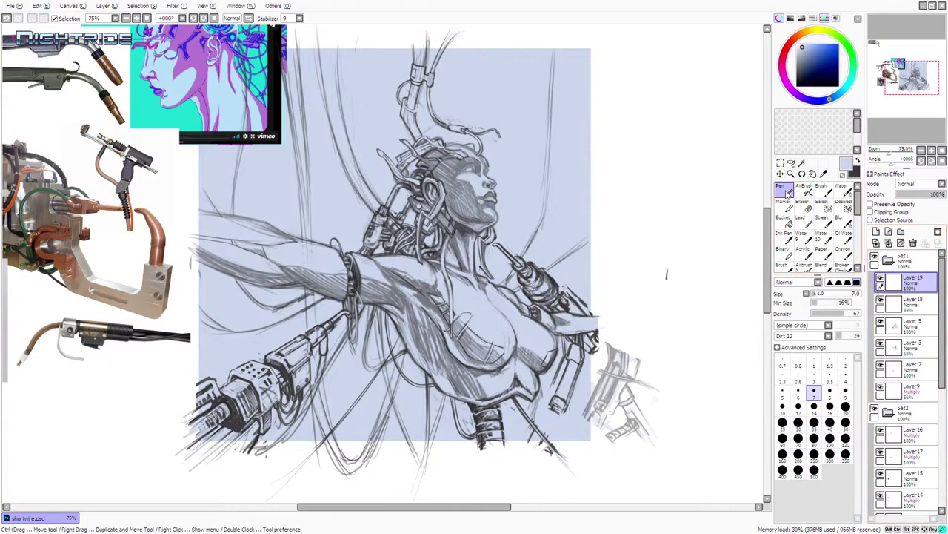
left_click(624, 394, "alt")
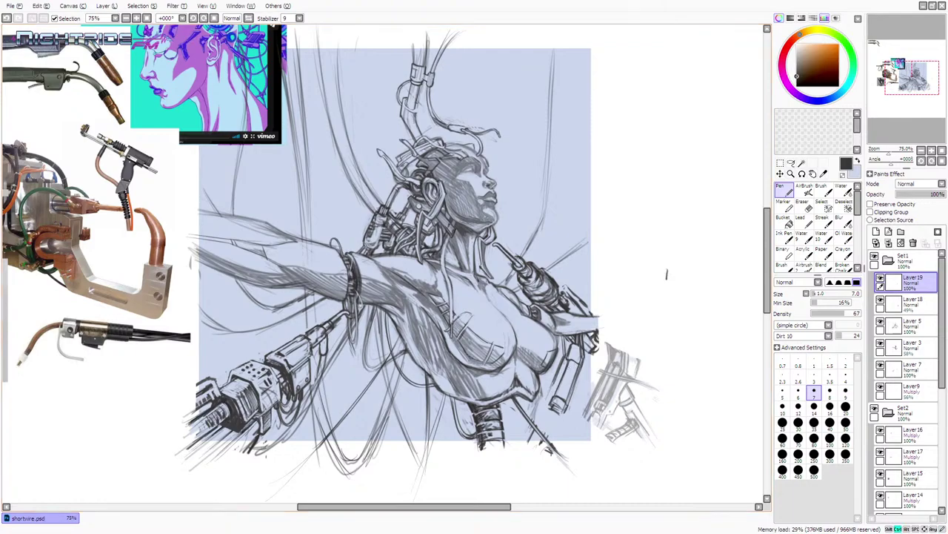
key("ctrl+z")
left_click_drag(579, 396, 577, 402)
left_click_drag(574, 395, 556, 428)
left_click_drag(586, 368, 580, 411)
key("ctrl+z")
key("ctrl+z")
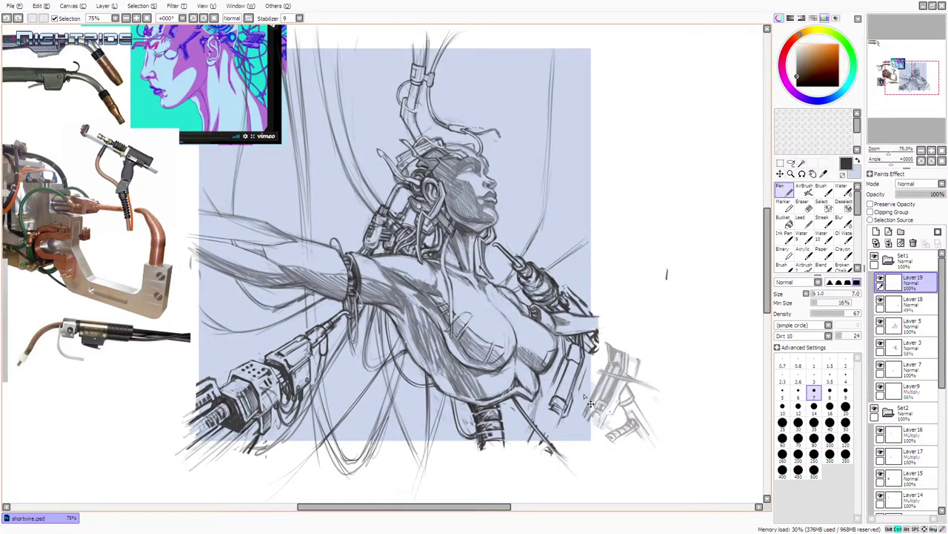
key("ctrl+z")
left_click_drag(582, 397, 581, 408)
mouse_move(589, 370)
left_mouse_down()
mouse_move(580, 397)
mouse_move(591, 366)
left_mouse_up()
key("ctrl+z")
key("ctrl+z")
key("ctrl+z")
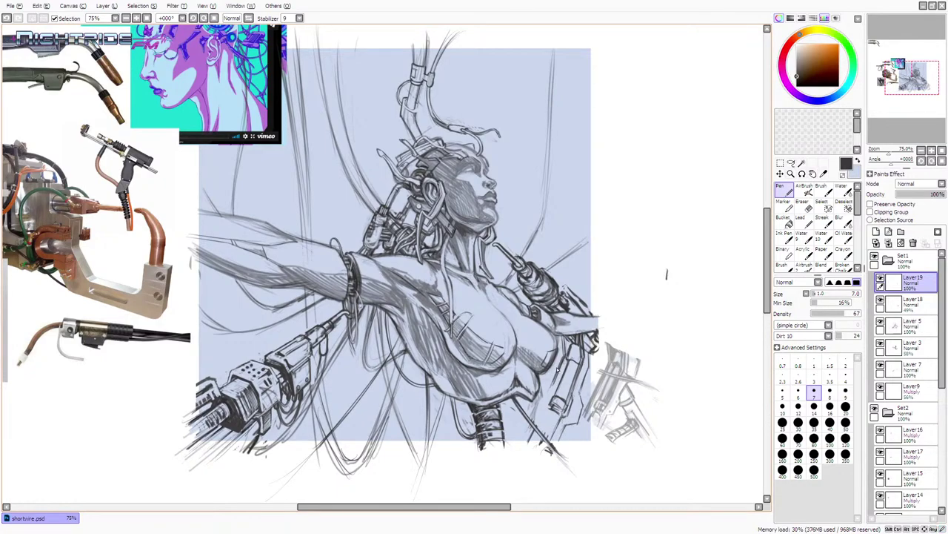
- Draw the frame along the cylinder's left side and the joint beneath its lower end
left_click_drag(559, 376, 555, 393)
key("ctrl+z")
left_click_drag(573, 403, 570, 417)
left_click_drag(556, 382, 546, 409)
left_click_drag(550, 406, 541, 411)
mouse_move(544, 410)
left_mouse_down()
mouse_move(538, 425)
mouse_move(556, 442)
left_mouse_up()
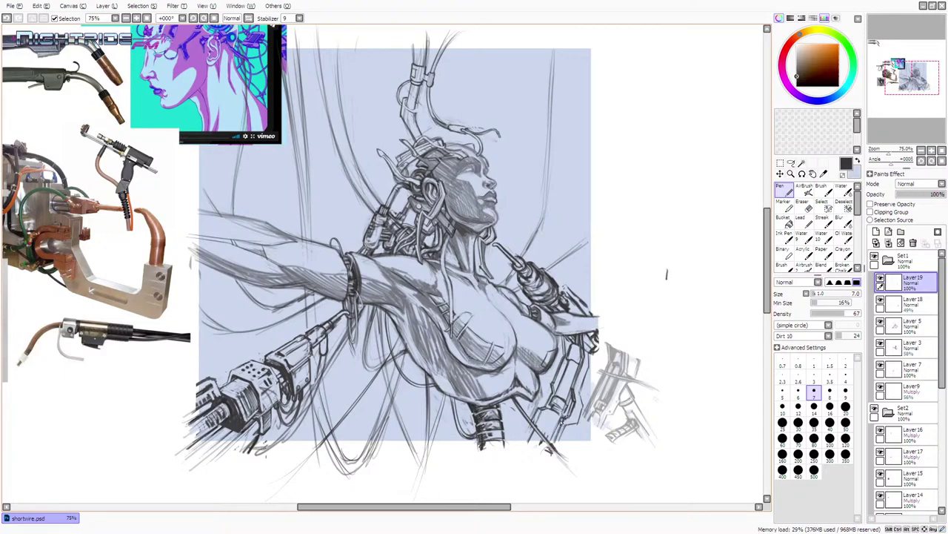
- Clean up the outer frame line with the Eraser, add pen detail to the lower joint, and leave Layer 18 hidden
left_click(881, 302)
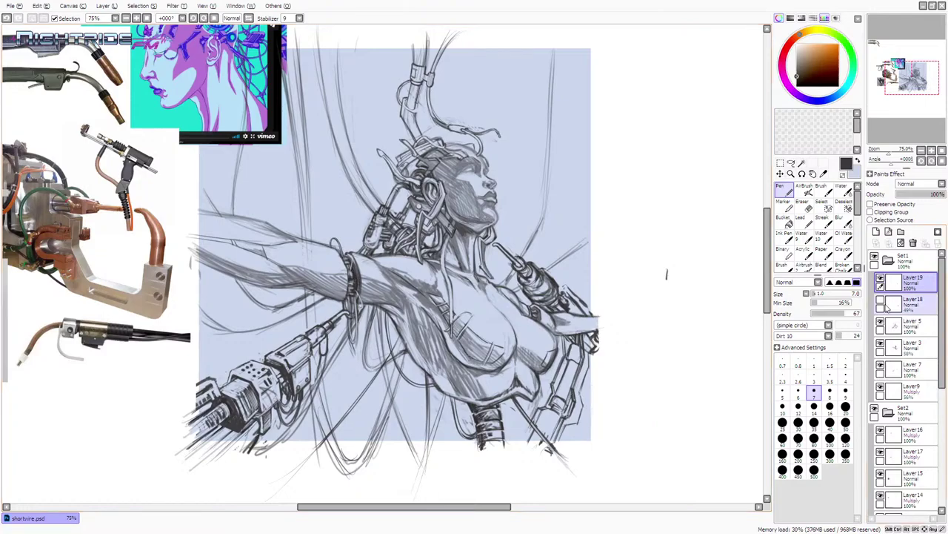
key("e")
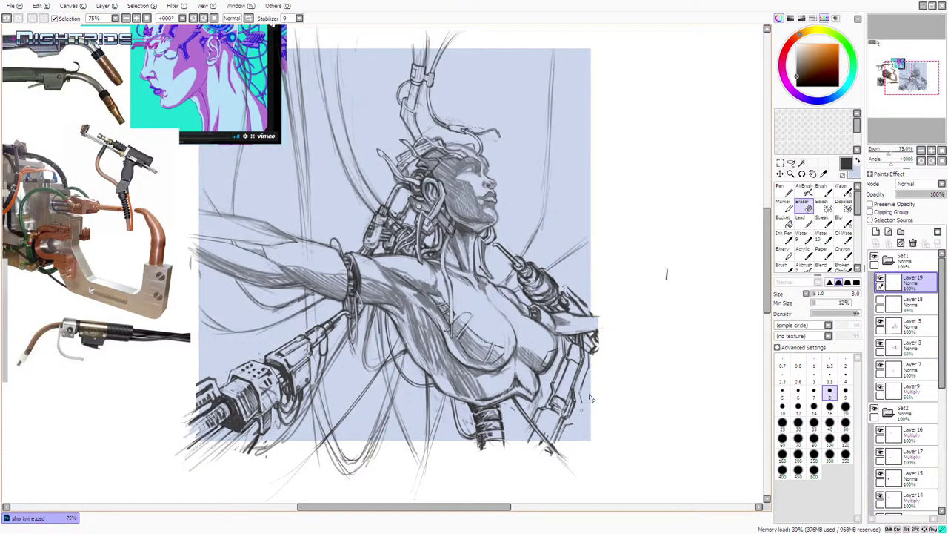
left_click(792, 190)
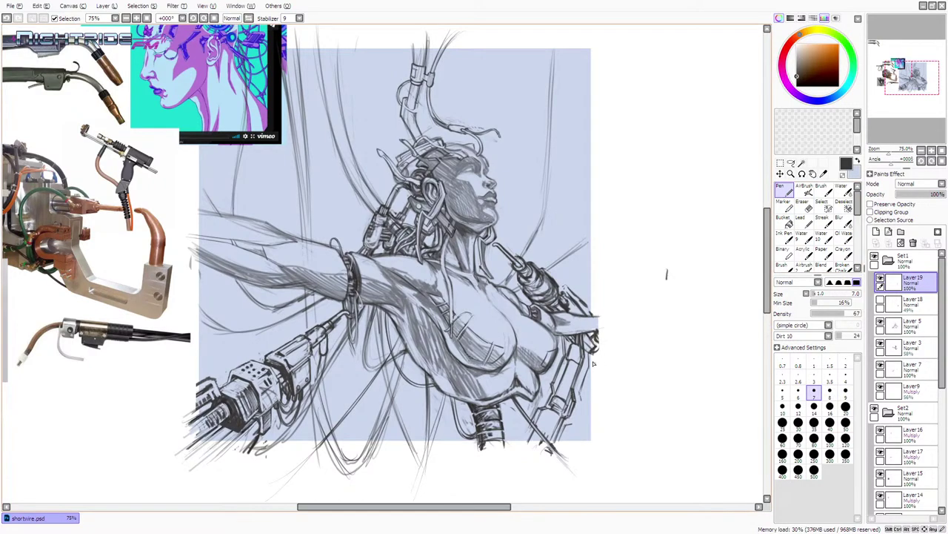
mouse_move(581, 401)
left_mouse_down()
mouse_move(574, 426)
mouse_move(579, 413)
left_mouse_up()
key("ctrl+z")
left_click_drag(555, 407, 536, 442)
left_click(881, 301)
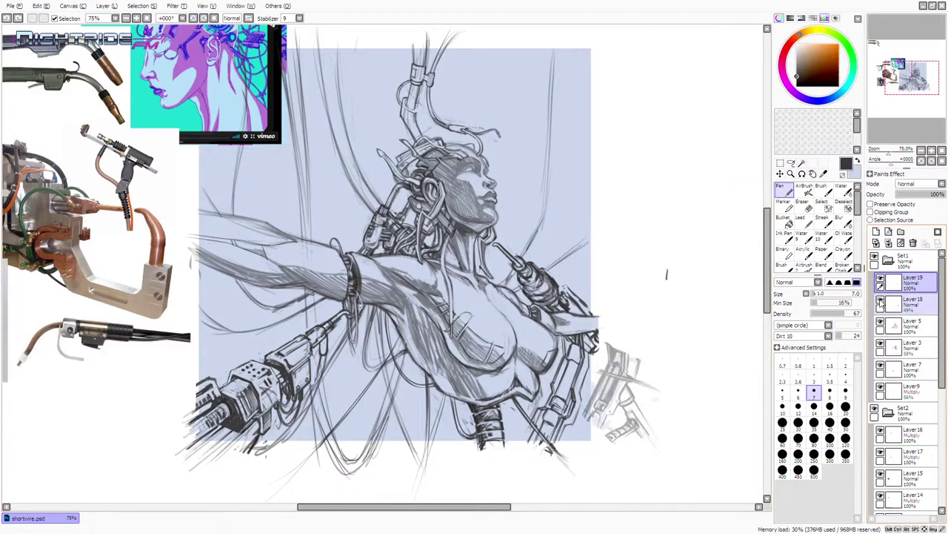
left_click(881, 301)
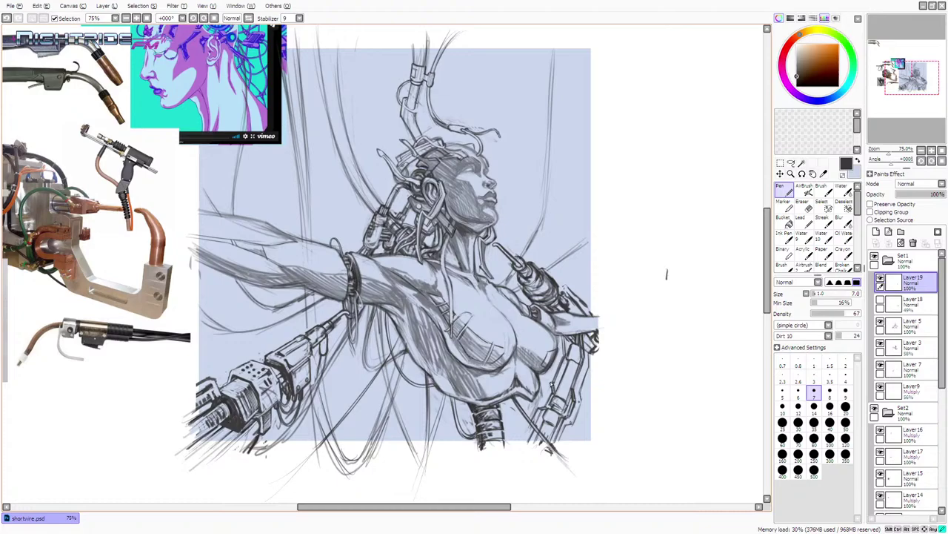
- Detail the forearm's upper struts and the parts at the canvas edge, alternating dark and background colour strokes
mouse_move(552, 384)
left_mouse_down()
mouse_move(566, 335)
mouse_move(565, 354)
left_mouse_up()
key("x")
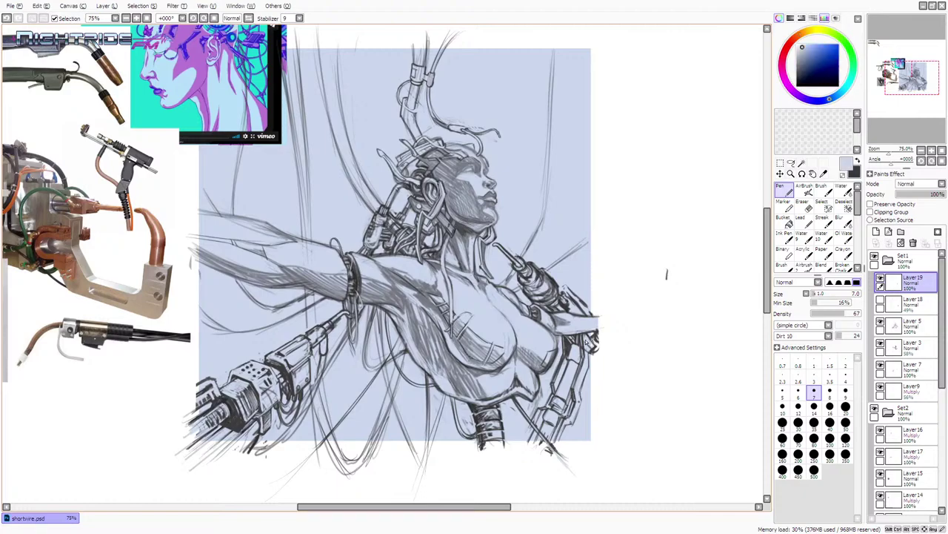
mouse_move(585, 340)
left_mouse_down()
mouse_move(587, 359)
mouse_move(585, 333)
left_mouse_up()
key("x")
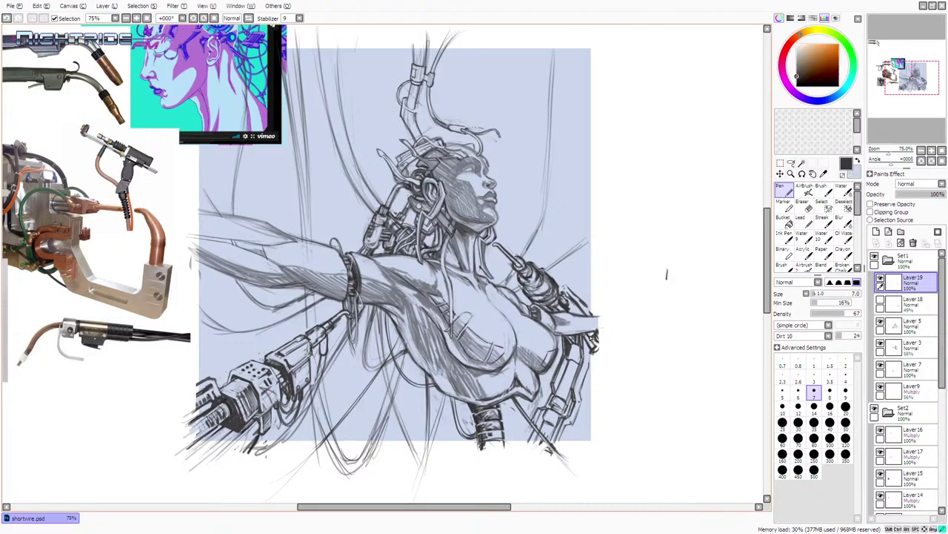
key("x")
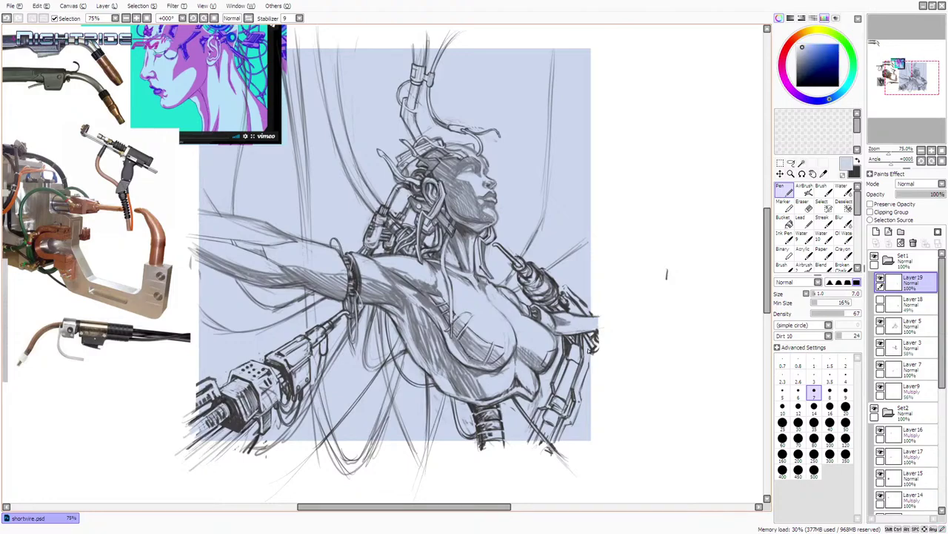
key("x")
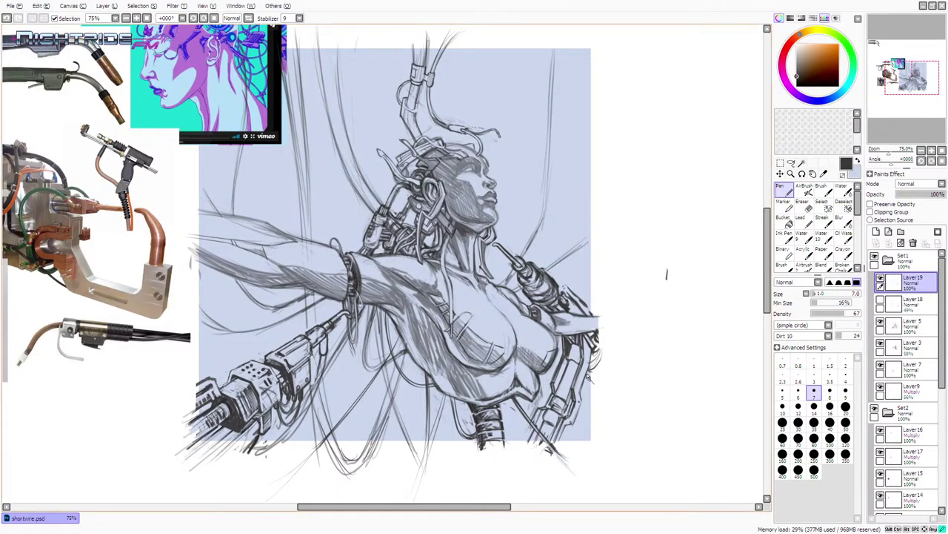
- Draw loose curved strokes off the forearm's outer edge and refine its lower joint, alternating the dark and background colours
mouse_move(589, 379)
left_mouse_down()
mouse_move(605, 398)
mouse_move(597, 369)
mouse_move(609, 377)
mouse_move(614, 345)
mouse_move(589, 379)
mouse_move(597, 392)
left_mouse_up()
mouse_move(531, 428)
left_mouse_down()
mouse_move(522, 445)
mouse_move(526, 436)
left_mouse_up()
mouse_move(540, 429)
left_mouse_down()
mouse_move(525, 449)
mouse_move(569, 406)
left_mouse_up()
left_click(579, 382, "alt")
left_click_drag(563, 394, 570, 403)
left_click(569, 404, "alt")
left_click_drag(571, 393, 567, 407)
key("x")
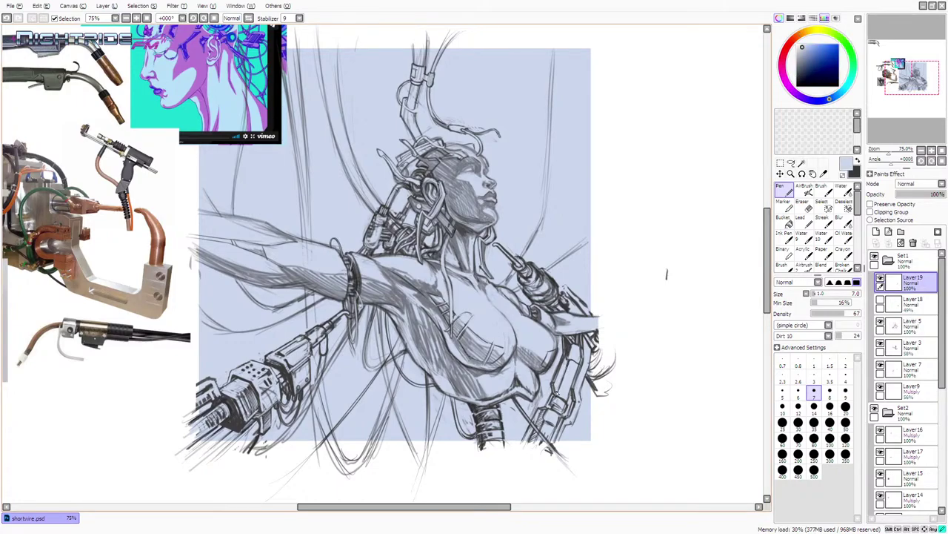
key("x")
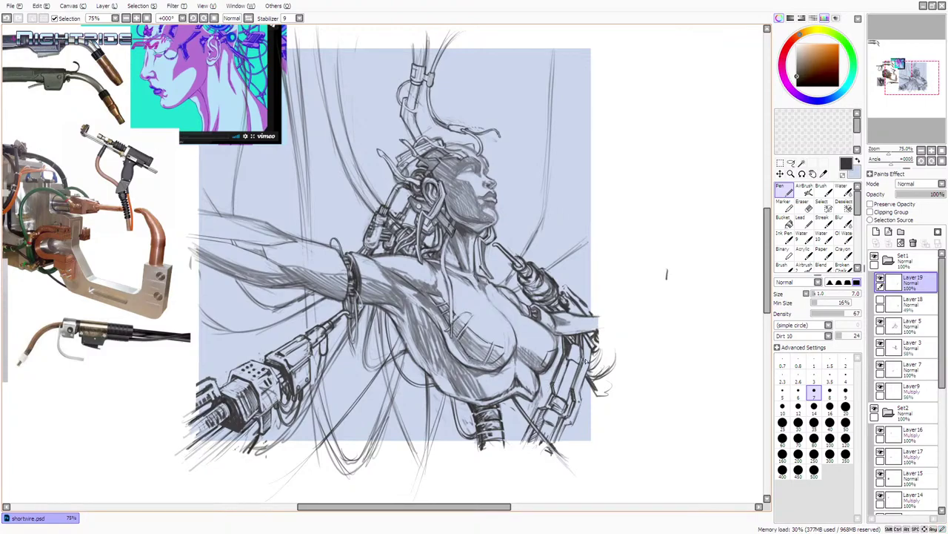
key("x")
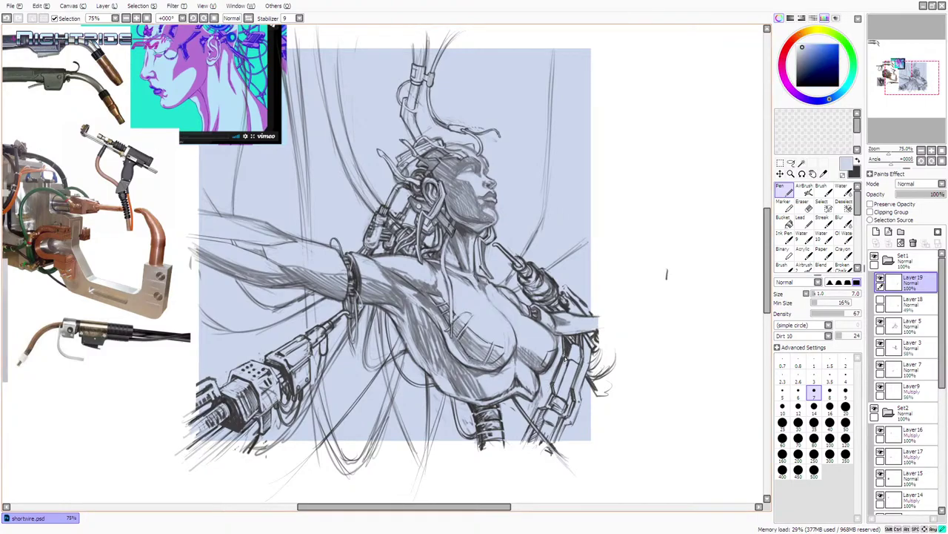
- Touch up the forearm's upper struts just below the hand with background and dark colour strokes
mouse_move(566, 353)
left_mouse_down()
mouse_move(563, 336)
mouse_move(565, 357)
left_mouse_up()
key("x")
mouse_move(559, 335)
left_mouse_down()
mouse_move(582, 354)
mouse_move(583, 341)
left_mouse_up()
key("x")
key("x")
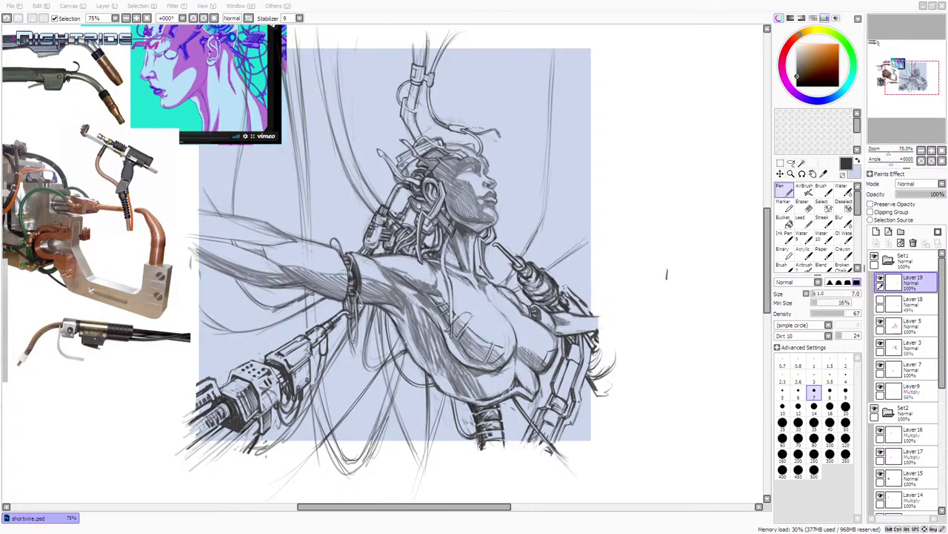
left_click(452, 4)
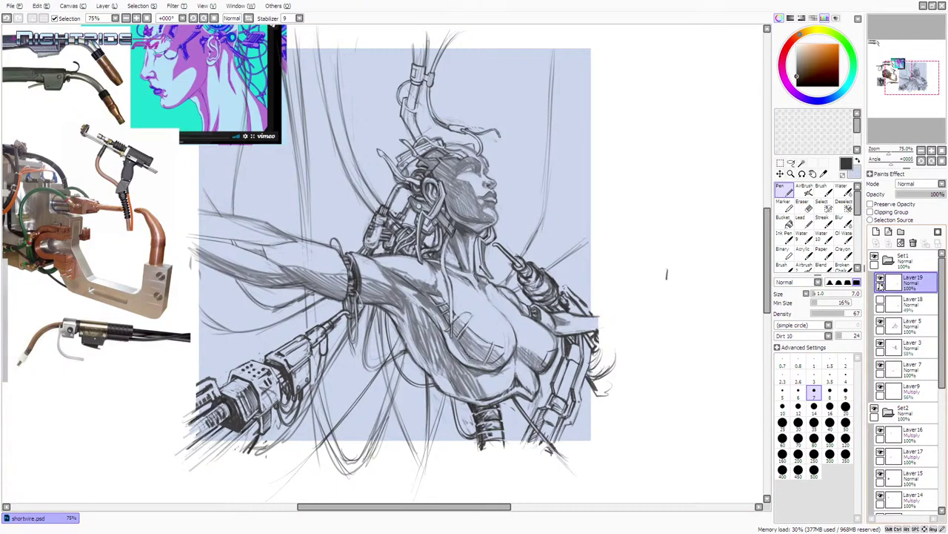
- Move Layer 19 beneath Layer 18, merge it into Layer 5, and delete the hidden Layer 18
left_click(881, 279)
left_click(881, 279)
left_click_drag(913, 285, 915, 320)
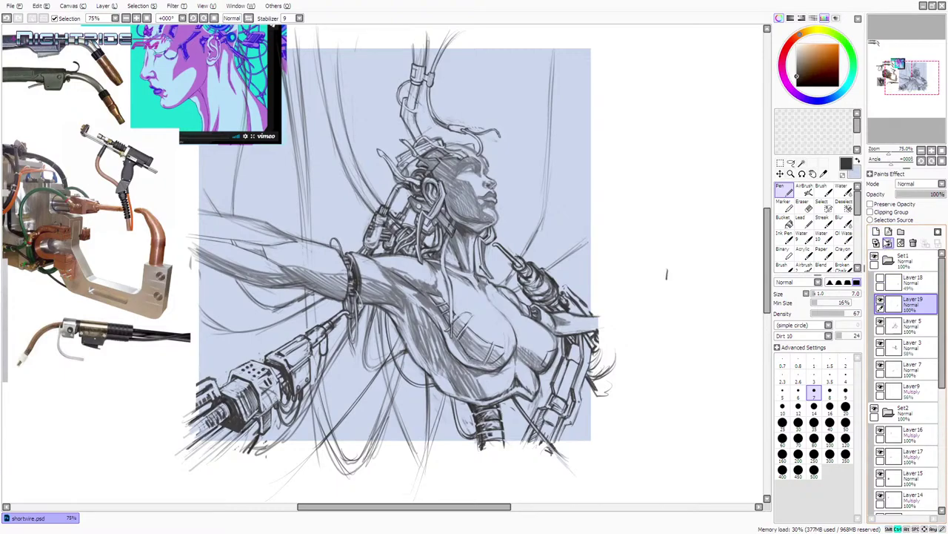
key("ctrl+e")
left_click(913, 282)
left_click(913, 242)
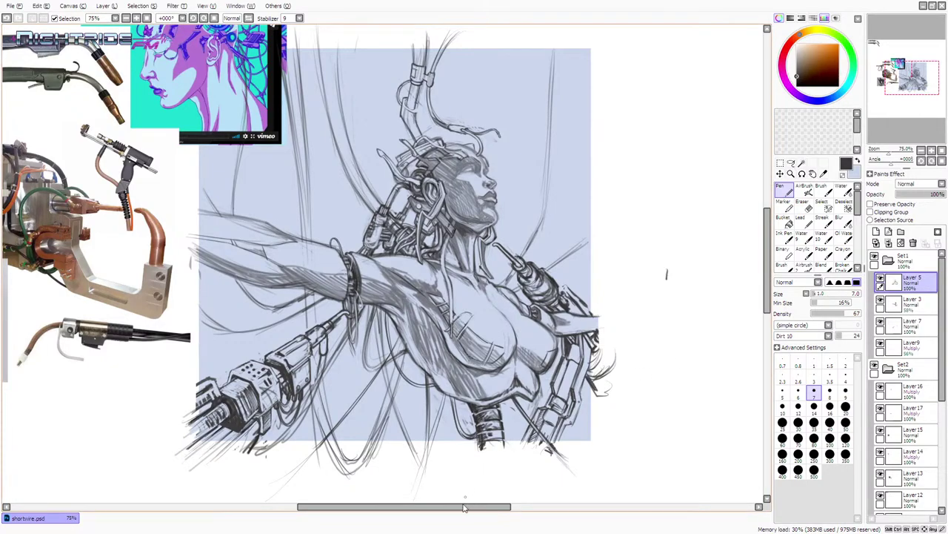
- Refine the mechanical parts below the shoulder cylinder with dark and background colour pen strokes, undoing a misplaced stroke
left_click_drag(464, 507, 433, 512)
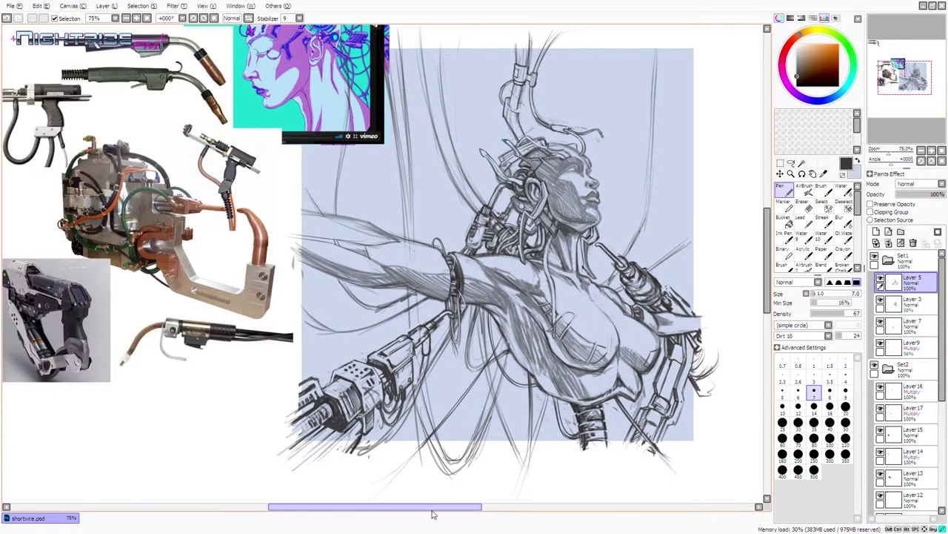
left_click_drag(434, 513, 453, 514)
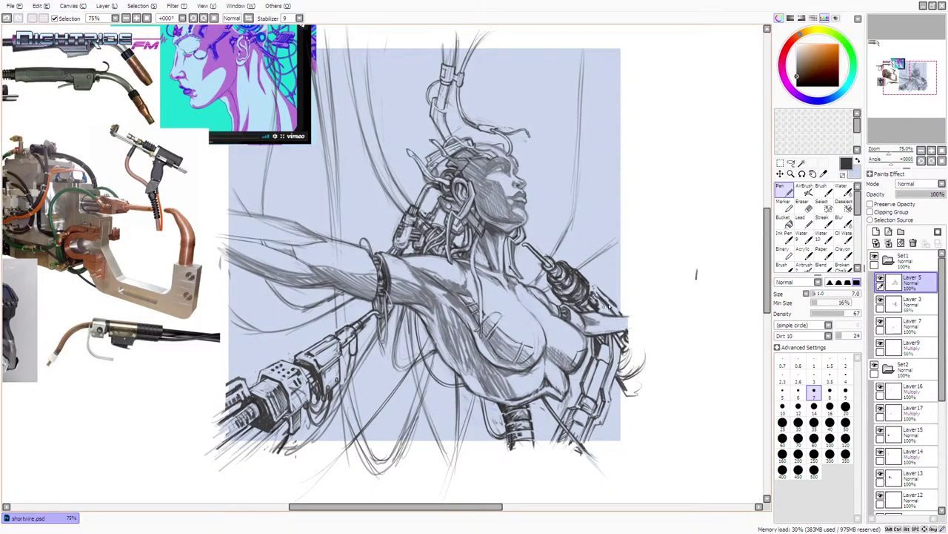
mouse_move(596, 297)
left_mouse_down()
mouse_move(613, 319)
mouse_move(589, 289)
left_mouse_up()
left_click(593, 295, "alt")
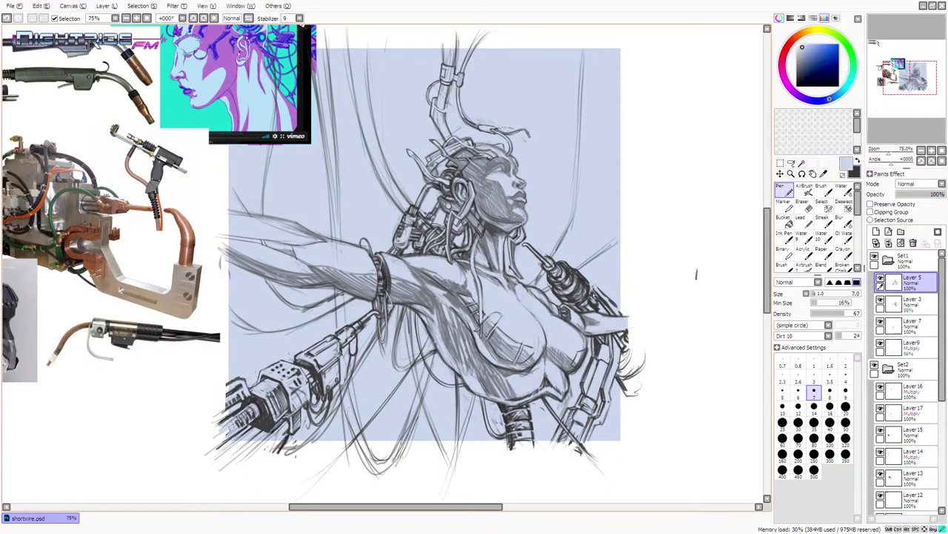
left_click_drag(599, 299, 614, 310)
key("ctrl+z")
left_click(610, 297, "alt")
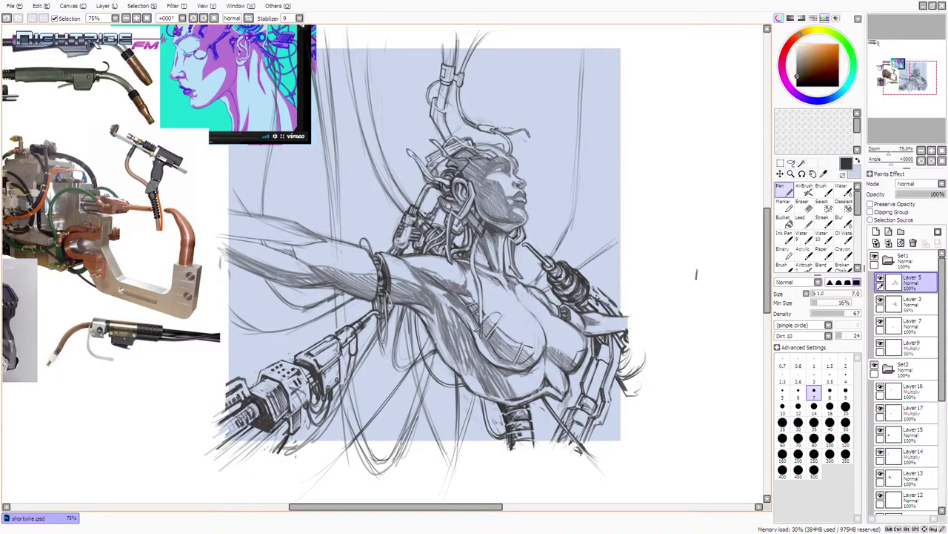
mouse_move(612, 303)
left_mouse_down()
mouse_move(597, 292)
mouse_move(590, 300)
left_mouse_up()
left_click(583, 309, "alt")
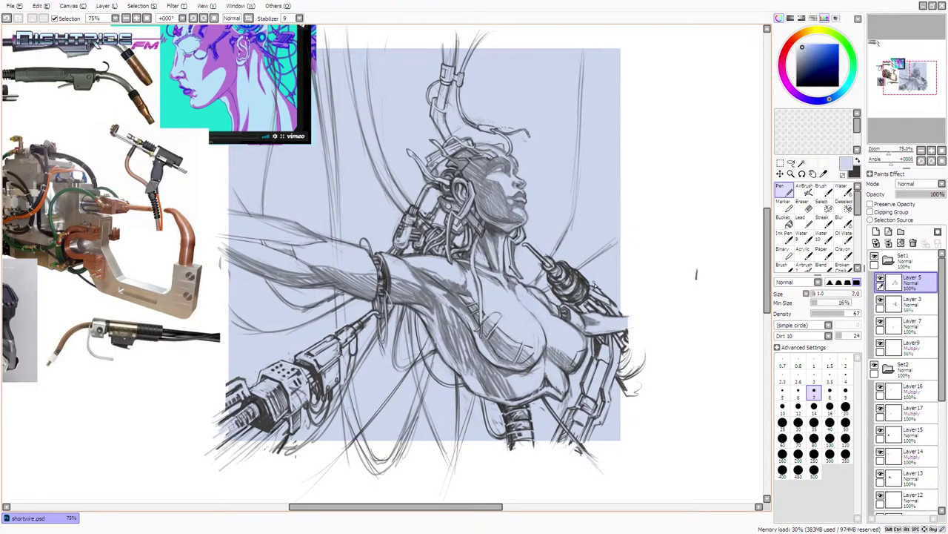
- Sharpen the joint between the shoulder cylinder and the upper forearm by alternating sampled dark and light blue strokes
left_click(595, 286, "alt")
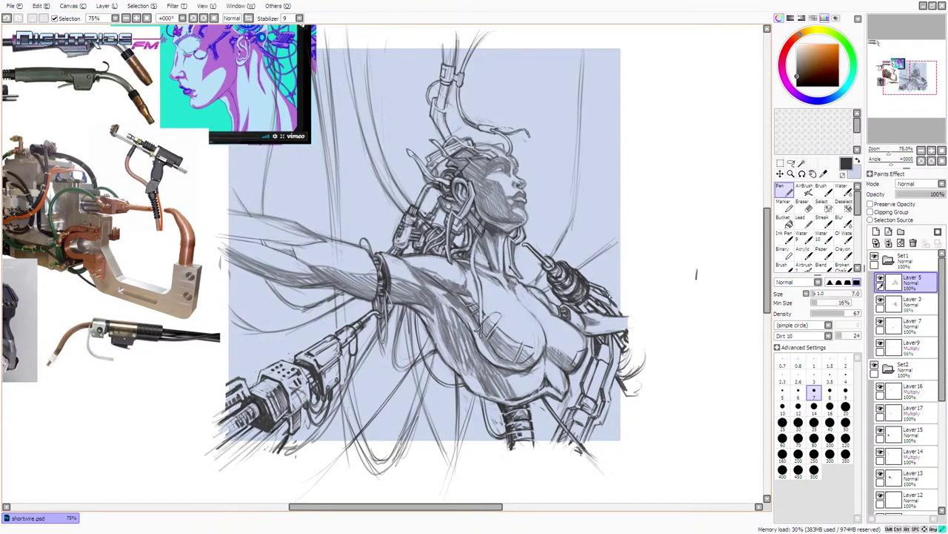
left_click(609, 295, "alt")
key("x")
left_click_drag(618, 316, 613, 308)
left_click(579, 305, "alt")
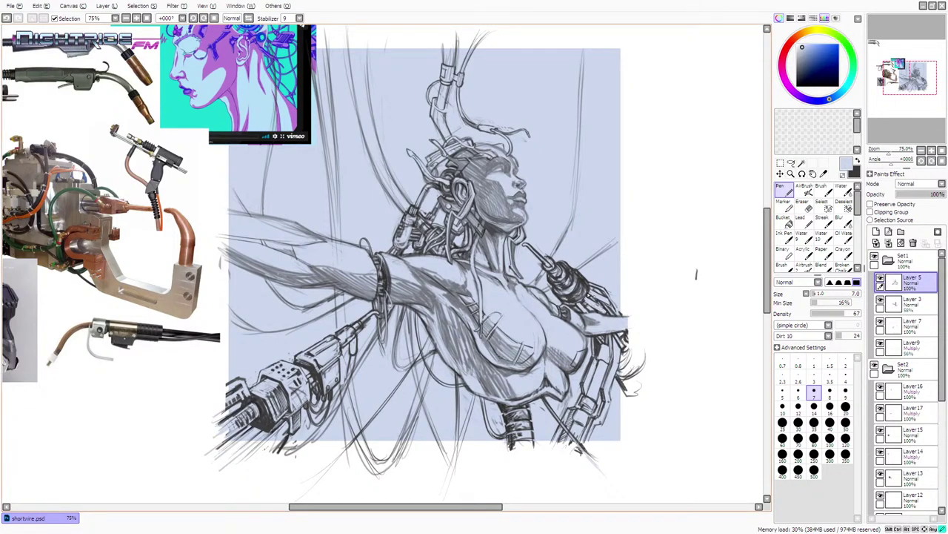
left_click(590, 290, "alt")
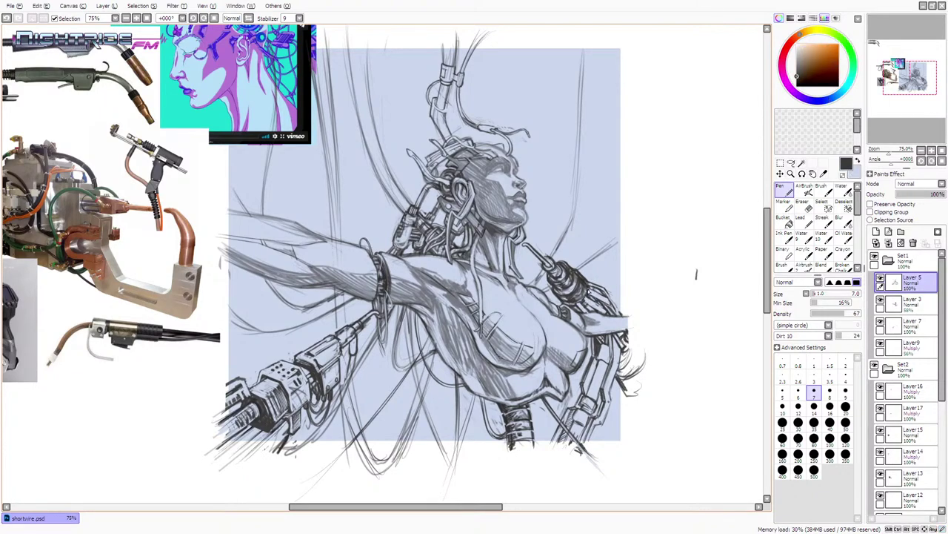
key("x")
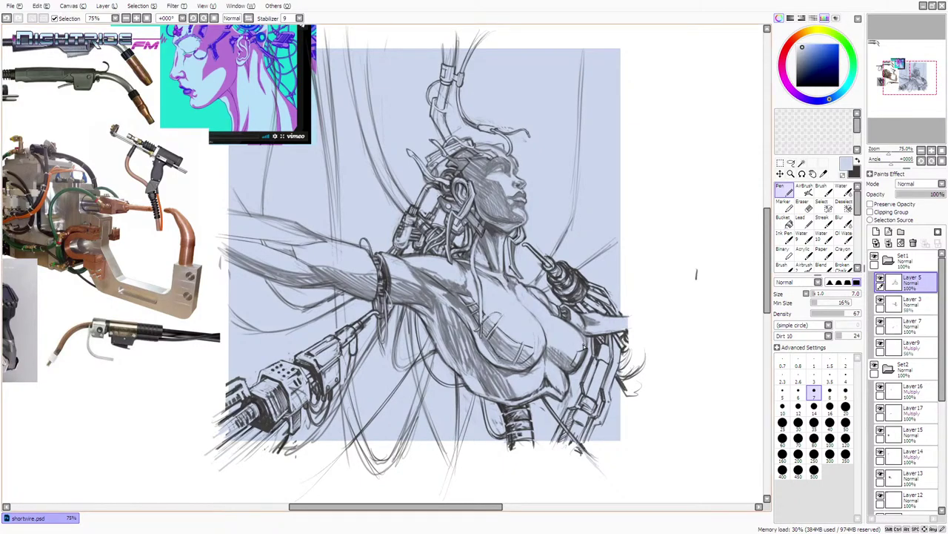
key("x")
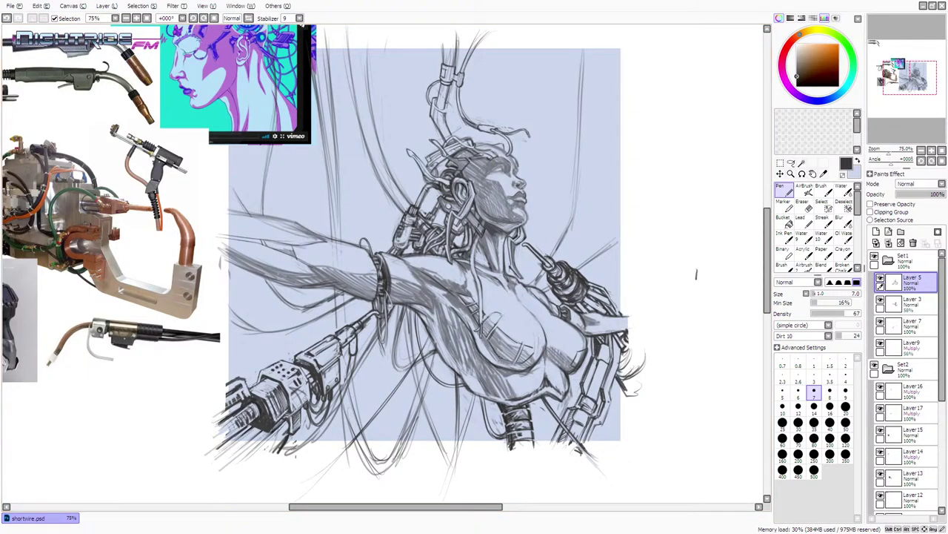
- Crop the canvas to a rectangular selection enclosing the reference images and the cyborg drawing
scroll(277, 227, "up", 2)
scroll(278, 227, "down", 5)
scroll(277, 228, "up", 1)
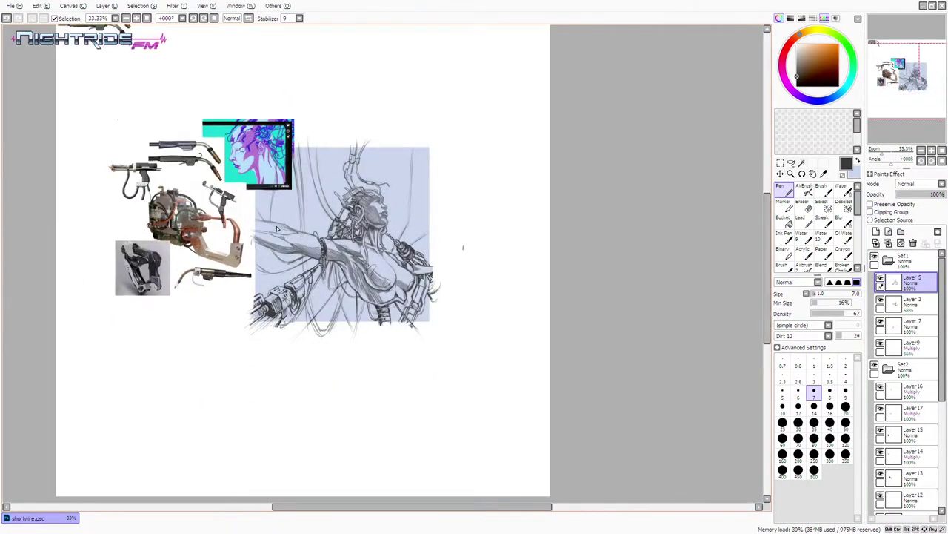
left_click(780, 163)
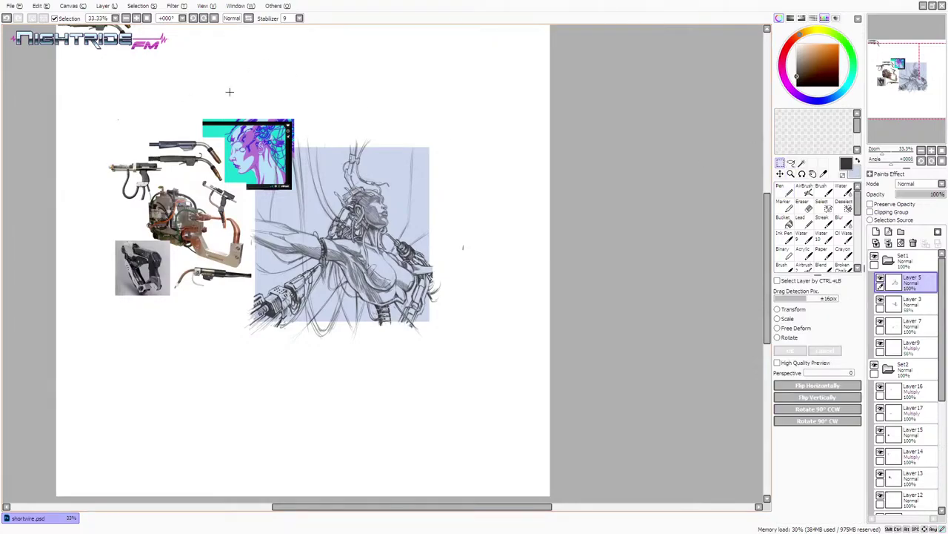
mouse_move(103, 112)
left_mouse_down()
mouse_move(328, 403)
mouse_move(445, 364)
mouse_move(449, 354)
left_mouse_up()
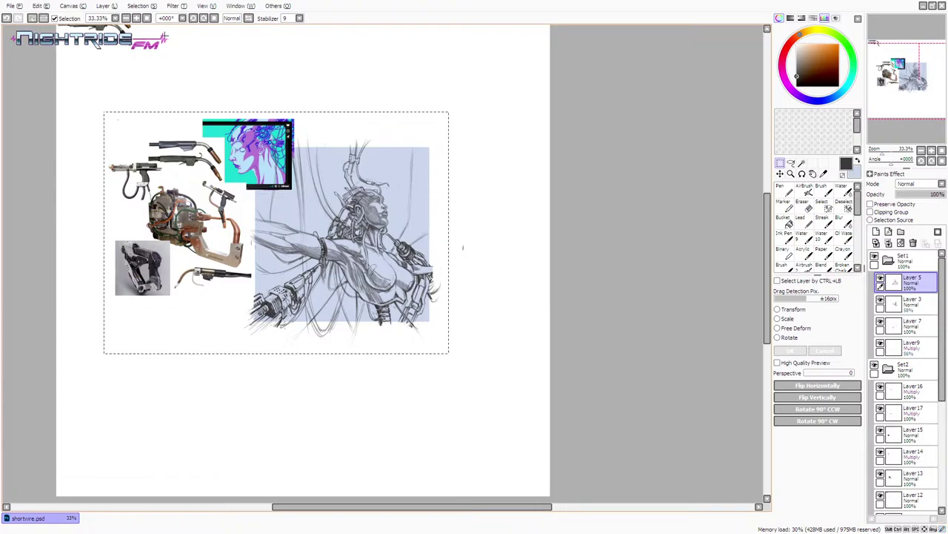
left_click(72, 6)
left_click(81, 41)
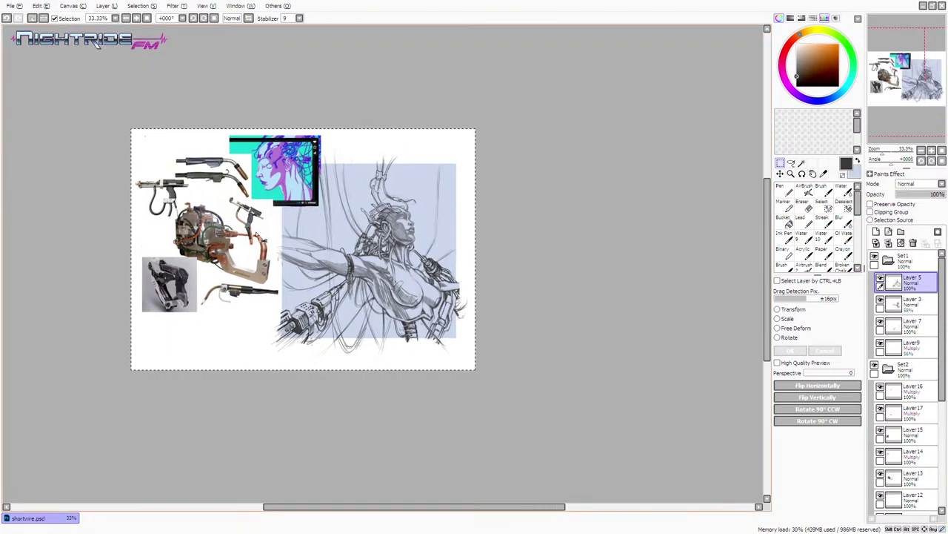
- Widen the navigator and layer panels, frame the figure at about 86% zoom, and reselect the Pen
scroll(257, 217, "down", 2)
scroll(257, 217, "up", 3)
scroll(257, 217, "up", 1)
left_click_drag(258, 217, 299, 229)
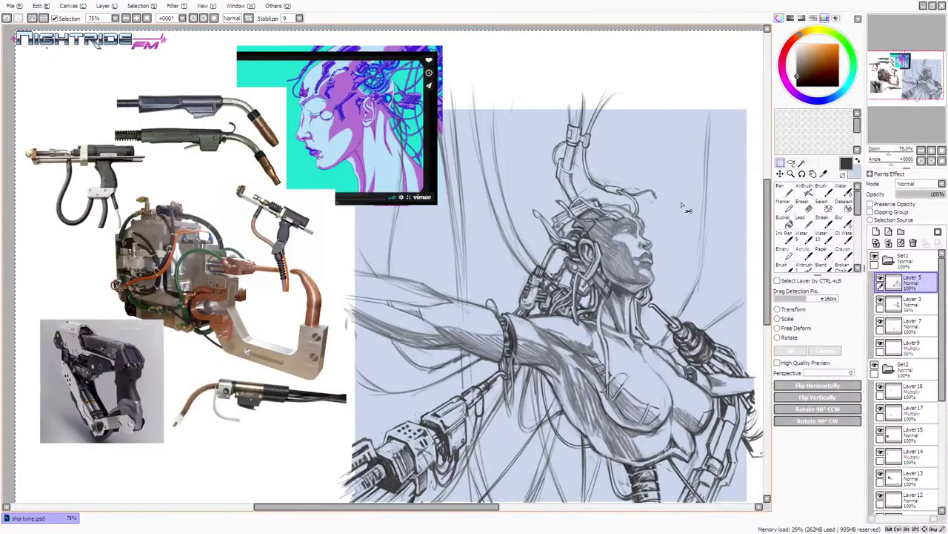
mouse_move(930, 78)
left_mouse_down()
mouse_move(923, 80)
mouse_move(943, 82)
mouse_move(932, 88)
left_mouse_up()
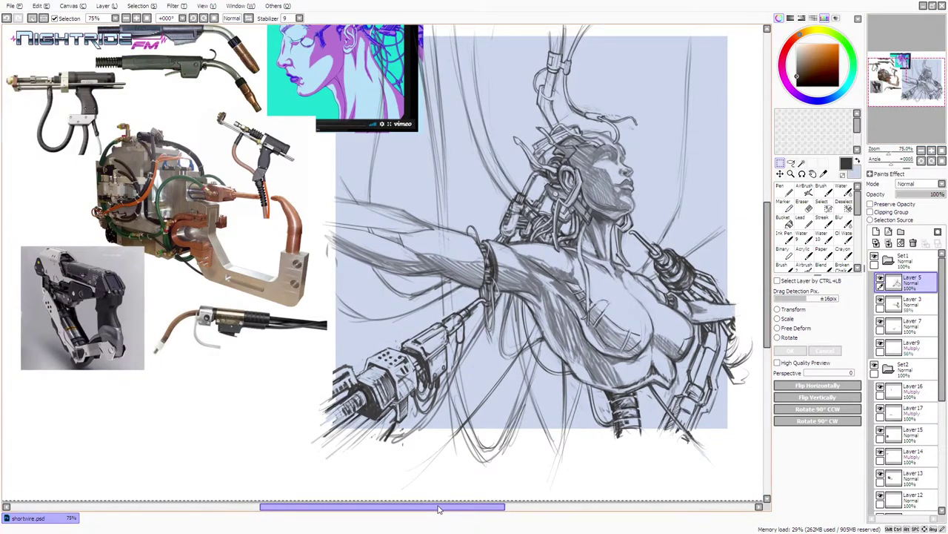
left_click_drag(438, 508, 458, 508)
left_click_drag(866, 89, 761, 93)
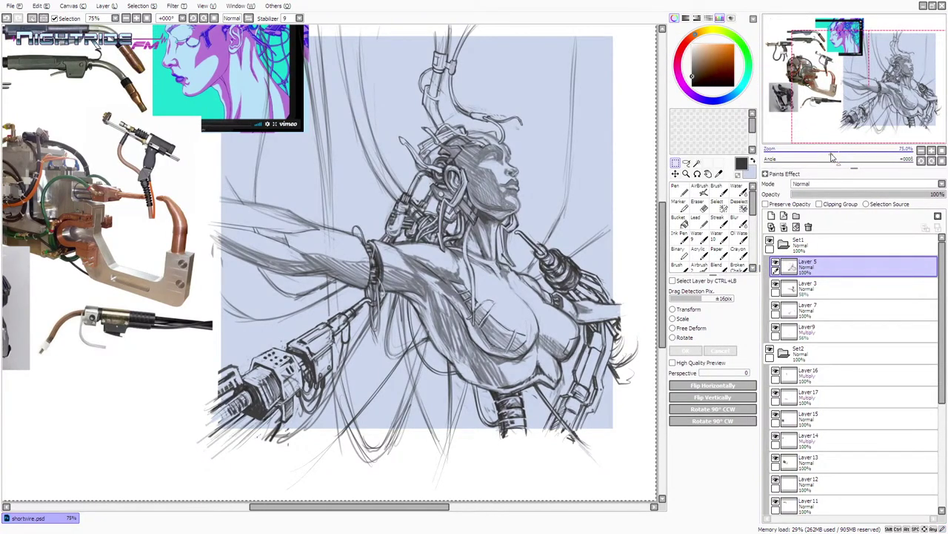
left_click_drag(831, 154, 829, 156)
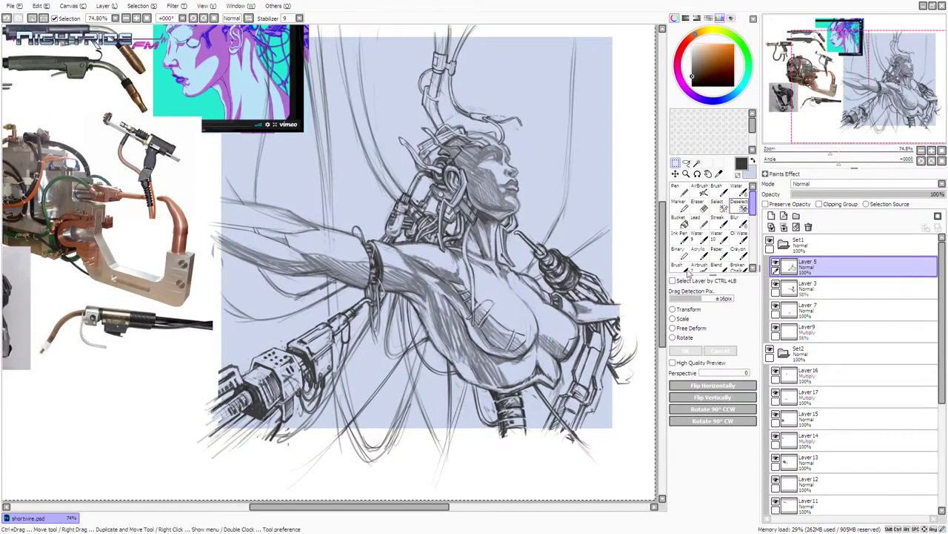
left_click_drag(389, 508, 369, 509)
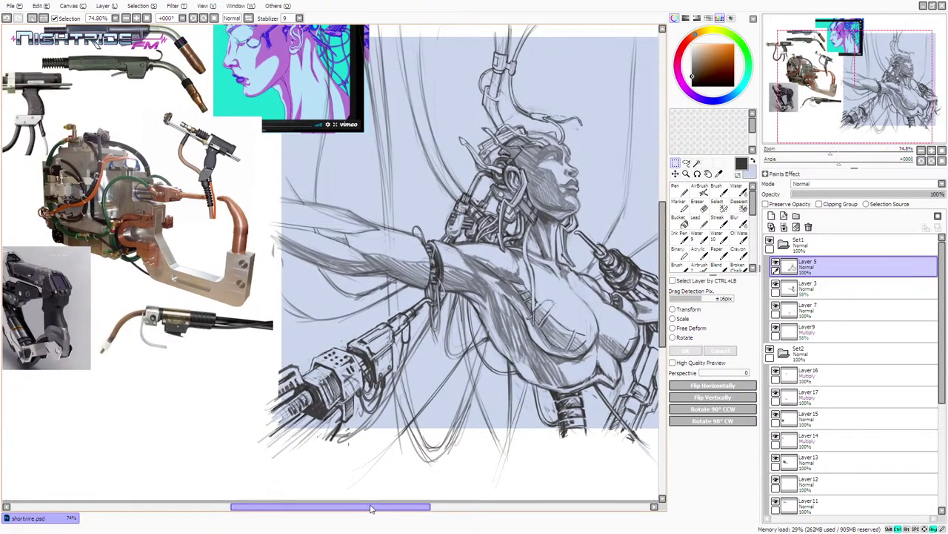
mouse_move(831, 157)
left_mouse_down()
mouse_move(822, 159)
mouse_move(837, 158)
left_mouse_up()
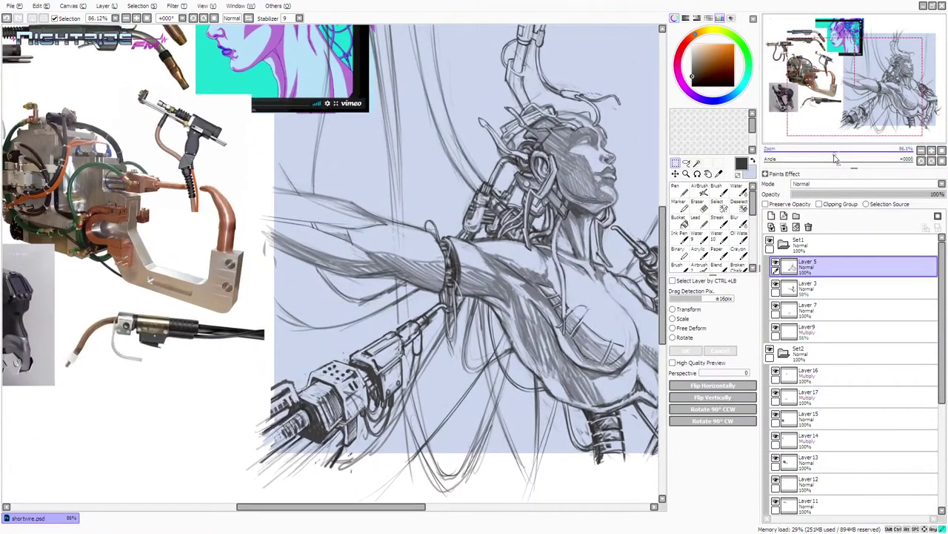
left_click_drag(386, 511, 420, 510)
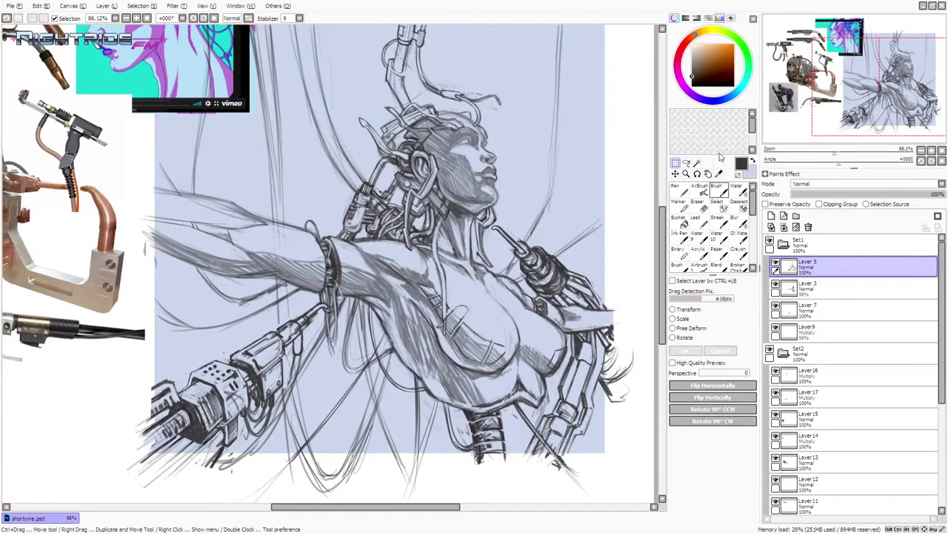
left_click(679, 191)
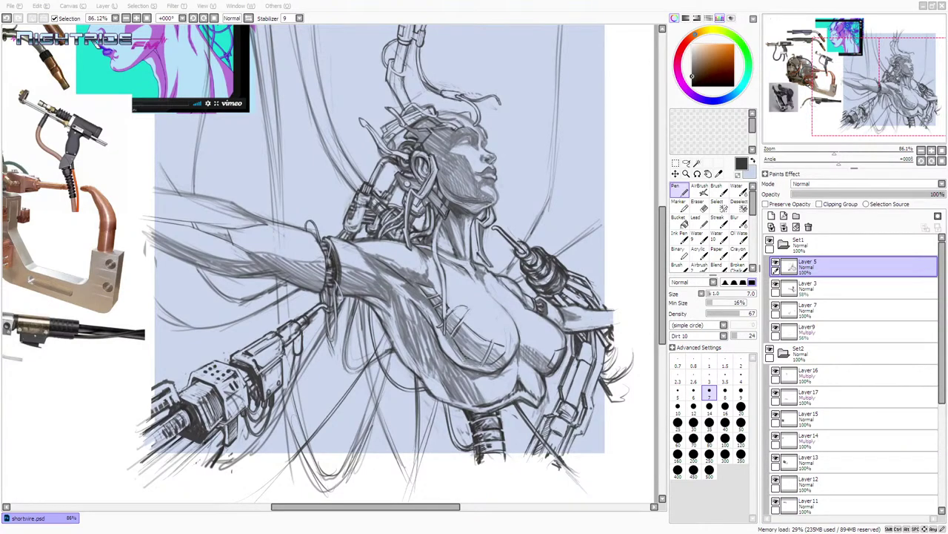
left_click(384, 5)
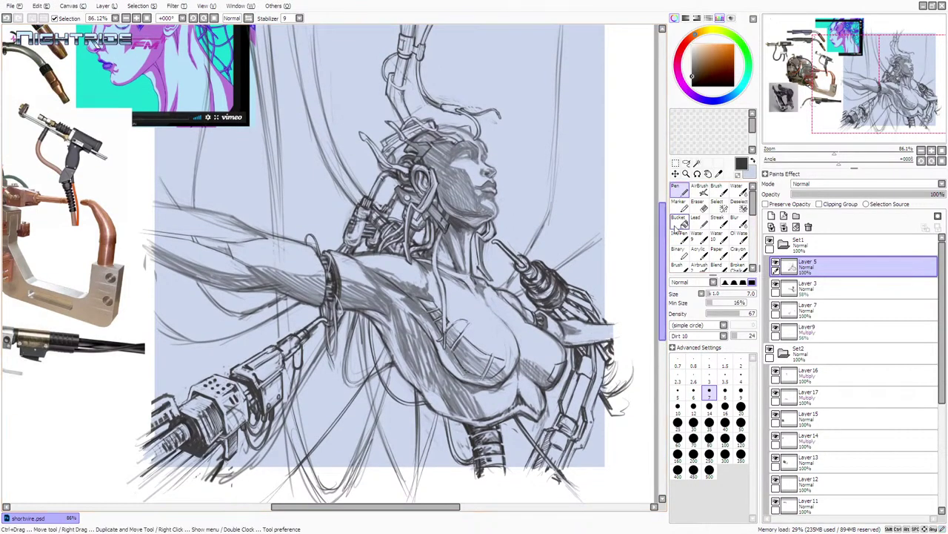
- Move the purple portrait reference on Layer 6 beneath the welding-tool references, scale it down slightly and adjust its placement
scroll(945, 356, "down", 5)
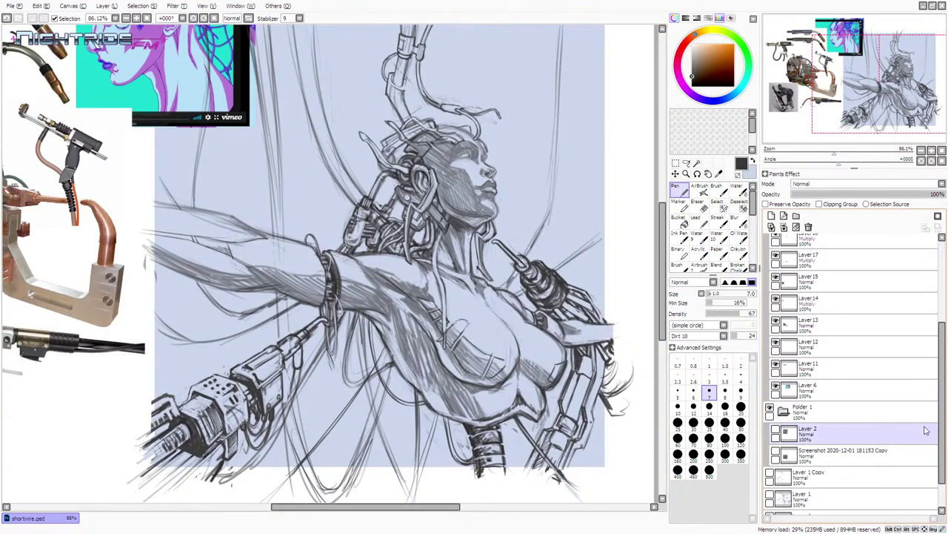
left_click(852, 387)
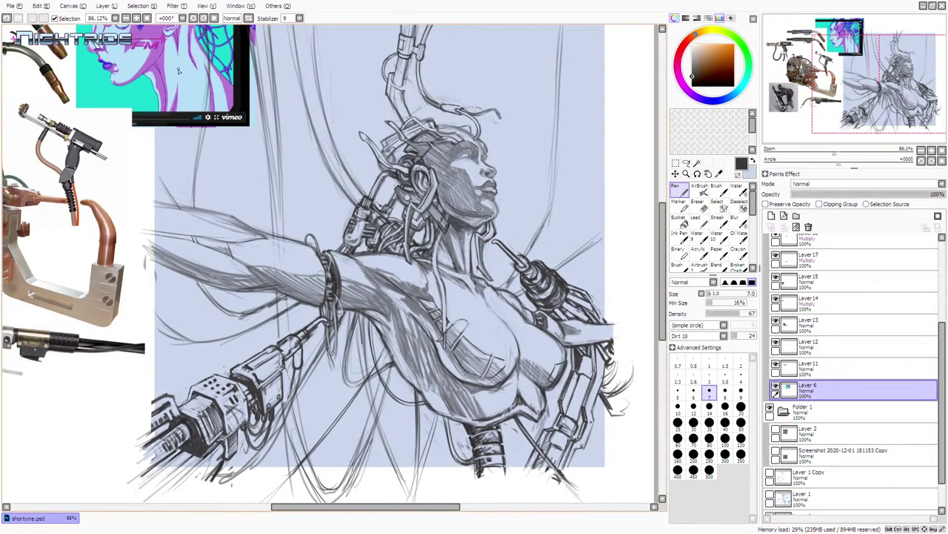
left_click(675, 173)
mouse_move(223, 81)
left_mouse_down()
mouse_move(231, 95)
mouse_move(630, 164)
mouse_move(381, 213)
mouse_move(387, 153)
mouse_move(250, 308)
mouse_move(202, 433)
mouse_move(148, 459)
mouse_move(107, 498)
mouse_move(128, 490)
left_mouse_up()
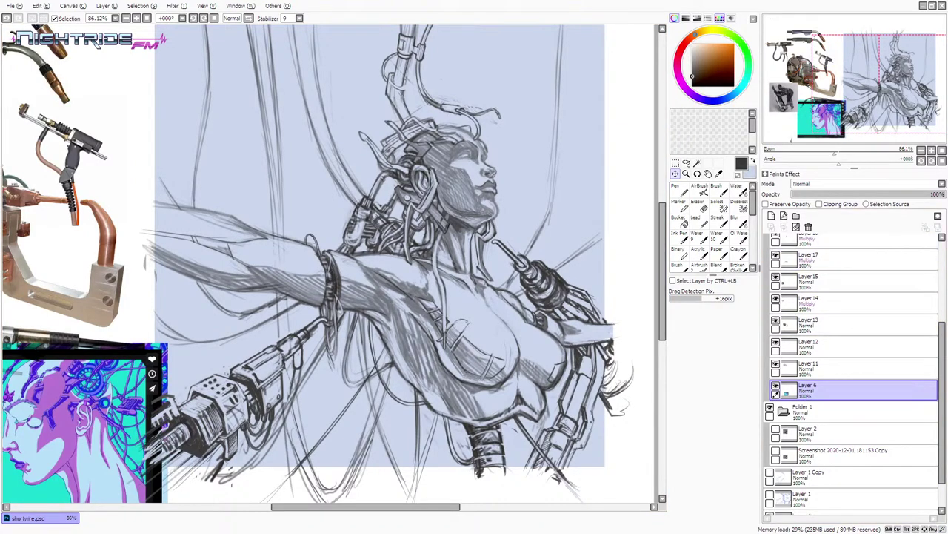
key("ctrl+t")
left_click_drag(167, 342, 138, 371)
left_click_drag(115, 400, 145, 379)
key("Return")
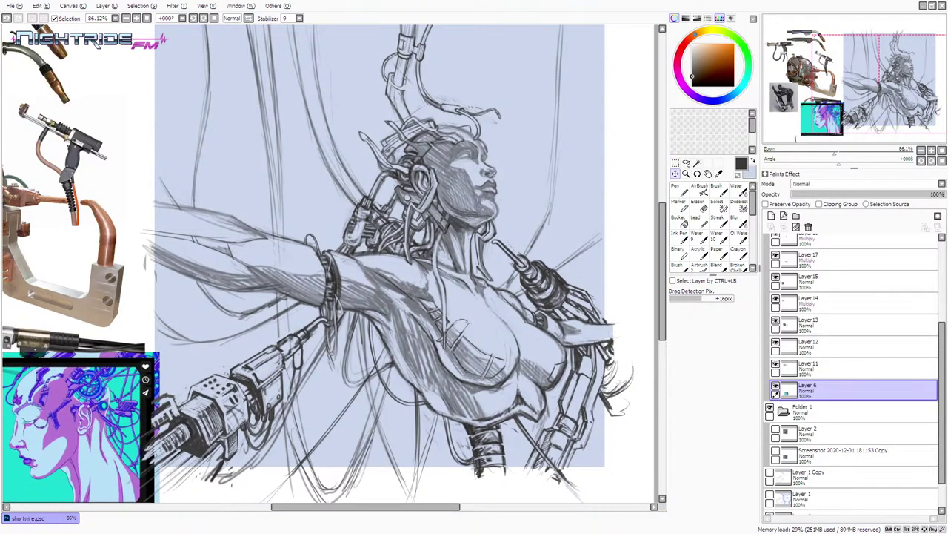
left_click_drag(943, 357, 944, 276)
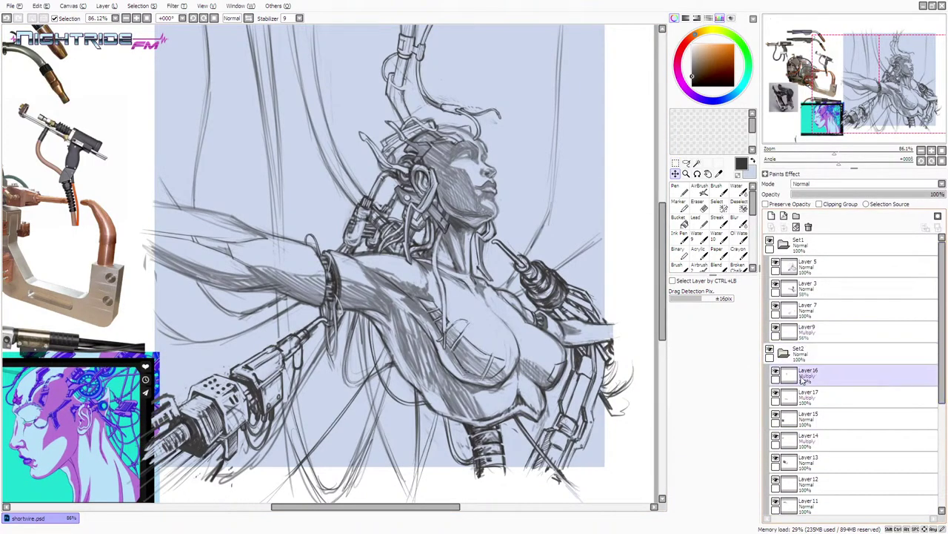
- Select Layer 5 and rework the lower end of the mechanical connector above the head with dark grey and light blue Pen strokes
left_click(808, 265)
left_click(775, 262)
left_click(775, 263)
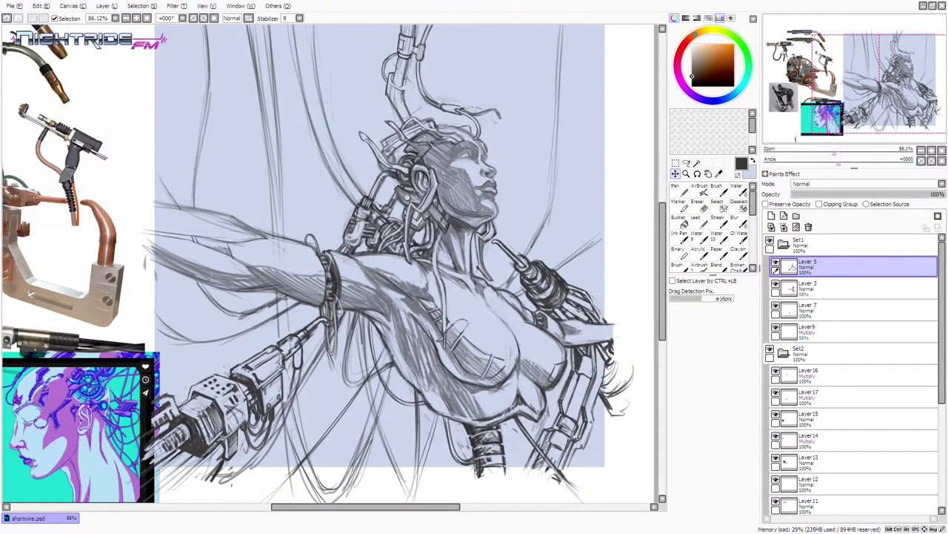
left_click(683, 186)
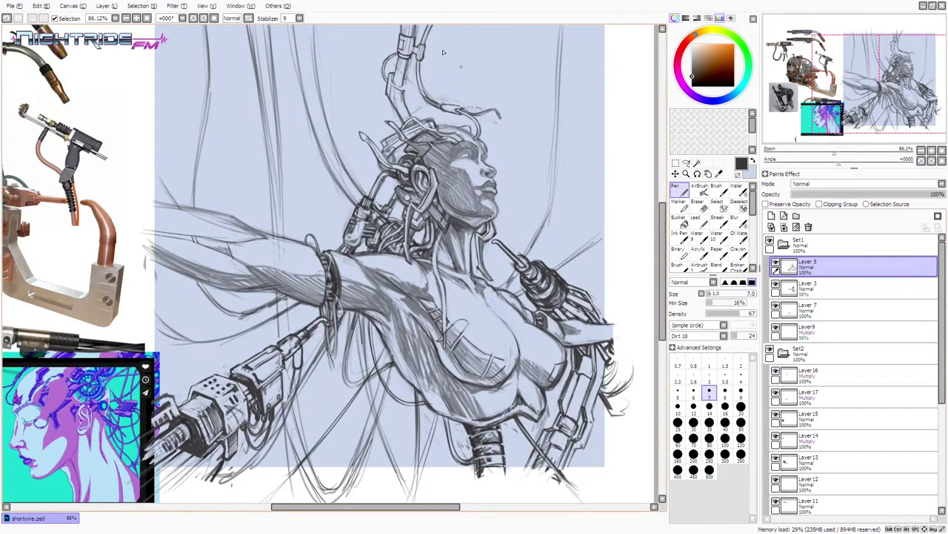
key("ctrl+z")
left_click_drag(390, 91, 402, 99)
left_click(382, 93, "alt")
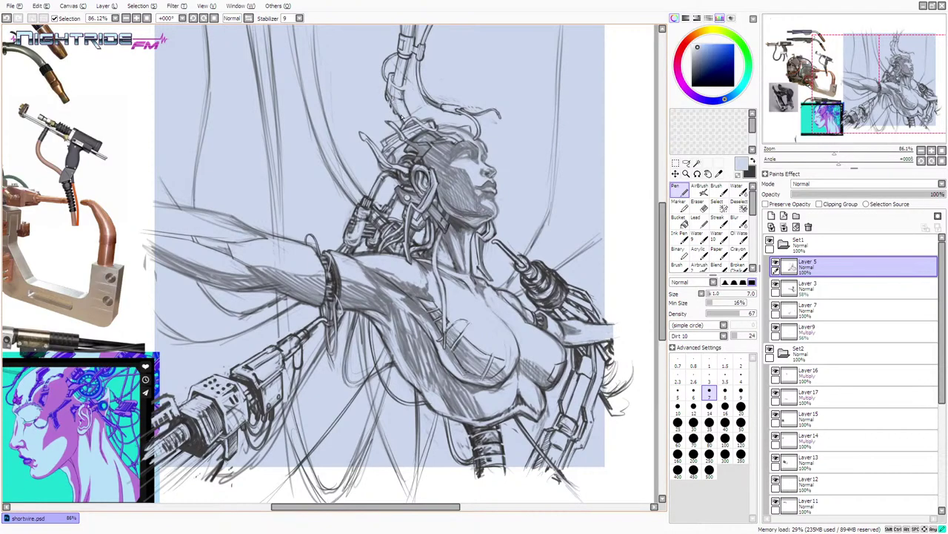
left_click_drag(406, 96, 404, 107)
left_click(389, 98, "alt")
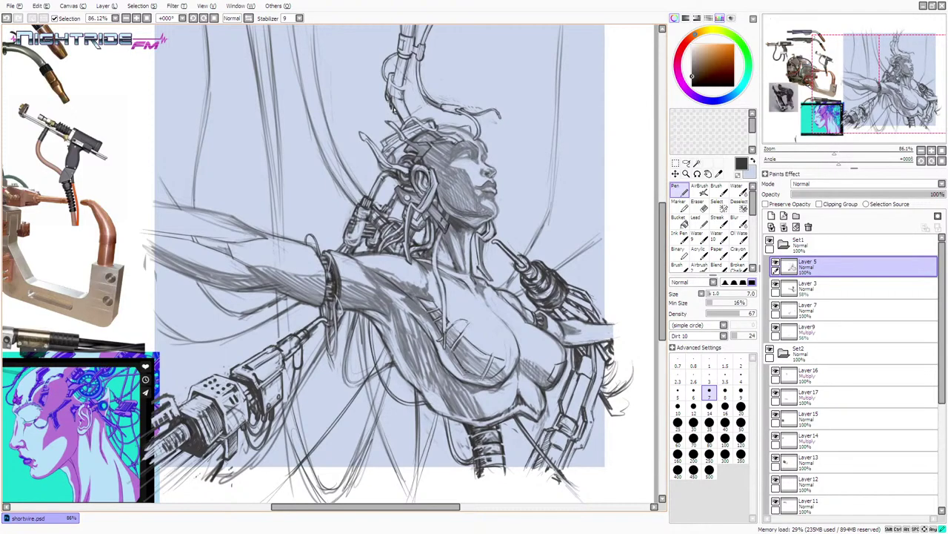
- Sharpen the jagged tip and side edges of the connector above the head, alternating dark grey and light blue strokes
key("x")
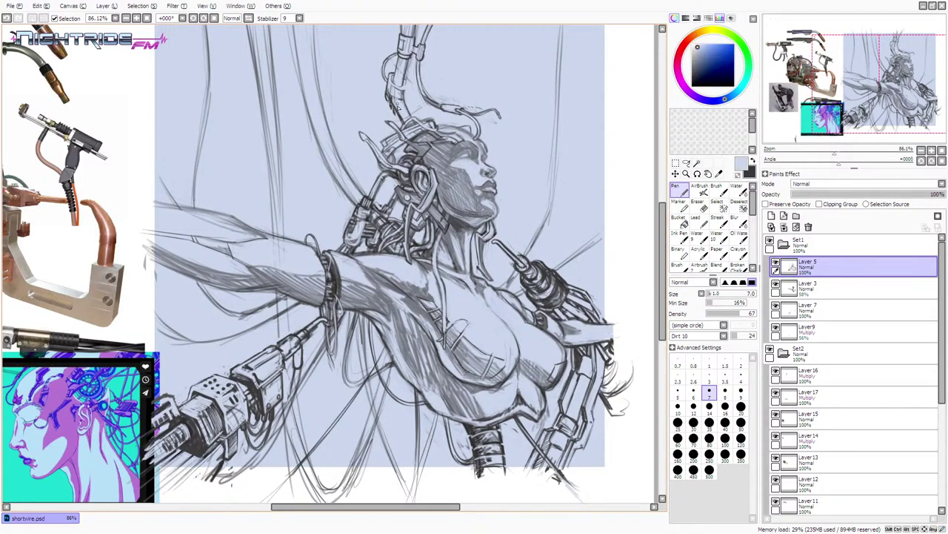
key("x")
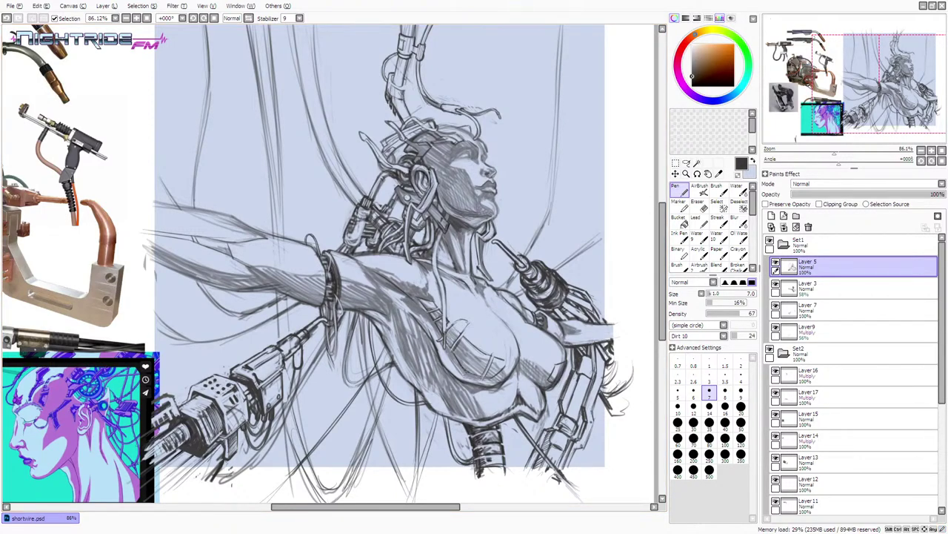
key("x")
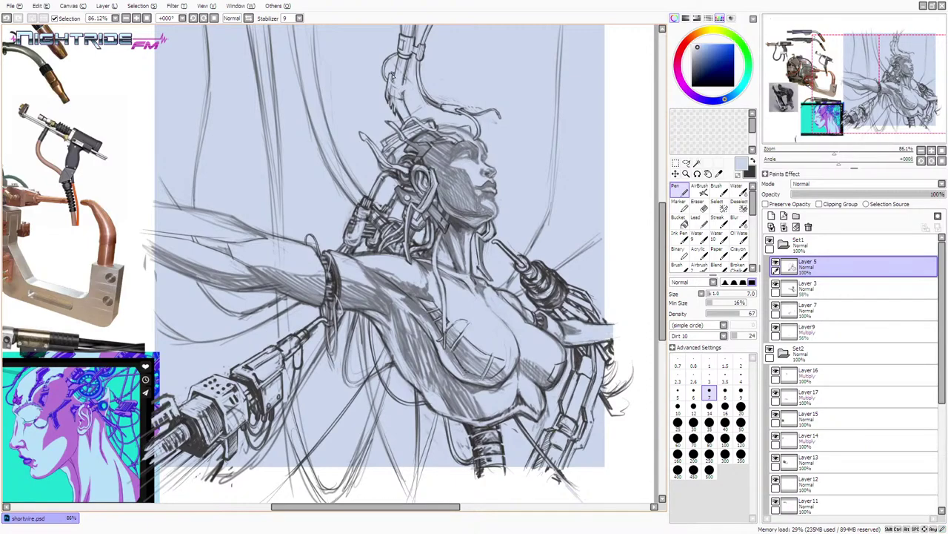
left_click(400, 77, "alt")
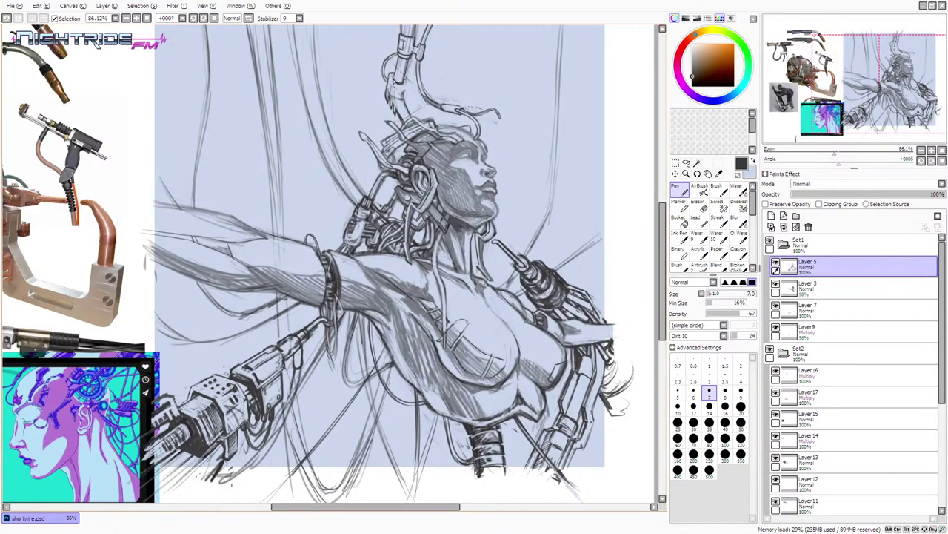
left_click(400, 83, "alt")
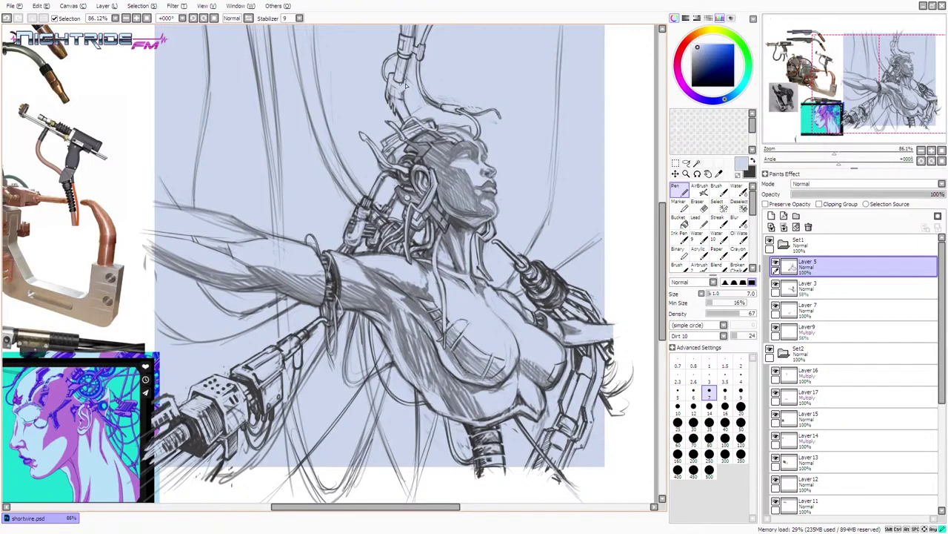
left_click(406, 80, "alt")
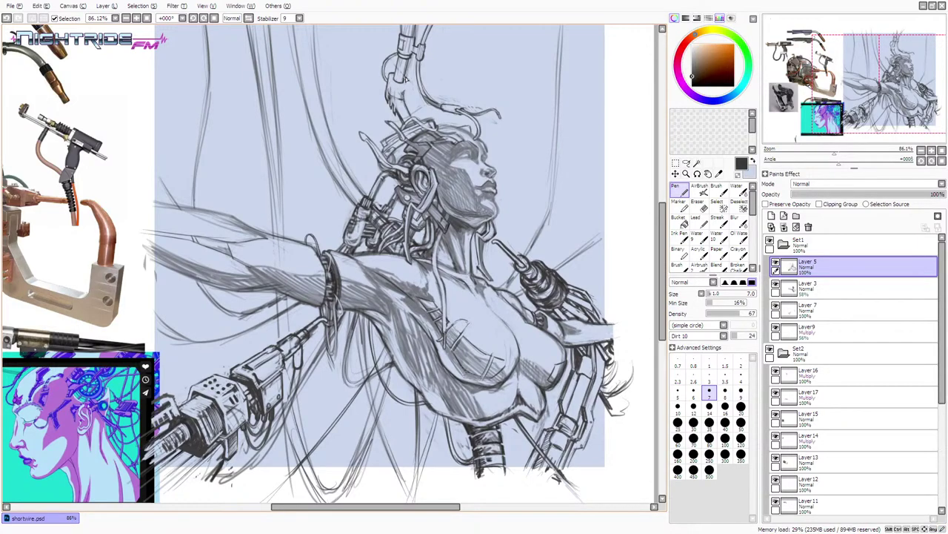
left_click(407, 80, "alt")
left_click(397, 98, "alt")
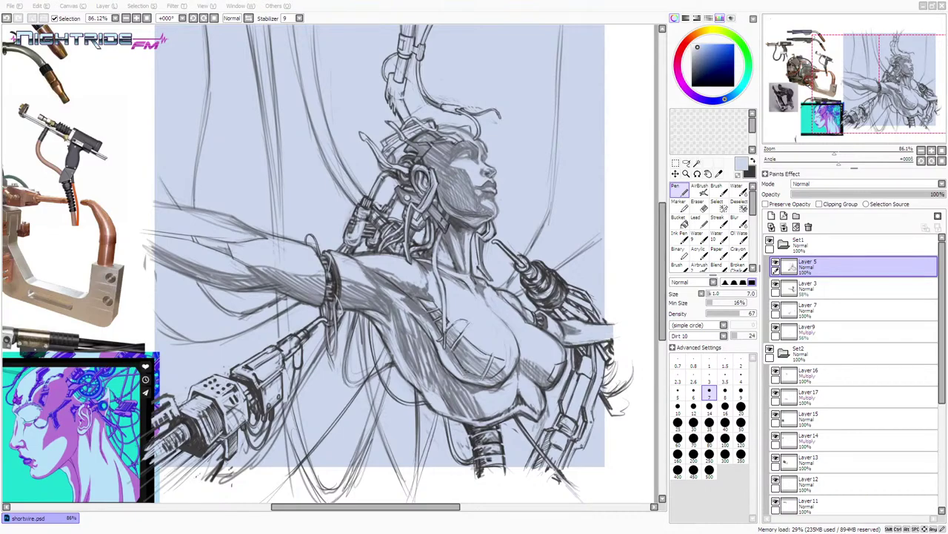
left_click(343, 5)
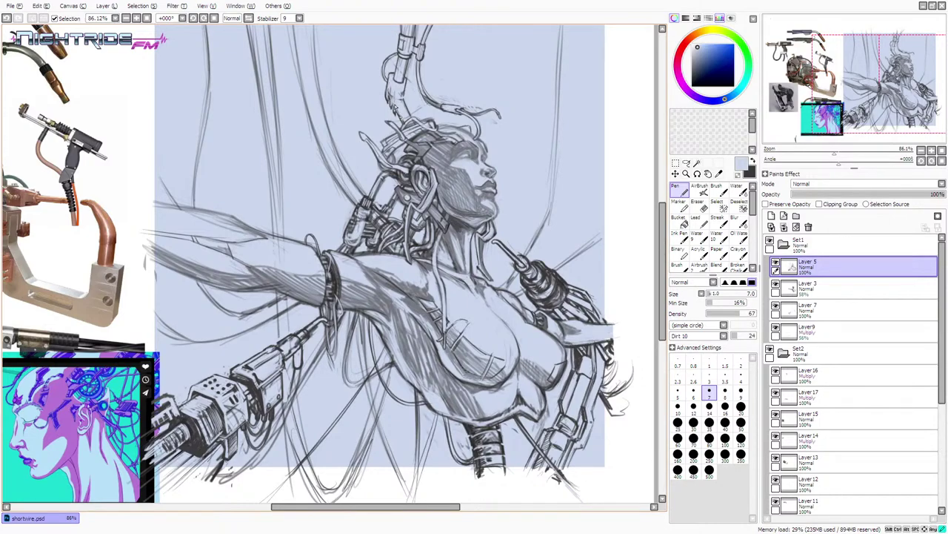
left_click(397, 96, "alt")
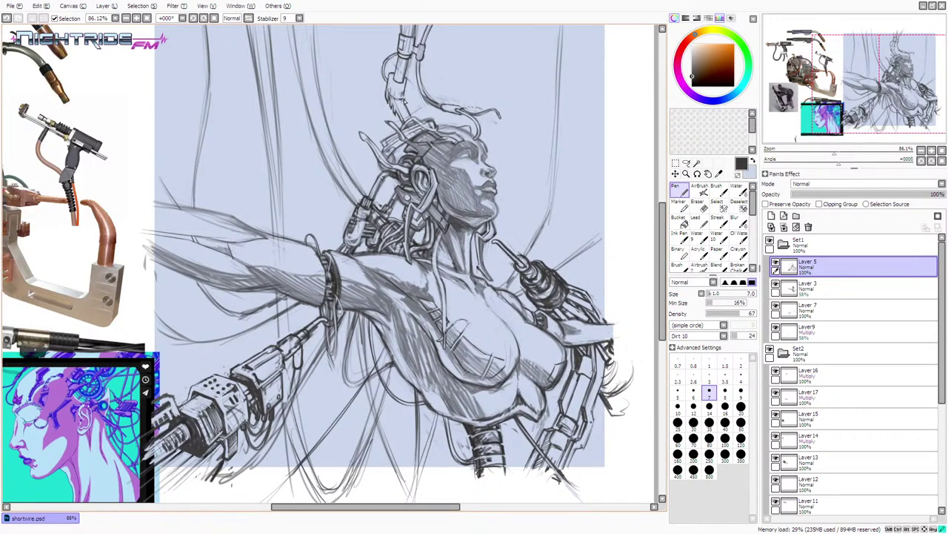
left_click_drag(406, 93, 414, 69)
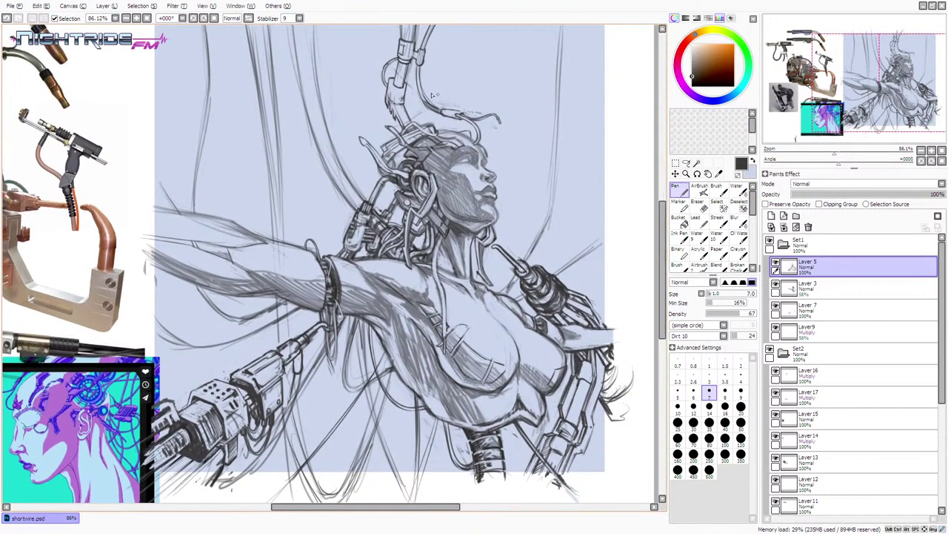
- Clean up the thin cable curving from the connector over the forehead and define its end piece with dark and light strokes
left_click(425, 95, "alt")
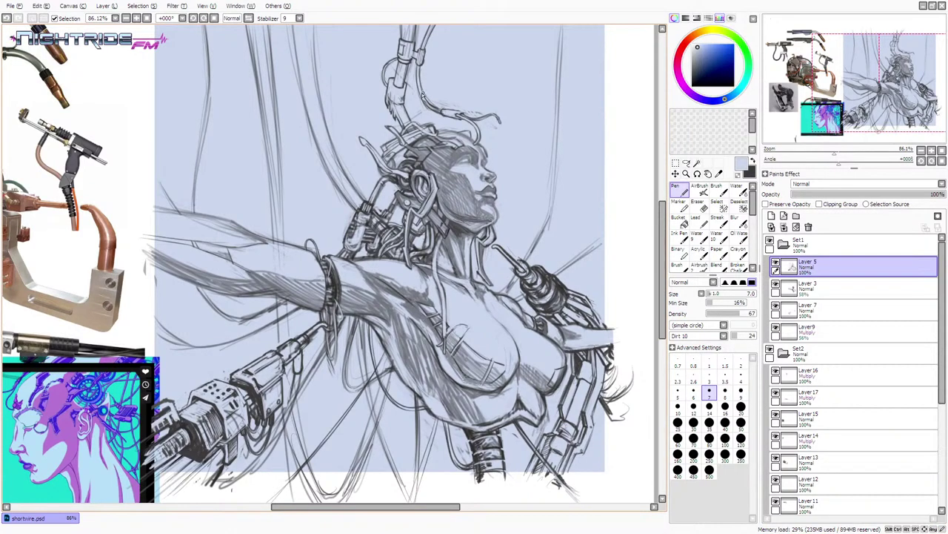
left_click_drag(422, 95, 437, 111)
key("ctrl+z")
key("x")
key("ctrl+z")
key("x")
left_click(432, 96, "alt")
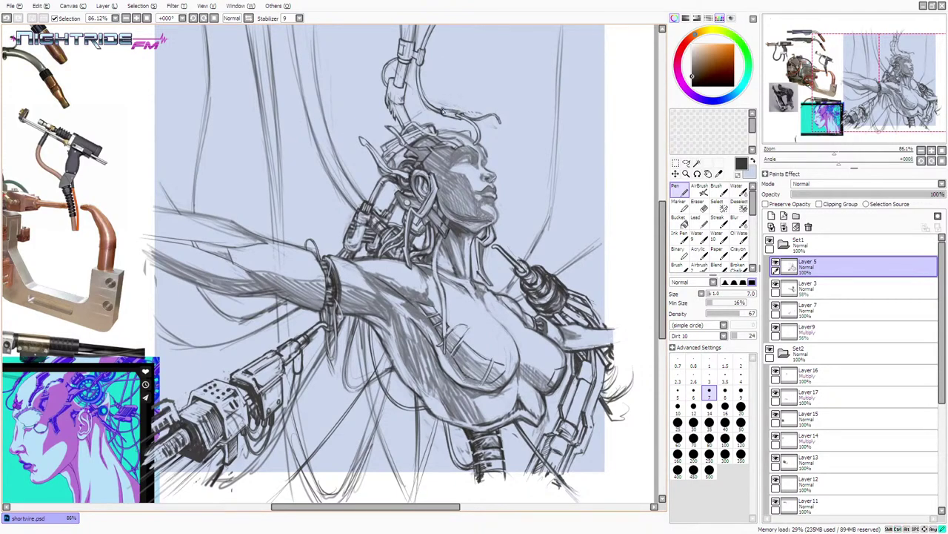
left_click(443, 111, "alt")
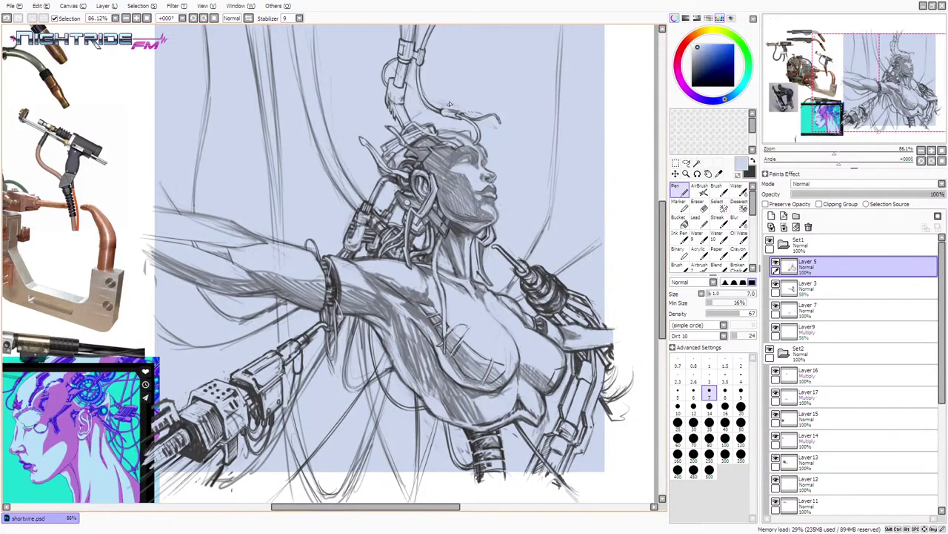
left_click(441, 109, "alt")
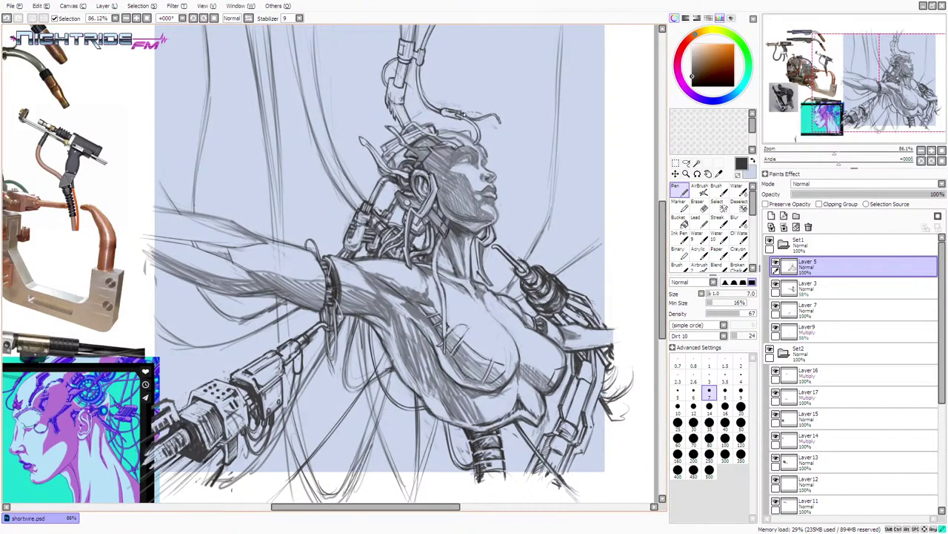
key("x")
left_click(464, 116)
key("x")
- Compare the cyborg details with the underlying figure by toggling the visibility of Layer 3 and Layer 5
left_click(775, 286)
left_click(775, 284)
left_click(775, 263)
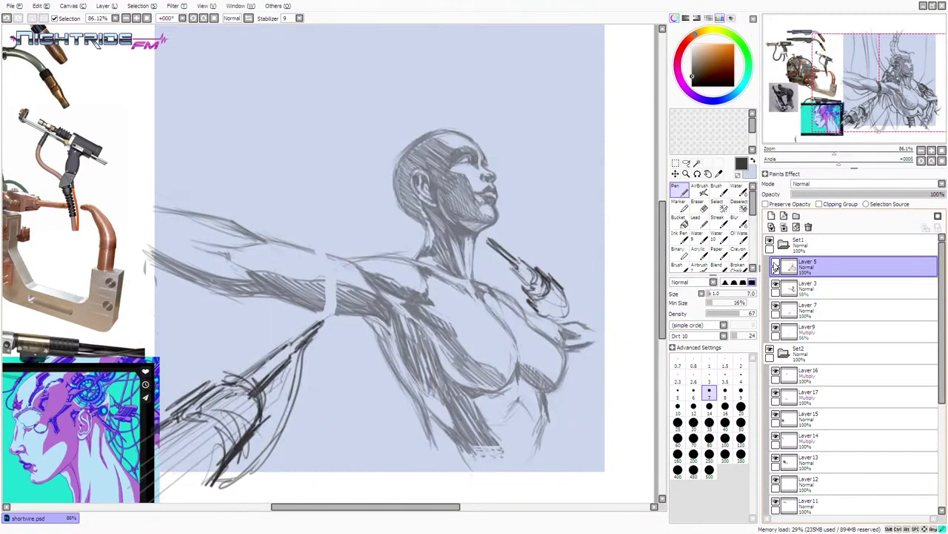
left_click(775, 263)
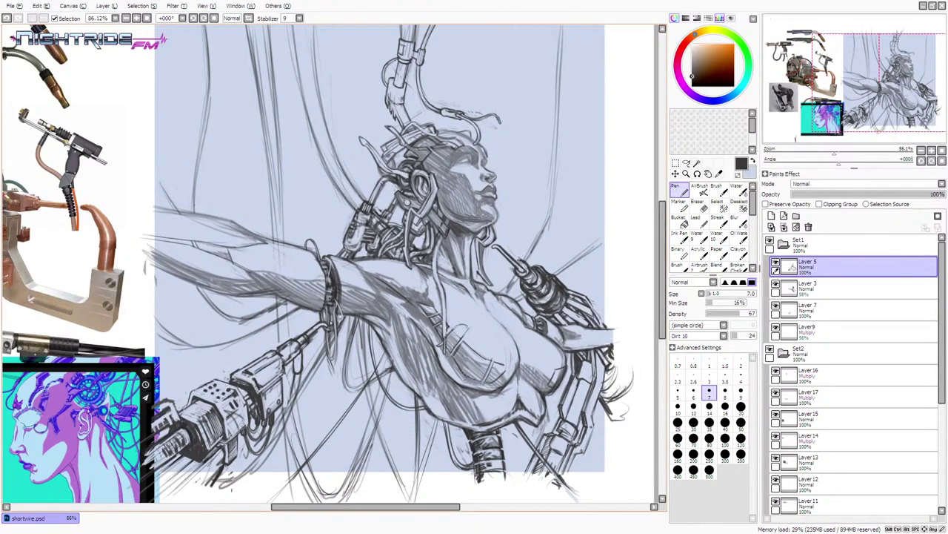
- Refine the loop hanging from the armband and the underside of the upper arm, alternating light blue and dark grey strokes
left_click(332, 363, "alt")
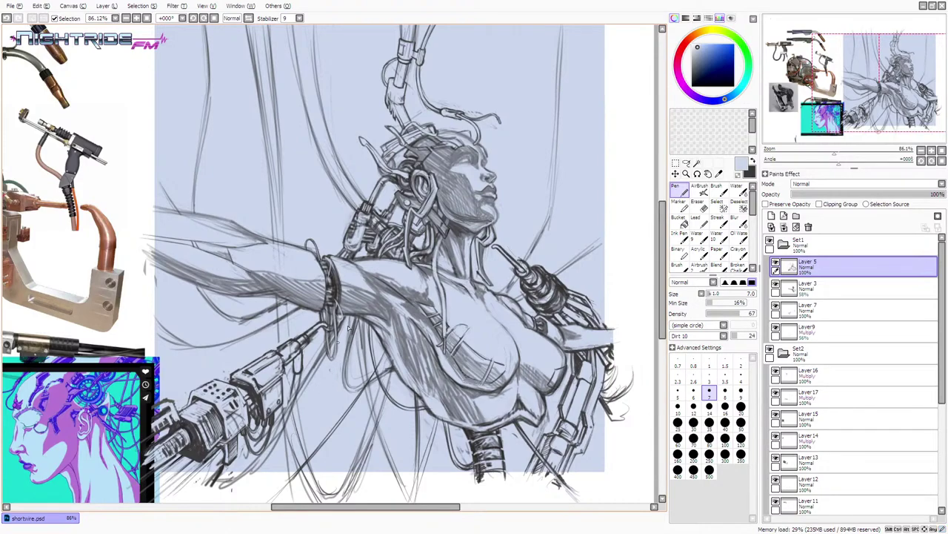
key("ctrl+z")
left_click(335, 280, "alt")
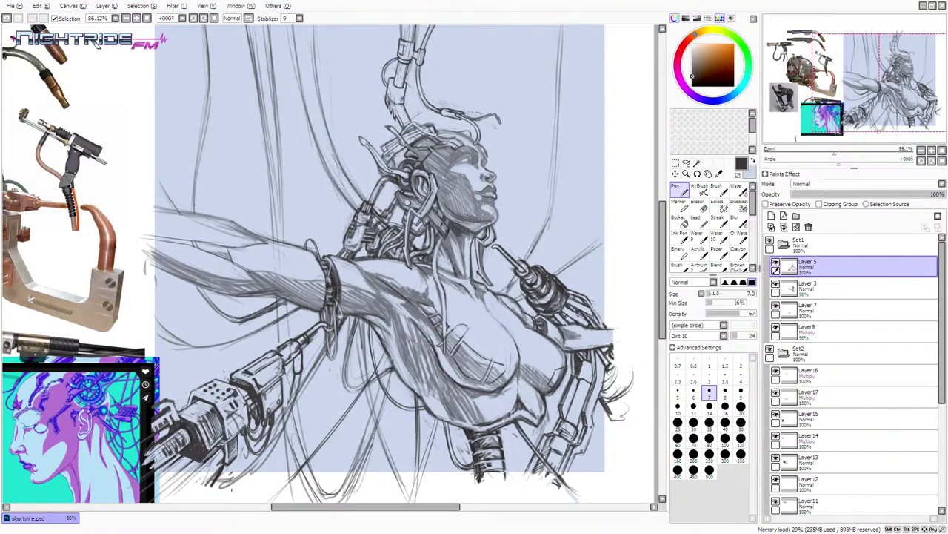
key("x")
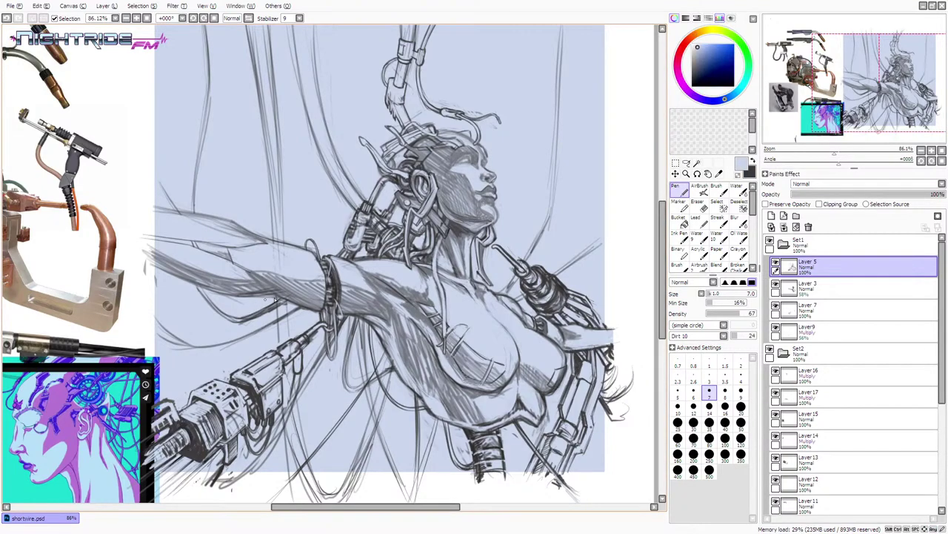
key("x")
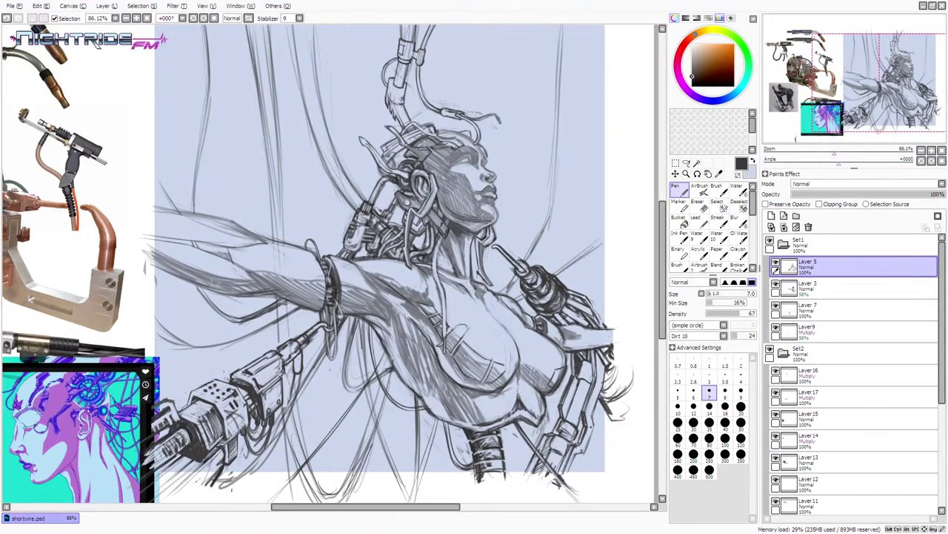
key("x")
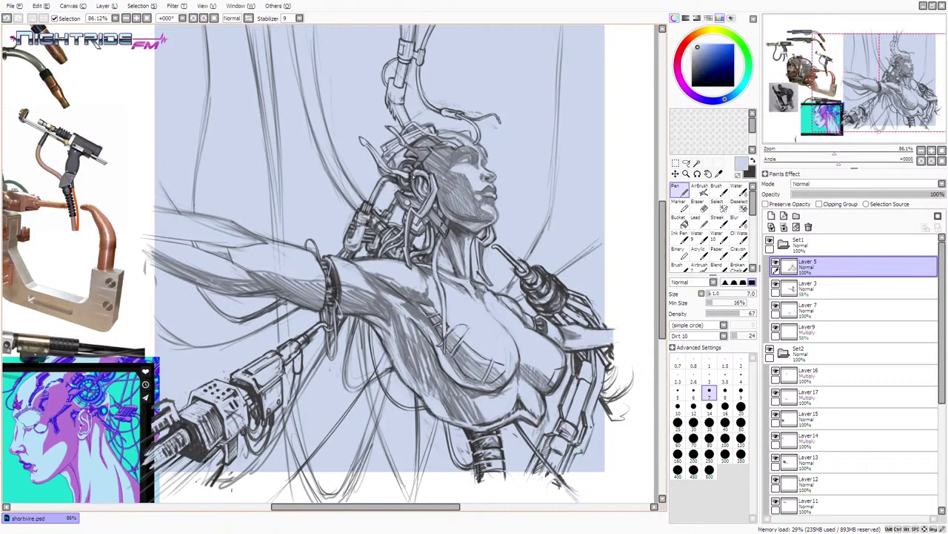
- Try a short dark stroke among the head cables beside the ear and undo it
key("x")
left_click_drag(411, 178, 413, 187)
key("x")
key("ctrl+z")
key("ctrl+z")
- Rework the forehead contour below the hairline with short Pen strokes, undoing the unwanted ones
left_click_drag(483, 145, 482, 144)
left_click_drag(484, 142, 484, 148)
left_click(476, 142, "alt")
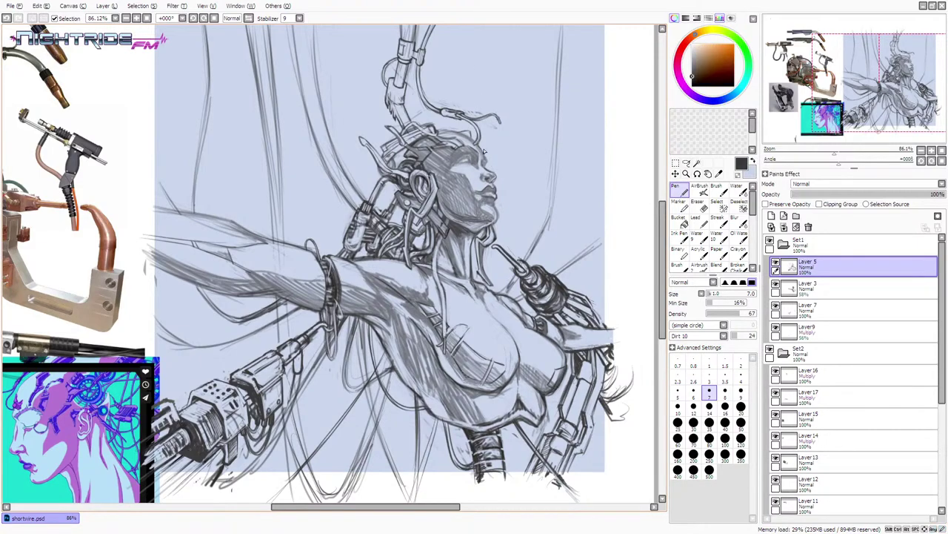
key("ctrl+z")
left_click_drag(482, 146, 487, 162)
key("ctrl+z")
- Try extra contour strokes across the top of the head, the brow and the cheek beside the nose, undoing them
left_click_drag(435, 134, 468, 139)
key("ctrl+z")
key("ctrl+z")
left_click_drag(476, 144, 478, 148)
key("ctrl+z")
key("ctrl+z")
left_click_drag(483, 177, 486, 186)
key("ctrl+z")
key("ctrl+z")
key("ctrl+z")
left_click_drag(481, 176, 481, 194)
key("ctrl+z")
- Check the face against the base figure by toggling Layer 5, and refine the nose and lip profile with alternating dark and light strokes
left_click(775, 264)
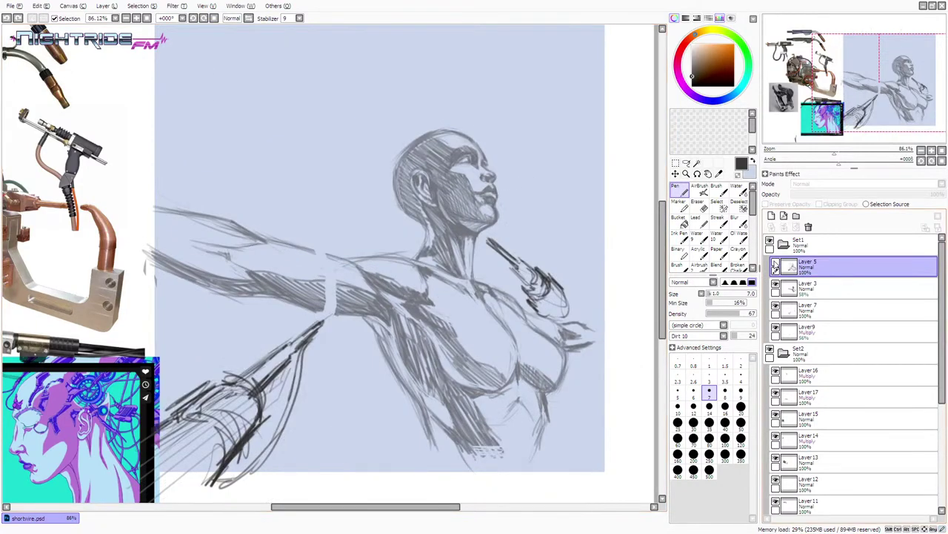
left_click(775, 265)
key("x")
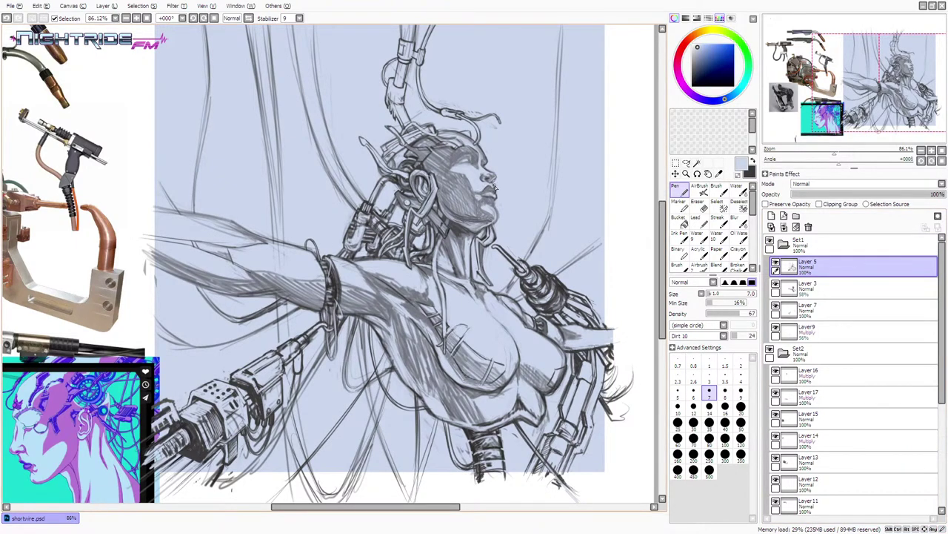
key("x")
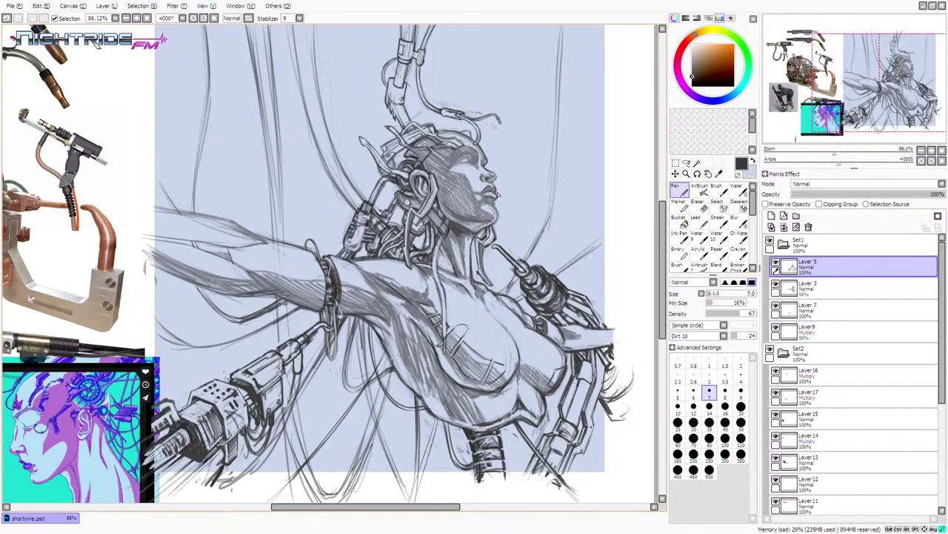
key("x")
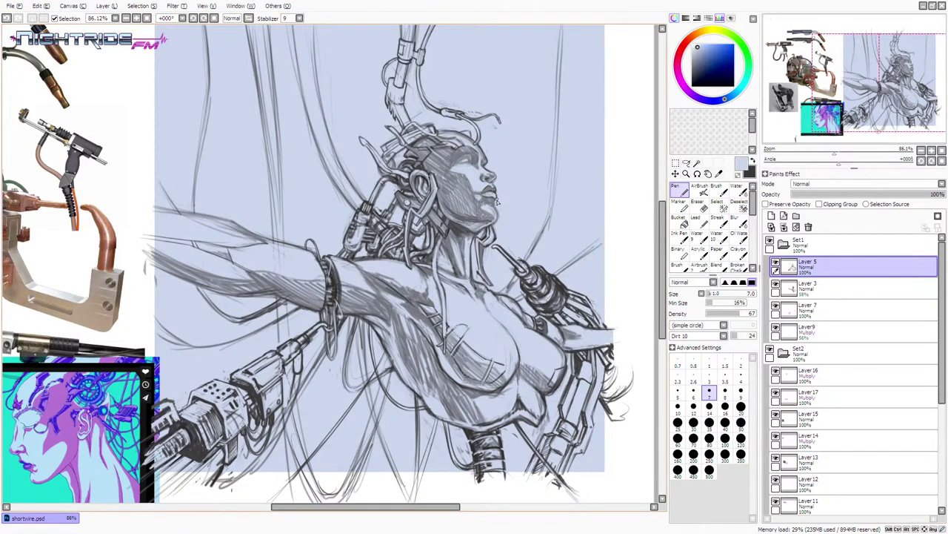
key("x")
key("x")
key("x")
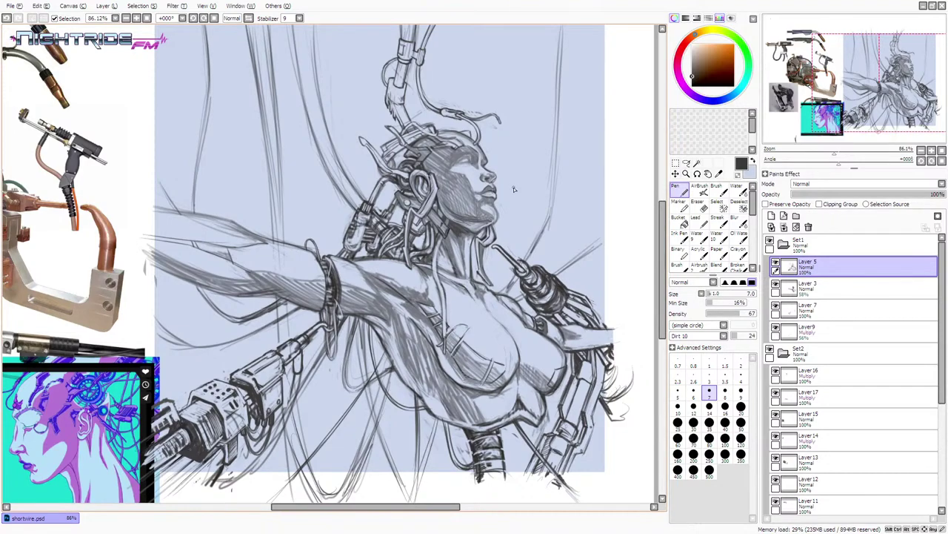
- Redefine the jawline and the underside of the chin with Pen strokes, undoing the unwanted ones
left_click_drag(467, 227, 486, 228)
key("ctrl+z")
mouse_move(470, 228)
left_mouse_down()
mouse_move(488, 227)
mouse_move(467, 228)
mouse_move(485, 230)
mouse_move(474, 240)
mouse_move(499, 211)
left_mouse_up()
key("ctrl+z")
key("x")
key("ctrl+z")
key("ctrl+z")
key("ctrl+z")
key("ctrl+z")
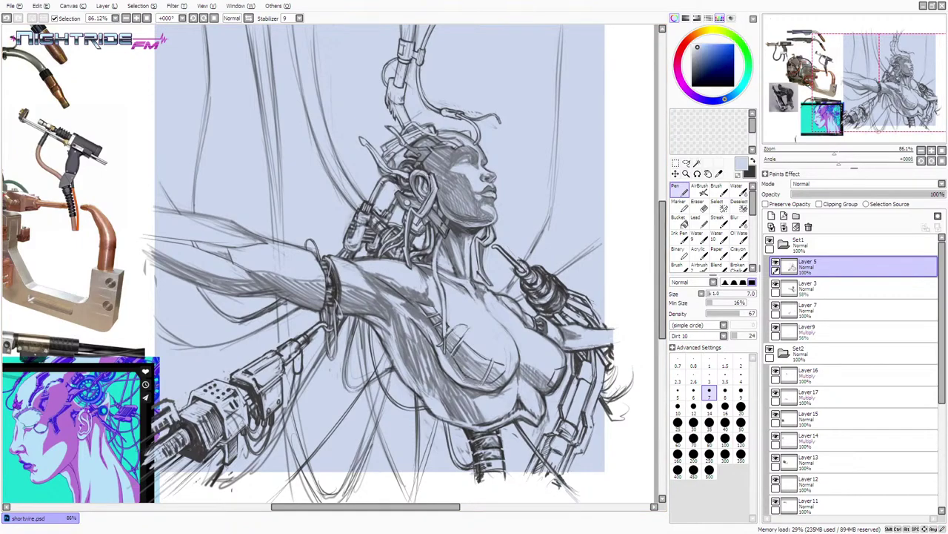
- Refine the neck lines between the jaw and the collarbone with sampled dark grey and light blue strokes
left_click(504, 202, "alt")
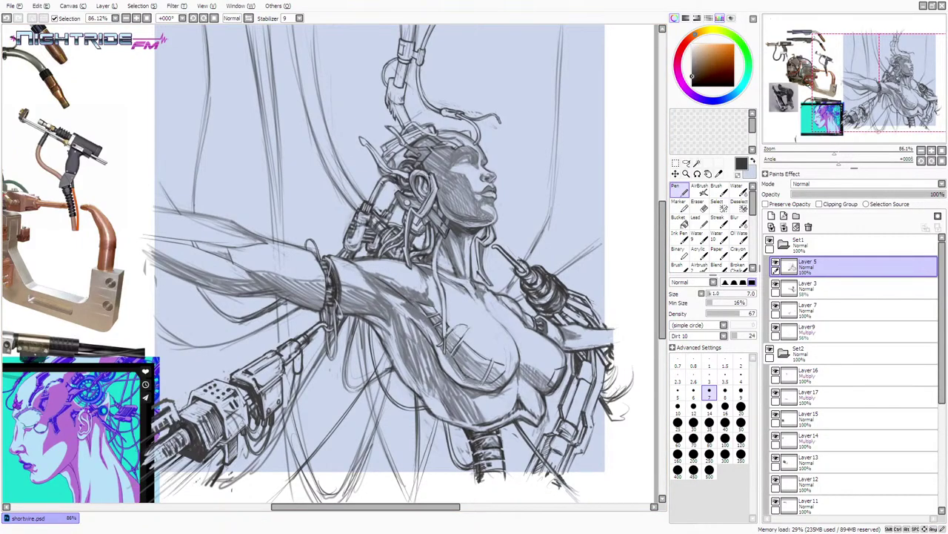
left_click_drag(461, 231, 465, 275)
key("ctrl+z")
key("ctrl+z")
left_click(458, 250, "alt")
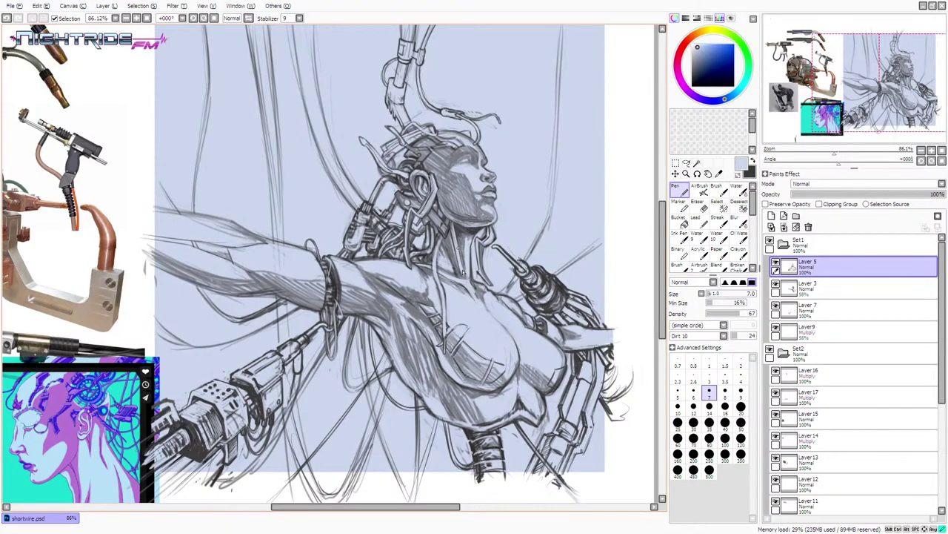
left_click_drag(450, 222, 459, 233)
left_click(465, 266, "alt")
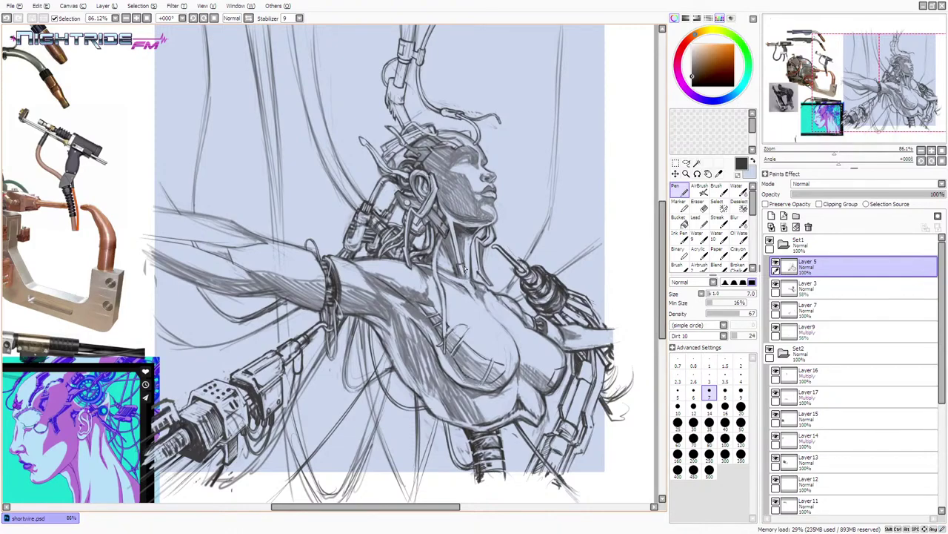
- Touch up the throat contours and cables below the chin with sampled light blue and dark grey, undoing one stray stroke
left_click(461, 271, "alt")
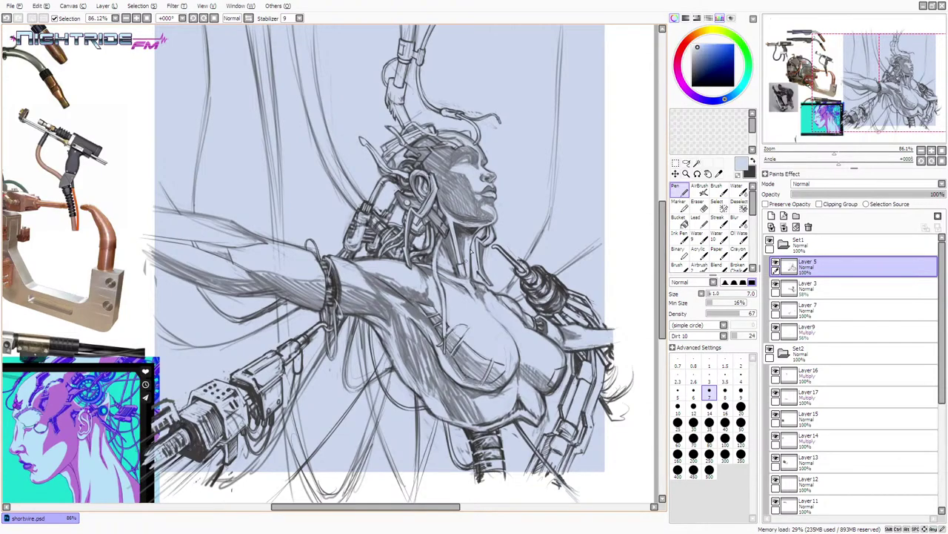
key("x")
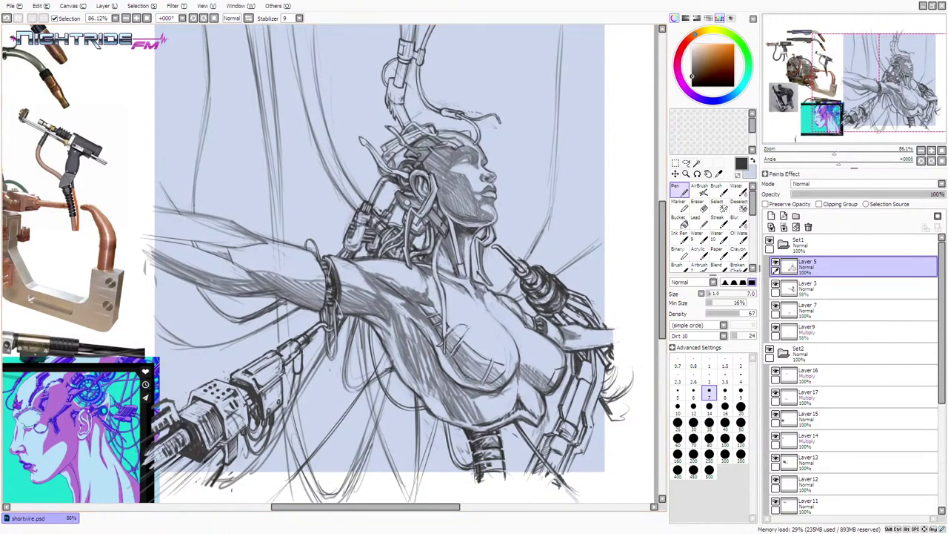
key("ctrl+z")
left_click(473, 241, "alt")
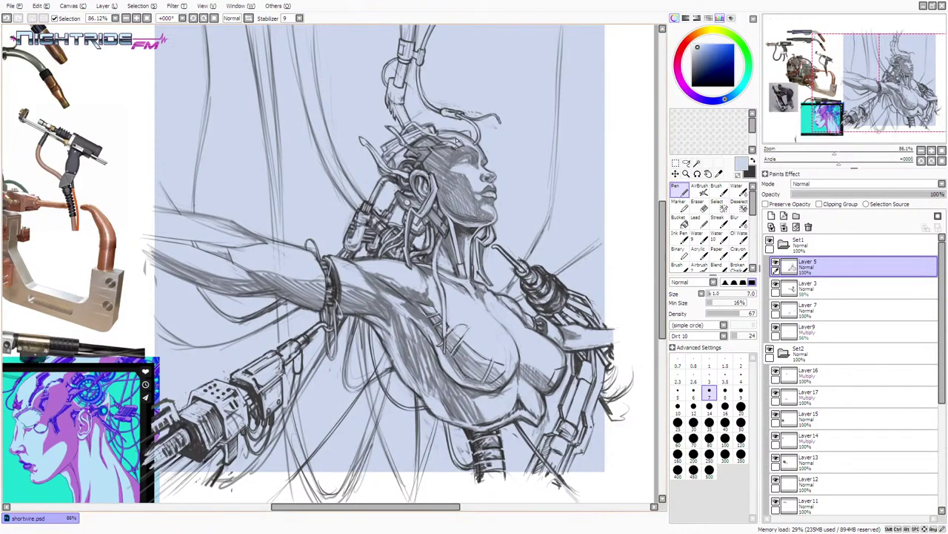
left_click(460, 255, "alt")
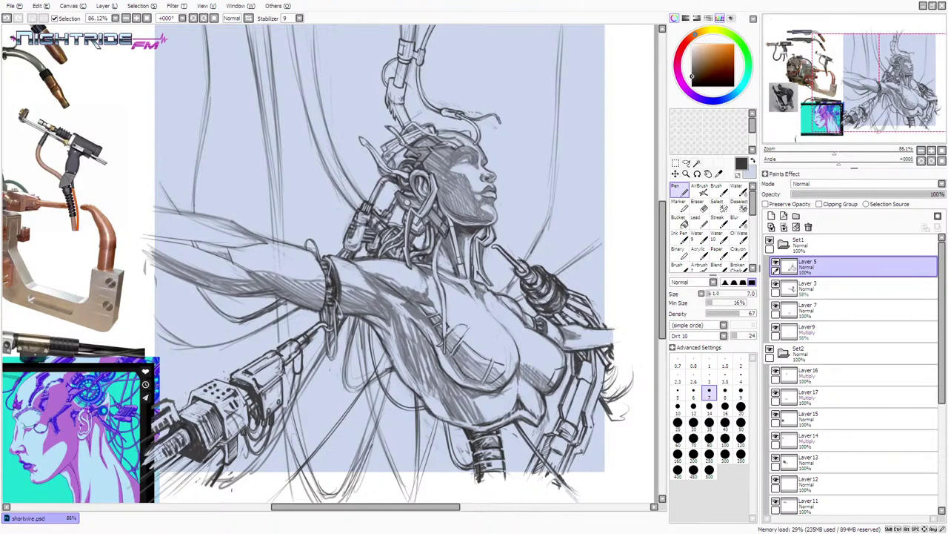
- Sketch the eye beneath the brow with short dark Pen strokes and sampled light blue corrections, undoing the unwanted strokes
left_click_drag(457, 163, 473, 162)
key("ctrl+z")
left_click(461, 163)
key("ctrl+z")
key("ctrl+z")
left_click_drag(476, 164, 475, 162)
mouse_move(473, 161)
left_mouse_down()
mouse_move(461, 165)
mouse_move(473, 160)
left_mouse_up()
key("ctrl+z")
key("ctrl+z")
key("ctrl+z")
left_click_drag(486, 160, 485, 168)
key("ctrl+z")
left_click(486, 163, "alt")
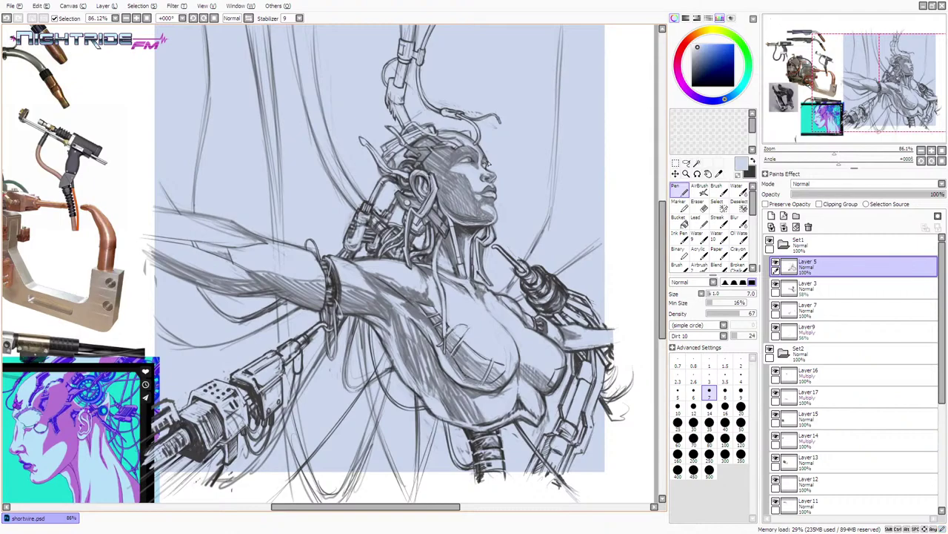
left_click(485, 164, "alt")
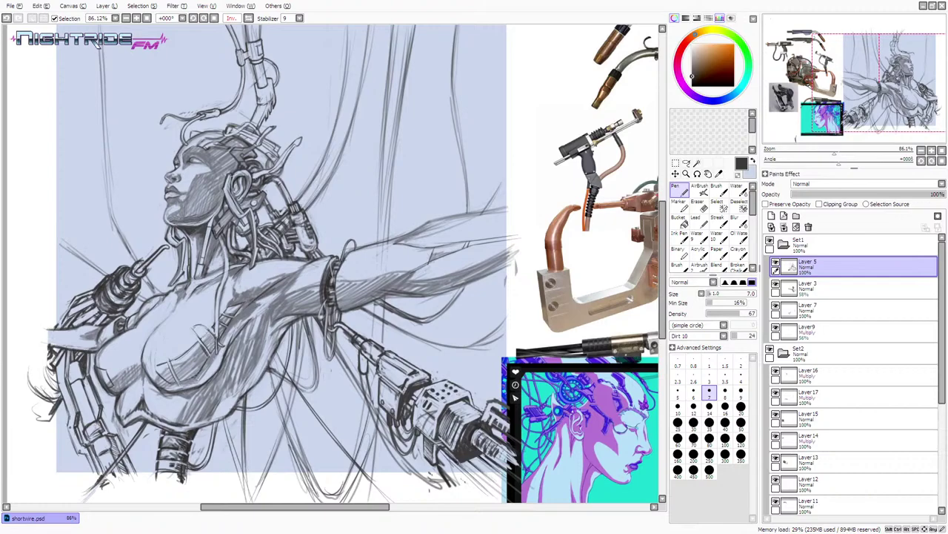
- Examine the figure's face in a horizontally mirrored view and compare it with Layer 5 hidden and shown
key("h")
key("h")
left_click_drag(333, 506, 308, 505)
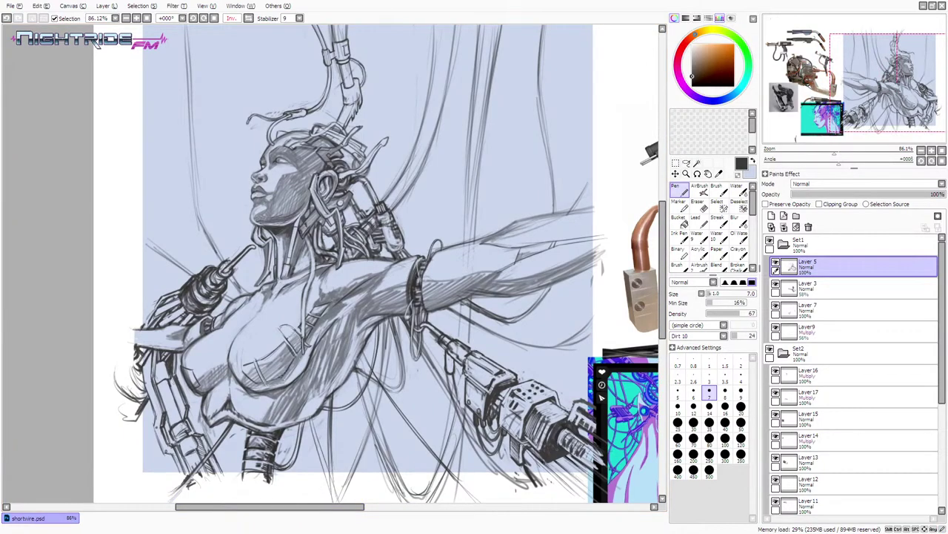
key("h")
key("h")
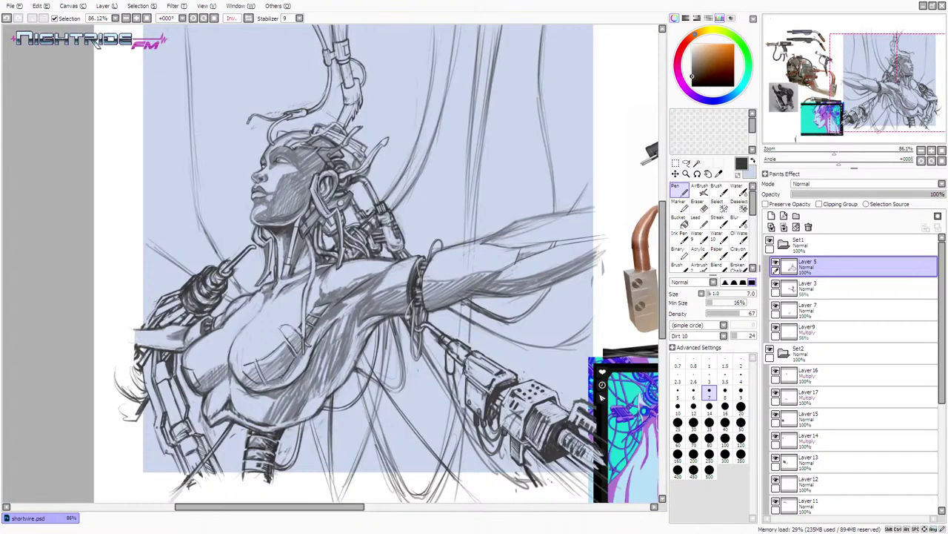
left_click(776, 262)
left_click(776, 262)
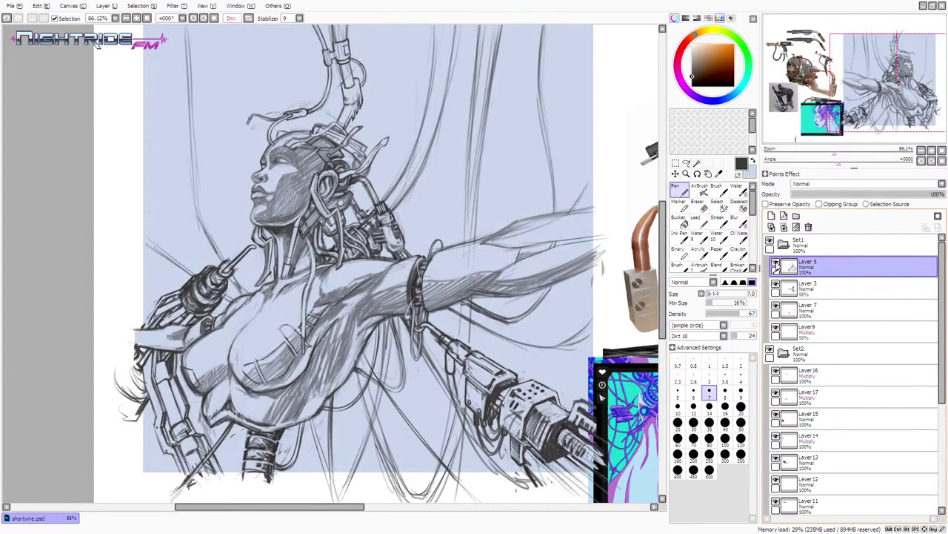
- Identify the eye shading on Layer 3 by toggling the layer, lasso it and shift it slightly downward with Transform
left_click(787, 289)
left_click(776, 288)
left_click(776, 288)
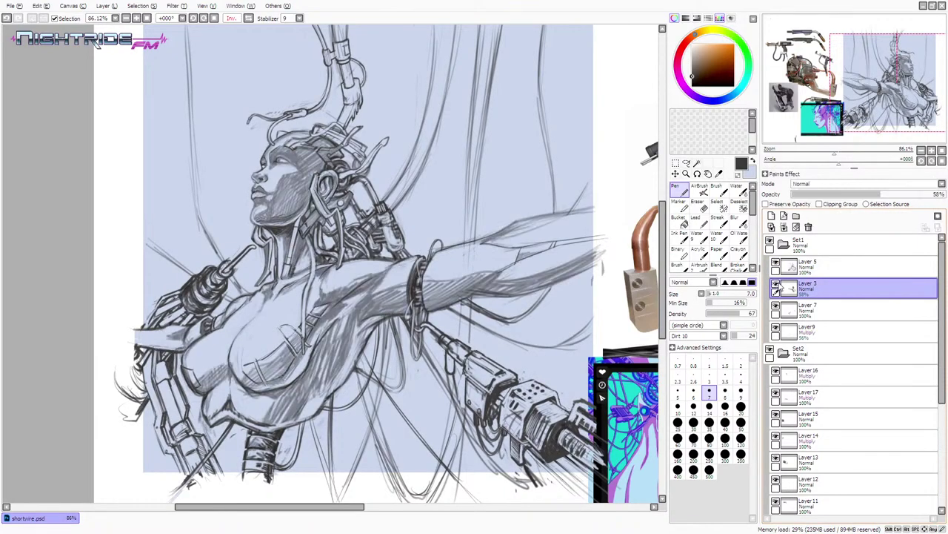
left_click(775, 289)
left_click(776, 288)
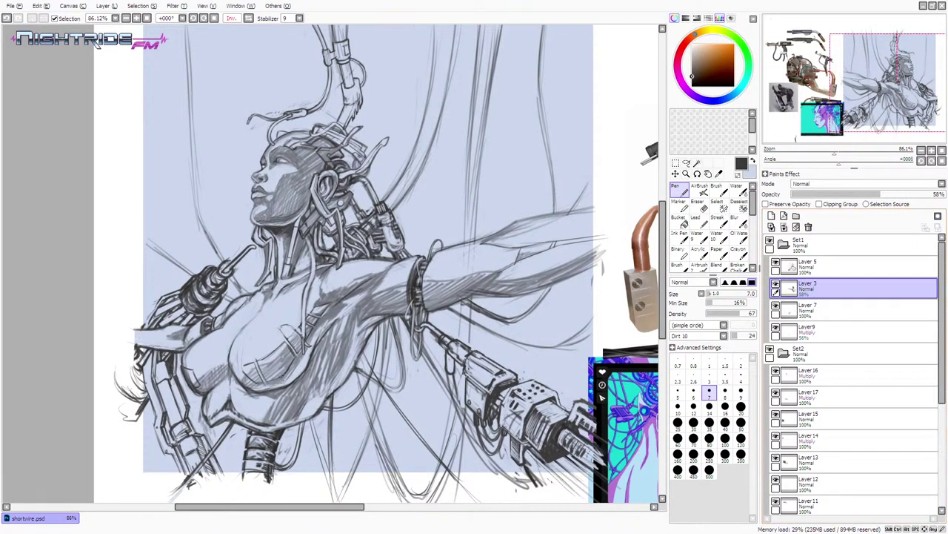
left_click(687, 162)
mouse_move(277, 157)
left_mouse_down()
mouse_move(273, 166)
mouse_move(296, 172)
mouse_move(290, 153)
left_mouse_up()
key("ctrl+t")
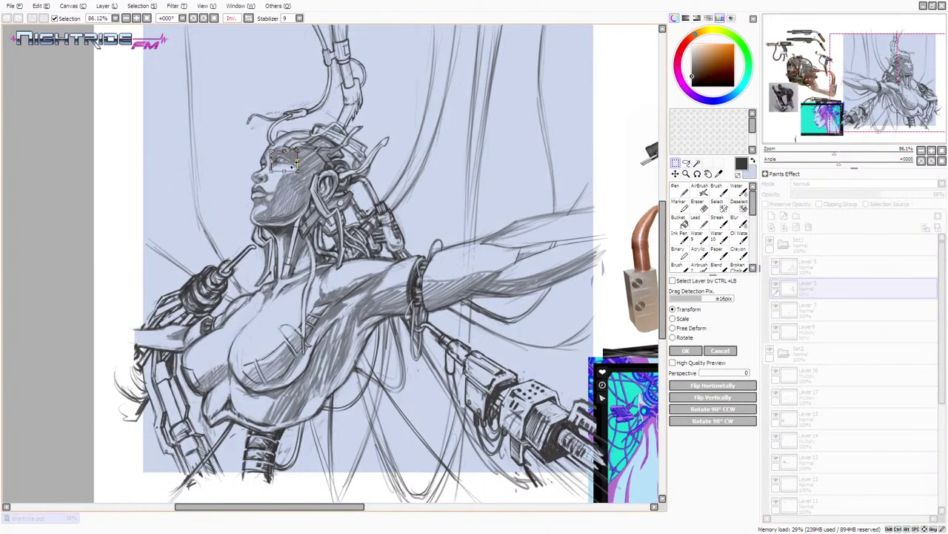
left_click_drag(294, 163, 298, 168)
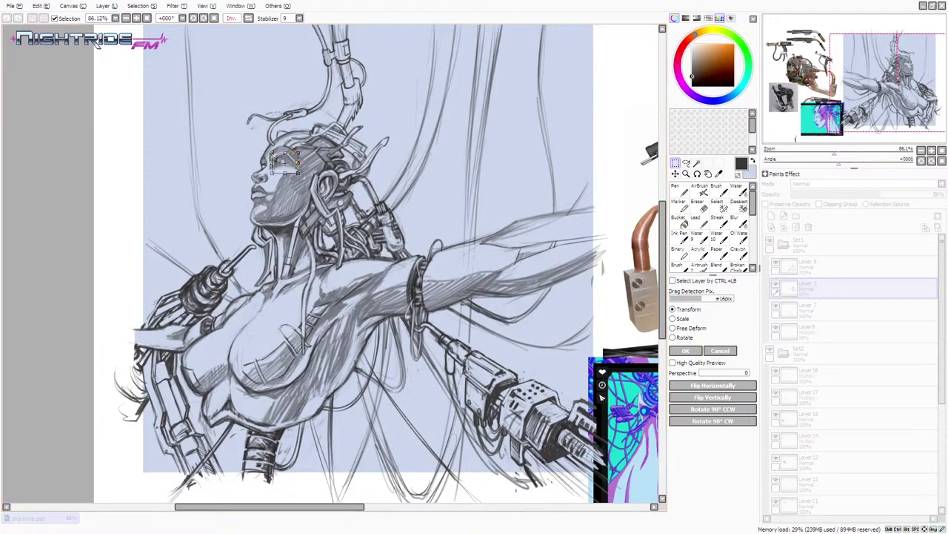
key("Return")
- Lasso the eye linework on Layer 5 and adjust its placement with Transform to suit the moved shading
left_click(852, 266)
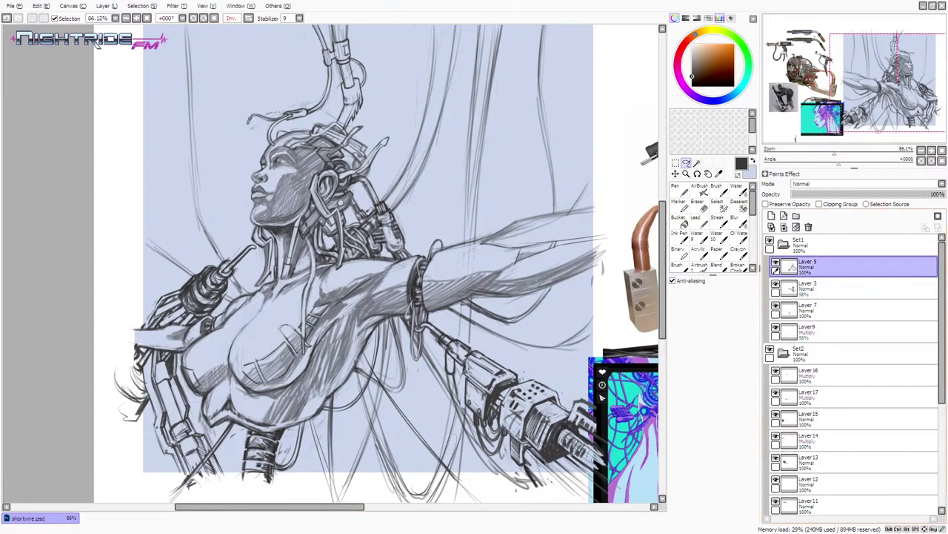
mouse_move(280, 152)
left_mouse_down()
mouse_move(274, 174)
mouse_move(295, 158)
left_mouse_up()
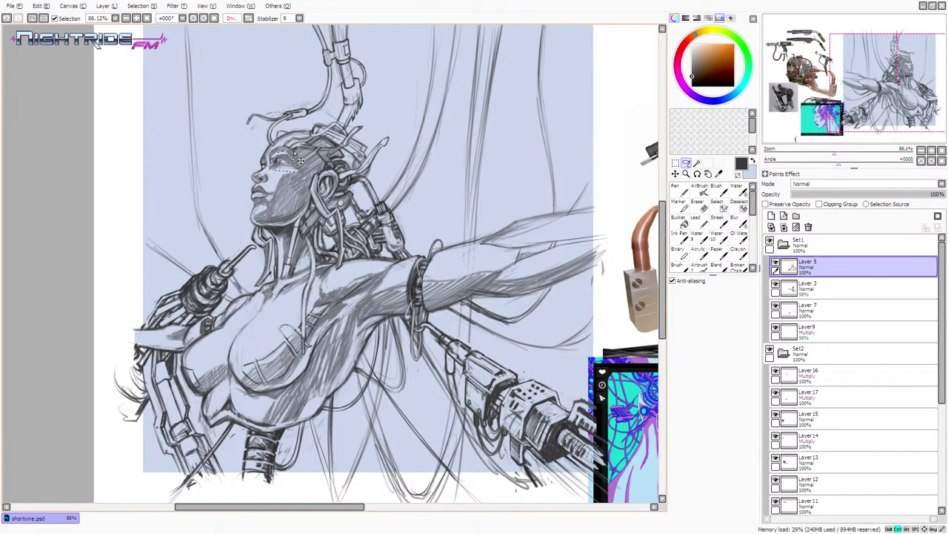
key("ctrl+t")
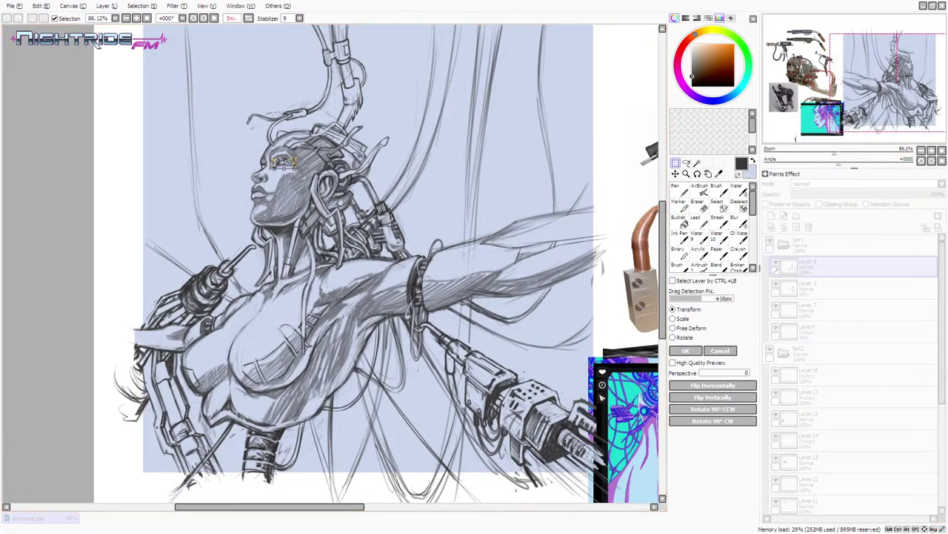
key("Return")
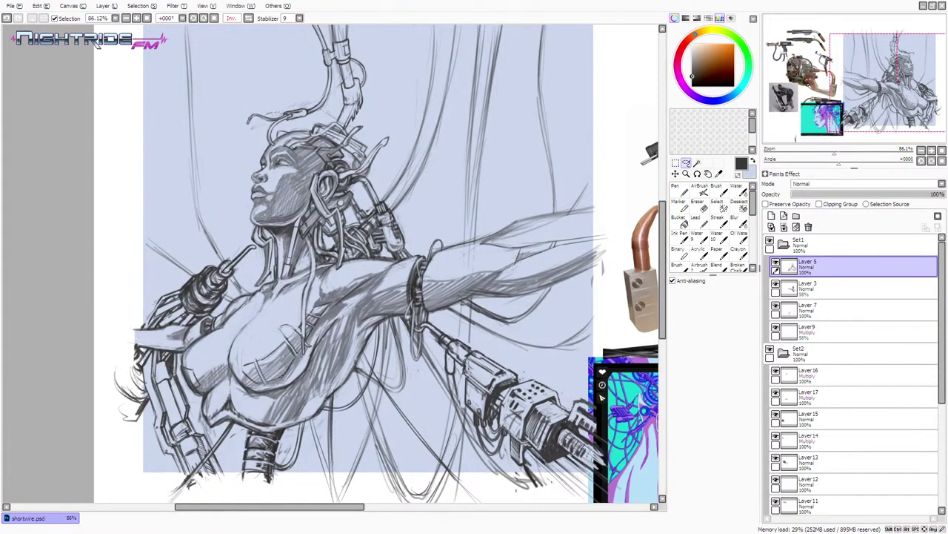
key("h")
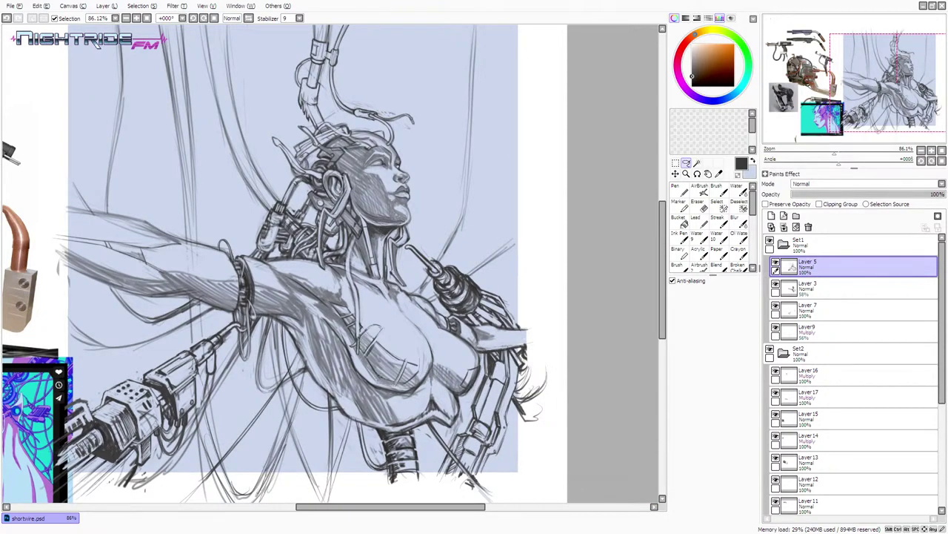
- Rework the shading around the eye socket, brow and temple on Layer 3 with Pen strokes in sampled greys and light blue
left_click(682, 190)
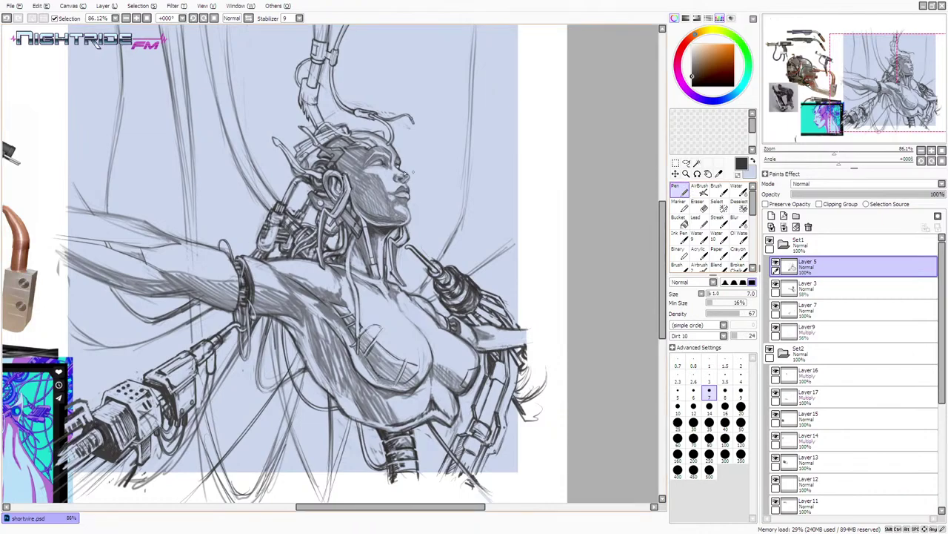
left_click(852, 288)
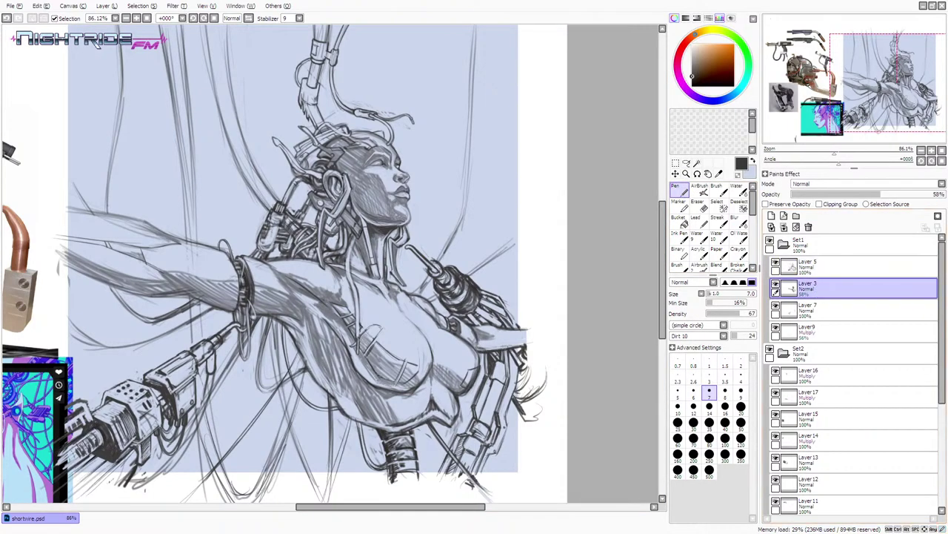
left_click(366, 163, "alt")
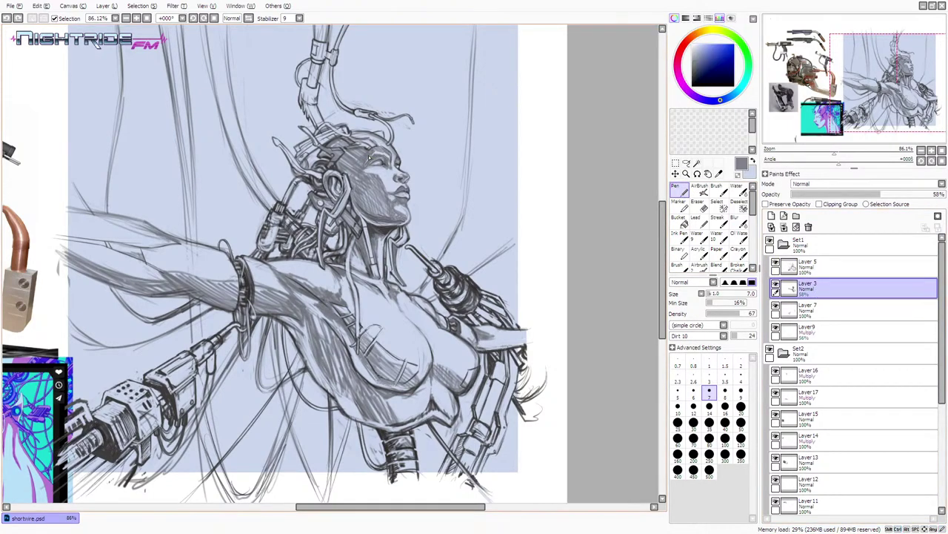
left_click(365, 163, "alt")
left_click(371, 154, "alt")
left_click(338, 160, "alt")
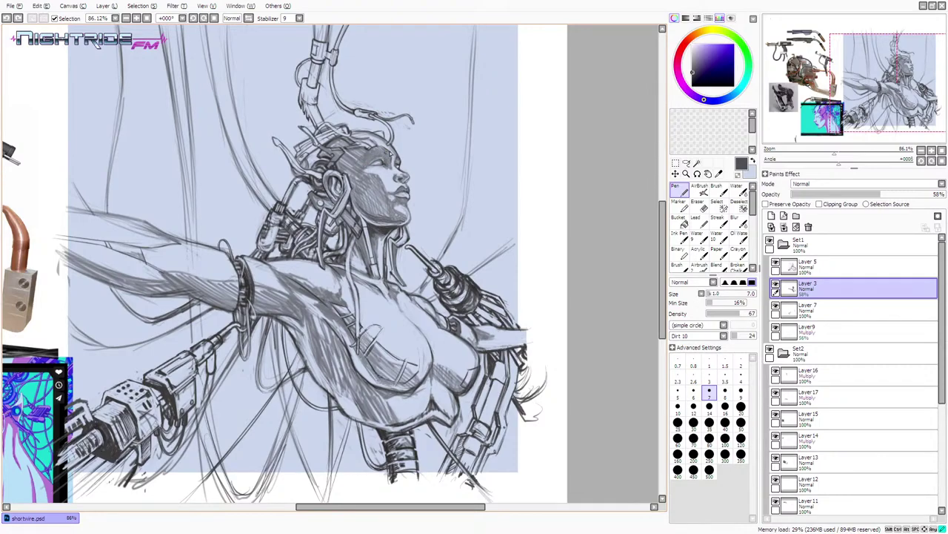
left_click(386, 150, "alt")
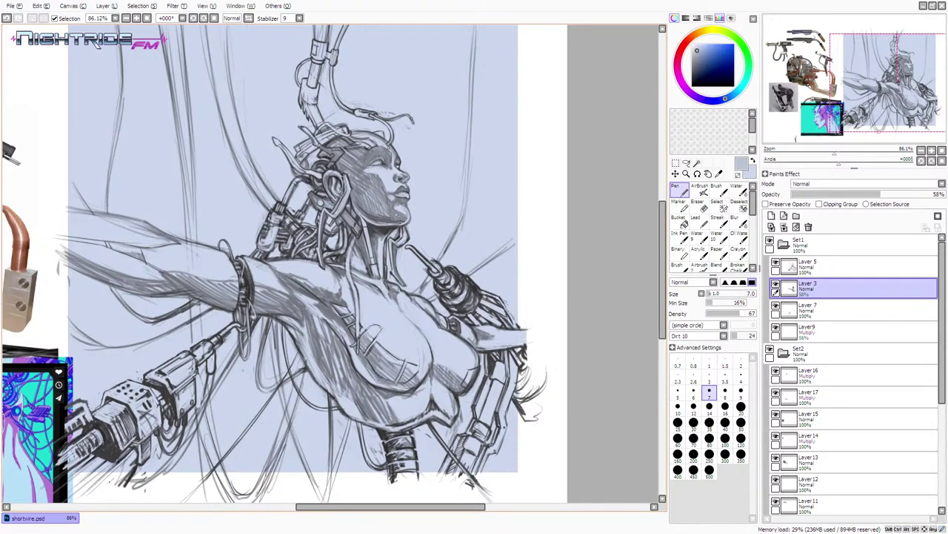
- Clean up the brow area on Layer 5 with sampled light blue and save the drawing
left_click(814, 267)
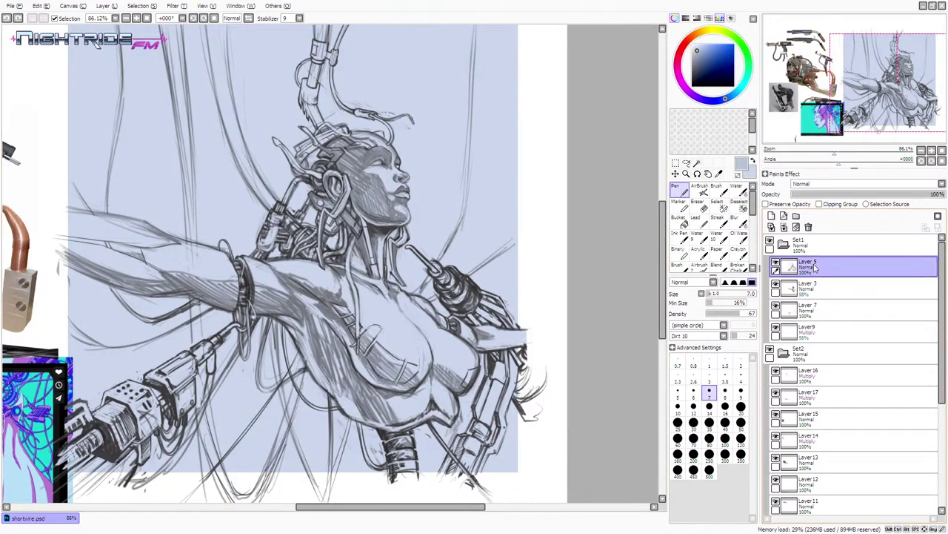
left_click(386, 153, "alt")
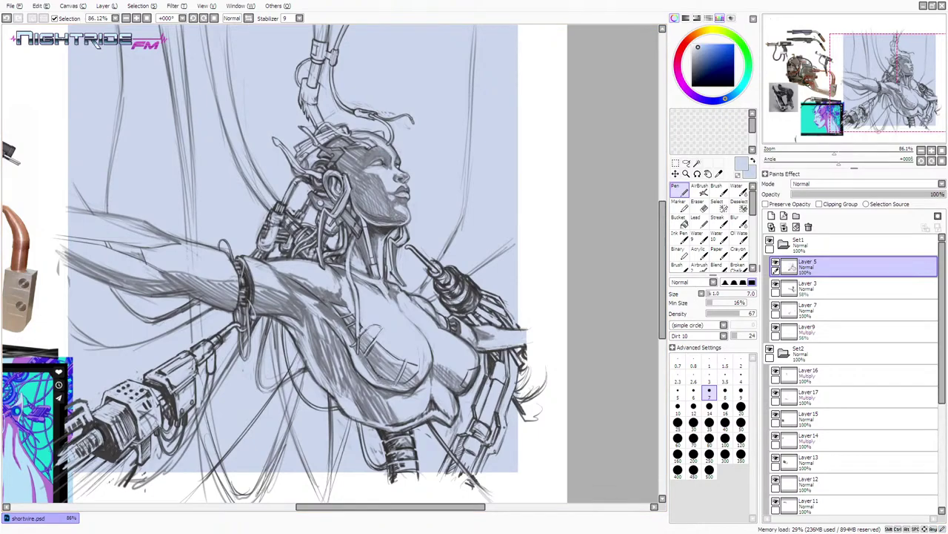
key("ctrl+s")
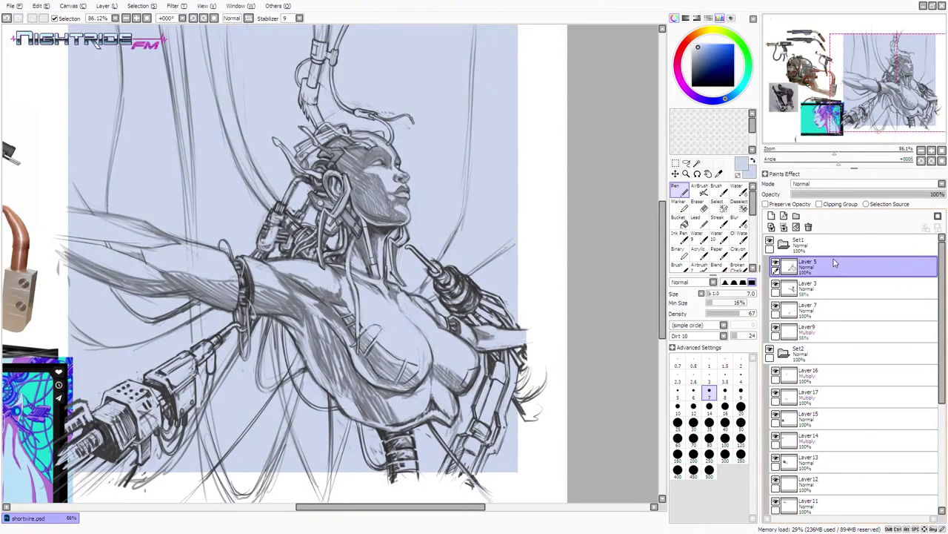
- Redraw the eye and lower lid on Layer 5 with small dark strokes, undoing the black attempts and sampling dark grey
left_click(692, 86)
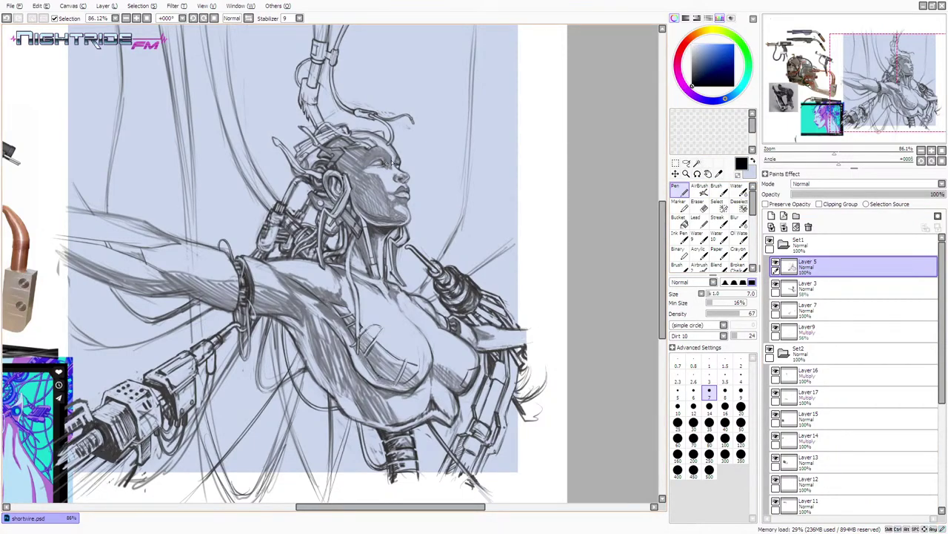
key("ctrl+z")
left_click_drag(385, 164, 385, 170)
key("ctrl+z")
left_click(326, 188, "alt")
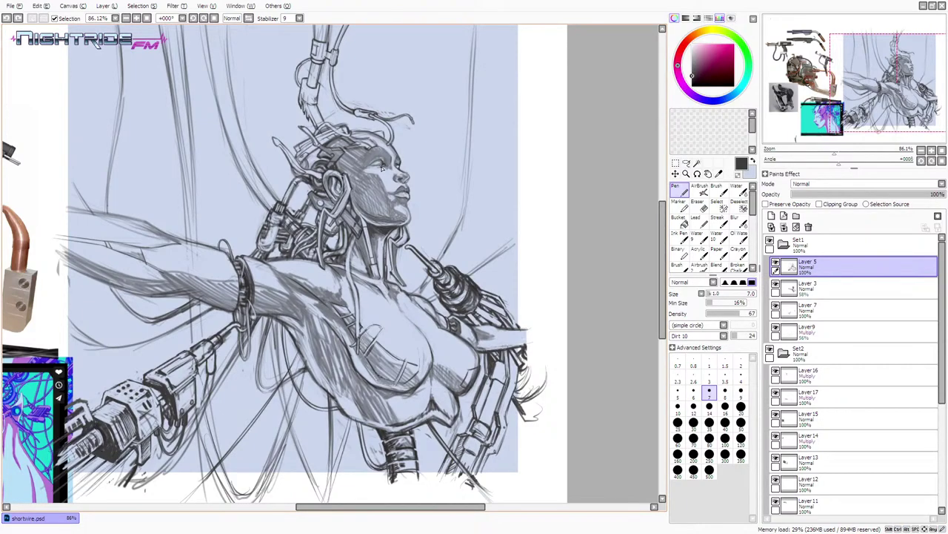
key("ctrl+z")
left_click_drag(382, 169, 385, 169)
left_click_drag(390, 167, 389, 168)
- Try cross-hatching over the cheek and jaw, undo it, and compare the face with Layer 5 hidden and shown
mouse_move(390, 224)
left_mouse_down()
mouse_move(366, 211)
mouse_move(386, 204)
mouse_move(362, 200)
left_mouse_up()
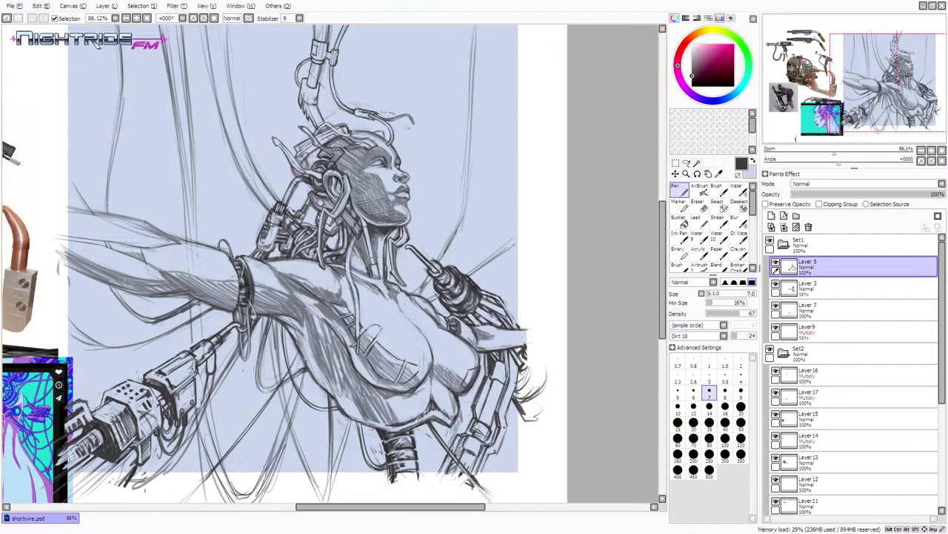
key("ctrl+z")
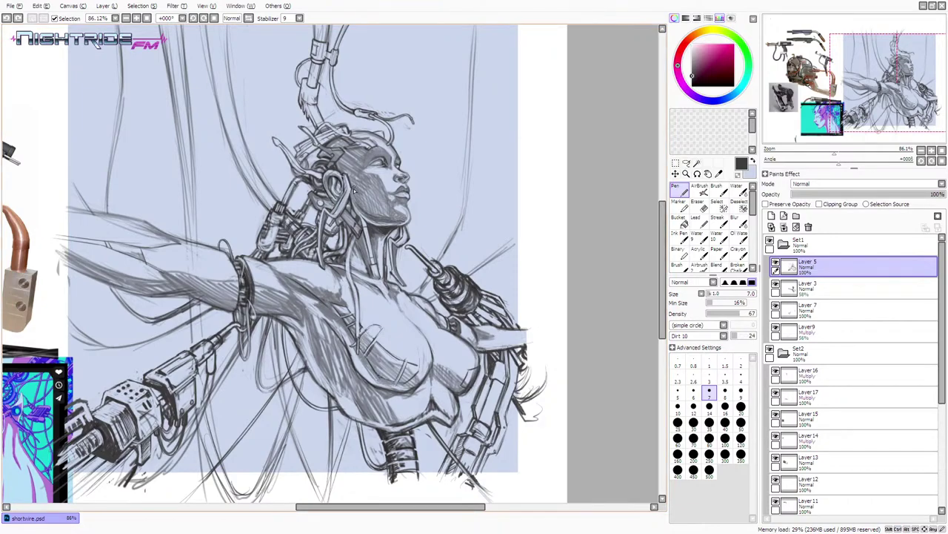
left_click(775, 265)
left_click(775, 265)
- Refine the cables and contours around the ear and rear jaw on Layer 5 with sampled grey and light blue strokes
left_click(327, 217, "alt")
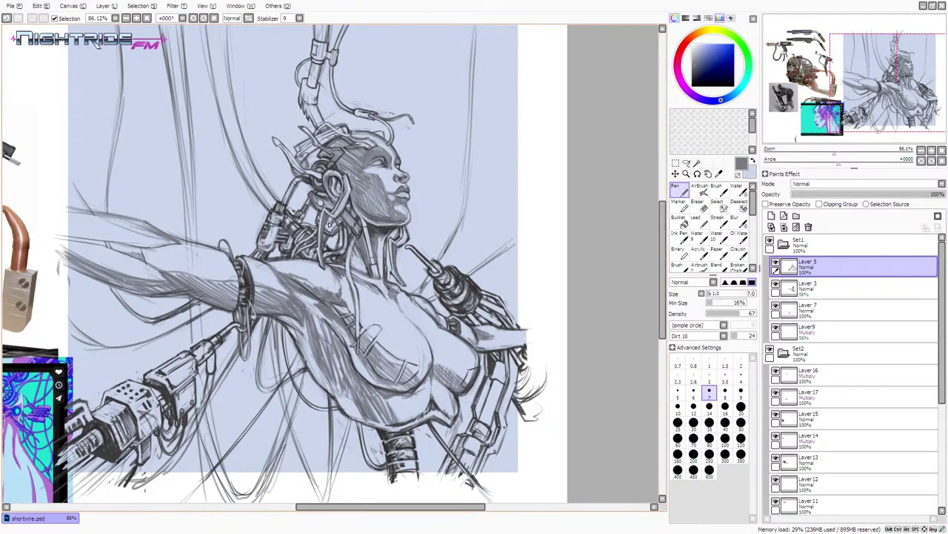
left_click(399, 247, "alt")
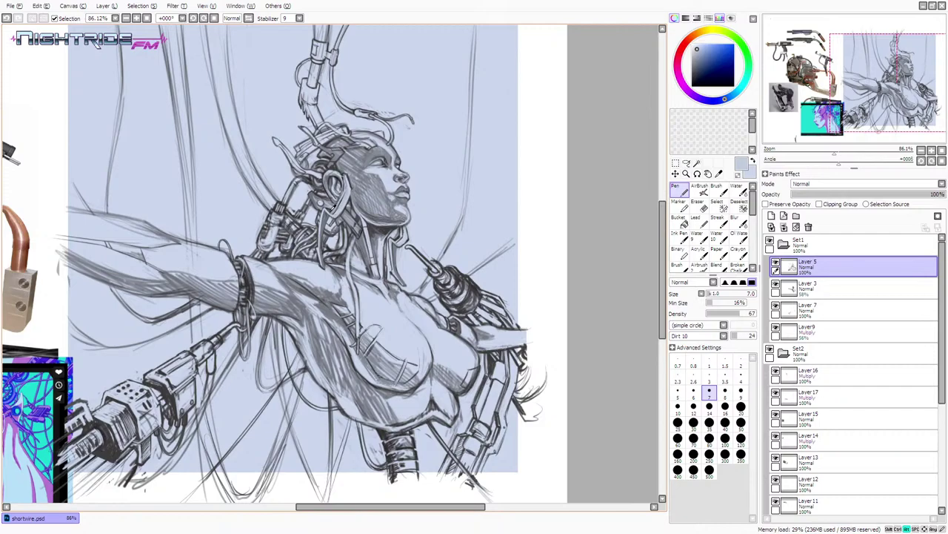
left_click(334, 205, "alt")
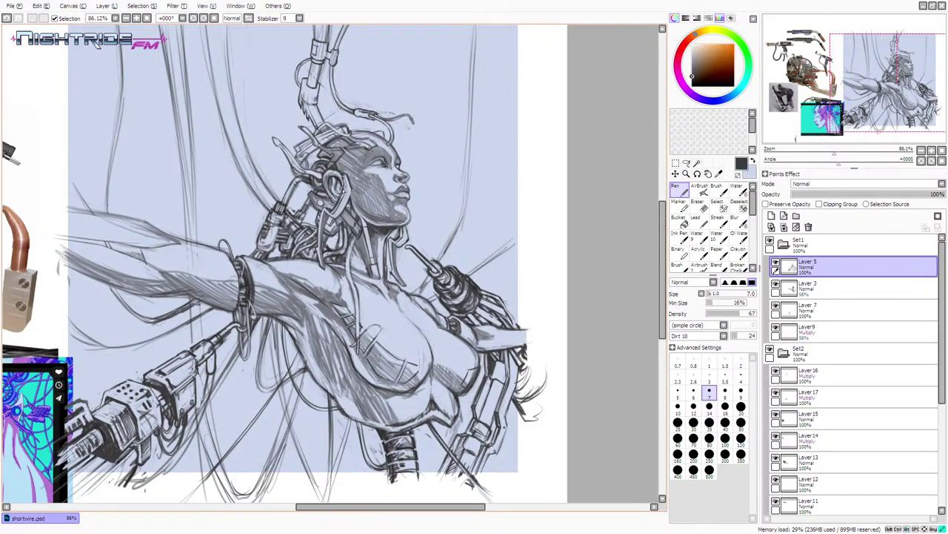
left_click(335, 201, "alt")
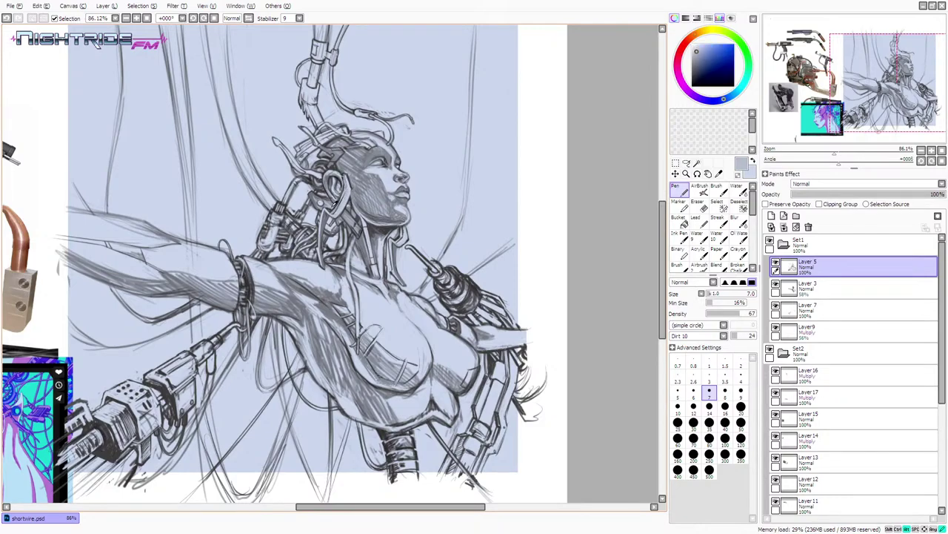
left_click(357, 202, "alt")
left_click(348, 202, "alt")
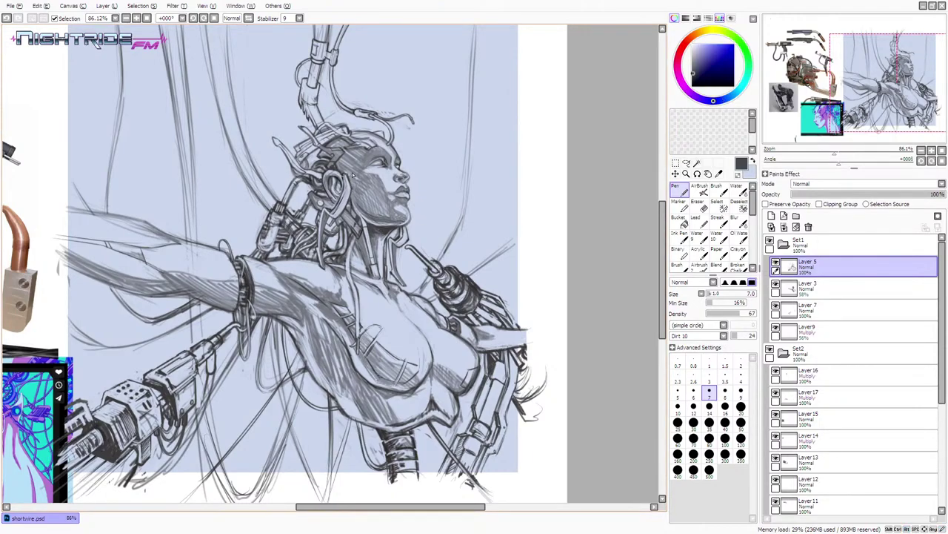
- Touch up the shading in front of the ear on Layer 5 with sampled grey and light blue strokes, undoing the last one
left_click(354, 188, "alt")
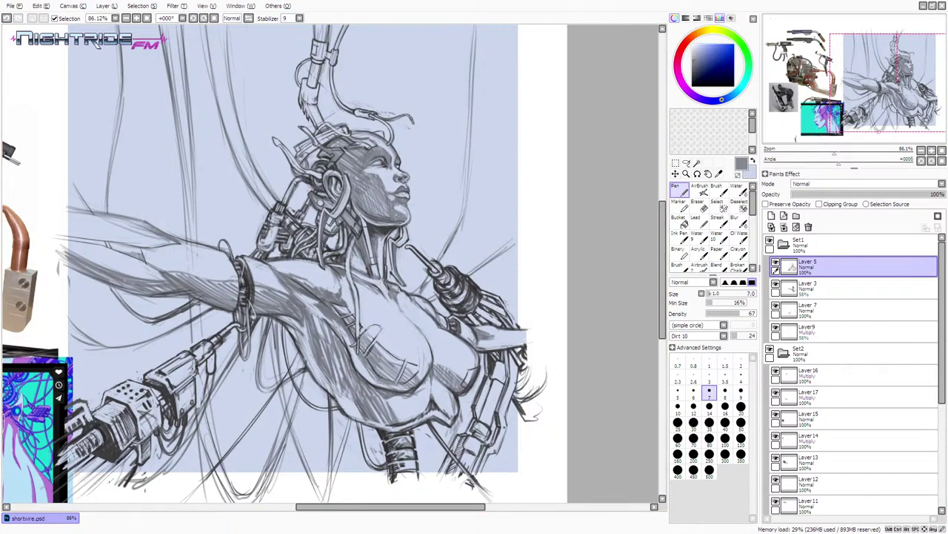
left_click(345, 178, "alt")
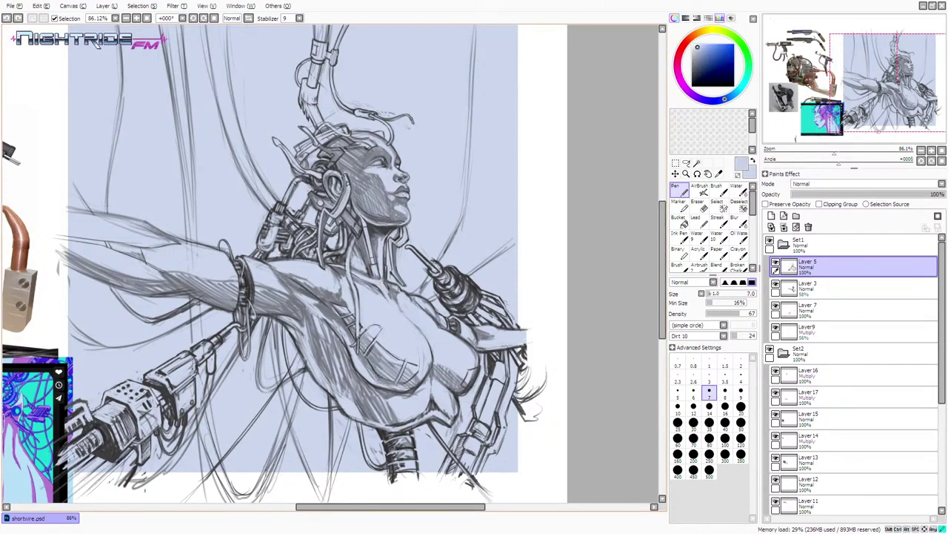
left_click_drag(348, 179, 343, 187)
left_click_drag(347, 176, 343, 184)
key("x")
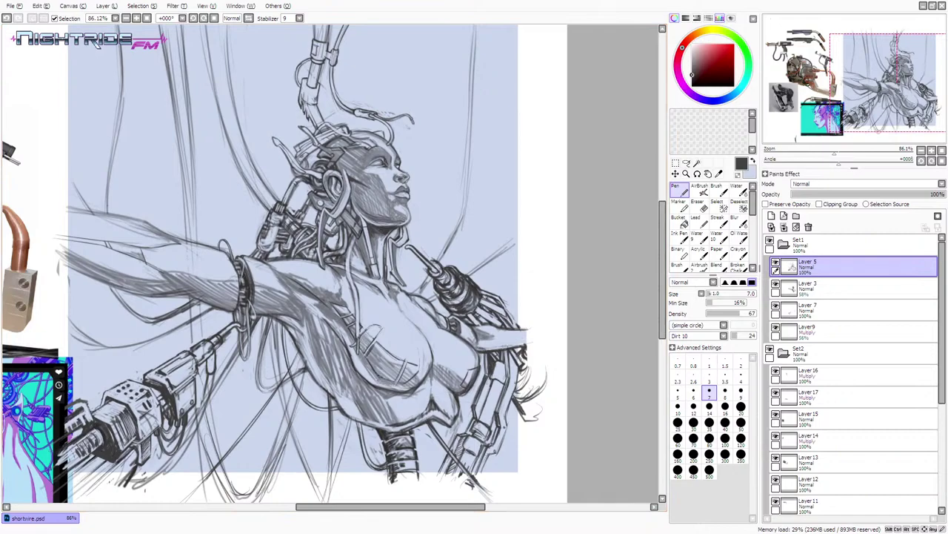
key("ctrl+z")
- Refine the forehead contour and the cable end touching it on Layer 5, alternating sampled dark grey and light blue
left_click(384, 146, "alt")
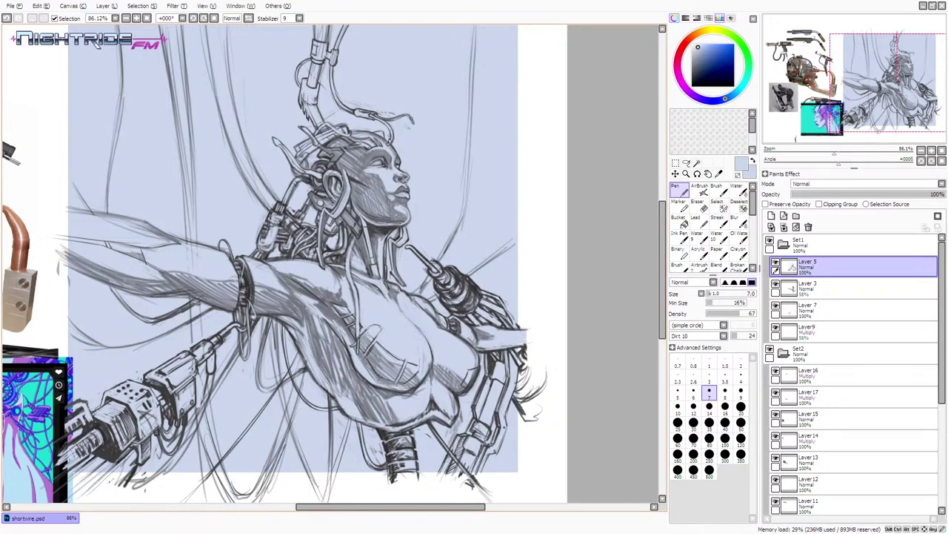
key("alt")
left_click(389, 156, "alt")
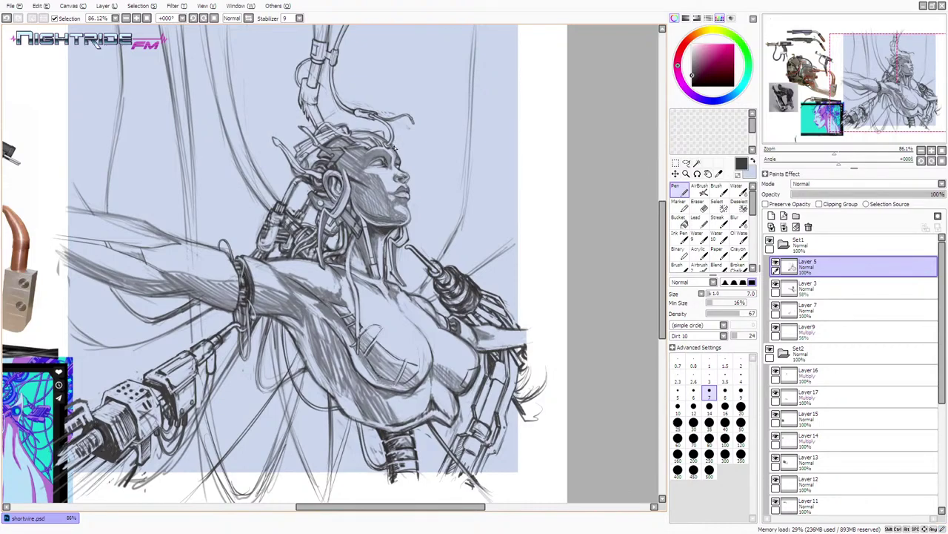
left_click(394, 148, "alt")
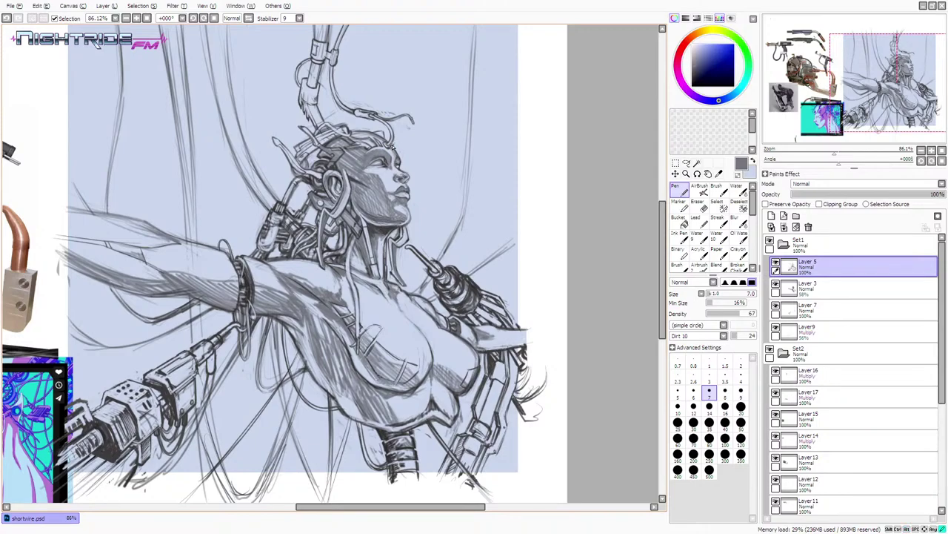
left_click(394, 147, "alt")
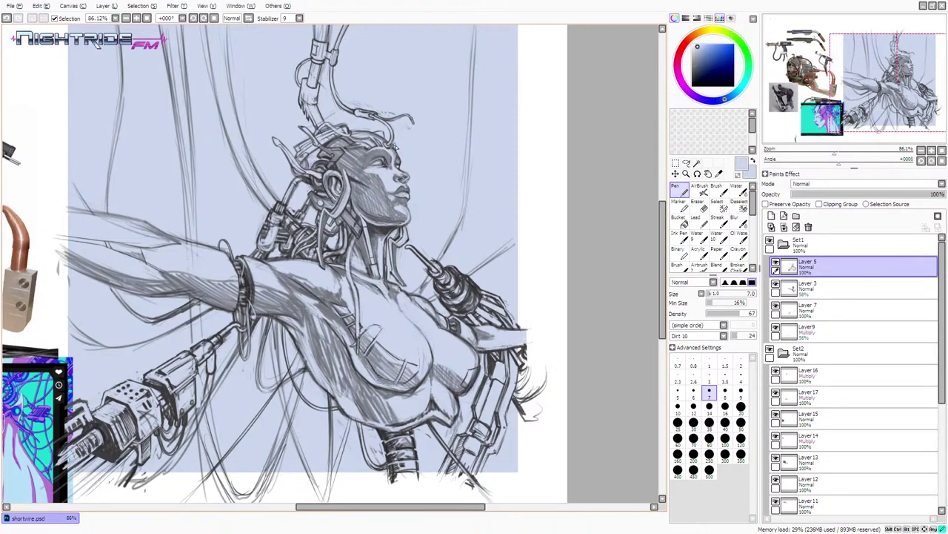
left_click(397, 147, "alt")
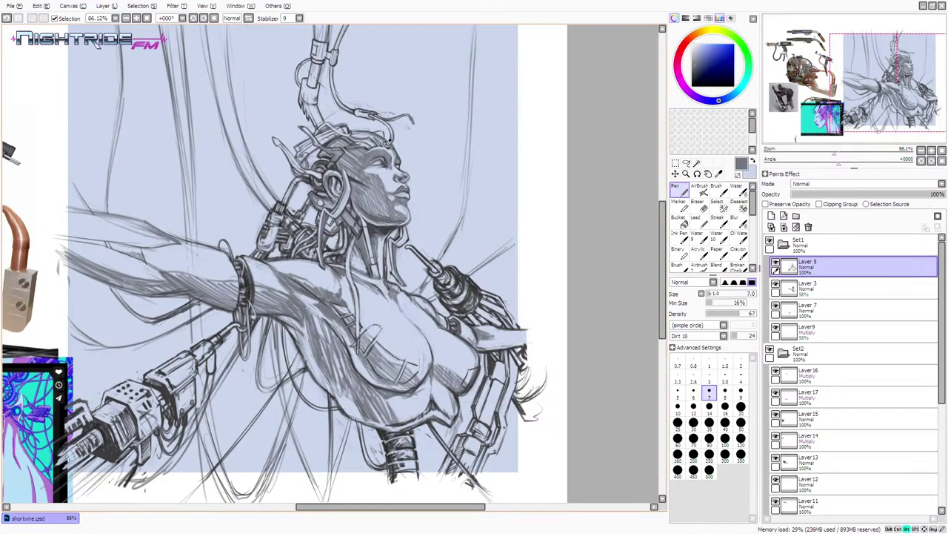
left_click(386, 142, "alt")
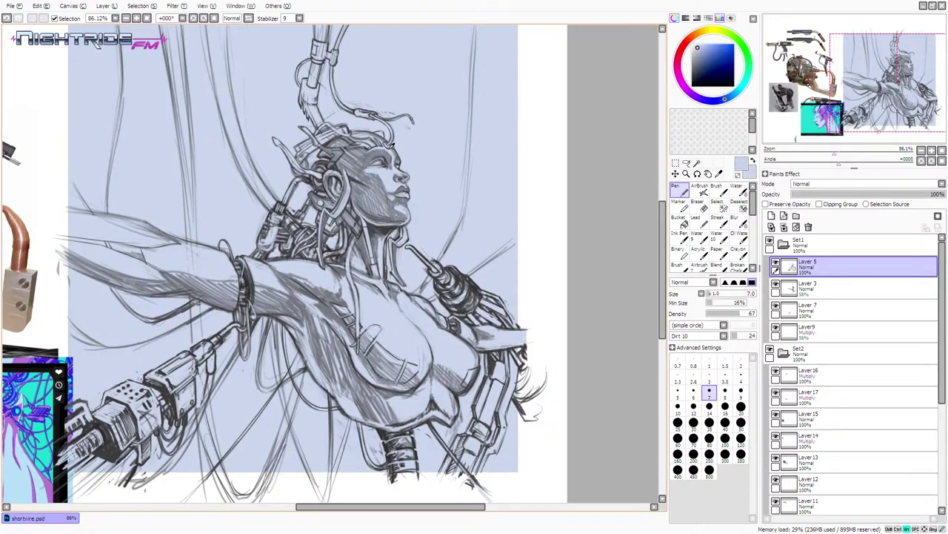
left_click(391, 148, "alt")
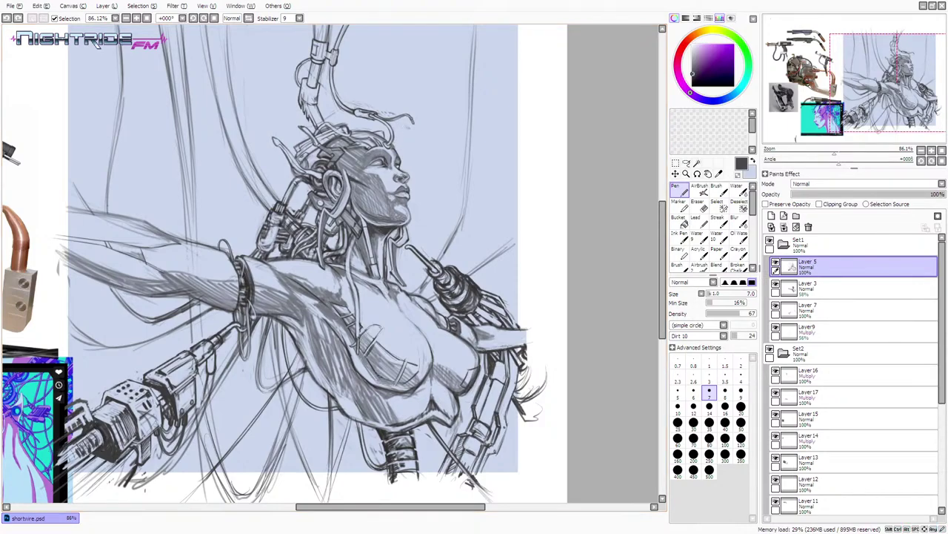
left_click(397, 145, "alt")
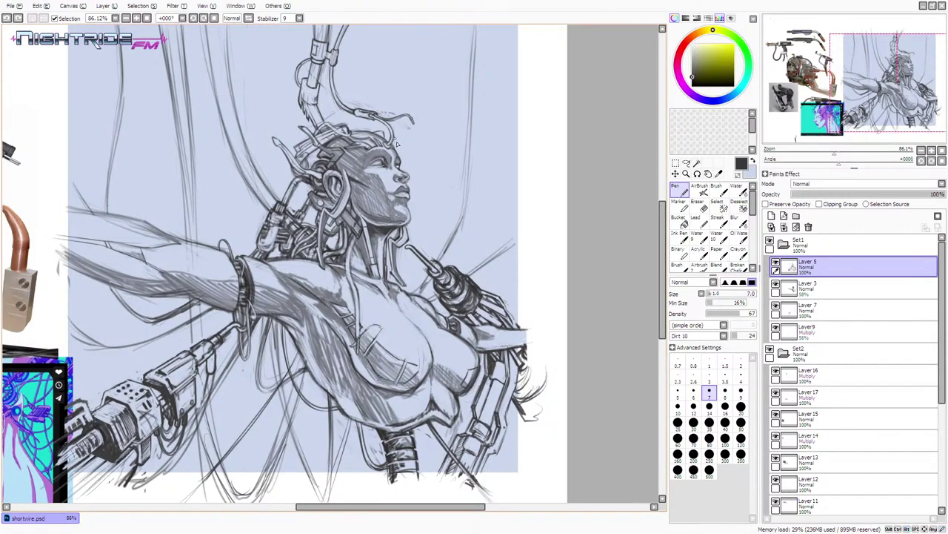
left_click_drag(392, 149, 395, 147)
key("ctrl+z")
left_click(393, 145, "alt")
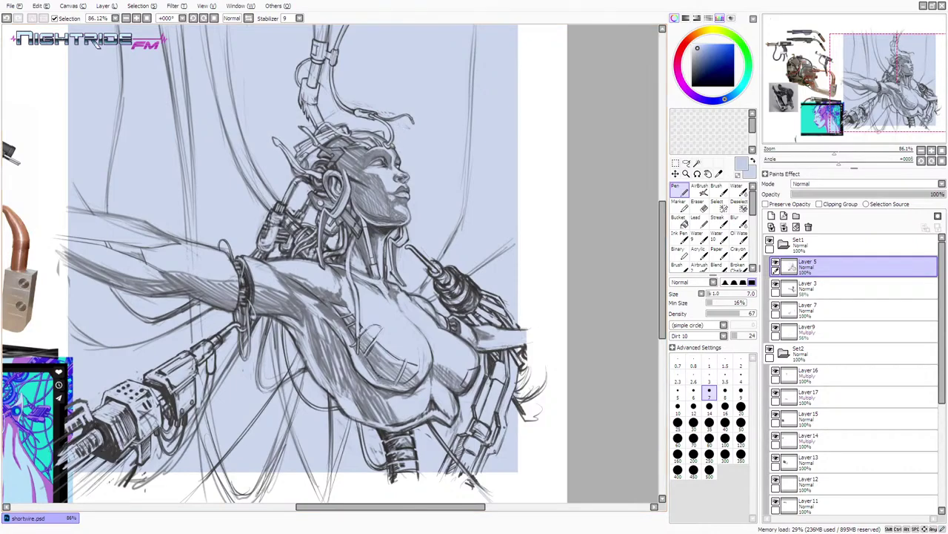
- Try light blue strokes over the hair above the temple and a dark stroke by the eye, undoing each attempt
left_click(454, 276, "alt")
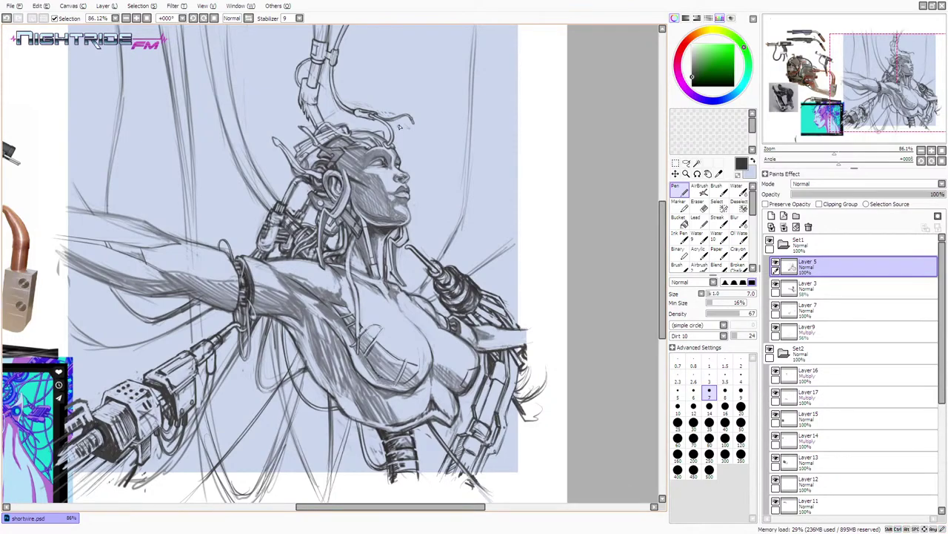
left_click(321, 144, "alt")
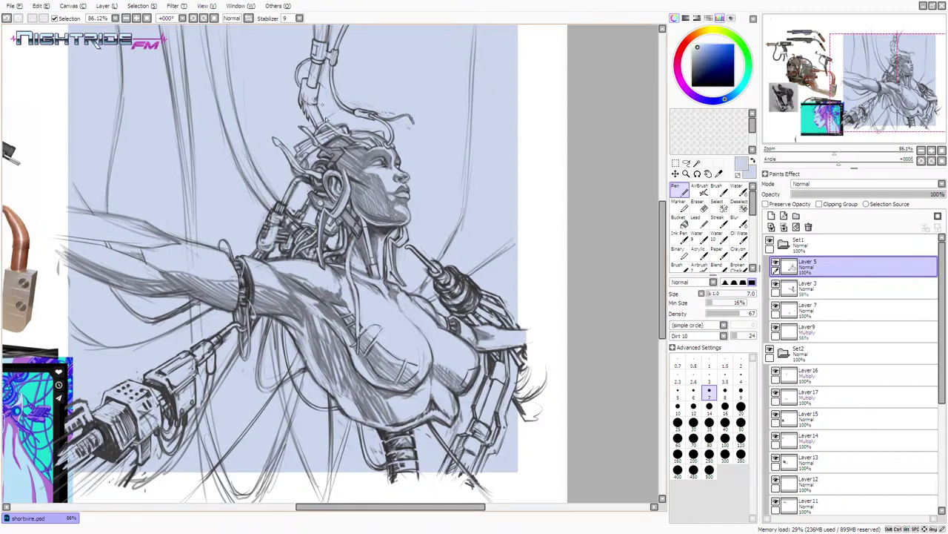
left_click_drag(321, 146, 338, 152)
key("ctrl+z")
key("ctrl+z")
key("ctrl+z")
key("ctrl+z")
key("ctrl+z")
left_click_drag(337, 159, 346, 151)
key("ctrl+z")
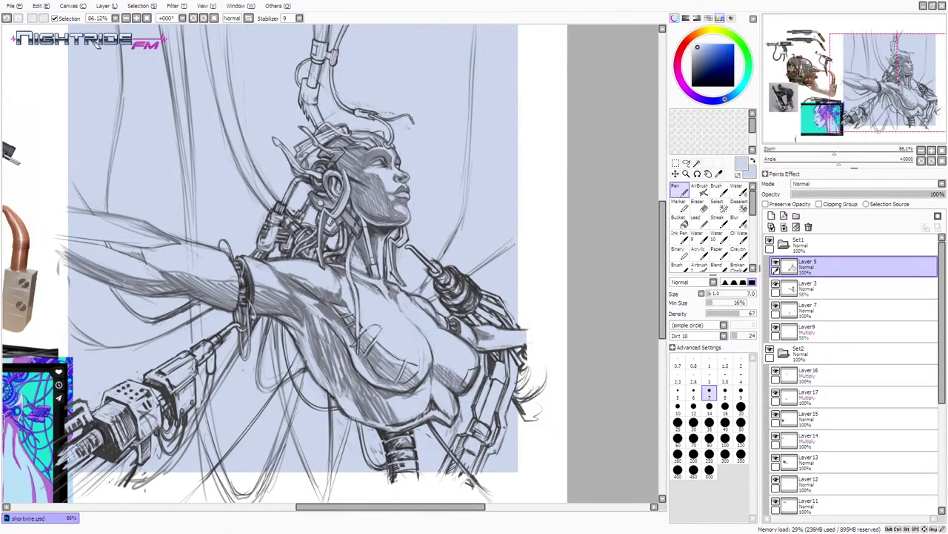
left_click(389, 232, "alt")
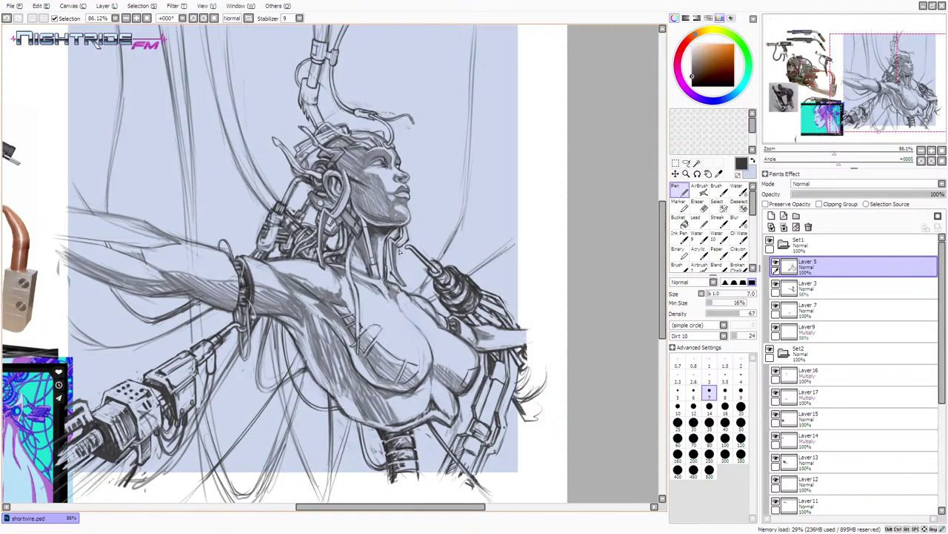
left_click_drag(399, 166, 402, 170)
key("ctrl+z")
- Rework the mechanical connector behind the neck on Layer 5 with sampled mid grey, dark grey and light blue strokes
left_click(261, 214, "alt")
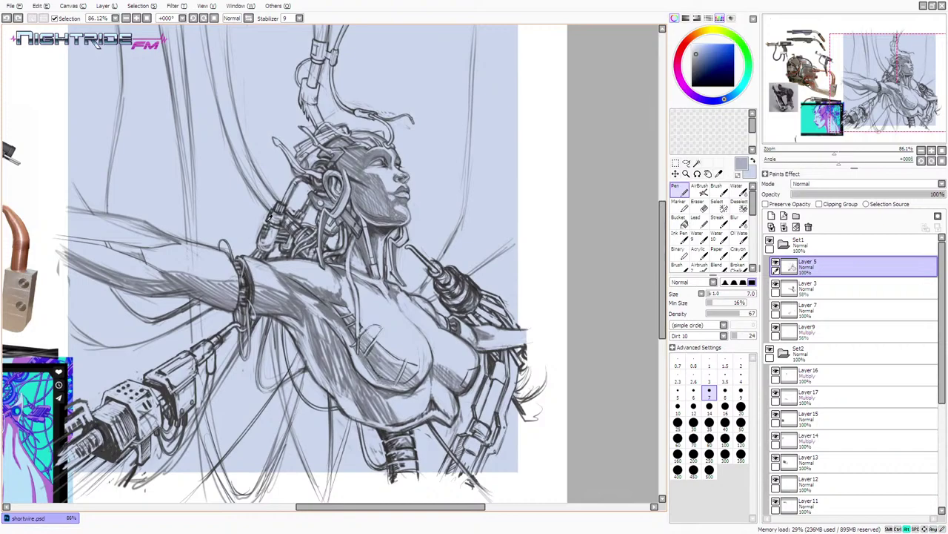
left_click(267, 226, "alt")
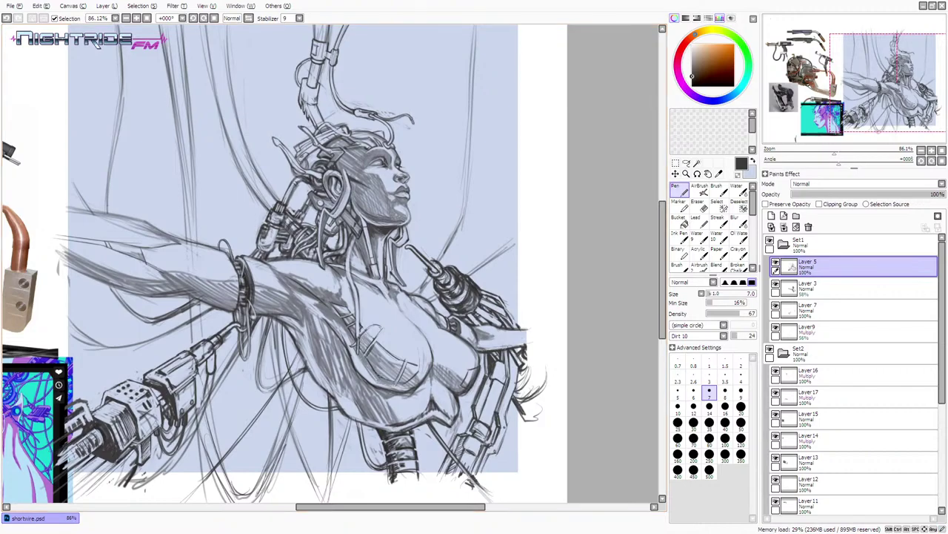
left_click(261, 231, "alt")
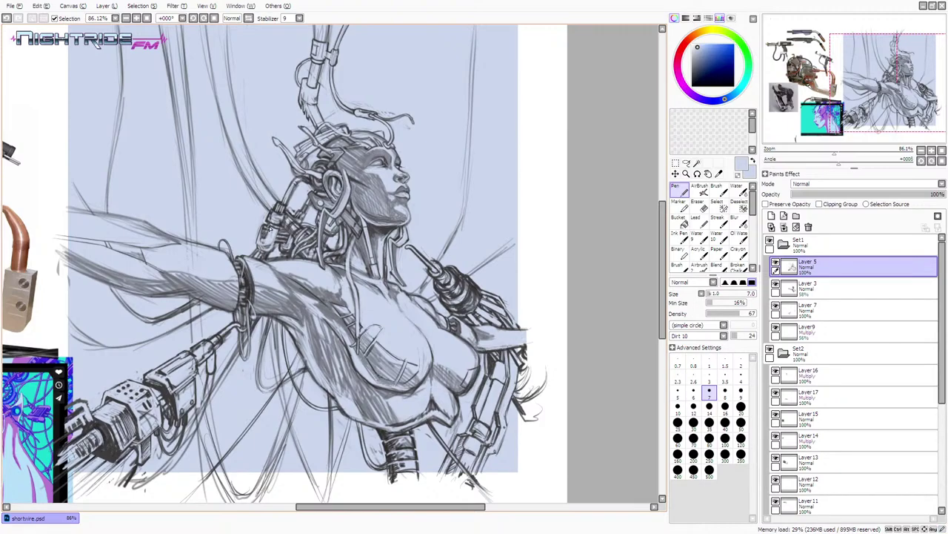
left_click(260, 236, "alt")
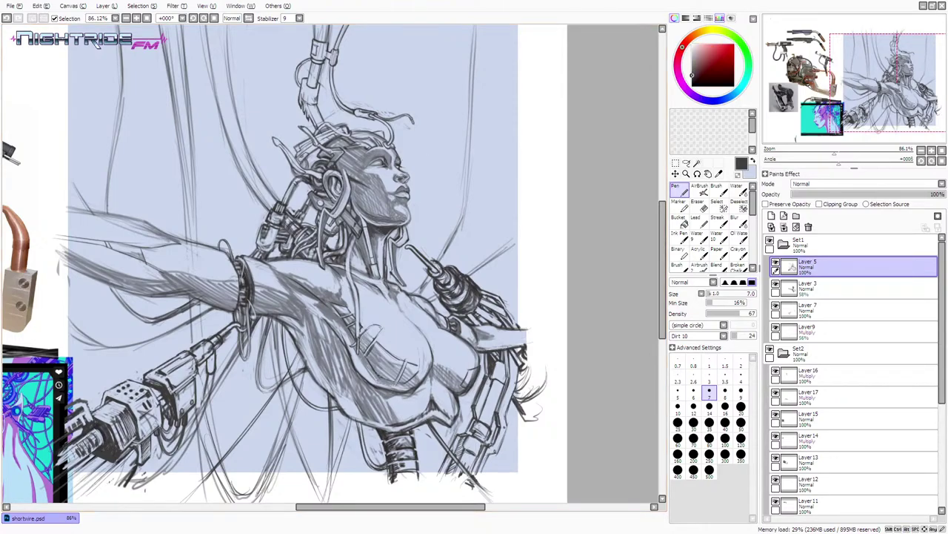
left_click(410, 177, "alt")
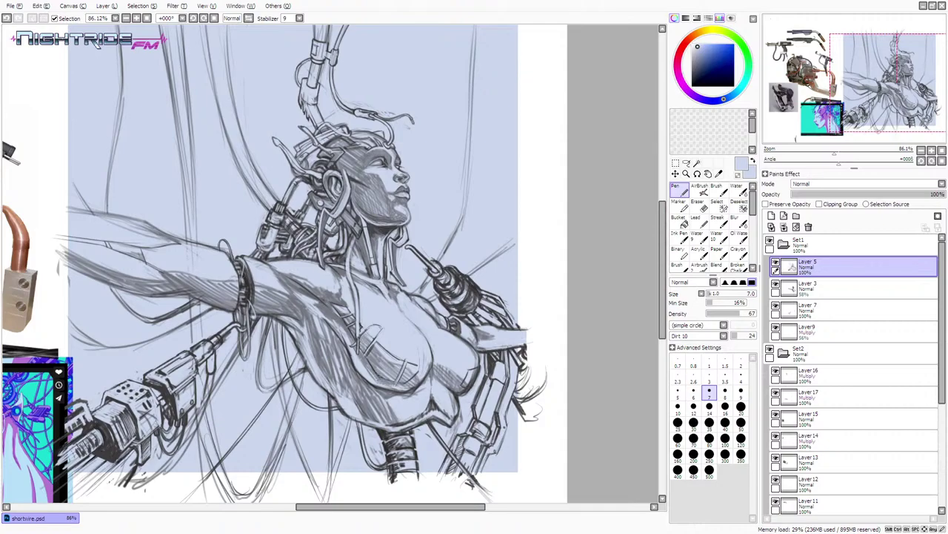
- Clean up the cables over the top of the head with the Pen in sampled dark grey and light blue
left_click(386, 131, "alt")
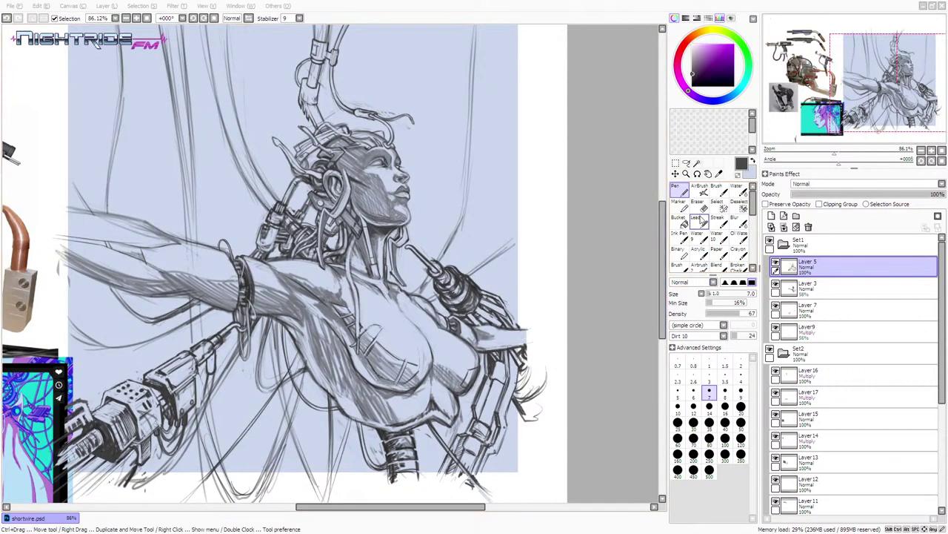
left_click(680, 189)
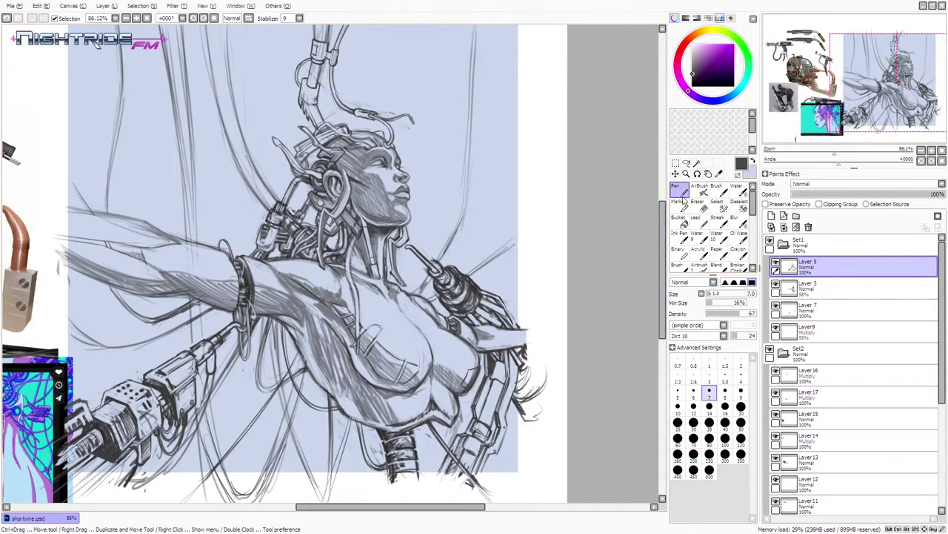
left_click(397, 142, "alt")
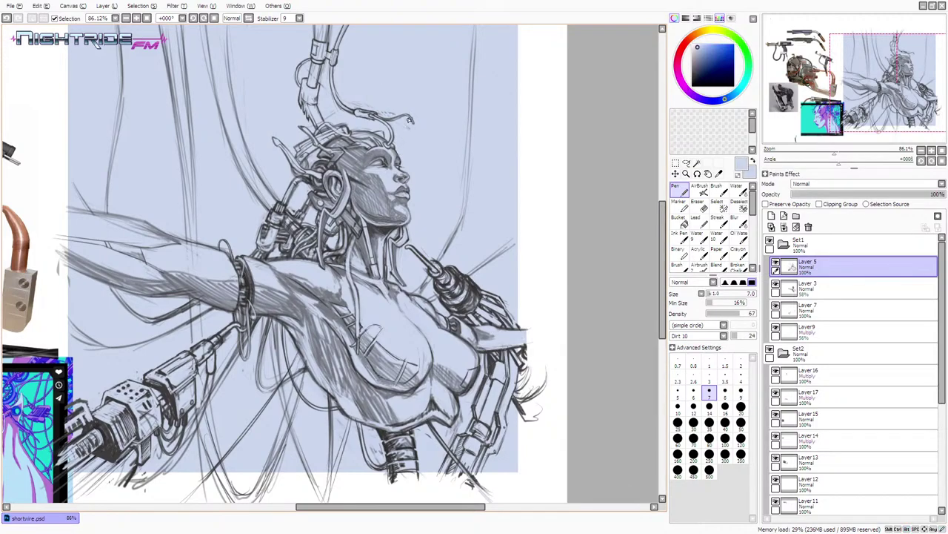
left_click(371, 134, "alt")
key("ctrl+z")
left_click(375, 135, "alt")
left_click_drag(378, 138, 371, 133)
- Refine the neck base and shoulder contour below the head cables with dark grey strokes, undoing the chest stroke and sampling light blue
left_click(336, 138, "alt")
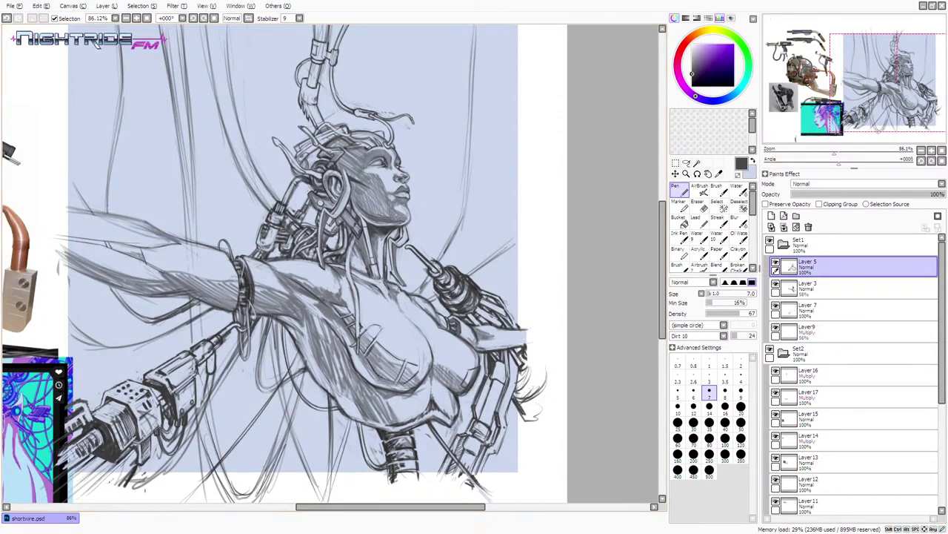
left_click(692, 78)
left_click_drag(357, 273, 378, 284)
key("ctrl+z")
key("ctrl")
left_click(352, 265)
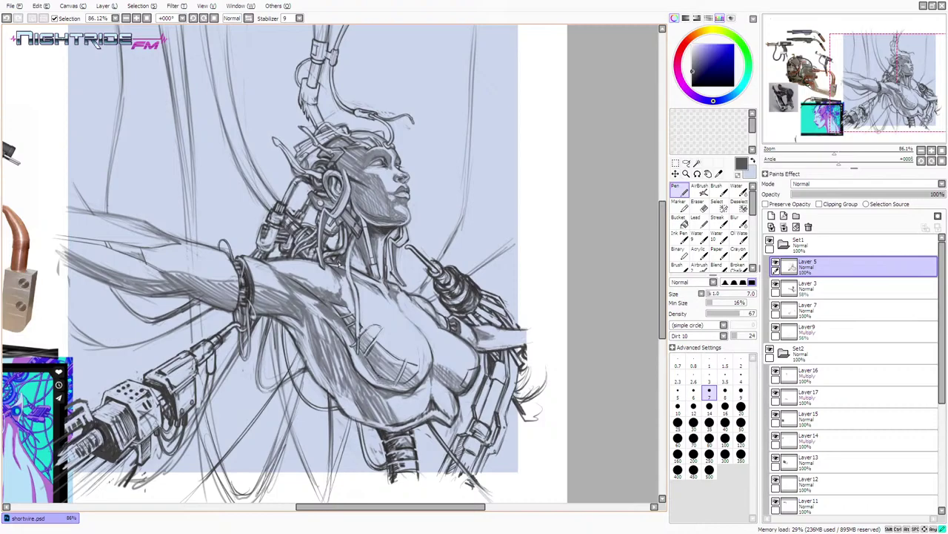
left_click_drag(339, 260, 334, 262)
key("alt")
left_click(337, 253, "alt")
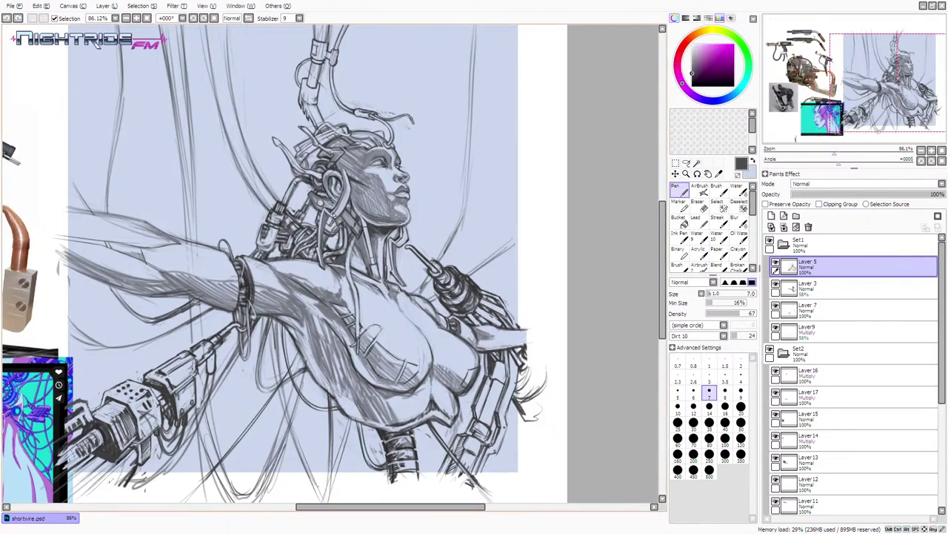
left_click(333, 259, "alt")
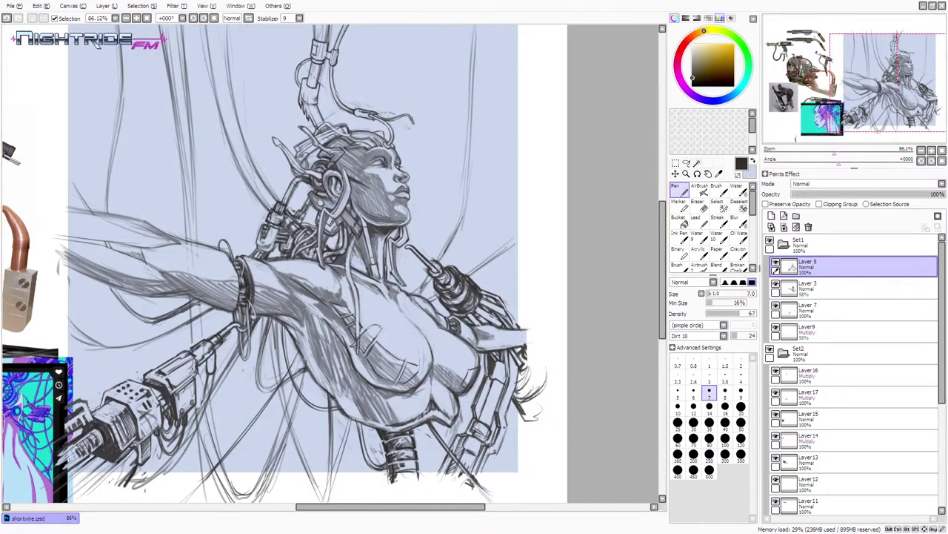
left_click(296, 258, "alt")
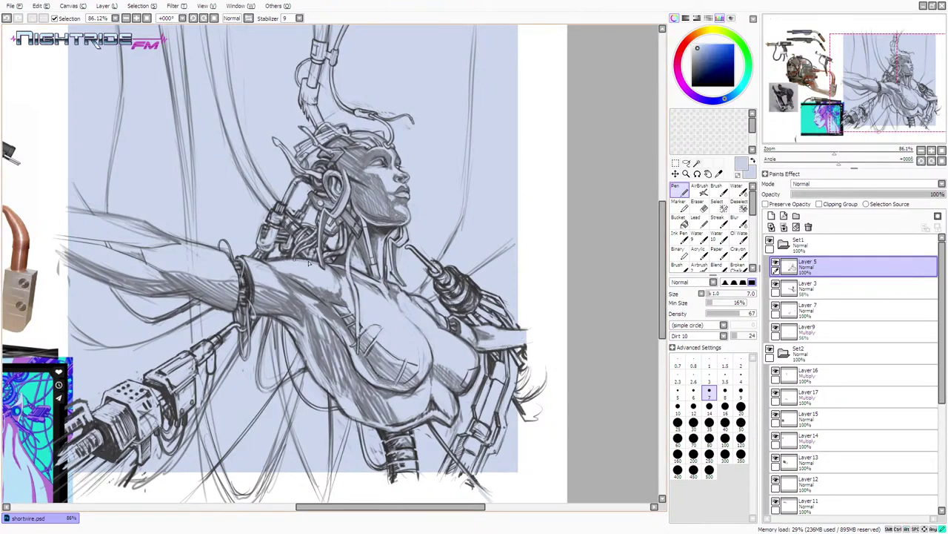
- Touch up the cables behind the neck and the face profile on Layer 5, alternating sampled dark grey and light blue
left_click_drag(404, 507, 386, 508)
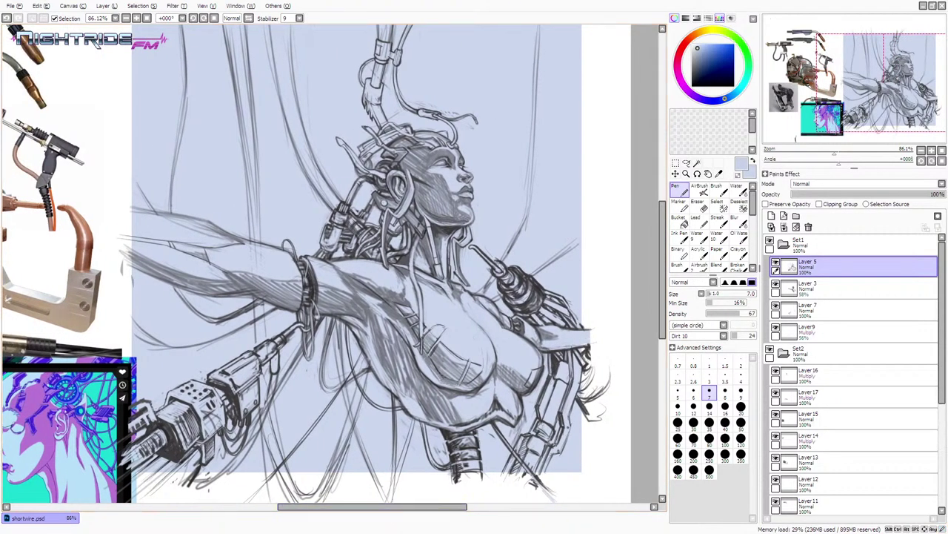
left_click(375, 251, "alt")
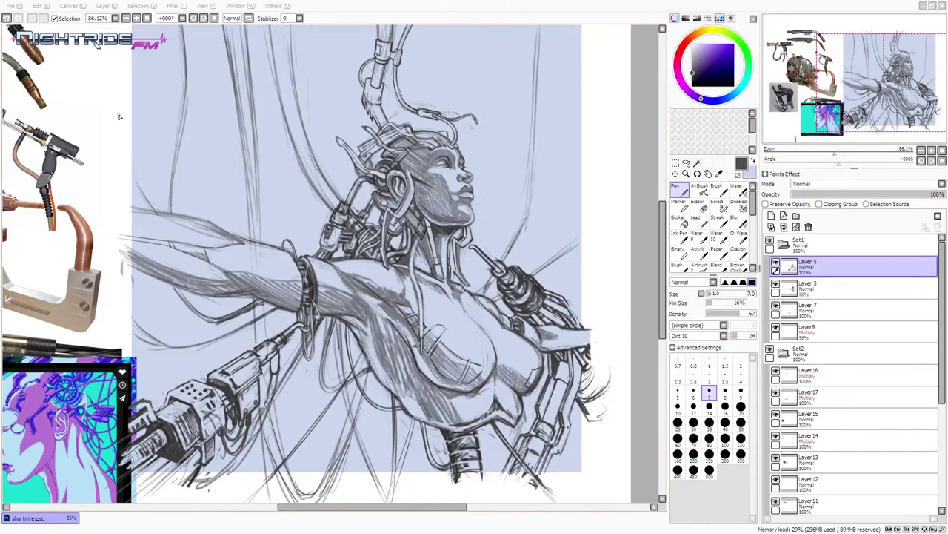
left_click(507, 3)
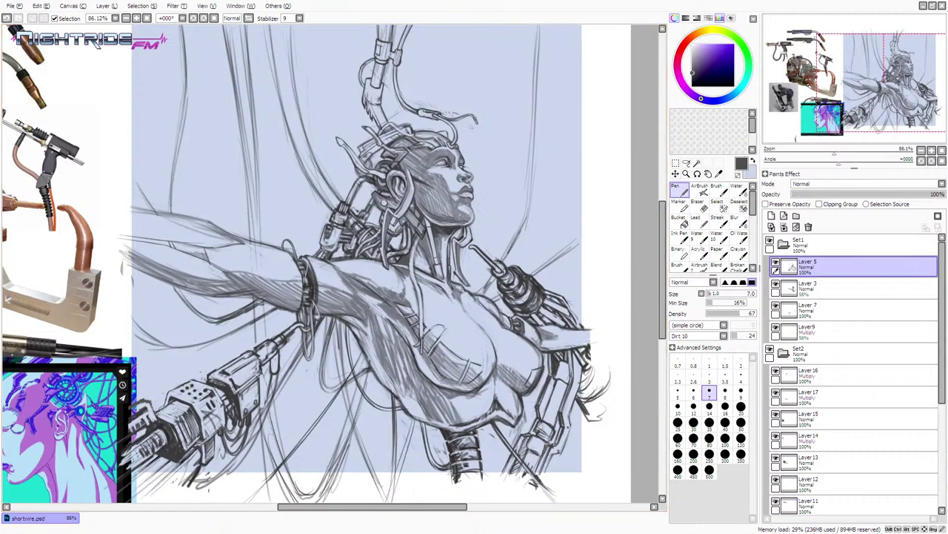
left_click(504, 165, "alt")
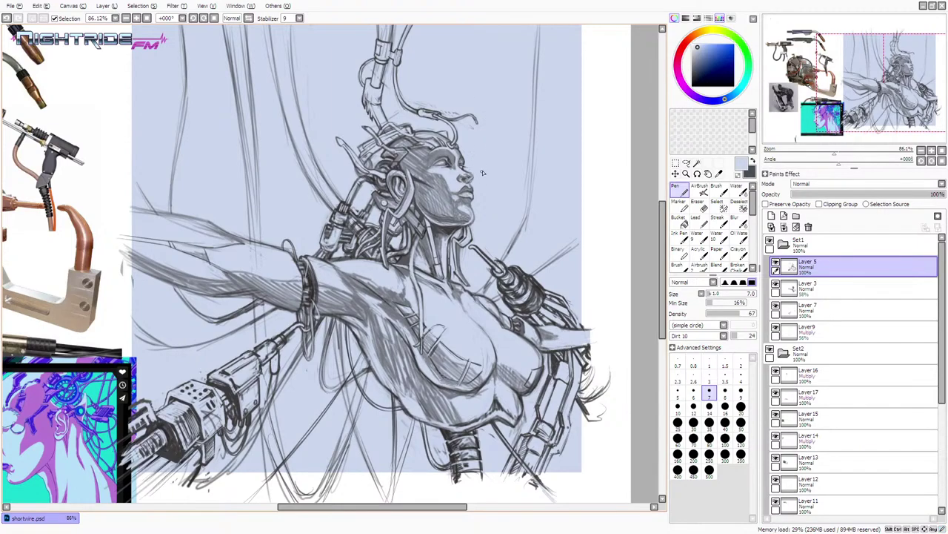
key("x")
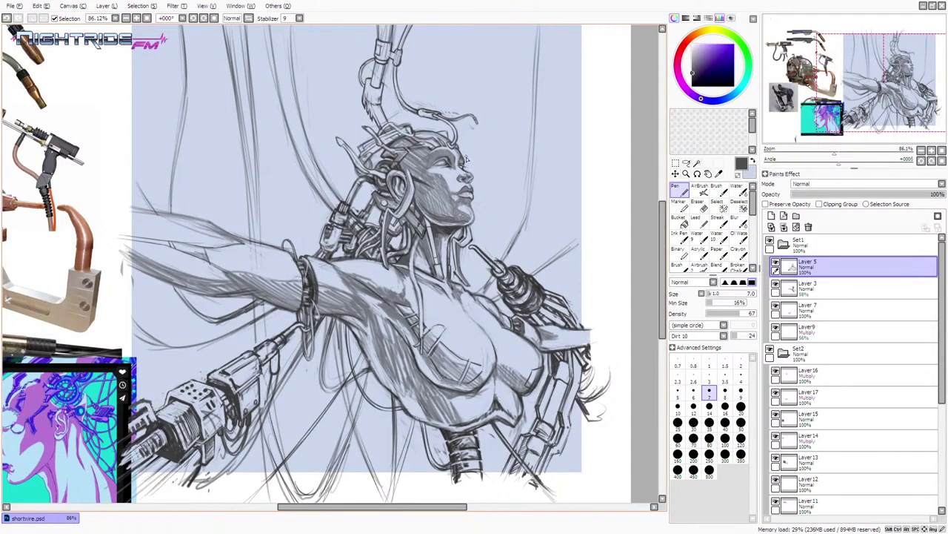
key("x")
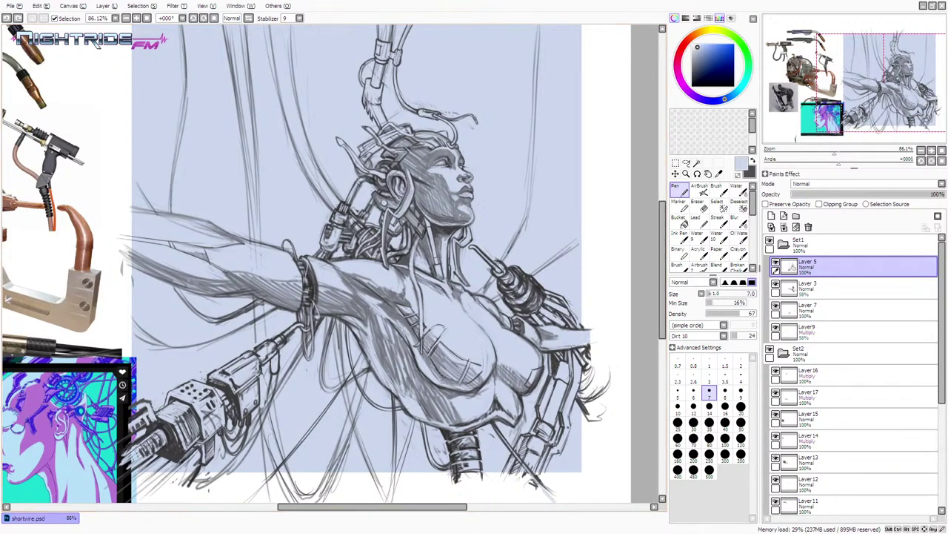
- Accent the eye on Layer 5 with a darker grey, redoing the first stroke, and compare the sketch with Layer 5 hidden and shown
key("x")
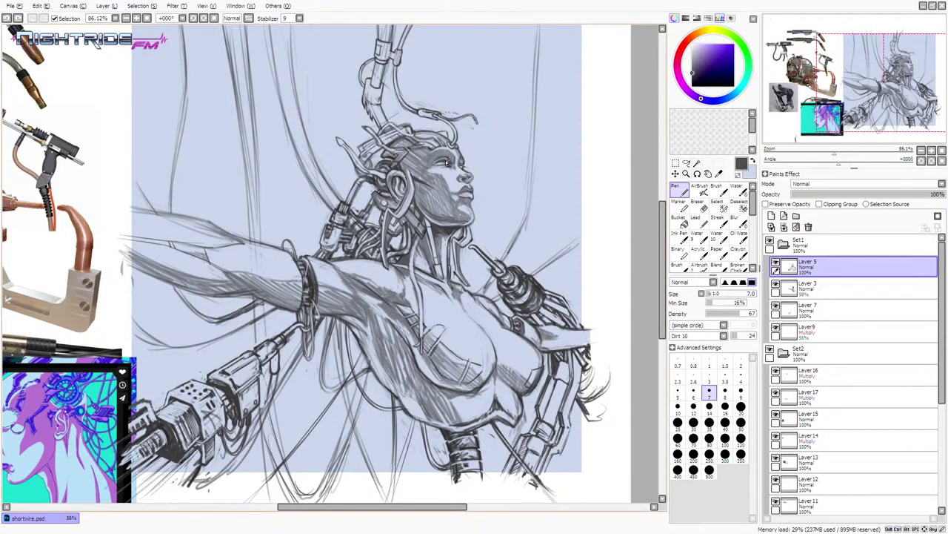
left_click(693, 77)
left_click_drag(447, 162, 449, 160)
key("ctrl+z")
left_click_drag(449, 159, 449, 162)
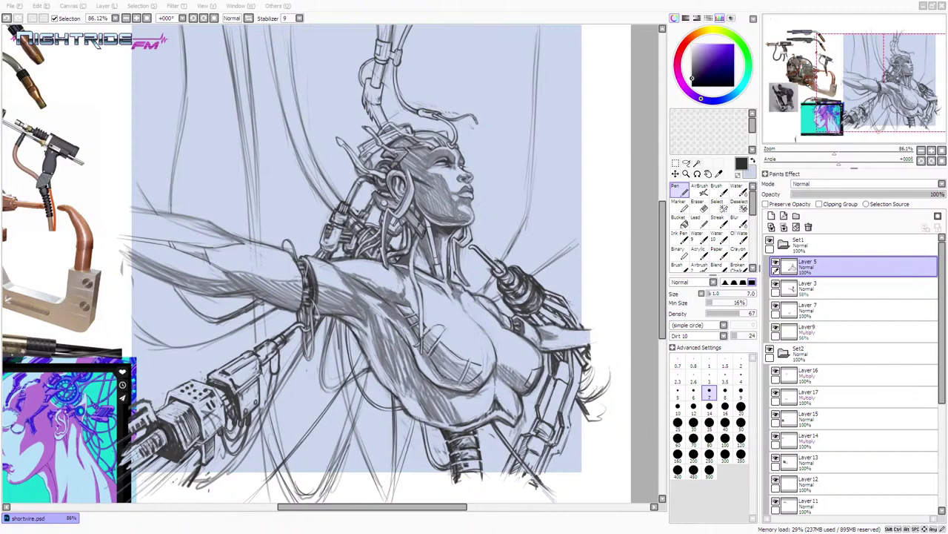
left_click(555, 14)
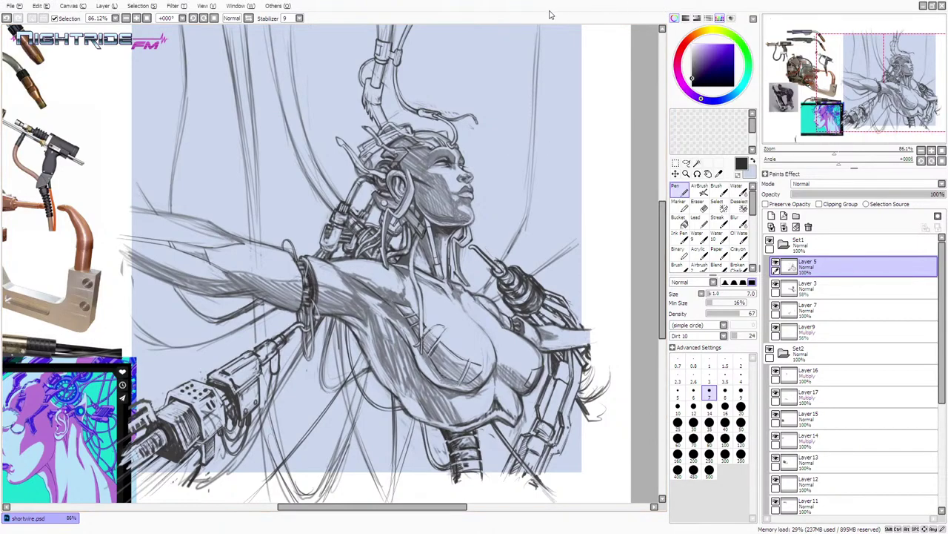
left_click(775, 265)
left_click(776, 264)
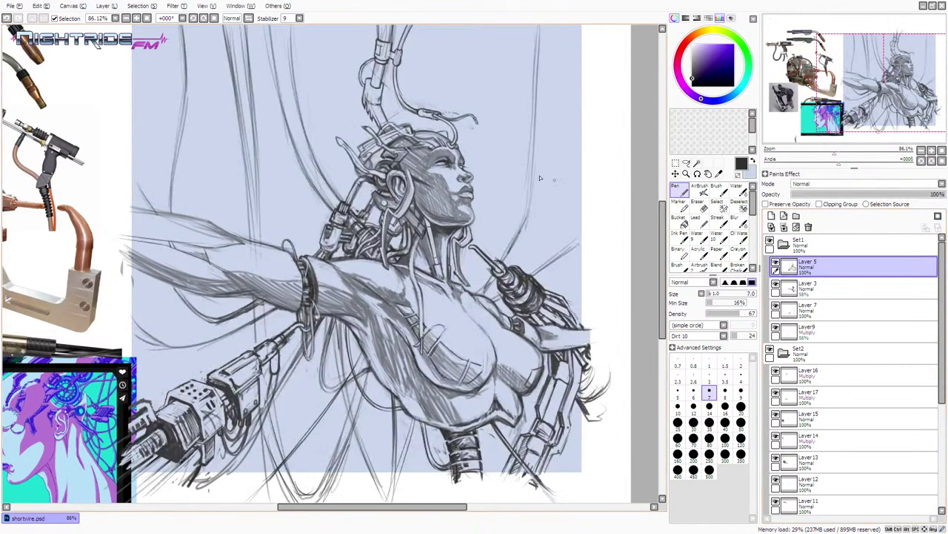
- Refine the eye's contour on Layer 5 with the Pen, using sampled light blue and dark grey
left_click(474, 147, "alt")
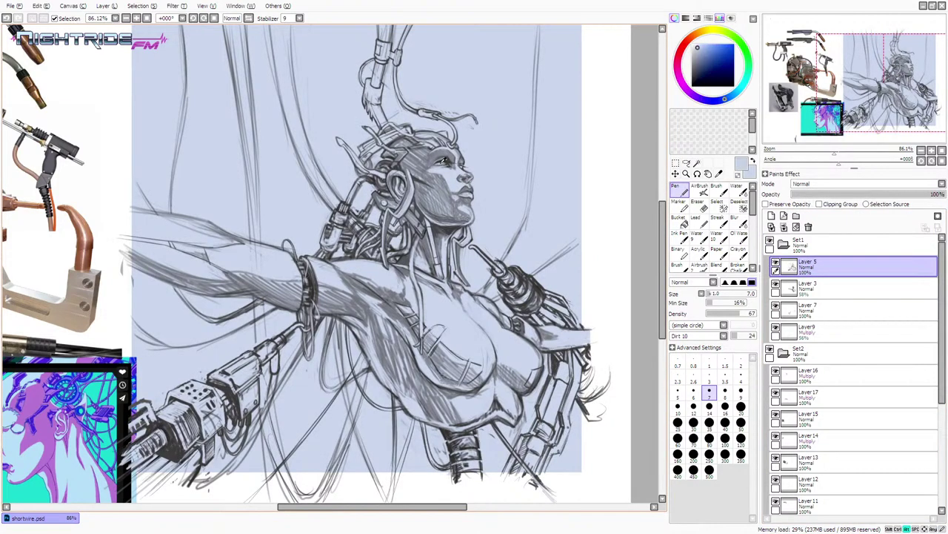
left_click(446, 159, "alt")
key("x")
left_click_drag(437, 162, 448, 162)
key("x")
- Define the nose and lips with Pen strokes in dark grey and light blue, undoing the last stroke
left_click_drag(467, 176, 459, 196)
key("ctrl+z")
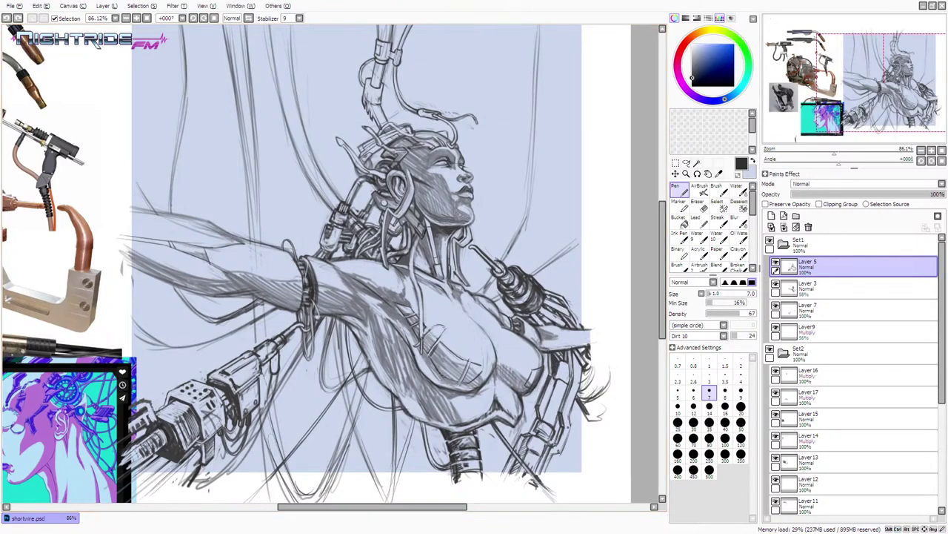
key("x")
key("ctrl+y")
key("ctrl+z")
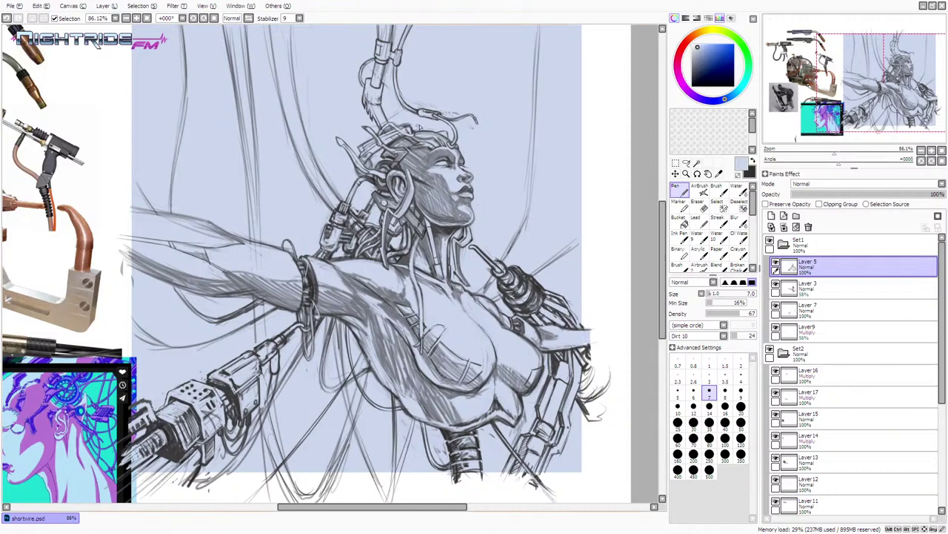
- Touch up the ear and the surrounding head details on Layer 5, alternating sampled dark grey and light blue
left_click(399, 179, "alt")
key("x")
key("x")
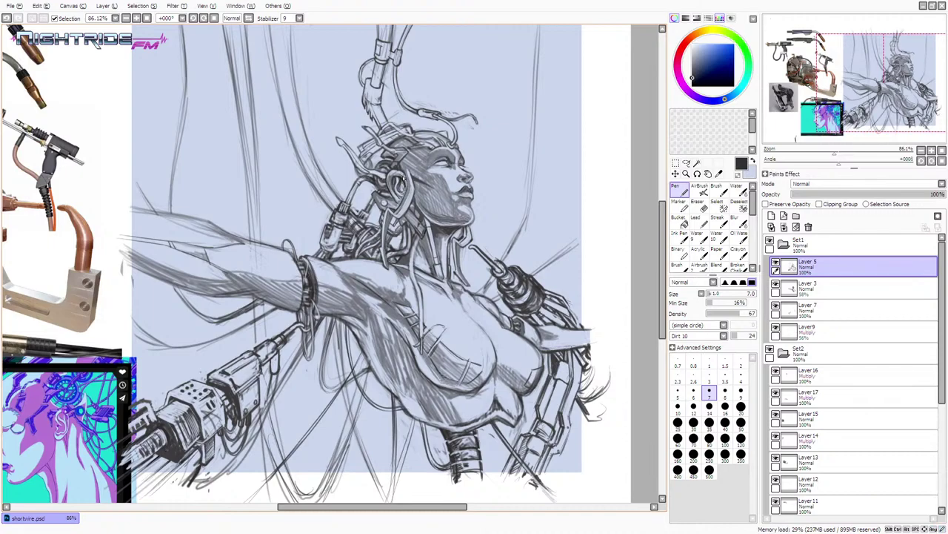
key("x")
key("x")
key("x")
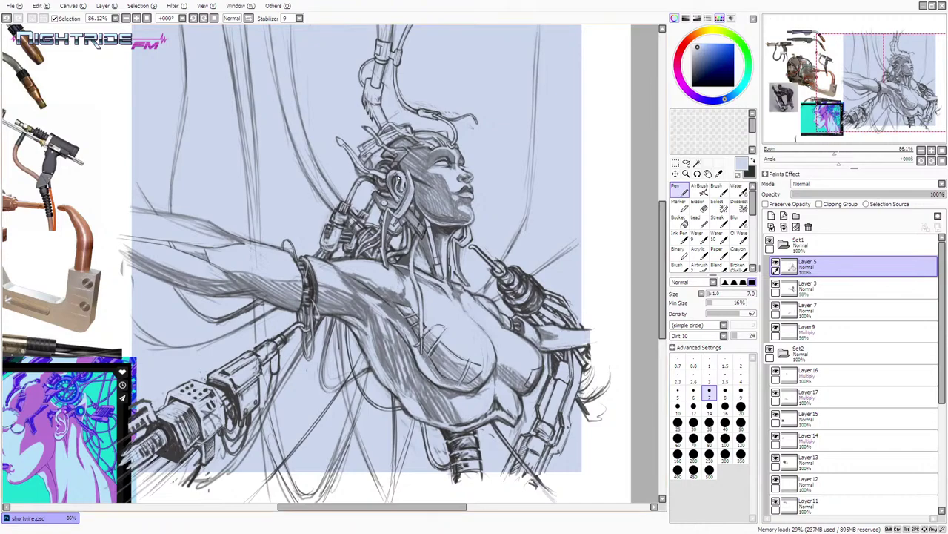
- Touch up the cable connector above the head with the Pen, using grey and background blue sampled from the sketch
key("x")
key("x")
left_click(416, 178, "alt")
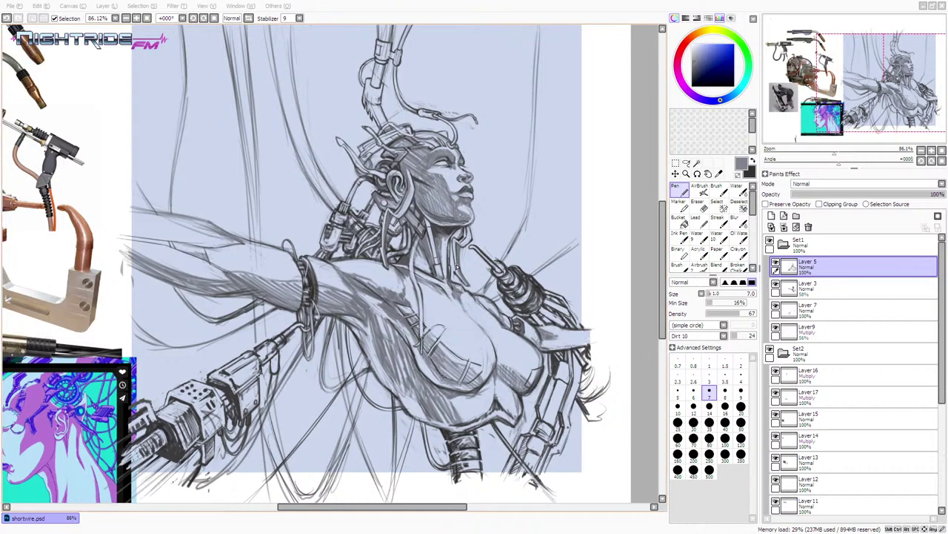
left_click(447, 5)
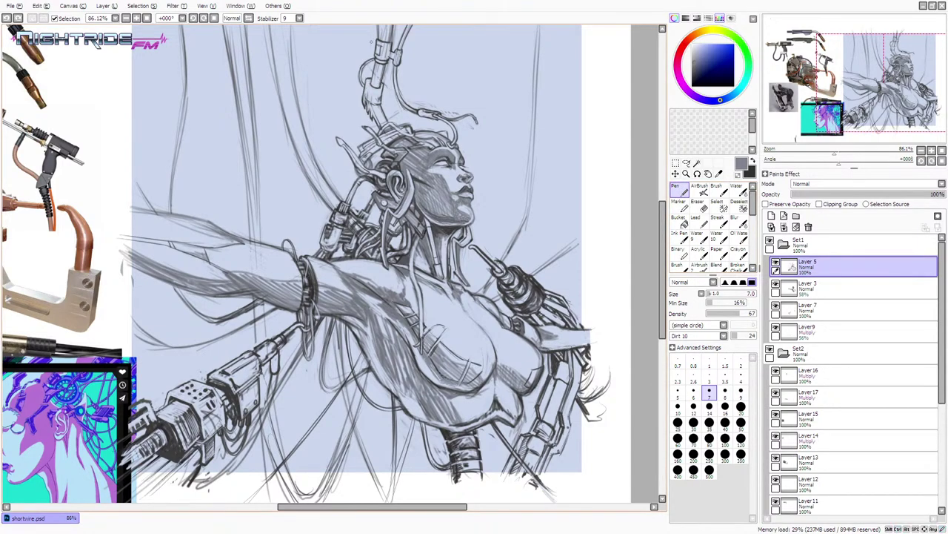
key("x")
left_click(374, 87, "alt")
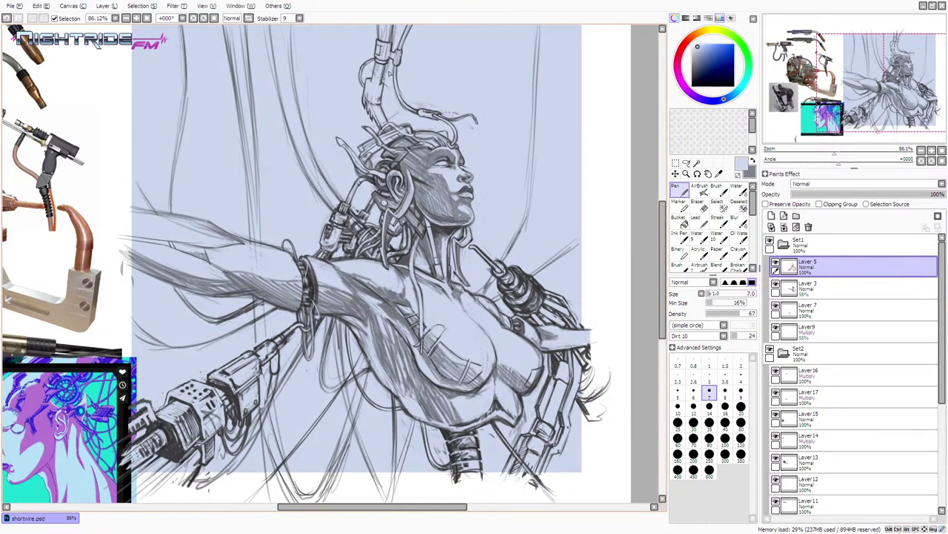
left_click(379, 87, "alt")
key("ctrl+z")
left_click_drag(375, 86, 383, 80)
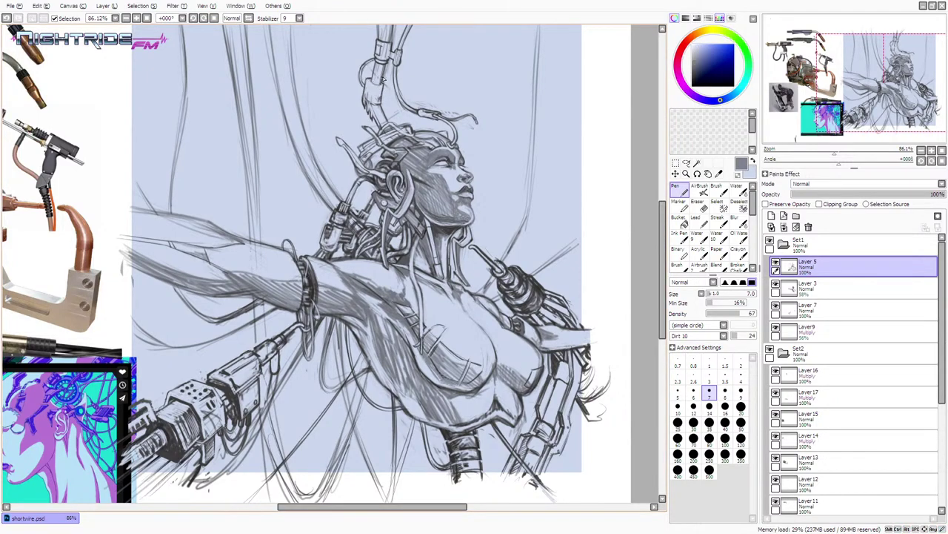
- Refine the small wires and connector just behind the ear with background blue and short Pen strokes
key("alt")
left_click(386, 172, "alt")
left_click(377, 164, "alt")
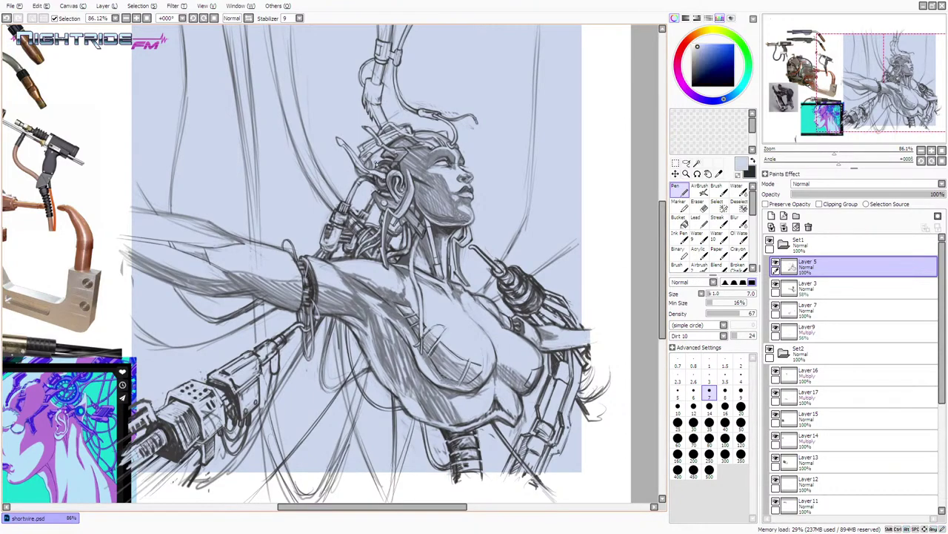
left_click(378, 167, "alt")
left_click(377, 165, "alt")
left_click_drag(389, 187, 384, 193)
left_click_drag(388, 187, 392, 184)
- Retouch the tangled cables behind the ear and neck with dark and light tones sampled from the sketch
left_click(411, 208, "alt")
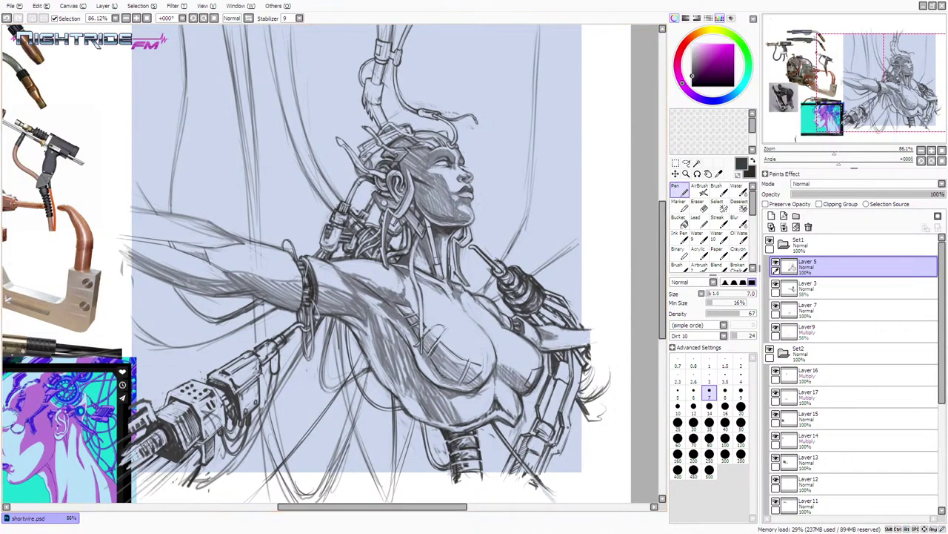
left_click_drag(397, 223, 391, 231)
key("ctrl+z")
left_click(348, 163, "alt")
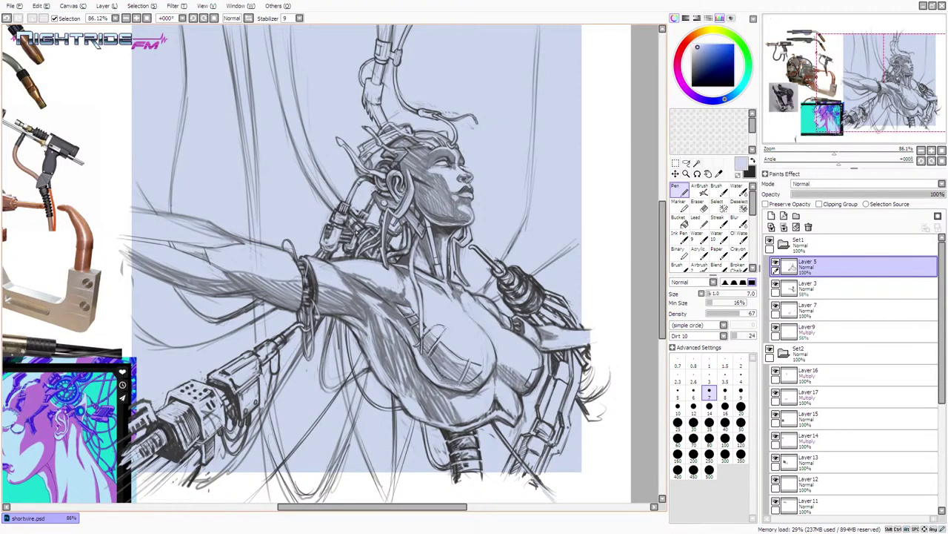
left_click_drag(356, 232, 353, 232)
key("ctrl+z")
left_click(364, 230, "alt")
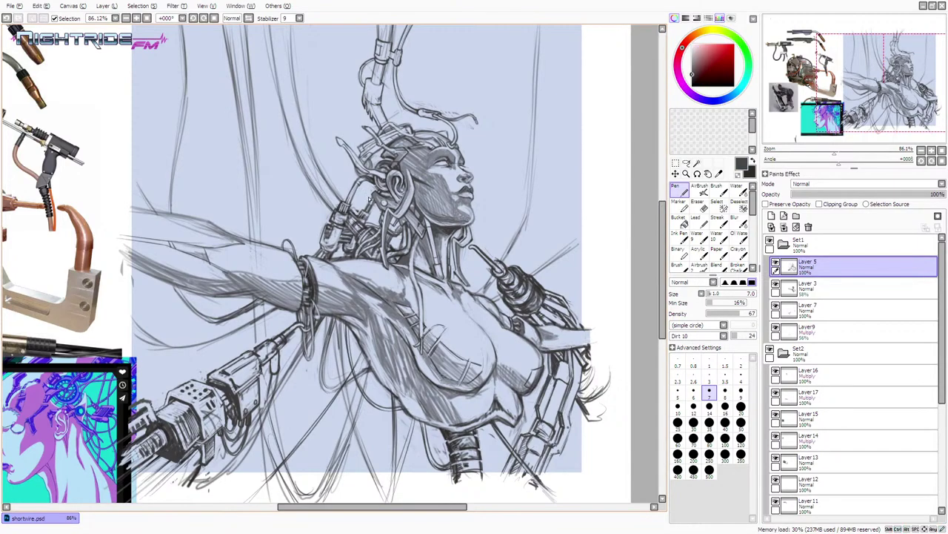
key("x")
key("x")
left_click(366, 196, "alt")
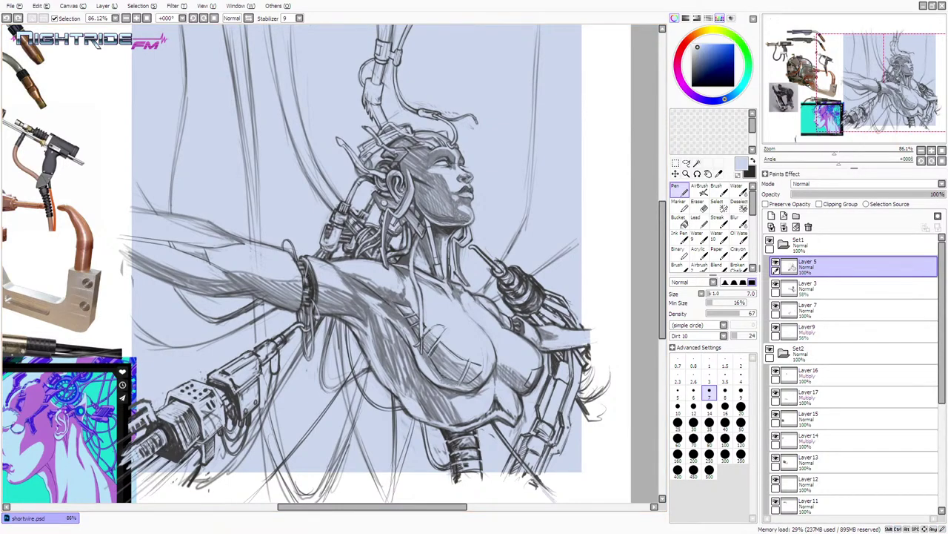
- Retouch the forehead and eye with dark and light grey tones sampled from the face
left_click(455, 230, "alt")
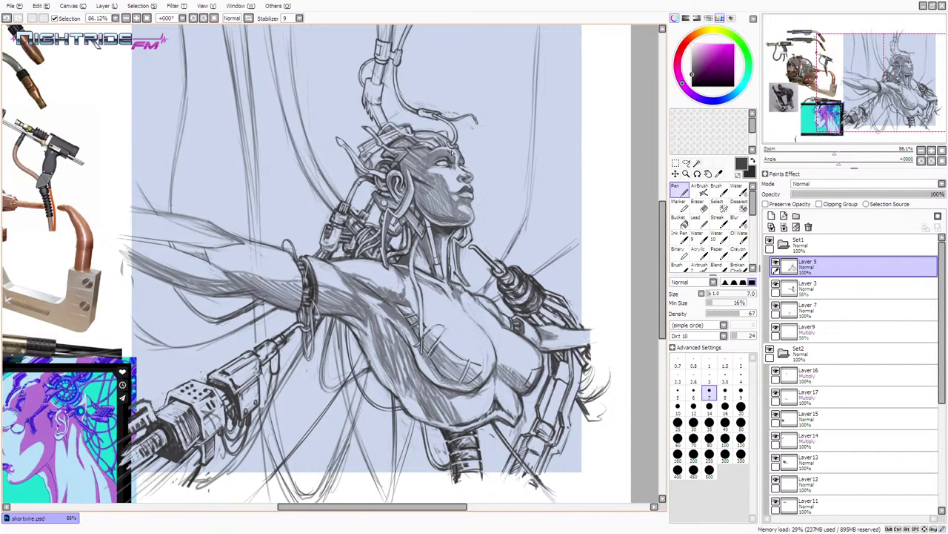
key("ctrl")
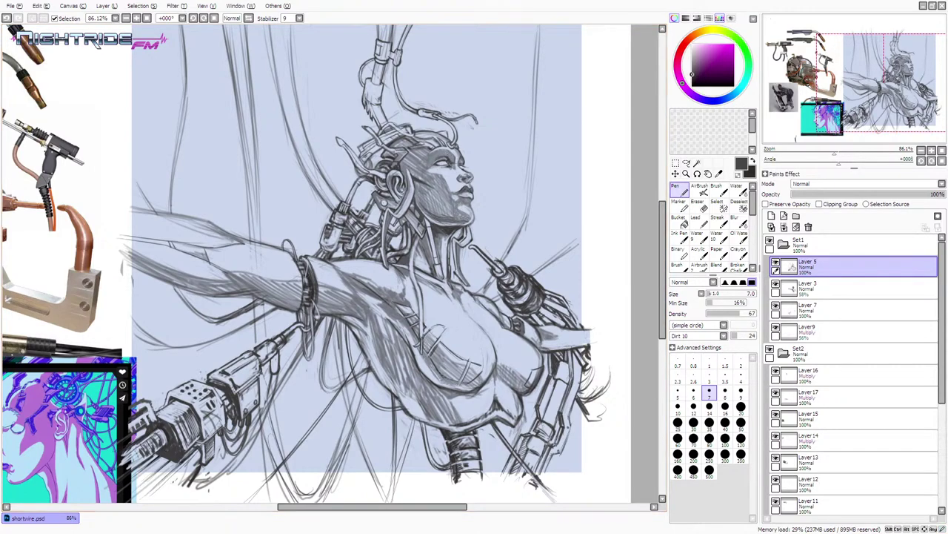
left_click(458, 155, "alt")
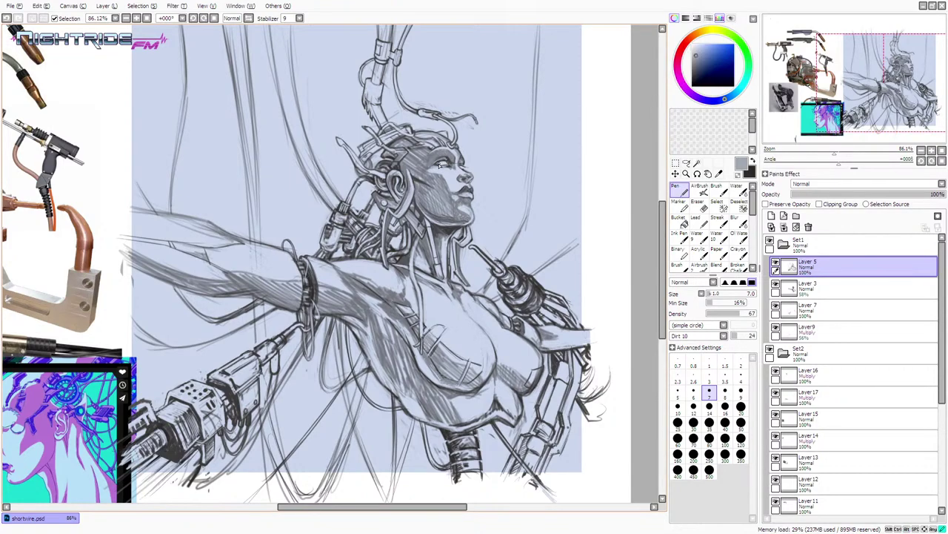
left_click_drag(440, 165, 445, 167)
key("ctrl+z")
left_click(443, 162, "alt")
- Touch up the hair above the temple and the cable over the forehead with sampled tones
left_click(402, 165, "alt")
left_click_drag(421, 138, 429, 149)
key("ctrl+z")
left_click(399, 112, "alt")
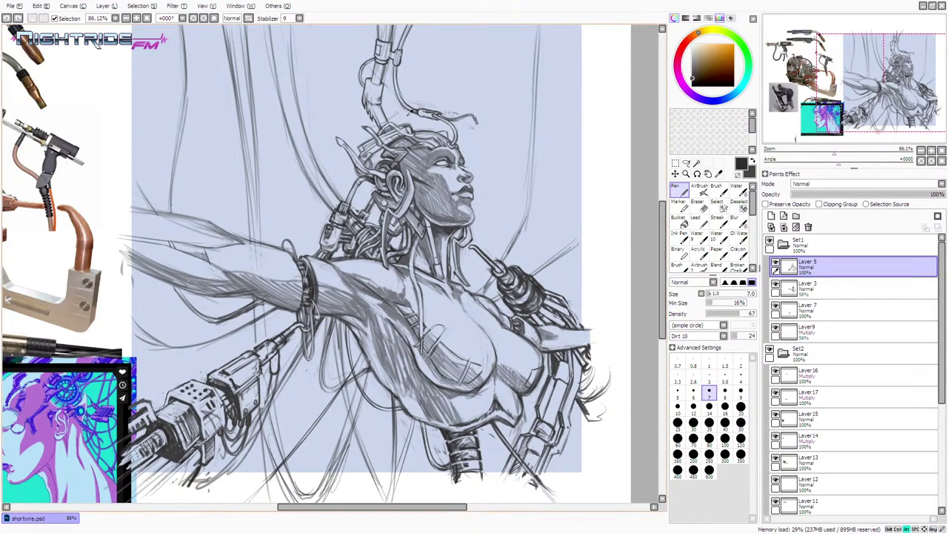
left_click(408, 115, "alt")
- Add a new layer above Layer 5 and draw thin overlapping wires across the crown of the head
left_click(771, 215)
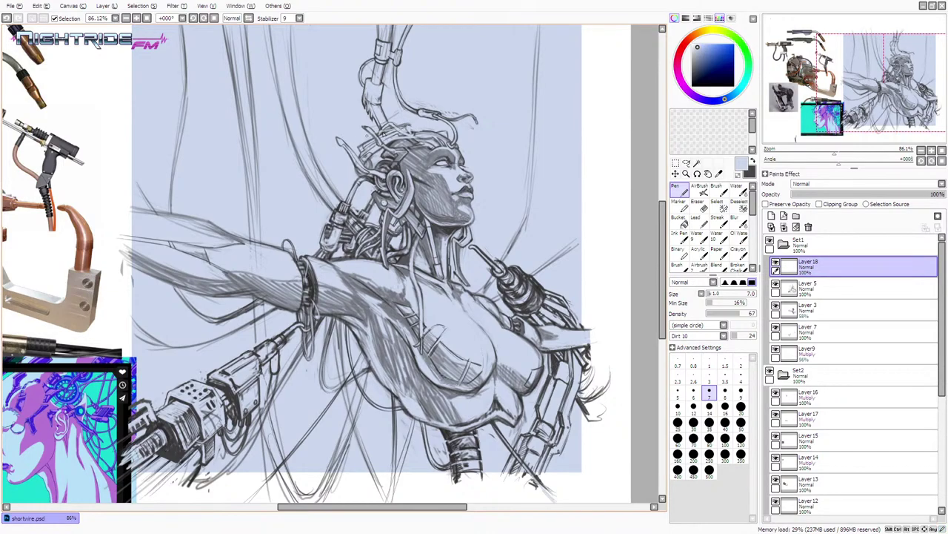
key("ctrl+z")
key("ctrl+z")
left_click_drag(375, 131, 396, 130)
key("x")
left_click_drag(372, 138, 382, 134)
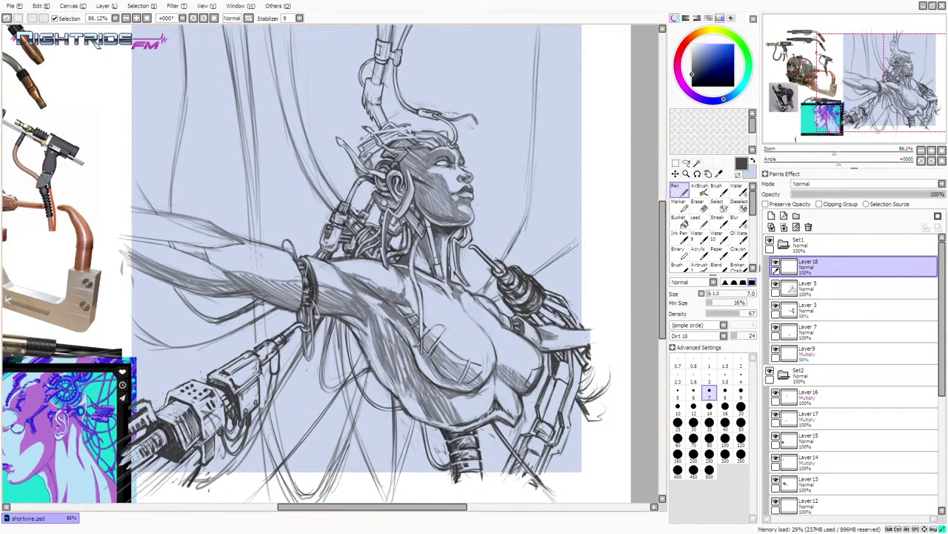
left_click_drag(369, 137, 377, 132)
left_click_drag(386, 131, 409, 122)
key("ctrl+z")
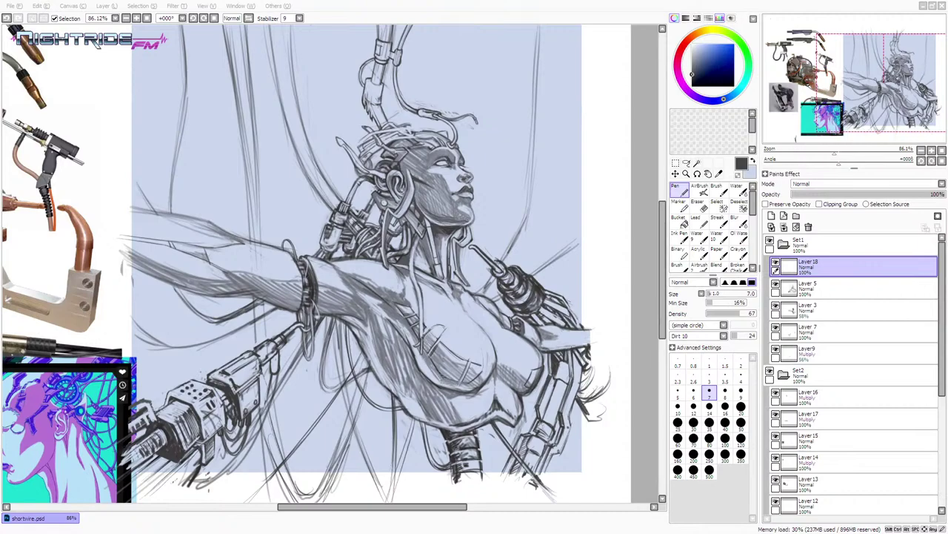
left_click(426, 14)
left_click(501, 6)
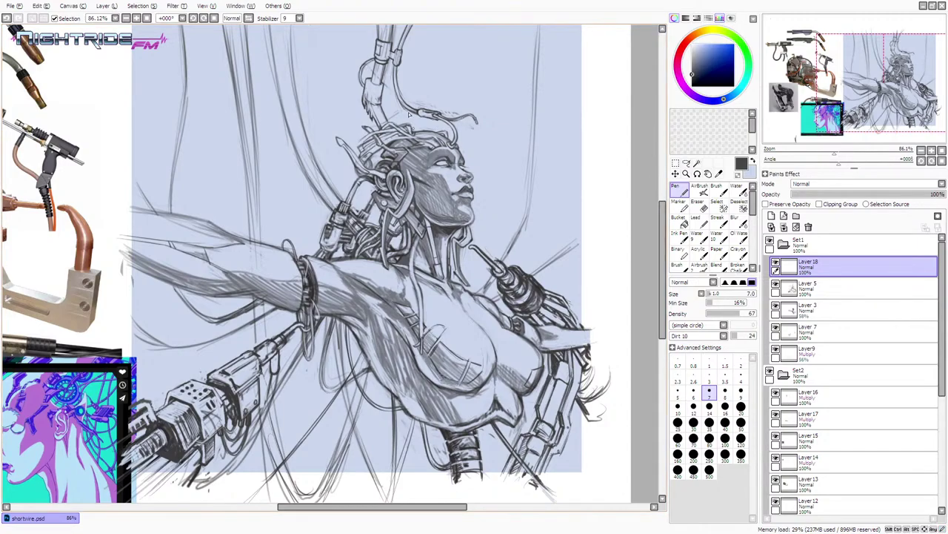
left_click_drag(409, 142, 432, 131)
key("ctrl+z")
key("ctrl+z")
left_click_drag(358, 144, 369, 135)
key("ctrl+z")
left_click_drag(345, 152, 321, 158)
key("ctrl+z")
left_click_drag(345, 152, 215, 182)
key("ctrl+z")
key("ctrl+z")
left_click_drag(349, 152, 320, 163)
left_click_drag(228, 218, 296, 165)
key("ctrl+z")
left_click_drag(366, 144, 359, 146)
key("ctrl+z")
key("ctrl+z")
key("ctrl+z")
- Draw a looping cable from the back of the head down to the shoulder connectors, trimming it with background blue
left_click_drag(347, 151, 314, 191)
mouse_move(347, 154)
left_mouse_down()
mouse_move(325, 172)
mouse_move(332, 159)
mouse_move(317, 215)
mouse_move(327, 222)
left_mouse_up()
key("ctrl+z")
left_click_drag(327, 170, 347, 151)
key("ctrl+z")
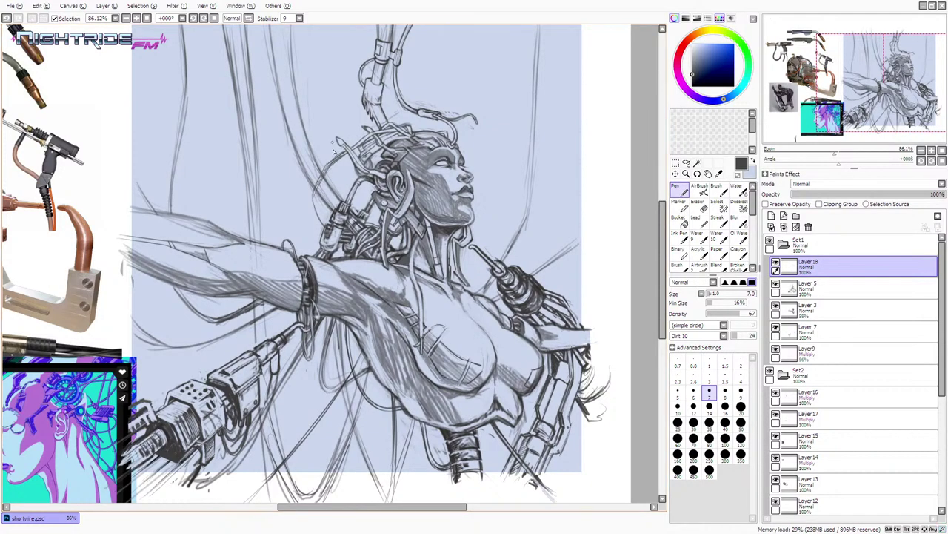
left_click(334, 154, "alt")
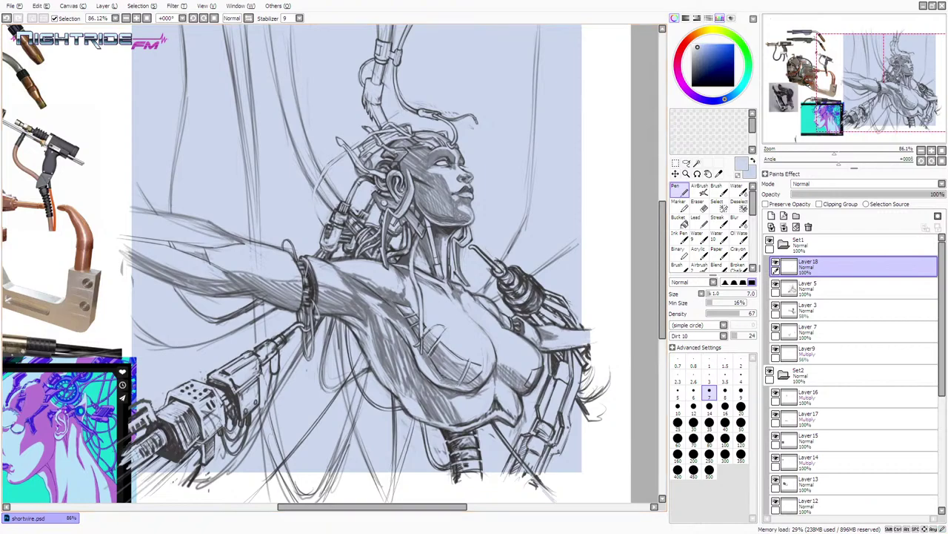
left_click(317, 188, "alt")
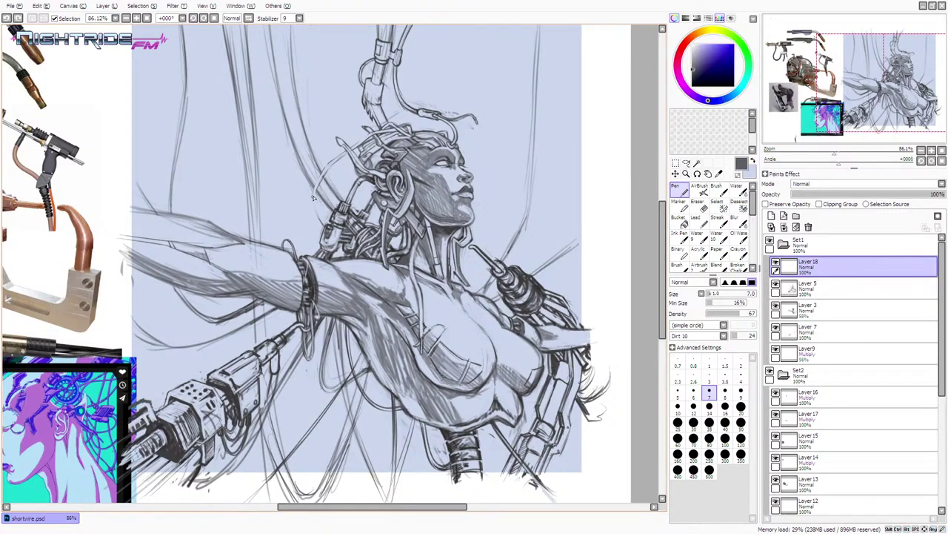
left_click_drag(320, 184, 327, 227)
left_click_drag(315, 195, 328, 227)
mouse_move(315, 191)
left_mouse_down()
mouse_move(321, 170)
mouse_move(367, 136)
left_mouse_up()
key("ctrl+z")
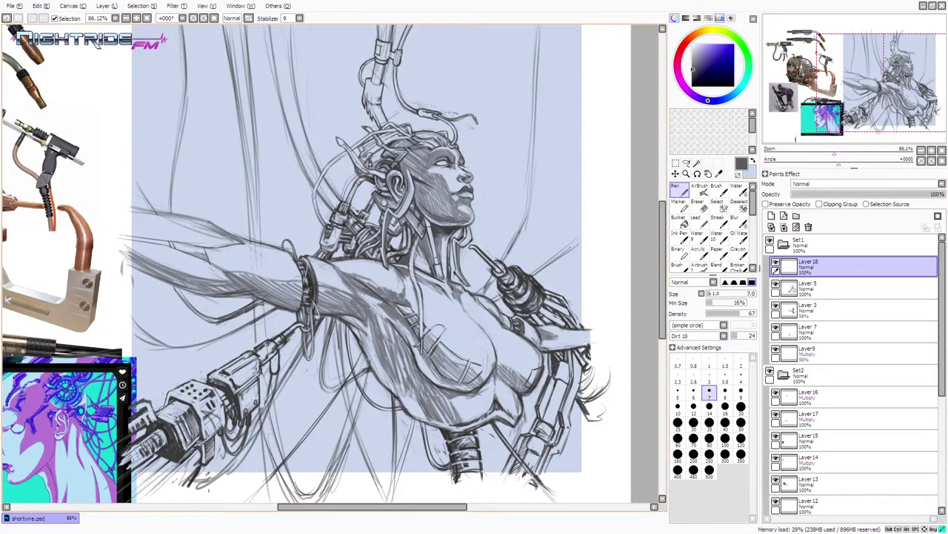
- Retouch the wires and hair above the ear with sampled background blue and dark grey
left_click(371, 166, "alt")
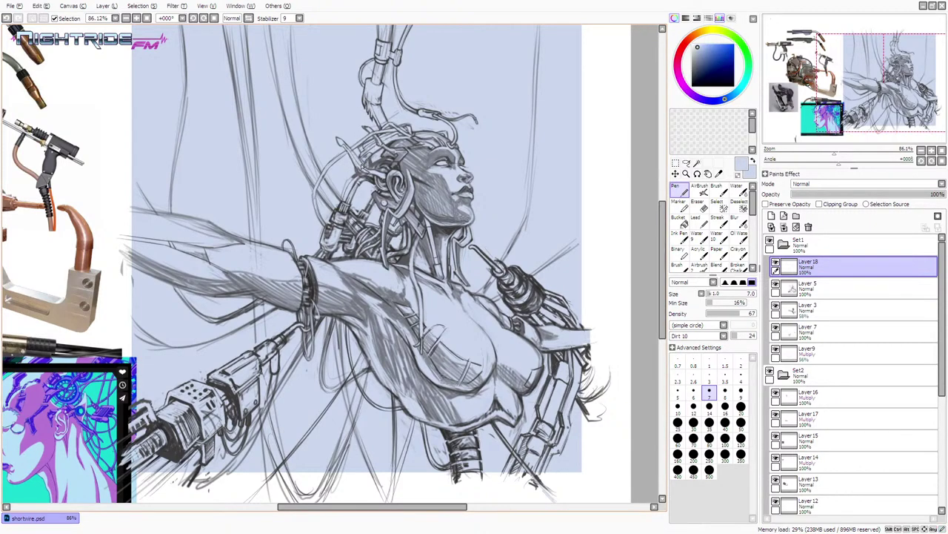
left_click_drag(356, 168, 387, 157)
left_click(390, 155, "alt")
left_click(395, 157, "alt")
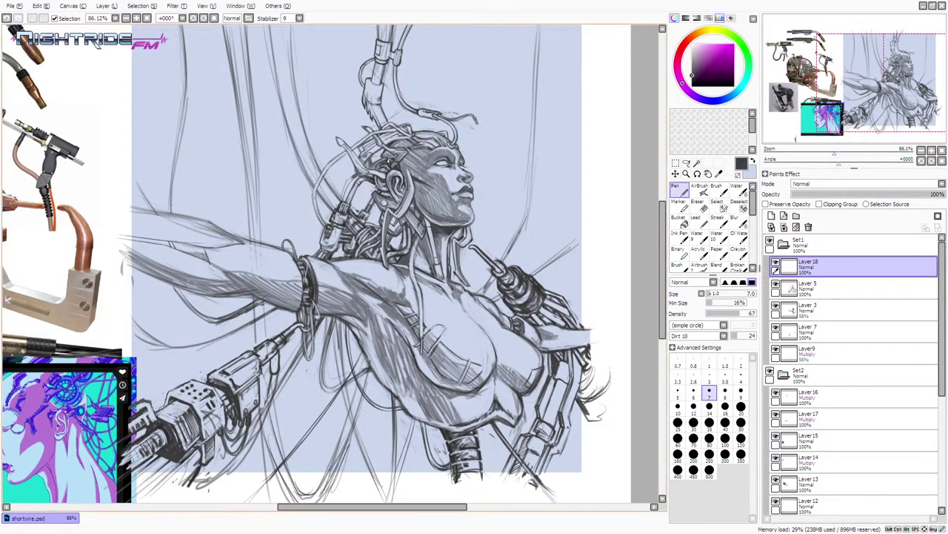
left_click(482, 143, "alt")
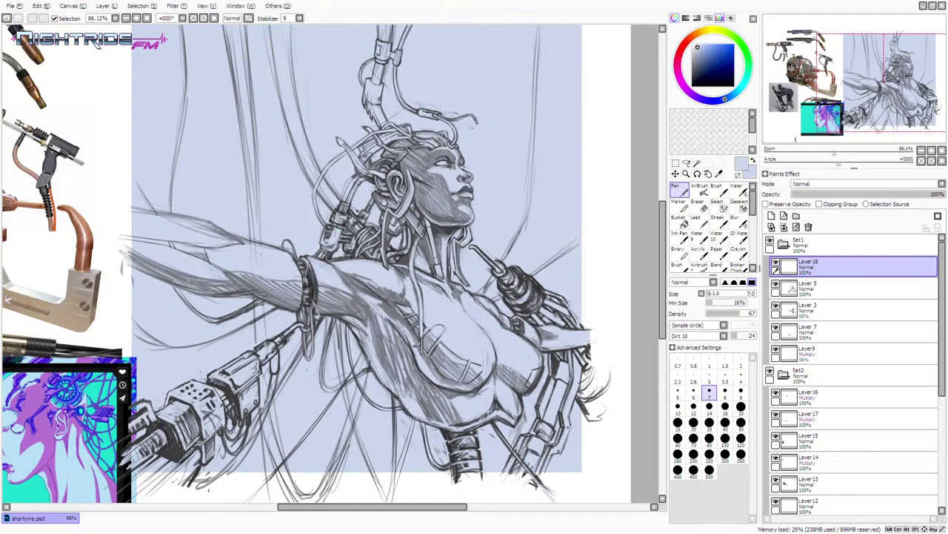
- Clean up the outline on the far side of the chest with sampled grey and background blue
left_click_drag(421, 506, 413, 510)
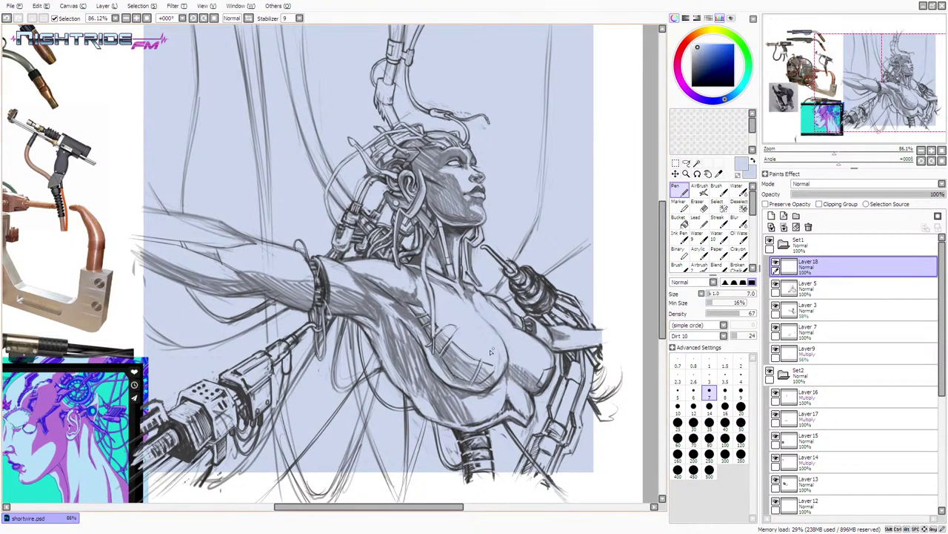
key("alt")
left_click(557, 363, "alt")
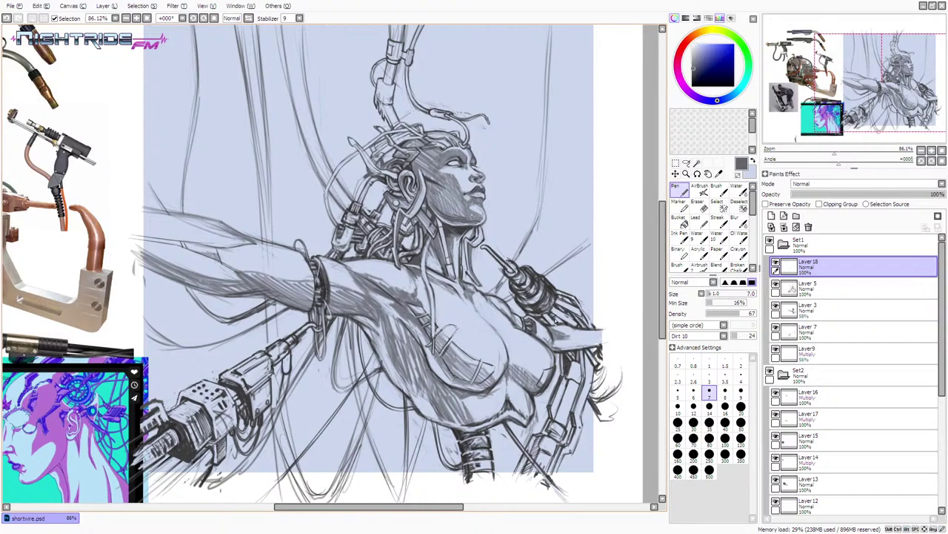
left_click(549, 362, "alt")
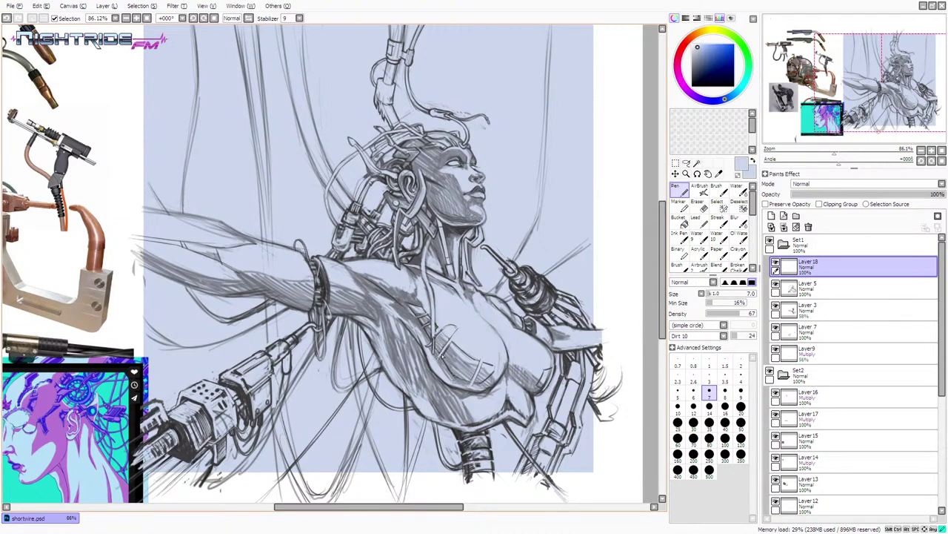
- Trim the panel lines near the armpit and upper chest with background blue
left_click_drag(443, 356, 449, 344)
key("ctrl+z")
left_click_drag(425, 321, 418, 318)
left_click(490, 286, "alt")
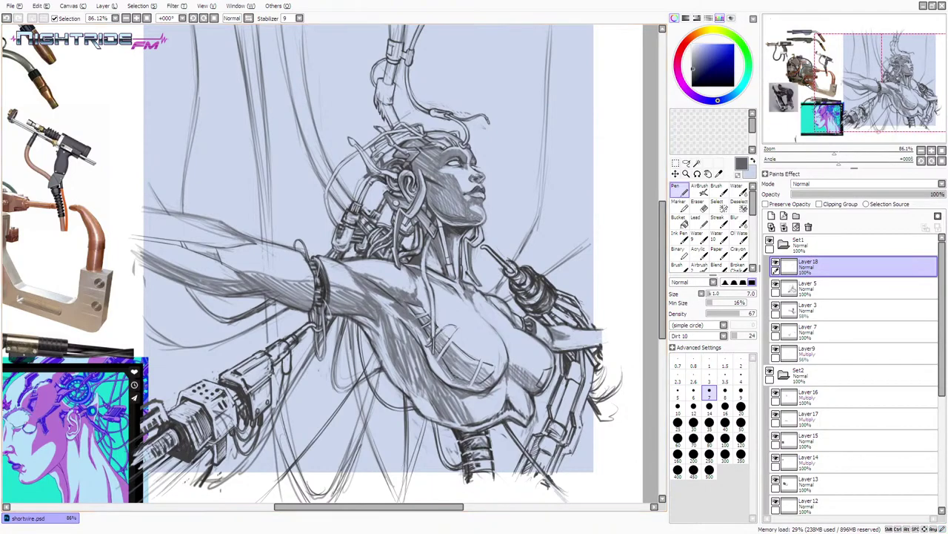
- Rework the dark contour and shading along the lower far side of the chest with sampled greys
left_click(560, 360, "alt")
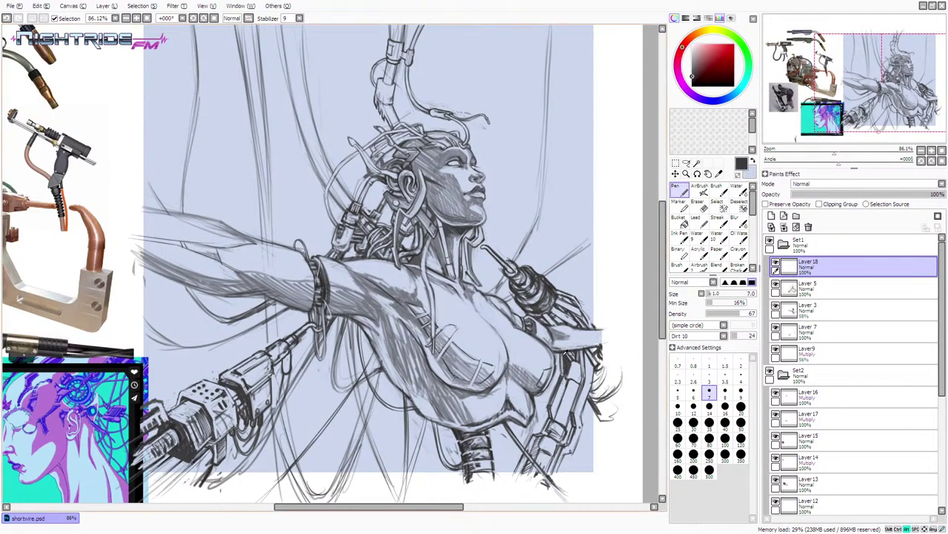
left_click(540, 390, "alt")
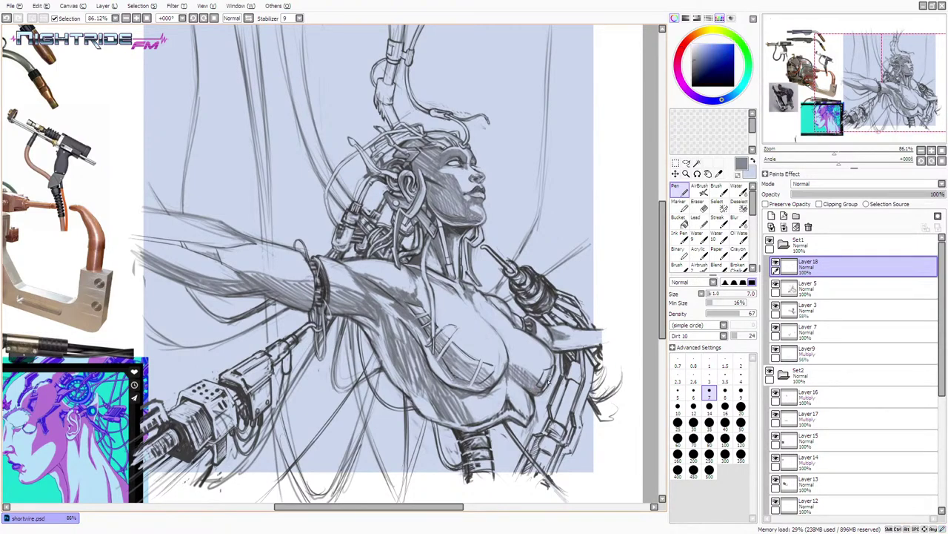
left_click(540, 393, "alt")
left_click(544, 395, "alt")
left_click_drag(535, 400, 536, 404)
key("ctrl+z")
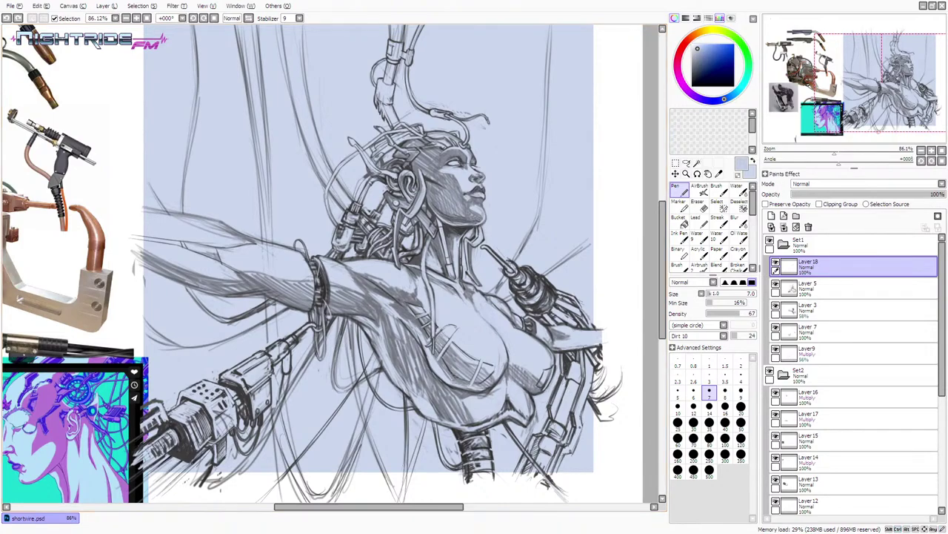
- Refine the far shoulder line beside the mechanical arm connector with short Pen strokes
left_click(497, 295, "alt")
left_click_drag(495, 298, 493, 302)
left_click_drag(495, 302, 501, 298)
- Touch up the jawline and chin edge with dark grey and background blue sampled from the sketch
left_click(467, 226, "alt")
left_click_drag(461, 227, 480, 226)
key("ctrl+z")
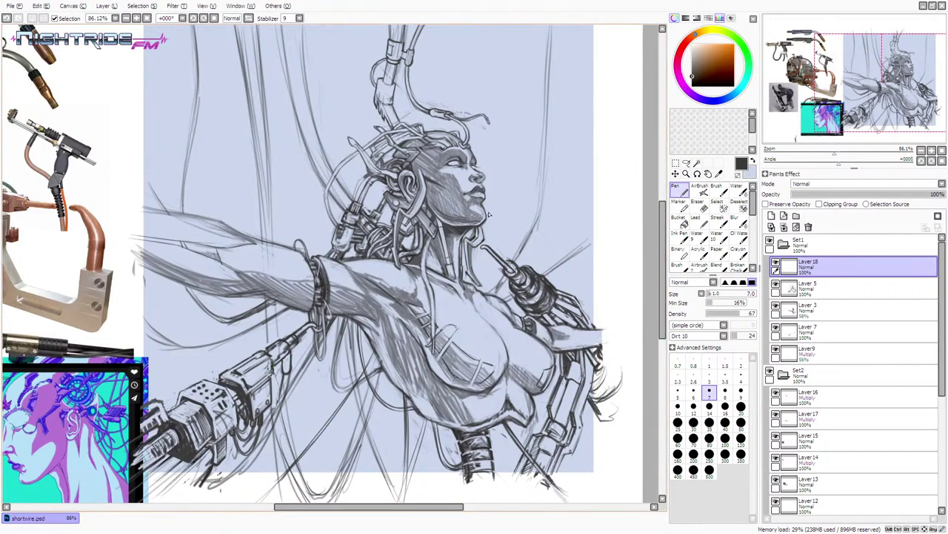
left_click(489, 214, "alt")
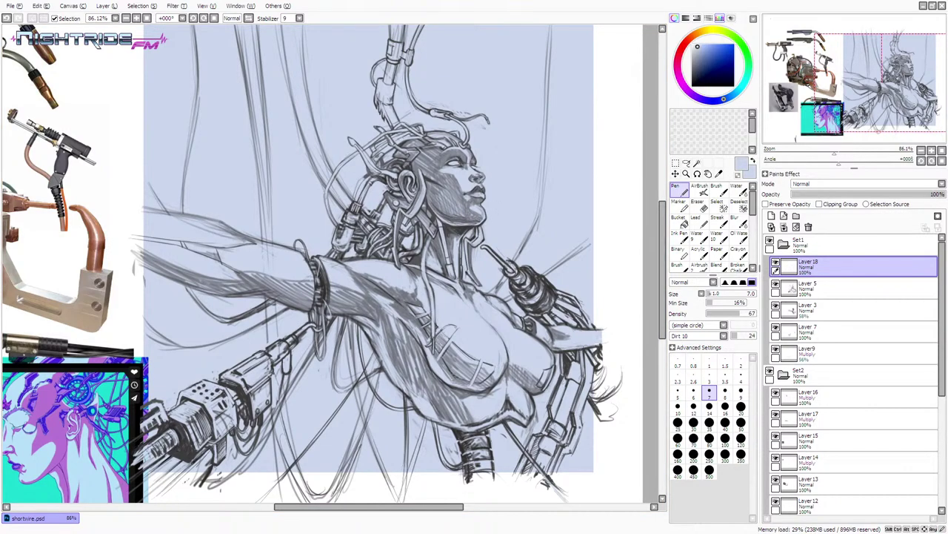
- Touch up the cables beside the ear and cheek with Pen strokes in greys sampled from the sketch, undoing the last stroke
left_click(428, 170, "alt")
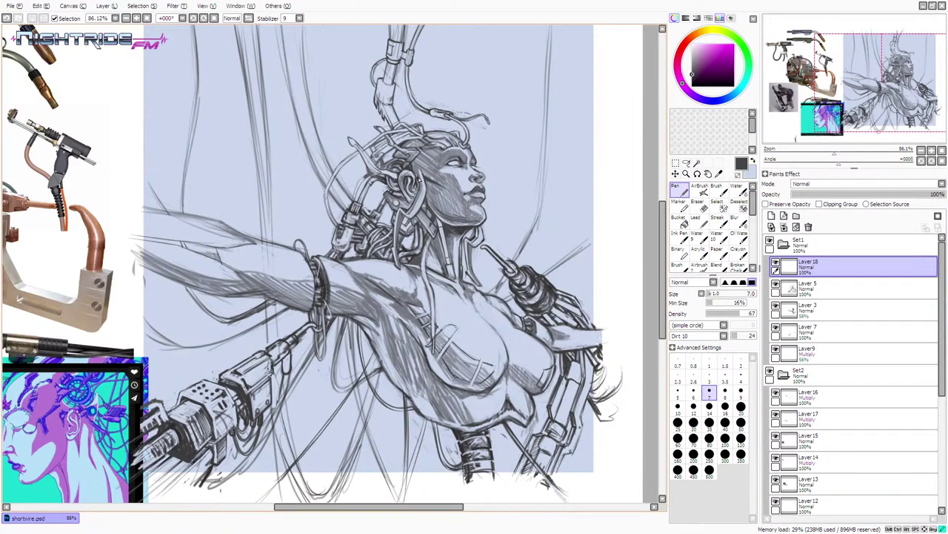
left_click(429, 172, "alt")
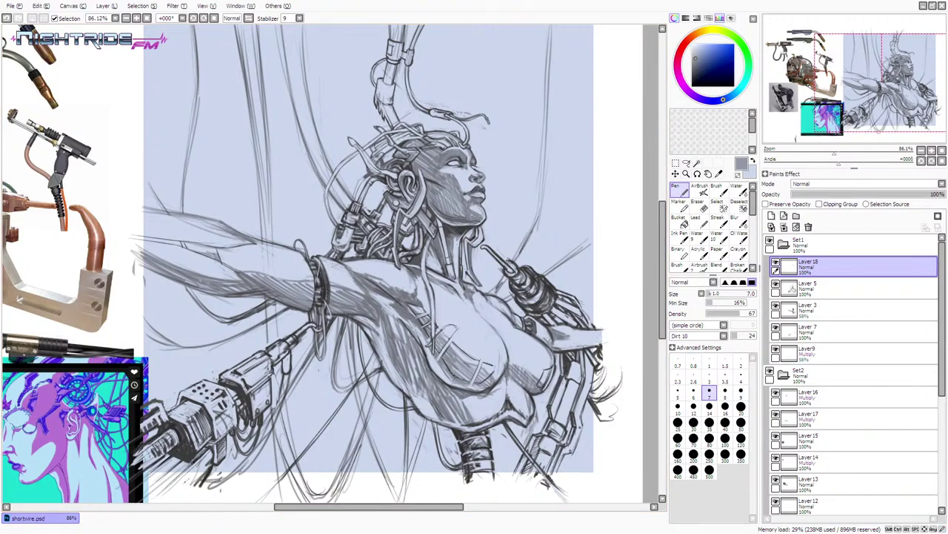
left_click(428, 201, "alt")
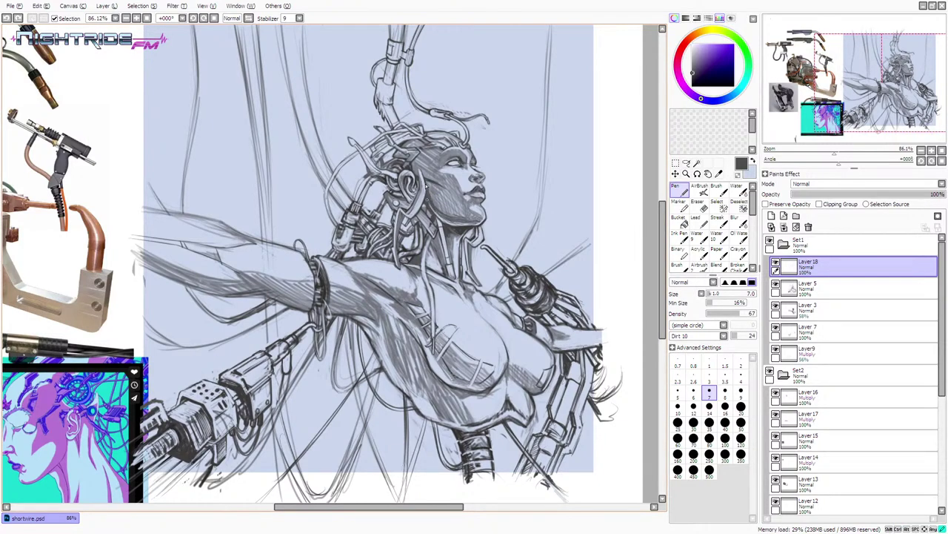
left_click(427, 187)
key("ctrl+z")
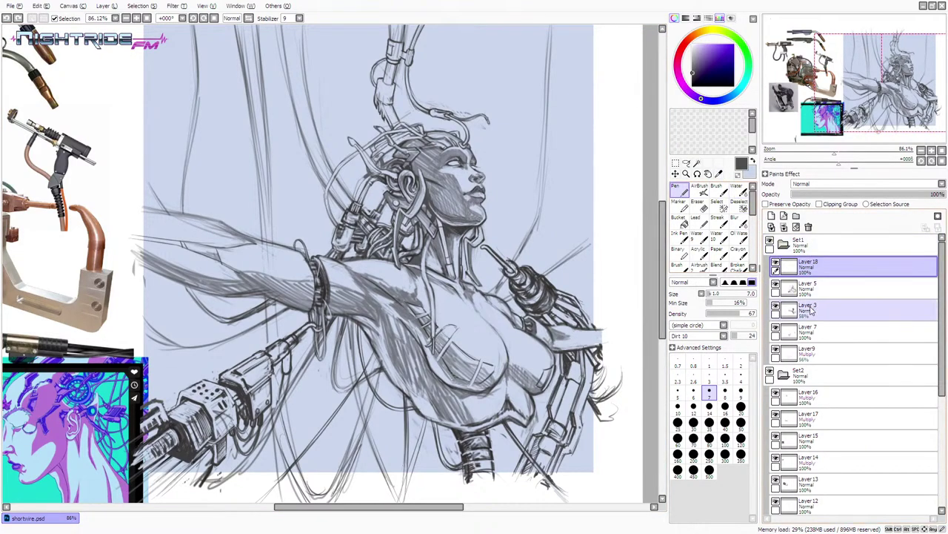
- Refine the cable ends where the overhead connector meets the head, using a size 4 Pen and sampled greys
left_click(710, 297)
key("bracketleft")
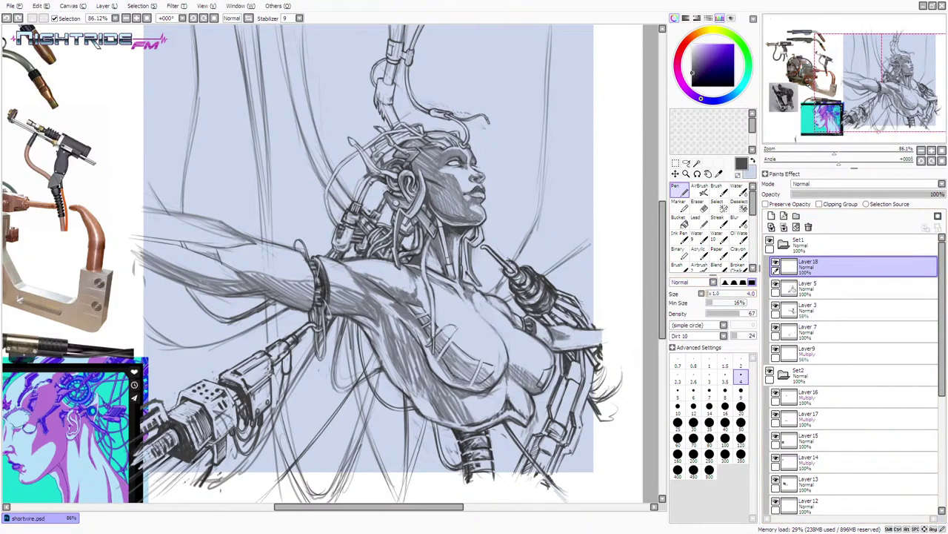
left_click_drag(388, 111, 394, 118)
left_click(400, 118, "alt")
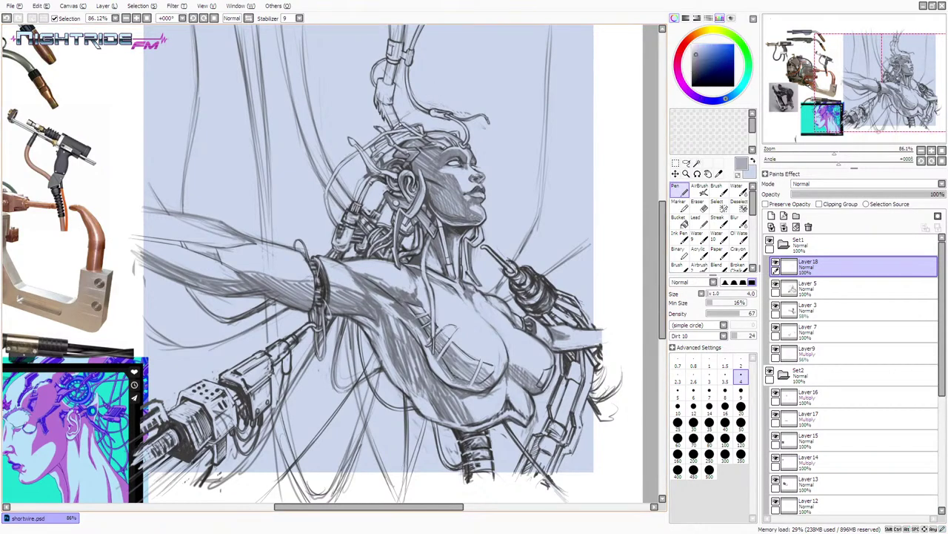
left_click(398, 124, "alt")
left_click(415, 139, "alt")
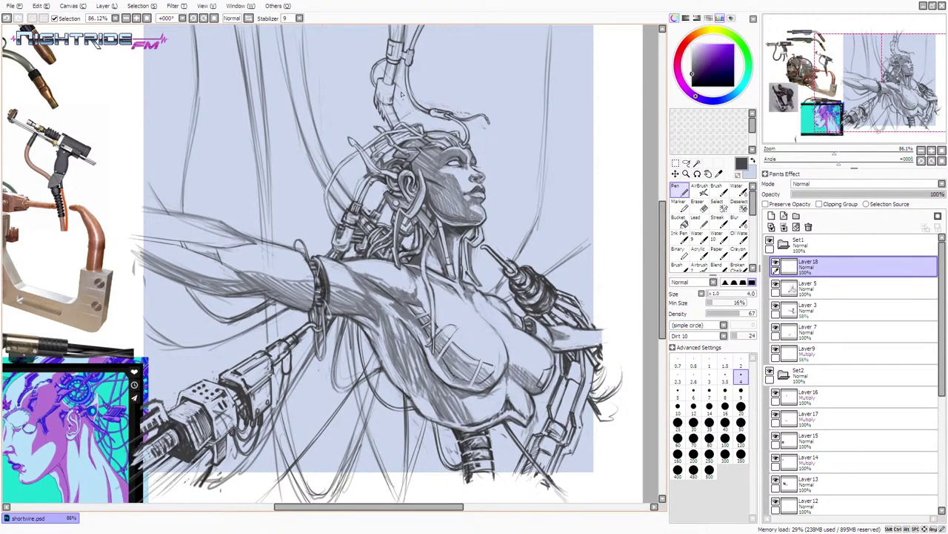
- Try short Pen strokes beside the overhead connector and on the cables behind the head, undoing each
left_click_drag(395, 100, 406, 108)
key("ctrl+z")
scroll(378, 268, "down", 4)
scroll(327, 282, "up", 3)
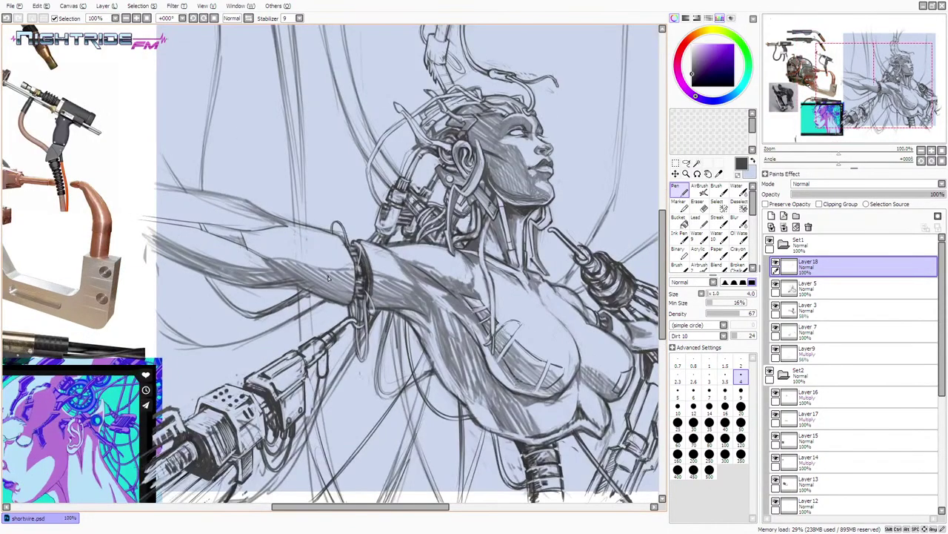
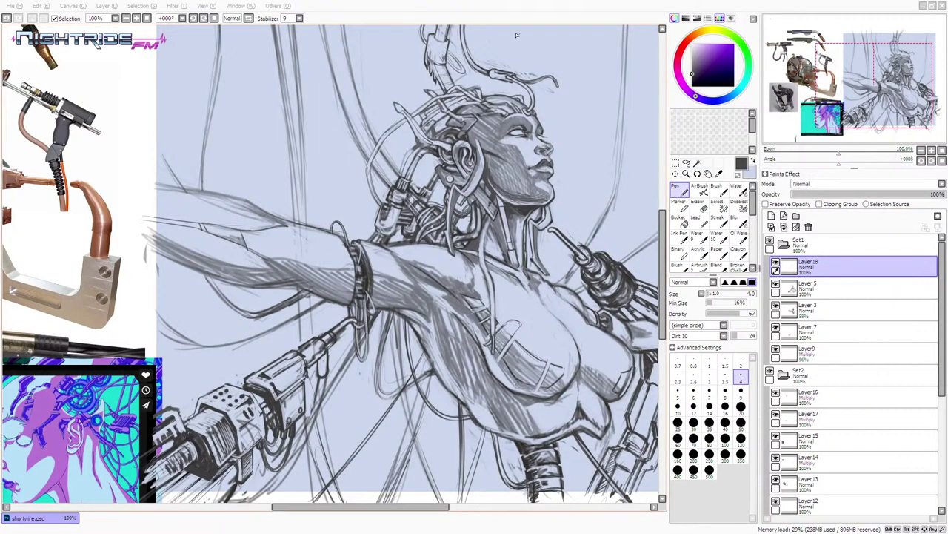
left_click(450, 5)
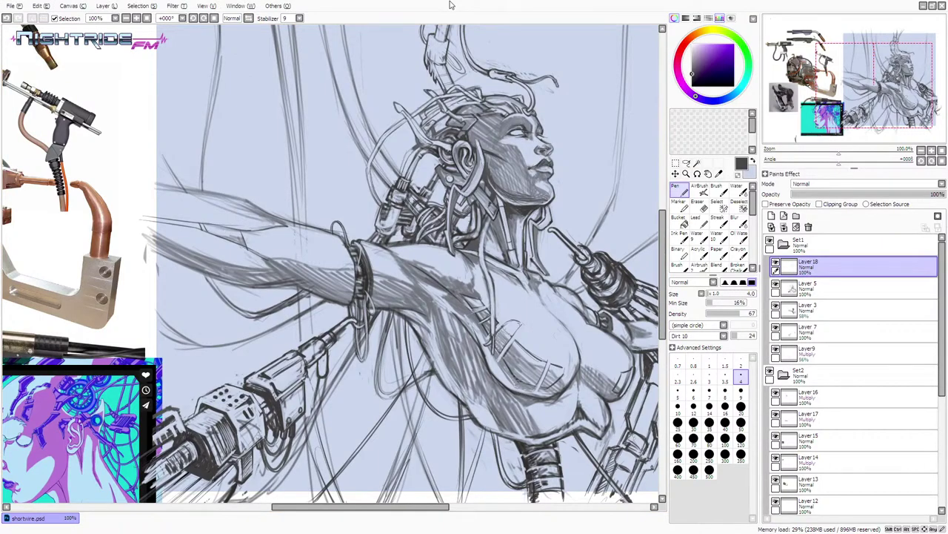
scroll(649, 243, "up", 3)
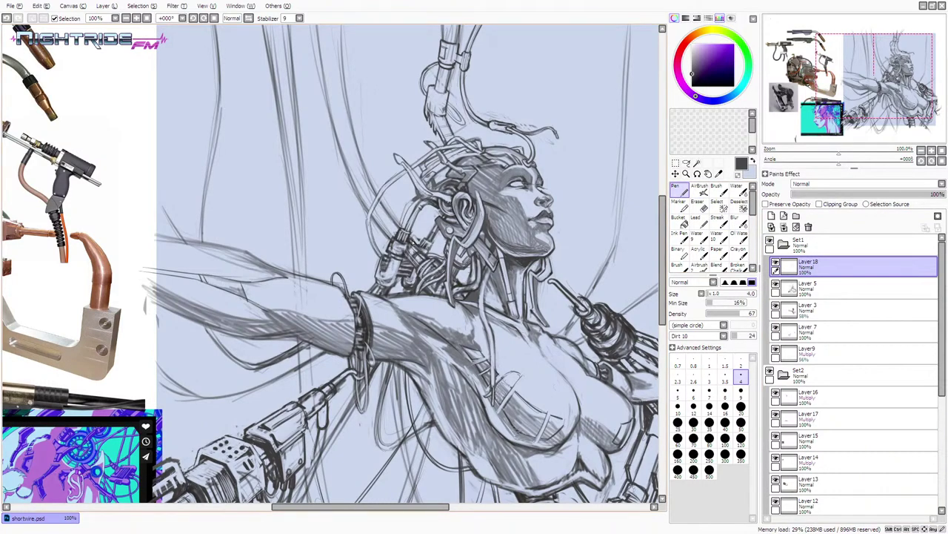
left_click_drag(413, 242, 423, 253)
key("ctrl+z")
- Hide the Set2 folder of reference images and centre the figure on the canvas
scroll(380, 232, "down", 1)
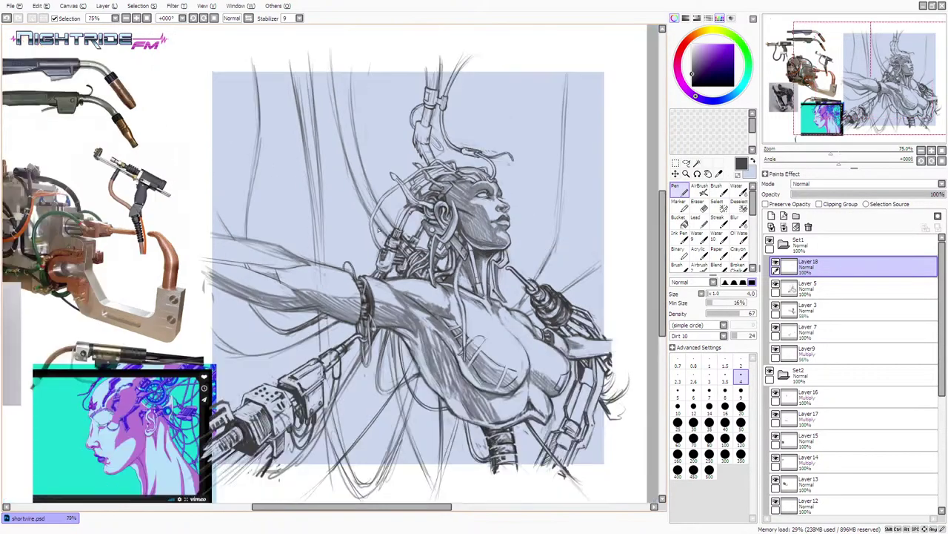
scroll(354, 184, "down", 1)
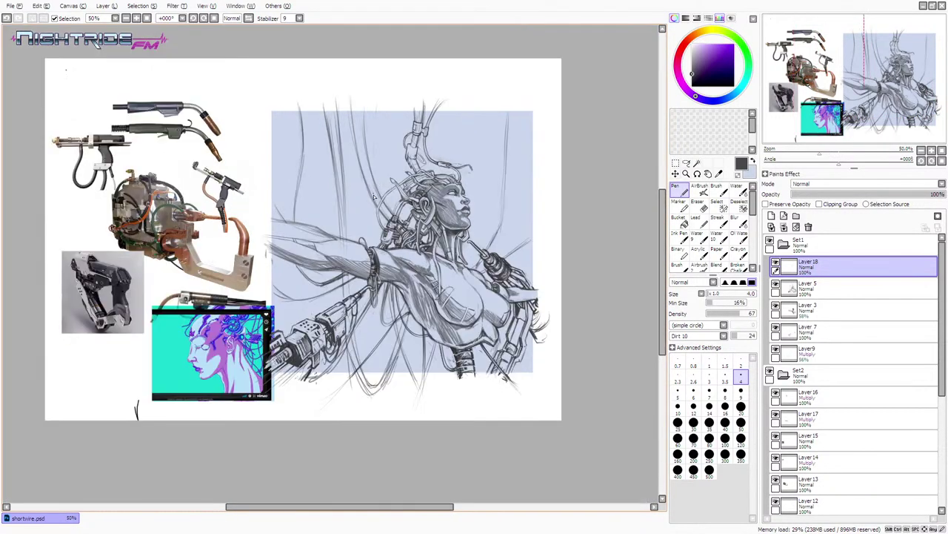
scroll(382, 218, "up", 1)
left_click(769, 372)
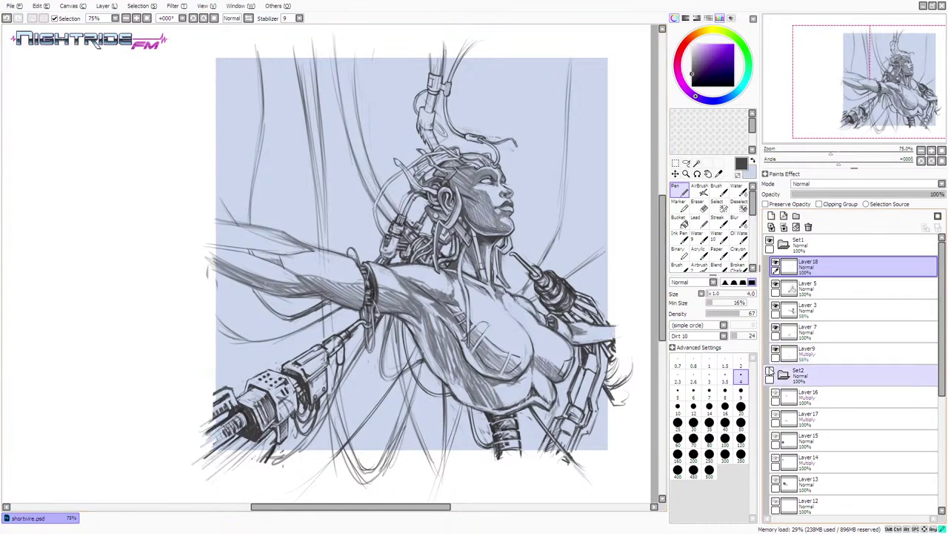
left_click_drag(349, 508, 363, 510)
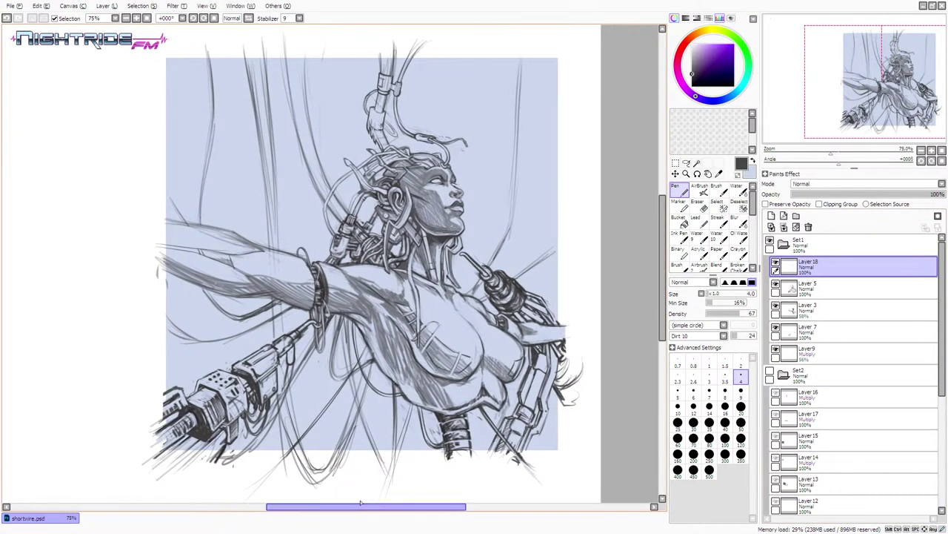
scroll(265, 358, "up", 1)
left_click_drag(662, 304, 660, 296)
scroll(440, 394, "up", 1)
scroll(440, 393, "down", 2)
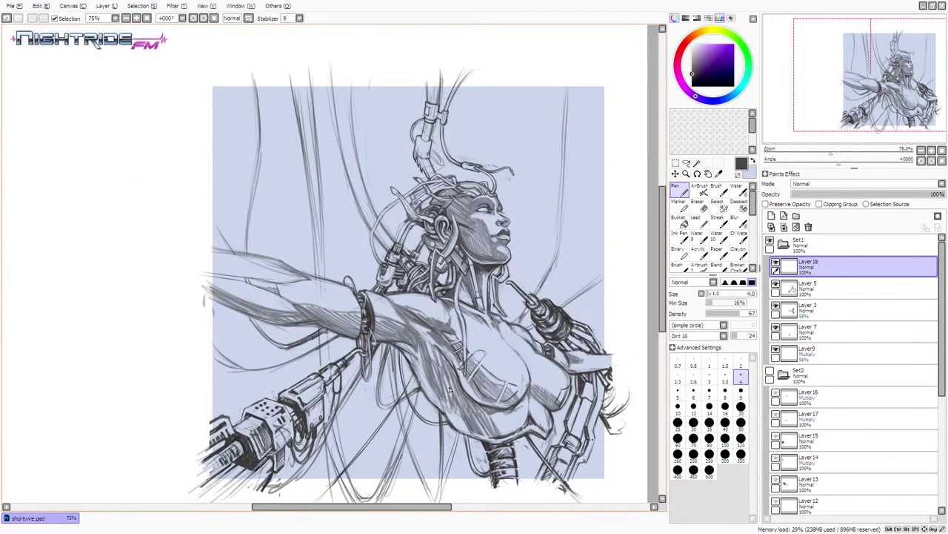
scroll(450, 390, "up", 1)
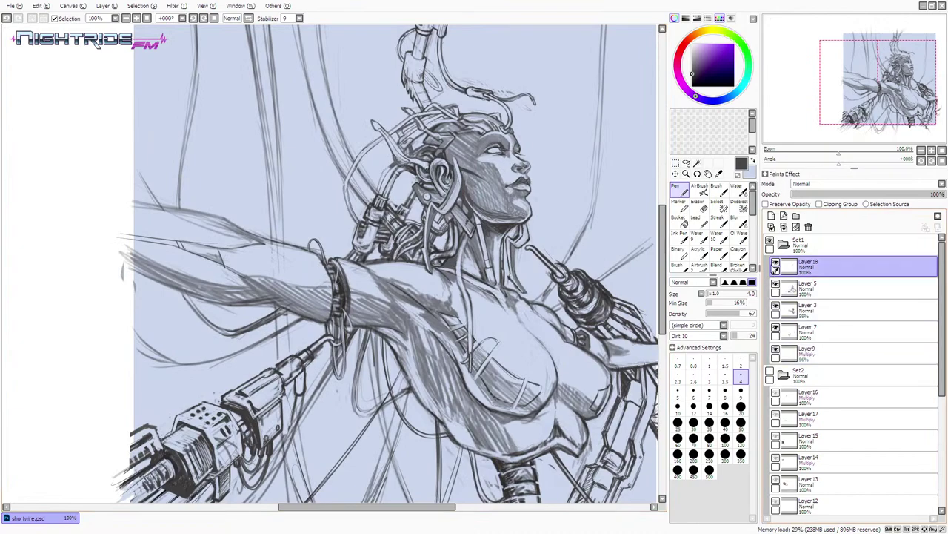
- Compare Layer 18 on and off, and touch up the cable details below the ear with the Eraser and Pen
left_click(775, 265)
left_click(776, 266)
key("e")
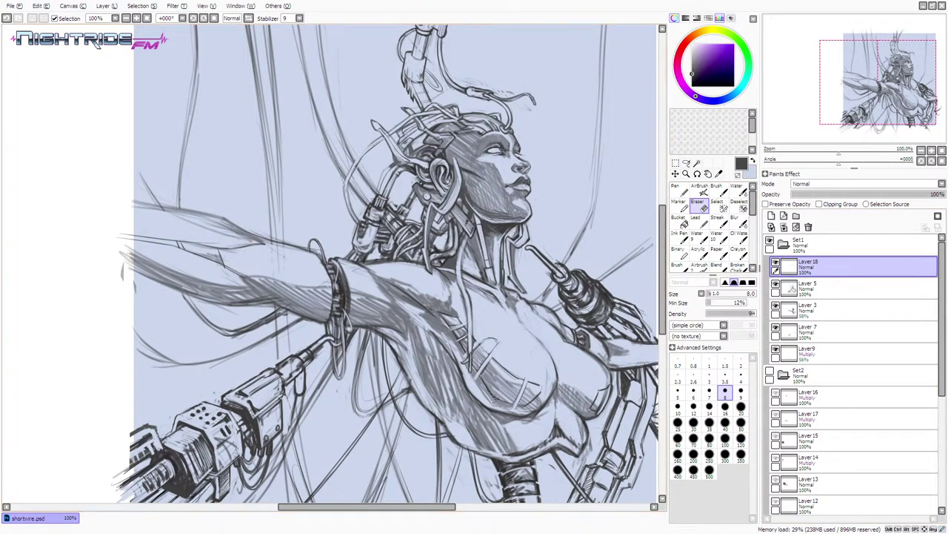
left_click(677, 186)
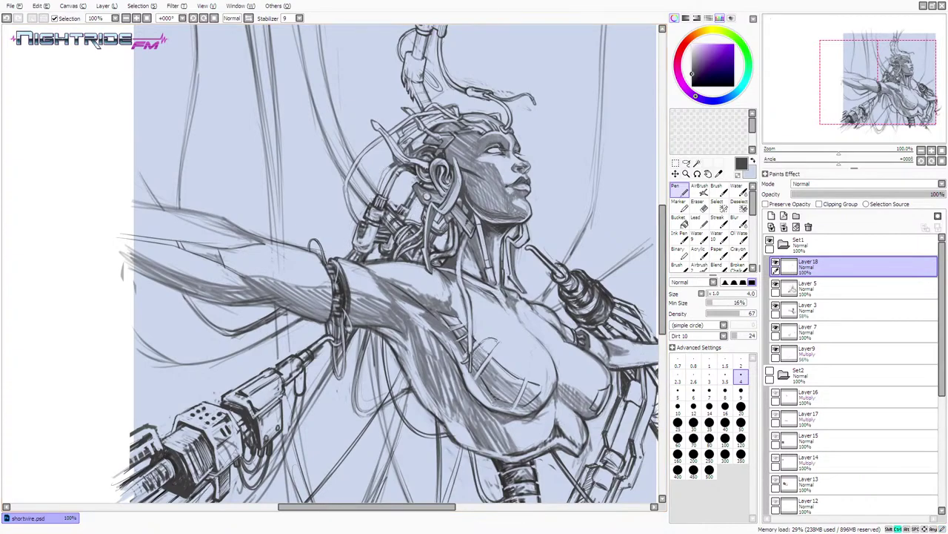
key("ctrl+z")
- Check Layer 5 by hiding and showing it, and merge Layer 18 down into it
left_click(687, 164)
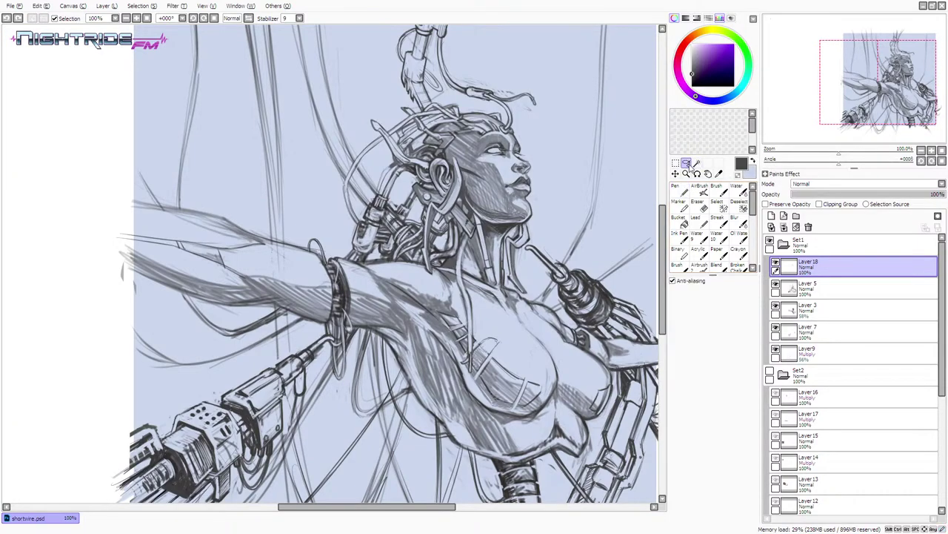
left_click(778, 283)
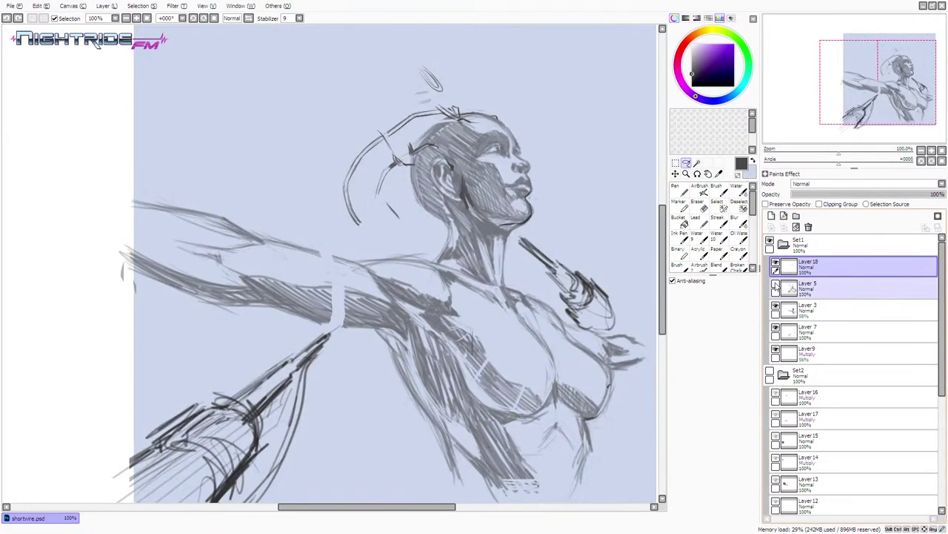
left_click(777, 284)
key("ctrl+e")
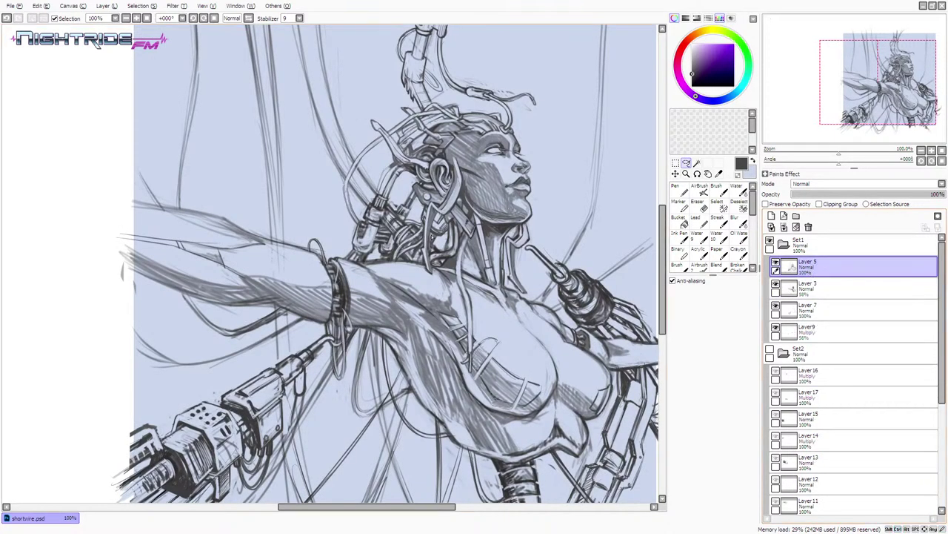
- Lasso the cable connector behind the head and transform it, stretching its lower end outward toward the raised shoulder
mouse_move(381, 194)
left_mouse_down()
mouse_move(356, 225)
mouse_move(353, 256)
mouse_move(374, 258)
mouse_move(375, 221)
mouse_move(413, 178)
mouse_move(410, 166)
mouse_move(415, 174)
mouse_move(431, 158)
left_mouse_up()
key("ctrl+t")
left_click_drag(353, 253, 331, 258)
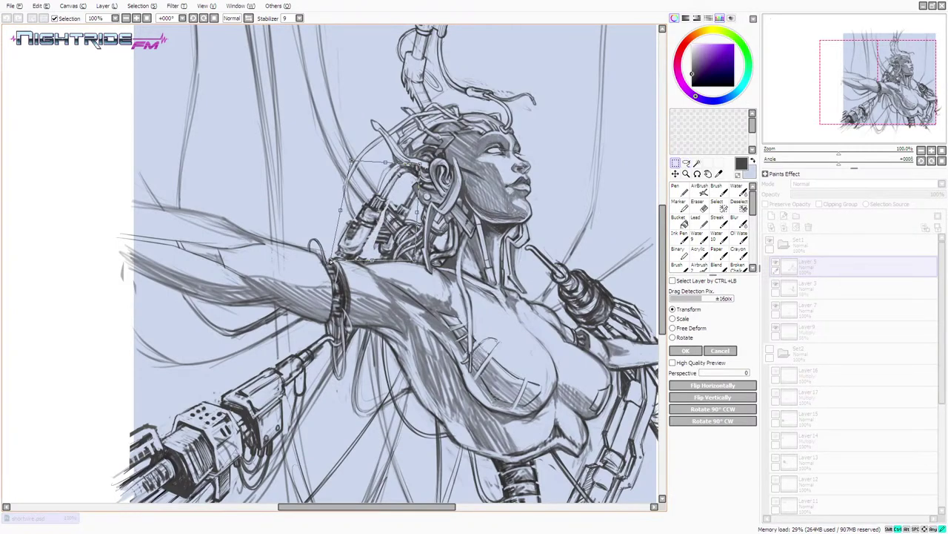
left_click_drag(415, 260, 414, 263)
key("Return")
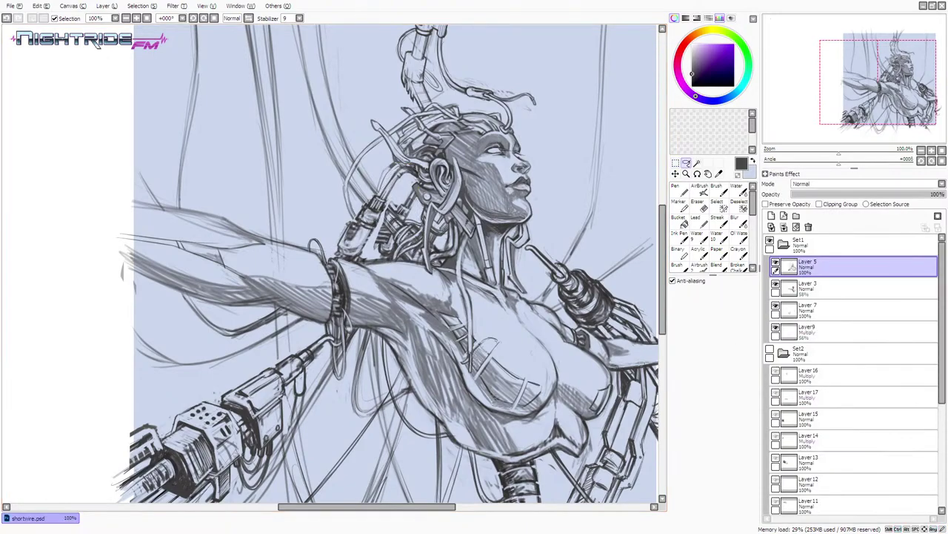
- Redraw the lower end of the connector behind the head with the Pen, using dark grey and sampled background blue
left_click(679, 189)
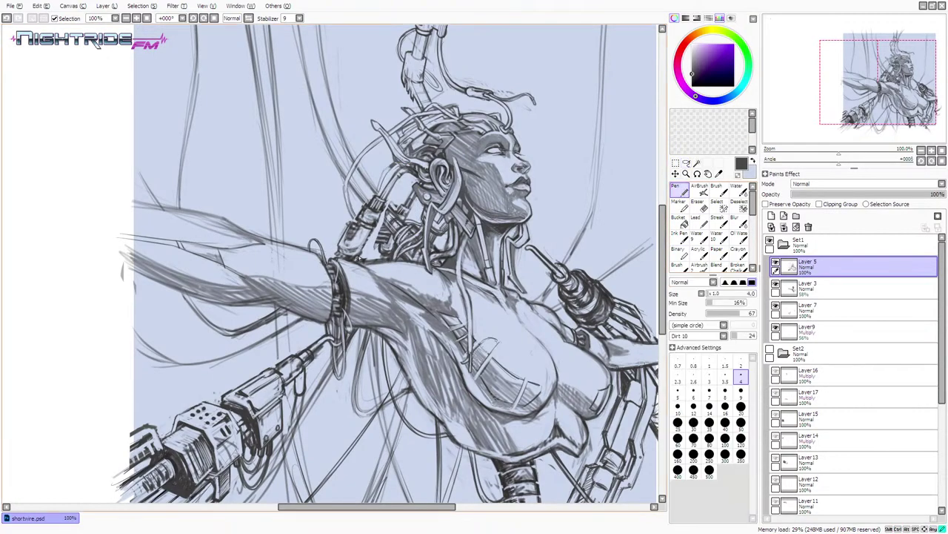
left_click_drag(360, 258, 362, 255)
left_click_drag(363, 250, 373, 231)
left_click(365, 236, "alt")
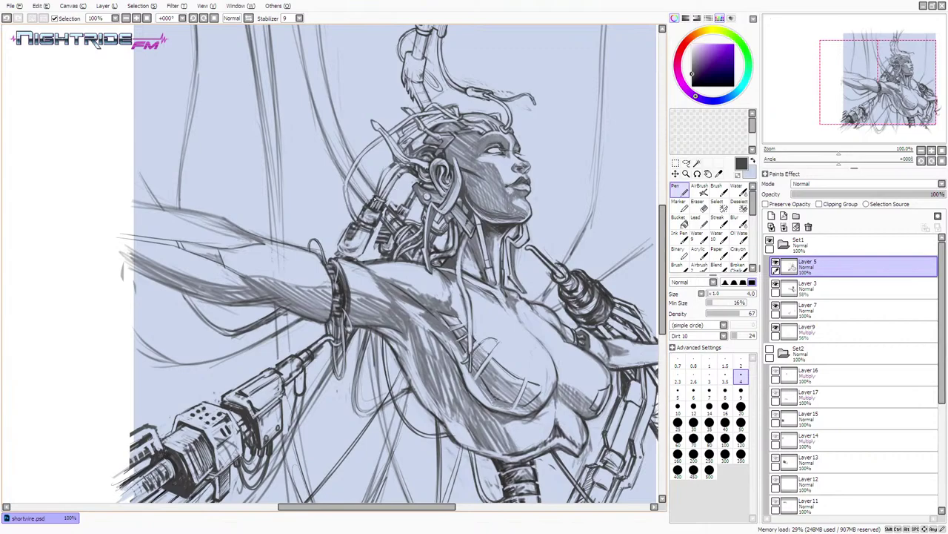
left_click(374, 200, "alt")
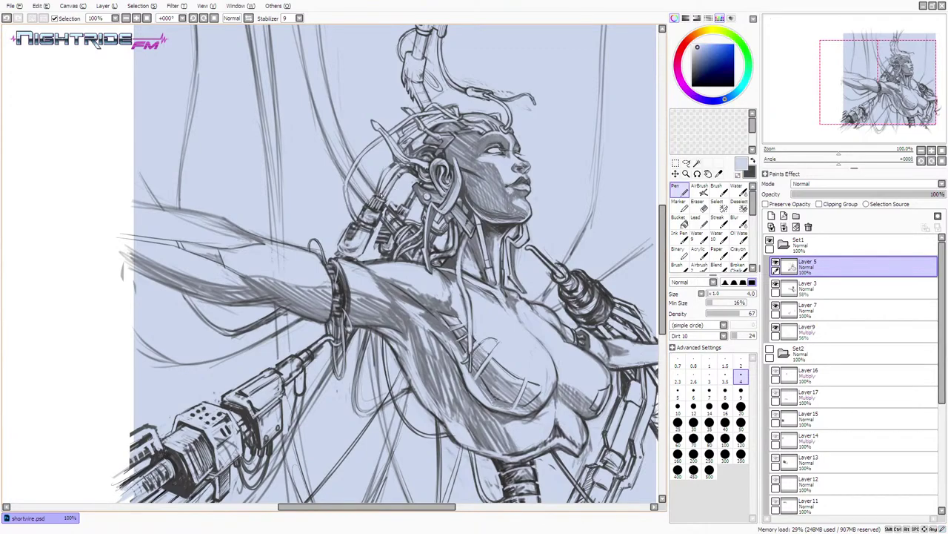
key("x")
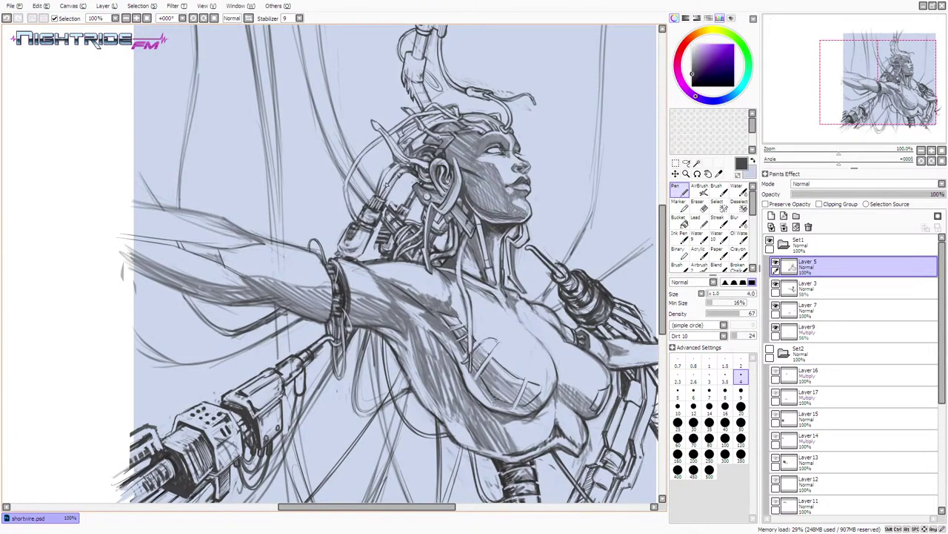
- Lasso the upper cable section between the ear and the rear connector, nudge it slightly down and deselect
key("a")
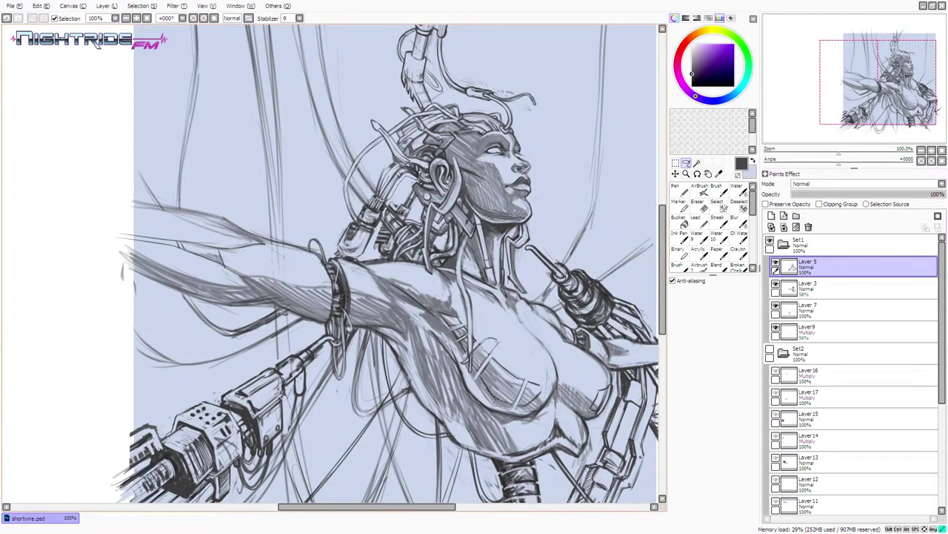
left_click(676, 174)
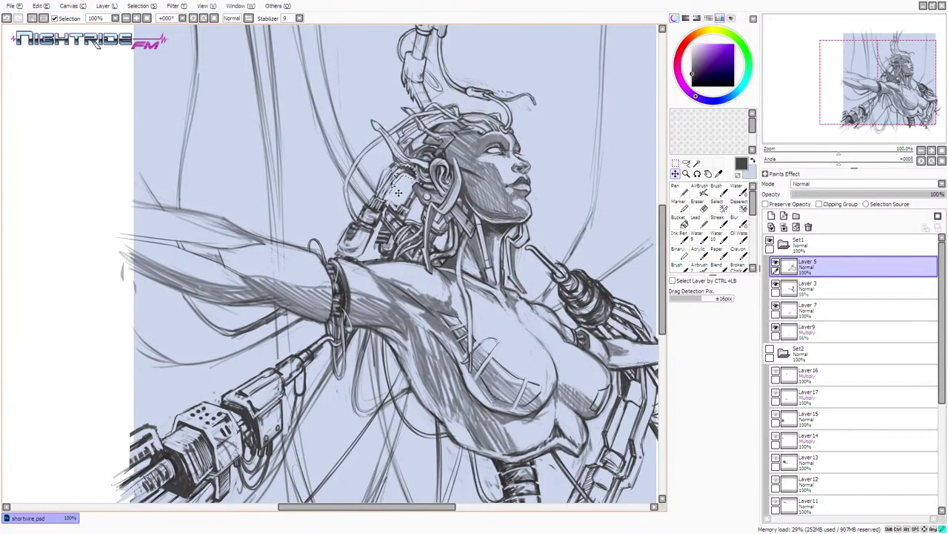
left_click_drag(397, 194, 397, 196)
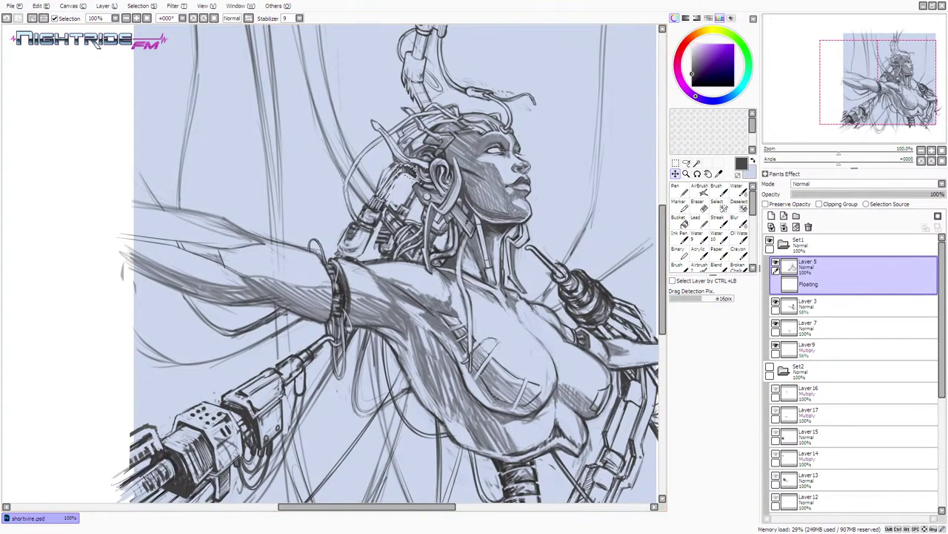
key("ctrl+d")
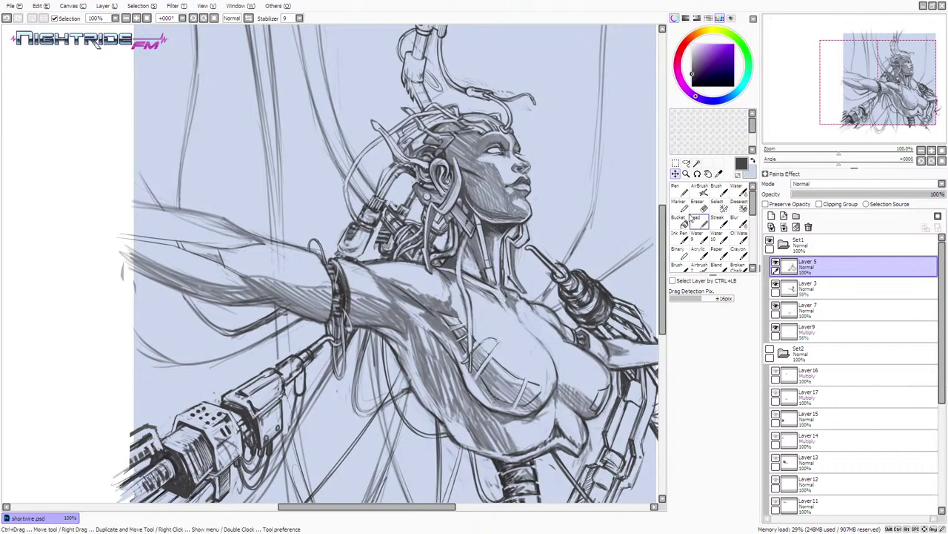
- Rework the joint between the rear connector and its upper cable with the Pen, using sampled background blue and dark grey
left_click(679, 186)
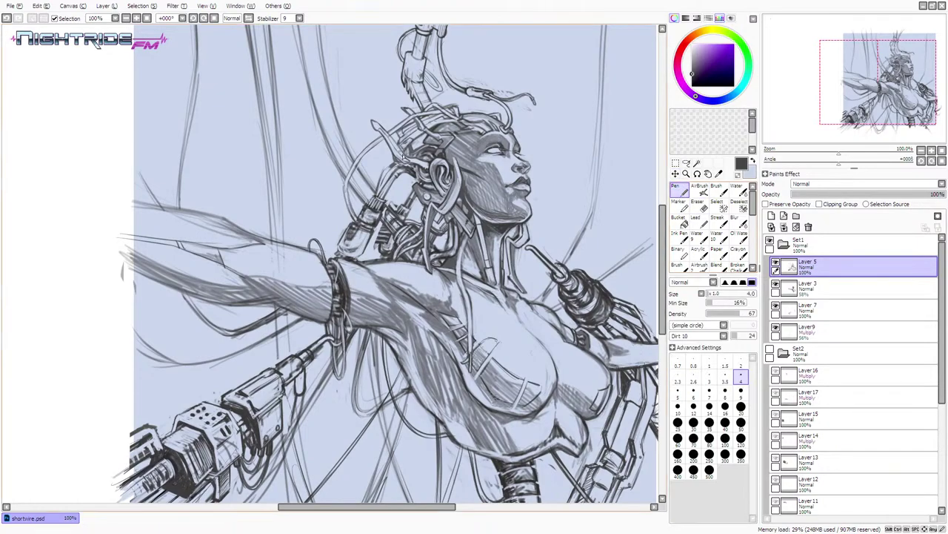
left_click(399, 181, "alt")
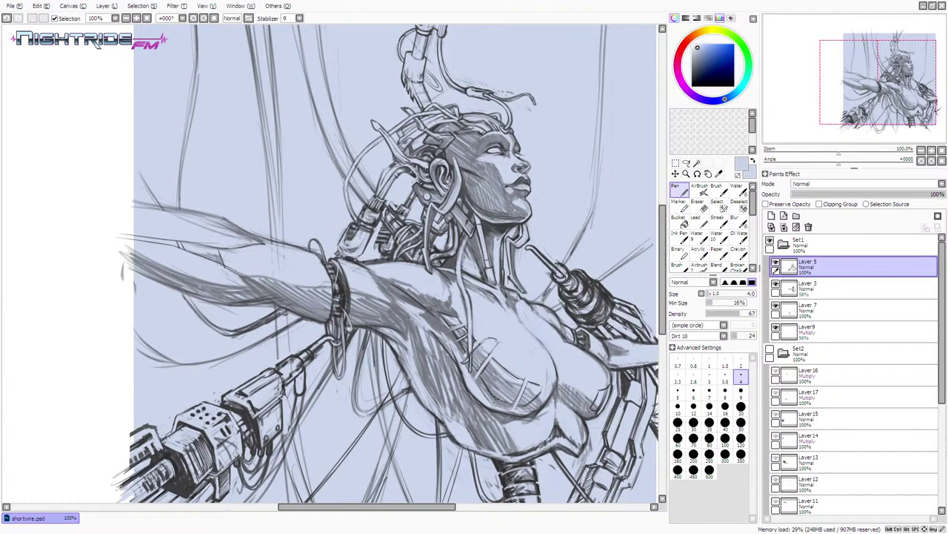
key("e")
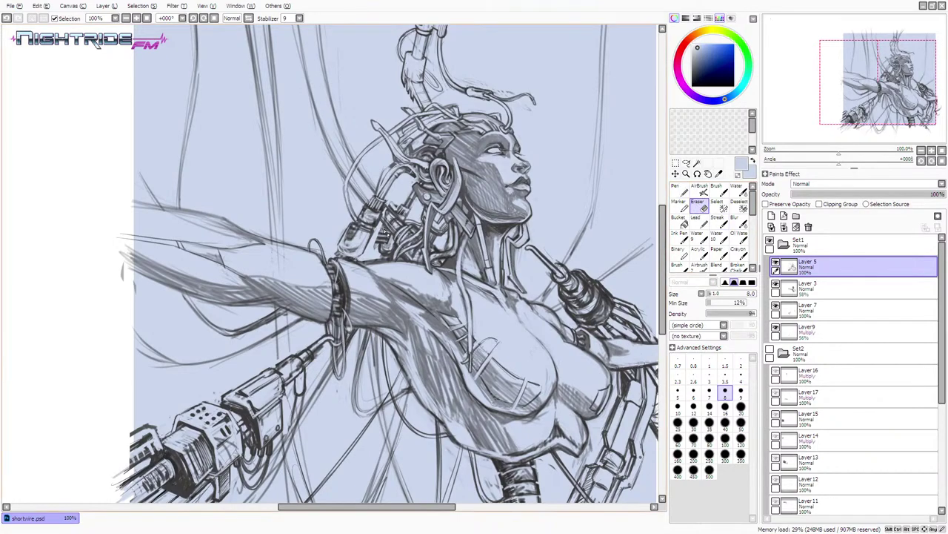
left_click(686, 187)
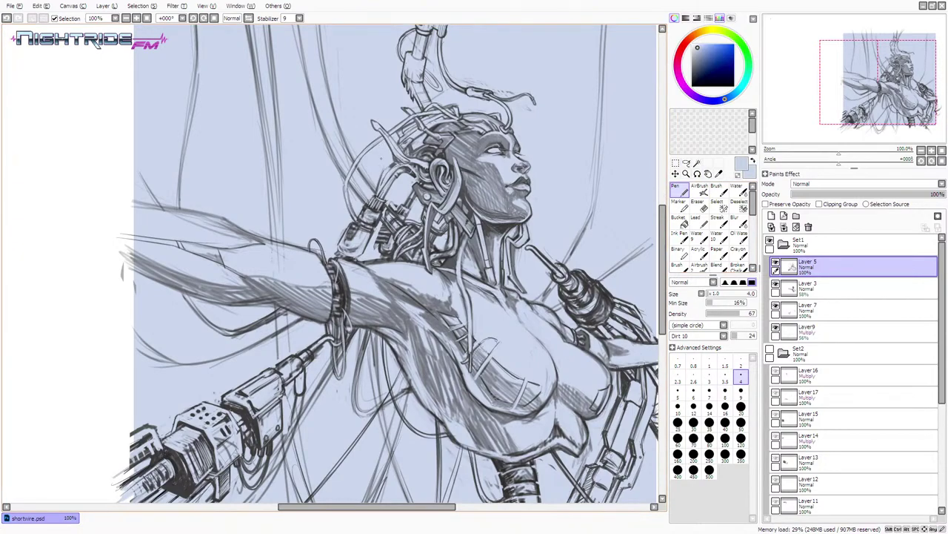
left_click_drag(377, 194, 375, 192)
key("ctrl+z")
left_click(367, 208, "alt")
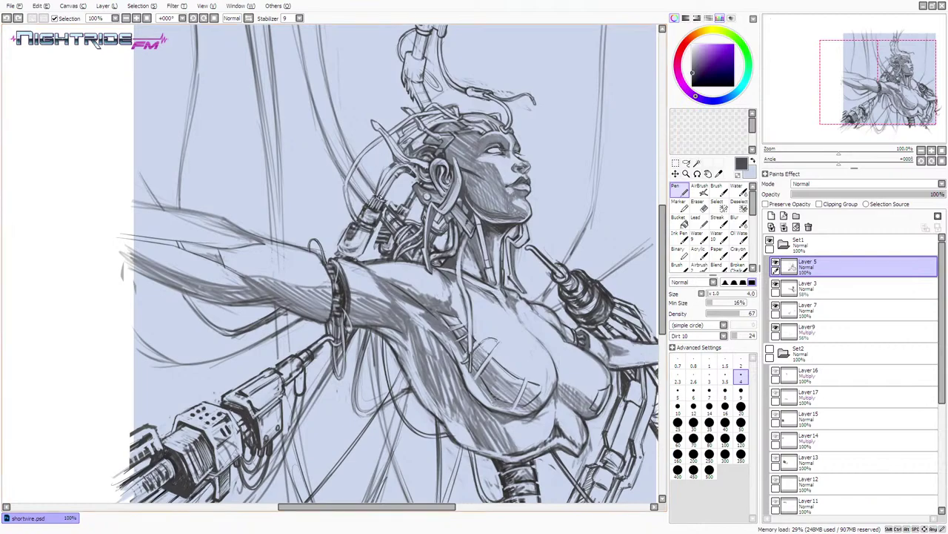
left_click_drag(378, 197, 376, 193)
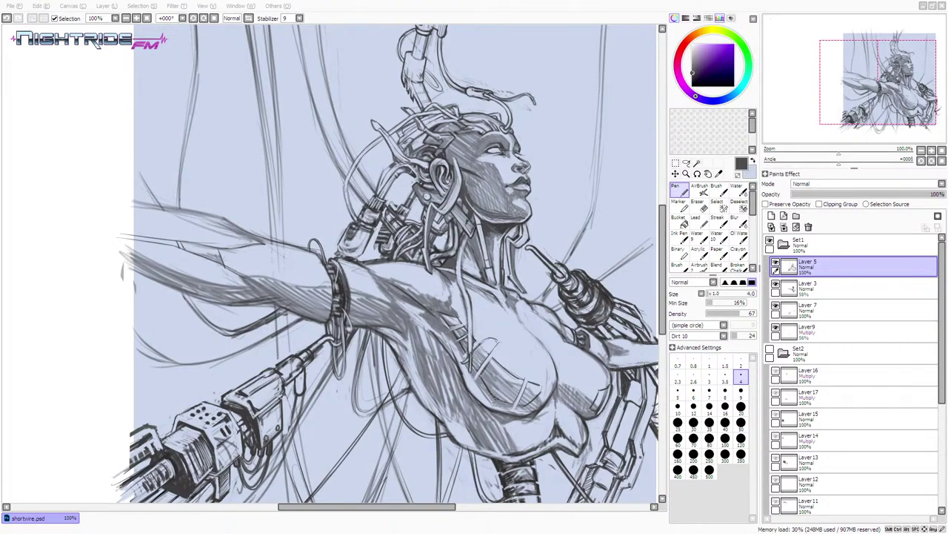
- Touch up the cable beside the ear with sampled greys and check Layer 5 by hiding and showing it
left_click(478, 5)
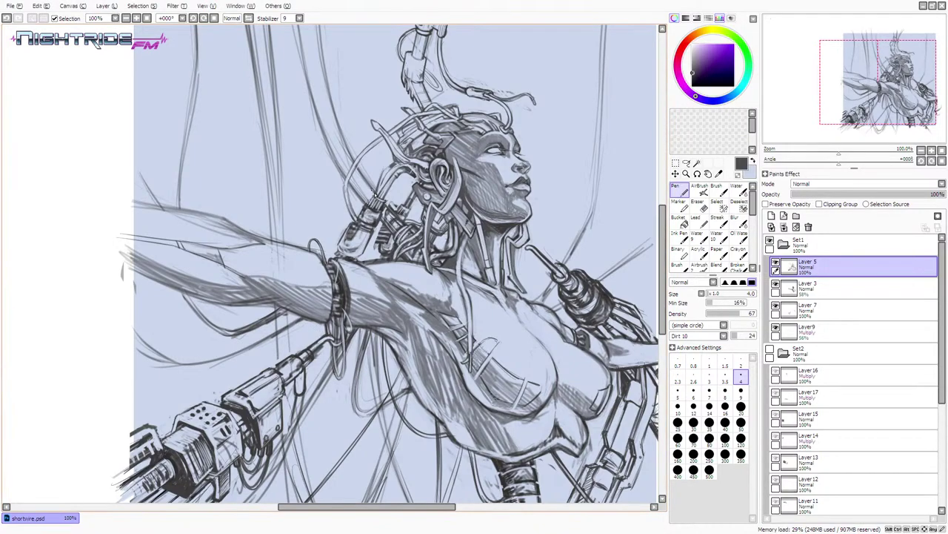
left_click(419, 168, "alt")
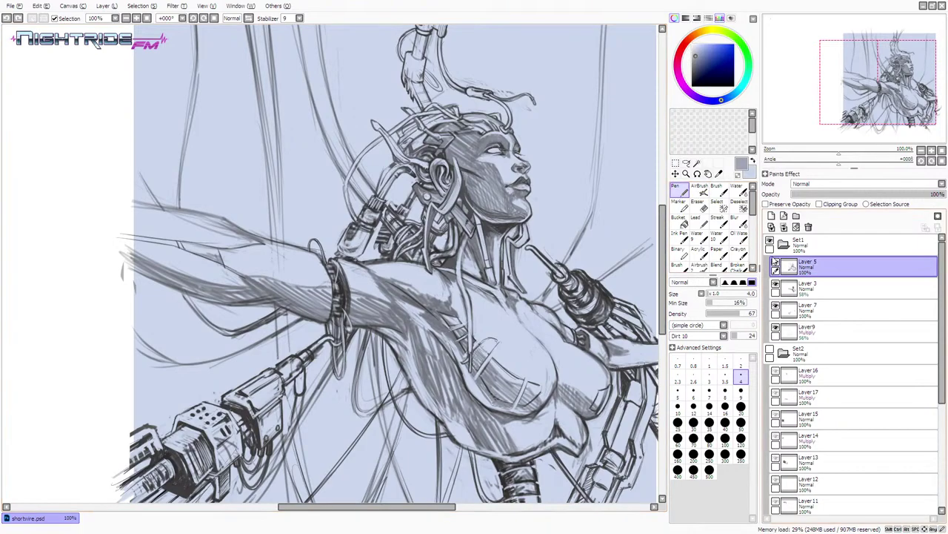
left_click(775, 262)
left_click(775, 262)
left_click(417, 169, "alt")
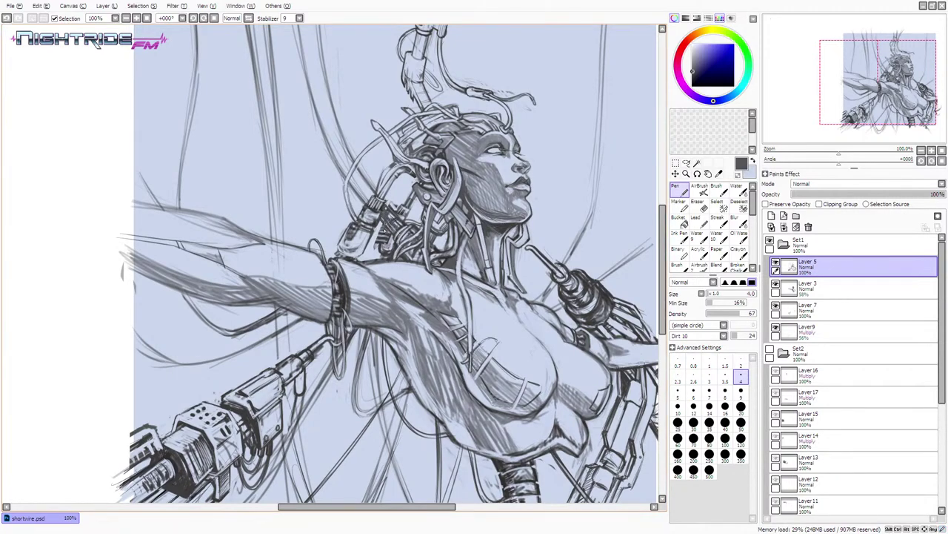
- Lasso the small pronged piece beside the rear connector's lower end, shift it slightly and deselect
left_click(686, 163)
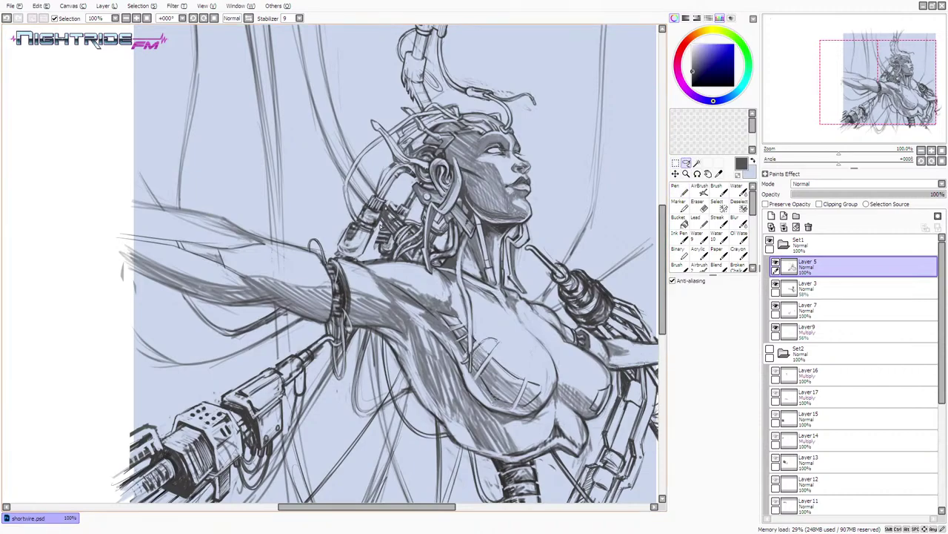
mouse_move(393, 256)
left_mouse_down()
mouse_move(381, 224)
mouse_move(373, 252)
mouse_move(377, 226)
mouse_move(373, 248)
mouse_move(446, 238)
mouse_move(386, 254)
left_mouse_up()
left_click(676, 174)
key("ctrl+d")
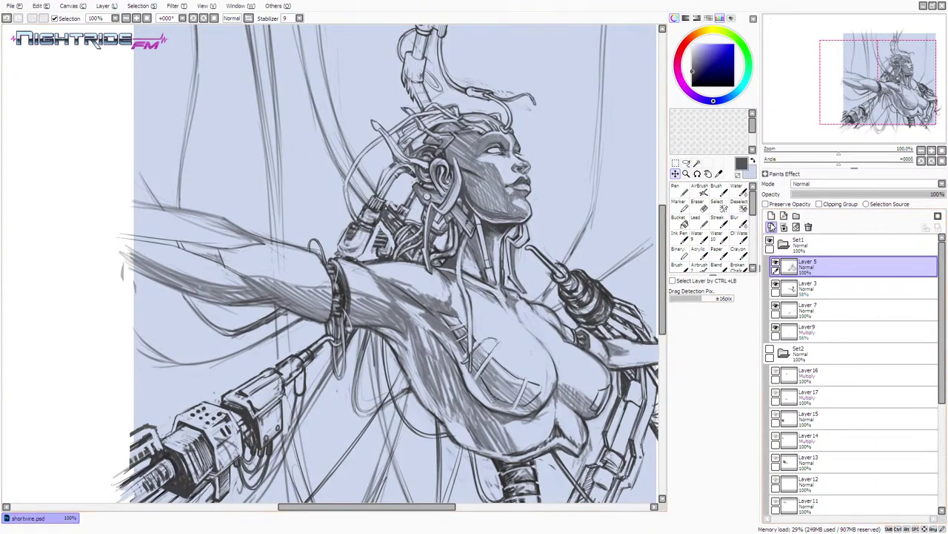
- Redraw the small prongs beside the rear connector with the Pen, cleaning their edges with sampled background blue
left_click(678, 190)
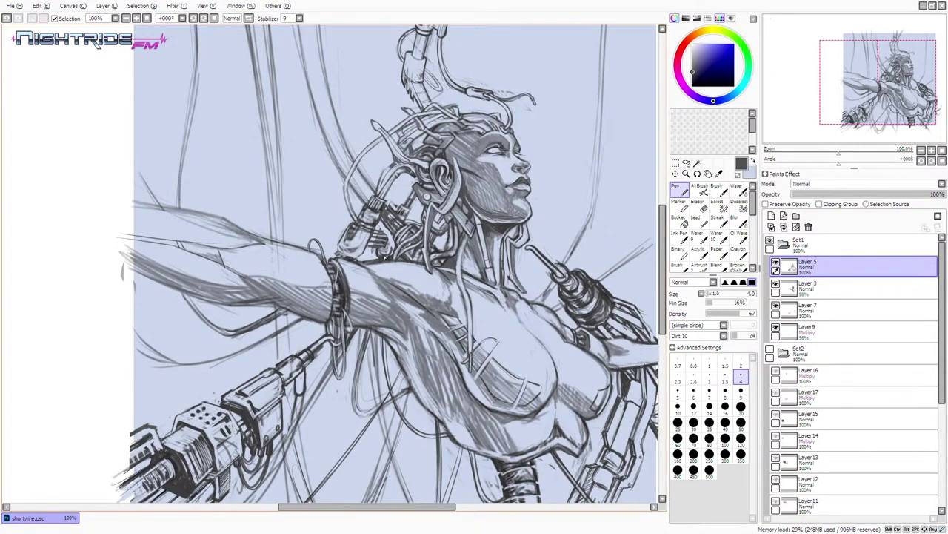
left_click(372, 252, "alt")
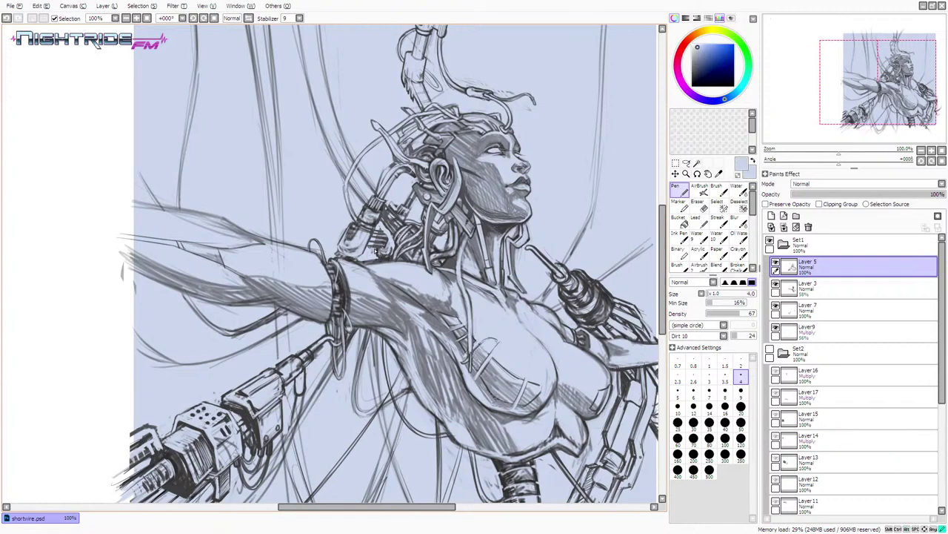
left_click_drag(385, 246, 384, 244)
key("ctrl+z")
left_click(419, 198, "alt")
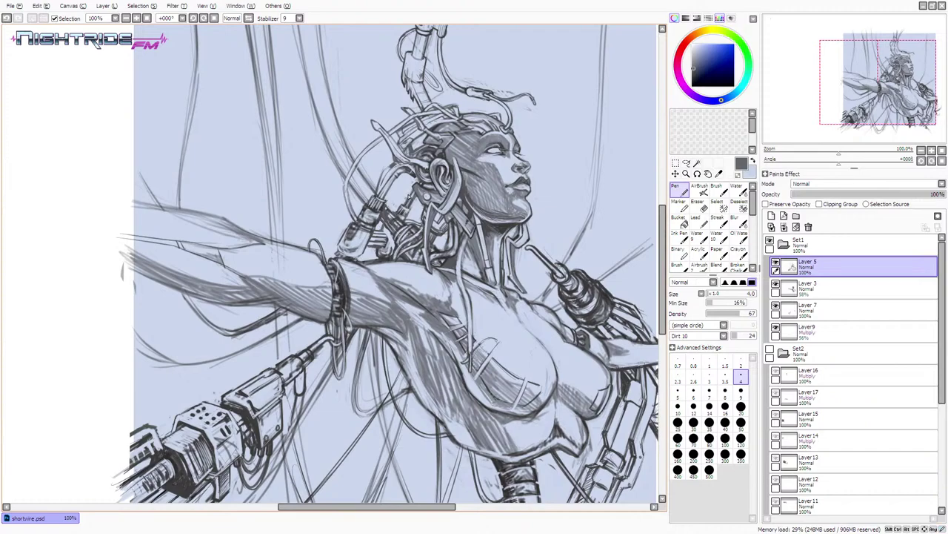
- Lasso the small plug between the rear connector and the ear, and transform it to adjust its placement
left_click(686, 163)
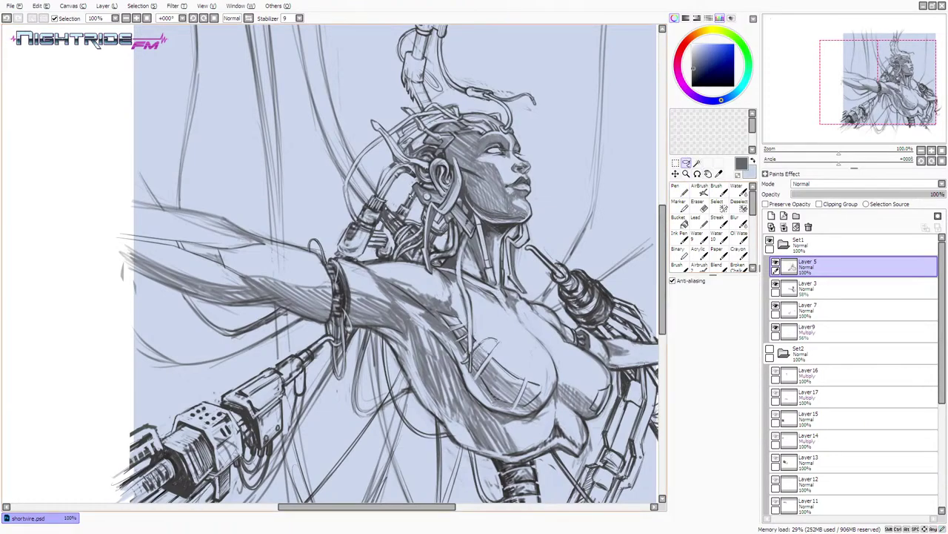
mouse_move(410, 195)
left_mouse_down()
mouse_move(397, 212)
mouse_move(415, 215)
mouse_move(418, 196)
mouse_move(405, 206)
mouse_move(412, 199)
left_mouse_up()
left_click(675, 173)
key("ctrl+t")
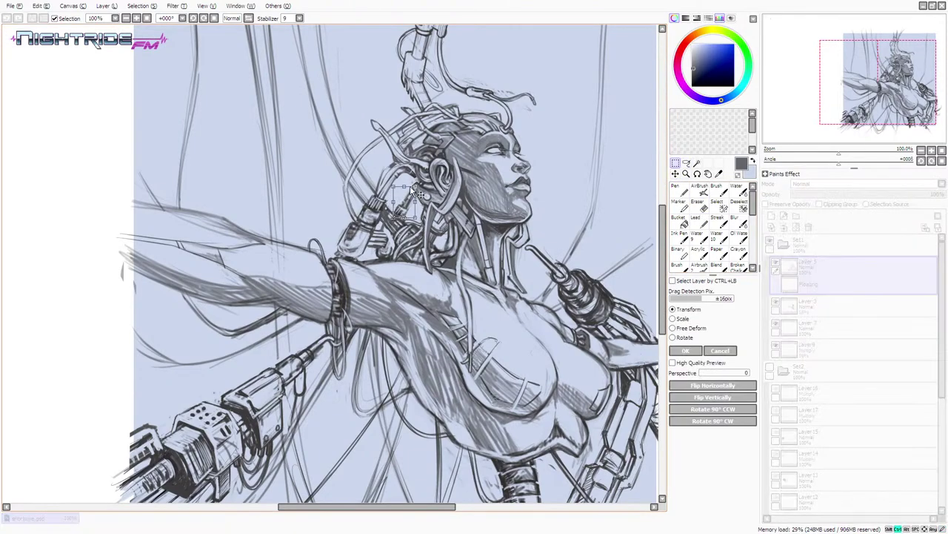
key("Return")
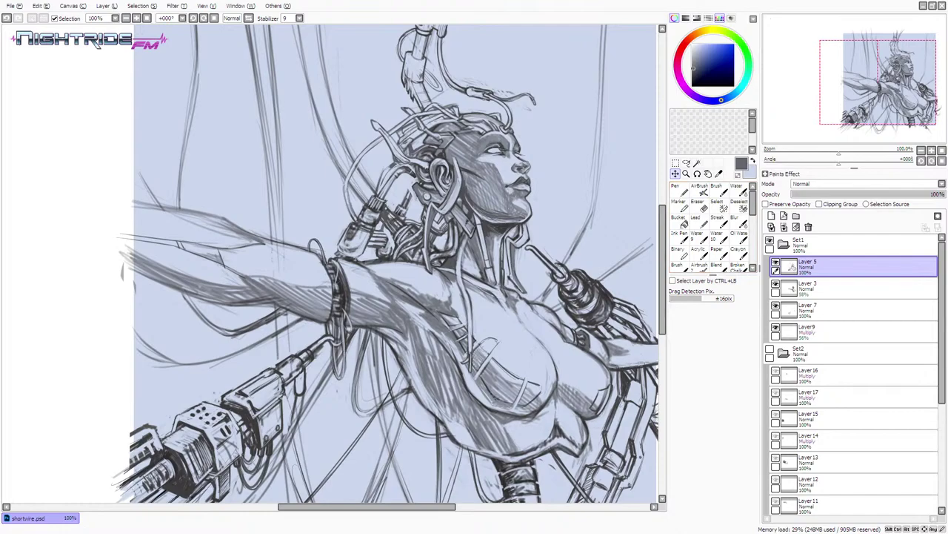
- Add Pen details to the small plug behind the ear in sampled dark grey
key("n")
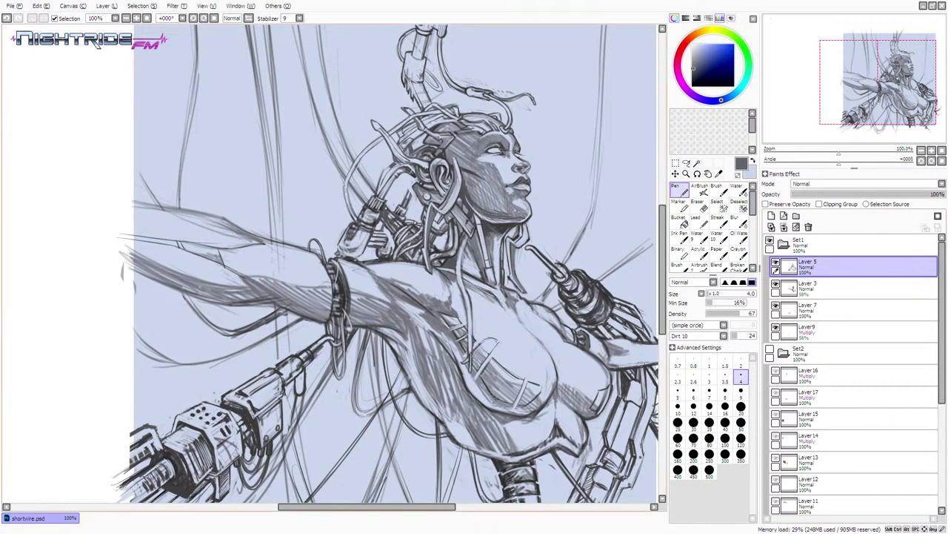
left_click(402, 207, "alt")
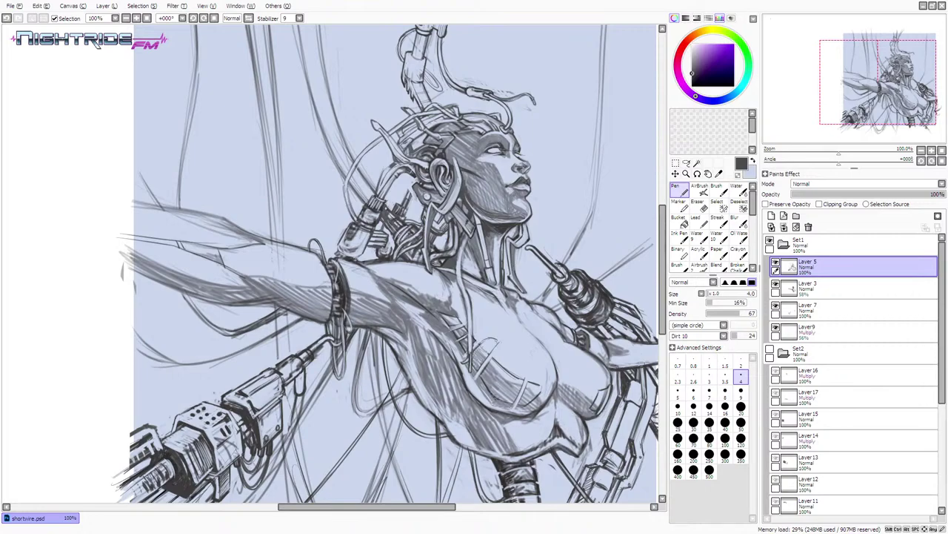
key("alt+Tab")
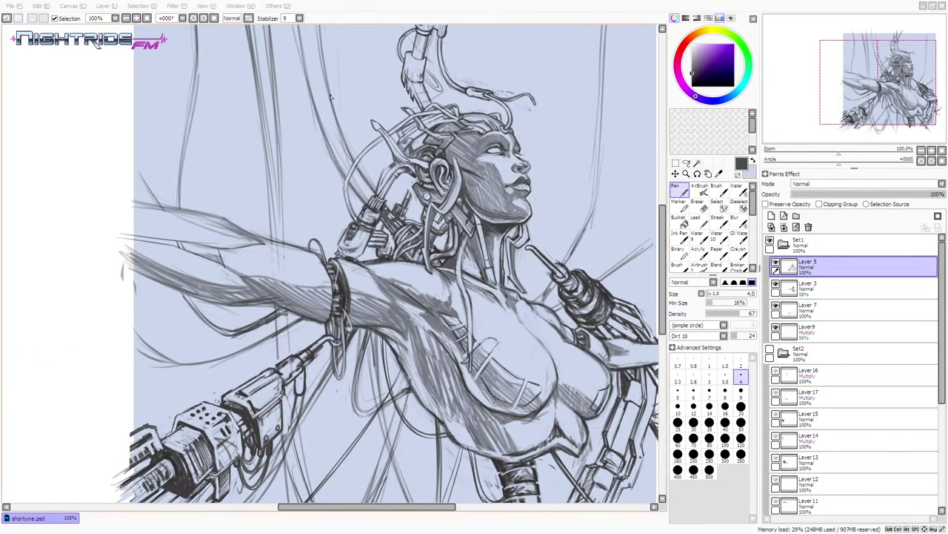
left_click(336, 4)
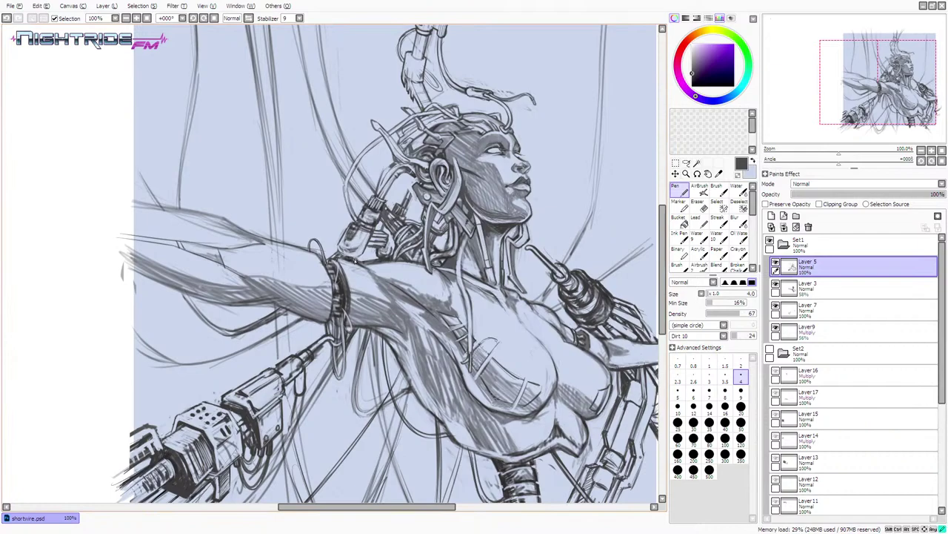
- Refine the rear connector's lower end and adjacent prongs with the Pen, alternating dark grey with sampled background blue
left_click(338, 228, "alt")
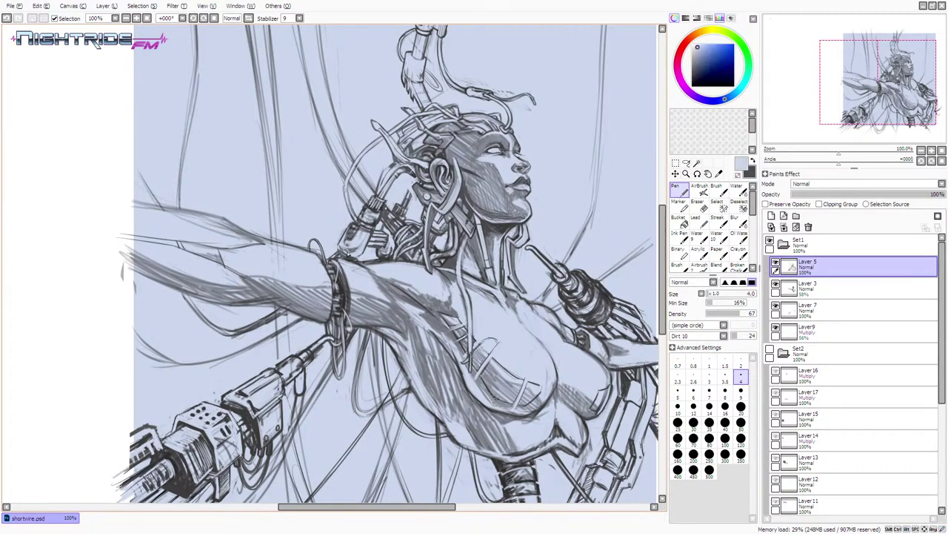
left_click(361, 257, "alt")
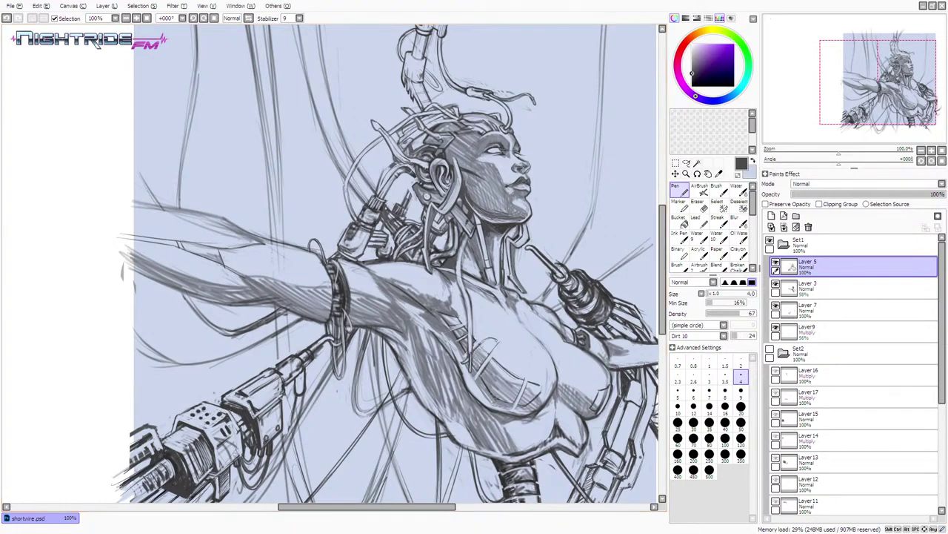
left_click(337, 211, "alt")
left_click_drag(342, 246, 337, 250)
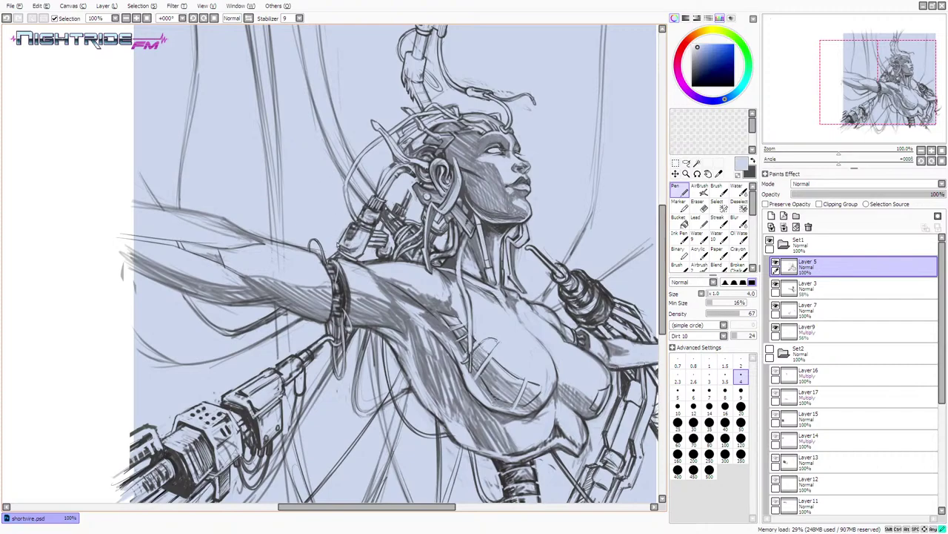
key("x")
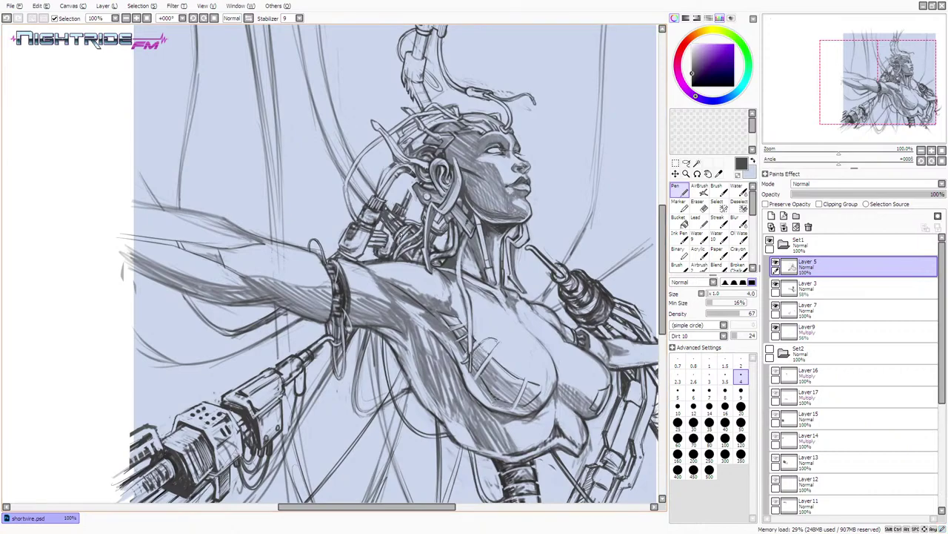
key("x")
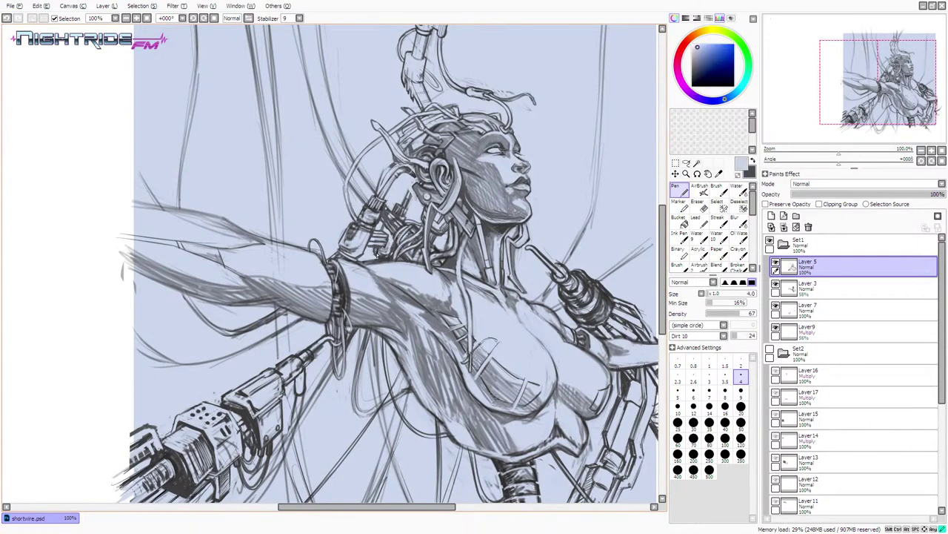
left_click_drag(376, 246, 378, 247)
key("ctrl+z")
key("x")
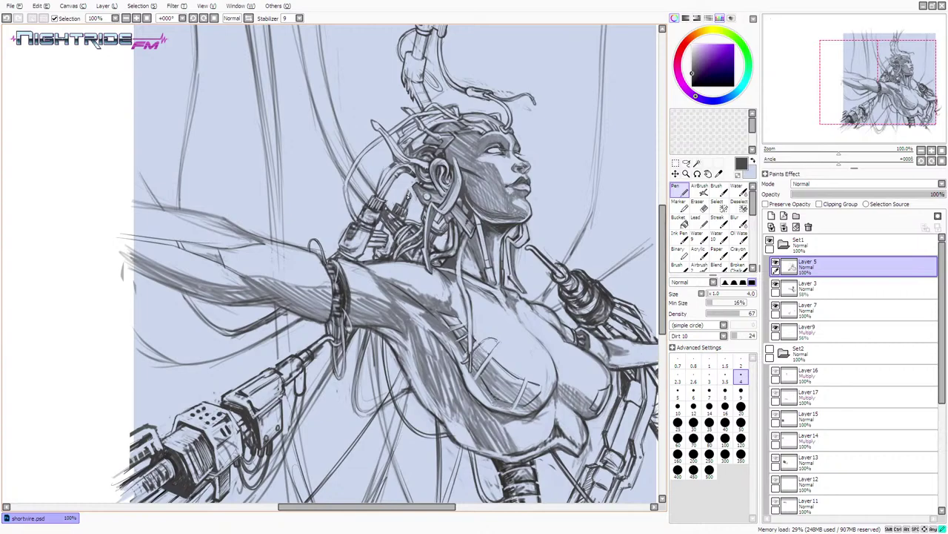
left_click_drag(409, 191, 404, 200)
left_click_drag(382, 194, 405, 166)
key("ctrl+z")
key("ctrl+z")
key("ctrl+z")
key("ctrl+z")
- Lasso the upper part of the small plug behind the ear, nudge it into position and deselect
left_click(675, 173)
left_click(686, 164)
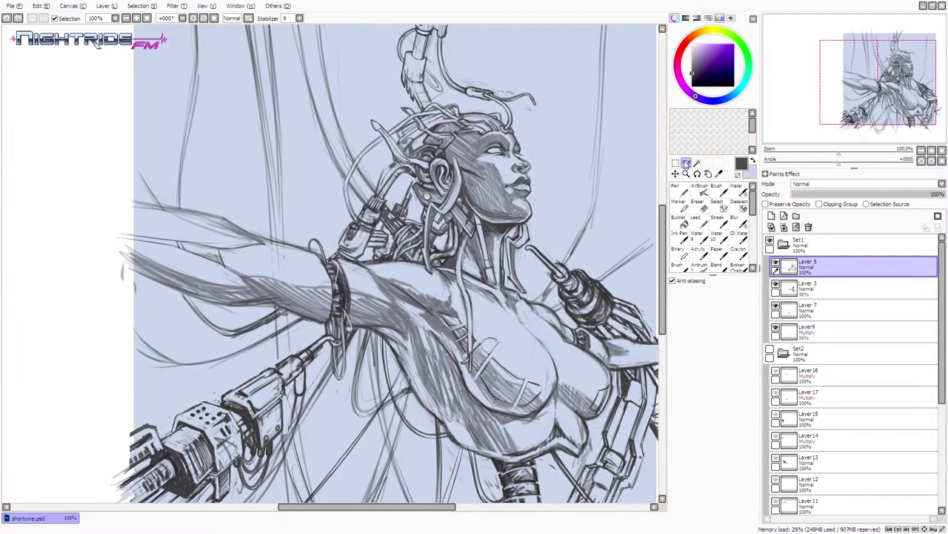
mouse_move(409, 179)
left_mouse_down()
mouse_move(403, 207)
mouse_move(415, 212)
mouse_move(414, 186)
mouse_move(414, 207)
left_mouse_up()
left_click(675, 173)
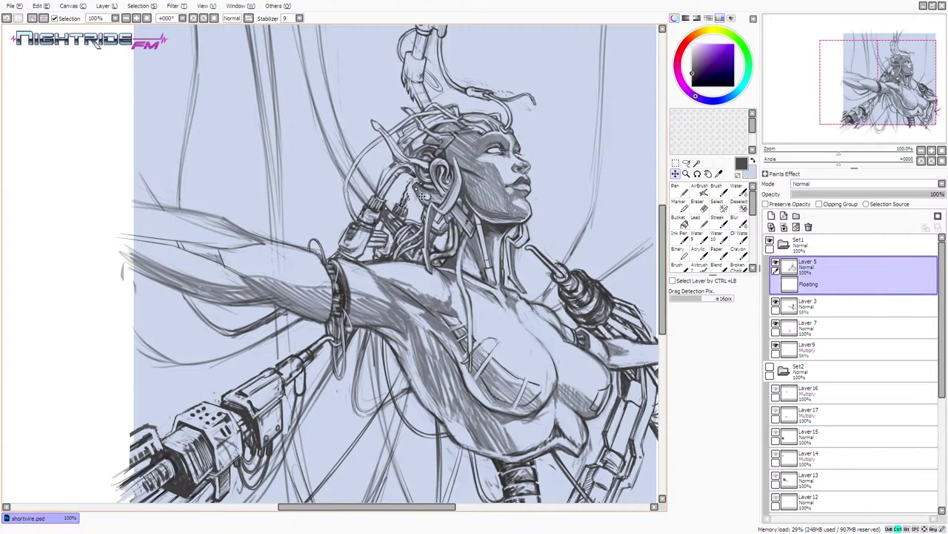
key("ctrl+d")
- Draw a thin cable from the small plug up toward the ear with the Pen, and clean its edges in background blue
left_click(680, 190)
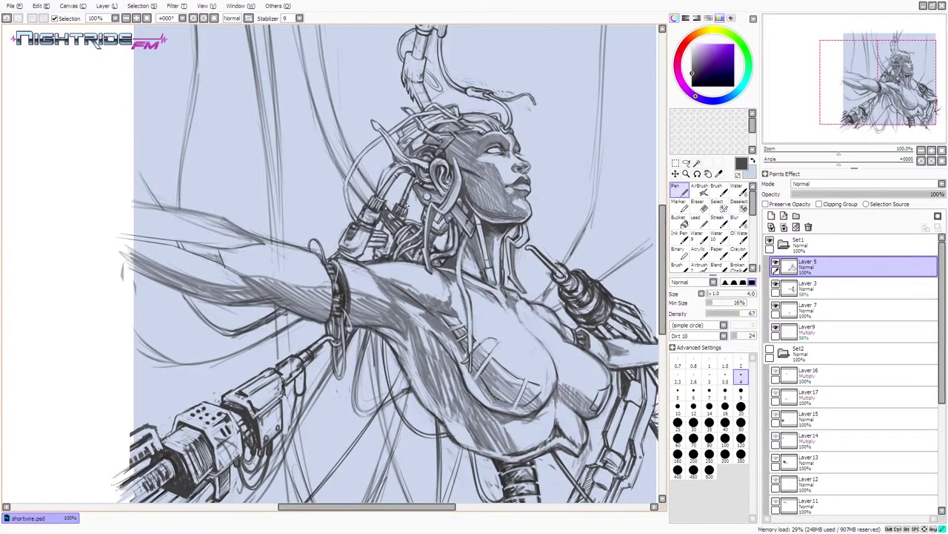
left_click_drag(404, 210, 421, 170)
left_click(408, 197, "alt")
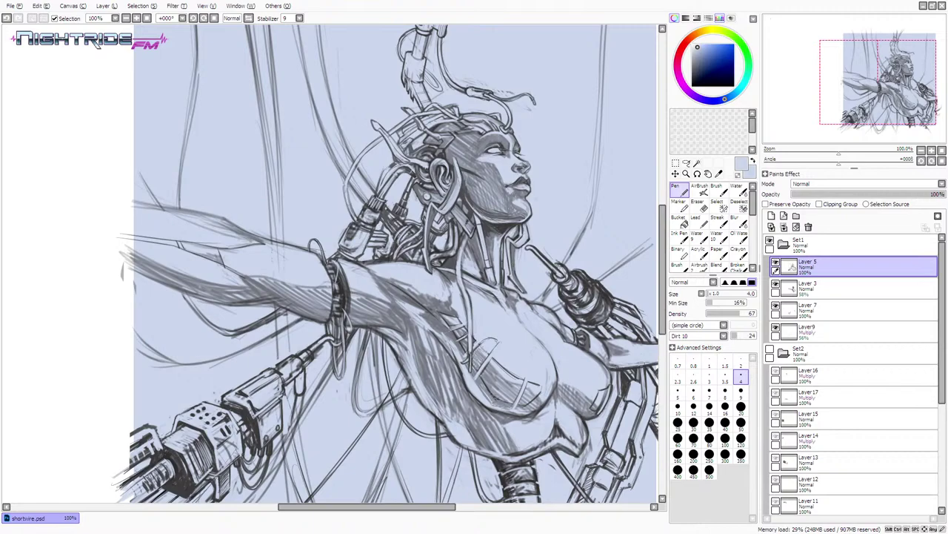
left_click(416, 172, "alt")
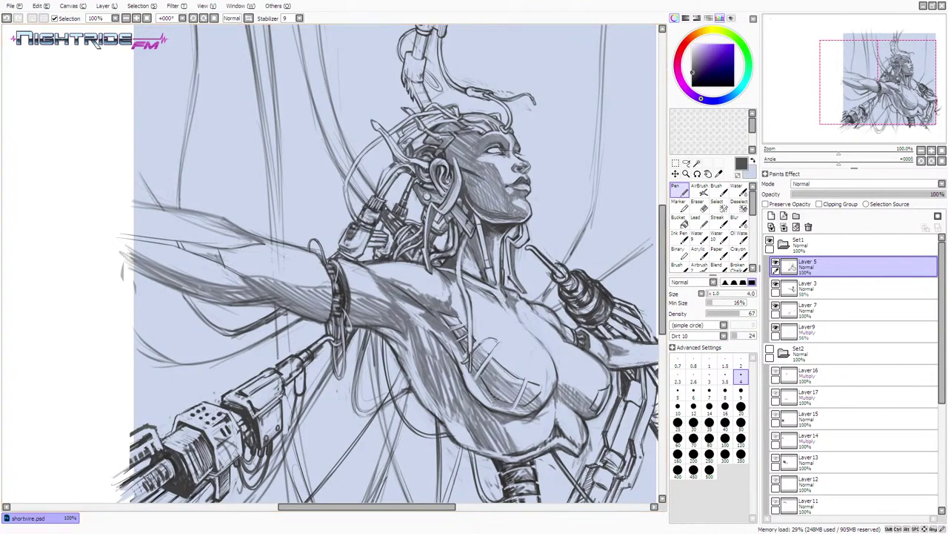
- Refine the cables between the ear and the back of the head with the Pen, alternating sampled light blue and dark greys
left_click(417, 153, "alt")
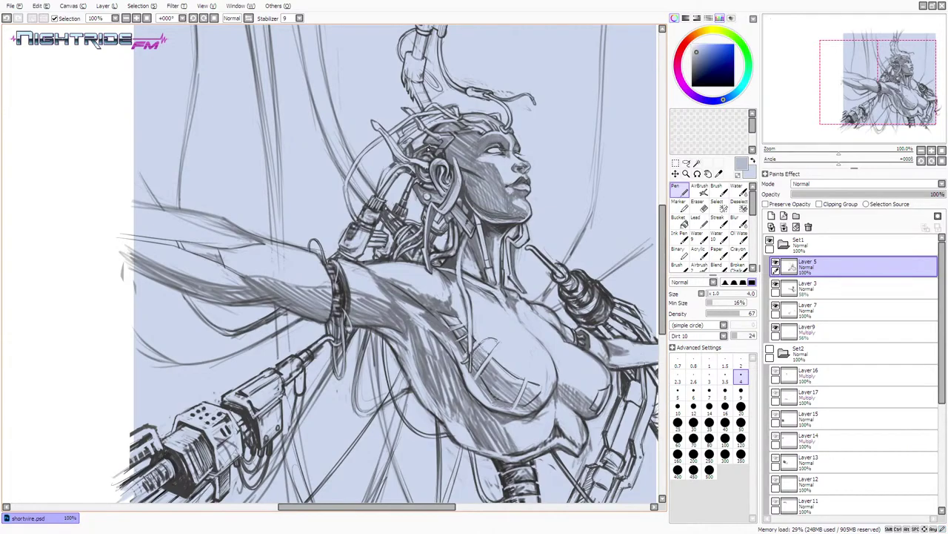
left_click(420, 152, "alt")
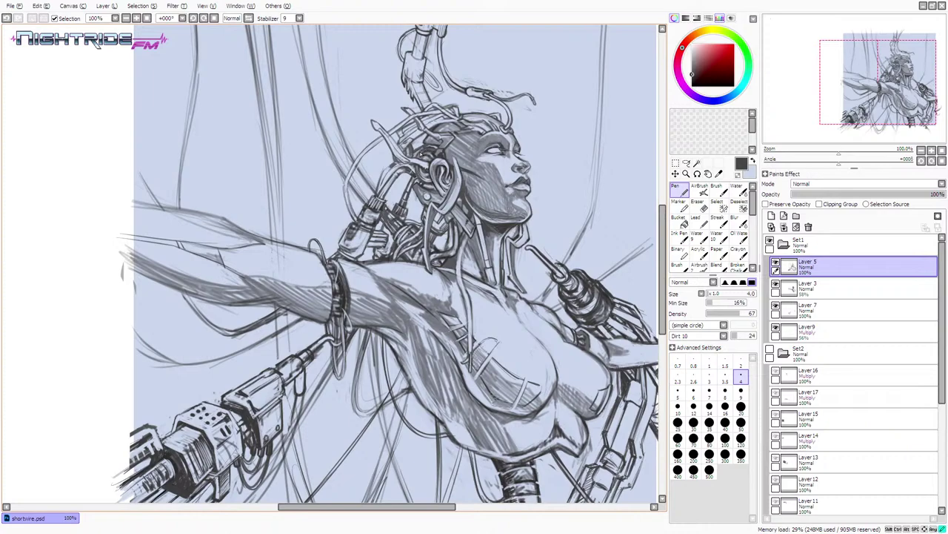
left_click(432, 142, "alt")
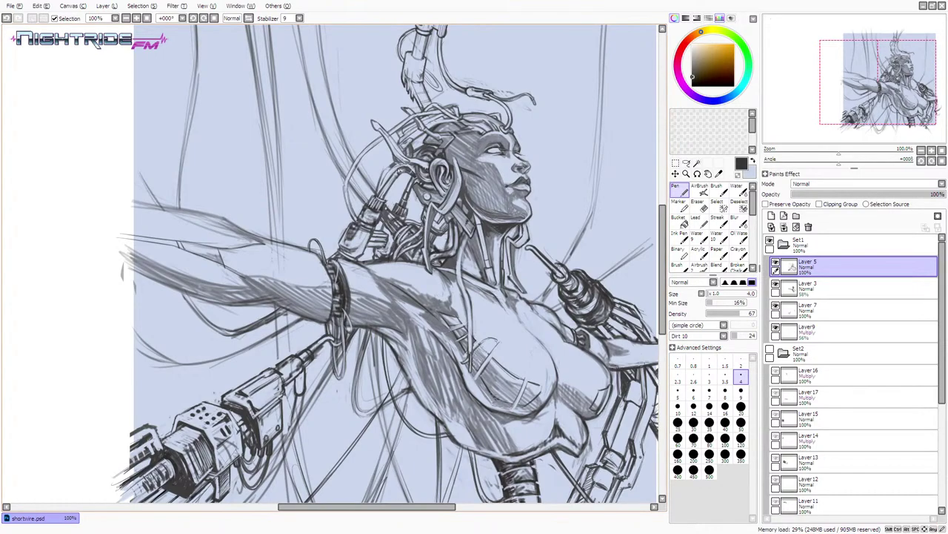
left_click(397, 166, "alt")
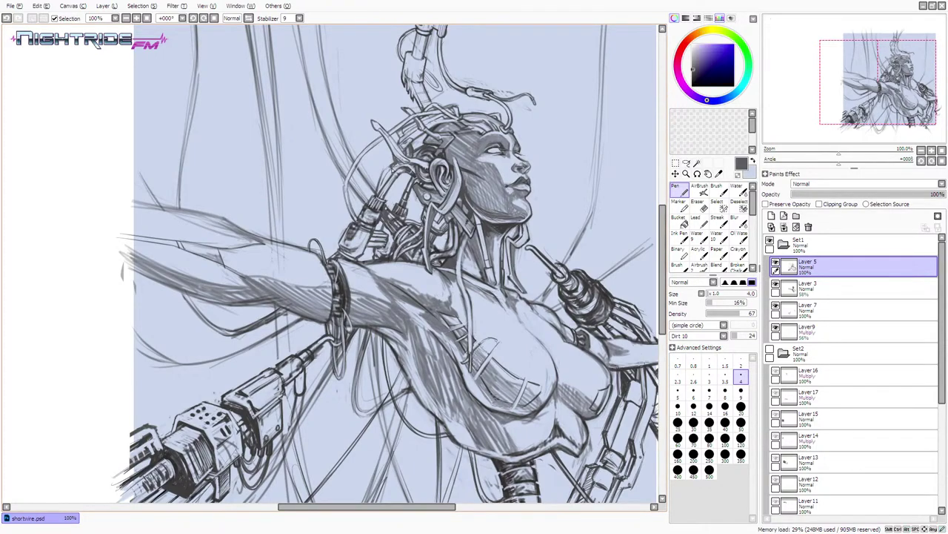
left_click_drag(391, 170, 380, 196)
key("ctrl+z")
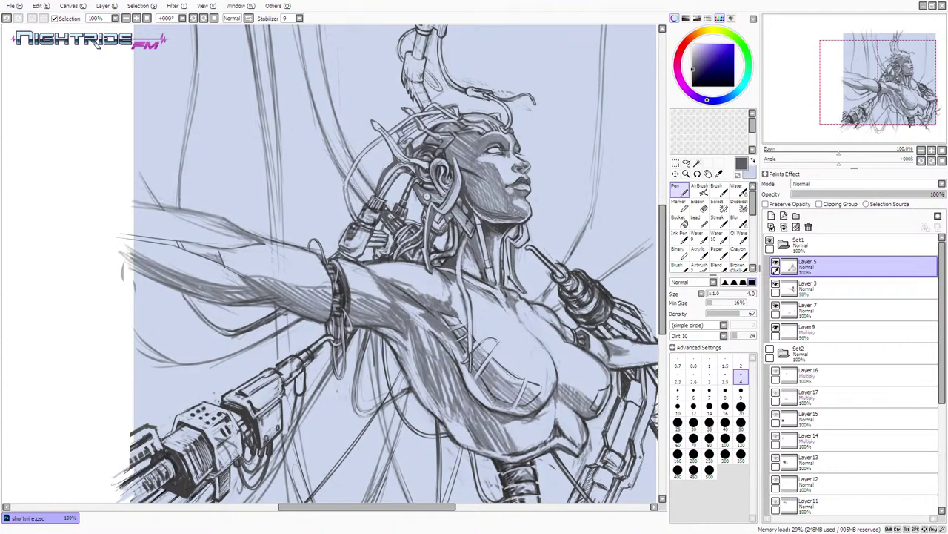
- Retouch the thin cables at the back of the crown with the Eraser and Pen, using sampled grey and background blue
key("e")
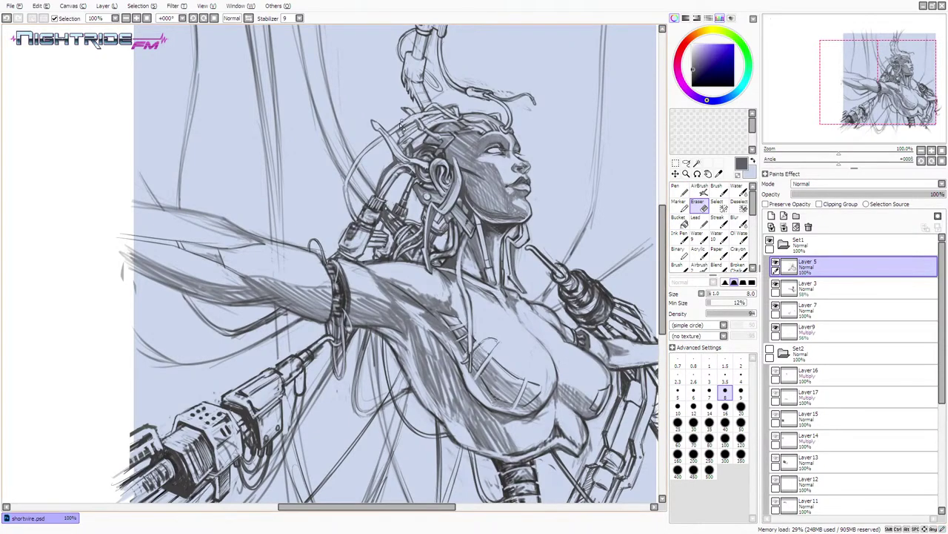
key("e")
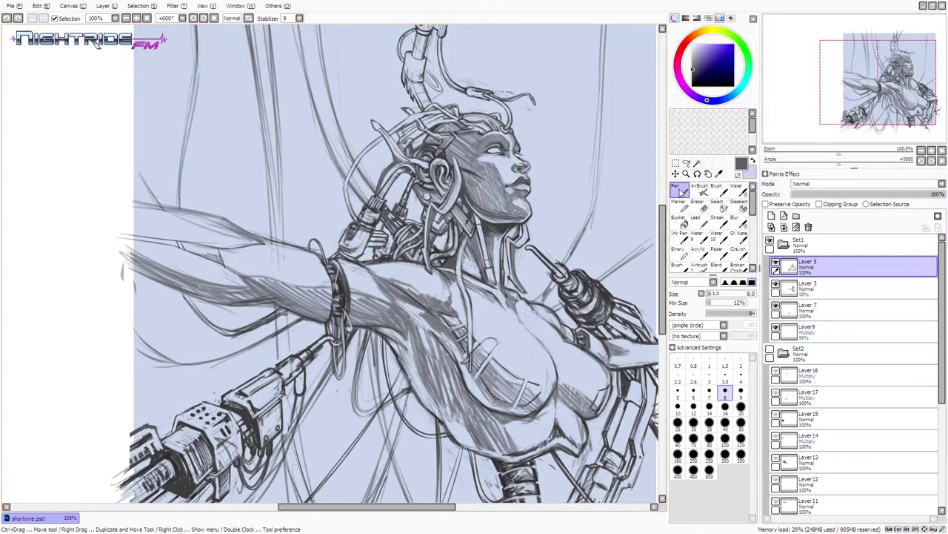
left_click(407, 125, "alt")
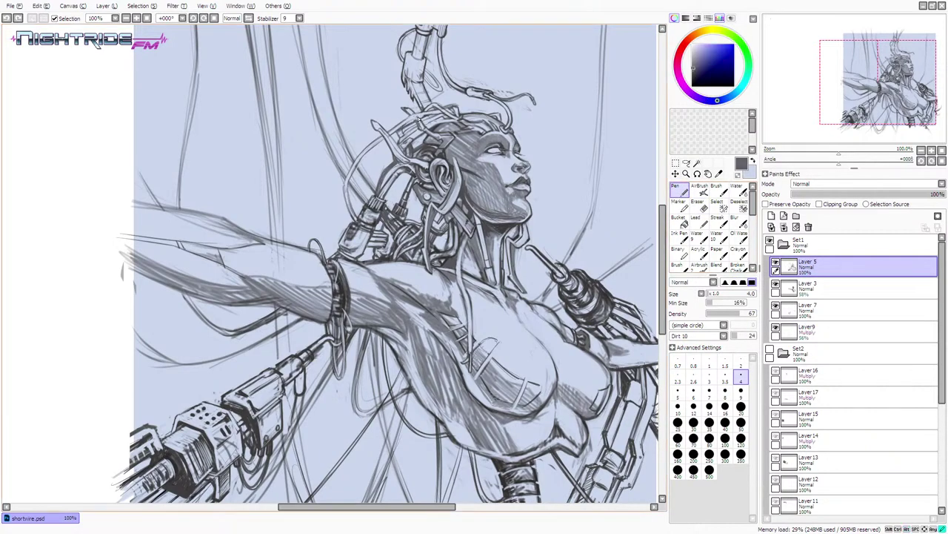
key("ctrl+z")
left_click_drag(400, 129, 418, 114)
key("ctrl+z")
left_click(406, 121, "alt")
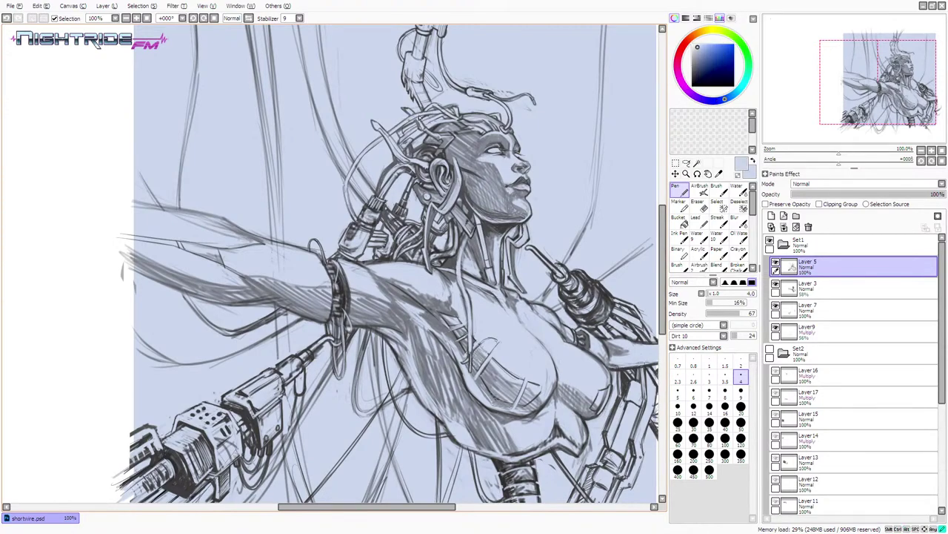
left_click_drag(392, 141, 383, 132)
key("ctrl+z")
- Clean up the seam lines of the chest panel with the Pen in background blue and sampled greys
left_click_drag(428, 506, 446, 506)
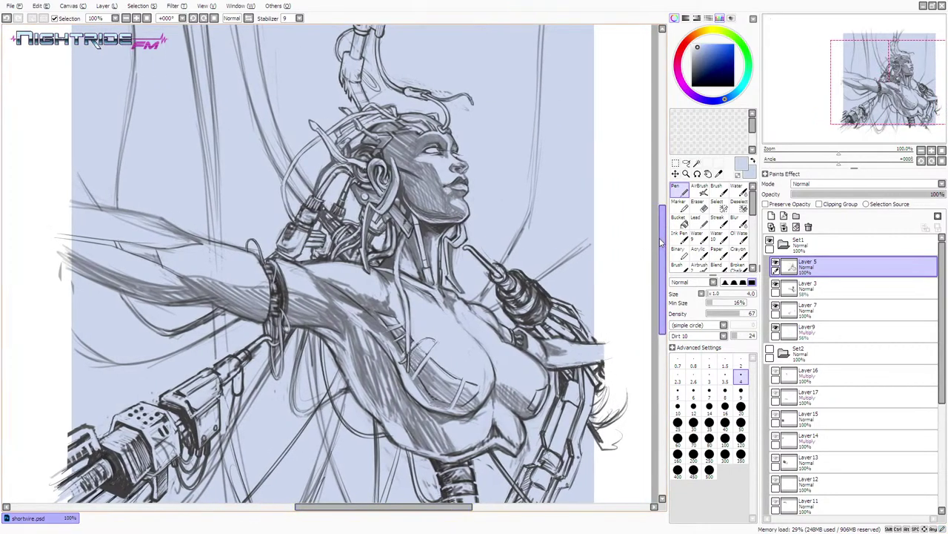
left_click_drag(659, 240, 659, 252)
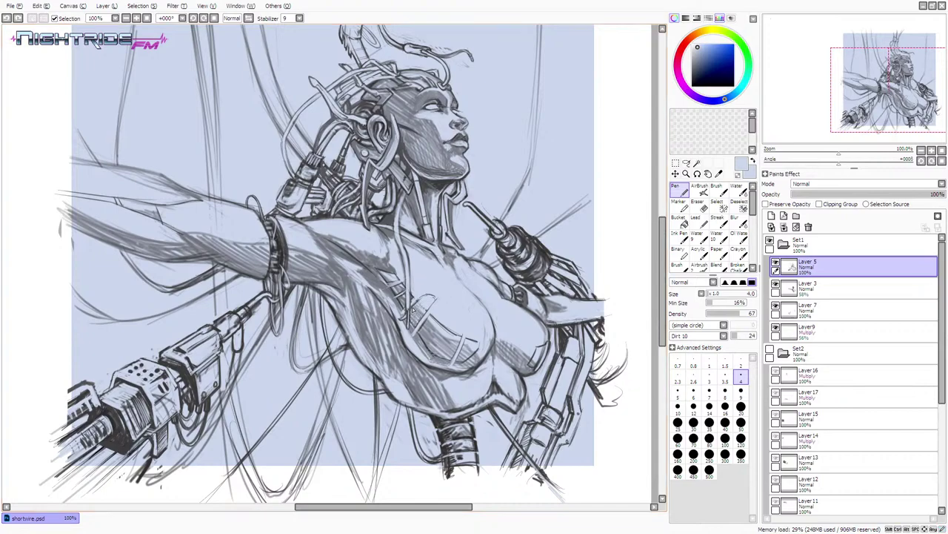
left_click_drag(412, 312, 424, 300)
mouse_move(425, 309)
left_mouse_down()
mouse_move(420, 317)
mouse_move(428, 309)
left_mouse_up()
left_click_drag(454, 341, 458, 345)
left_click(478, 348, "alt")
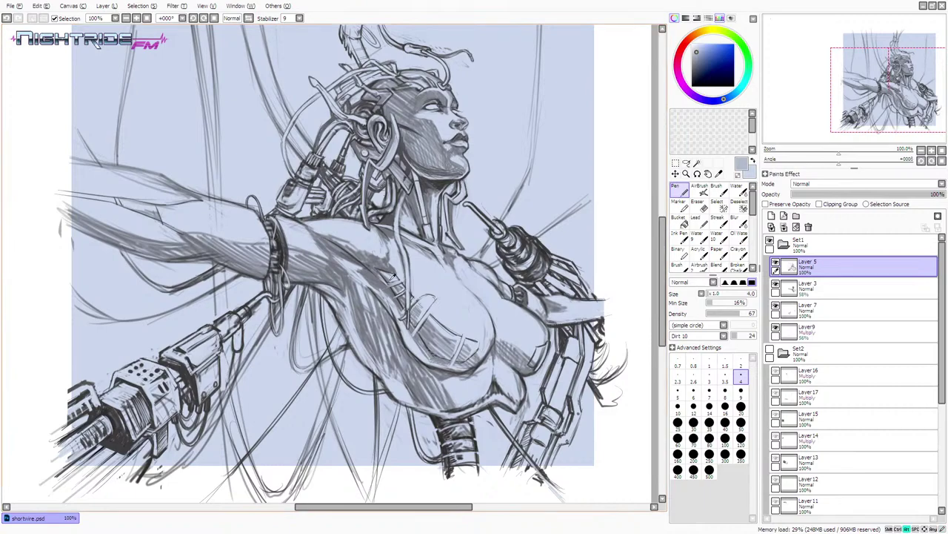
left_click(521, 230, "alt")
left_click_drag(466, 362, 480, 351)
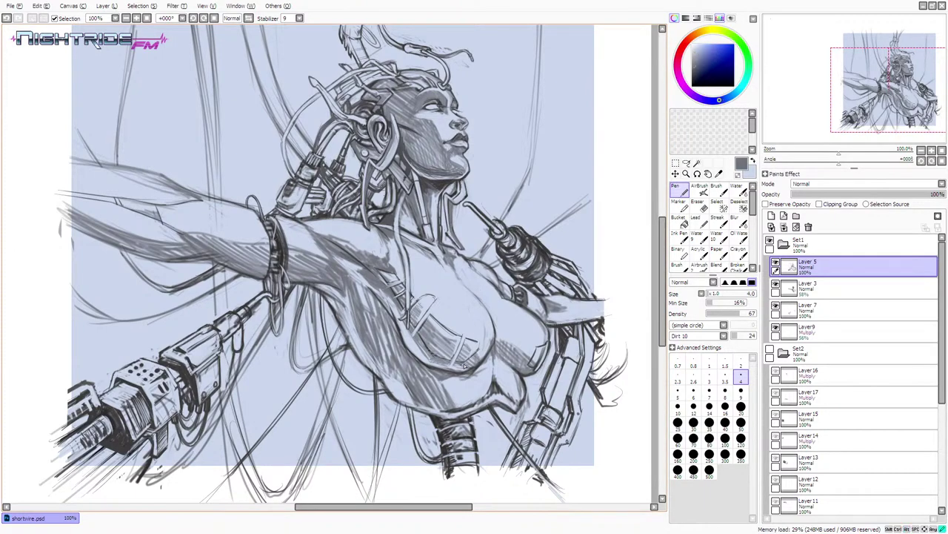
key("ctrl+z")
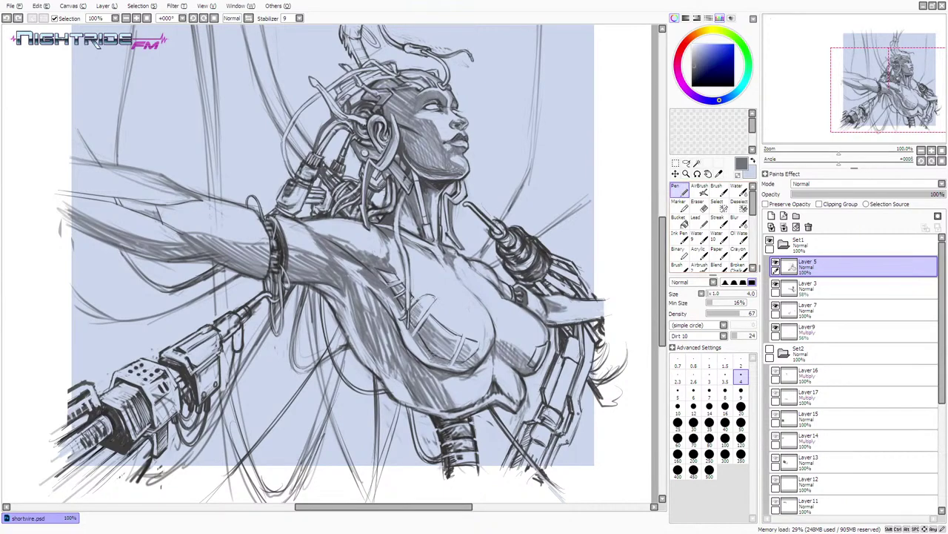
- Refine the tip of the mechanical arm below the armband with the Pen in background blue and sampled dark grey
left_click_drag(661, 246, 660, 231)
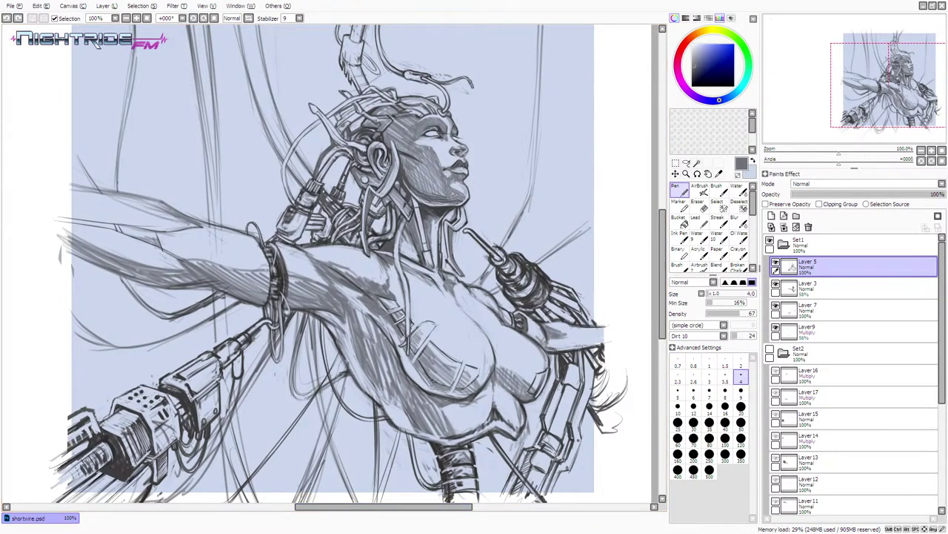
left_click_drag(432, 508, 407, 509)
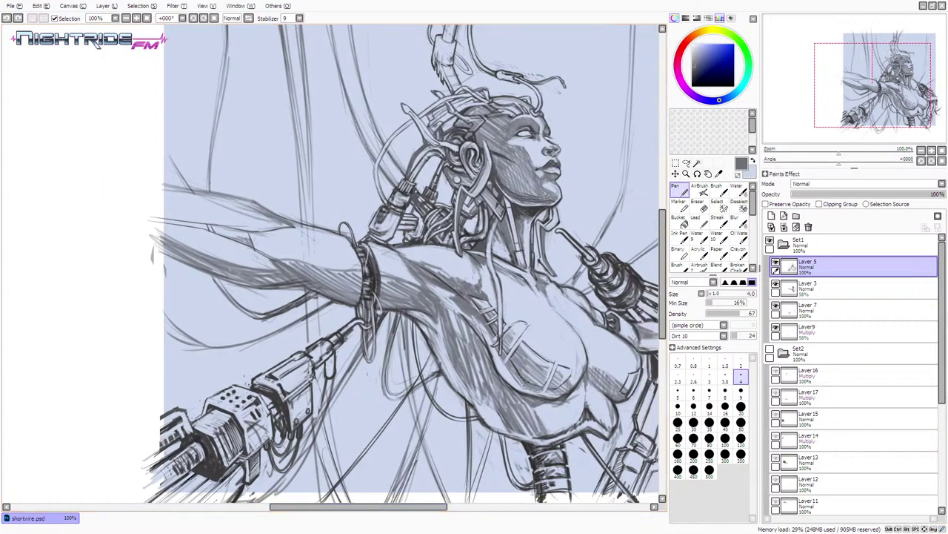
left_click(683, 192)
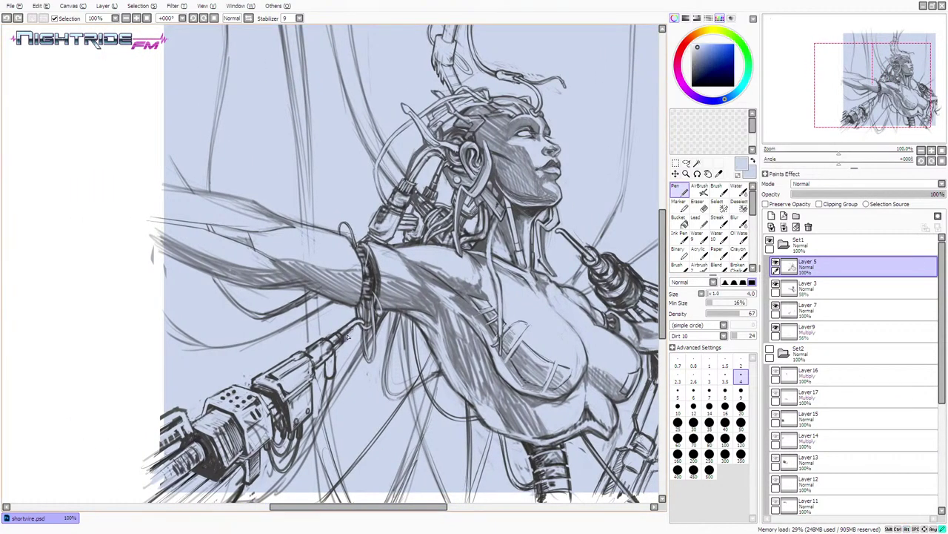
left_click_drag(358, 329, 346, 338)
left_click_drag(337, 338, 340, 343)
key("alt")
left_click(342, 340, "alt")
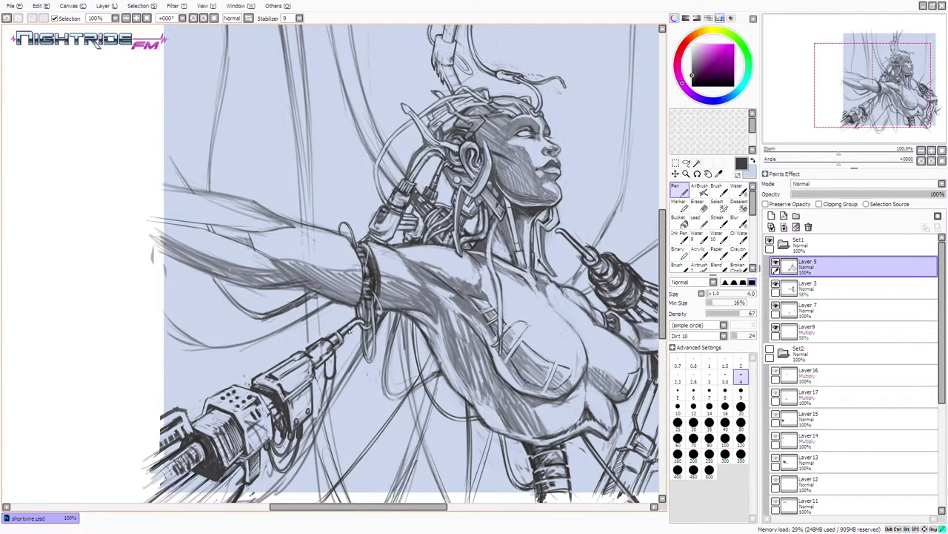
- Sharpen the tip and upper collar of the far shoulder connector with the Pen, alternating background blue and sampled dark grey
mouse_move(389, 506)
left_mouse_down()
mouse_move(432, 505)
mouse_move(422, 504)
left_mouse_up()
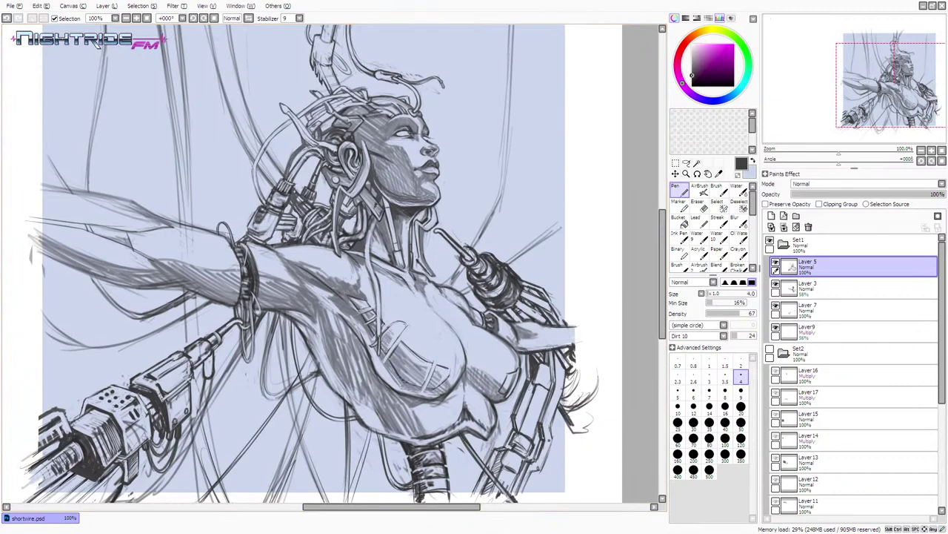
scroll(304, 263, "down", 4)
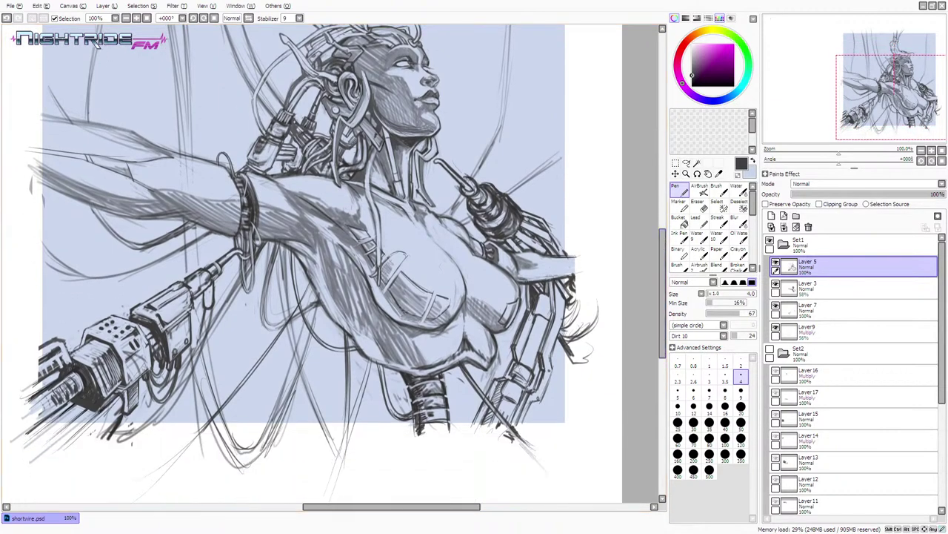
left_click(467, 172, "alt")
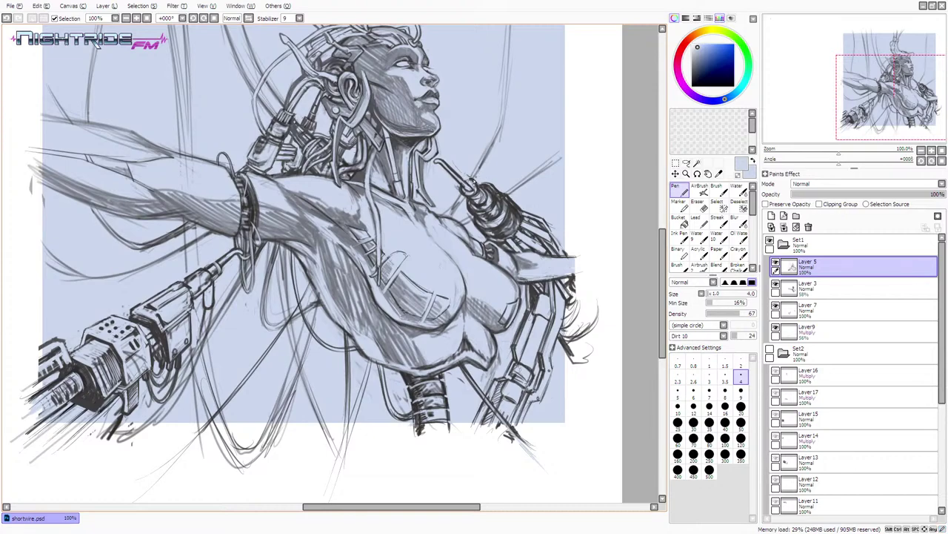
left_click(468, 179, "alt")
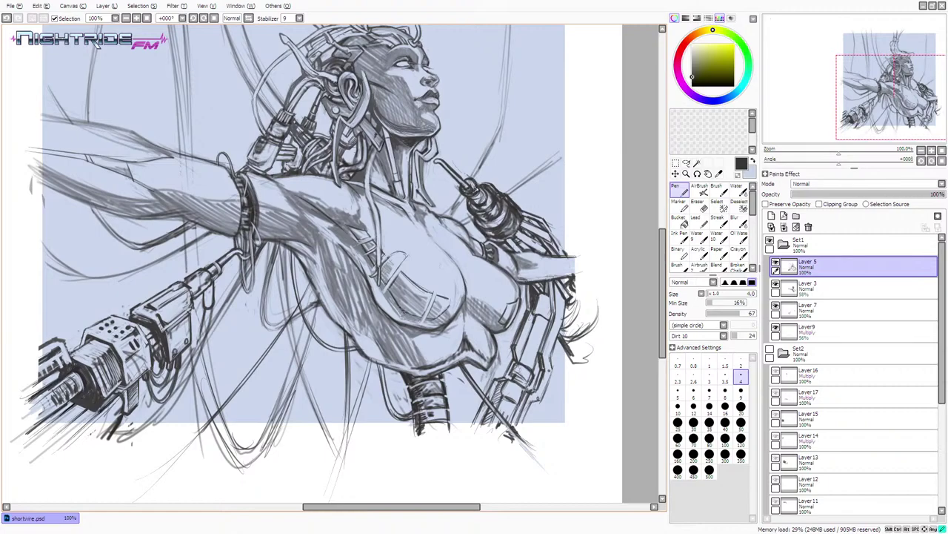
left_click(479, 178, "alt")
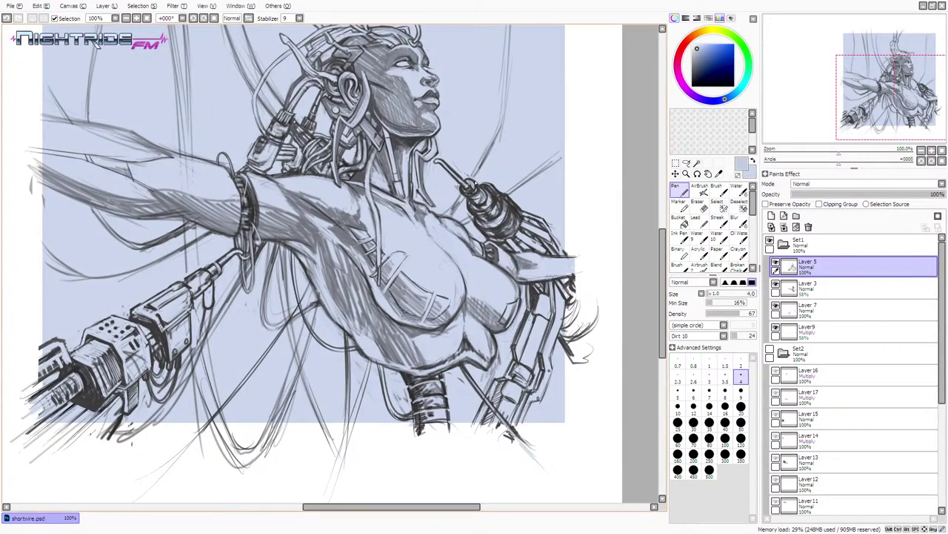
left_click(468, 196, "alt")
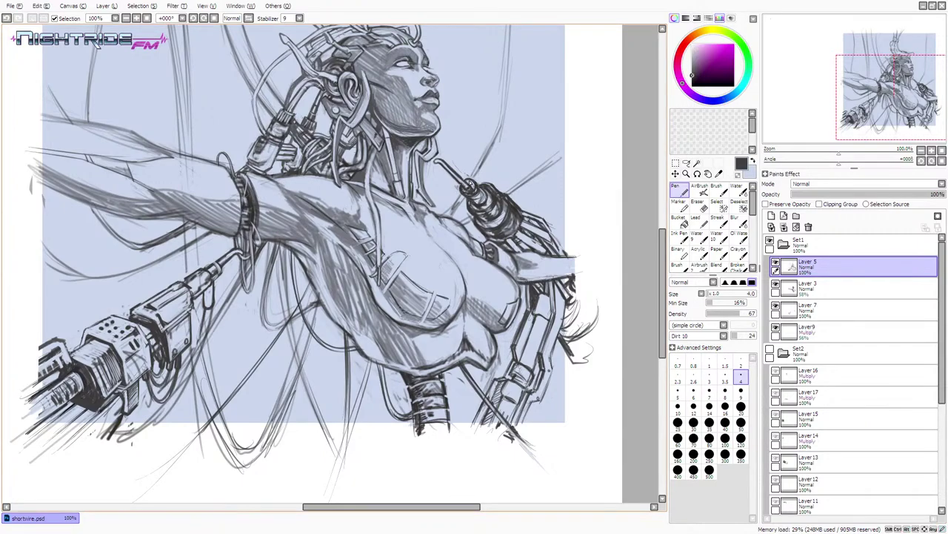
left_click(448, 164, "alt")
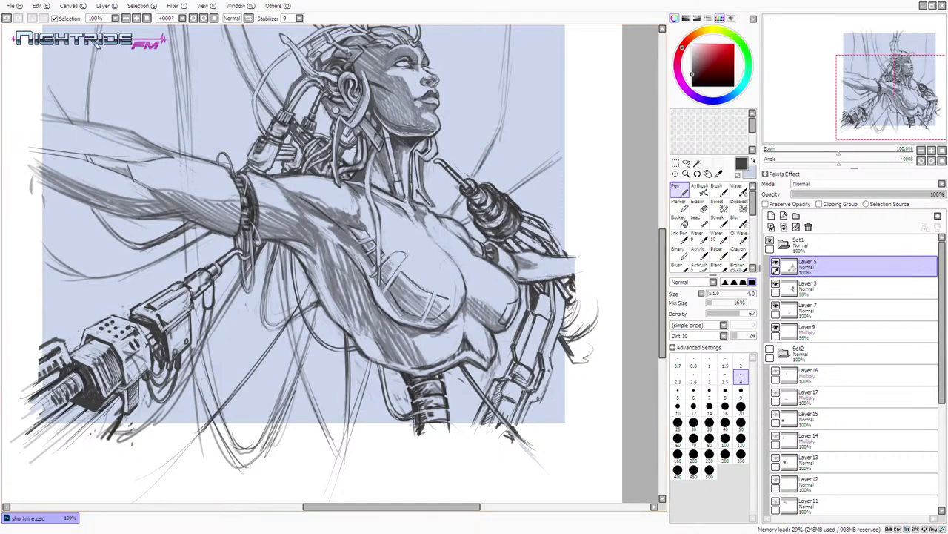
- Touch up the cable joining the armband to the mechanical arm's tip with dark grey Pen strokes
left_click_drag(238, 252, 229, 256)
left_click_drag(229, 254, 234, 253)
key("ctrl+z")
- Rework the contour and shading under the near breast with the Pen in sampled light blues and mid grey
left_click(455, 319, "alt")
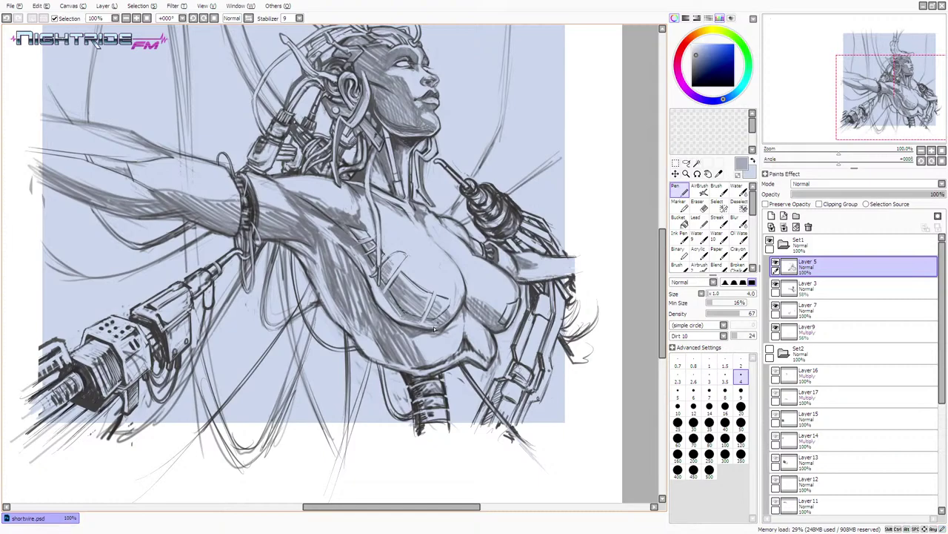
left_click(461, 297, "alt")
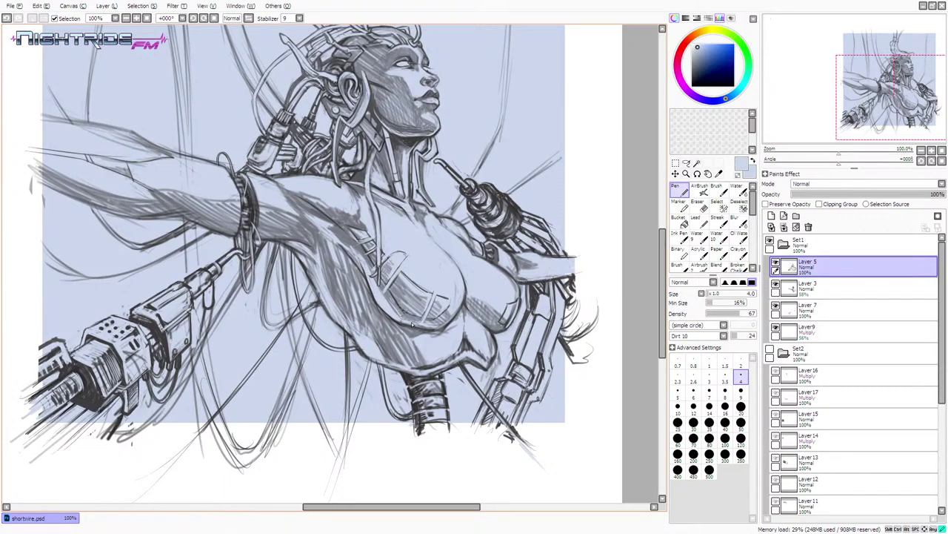
left_click(374, 303, "alt")
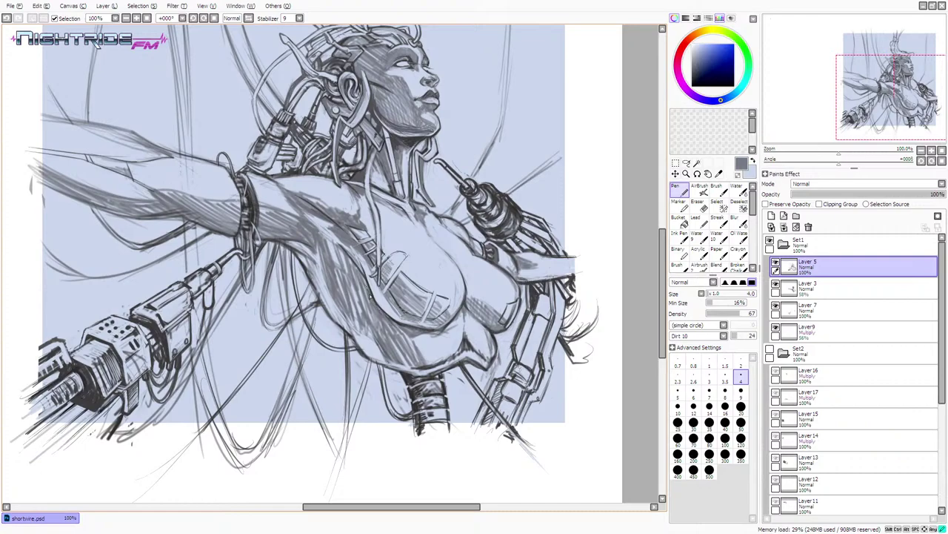
left_click(397, 288, "alt")
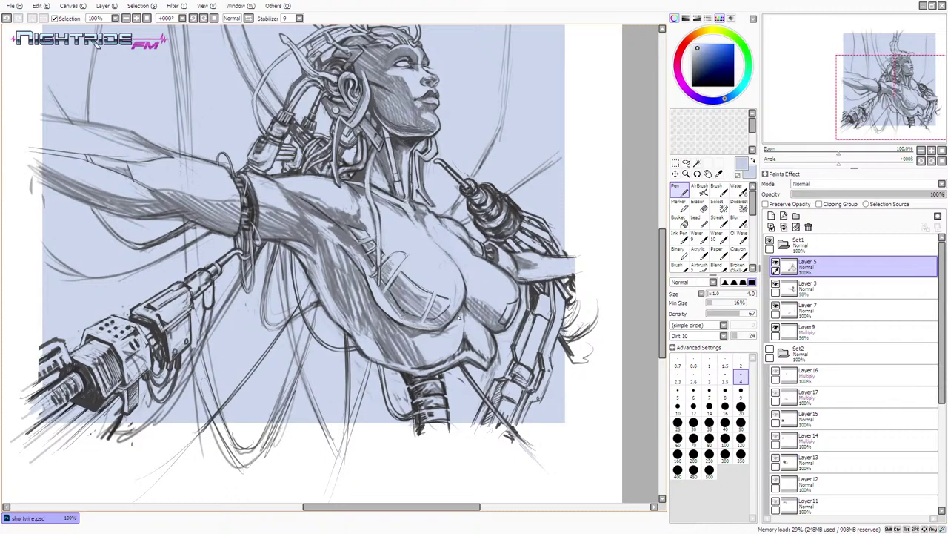
left_click(412, 320, "alt")
left_click(398, 299, "alt")
- Redefine the lower rim of the far shoulder connector with the Pen in background blue and sampled dark grey
left_click(462, 198, "alt")
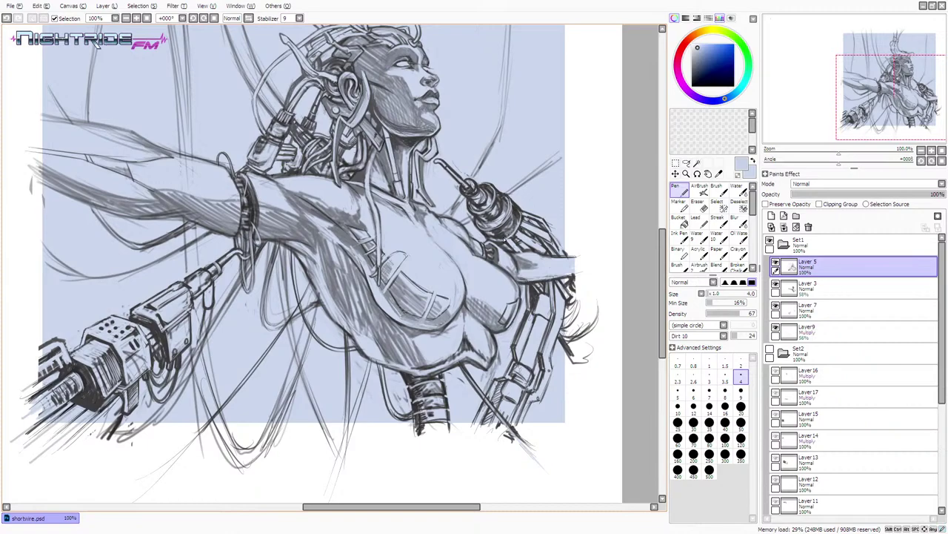
mouse_move(502, 243)
left_mouse_down()
mouse_move(521, 215)
mouse_move(517, 227)
left_mouse_up()
key("alt")
left_click(510, 235, "alt")
left_click(501, 248, "alt")
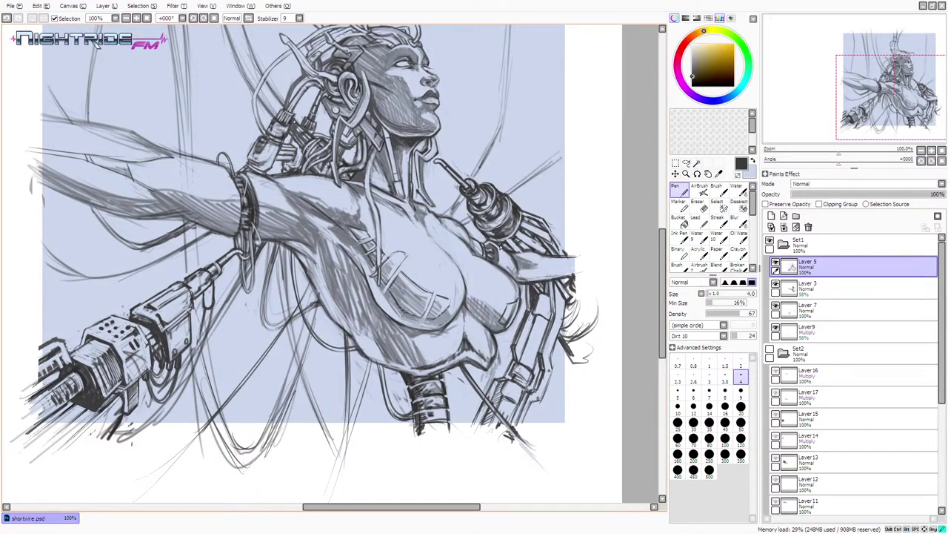
left_click(502, 249, "alt")
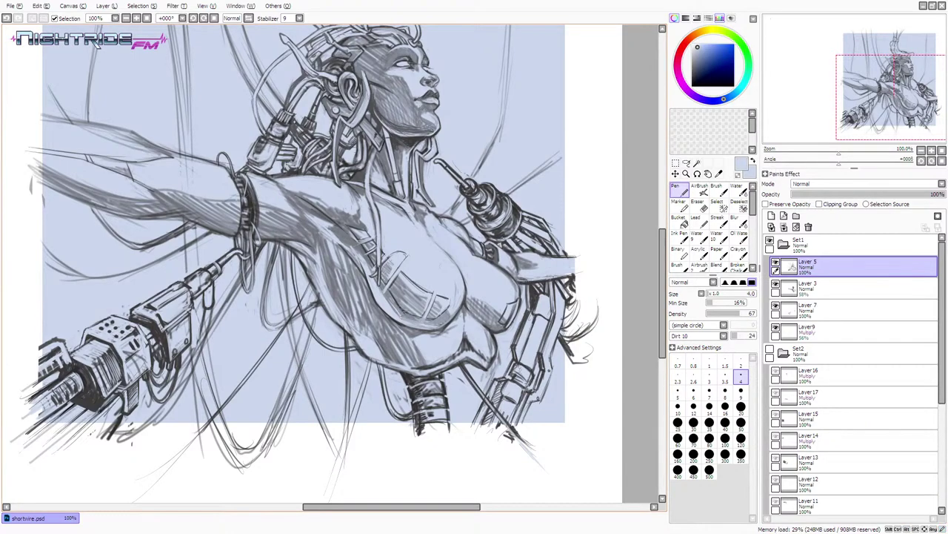
- Refine the edge where the far shoulder connector meets the mechanical arm's cables with the Pen in sampled dark grey and background blue
left_click(507, 241, "alt")
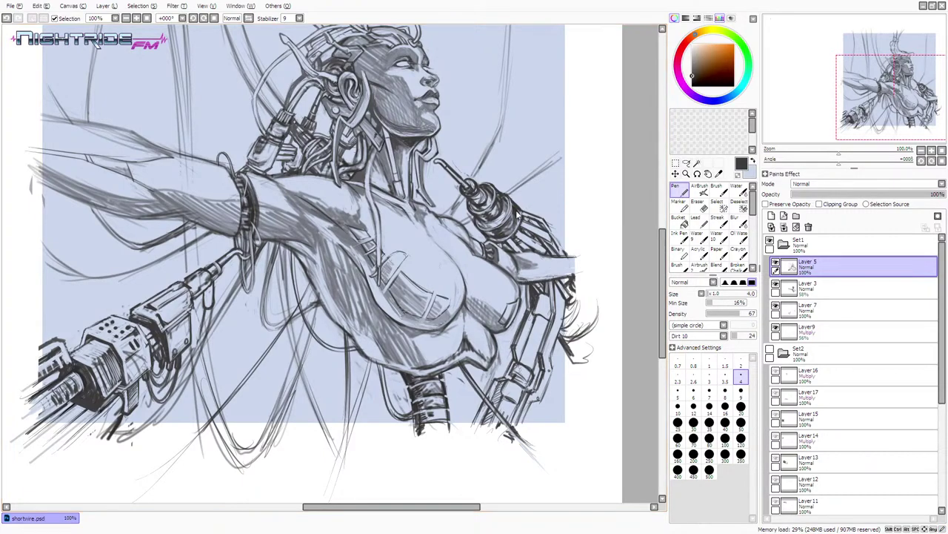
key("alt")
left_click(509, 241, "alt")
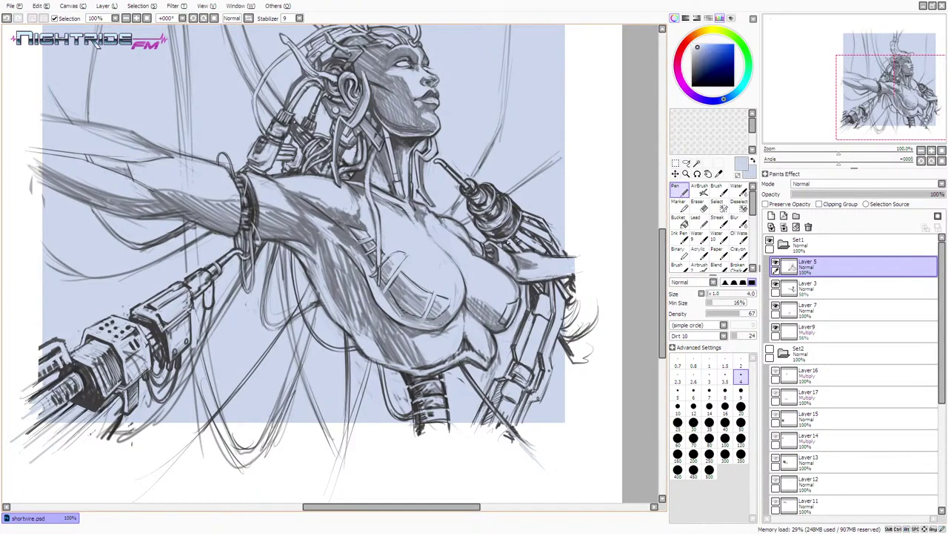
left_click_drag(510, 239, 525, 223)
key("ctrl+z")
left_click(522, 218, "alt")
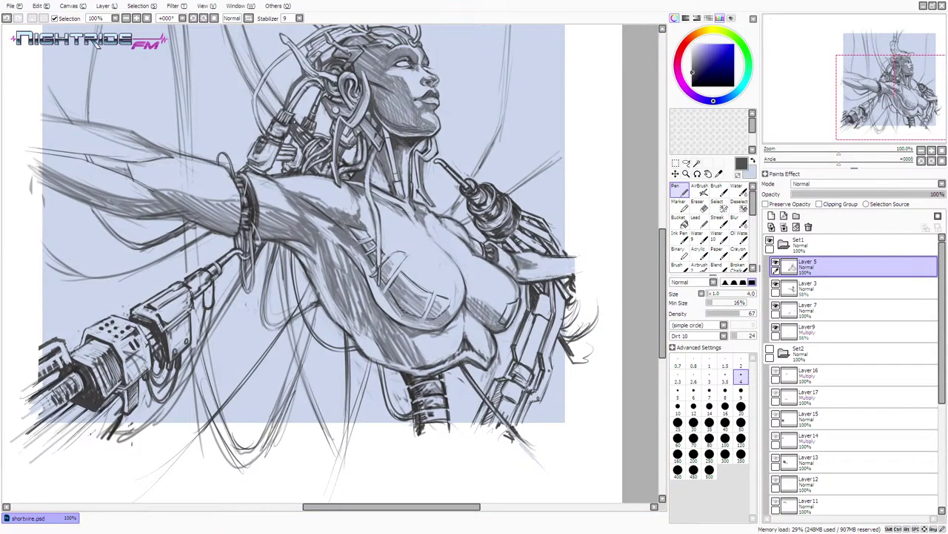
left_click(521, 227, "alt")
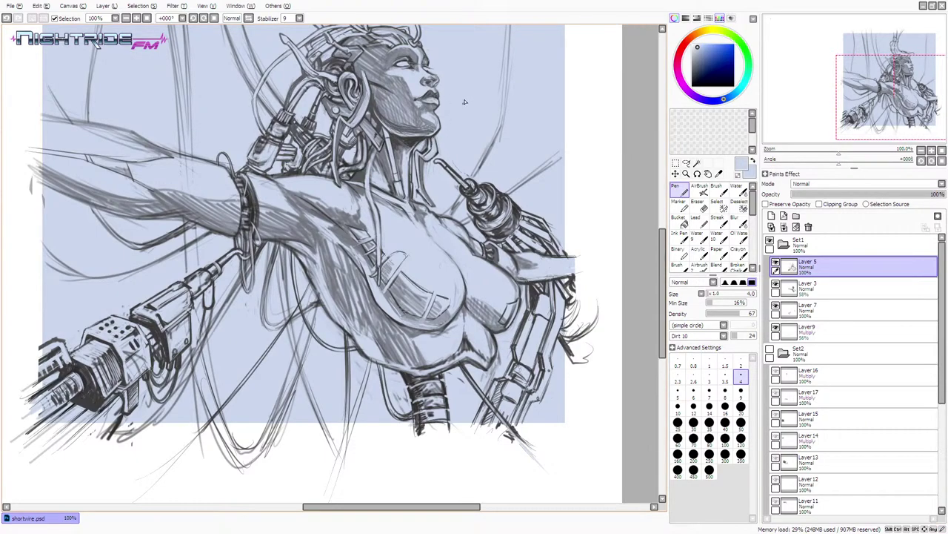
- Touch up the nose profile with the Pen, alternating sampled dark grey and background blue
left_click(348, 119, "alt")
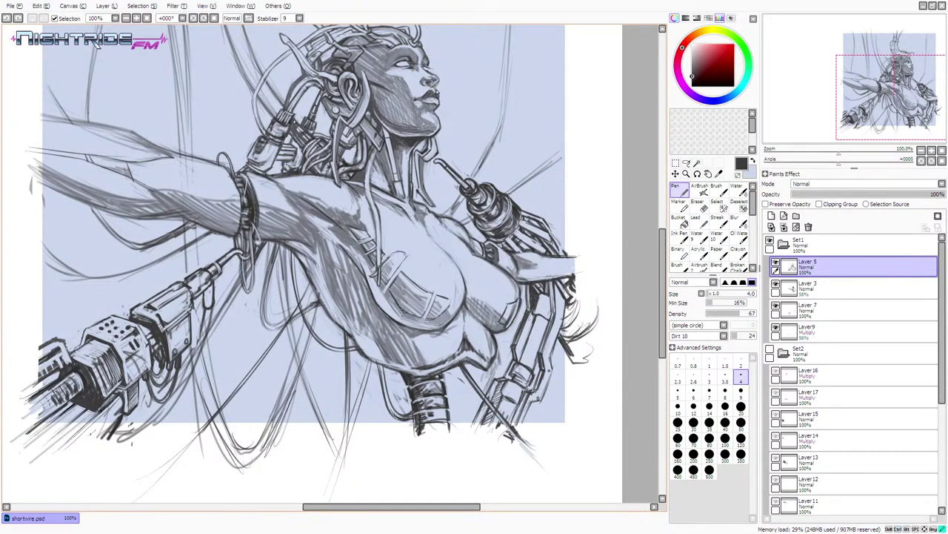
left_click(443, 83, "alt")
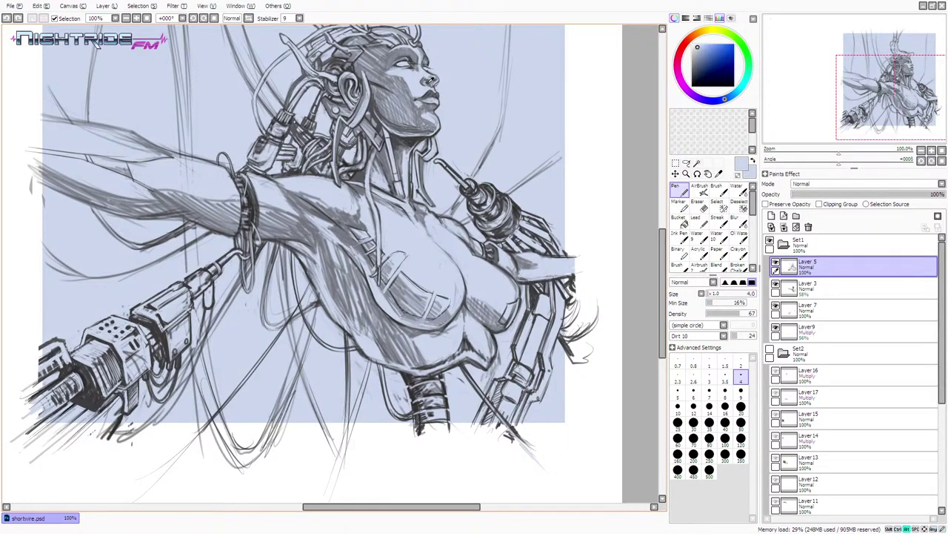
left_click(436, 83, "alt")
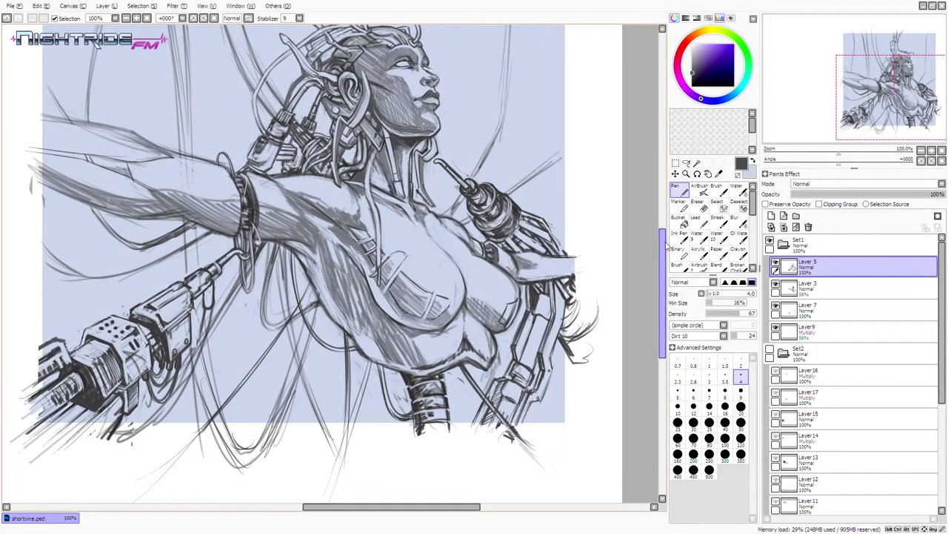
left_click_drag(665, 242, 664, 223)
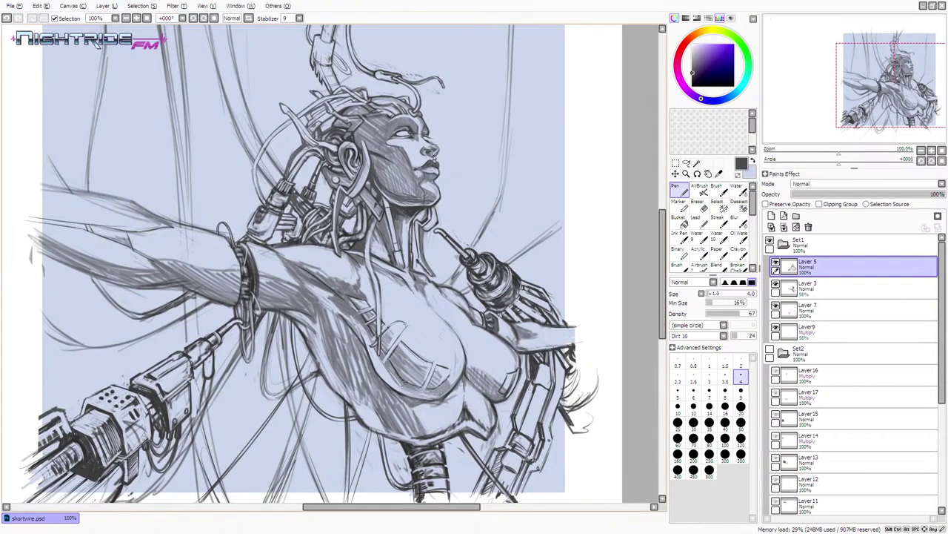
mouse_move(438, 197)
left_mouse_down()
mouse_move(392, 198)
mouse_move(433, 202)
left_mouse_up()
key("ctrl+z")
key("ctrl+z")
key("ctrl+z")
key("ctrl+z")
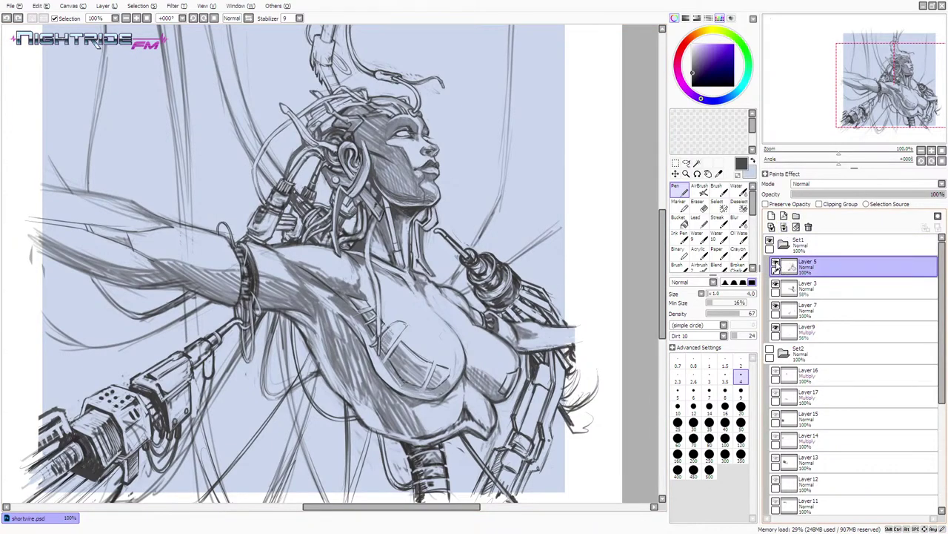
- Add a new layer above Layer 5 and toggle Layer 5's visibility to check what it contains
left_click(775, 262)
left_click(776, 262)
left_click(772, 215)
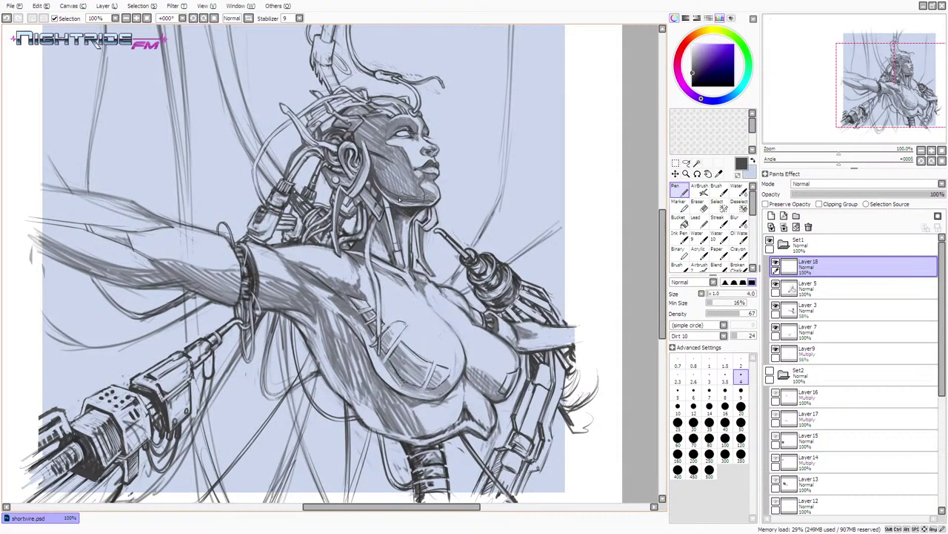
left_click(775, 284)
left_click(776, 284)
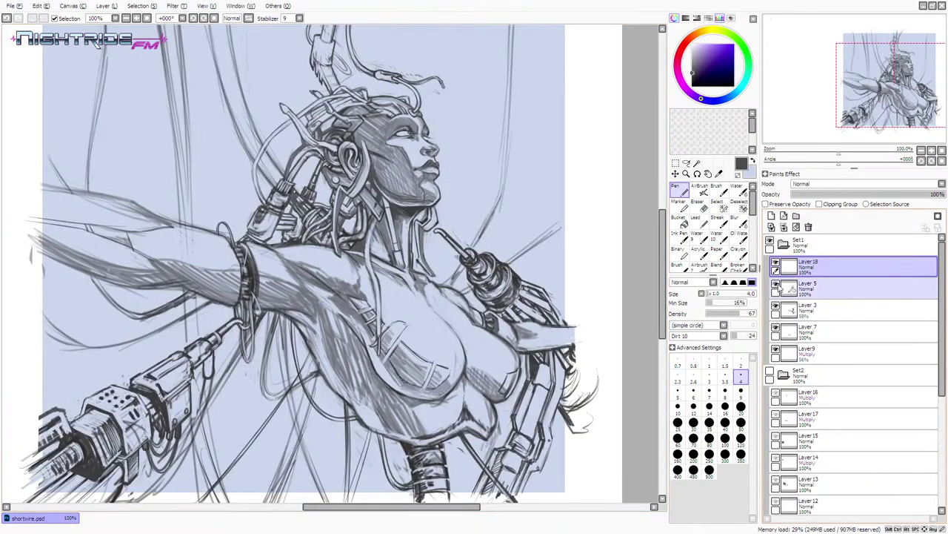
- Erase linework around the chin on Layer 5, and return to the new layer with the Pen
left_click(699, 205)
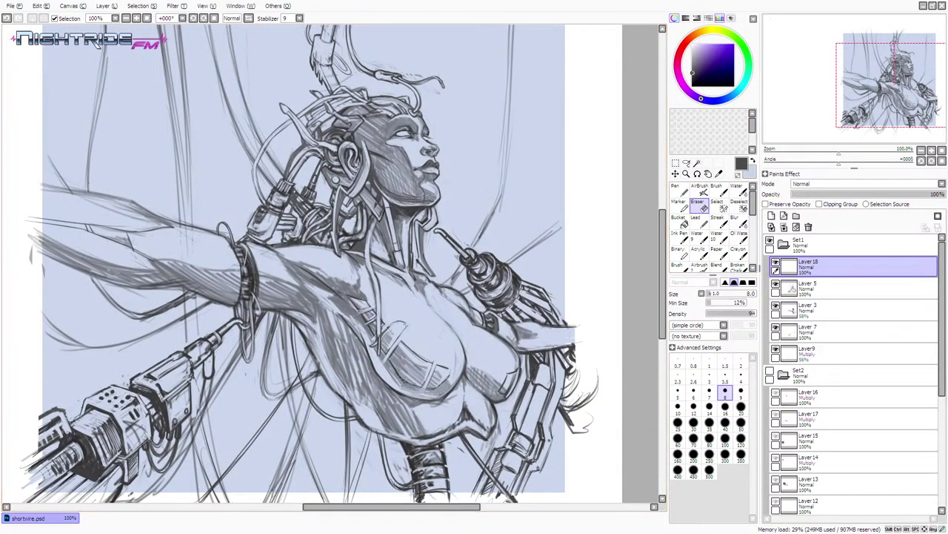
left_click(830, 287)
mouse_move(427, 184)
left_mouse_down()
mouse_move(406, 199)
mouse_move(419, 206)
mouse_move(392, 197)
mouse_move(403, 208)
mouse_move(429, 202)
mouse_move(423, 207)
mouse_move(441, 192)
left_mouse_up()
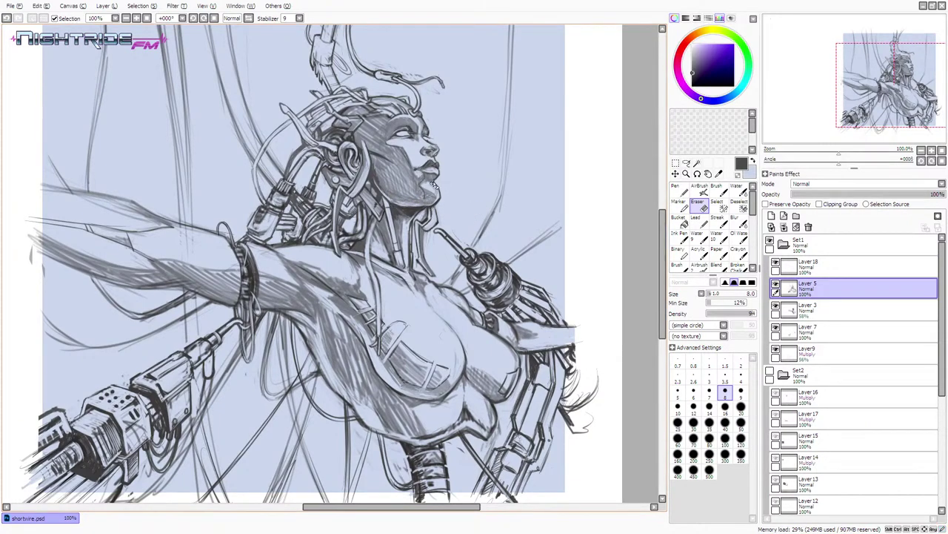
left_click(808, 264)
left_click(680, 191)
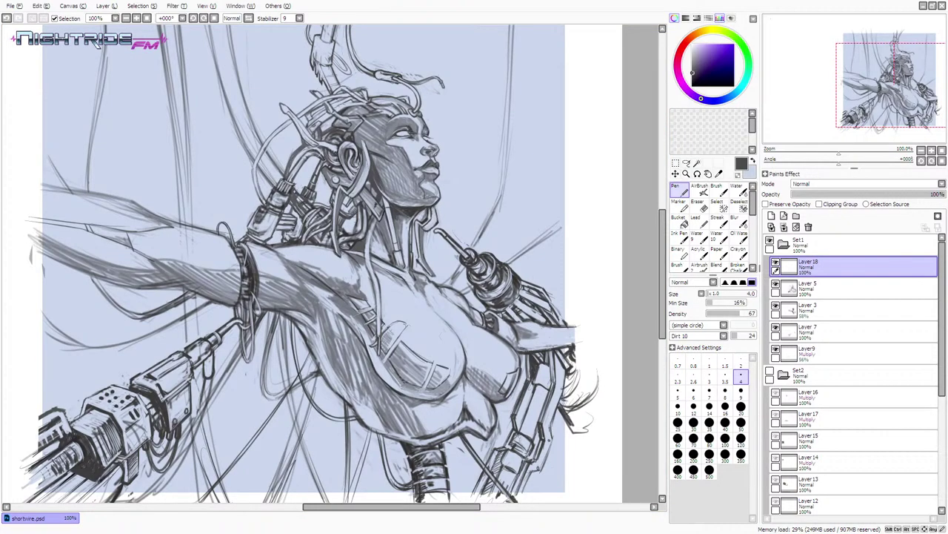
- Add a dark grey Pen stroke to the cables above the temple, comparing the head with and without it
key("ctrl+z")
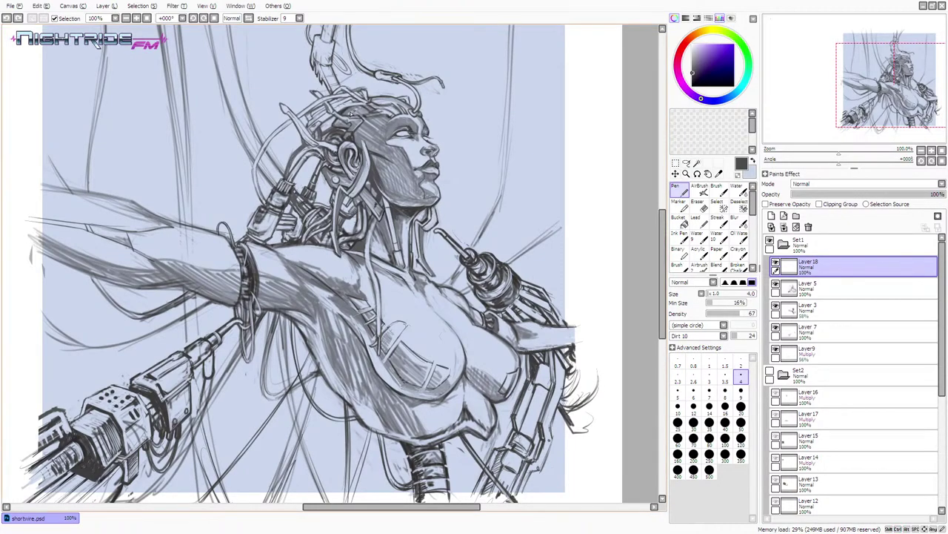
left_click_drag(351, 113, 363, 105)
key("ctrl+z")
key("ctrl+y")
key("ctrl+z")
key("ctrl+y")
key("ctrl+z")
key("ctrl+y")
- Sketch an extra looping cable behind the head, arching from the crown down toward the near shoulder connector
left_click_drag(320, 105, 284, 108)
key("ctrl+z")
key("ctrl+y")
key("ctrl+z")
key("ctrl+y")
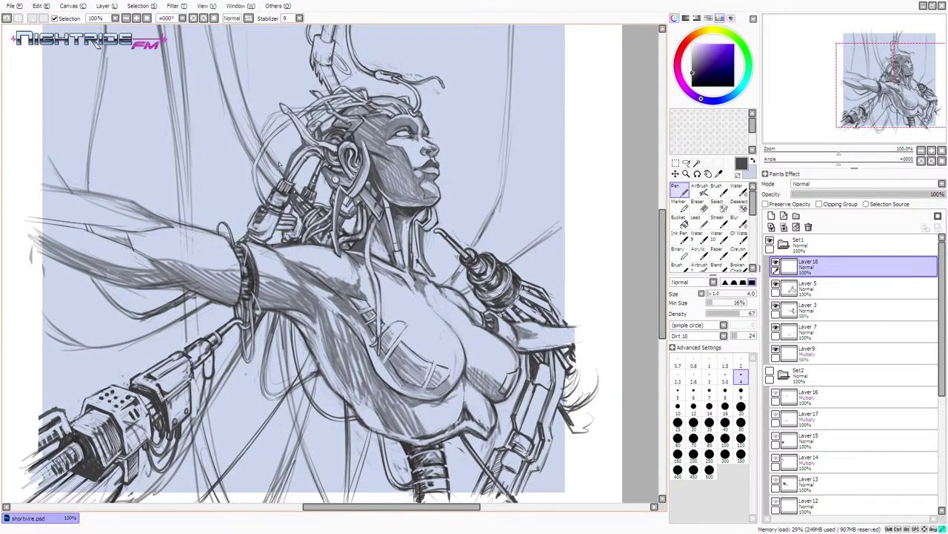
left_click_drag(265, 155, 279, 178)
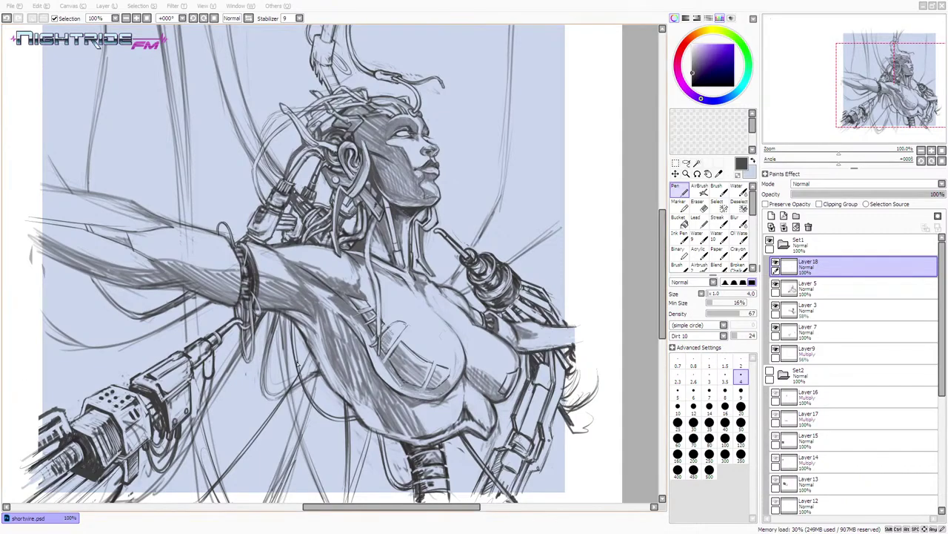
left_click(478, 14)
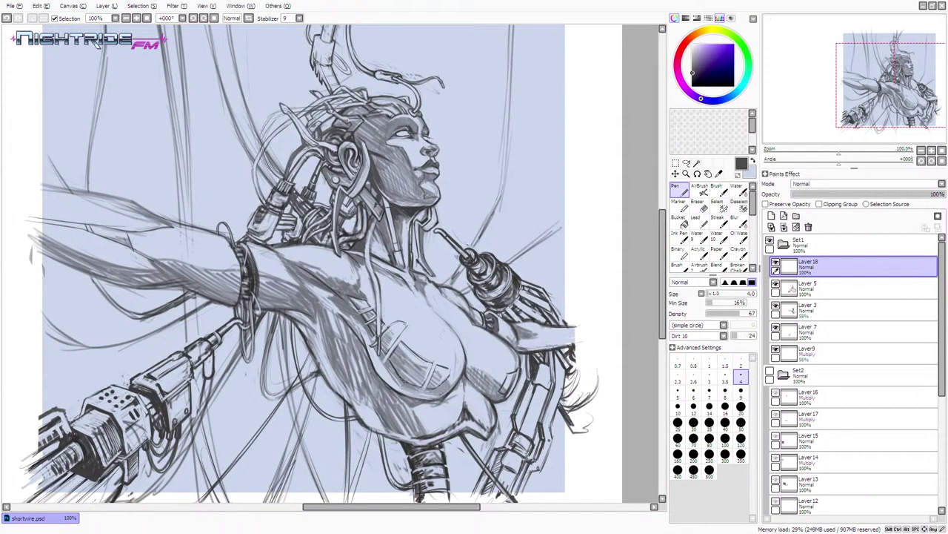
- Refine the cables around the ear and the pointed cable at the back of the head with sampled light blue and greys
left_click(369, 155, "alt")
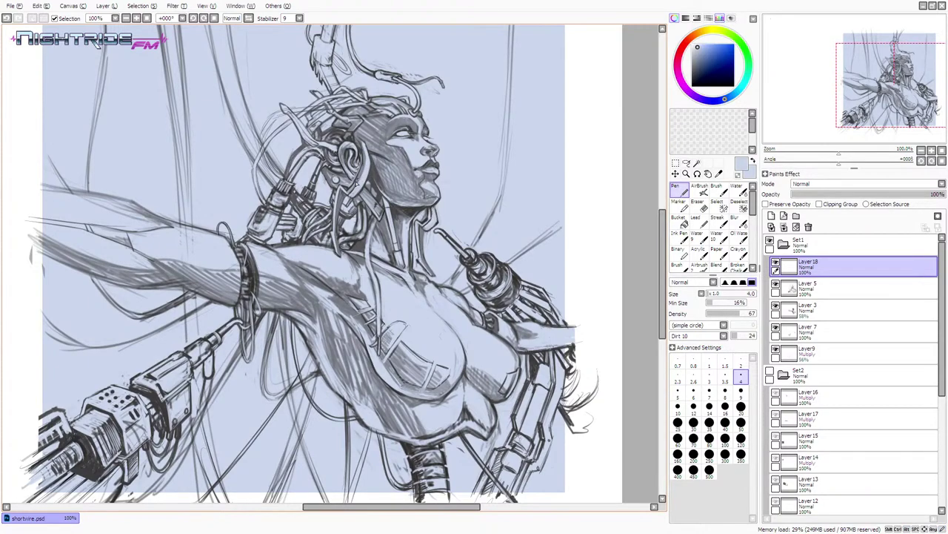
left_click(352, 189, "alt")
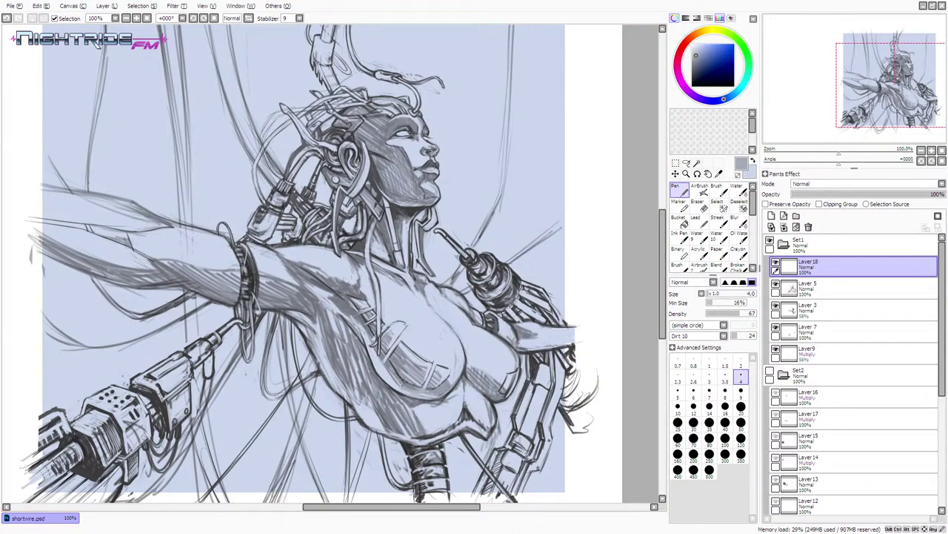
left_click(298, 104, "alt")
key("ctrl+z")
right_click(280, 101)
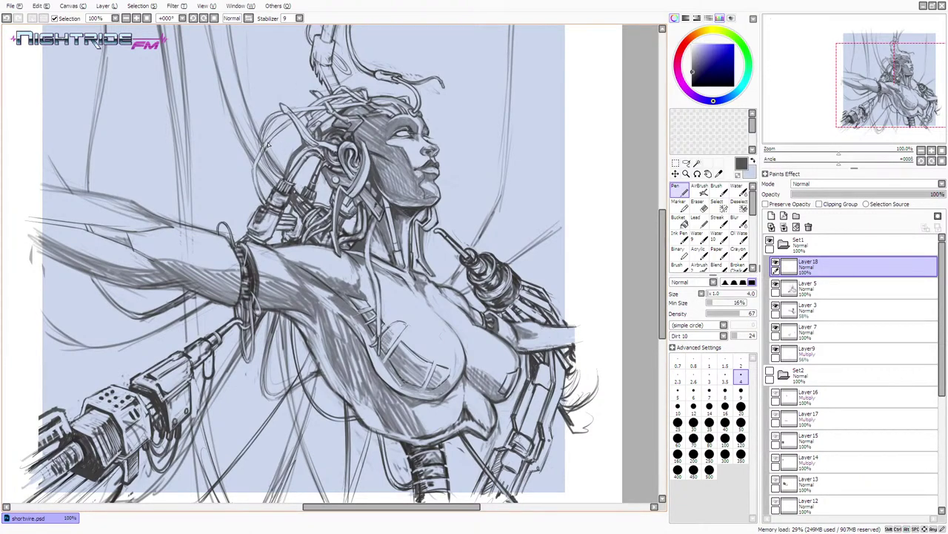
- Clean up the outer edge of the looping cable behind the head with background blue Pen strokes
left_click(702, 206)
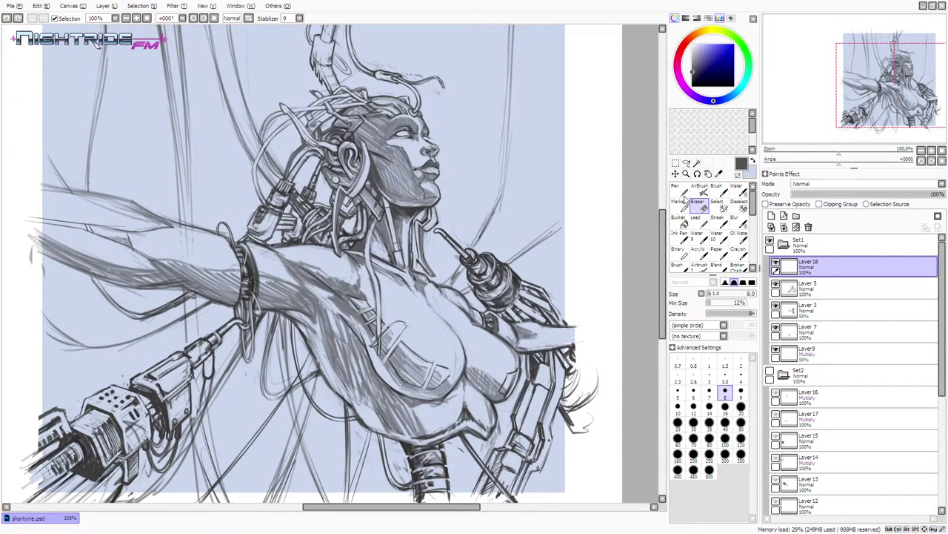
left_click(680, 190)
left_click(262, 140, "alt")
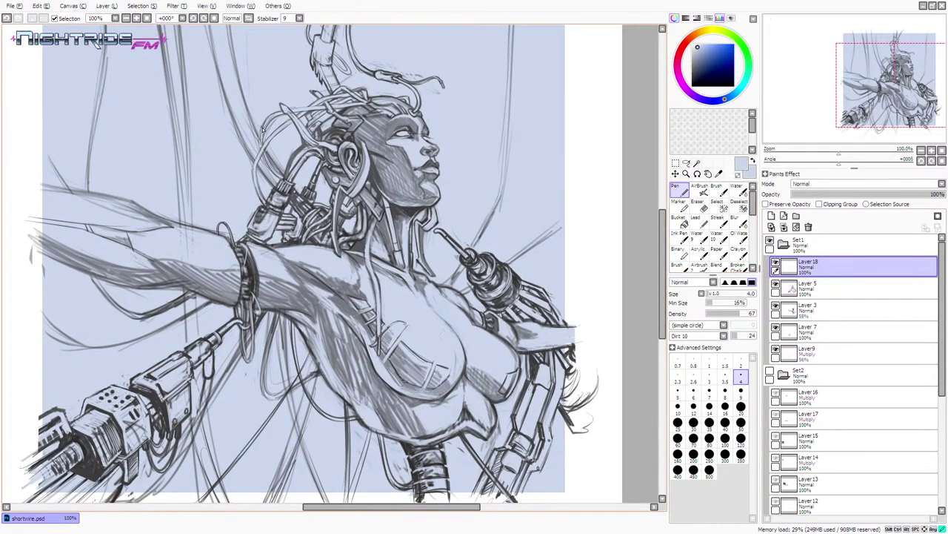
left_click_drag(260, 144, 266, 123)
left_click_drag(266, 151, 281, 162)
key("ctrl+z")
- Rework the lower stretch of the looping cables above the near shoulder connector with sampled greys and the Eraser
left_click(276, 155, "alt")
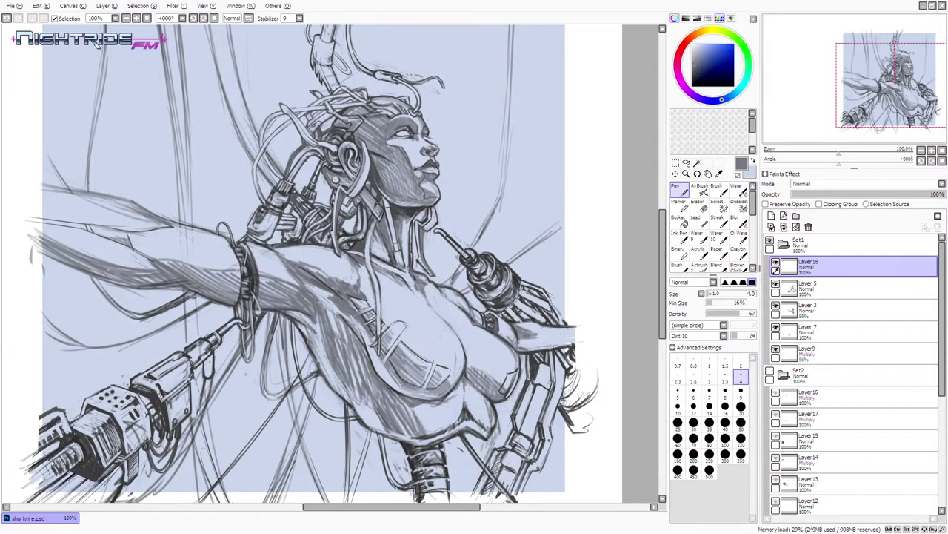
left_click(282, 170, "alt")
left_click(282, 169)
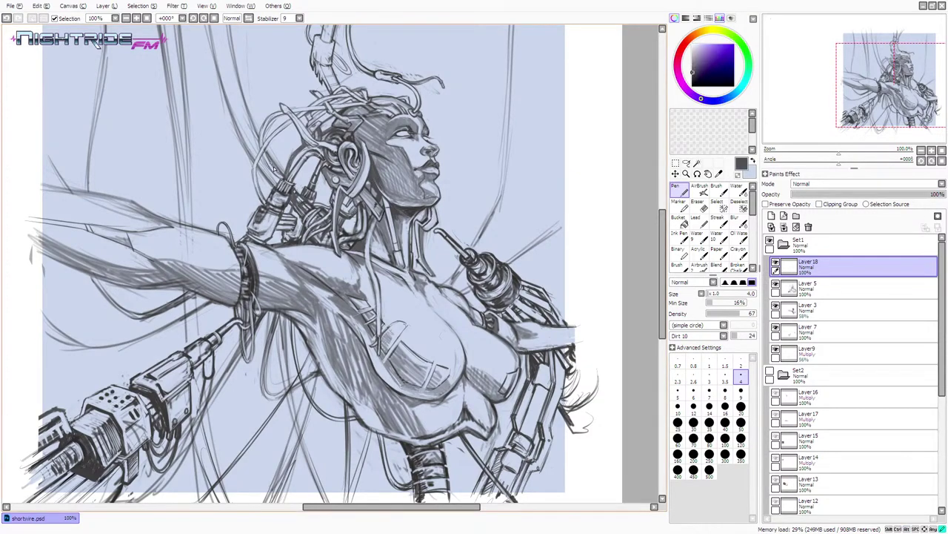
key("ctrl+z")
key("e")
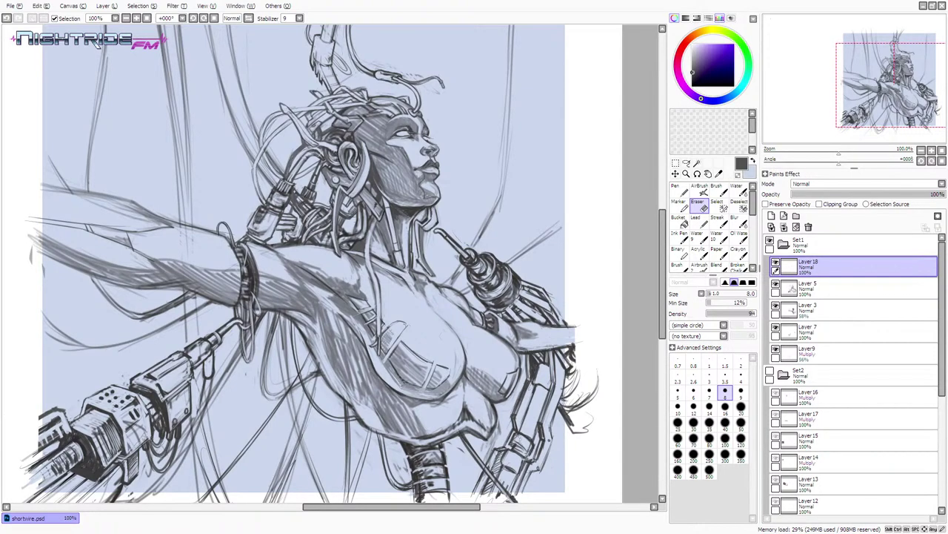
- Detail a small connector on the cable hanging below the armpit with the Pen in background blue and sampled greys
left_click_drag(392, 506, 381, 506)
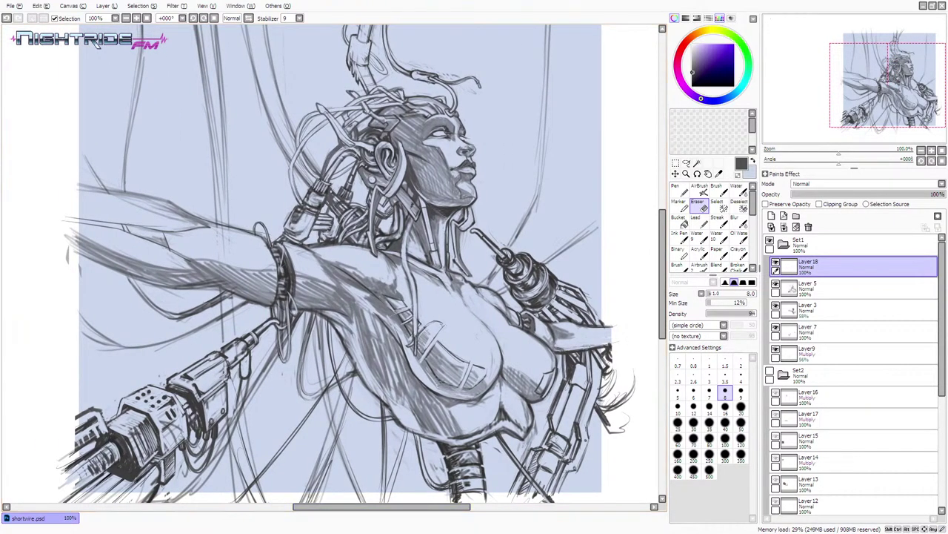
left_click(682, 190)
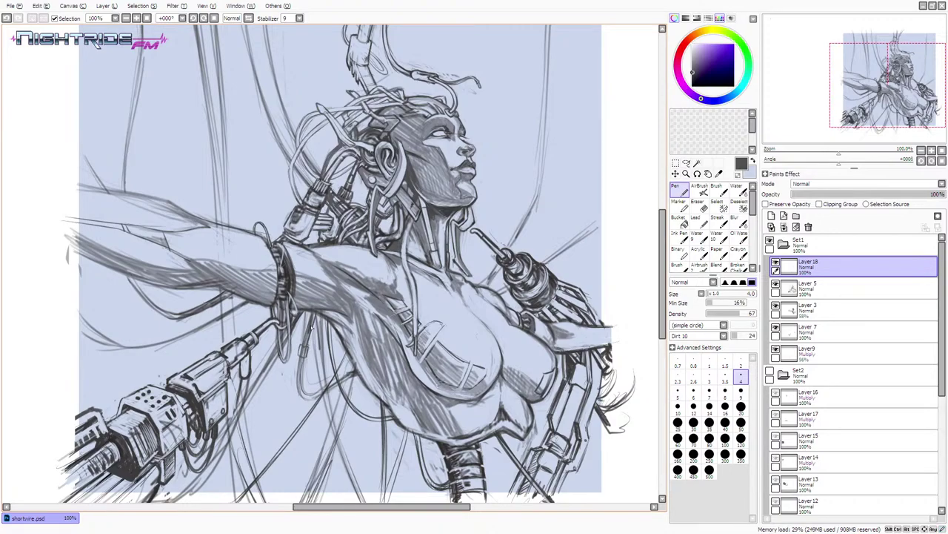
left_click(302, 350, "alt")
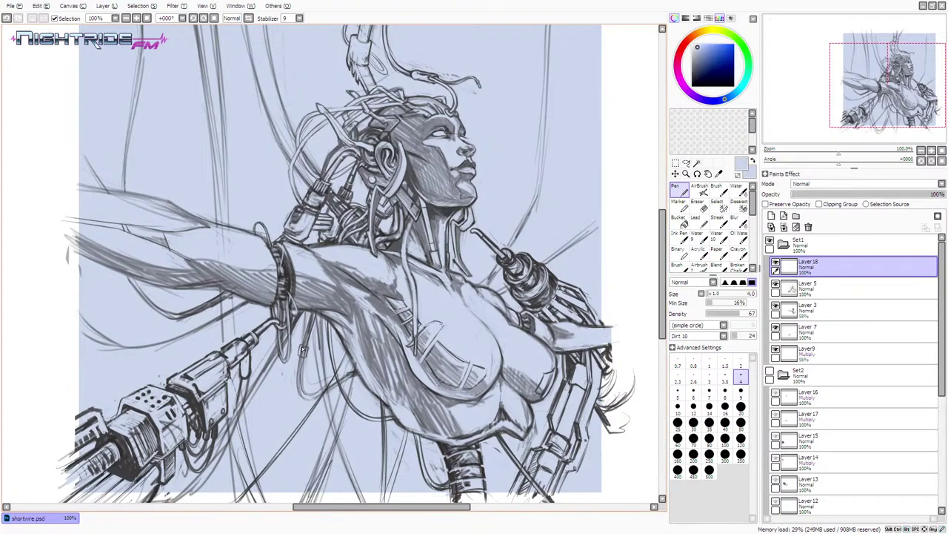
left_click(305, 341, "alt")
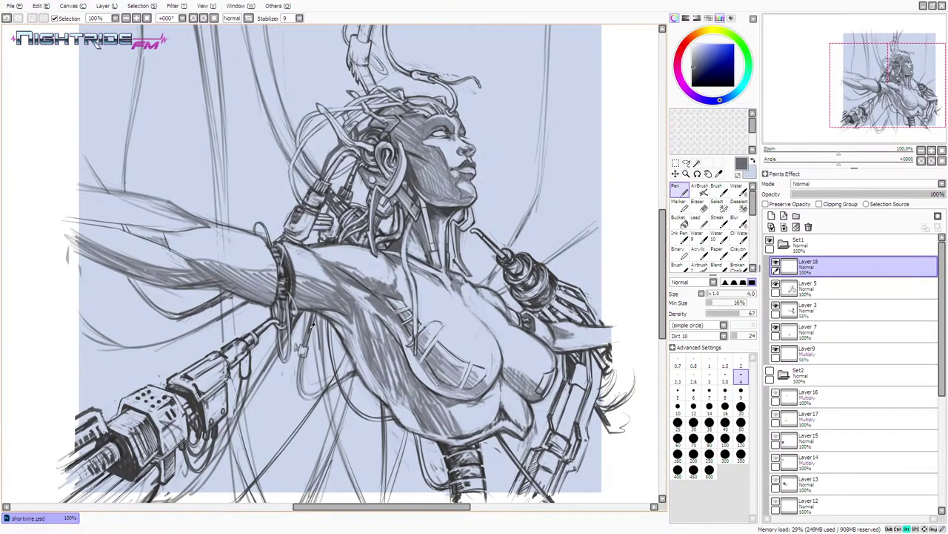
left_click(312, 335, "alt")
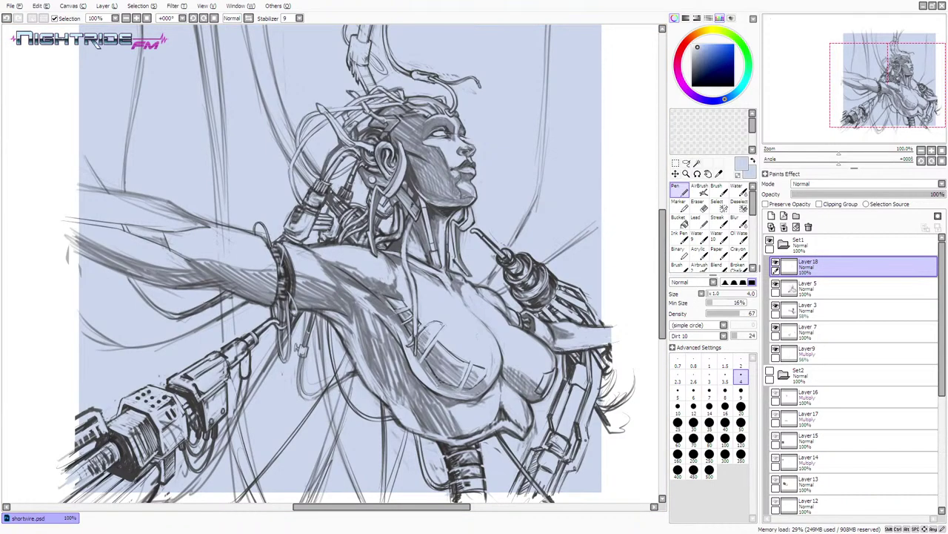
left_click(311, 339, "alt")
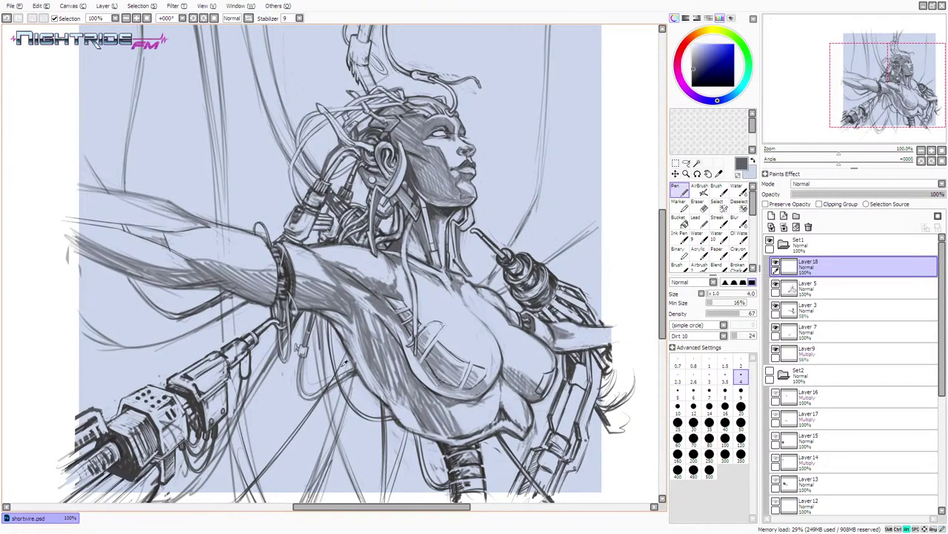
- Redraw the curved cable looping from below the armpit to the ribs with the Pen in background blue and dark grey
left_click(350, 373, "alt")
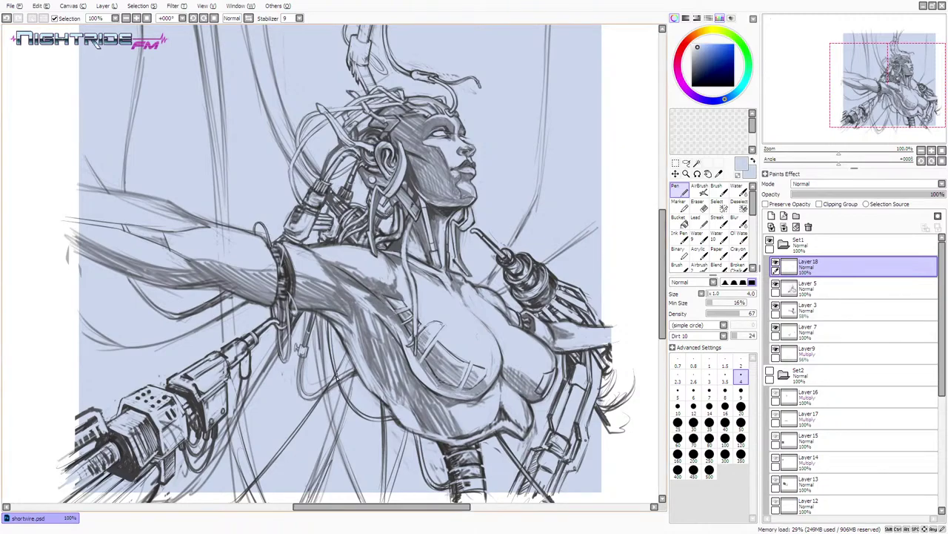
left_click(323, 393, "alt")
left_click_drag(326, 384, 344, 352)
left_click(346, 335, "alt")
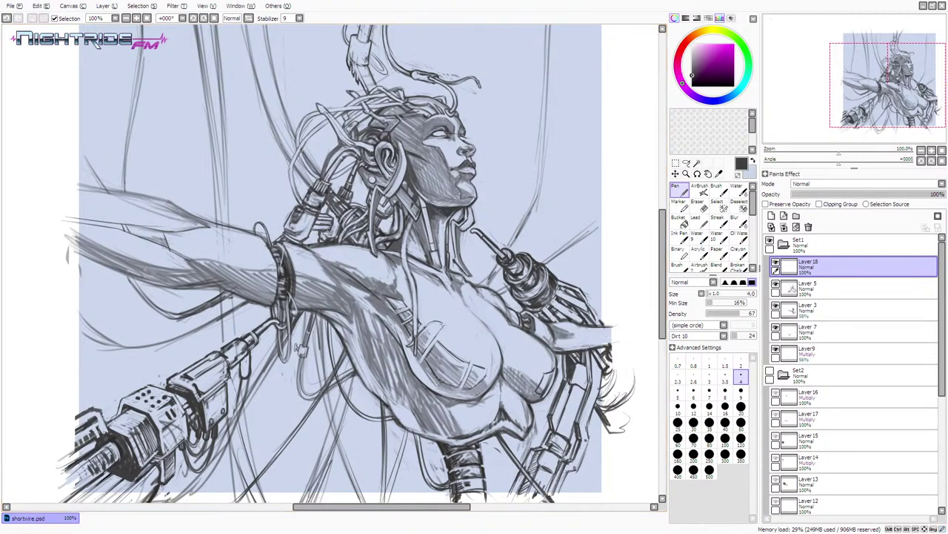
- Draw a long hanging cable from the armpit down past the ribs toward the lower canvas edge in dark grey
left_click_drag(317, 313, 324, 386)
left_click_drag(322, 327, 334, 432)
left_click_drag(323, 363, 344, 468)
left_click_drag(325, 397, 345, 470)
left_click_drag(333, 414, 374, 508)
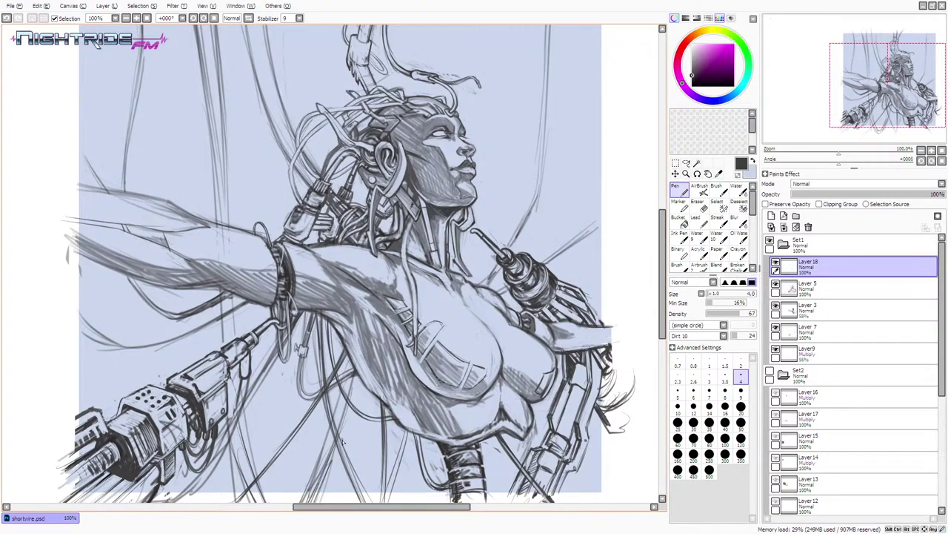
- Try out dark grey strokes for a hanging cable from beside the ribs down to the lower canvas edge
key("ctrl+z")
left_click_drag(335, 424, 366, 502)
key("ctrl+z")
left_click_drag(333, 424, 377, 508)
left_click_drag(348, 459, 372, 508)
key("ctrl+z")
key("ctrl+z")
left_click_drag(338, 434, 373, 512)
key("ctrl+z")
left_click_drag(339, 437, 375, 510)
key("ctrl+z")
- Try short vertical cable strokes below the armpit connector and undo the latest cable strokes there
left_click_drag(317, 319, 321, 393)
key("ctrl+z")
key("ctrl+z")
mouse_move(302, 357)
left_mouse_down()
mouse_move(302, 393)
mouse_move(301, 371)
mouse_move(302, 379)
left_mouse_up()
key("ctrl+z")
key("ctrl+z")
key("ctrl+z")
key("ctrl+z")
key("ctrl+z")
- Add a short contour stroke under the chest patch and compare the drawing with Layer 18 hidden and shown
left_click_drag(441, 381, 458, 388)
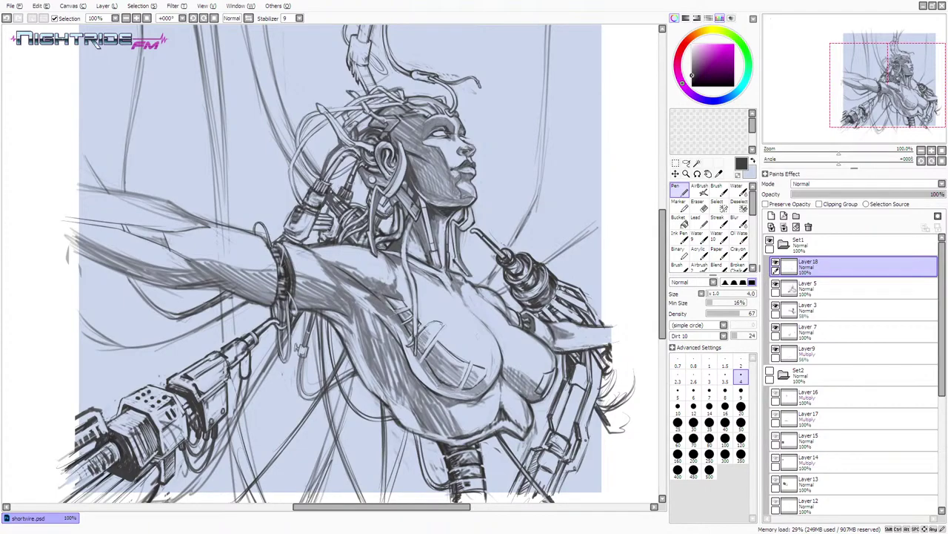
left_click(776, 263)
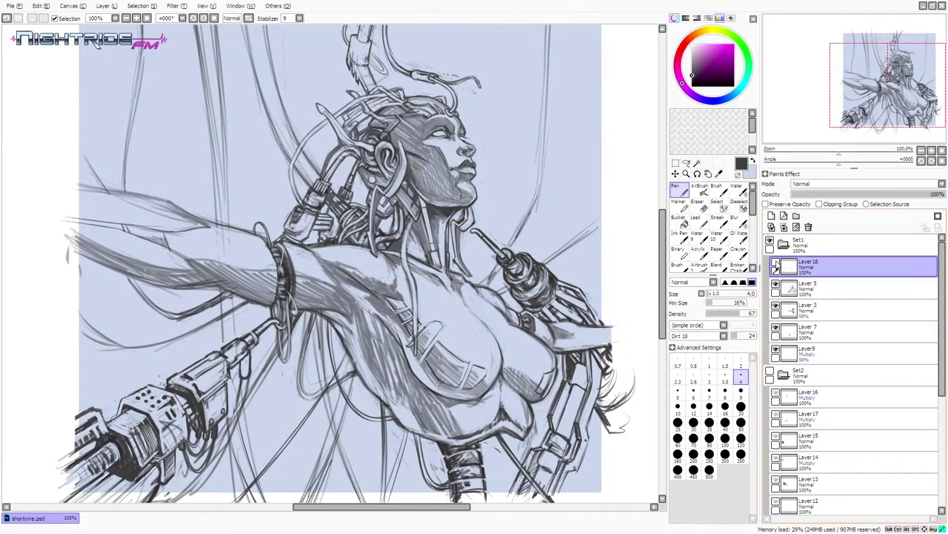
left_click(775, 263)
left_click(776, 262)
left_click(776, 262)
left_click(776, 263)
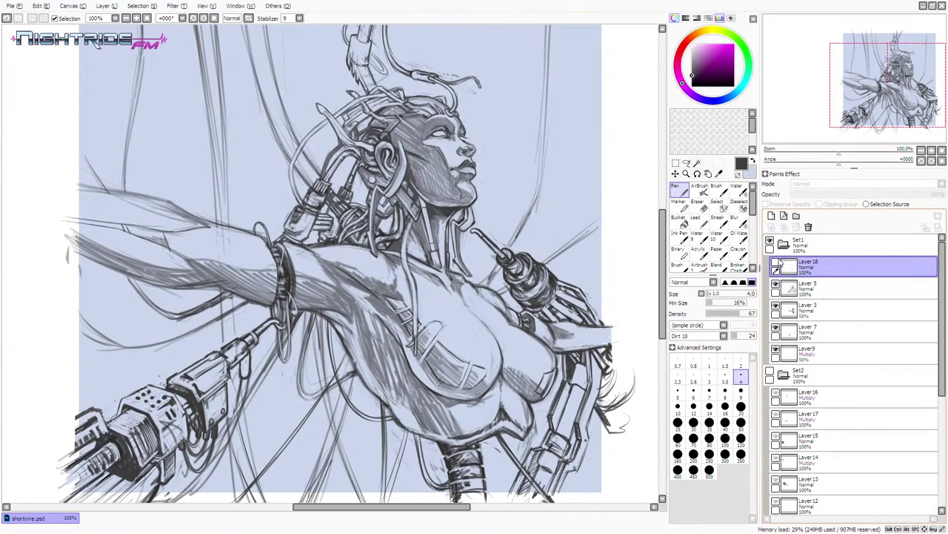
left_click(776, 264)
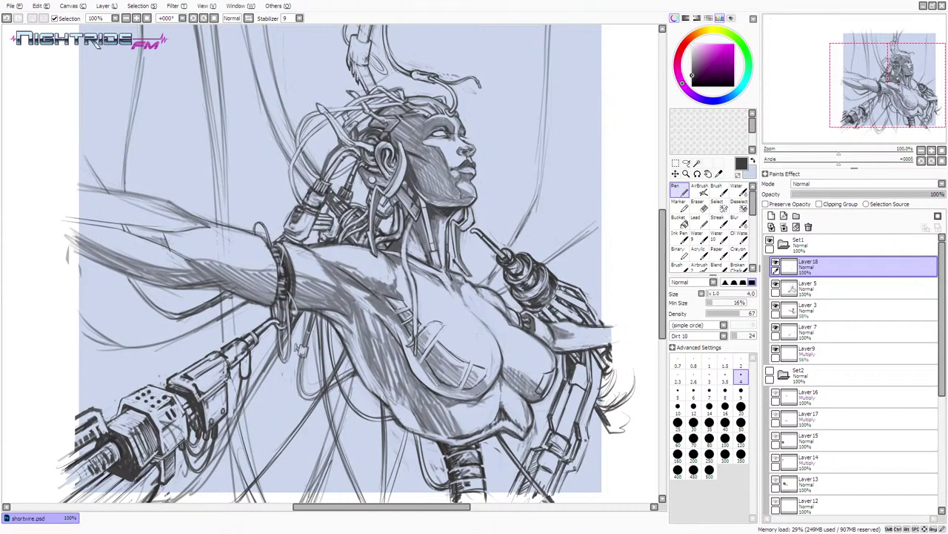
mouse_move(410, 508)
left_mouse_down()
mouse_move(401, 509)
mouse_move(414, 508)
left_mouse_up()
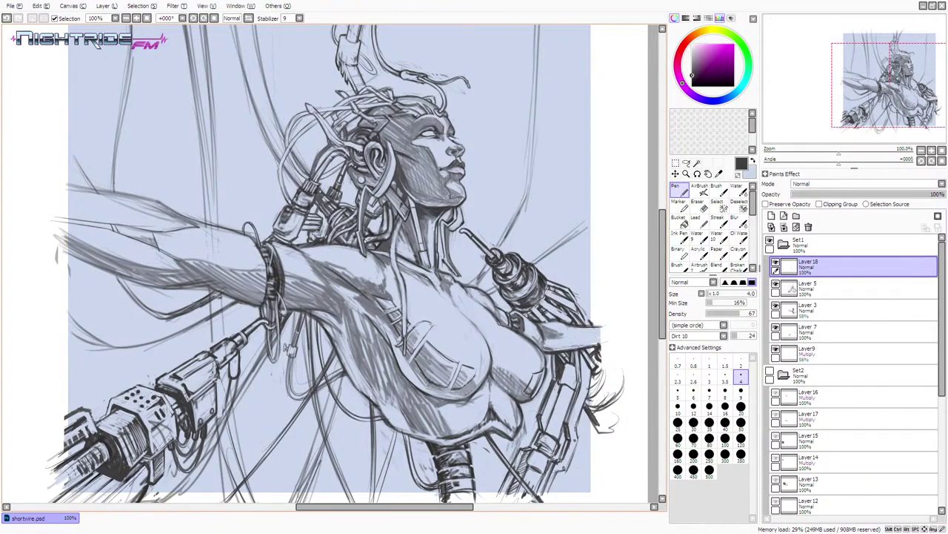
- On Layer 5, retouch the upper edge of the near shoulder connector with the Pen in background blue and dark grey
key("e")
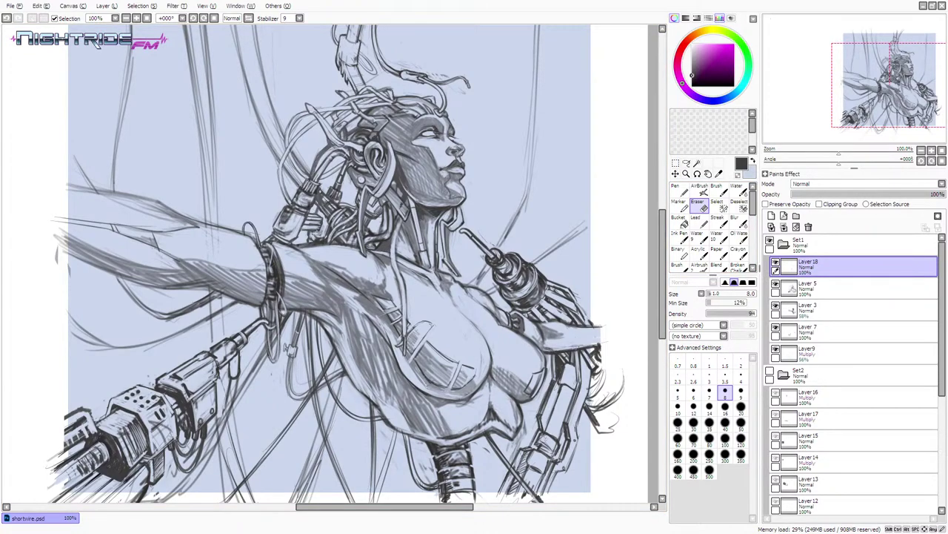
left_click(826, 286)
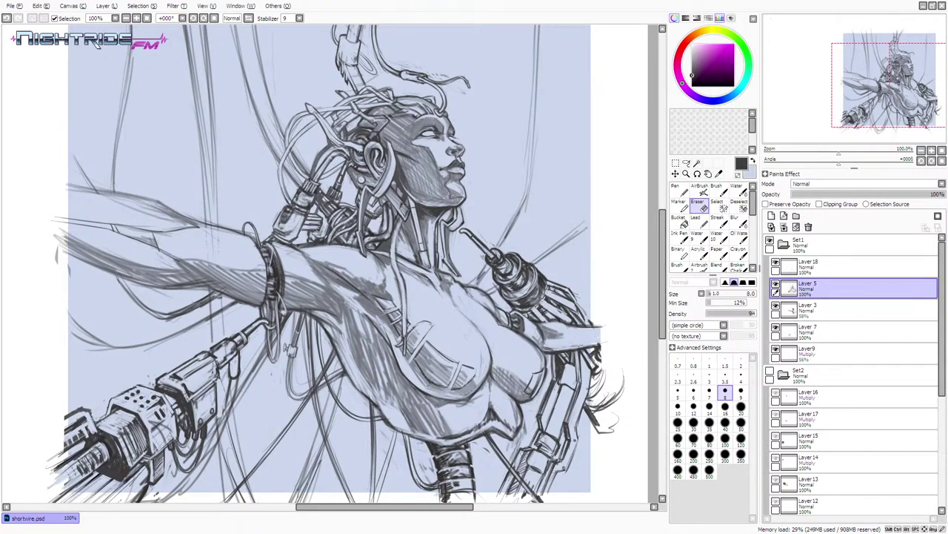
key("n")
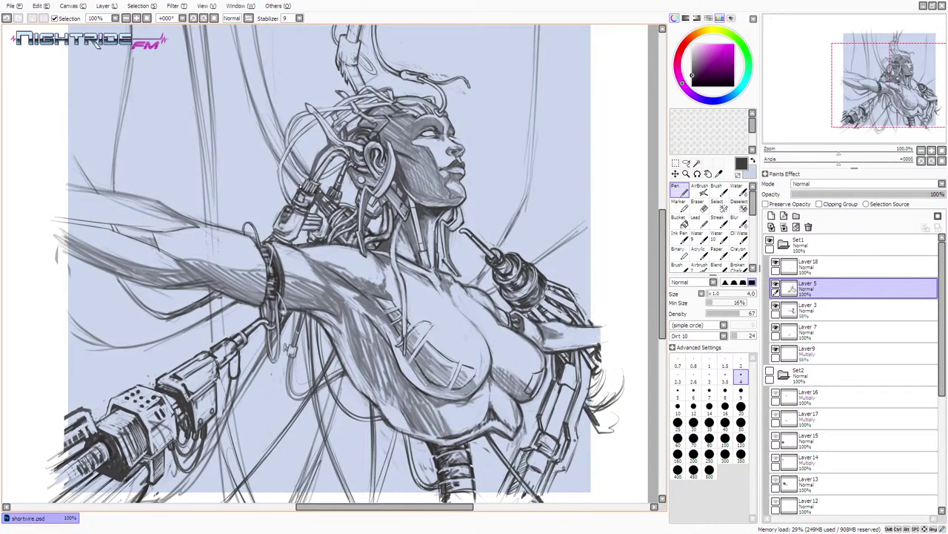
left_click(296, 200, "alt")
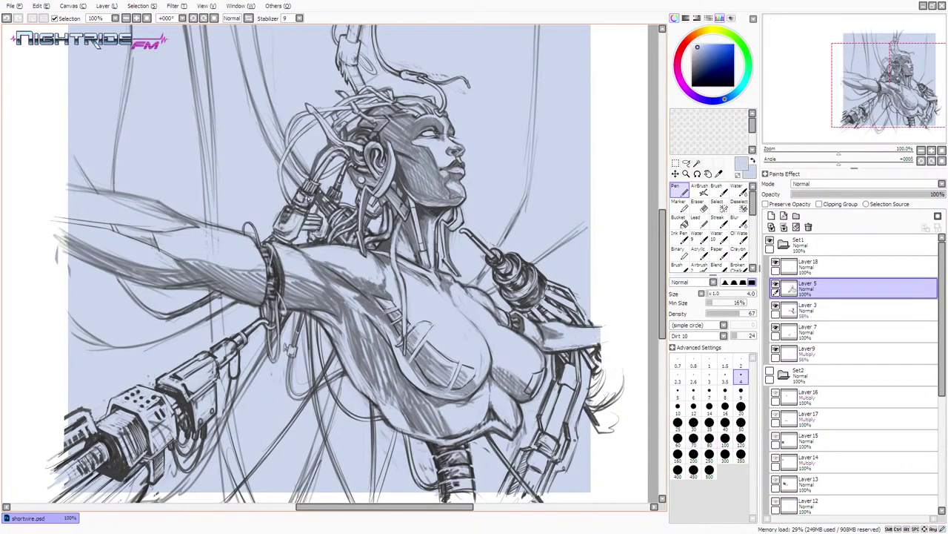
left_click(299, 199, "alt")
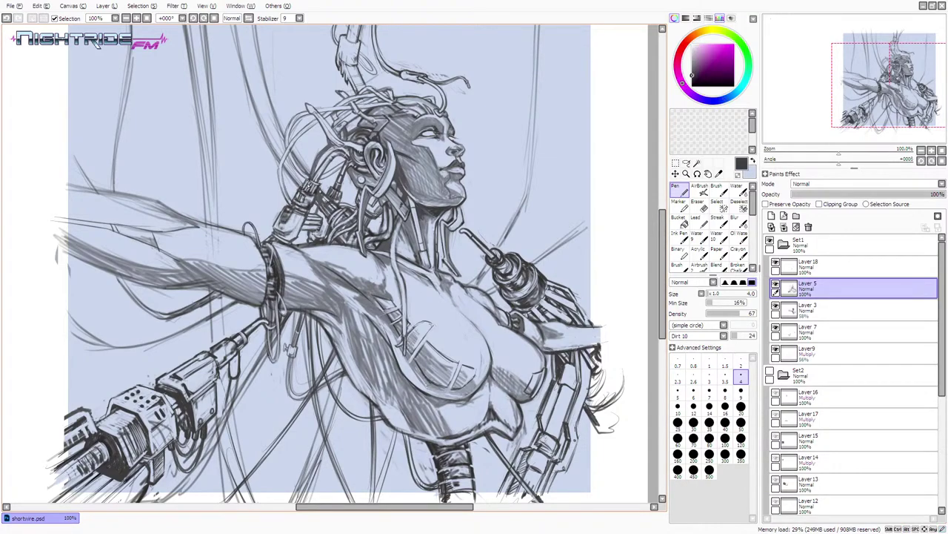
key("ctrl+z")
left_click_drag(300, 198, 300, 196)
left_click(302, 193, "alt")
left_click_drag(302, 191, 306, 194)
key("ctrl+z")
left_click_drag(306, 193, 316, 185)
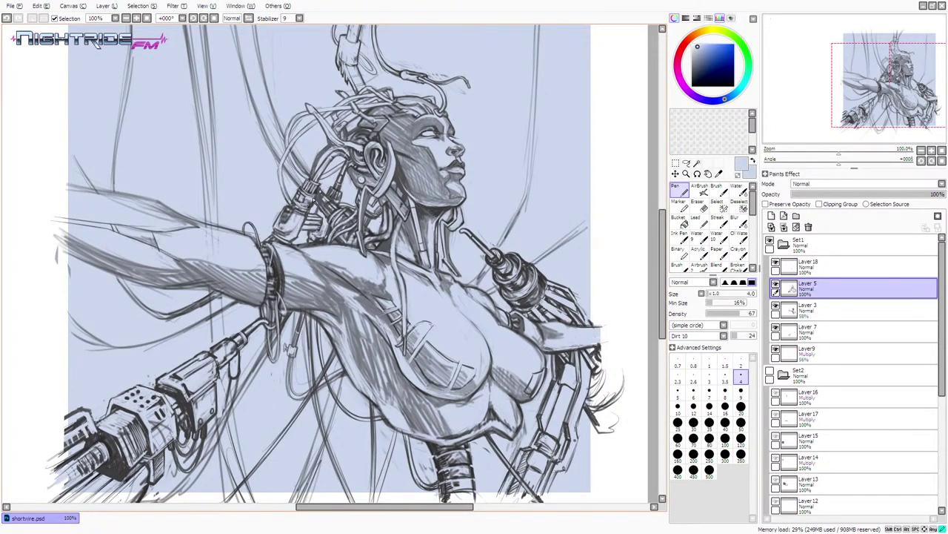
- Clean up the outer side of the near shoulder connector with sampled greys and background blue
left_click(289, 228, "alt")
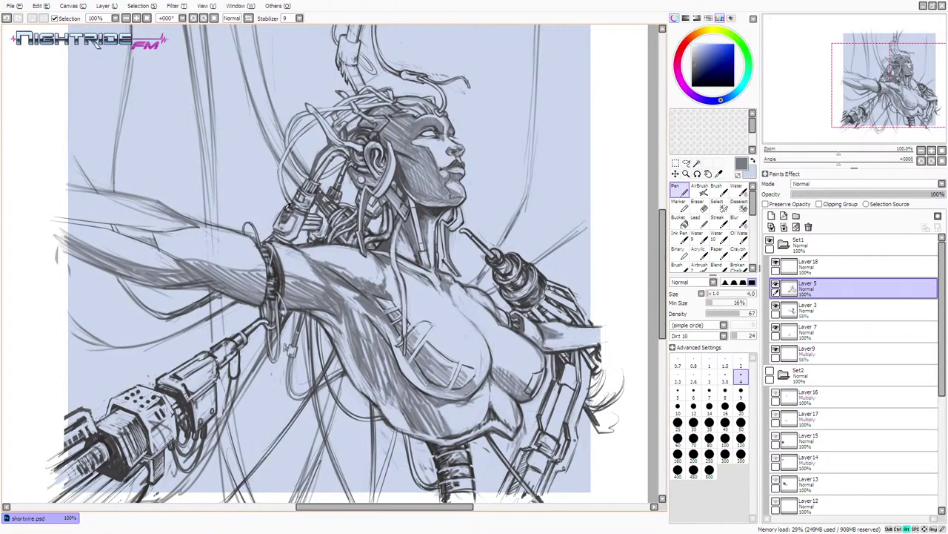
left_click(285, 209, "alt")
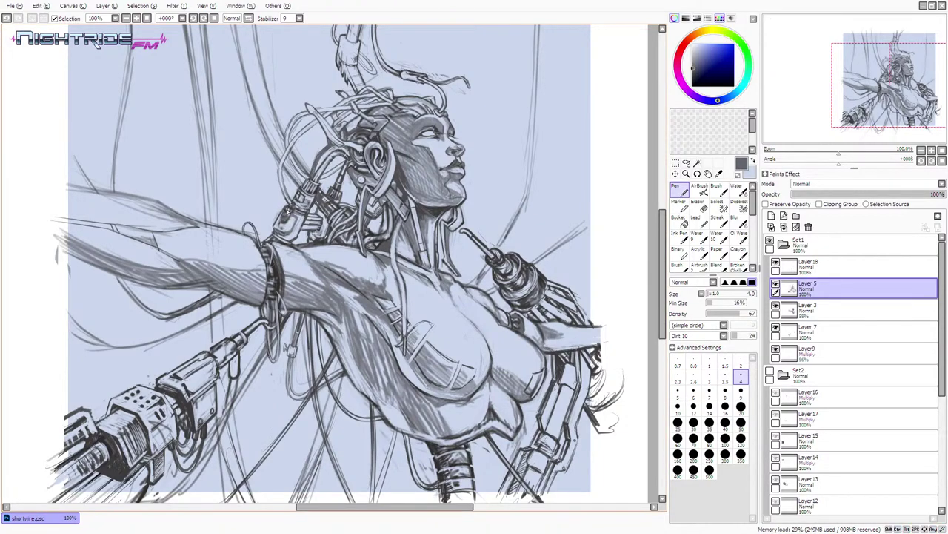
left_click(285, 210, "alt")
left_click(285, 209, "alt")
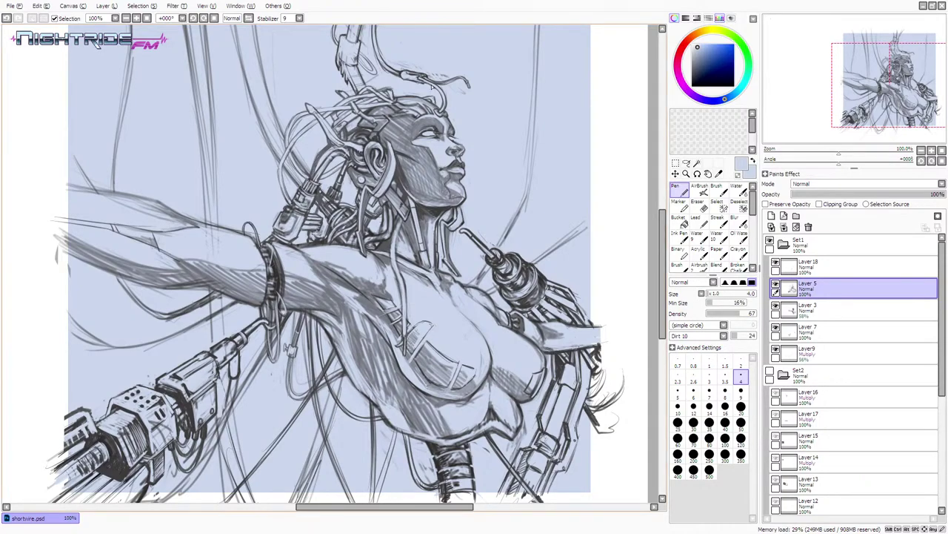
- Compare the drawing with Layer 18 and Layer 5 each hidden and shown
left_click(776, 263)
left_click(775, 263)
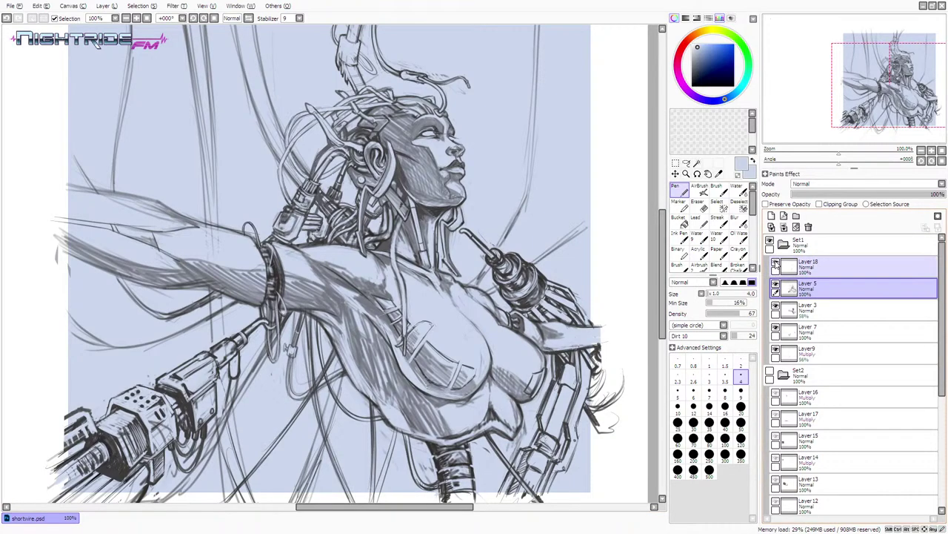
left_click(775, 285)
left_click(775, 285)
- On Layer 18, touch up the shading around the jaw and neck with the Pen in sampled dark greys
left_click(780, 266)
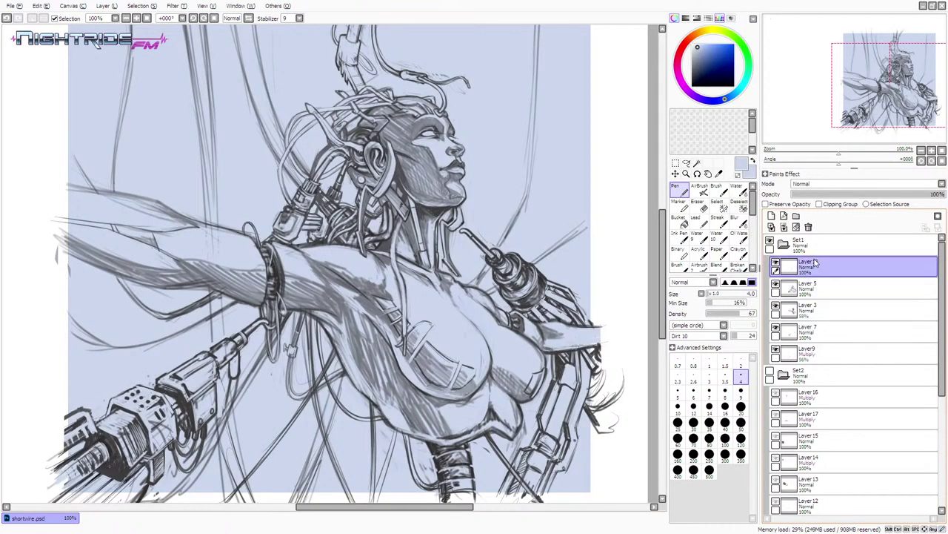
left_click(776, 263)
left_click(402, 164, "alt")
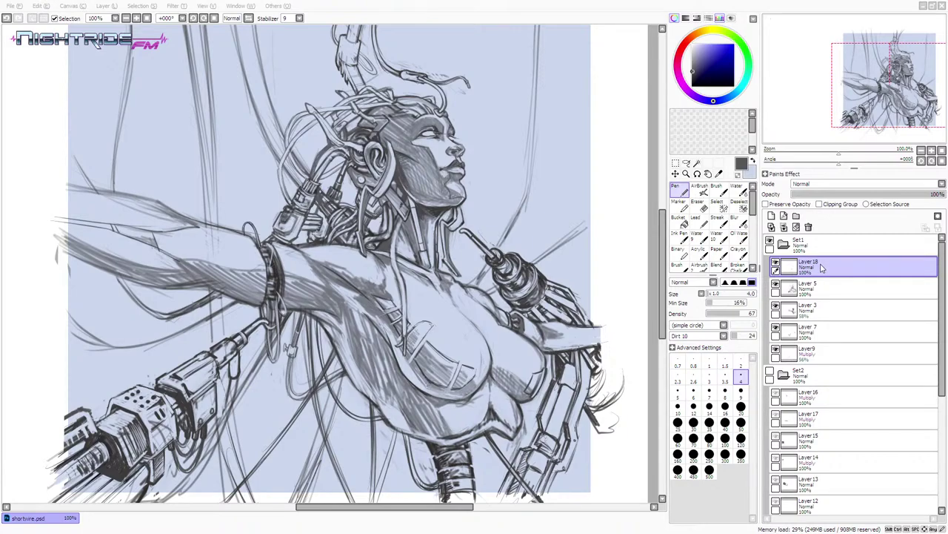
left_click(441, 212, "alt")
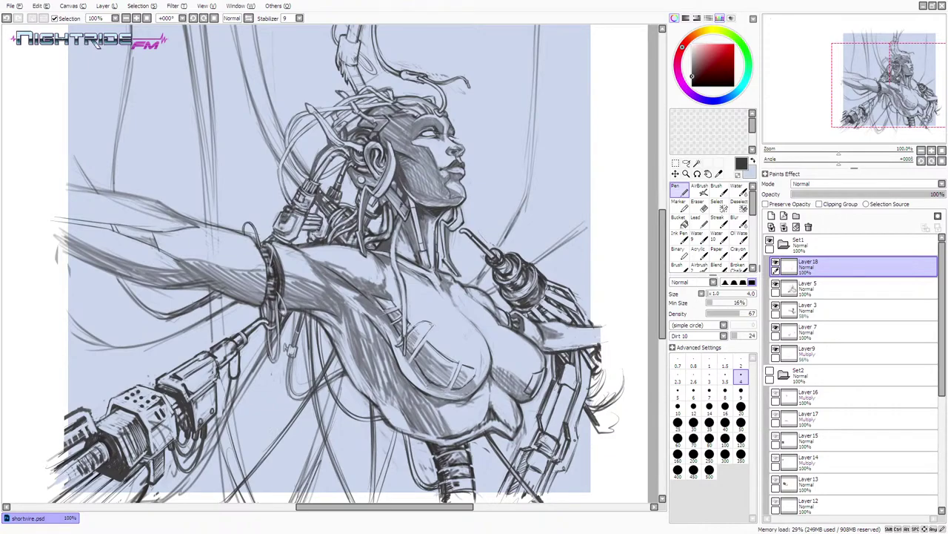
key("alt+Tab")
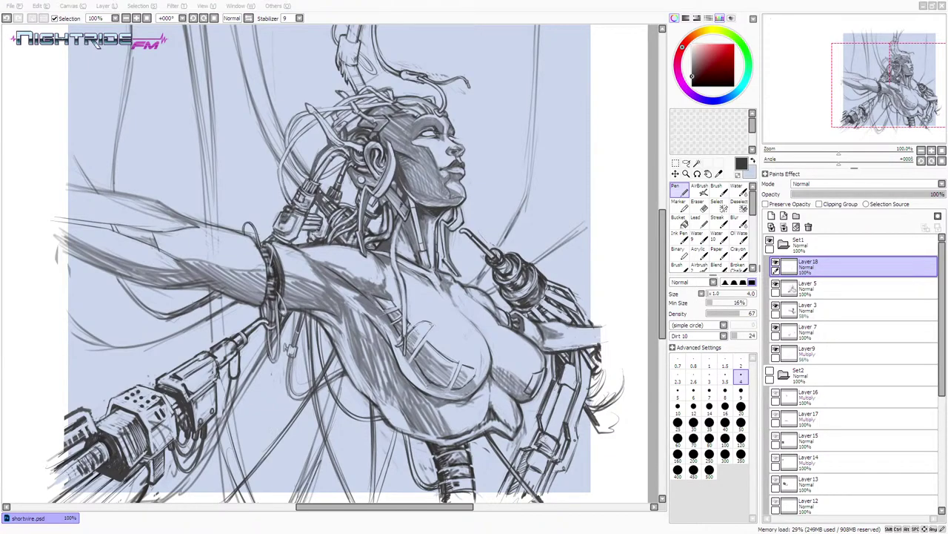
left_click(381, 6)
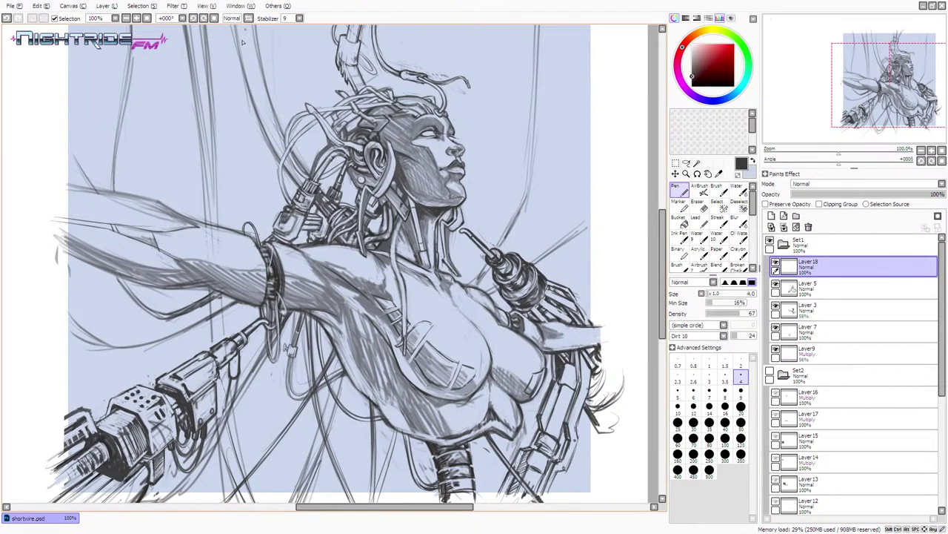
scroll(242, 43, "up", 3)
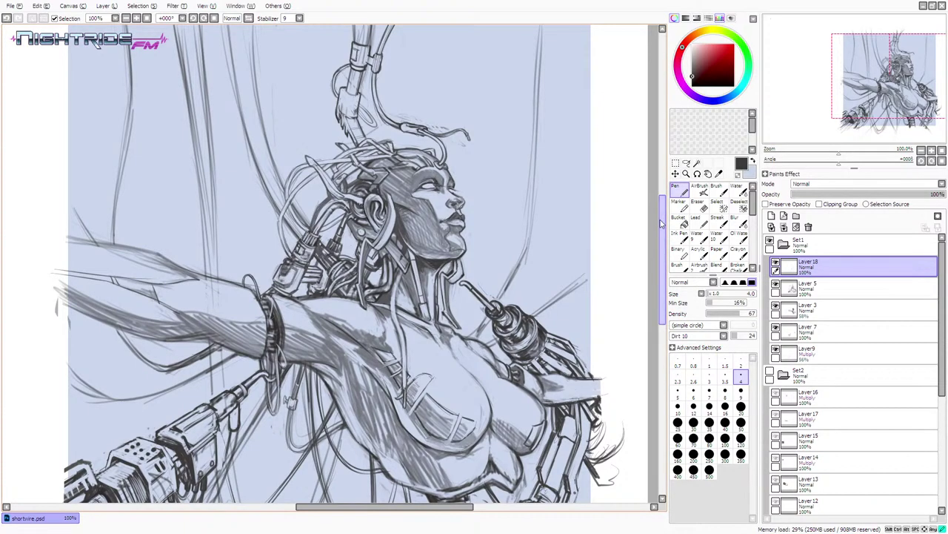
left_click_drag(661, 220, 656, 241)
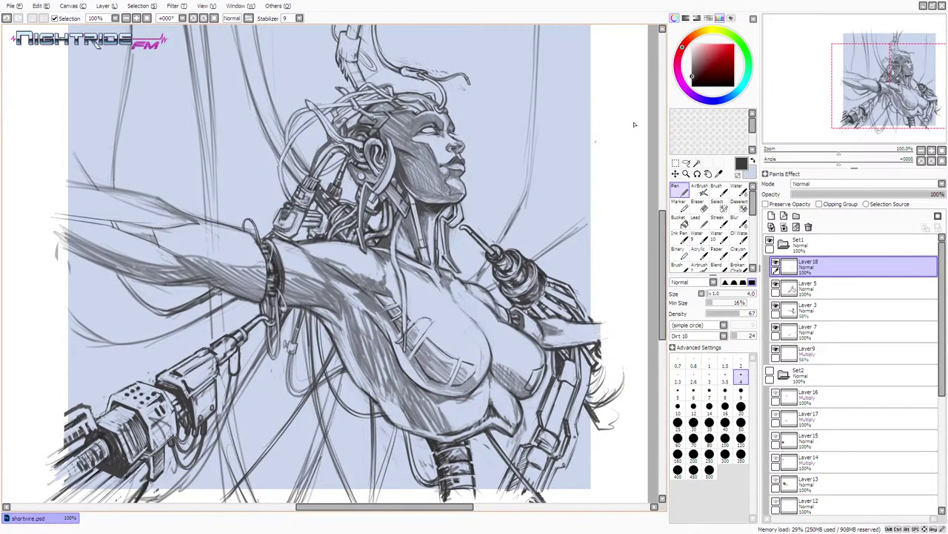
- Sketch a temporary arrow in the empty area beside the face, pointing down toward the figure, and undo it
left_click_drag(620, 109, 557, 181)
mouse_move(569, 144)
left_mouse_down()
mouse_move(545, 195)
mouse_move(592, 165)
left_mouse_up()
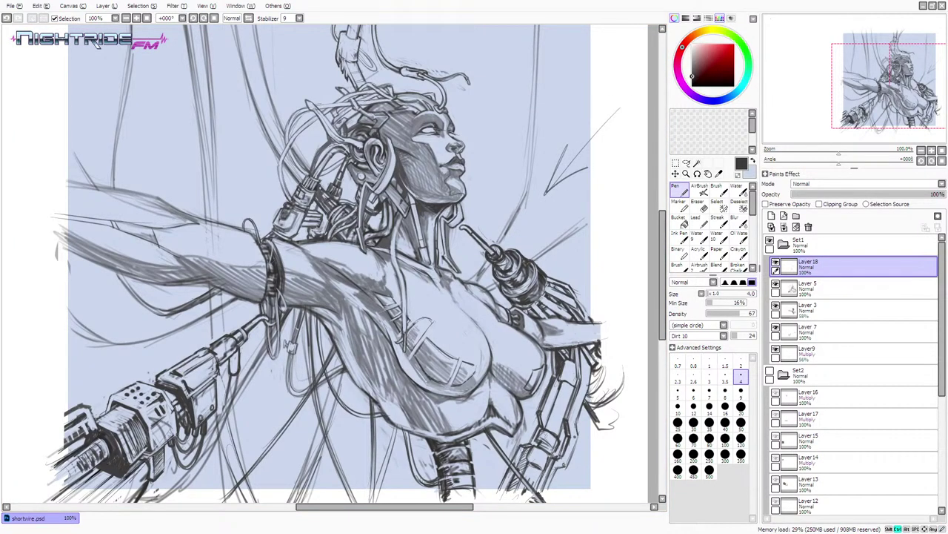
key("ctrl+z")
key("ctrl+z")
key("ctrl+z")
- Refine the cables entering the top of the near shoulder connector with background blue and sampled greys
left_click(321, 160, "alt")
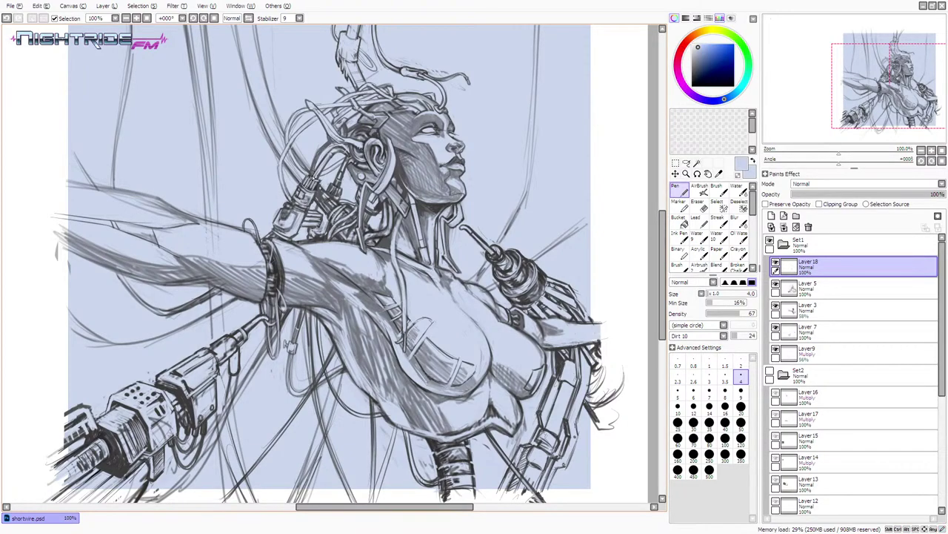
left_click(319, 169, "alt")
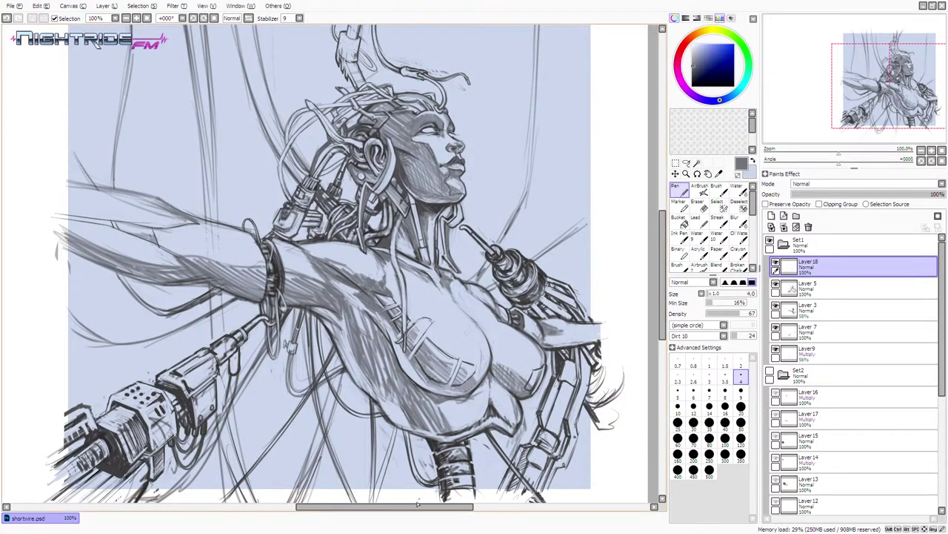
left_click_drag(418, 506, 403, 509)
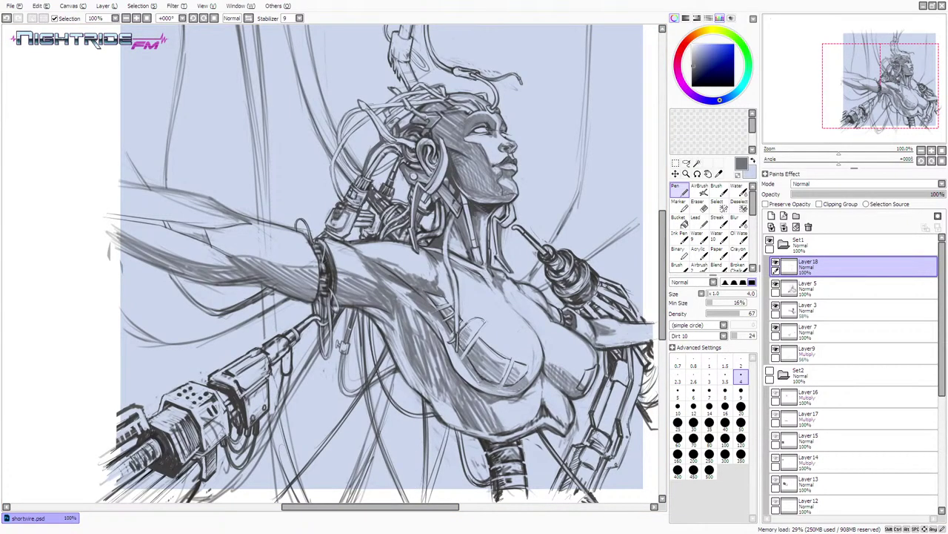
left_click_drag(662, 227, 662, 218)
key("alt")
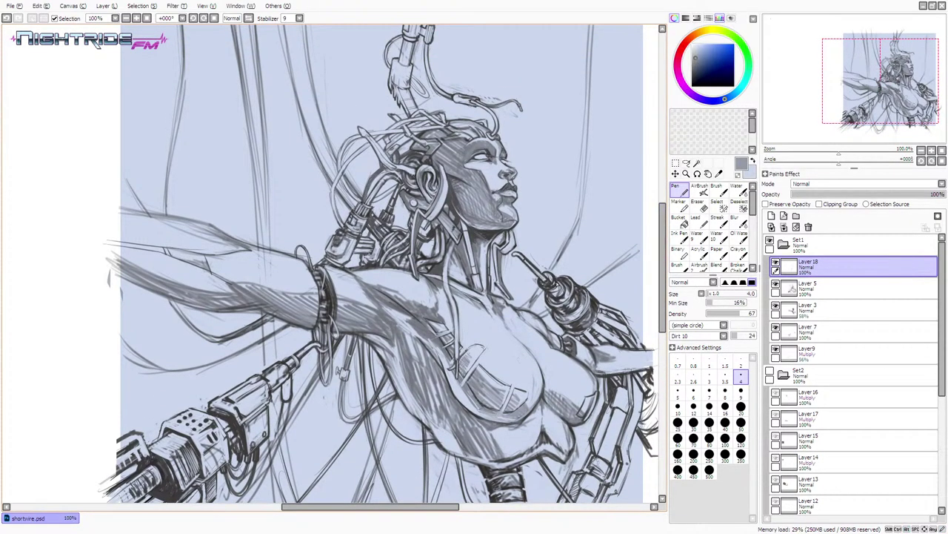
- Try background-blue strokes over the rings and lower edge of the far shoulder connector
left_click(566, 219, "alt")
left_click_drag(561, 303, 583, 288)
key("ctrl+z")
key("ctrl+z")
mouse_move(556, 315)
left_mouse_down()
mouse_move(592, 299)
mouse_move(606, 314)
mouse_move(597, 303)
mouse_move(572, 332)
mouse_move(580, 330)
left_mouse_up()
key("ctrl+z")
key("ctrl+z")
key("ctrl+z")
key("ctrl+z")
key("ctrl+z")
key("ctrl+z")
mouse_move(576, 286)
left_mouse_down()
mouse_move(584, 295)
mouse_move(575, 312)
left_mouse_up()
key("ctrl+z")
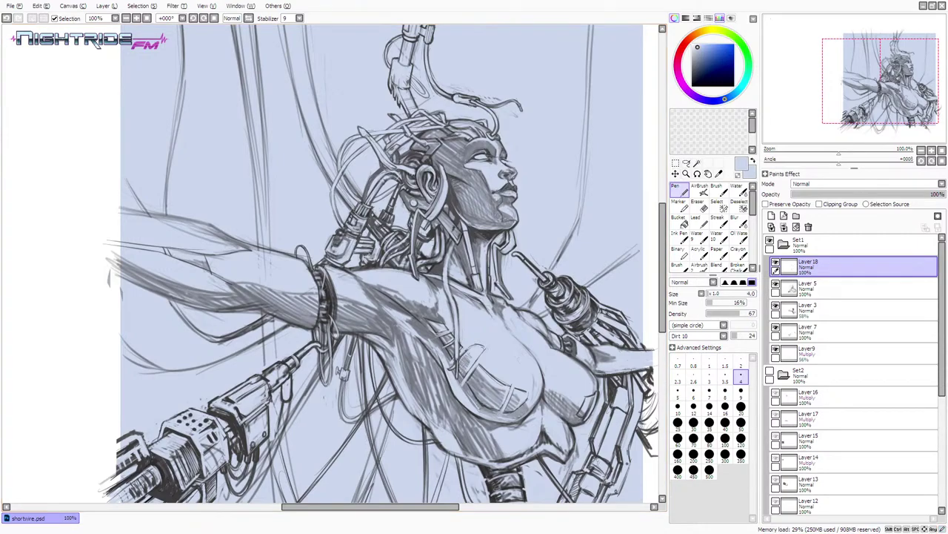
- Detail the mechanical struts just below the far shoulder connector, alternating background blue and dark grey
mouse_move(588, 329)
left_mouse_down()
mouse_move(599, 313)
mouse_move(584, 324)
mouse_move(593, 325)
left_mouse_up()
key("x")
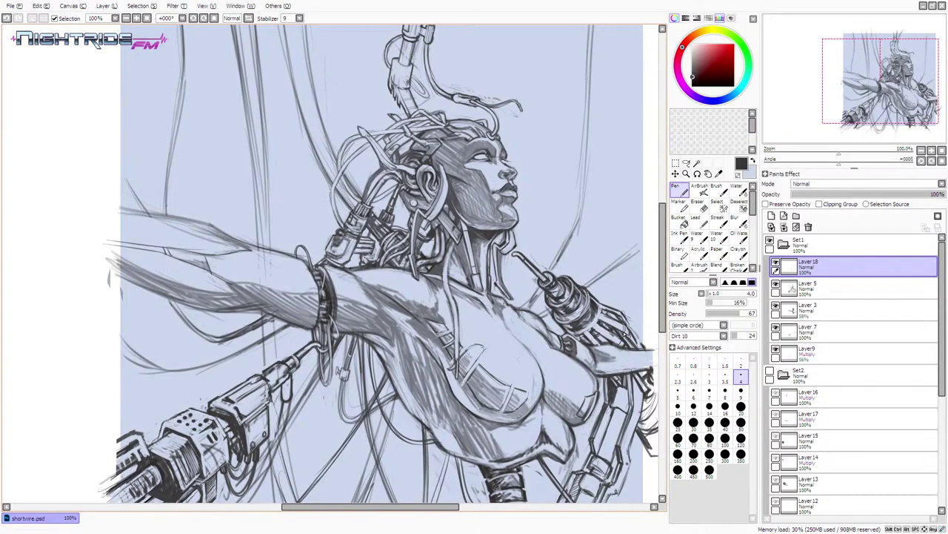
key("x")
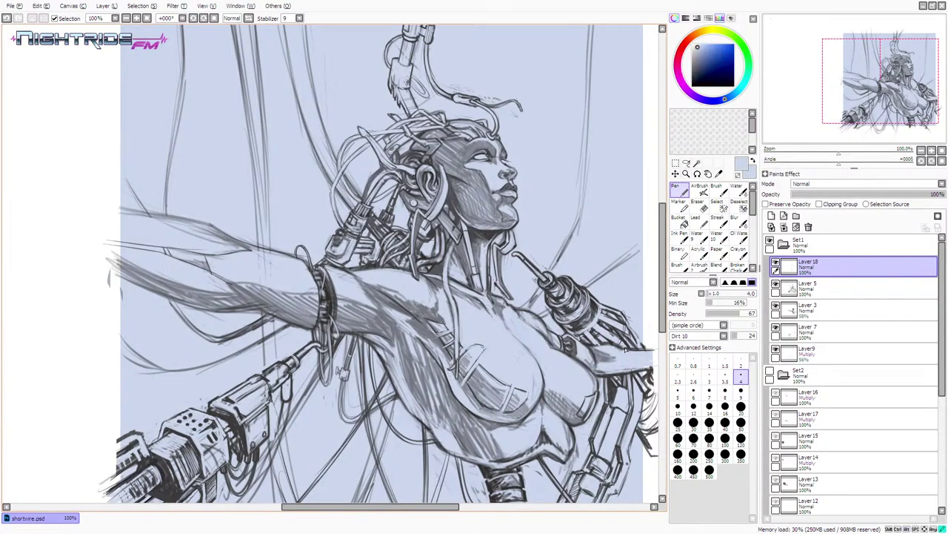
key("x")
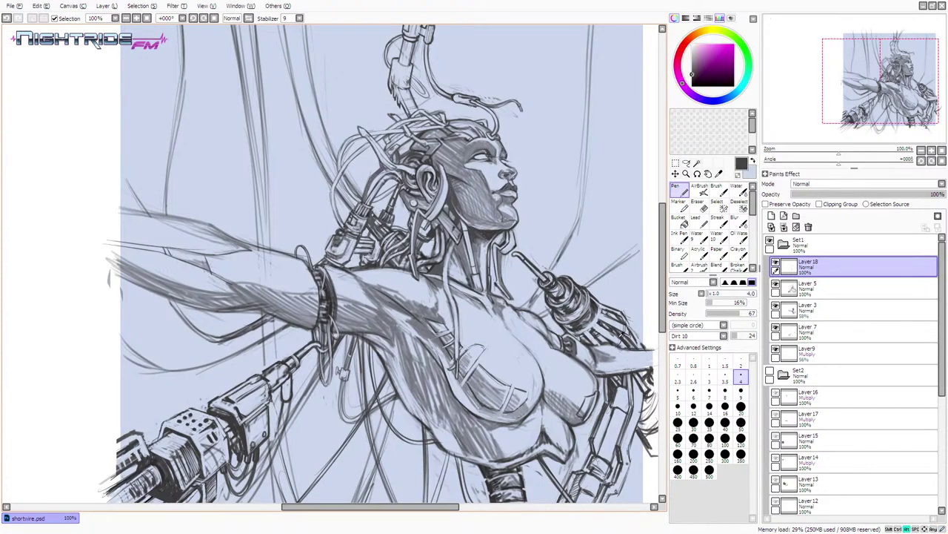
key("x")
- Try small background-blue strokes where the far struts meet the upper arm
left_click_drag(623, 341, 626, 346)
key("ctrl+z")
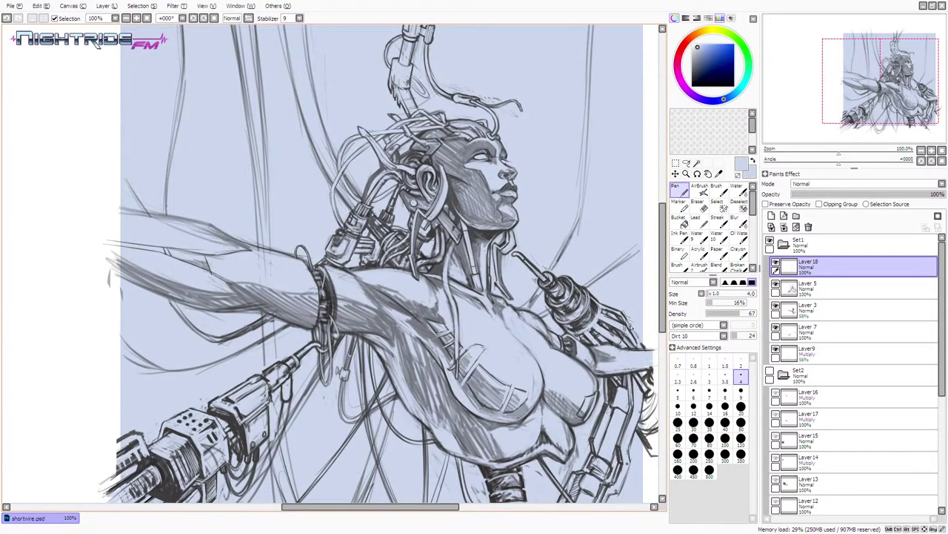
key("ctrl+z")
mouse_move(627, 351)
left_mouse_down()
mouse_move(620, 339)
mouse_move(629, 352)
left_mouse_up()
key("ctrl+z")
- Touch up the collarbone and the edge of the far shoulder with sampled dark grey and pale background tones
left_click(591, 343, "alt")
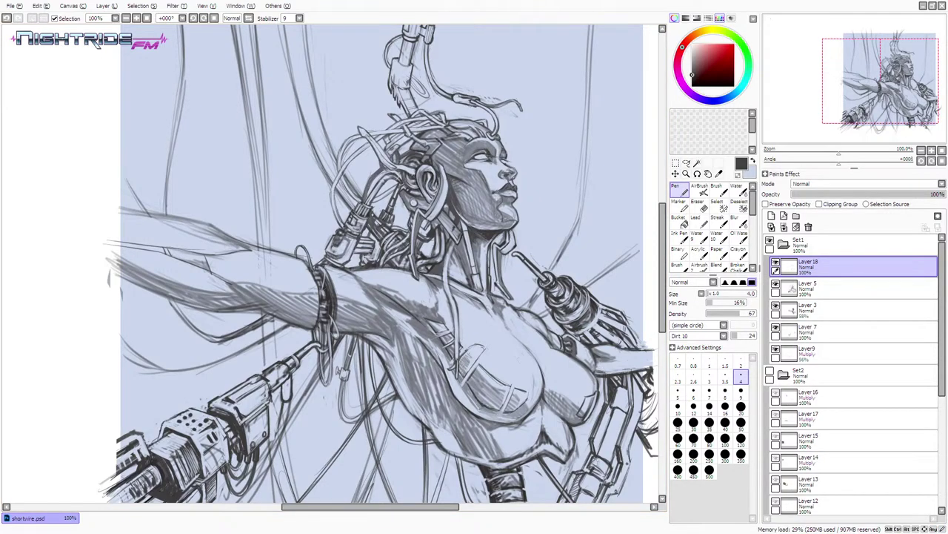
left_click(514, 306, "alt")
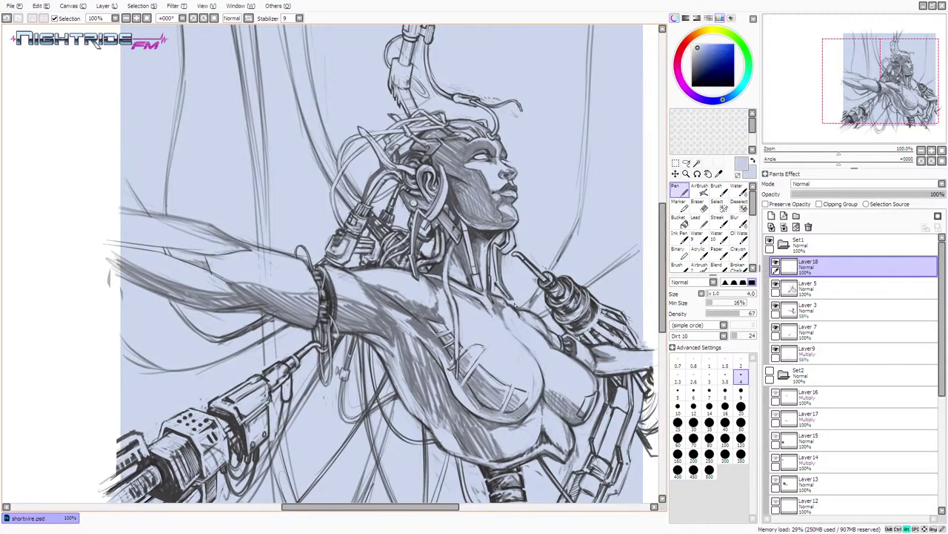
left_click_drag(510, 306, 514, 309)
- Refine the near shoulder band and the cables around the neck and ear, alternating sampled greys and background blue
left_click(363, 268, "alt")
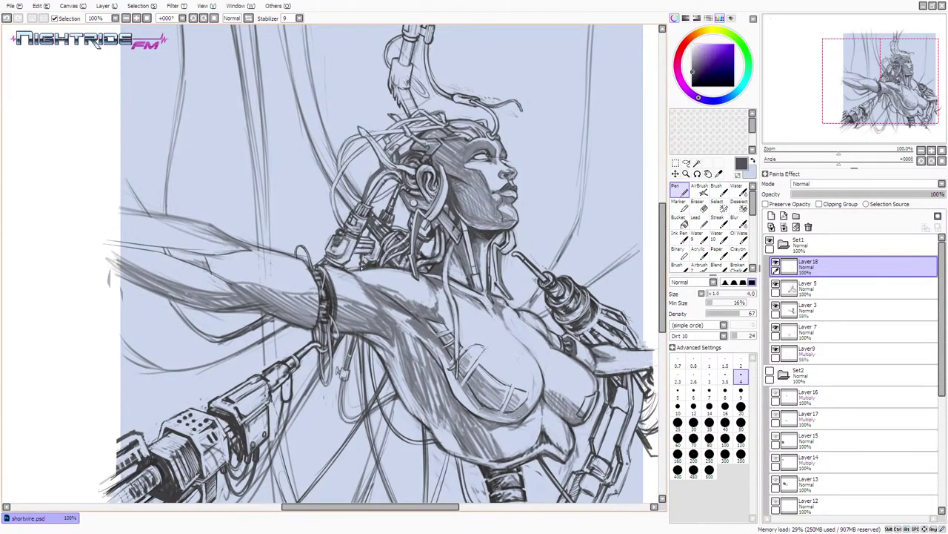
left_click(374, 254, "alt")
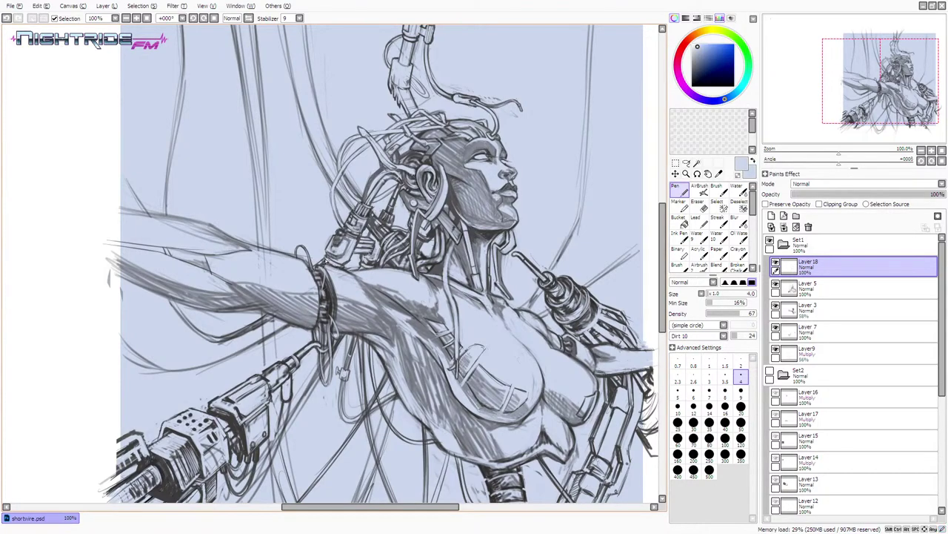
left_click(329, 275, "alt")
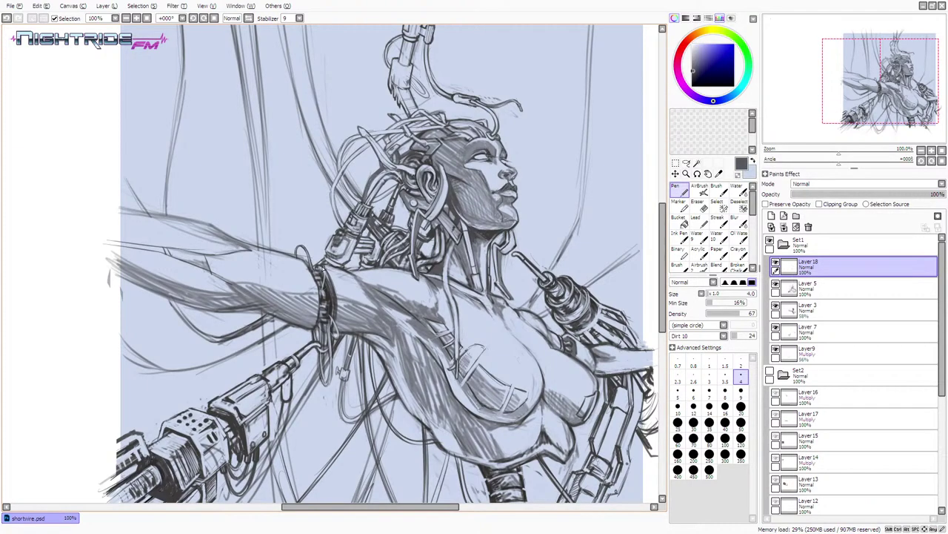
left_click(328, 283, "alt")
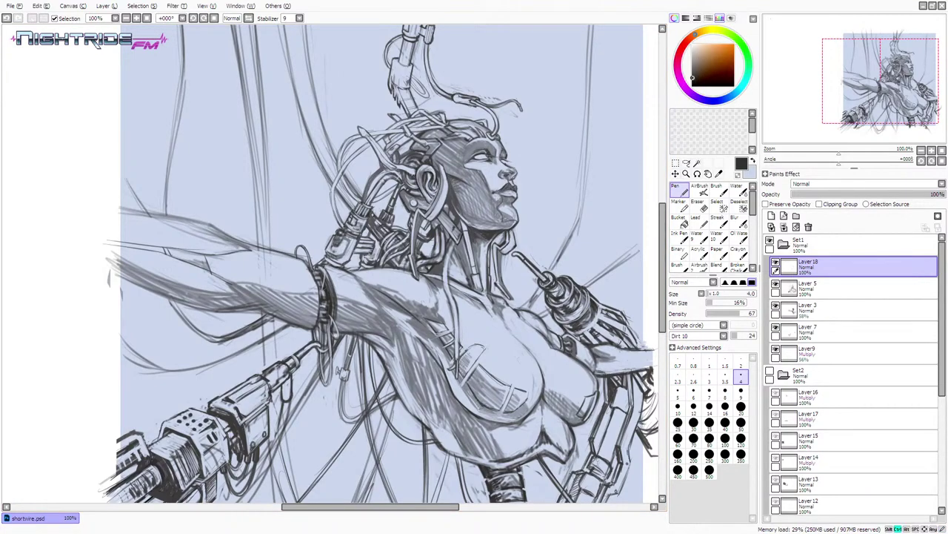
left_click(412, 201, "alt")
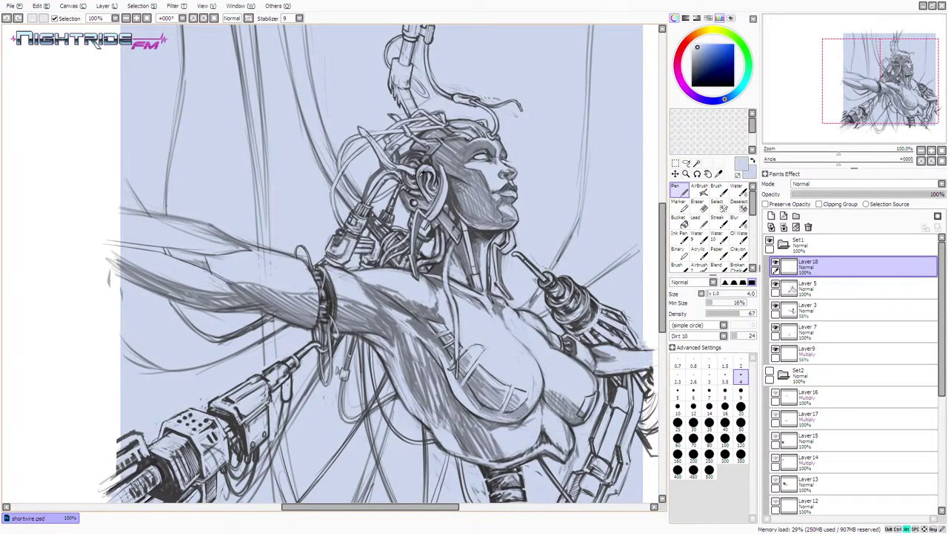
left_click(421, 163, "alt")
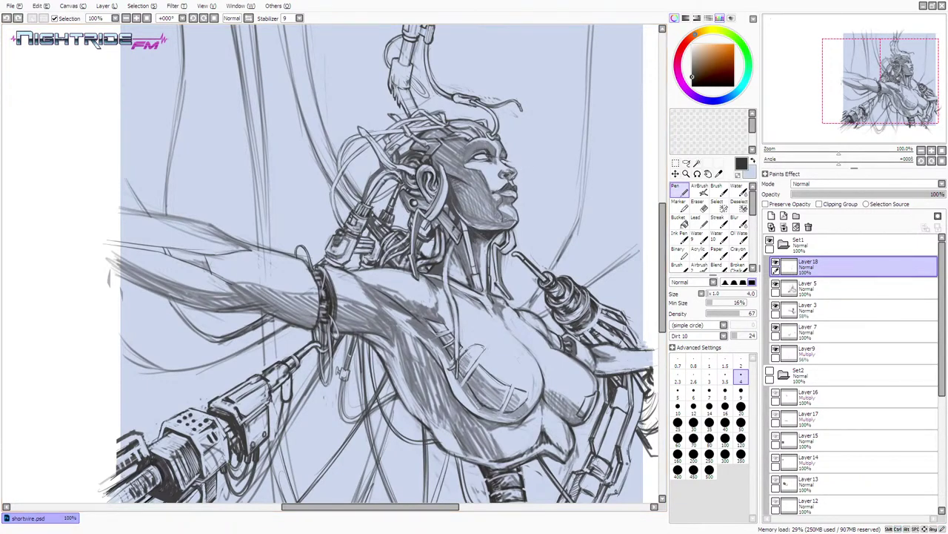
- Darken the long recess in the far mechanical arm's strut with near-black strokes
left_click(583, 447, "alt")
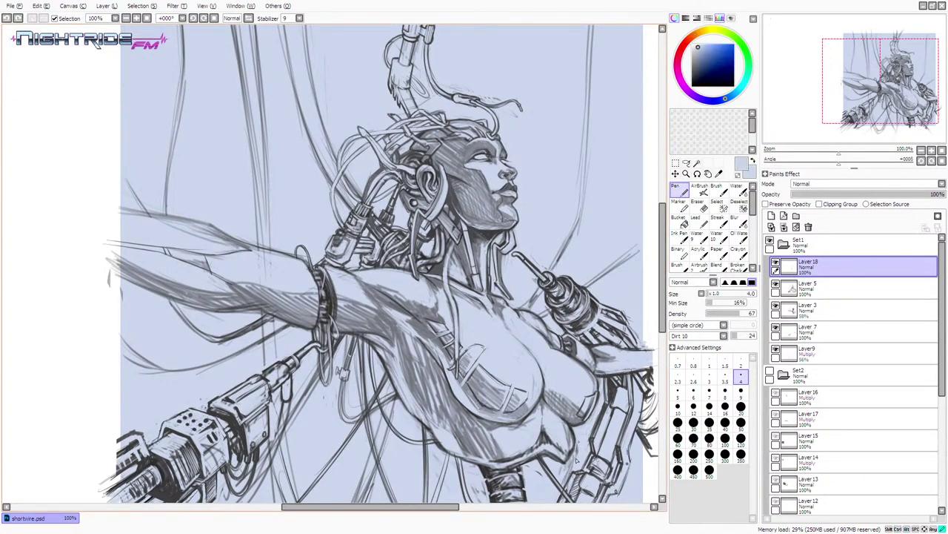
left_click_drag(444, 508, 458, 510)
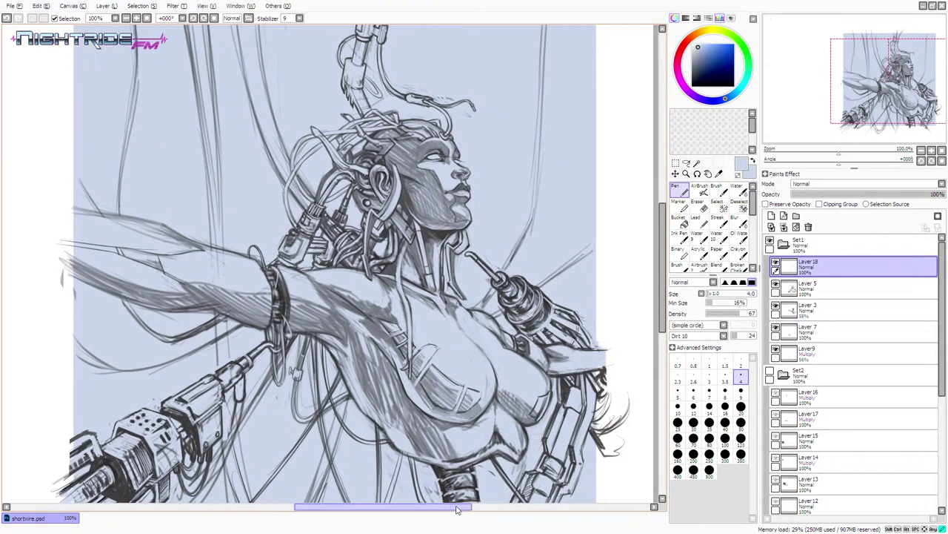
scroll(334, 260, "down", 5)
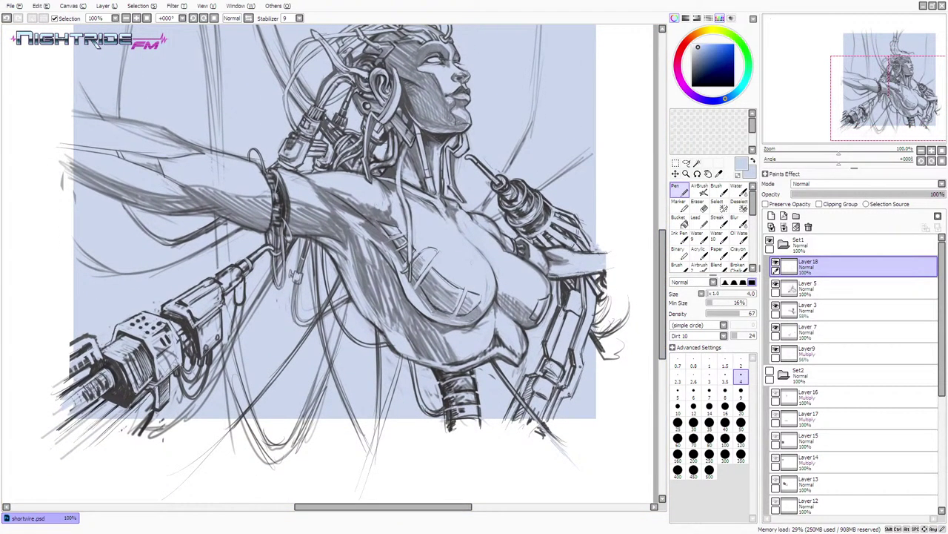
key("x")
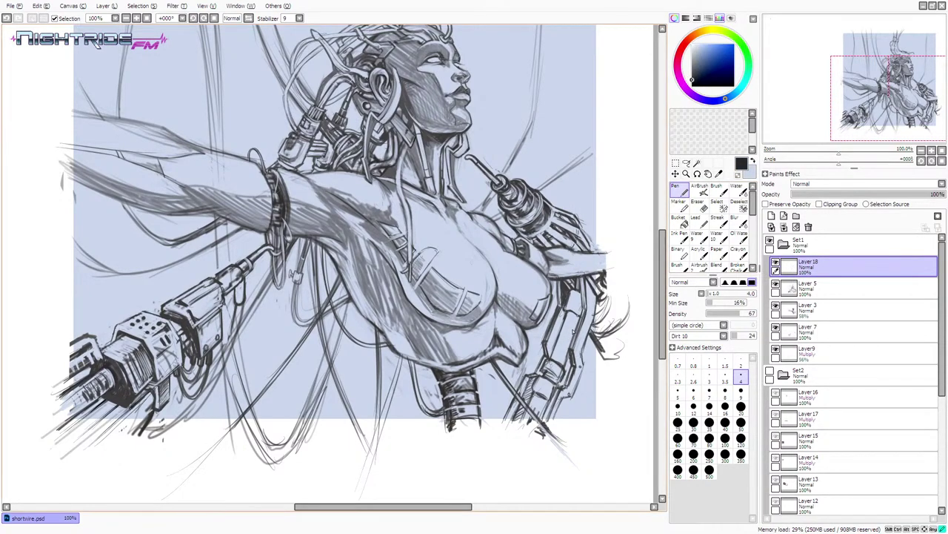
mouse_move(573, 319)
left_mouse_down()
mouse_move(561, 360)
mouse_move(577, 329)
mouse_move(560, 367)
left_mouse_up()
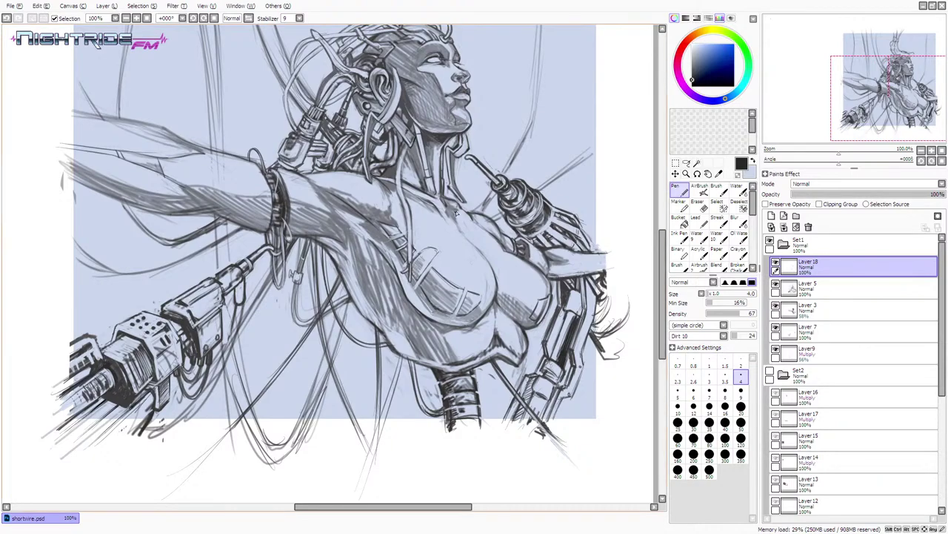
left_click_drag(456, 213, 460, 227)
key("ctrl+z")
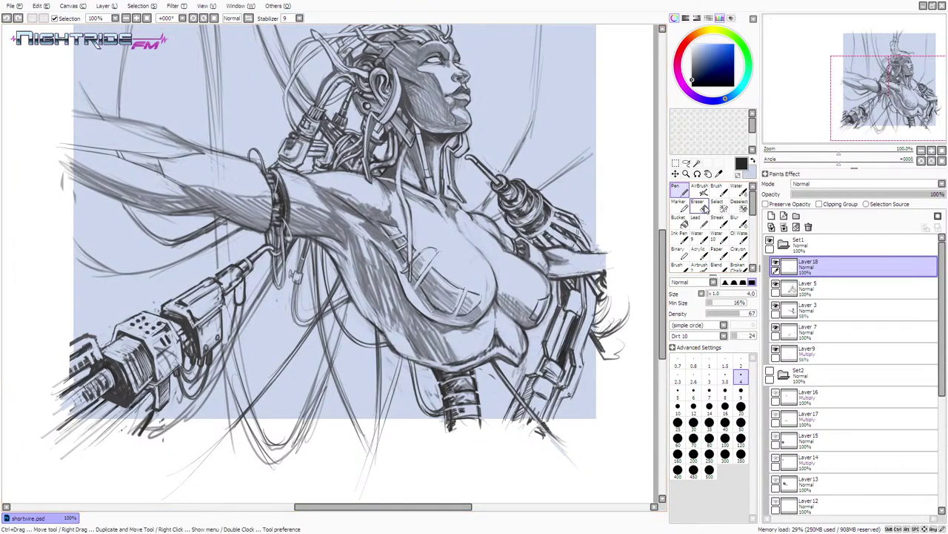
- Compare Layer 18 and Layer 5 by toggling their visibility, and merge Layer 18 down into Layer 5
key("e")
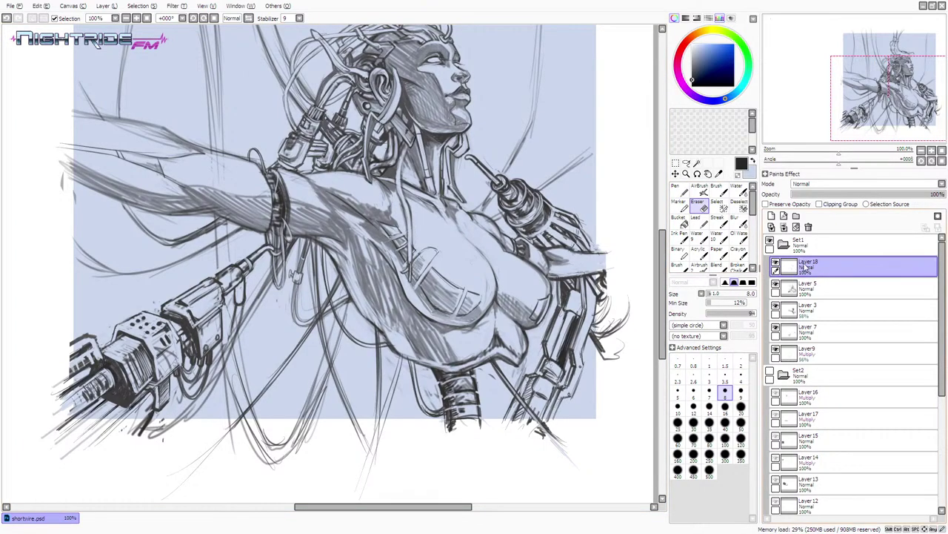
left_click(776, 283)
left_click(776, 283)
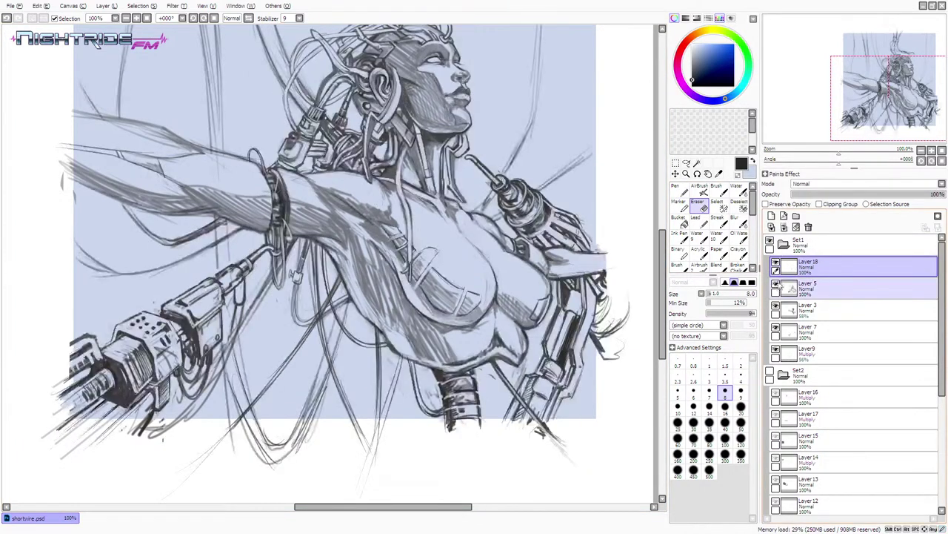
left_click(776, 263)
left_click(776, 265)
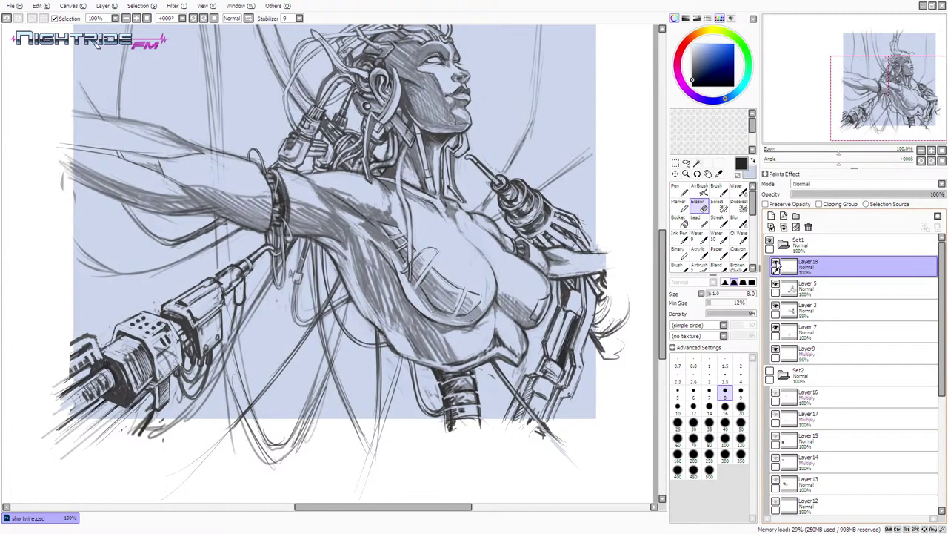
left_click(776, 265)
left_click(776, 265)
left_click(777, 264)
left_click(776, 264)
key("ctrl+e")
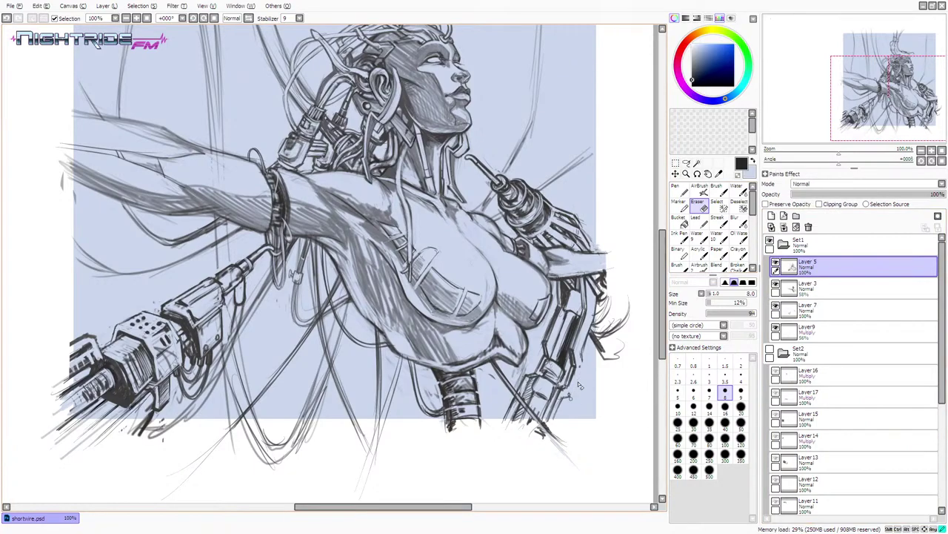
- Sketch the outer contour of the far mechanical arm in near-black with the size 4 Pen
left_click(685, 189)
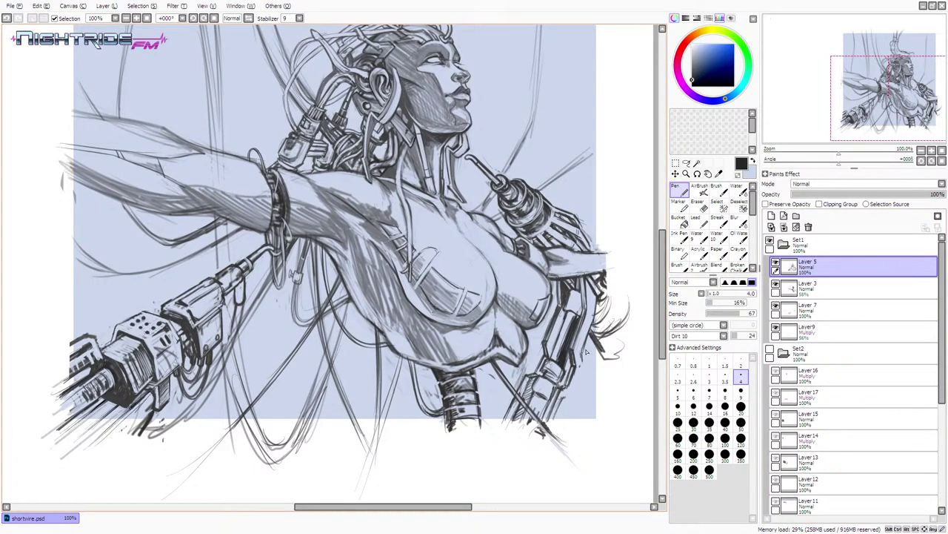
left_click_drag(583, 350, 584, 361)
key("ctrl+z")
key("ctrl+z")
left_click_drag(592, 327, 569, 423)
key("ctrl+z")
left_click_drag(588, 373, 555, 441)
key("ctrl+z")
- Add dark strokes to the lower joint and struts of the far mechanical arm near the canvas's lower edge
left_click_drag(569, 399, 556, 437)
left_click_drag(568, 400, 557, 430)
left_click_drag(566, 398, 559, 408)
mouse_move(549, 373)
left_mouse_down()
mouse_move(561, 384)
mouse_move(553, 372)
mouse_move(561, 383)
mouse_move(551, 402)
mouse_move(537, 394)
mouse_move(552, 404)
mouse_move(537, 393)
mouse_move(543, 416)
mouse_move(531, 408)
mouse_move(536, 390)
mouse_move(548, 412)
mouse_move(542, 419)
left_mouse_up()
key("ctrl+z")
key("ctrl+z")
key("ctrl+z")
left_click_drag(530, 406, 525, 419)
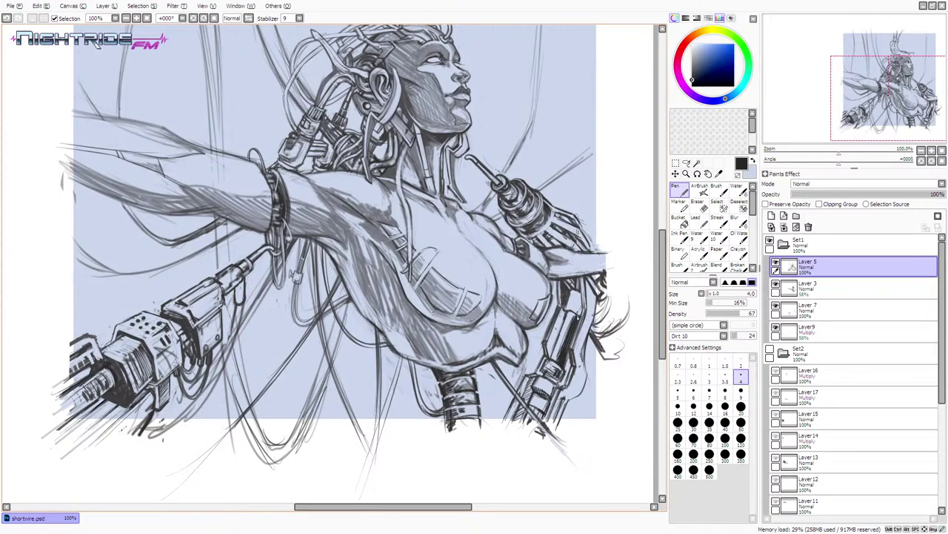
- Clean the far arm's outer contour with background blue and darken the upper end of its recessed strut
left_click(585, 373, "alt")
mouse_move(587, 388)
left_mouse_down()
mouse_move(580, 397)
mouse_move(582, 388)
left_mouse_up()
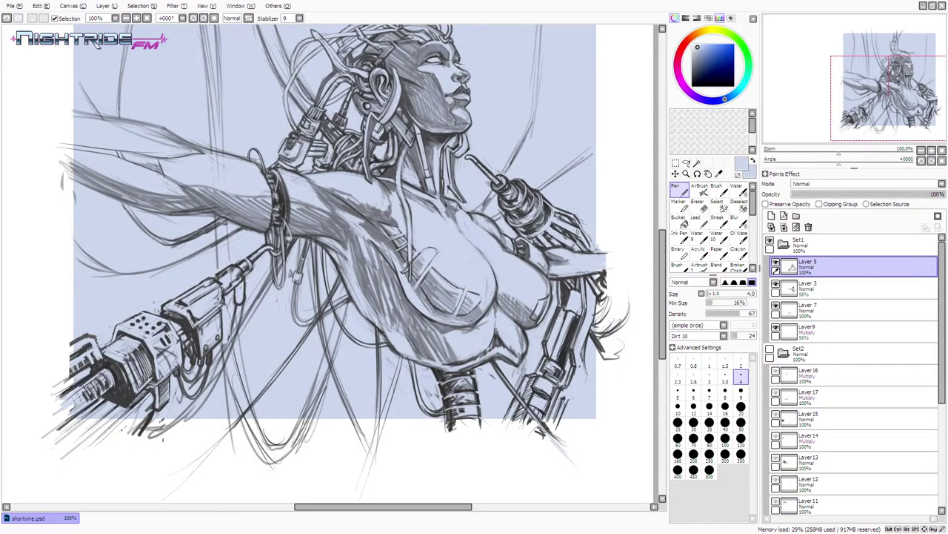
left_click(567, 315, "alt")
left_click_drag(566, 314, 573, 315)
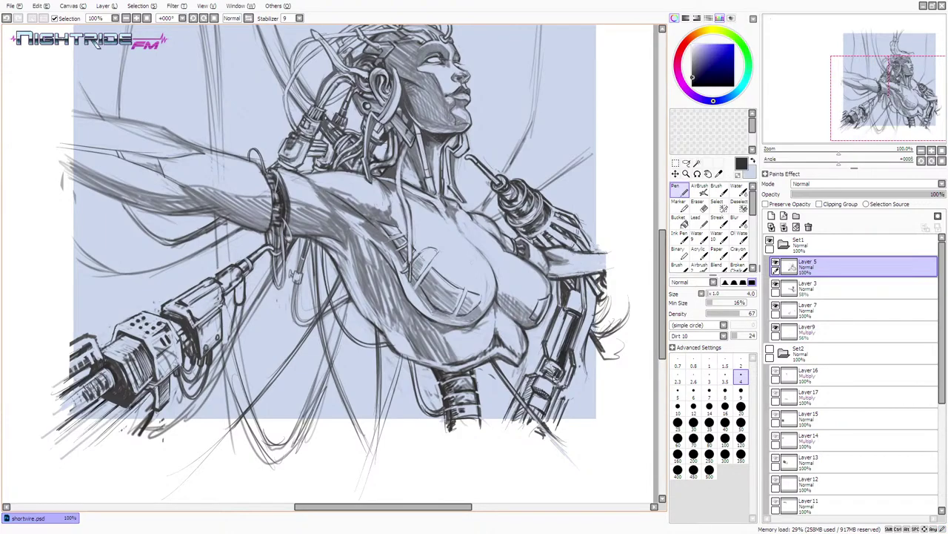
- Detail the ringed joint on the lower far arm with sampled pale blue and dark grey strokes
left_click(542, 372, "alt")
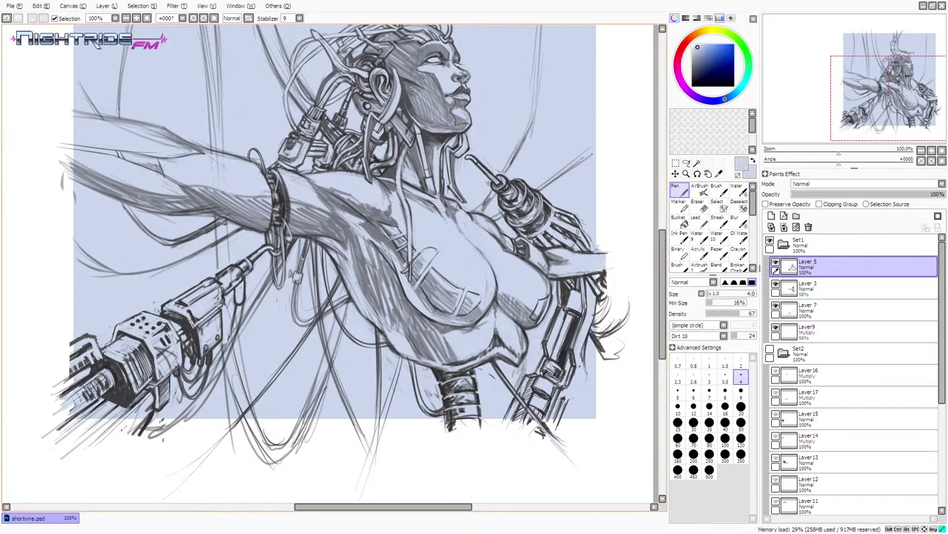
left_click(549, 372, "alt")
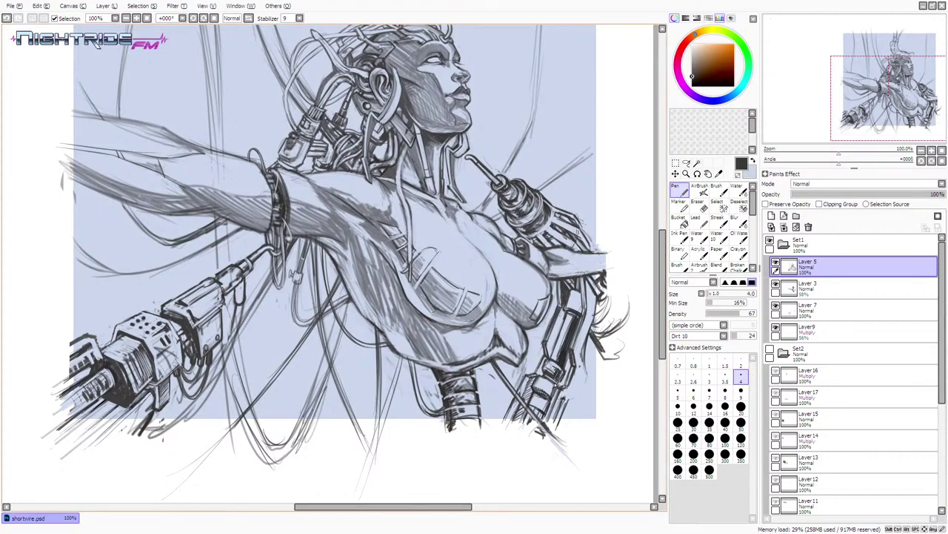
left_click_drag(539, 393, 543, 389)
left_click_drag(545, 413, 550, 405)
key("ctrl+z")
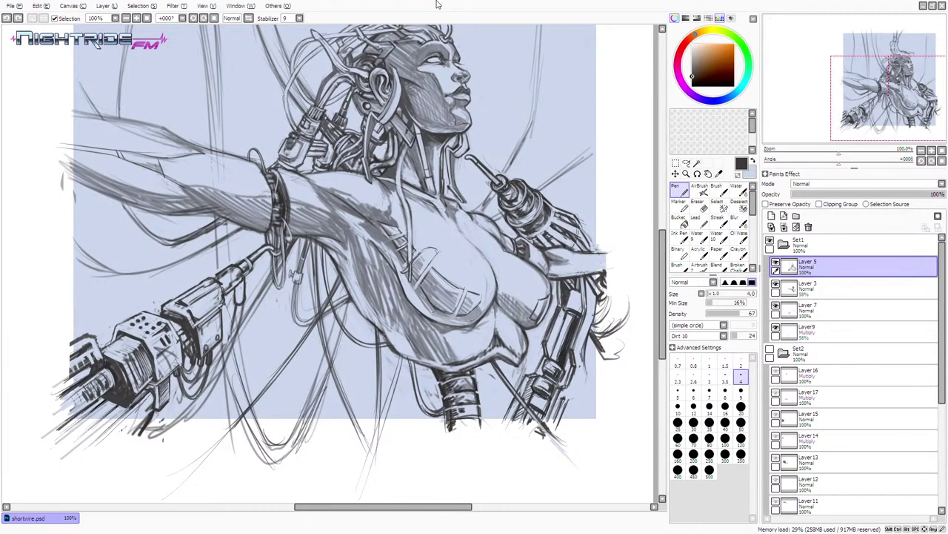
- Touch up the near shoulder connector with background blue and strengthen the far arm's inner strut lines with sampled grey
left_click_drag(665, 256, 665, 262)
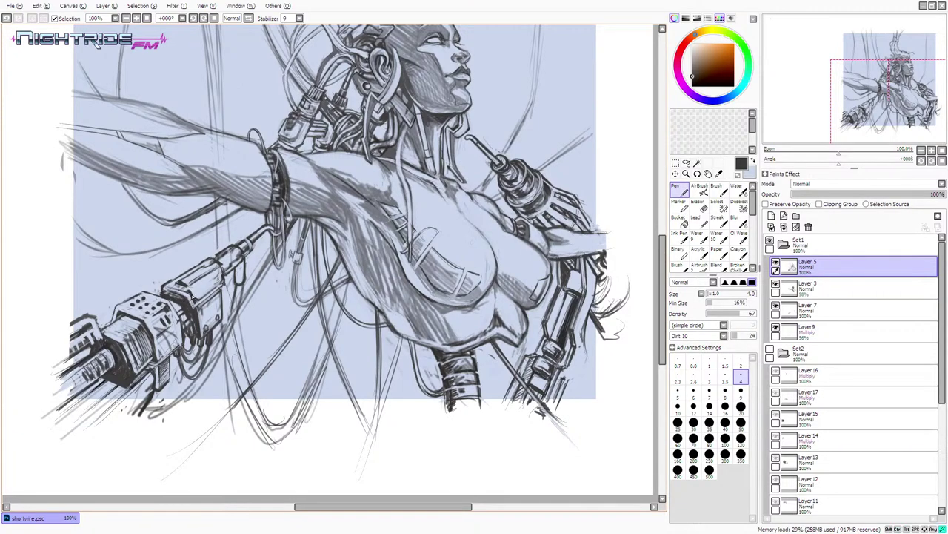
left_click(188, 294, "alt")
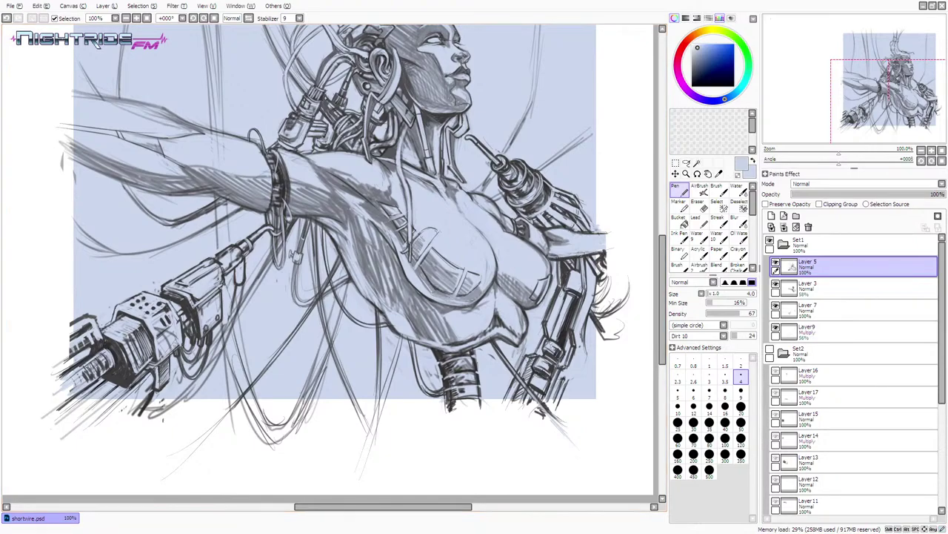
left_click(534, 385, "alt")
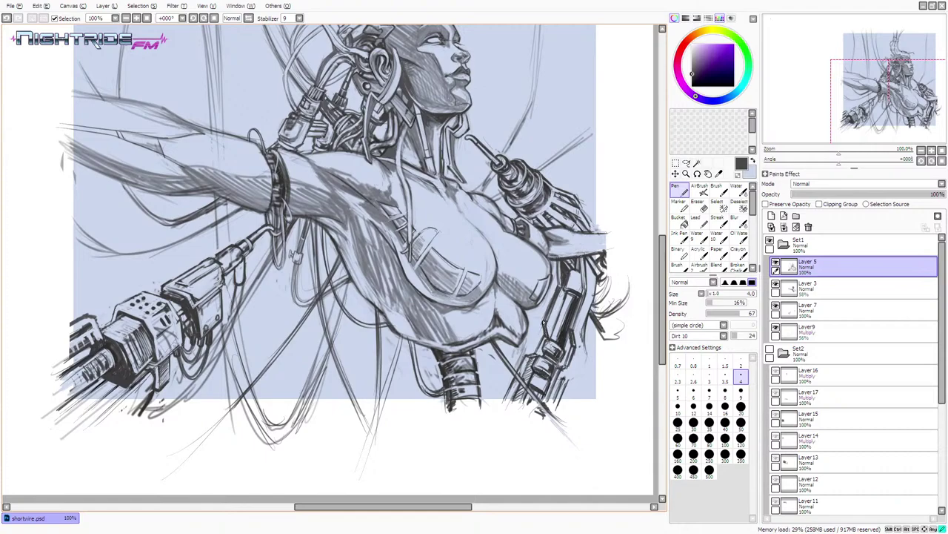
mouse_move(546, 317)
left_mouse_down()
mouse_move(552, 295)
mouse_move(544, 319)
left_mouse_up()
left_click_drag(559, 270, 559, 286)
left_click_drag(588, 359, 581, 375)
key("ctrl+z")
- Refine the outer panel beside the far arm's recessed strut with sampled background blue and dark grey
left_click(579, 377, "alt")
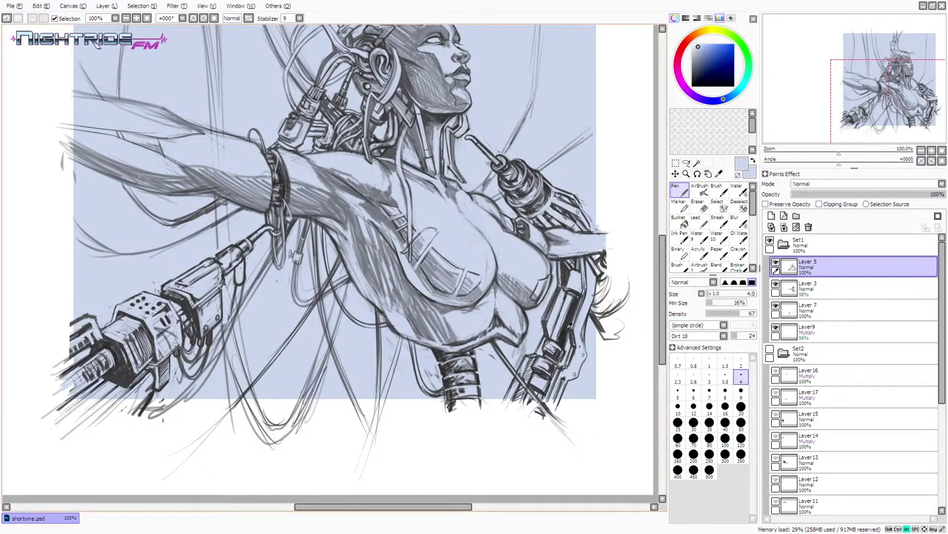
left_click(569, 343, "alt")
left_click_drag(571, 347, 565, 366)
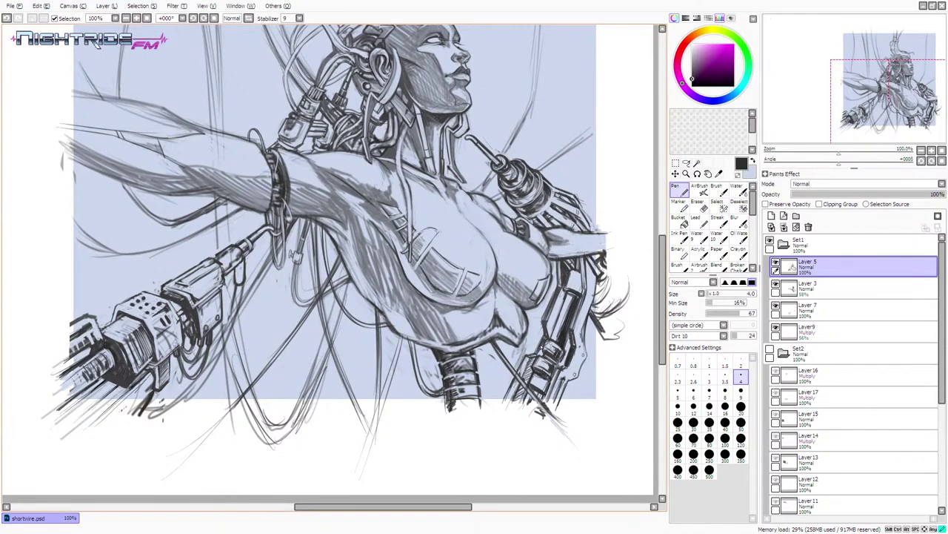
key("ctrl+z")
key("ctrl+z")
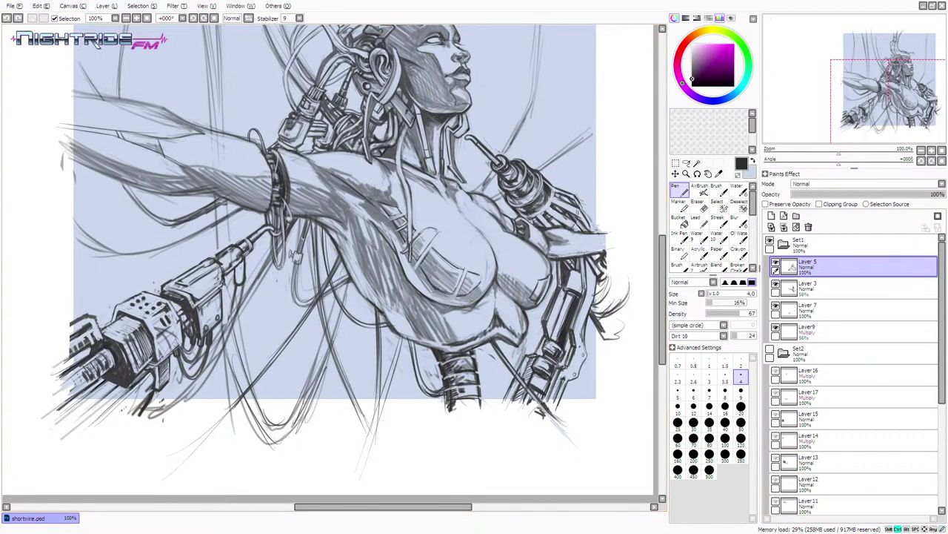
left_click_drag(580, 332, 581, 326)
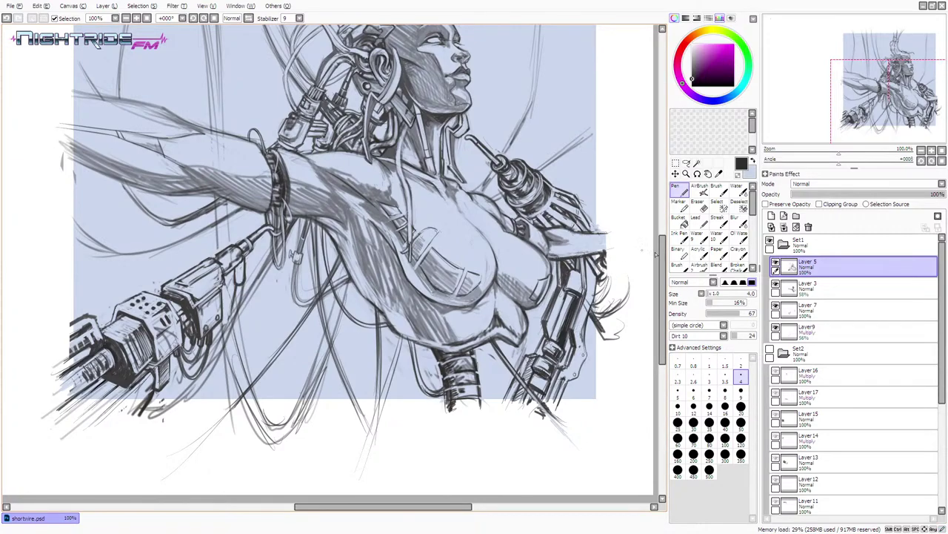
left_click(713, 294)
left_click_drag(591, 297, 597, 310)
key("ctrl+z")
right_click(594, 296)
key("ctrl+z")
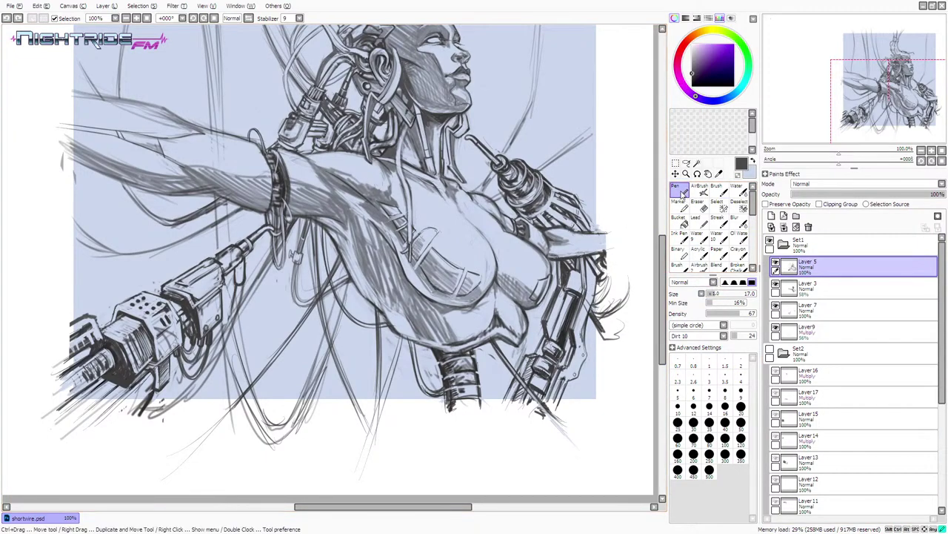
- Paint over the stray lines beside the far arm's outer edge with sampled background blue at brush size 17
left_click(595, 273, "alt")
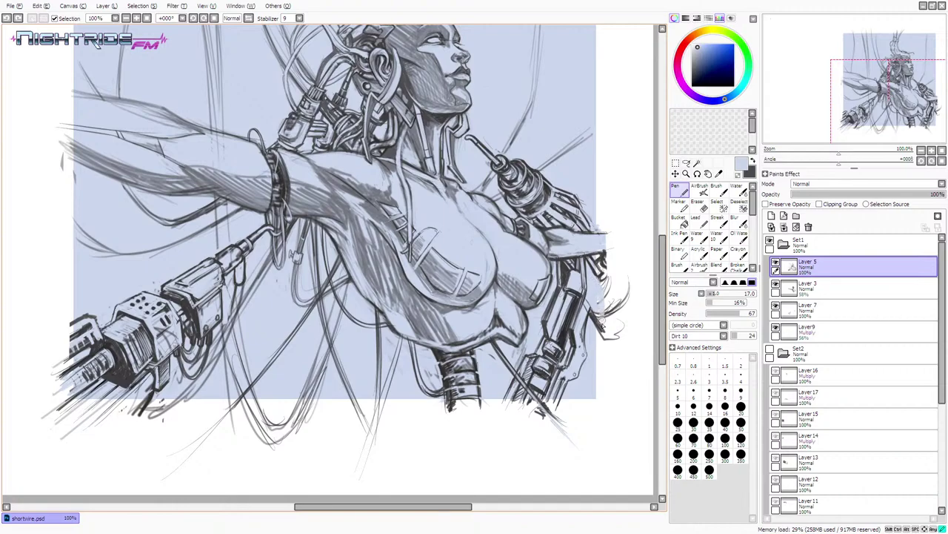
mouse_move(593, 325)
left_mouse_down()
mouse_move(607, 277)
mouse_move(594, 304)
mouse_move(591, 296)
mouse_move(632, 298)
mouse_move(584, 326)
left_mouse_up()
left_click_drag(446, 507, 457, 507)
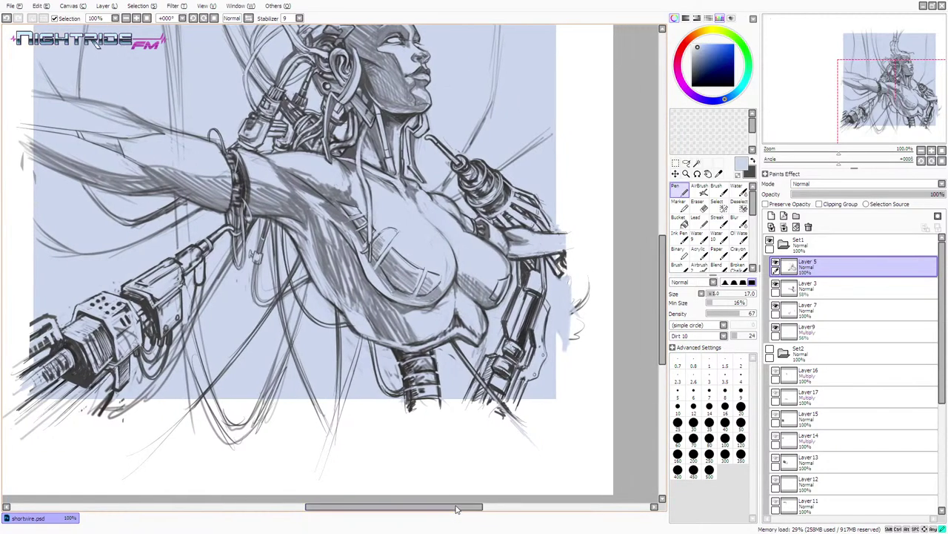
- Rework the far arm's outer edge below the hand with sampled dark grey and background blue at brush size 6
left_click(568, 345, "alt")
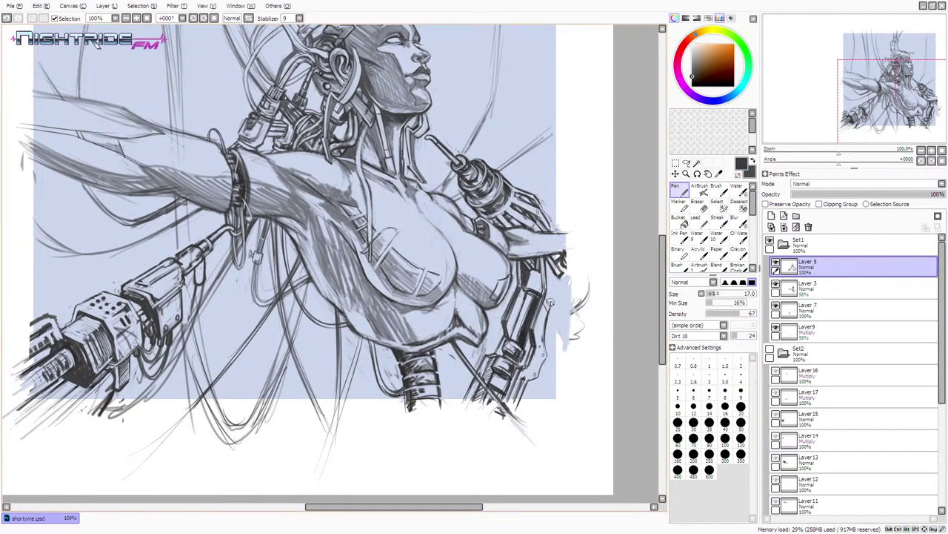
mouse_move(553, 292)
left_mouse_down()
mouse_move(557, 275)
mouse_move(550, 293)
mouse_move(557, 297)
mouse_move(559, 282)
mouse_move(566, 292)
mouse_move(556, 301)
mouse_move(575, 290)
mouse_move(560, 280)
mouse_move(560, 324)
mouse_move(583, 291)
left_mouse_up()
key("ctrl+z")
left_click(708, 293)
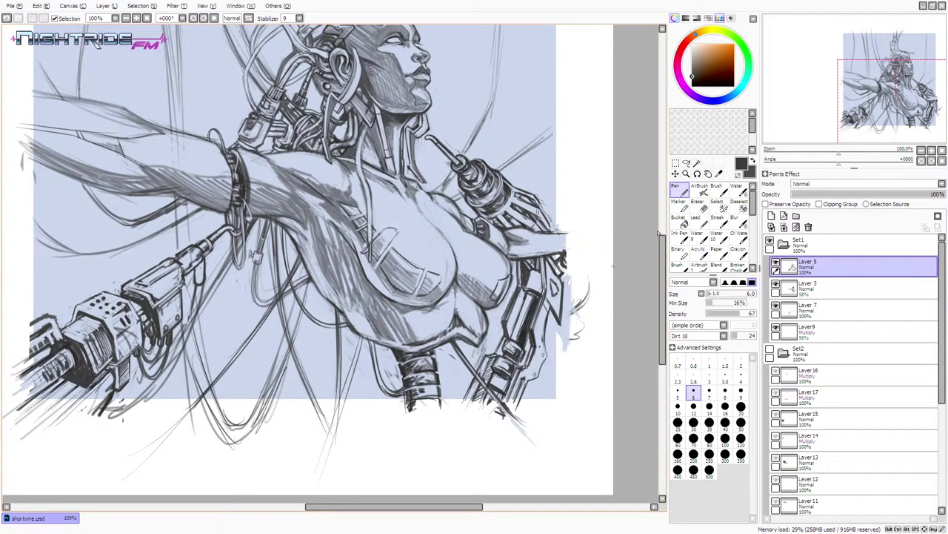
left_click(552, 316, "alt")
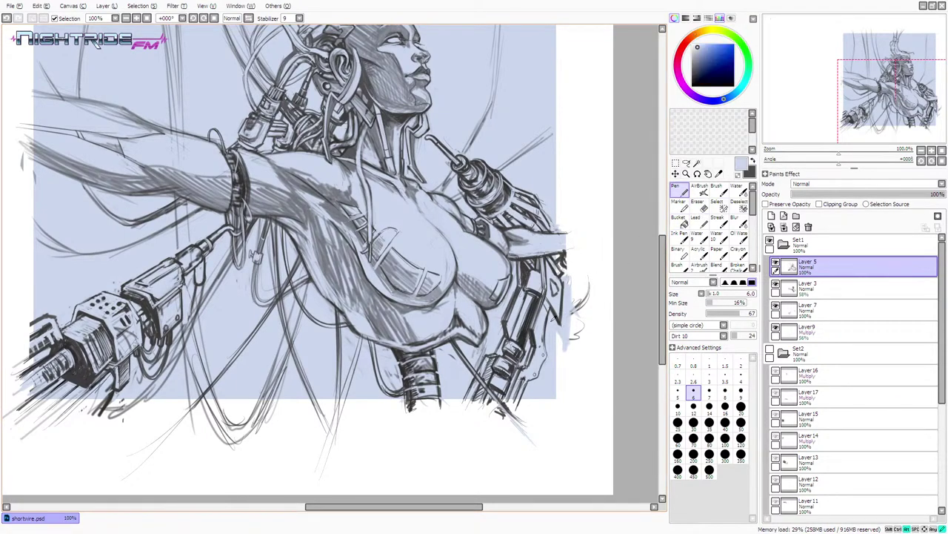
left_click(556, 315, "alt")
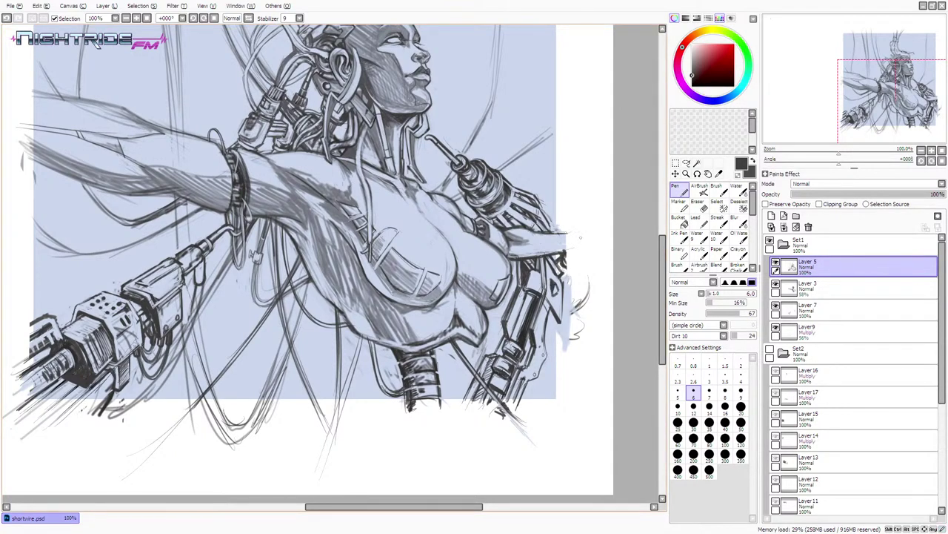
left_click(560, 261, "alt")
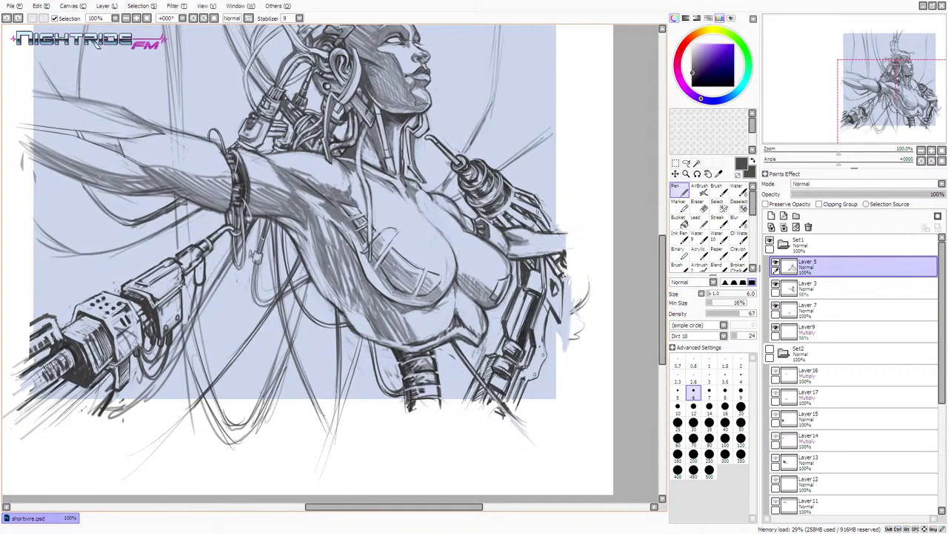
- Mirror the canvas view and lasso the far arm's lower mechanics on Layer 5
key("h")
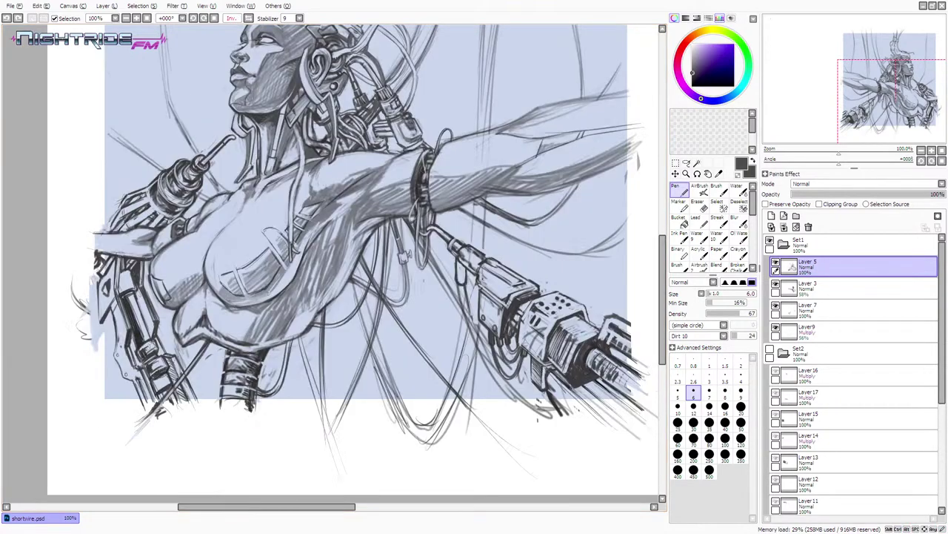
left_click_drag(309, 513, 297, 504)
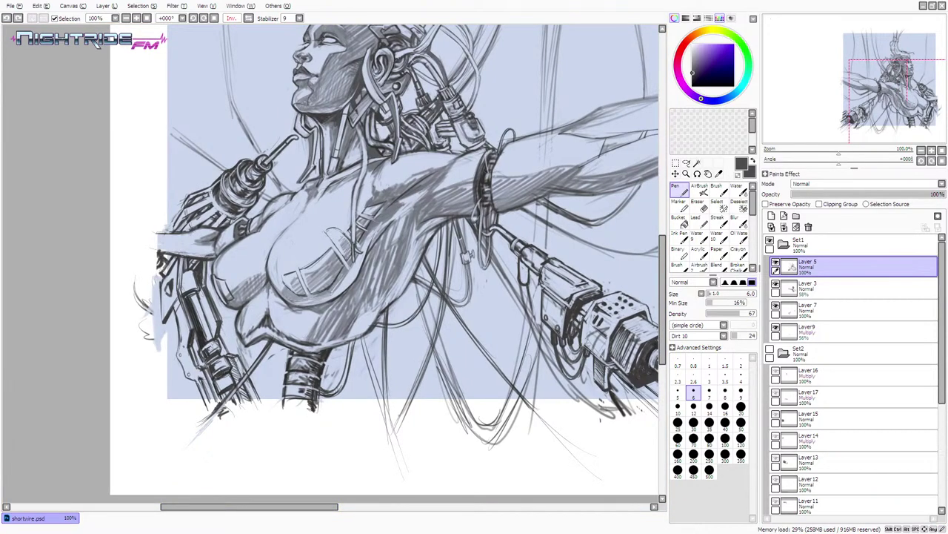
left_click(775, 261)
left_click(776, 262)
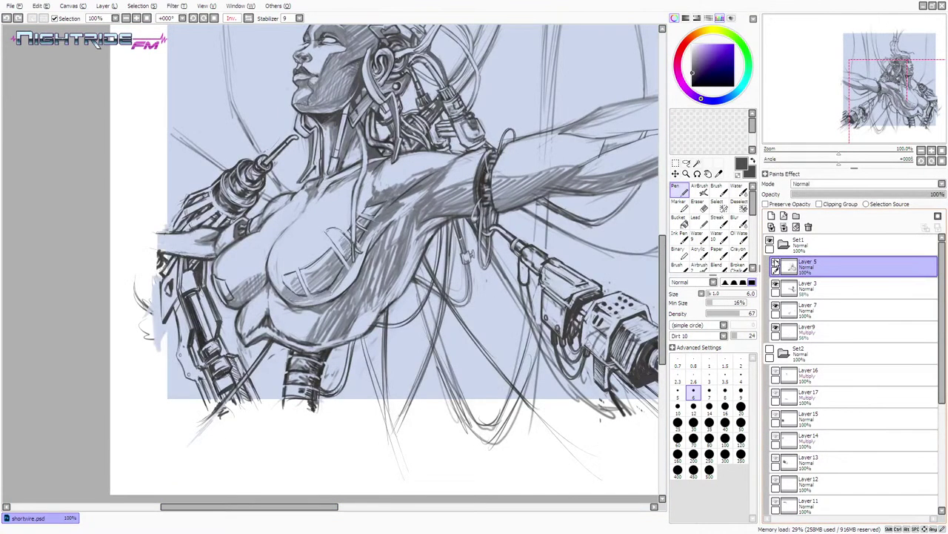
left_click(686, 163)
mouse_move(182, 261)
left_mouse_down()
mouse_move(145, 306)
mouse_move(148, 409)
mouse_move(172, 439)
mouse_move(221, 437)
mouse_move(265, 403)
mouse_move(194, 261)
left_mouse_up()
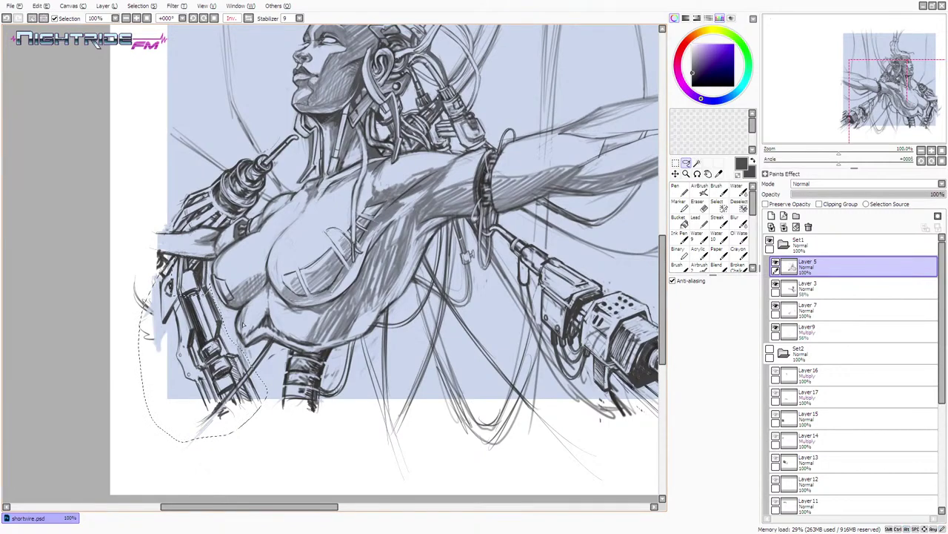
- Transform the selected far arm section, shifting its corners to skew the mechanics slightly, and apply the change
key("ctrl+t")
left_click_drag(200, 440, 190, 424)
left_click_drag(256, 339, 258, 361)
left_click_drag(263, 277, 264, 271)
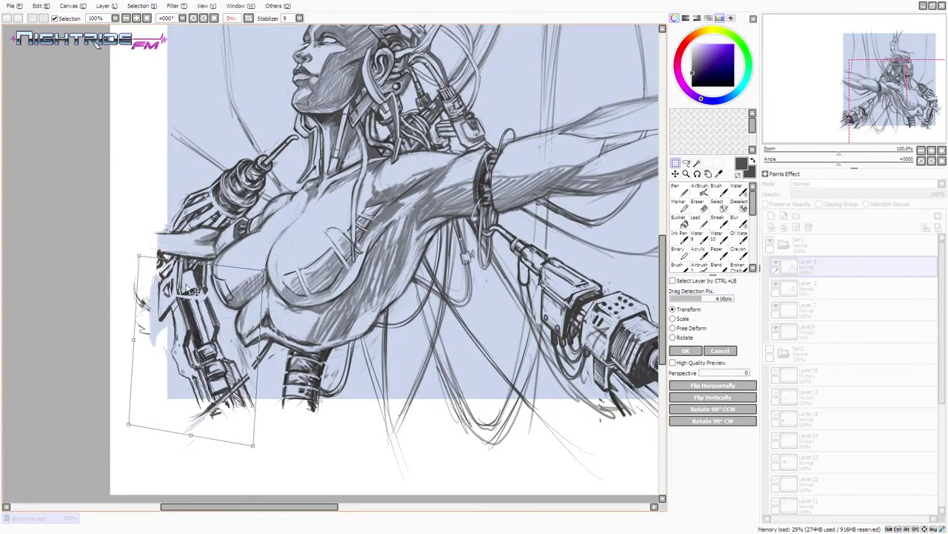
left_click_drag(139, 255, 140, 245)
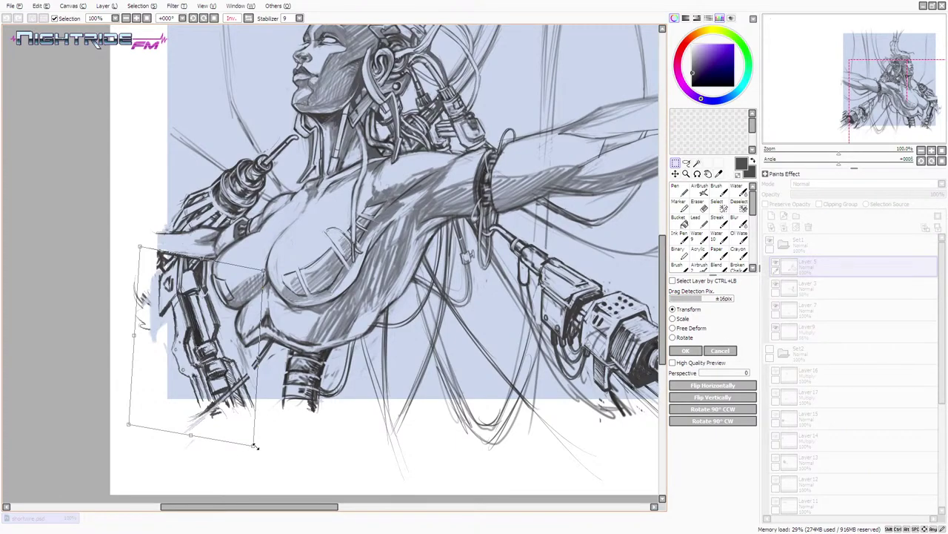
key("Return")
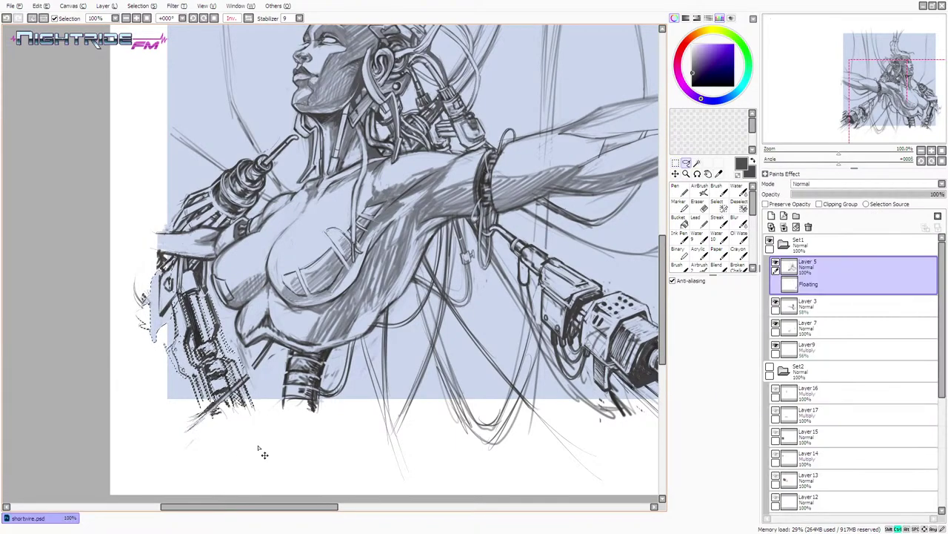
- Widen the lower end of the selected far arm section with another transform, deselect it and compare both canvas orientations
key("ctrl+t")
left_click_drag(135, 434, 105, 437)
left_click_drag(256, 433, 269, 429)
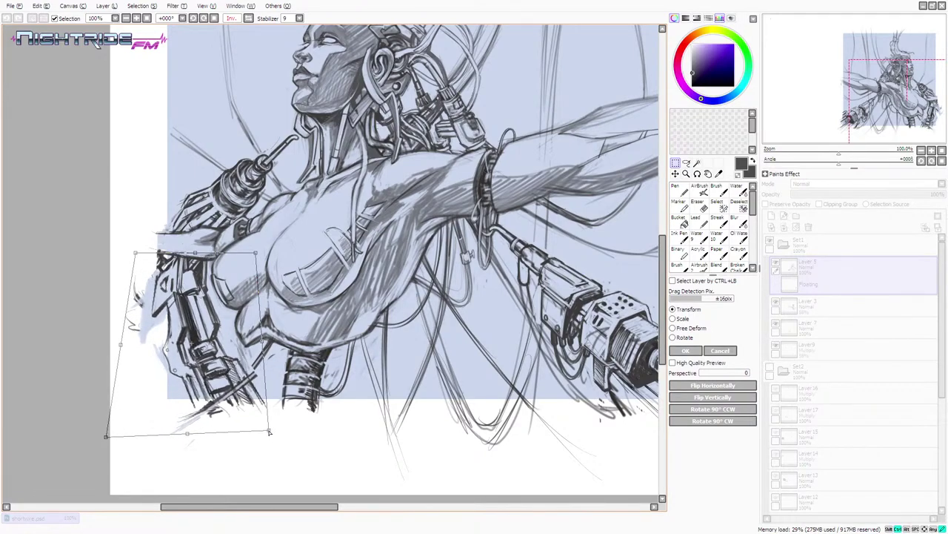
left_click_drag(230, 347, 232, 347)
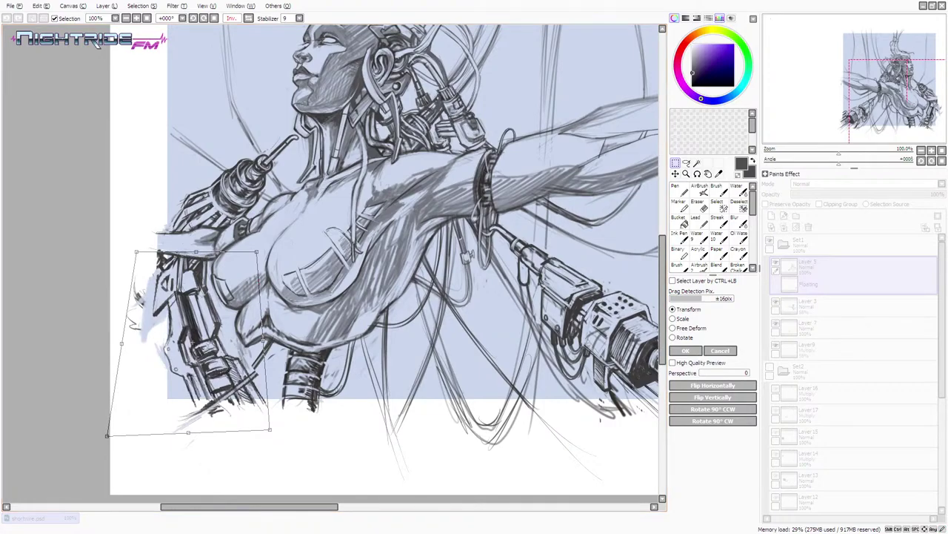
key("Return")
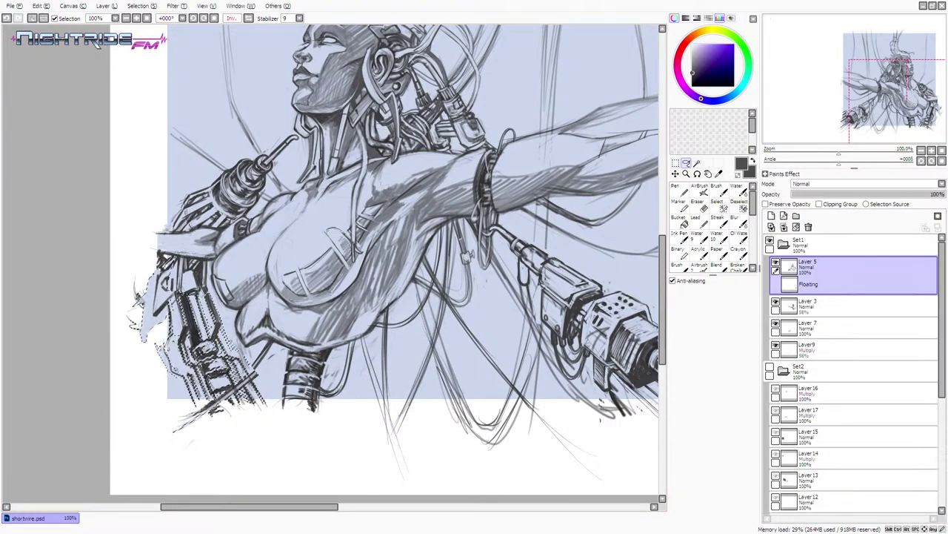
key("h")
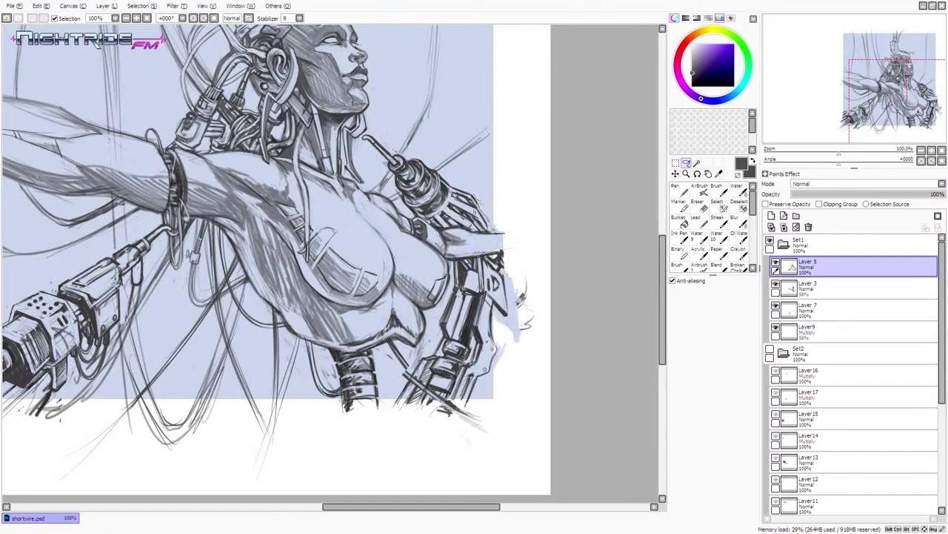
key("h")
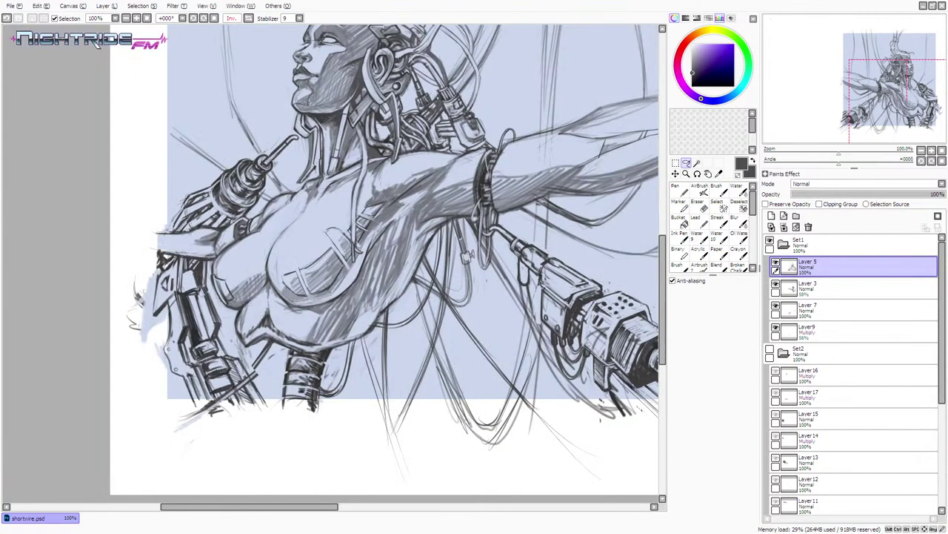
- Lasso the outer panel of the lower far arm and stretch its outer lower corner downward with a transform
mouse_move(173, 307)
left_mouse_down()
mouse_move(154, 348)
mouse_move(210, 410)
left_mouse_up()
key("ctrl+t")
left_click_drag(152, 423, 153, 461)
left_click_drag(209, 422, 213, 427)
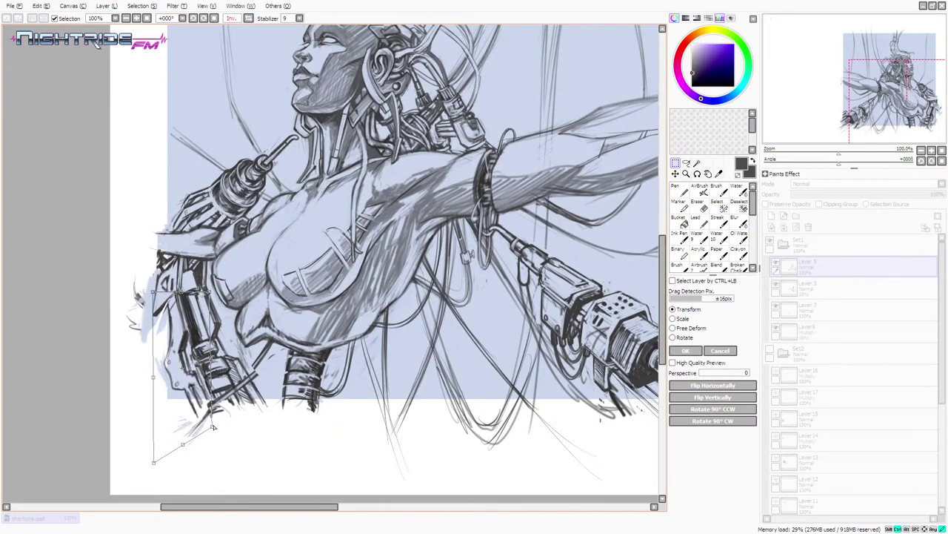
left_click_drag(208, 291, 209, 284)
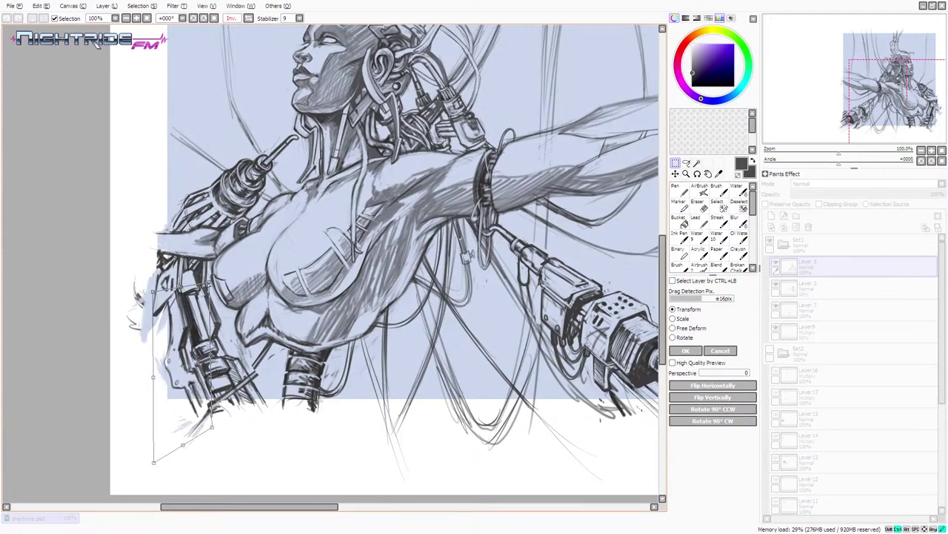
key("Return")
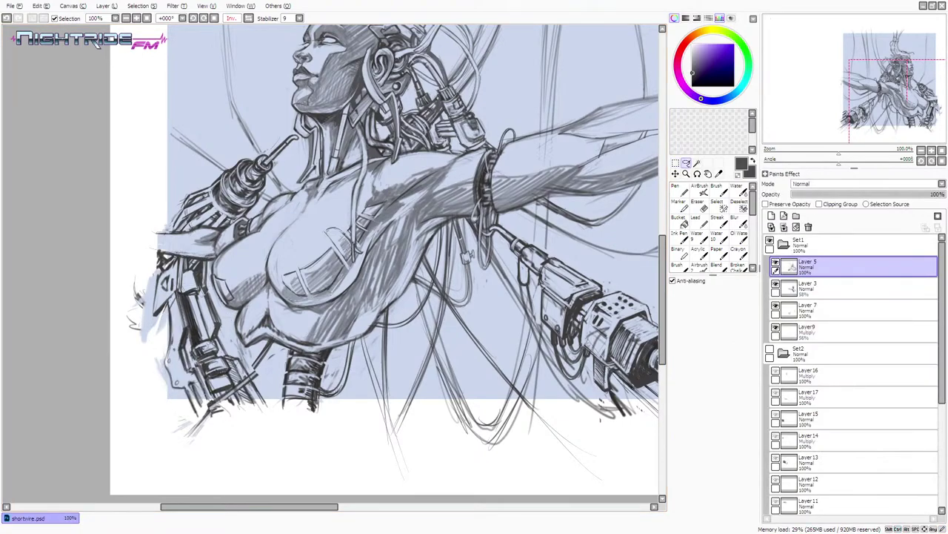
- Redraw the lower outline of the far arm's outer panel in dark grey and clean it with sampled background blue
key("e")
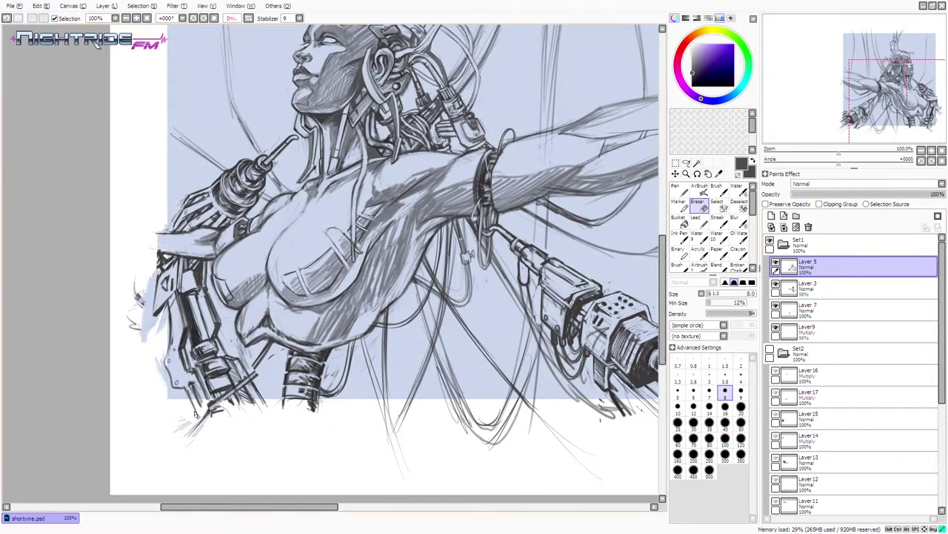
key("n")
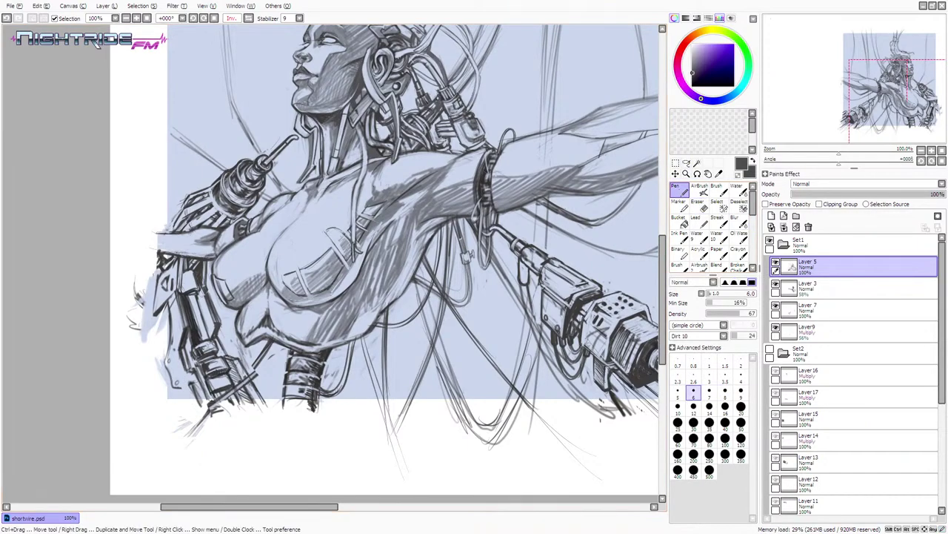
mouse_move(177, 384)
left_mouse_down()
mouse_move(193, 423)
mouse_move(197, 406)
mouse_move(204, 420)
mouse_move(201, 393)
mouse_move(210, 405)
left_mouse_up()
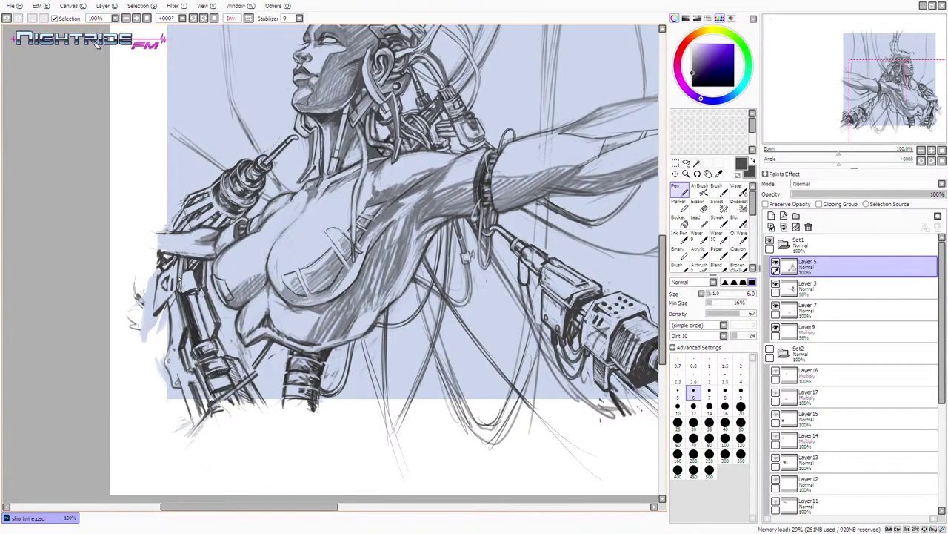
mouse_move(167, 295)
left_mouse_down()
mouse_move(191, 359)
mouse_move(197, 442)
left_mouse_up()
key("ctrl+z")
key("ctrl+z")
mouse_move(191, 352)
left_mouse_down()
mouse_move(196, 363)
mouse_move(205, 345)
mouse_move(197, 364)
mouse_move(207, 363)
left_mouse_up()
left_click(233, 336, "alt")
left_click_drag(183, 379, 177, 373)
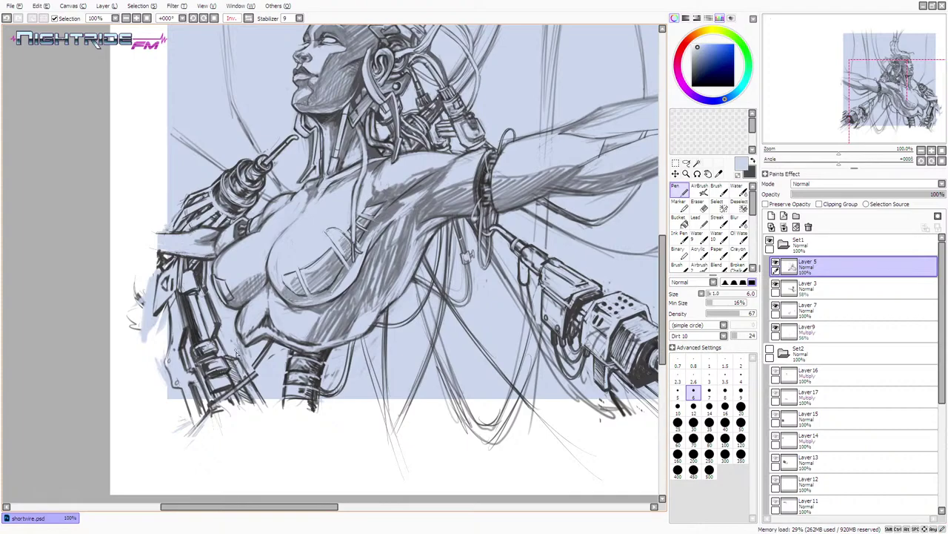
- Paint over the dark diagonal strokes crossing the lower far arm and rough in a lighter diagonal cable
mouse_move(236, 352)
left_mouse_down()
mouse_move(252, 381)
mouse_move(215, 408)
mouse_move(248, 369)
left_mouse_up()
key("ctrl+z")
left_click(274, 340, "alt")
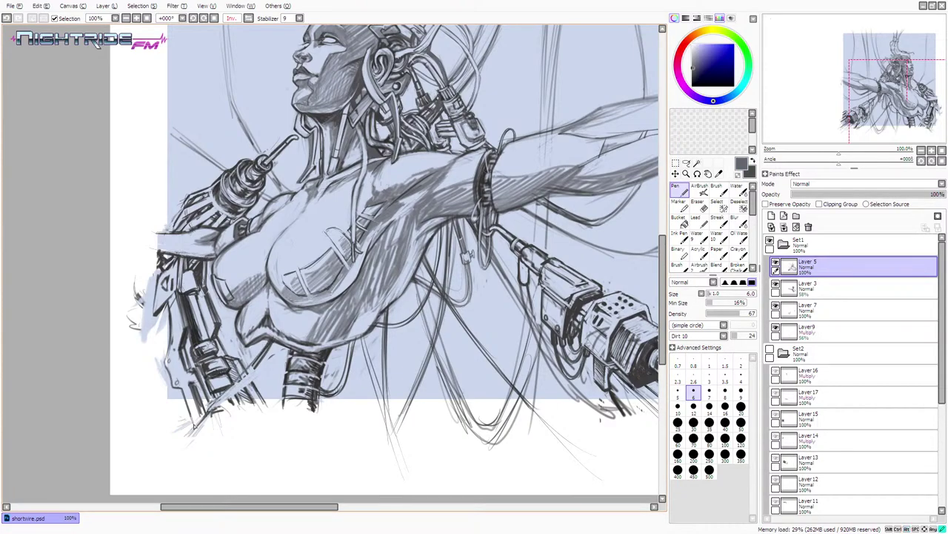
key("ctrl+z")
key("ctrl+z")
left_click_drag(216, 400, 266, 350)
- Refine the diagonal cable and the far arm's lower inner edge with sampled grey and blue strokes
left_click(207, 361, "alt")
left_click(204, 333, "alt")
left_click(208, 361, "alt")
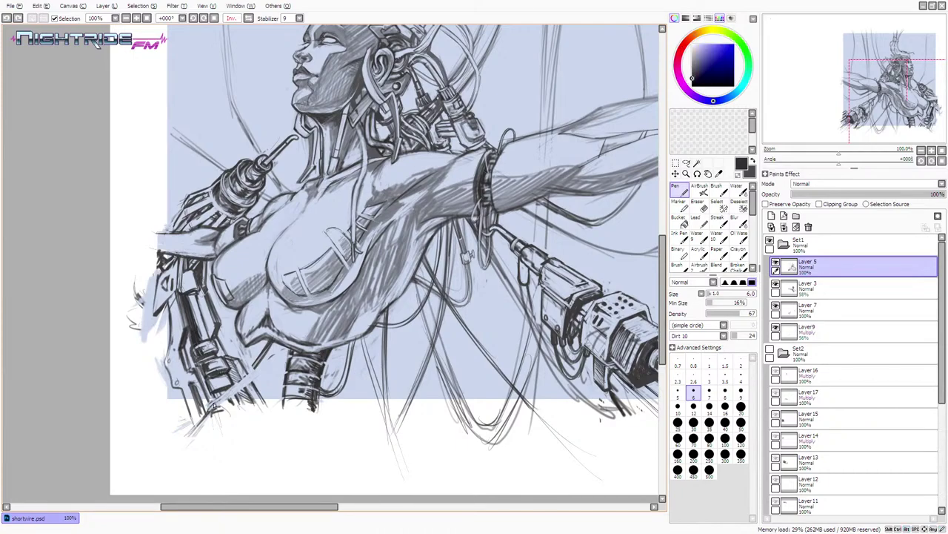
mouse_move(250, 361)
left_mouse_down()
mouse_move(208, 411)
mouse_move(247, 377)
mouse_move(242, 400)
mouse_move(251, 377)
mouse_move(264, 410)
left_mouse_up()
left_click(259, 378, "alt")
key("ctrl+z")
left_click(250, 383, "alt")
left_click(250, 381, "alt")
left_click(251, 378, "alt")
left_click_drag(249, 378, 264, 412)
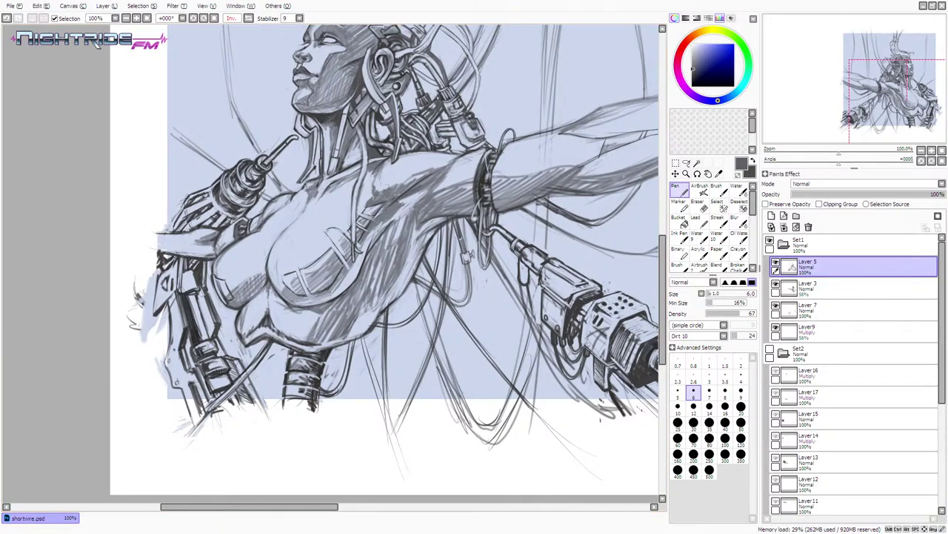
- Clear the small dark markings from the far arm's upper outer panel with sampled background blue
key("e")
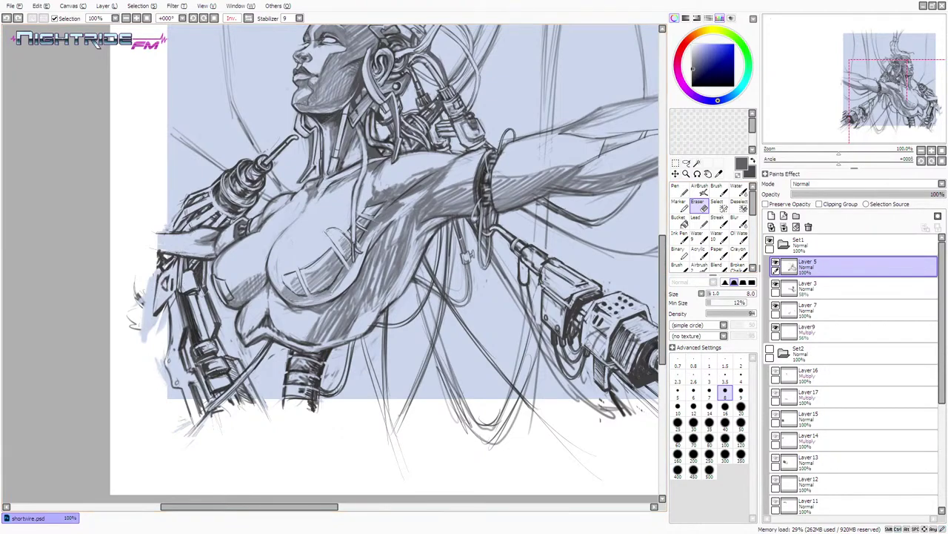
key("n")
left_click(173, 272, "alt")
mouse_move(172, 274)
left_mouse_down()
mouse_move(169, 292)
mouse_move(168, 278)
mouse_move(163, 286)
left_mouse_up()
key("ctrl+z")
key("x")
key("x")
left_click(172, 275, "alt")
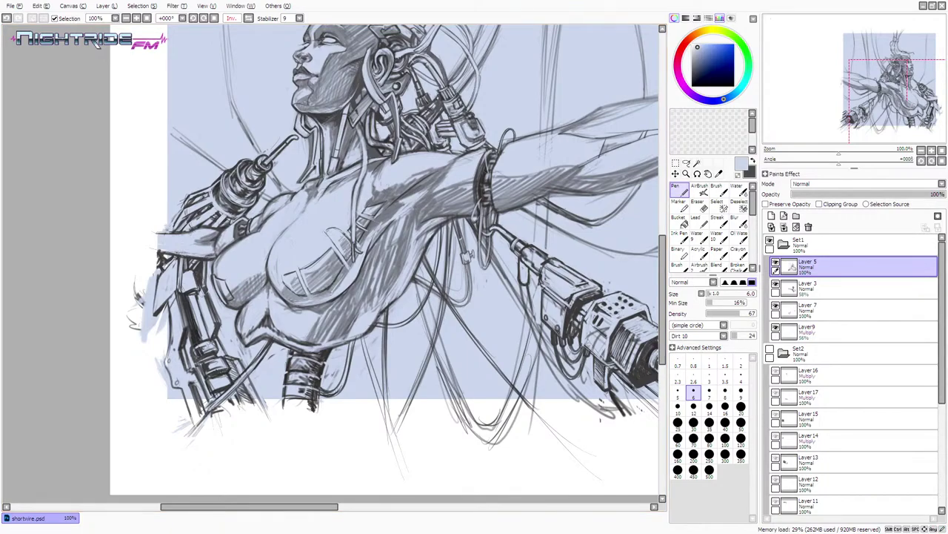
- Reshape the upper end of the far arm's recessed strut with sampled pale blue and dark grey
left_click_drag(188, 259, 203, 268)
key("ctrl+z")
left_click_drag(188, 267, 197, 276)
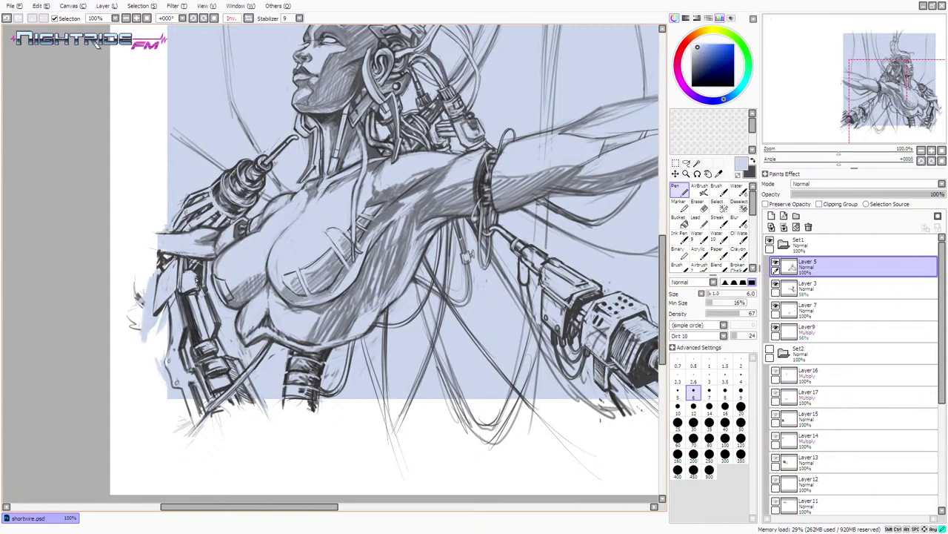
left_click(200, 265, "alt")
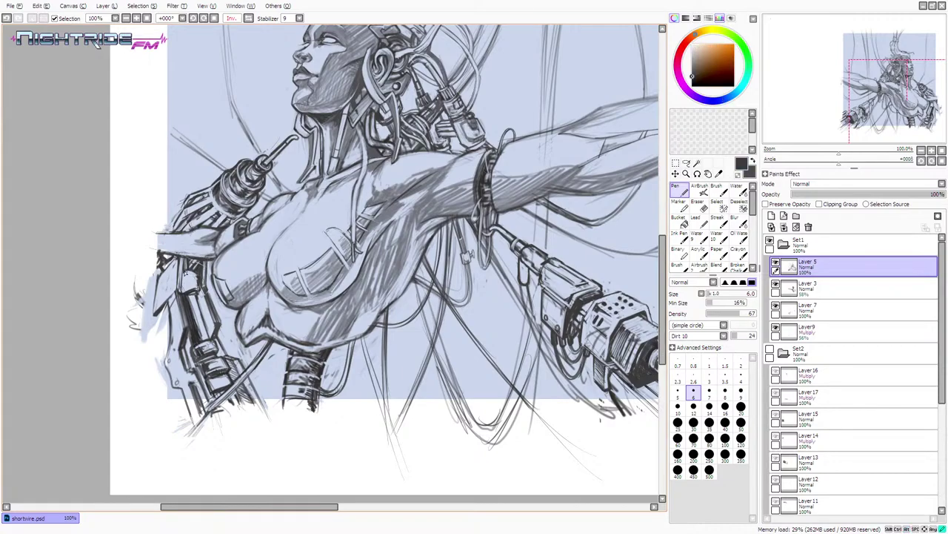
left_click(192, 285, "alt")
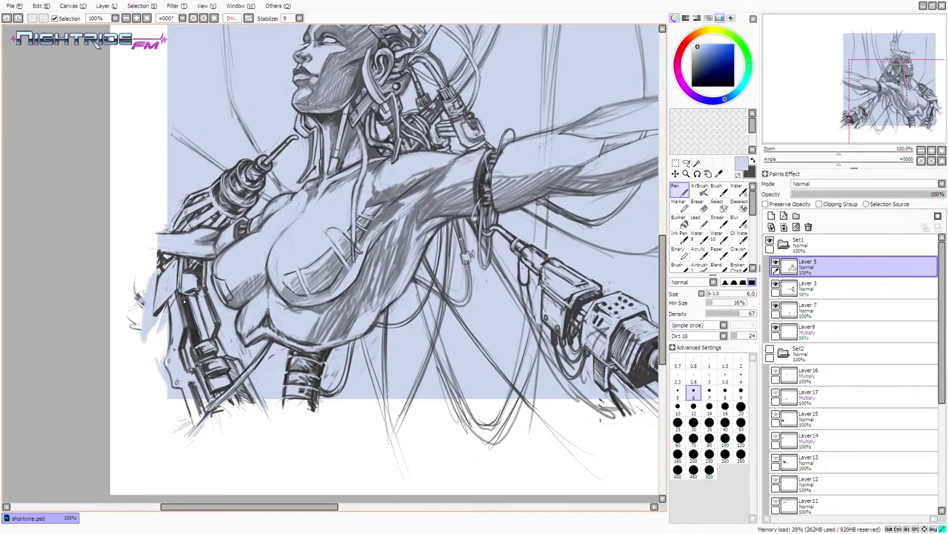
- Refine the far arm's joint directly above the recessed strut with sampled pale blue and dark grey strokes
left_click_drag(188, 293, 200, 291)
left_click(196, 253, "alt")
mouse_move(187, 271)
left_mouse_down()
mouse_move(183, 278)
mouse_move(202, 283)
mouse_move(205, 265)
mouse_move(202, 272)
mouse_move(201, 260)
mouse_move(193, 264)
left_mouse_up()
key("ctrl+z")
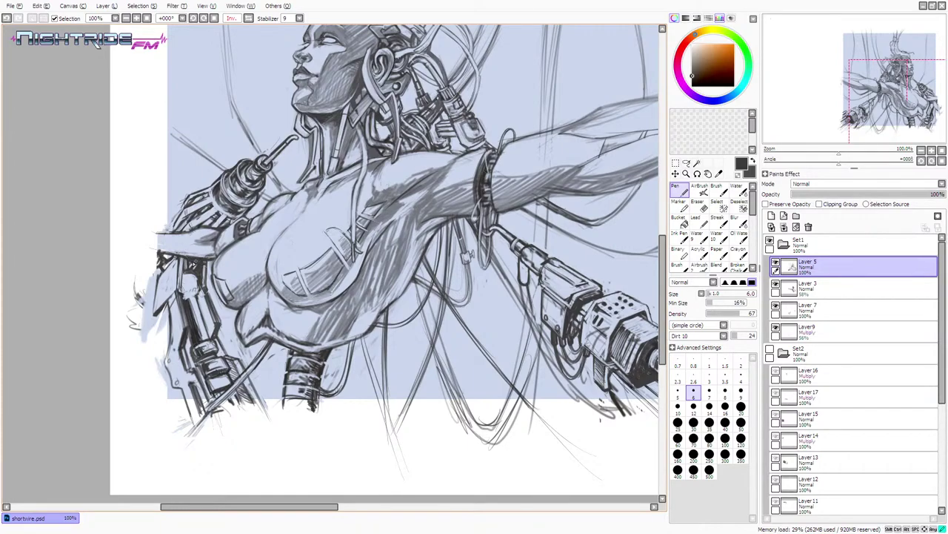
left_click(193, 264, "alt")
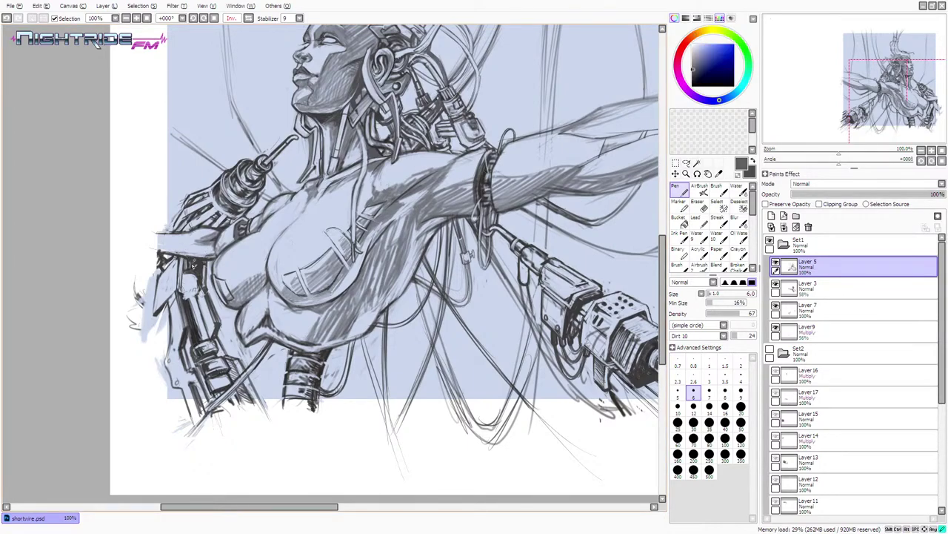
left_click(195, 265, "alt")
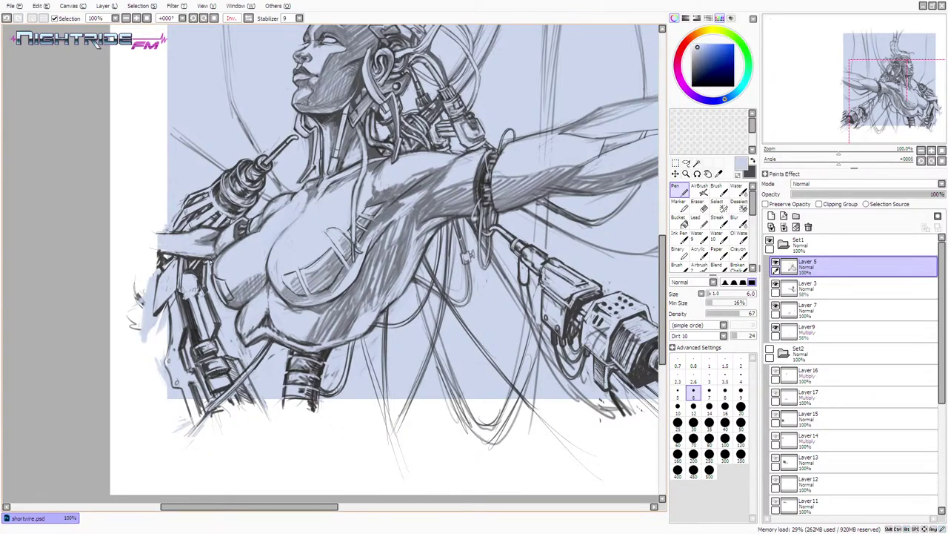
left_click(195, 265, "alt")
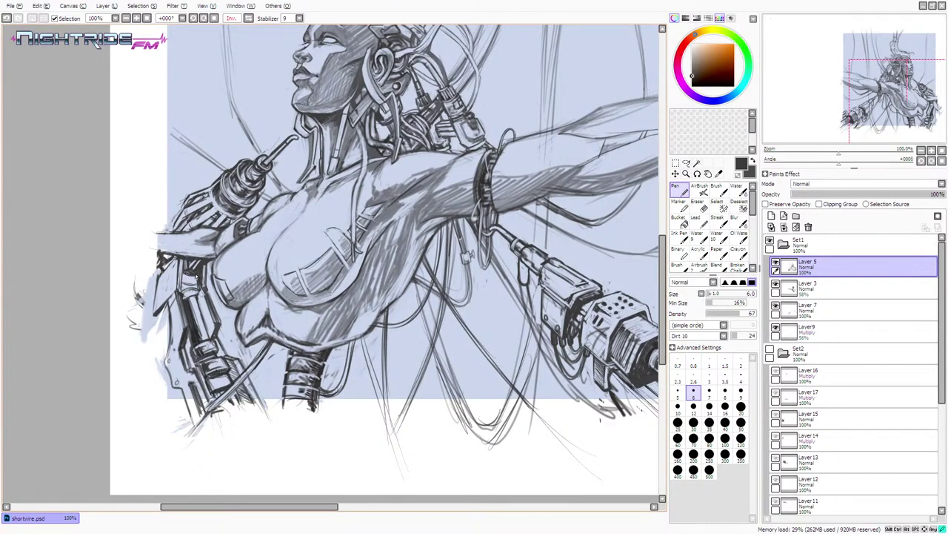
left_click(194, 266, "alt")
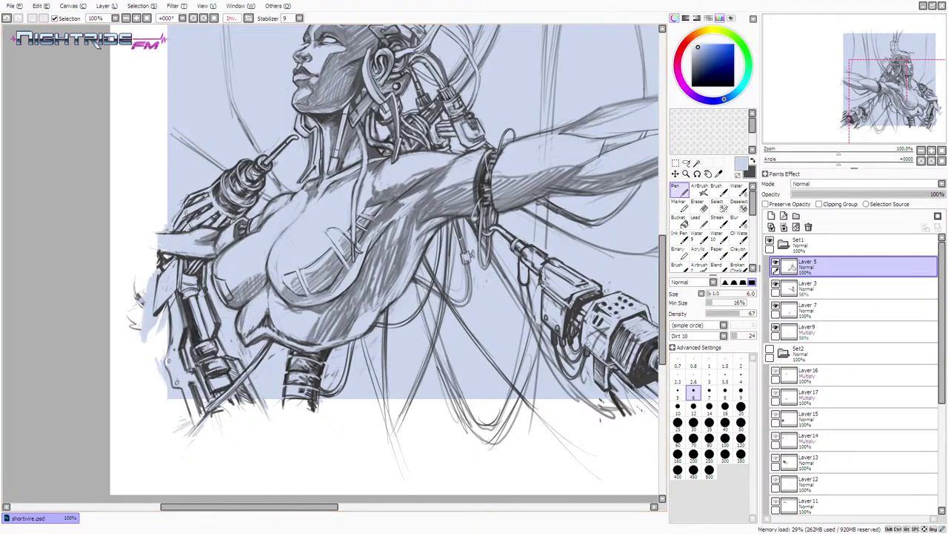
left_click(199, 275, "alt")
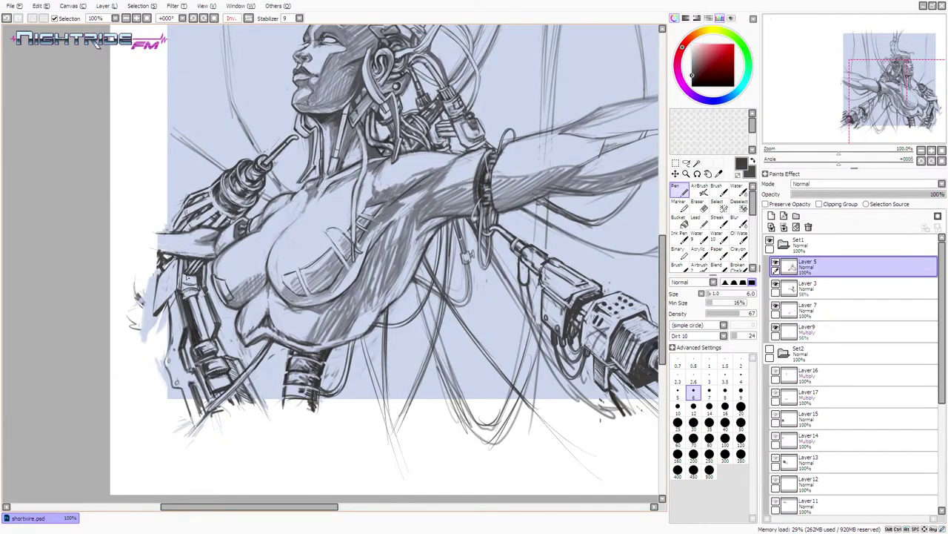
mouse_move(174, 294)
left_mouse_down()
mouse_move(160, 313)
mouse_move(172, 301)
left_mouse_up()
key("ctrl+z")
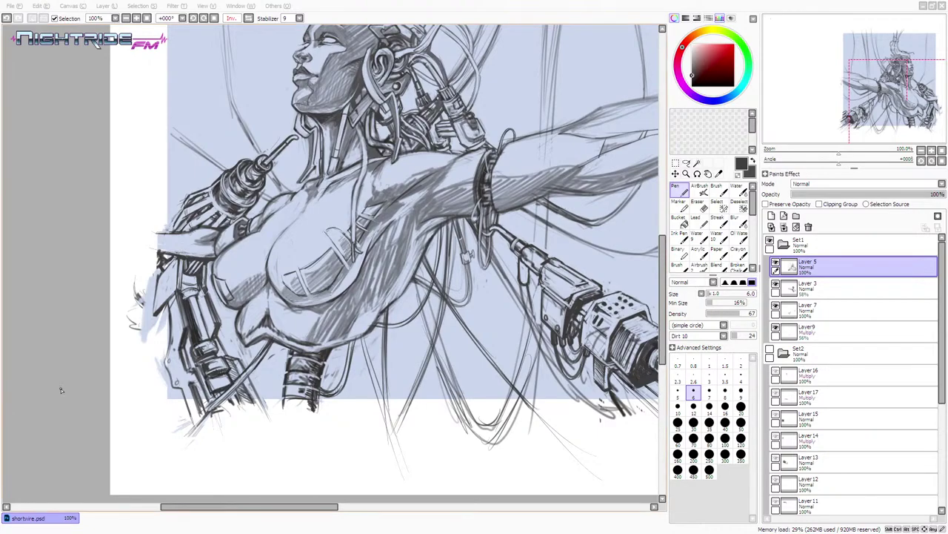
left_click(376, 3)
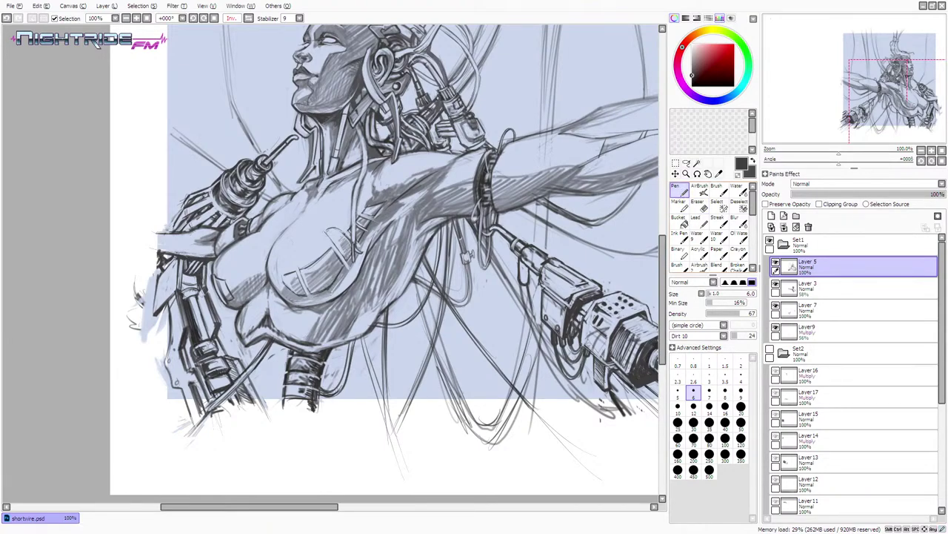
left_click(199, 238, "alt")
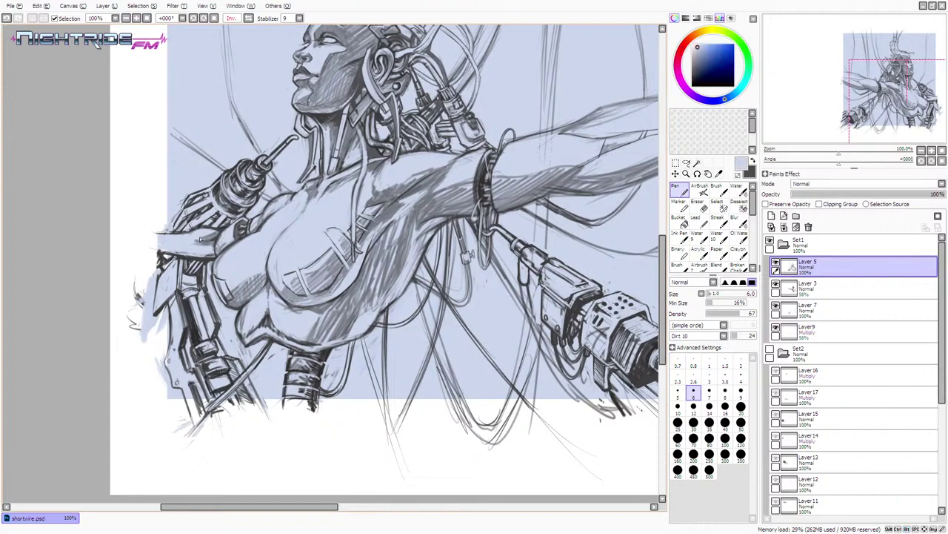
mouse_move(180, 297)
left_mouse_down()
mouse_move(187, 330)
mouse_move(183, 298)
left_mouse_up()
key("ctrl+z")
key("x")
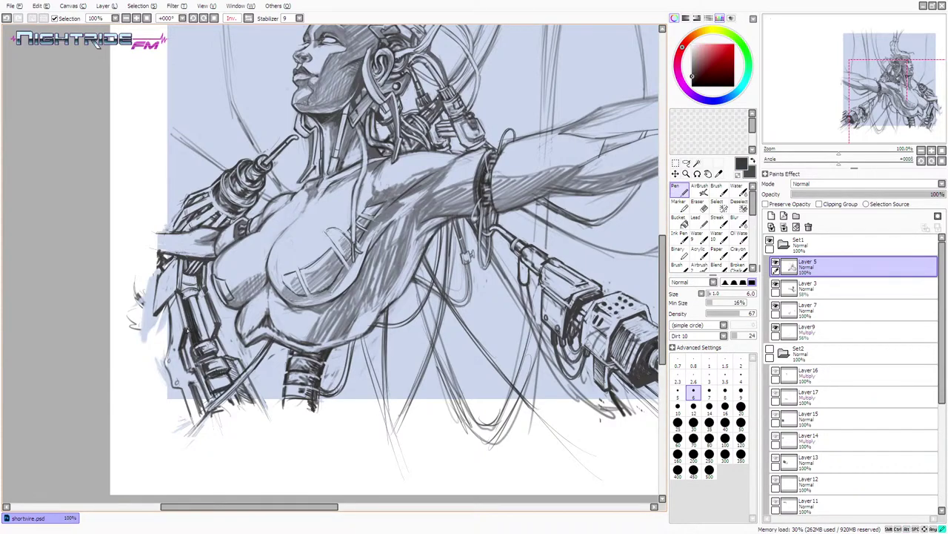
- Rework the inner edge of the far arm's recessed strut with alternating pale blue and dark grey strokes
key("x")
left_click_drag(209, 294, 217, 320)
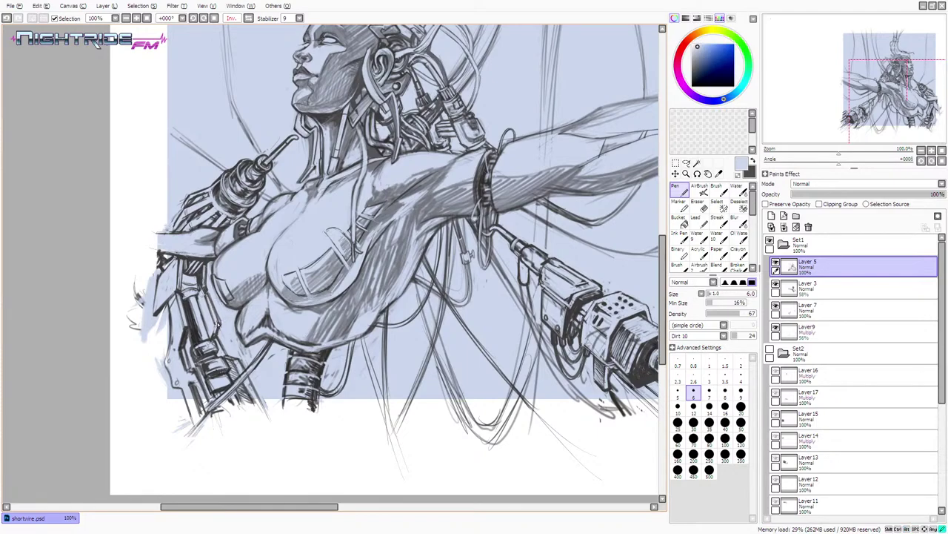
key("x")
left_click(218, 326, "alt")
left_click_drag(217, 325, 217, 338)
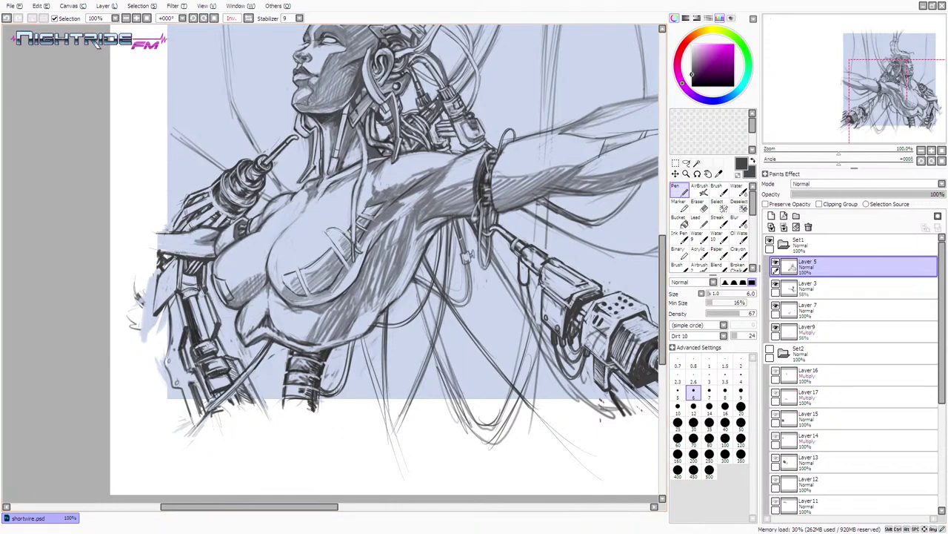
key("alt")
left_click(217, 315, "alt")
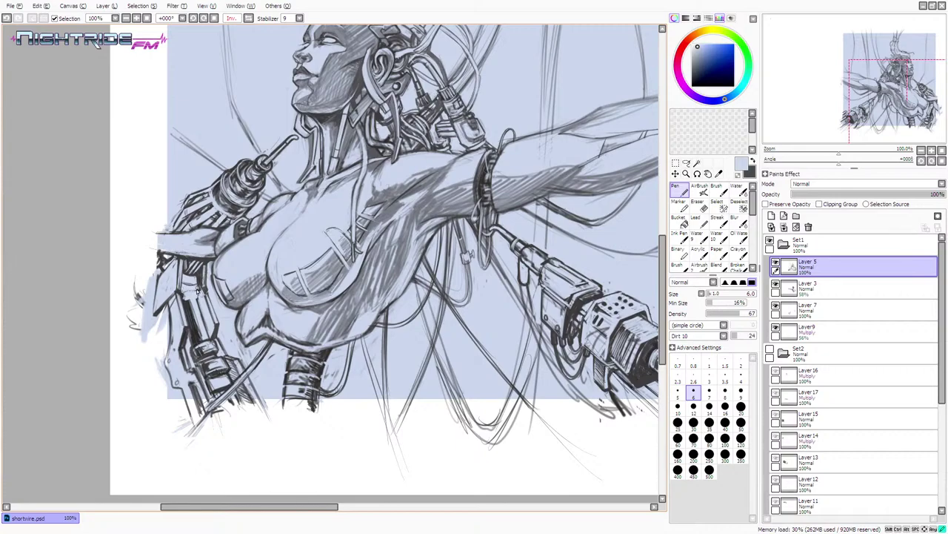
- Lighten the collar at the strut's upper end and deepen the shadow along the recess with dark grey
left_click_drag(189, 290, 195, 283)
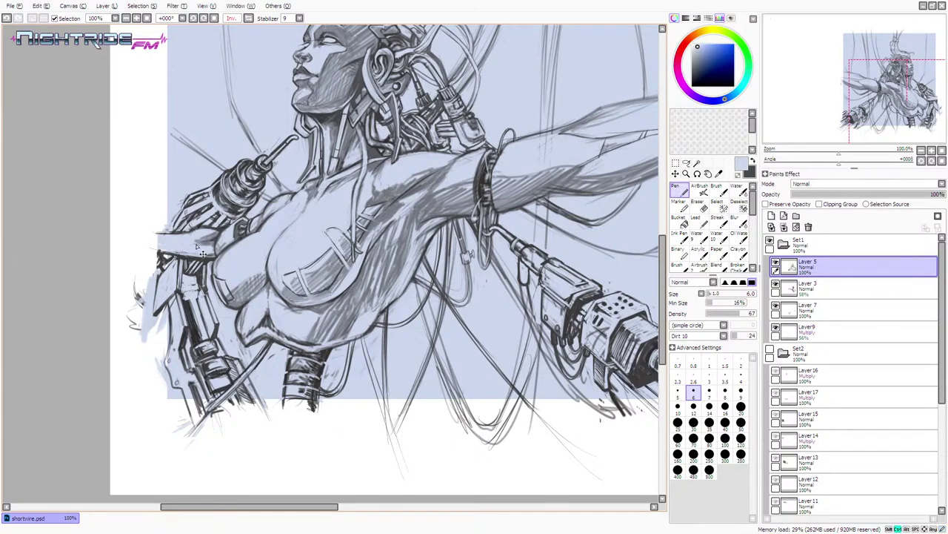
right_click(190, 292)
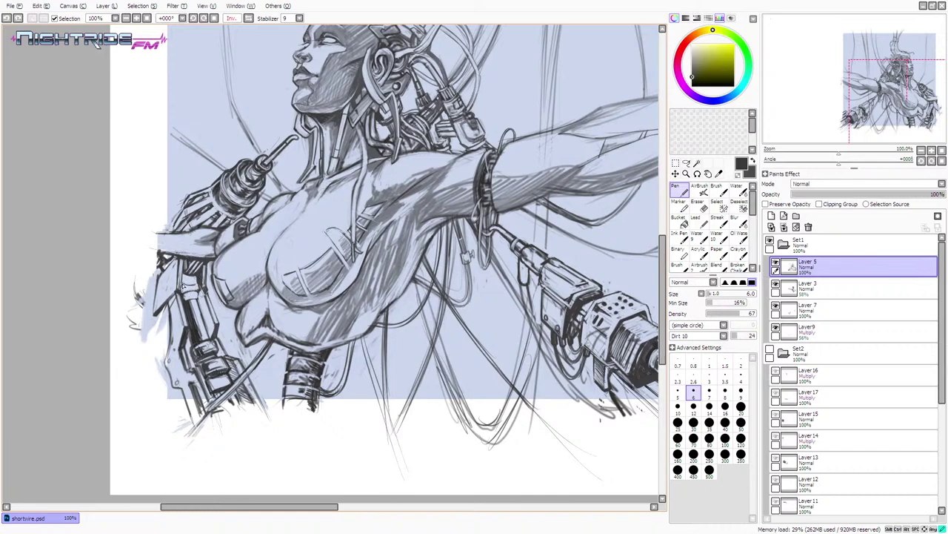
left_click_drag(203, 330, 212, 337)
left_click_drag(195, 301, 200, 310)
left_click_drag(193, 296, 208, 339)
- Touch up the neck line and the lower contour of the far breast with sampled grey tones
left_click_drag(664, 252, 664, 230)
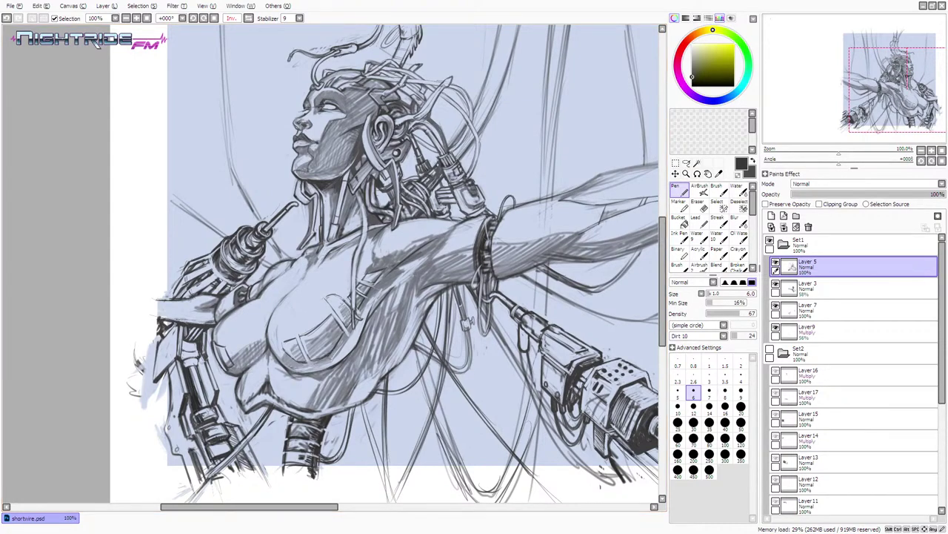
left_click(322, 179, "alt")
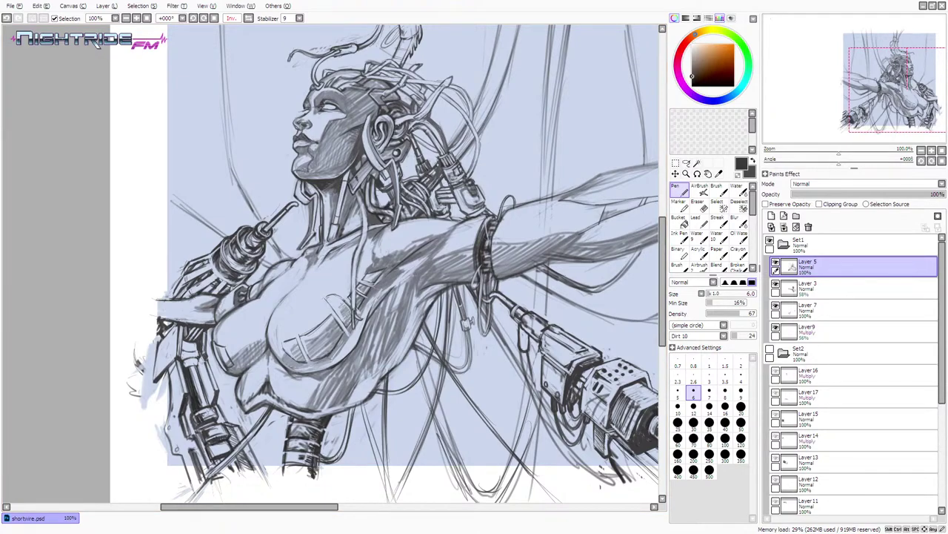
left_click(249, 380, "alt")
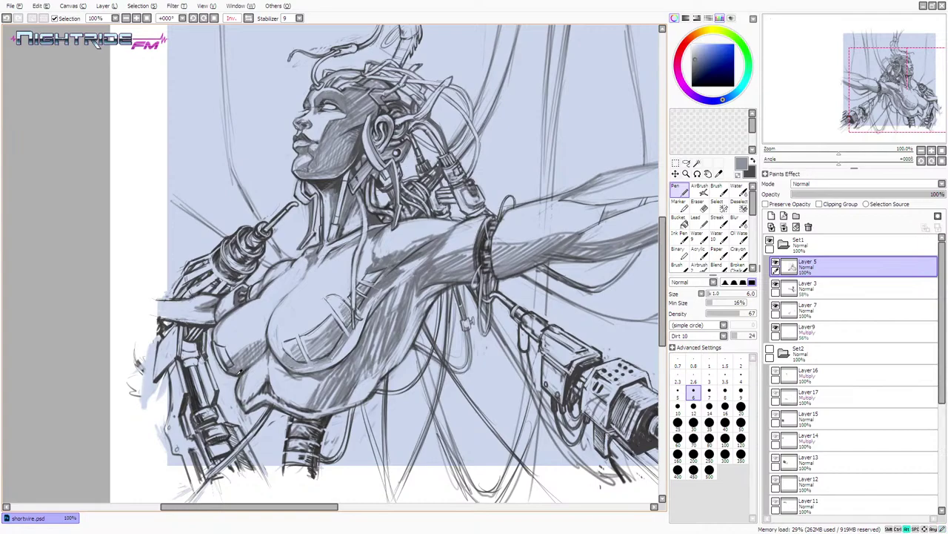
left_click(239, 375, "alt")
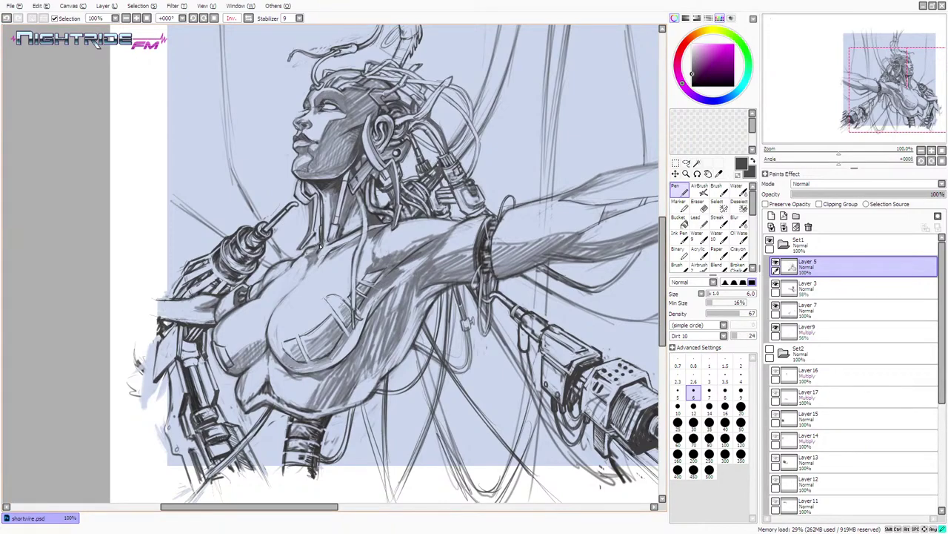
key("ctrl+z")
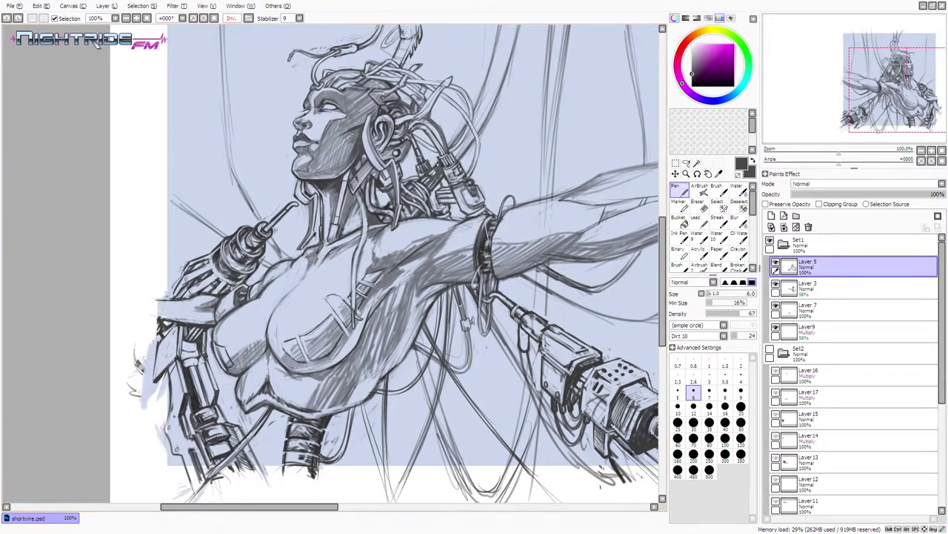
left_click_drag(296, 177, 298, 196)
key("ctrl+z")
key("ctrl+z")
mouse_move(299, 192)
left_mouse_down()
mouse_move(314, 168)
mouse_move(309, 204)
left_mouse_up()
left_click(307, 200, "alt")
key("ctrl+z")
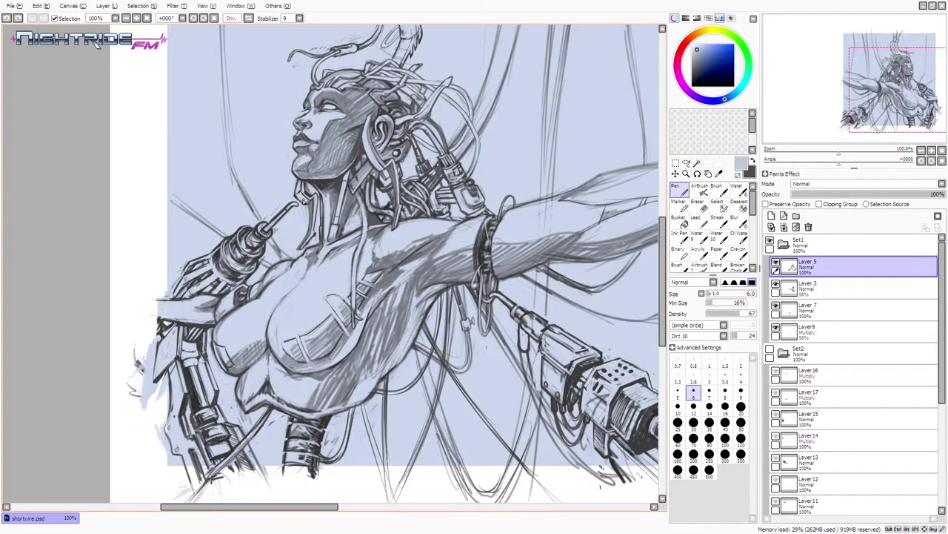
key("ctrl+y")
key("x")
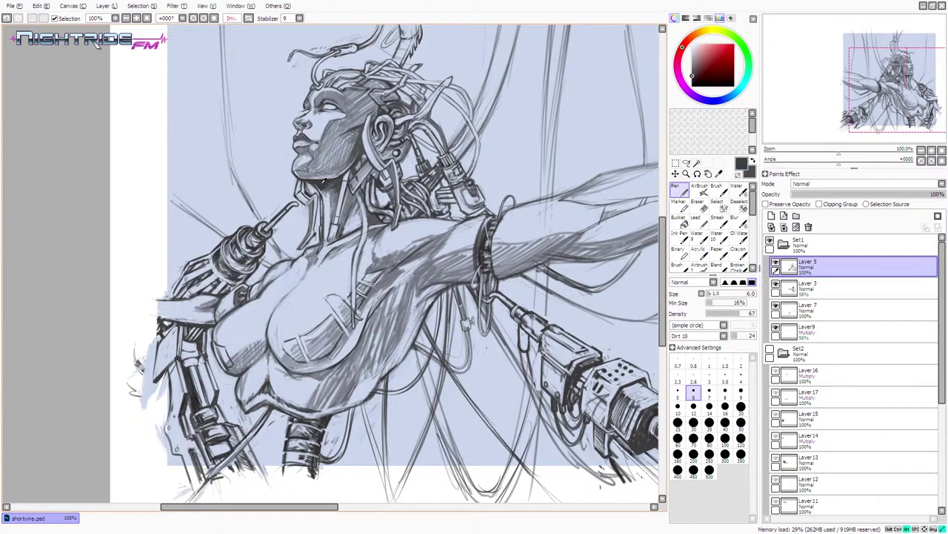
key("ctrl+z")
key("ctrl+z")
left_click_drag(313, 193, 318, 201)
key("ctrl+z")
key("ctrl+z")
left_click(298, 184, "alt")
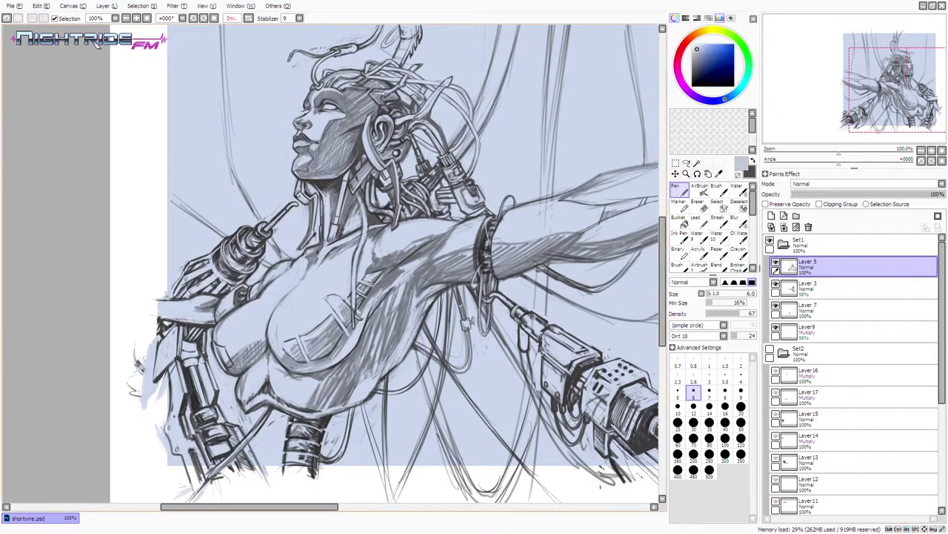
key("ctrl+z")
- Trim the short cable hanging just beneath the chin with pale blue and sample dark grey from it
left_click_drag(301, 182, 296, 197)
left_click_drag(364, 130, 361, 138)
key("ctrl+z")
left_click(296, 189, "alt")
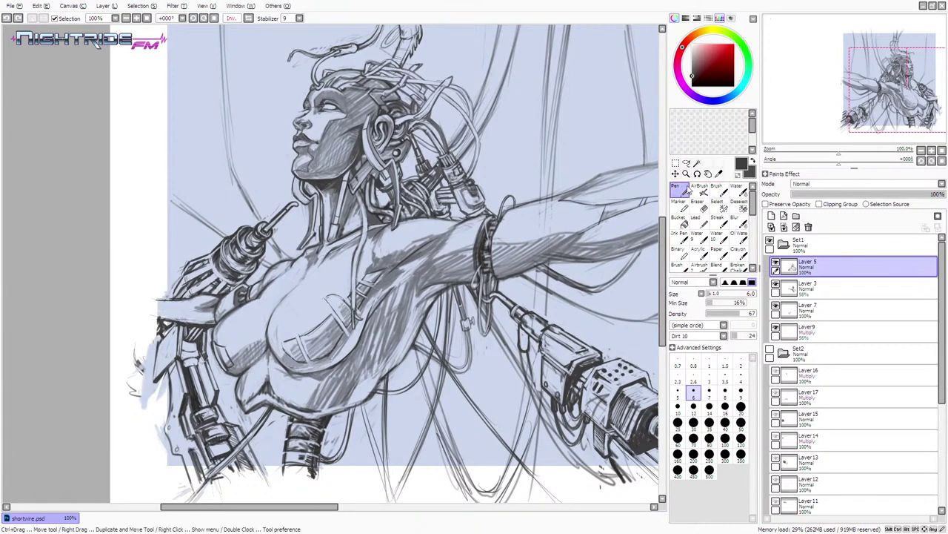
left_click_drag(242, 235, 210, 255)
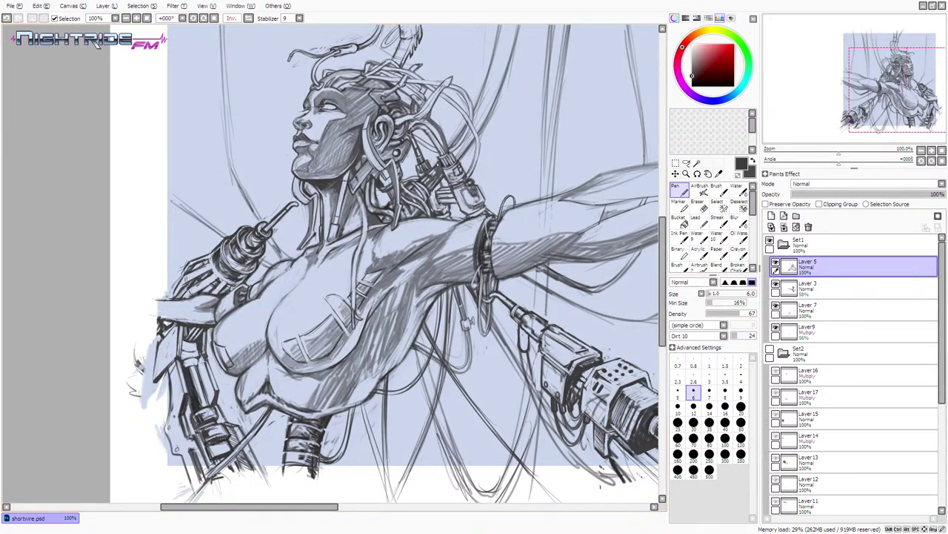
left_click_drag(226, 242, 224, 260)
key("ctrl+z")
key("ctrl+z")
mouse_move(224, 244)
left_mouse_down()
mouse_move(234, 274)
mouse_move(254, 224)
mouse_move(244, 278)
left_mouse_up()
mouse_move(233, 239)
left_mouse_down()
mouse_move(255, 264)
mouse_move(245, 264)
left_mouse_up()
key("ctrl+z")
key("ctrl+z")
key("ctrl+z")
left_click(238, 257, "alt")
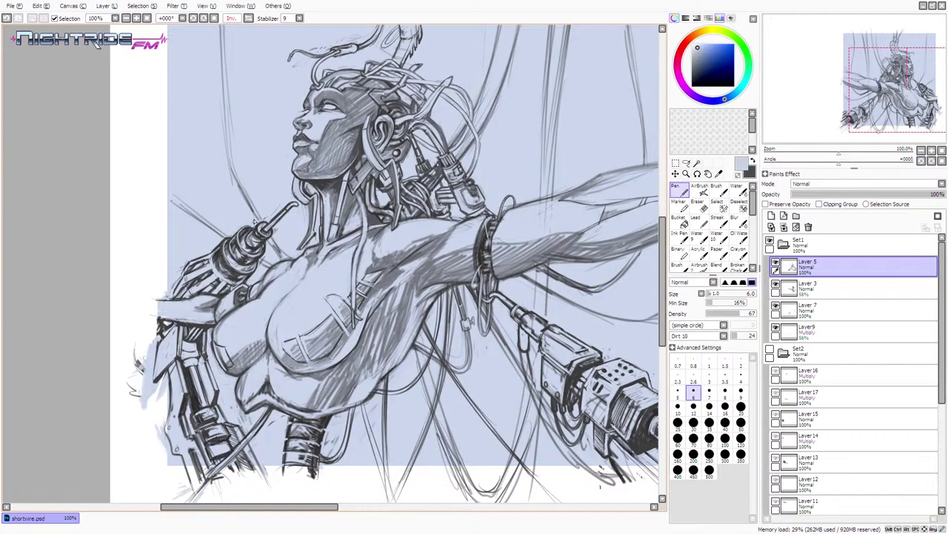
key("ctrl+z")
- Clean up the outer edge of the far shoulder's cylindrical connector with sampled pale blue
left_click_drag(241, 232, 246, 229)
mouse_move(252, 233)
left_mouse_down()
mouse_move(259, 227)
mouse_move(259, 256)
left_mouse_up()
key("ctrl+z")
key("ctrl+y")
key("ctrl+z")
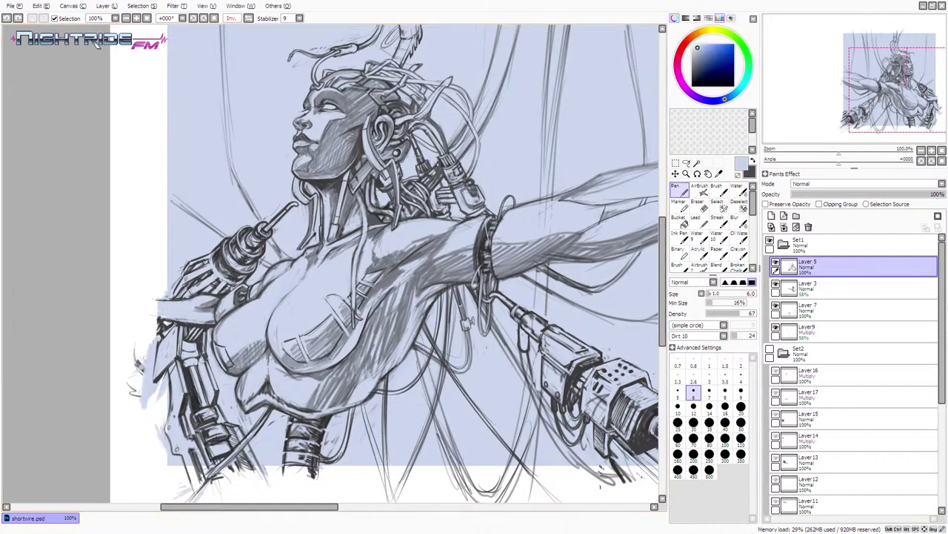
- Mirror the canvas view horizontally
key("h")
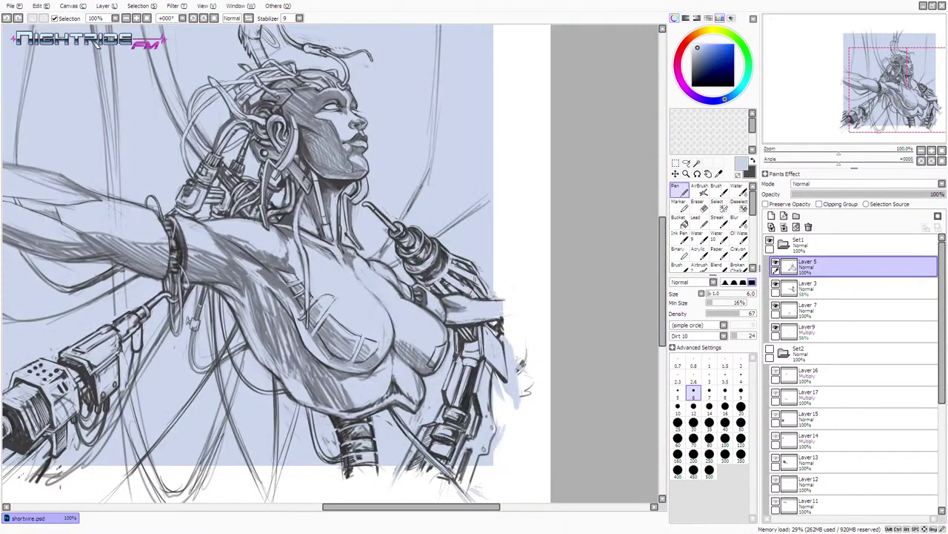
key("h")
key("h")
- Redraw the edges of the ringed cylinder at the far arm's lower end with dark grey and sampled pale blue
key("x")
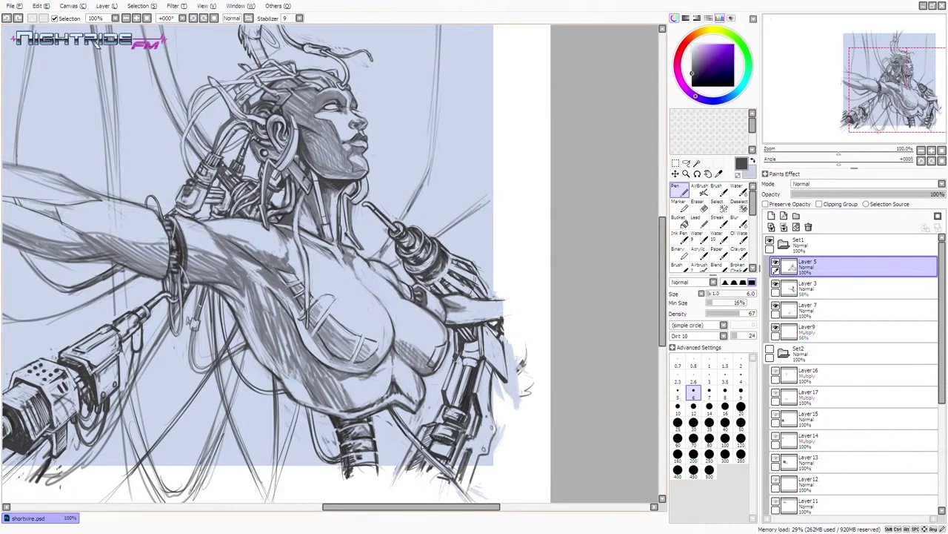
mouse_move(422, 441)
left_mouse_down()
mouse_move(408, 468)
mouse_move(417, 450)
mouse_move(463, 461)
mouse_move(452, 473)
left_mouse_up()
left_click_drag(463, 439, 451, 468)
left_click(478, 435, "alt")
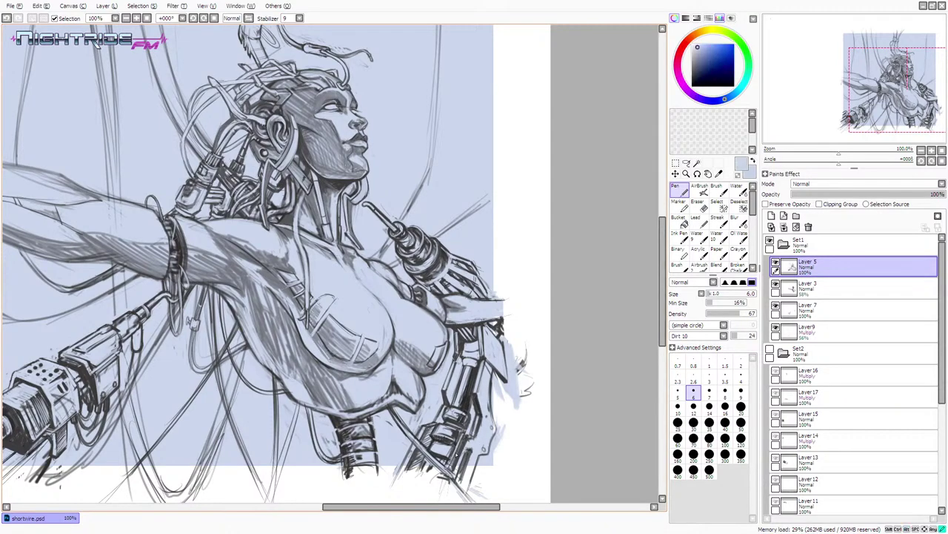
key("ctrl+z")
key("ctrl+y")
left_click_drag(463, 439, 467, 429)
left_click(478, 433, "alt")
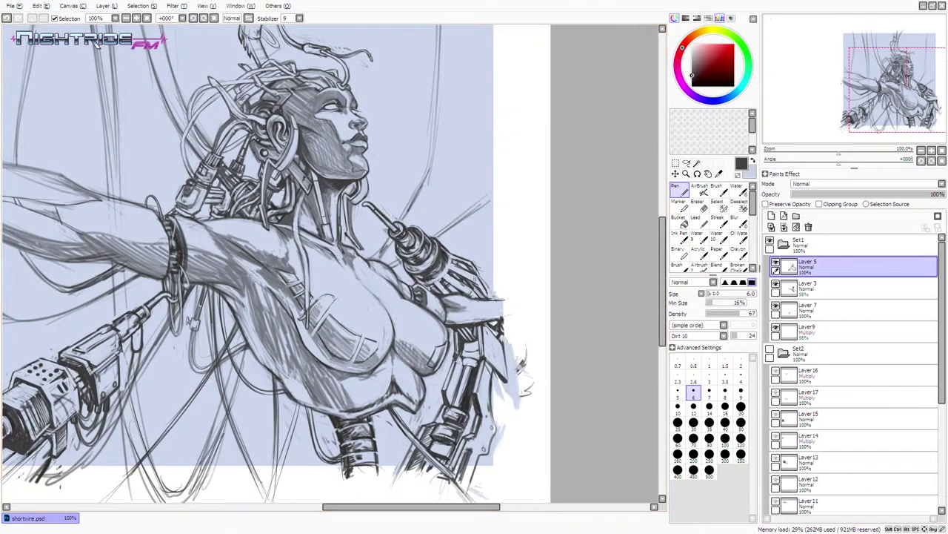
- Sharpen the transition between the far arm's strut and ringed cylinder with sampled pale blue and near-black tones
left_click(449, 431, "alt")
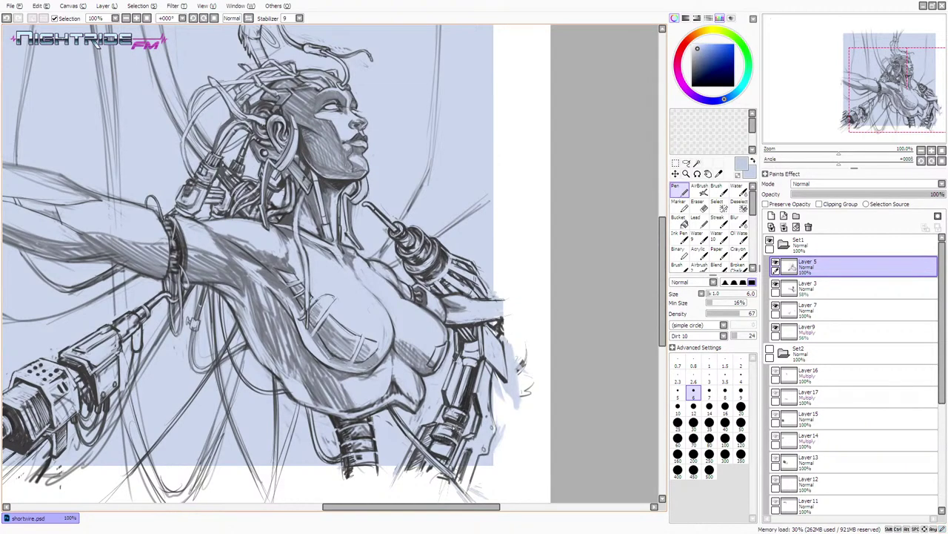
left_click(470, 407, "alt")
left_click(449, 407, "alt")
left_click(469, 404, "alt")
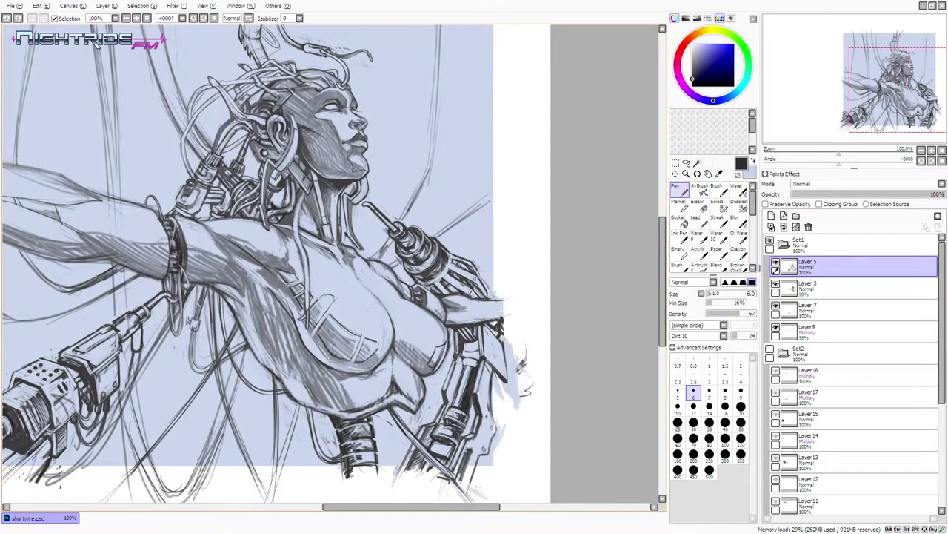
mouse_move(452, 411)
left_mouse_down()
mouse_move(445, 419)
mouse_move(467, 431)
mouse_move(466, 420)
left_mouse_up()
key("ctrl+z")
- Refine the upper end of the far arm's lower piston with sampled dark grey and pale blue
left_click_drag(472, 371, 467, 375)
left_click(469, 374, "alt")
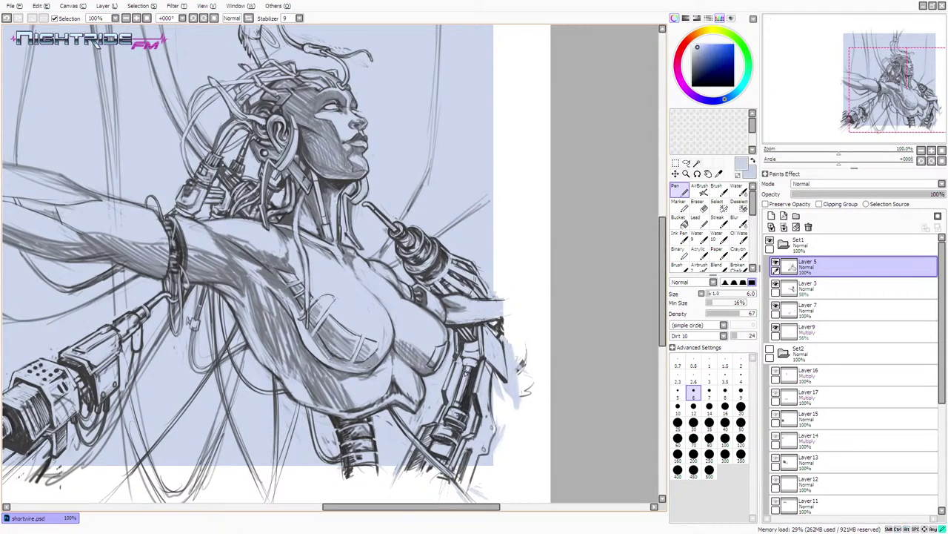
left_click(471, 375, "alt")
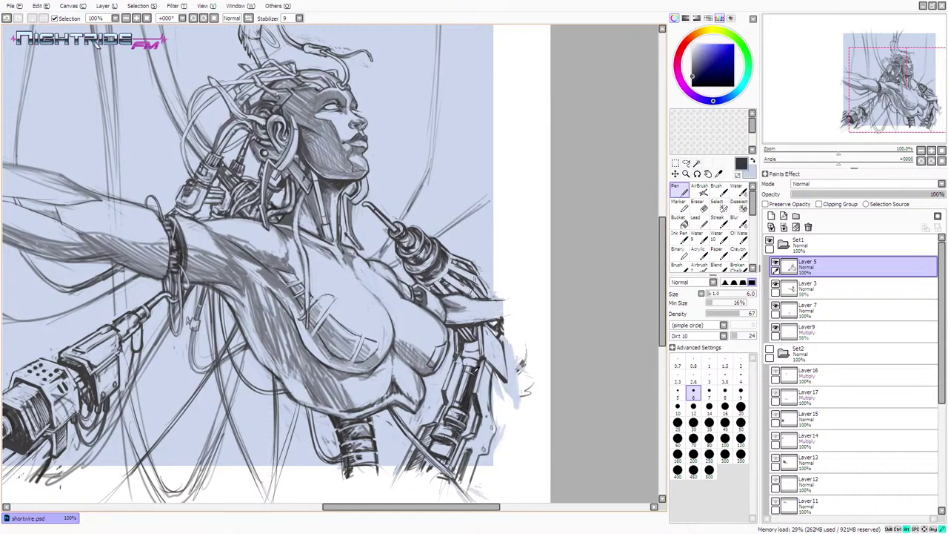
left_click(469, 408, "alt")
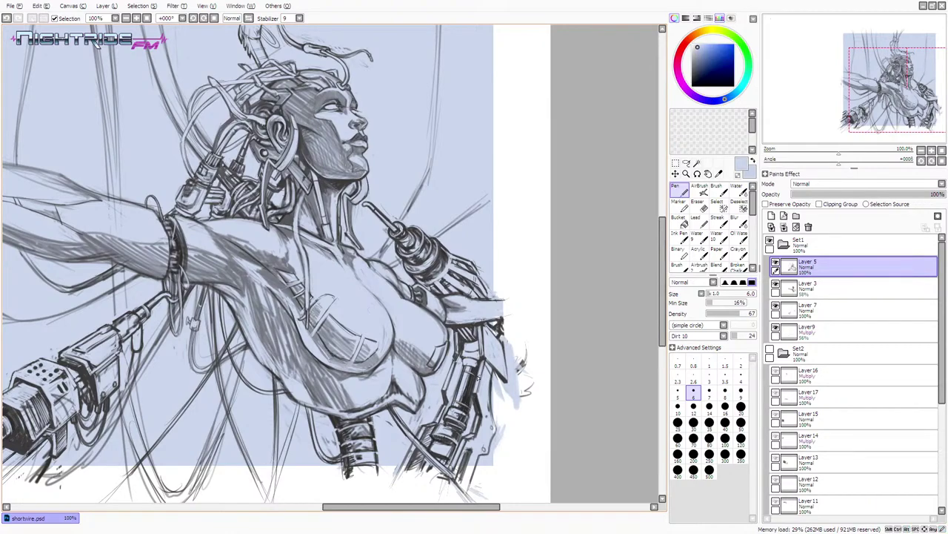
left_click_drag(455, 402, 466, 409)
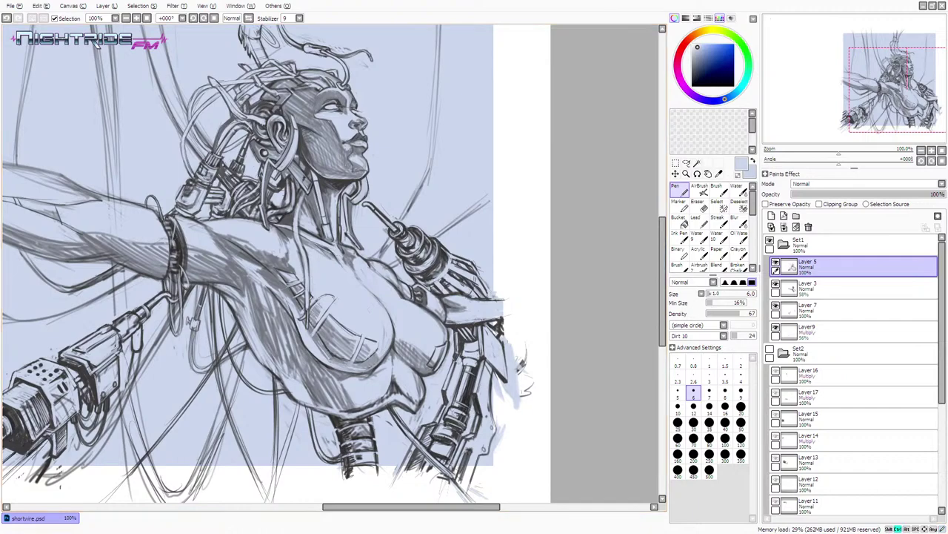
key("ctrl+z")
key("ctrl+z")
key("ctrl+z")
left_click_drag(454, 402, 469, 408)
key("ctrl+z")
- Clean the far arm's outer plating with pale blue and shade the jaw edge below the ear with sampled mid grey
mouse_move(492, 368)
left_mouse_down()
mouse_move(501, 359)
mouse_move(479, 364)
left_mouse_up()
left_click(301, 160, "alt")
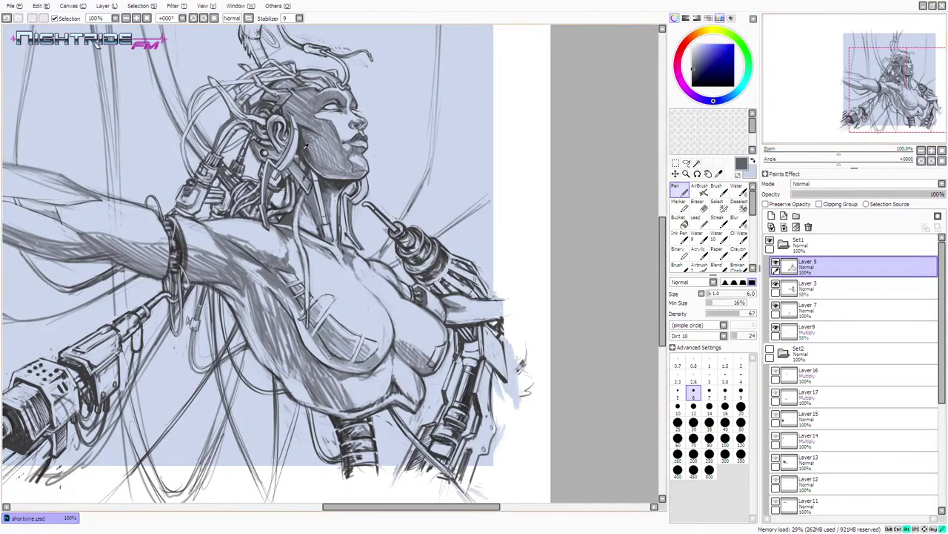
left_click_drag(297, 153, 300, 159)
- Sharpen the collar at the top of the far arm's piston with sampled near-black and pale blue
left_click(467, 343, "alt")
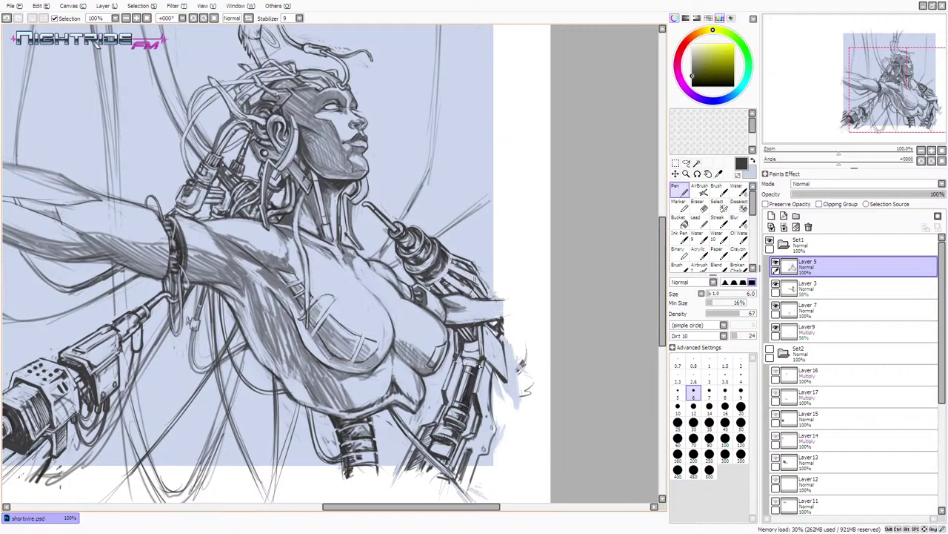
left_click(476, 366, "alt")
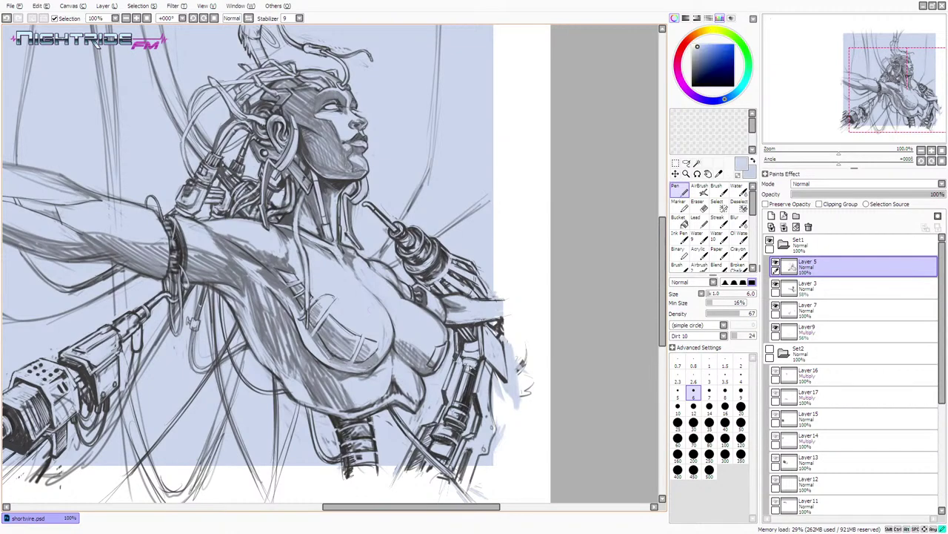
mouse_move(472, 369)
left_mouse_down()
mouse_move(466, 377)
mouse_move(469, 368)
left_mouse_up()
left_click(471, 369, "alt")
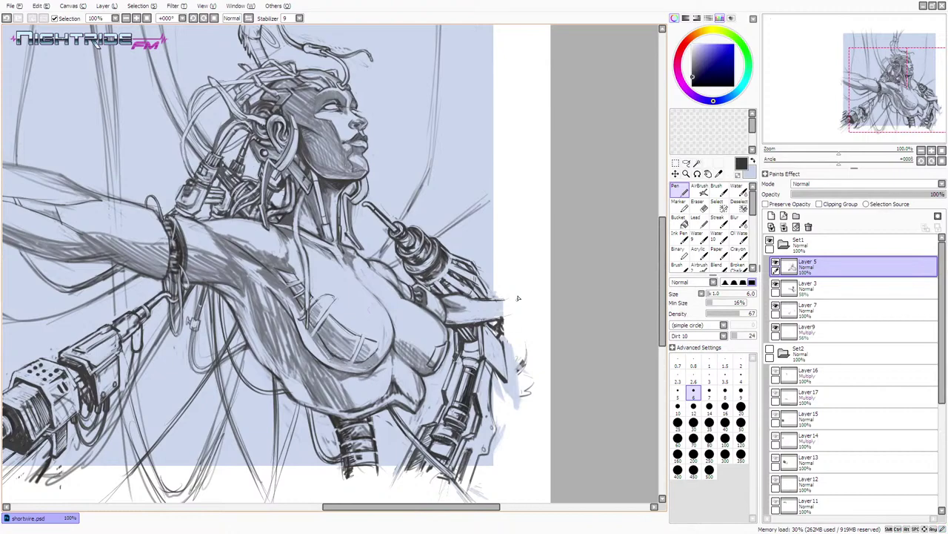
left_click(469, 368, "alt")
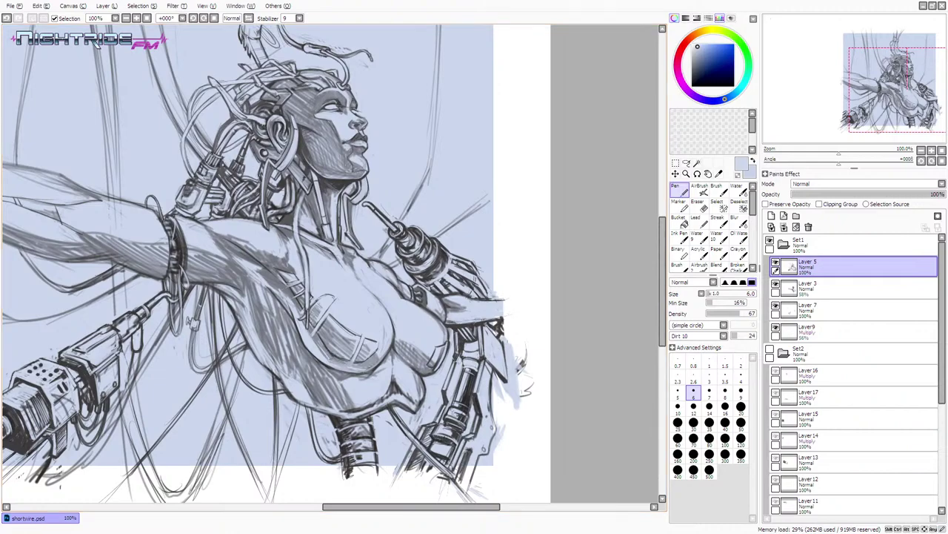
- Darken the outer strut beside the far arm's piston with sampled dark grey tones
left_click(482, 361, "alt")
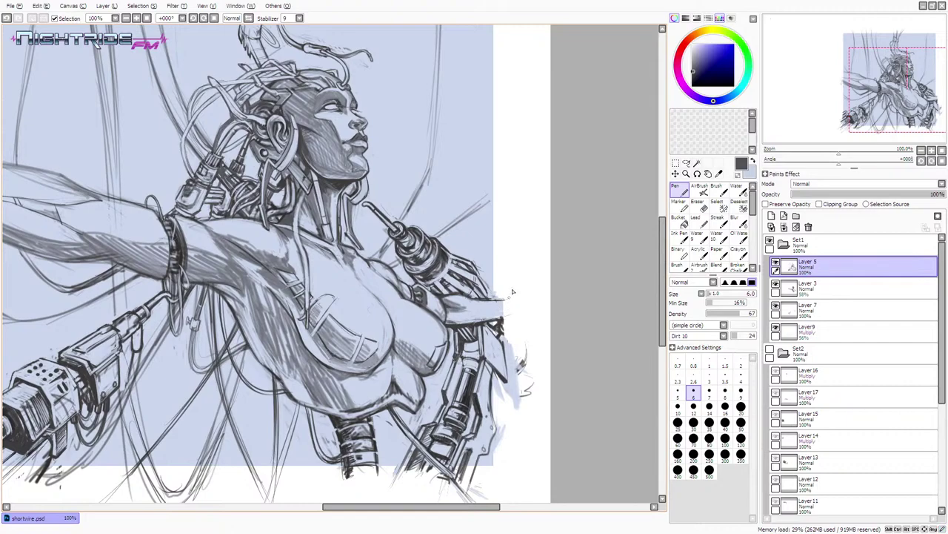
left_click(488, 359, "alt")
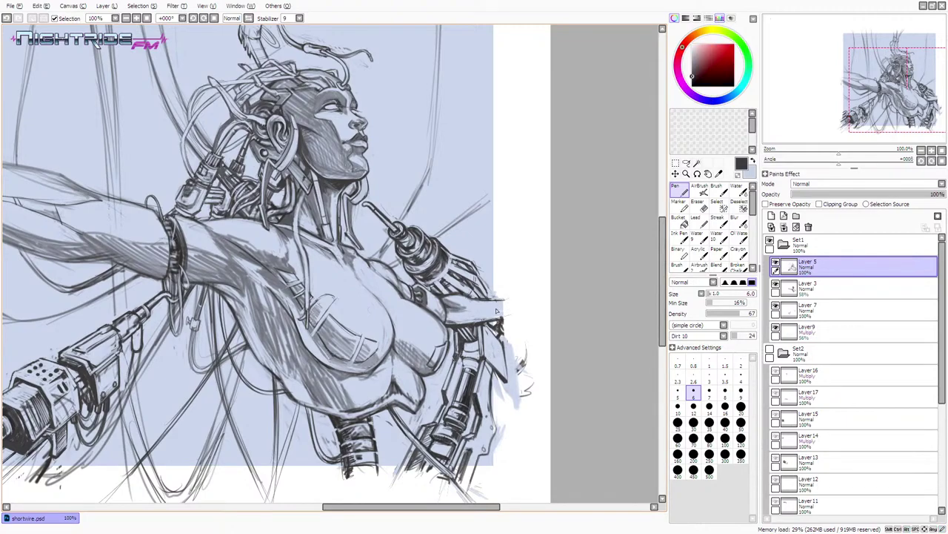
mouse_move(498, 373)
left_mouse_down()
mouse_move(486, 357)
mouse_move(501, 385)
mouse_move(495, 372)
left_mouse_up()
- Redefine the inner edge of the far arm's upper strut with sampled pale blue and dark grey
left_click(455, 344, "alt")
left_click_drag(458, 332, 457, 357)
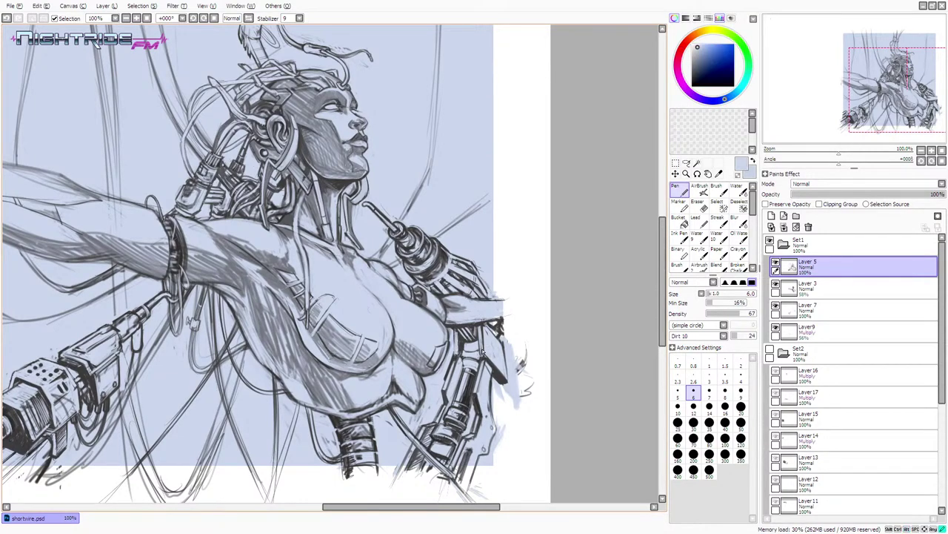
left_click(456, 355, "alt")
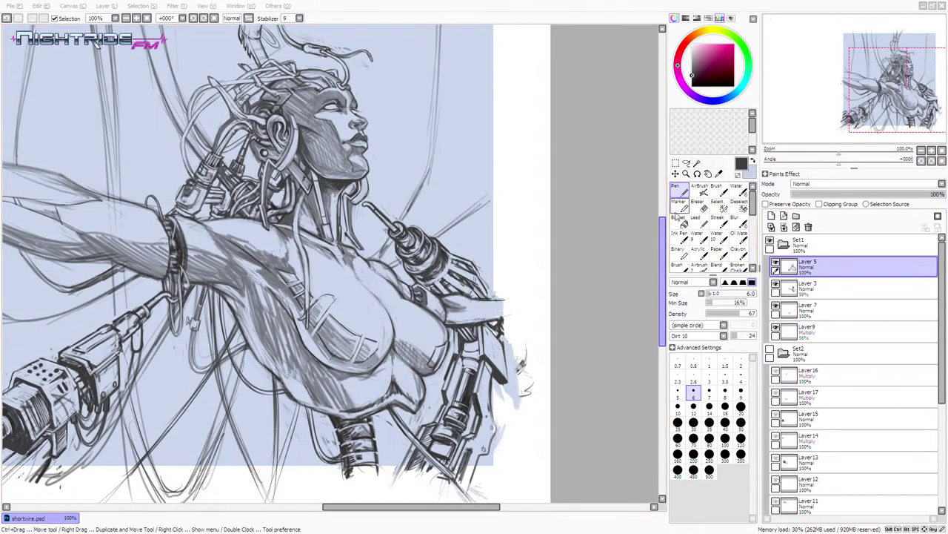
left_click(401, 13)
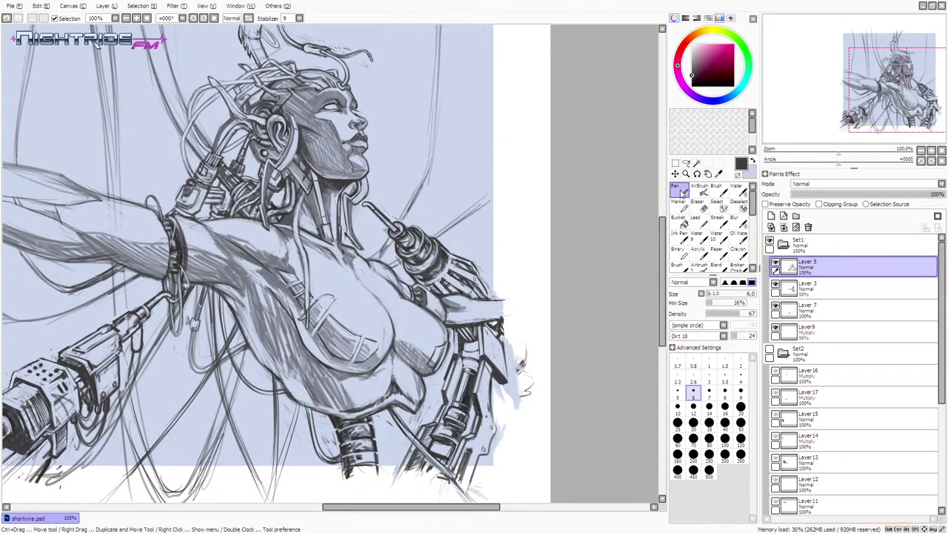
- Refine the ribbed casing below the far shoulder's cylindrical connector with sampled pale blue and dark grey
left_click(443, 291, "alt")
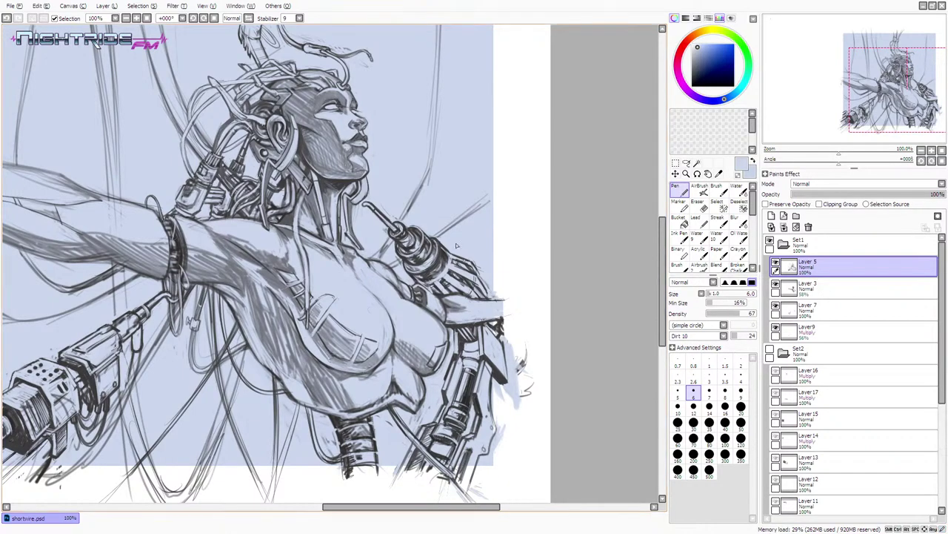
left_click(454, 287, "alt")
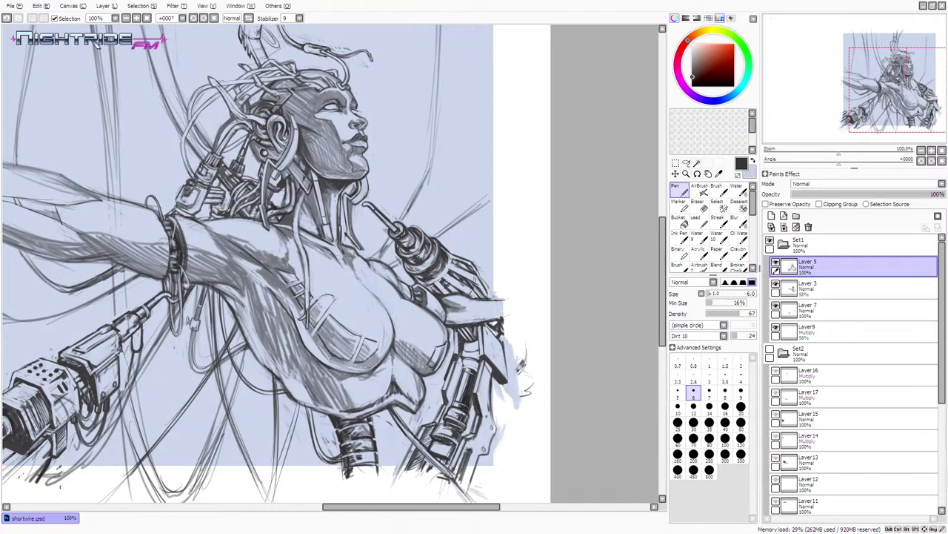
left_click(438, 287, "alt")
left_click_drag(438, 286, 438, 290)
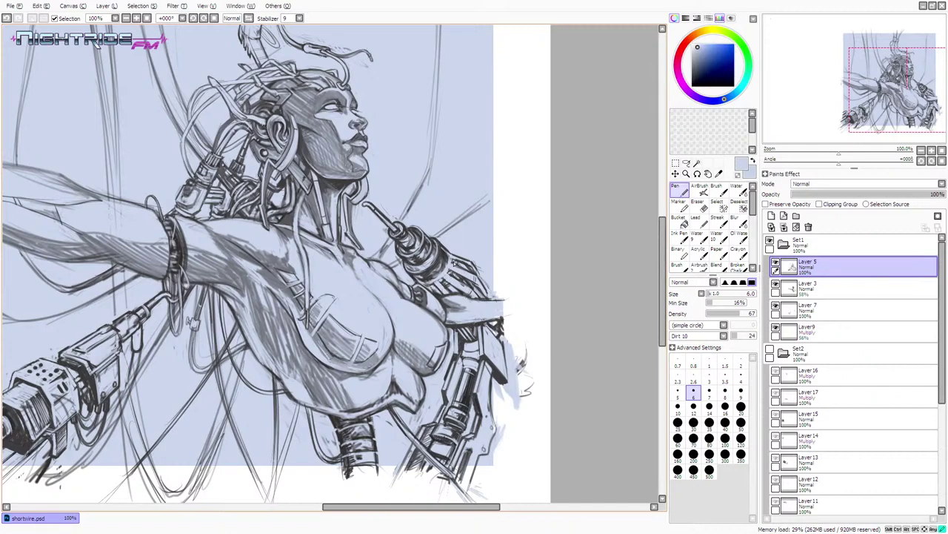
left_click(455, 264, "alt")
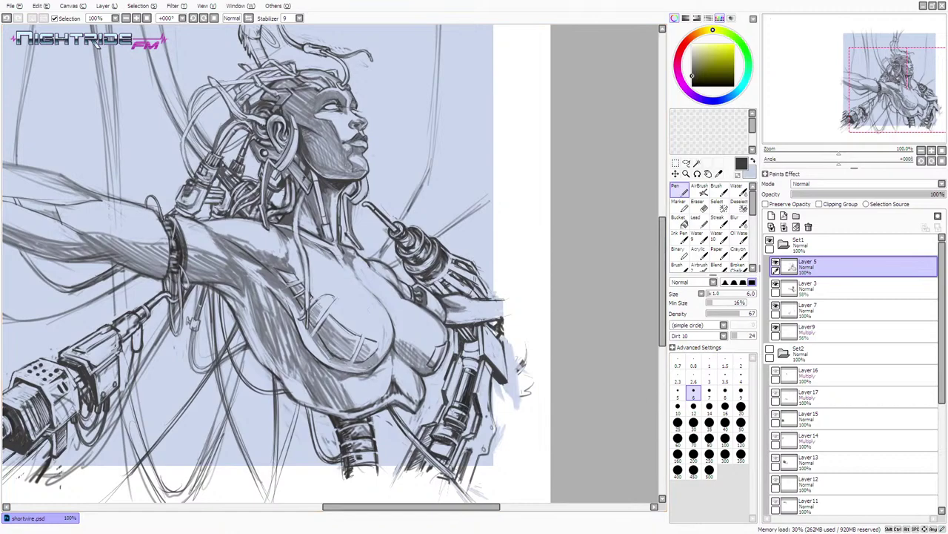
- Clean up the contour of the chin with sampled pale blue and pick up the face's dark grey shading tone
left_click(419, 153, "alt")
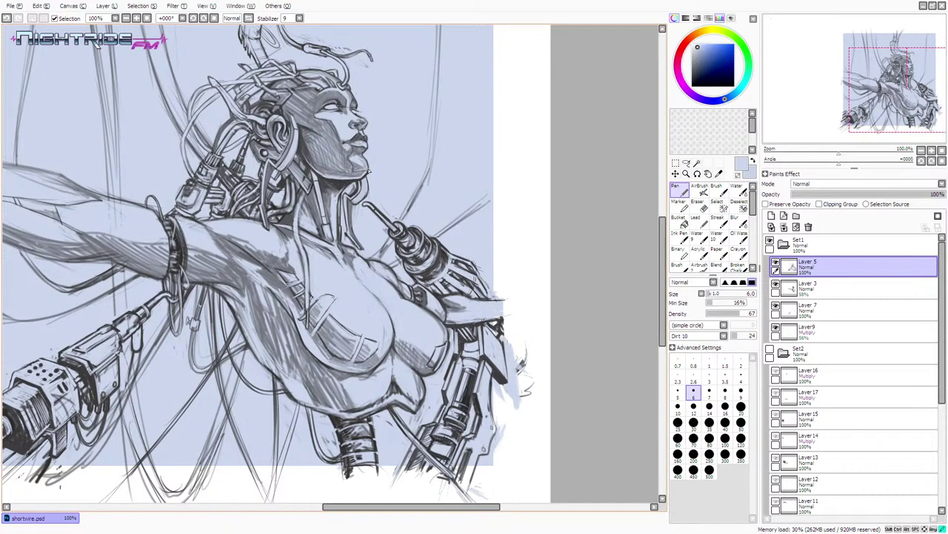
key("ctrl+z")
left_click_drag(369, 171, 367, 170)
left_click_drag(362, 171, 370, 168)
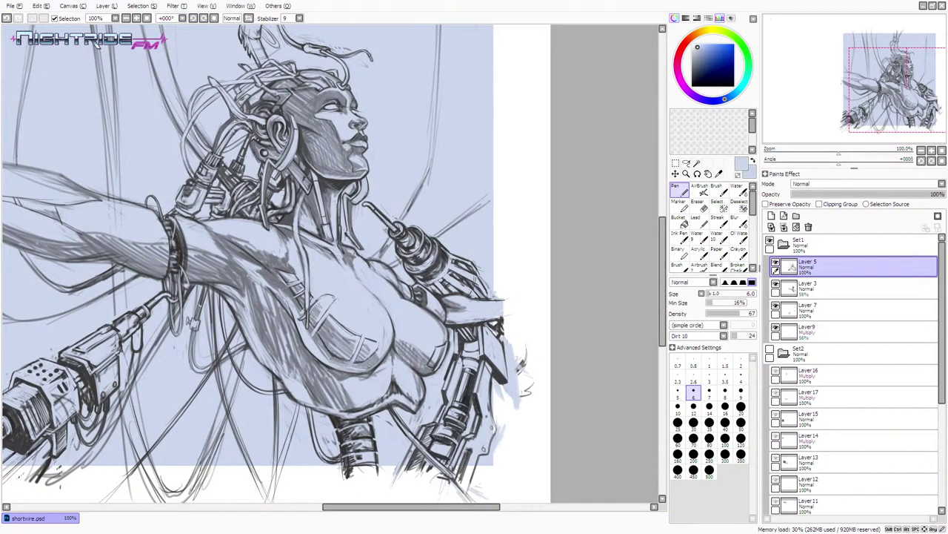
left_click(319, 149, "alt")
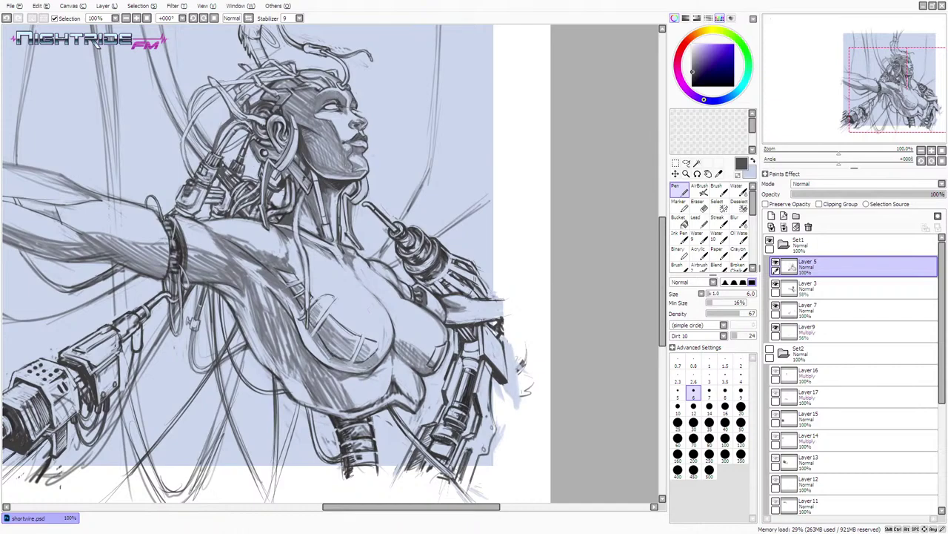
- Try to erase part of the cables behind the ear
left_click_drag(373, 507, 359, 507)
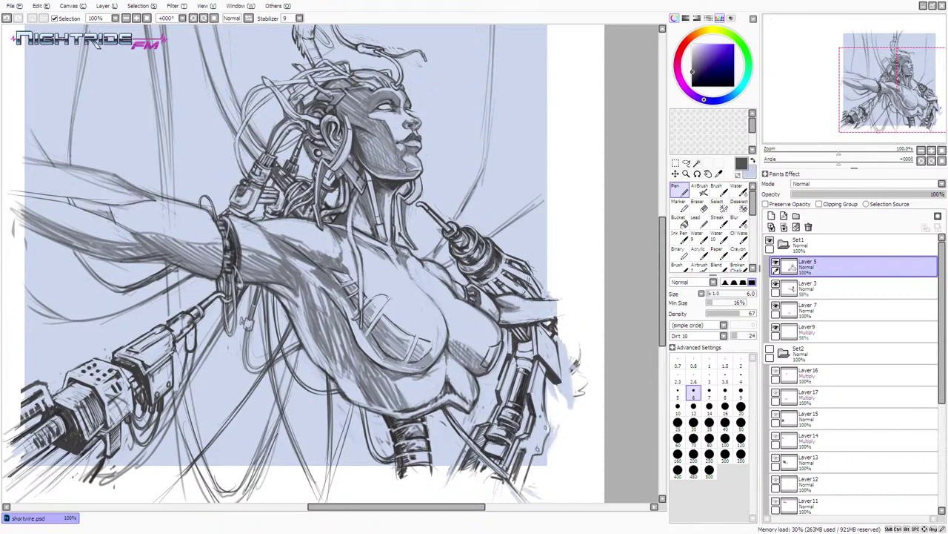
key("e")
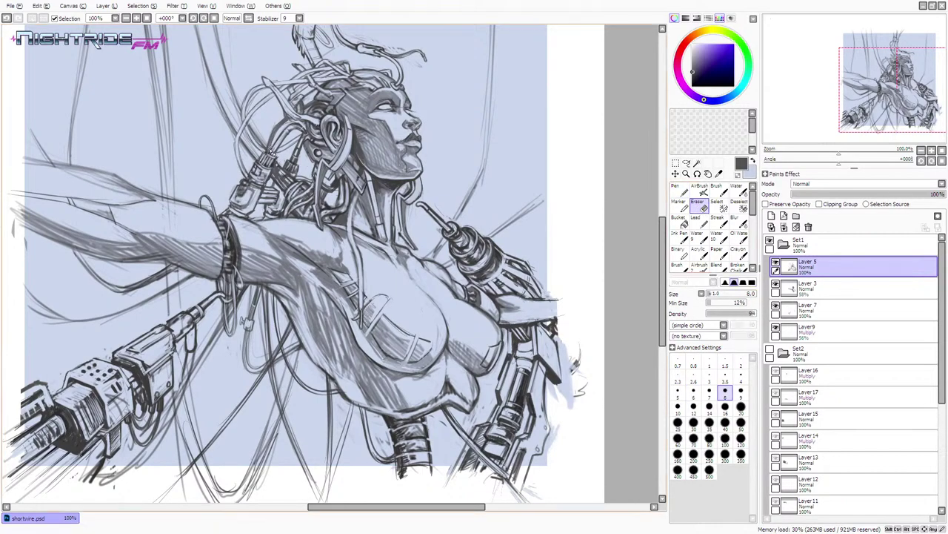
left_click_drag(266, 152, 273, 149)
key("ctrl+z")
left_click(313, 117, "alt")
key("ctrl+z")
- Try to redraw the cable strand behind the ear with the Pen in sampled dark grey
left_click(314, 106, "alt")
left_click(682, 189)
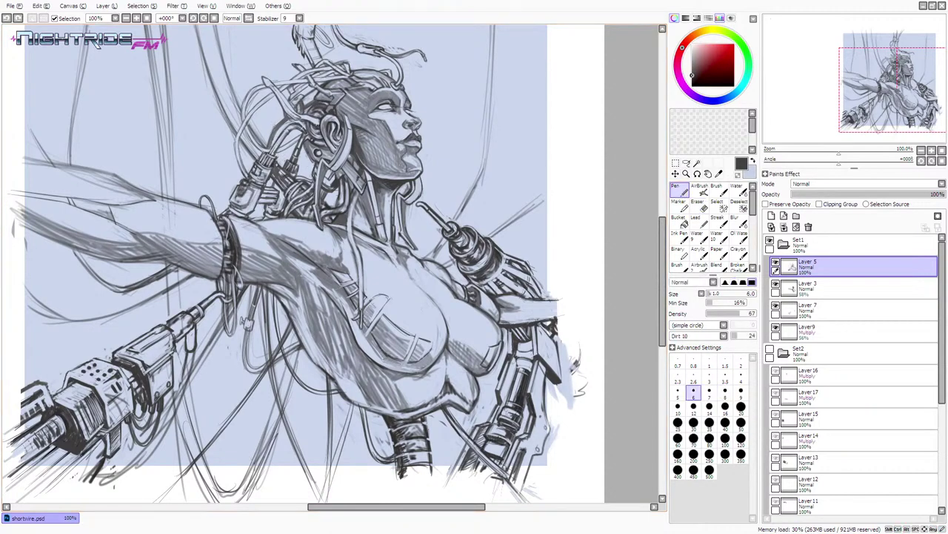
left_click(271, 148, "alt")
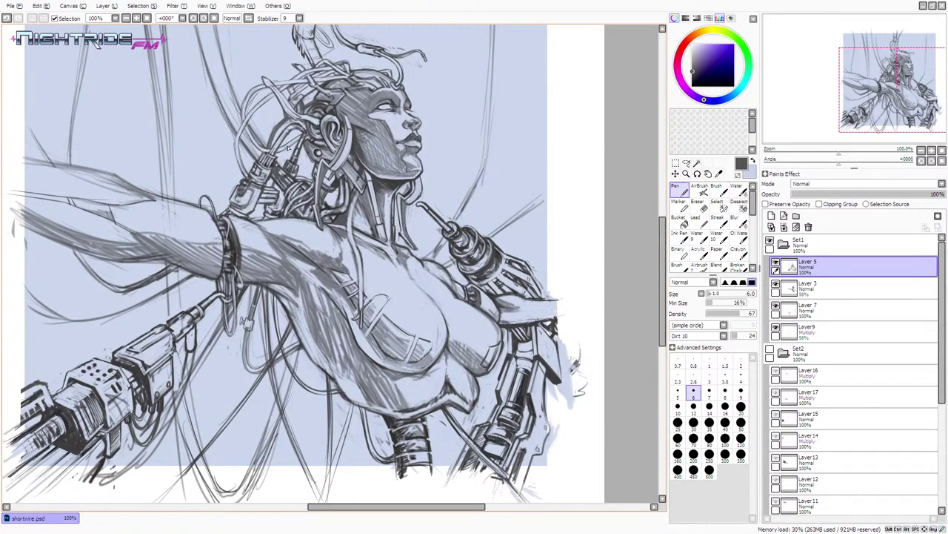
left_click_drag(262, 151, 280, 140)
key("ctrl+z")
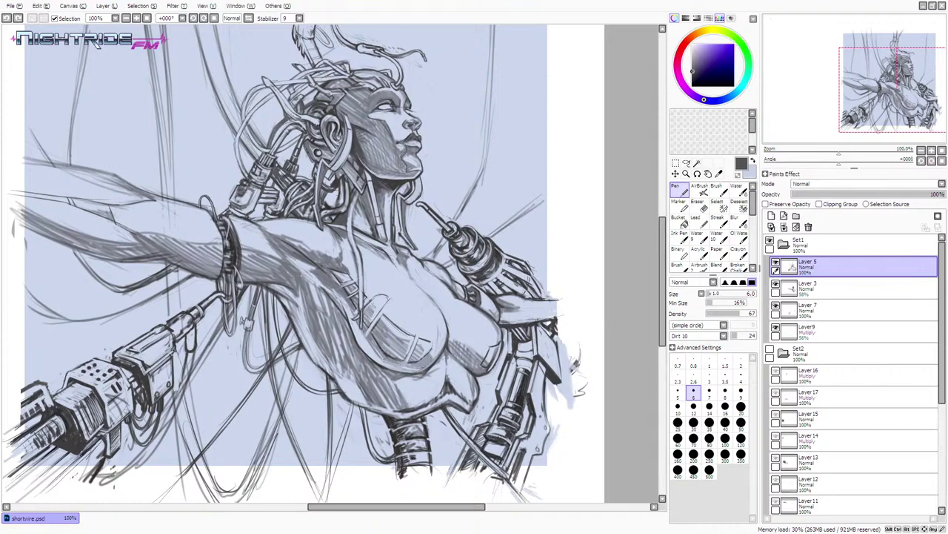
- Rework the shading around the ribbed strap beside the near armpit with sampled mid grey
left_click(345, 292, "alt")
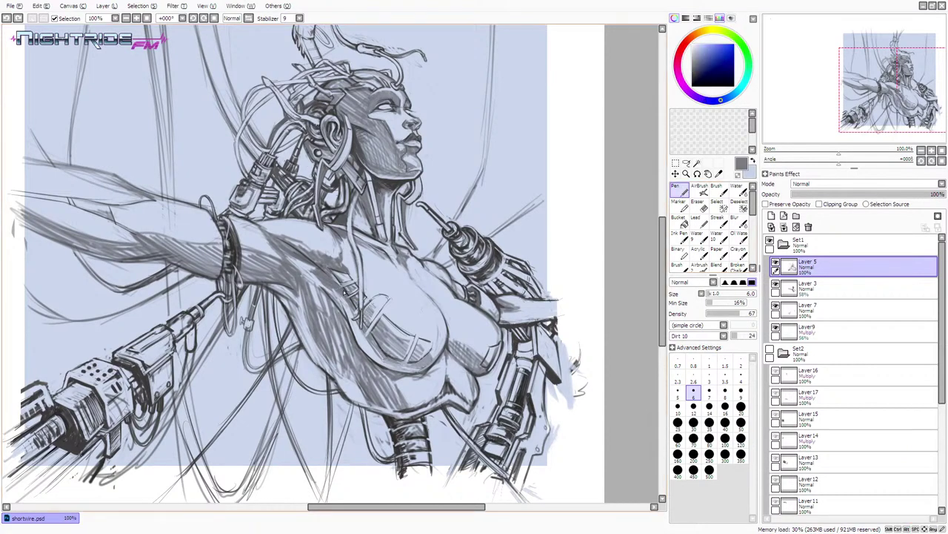
left_click_drag(345, 292, 344, 292)
mouse_move(340, 283)
left_mouse_down()
mouse_move(358, 309)
mouse_move(331, 282)
mouse_move(355, 317)
mouse_move(368, 313)
mouse_move(350, 296)
left_mouse_up()
key("ctrl+z")
key("ctrl+z")
key("ctrl+z")
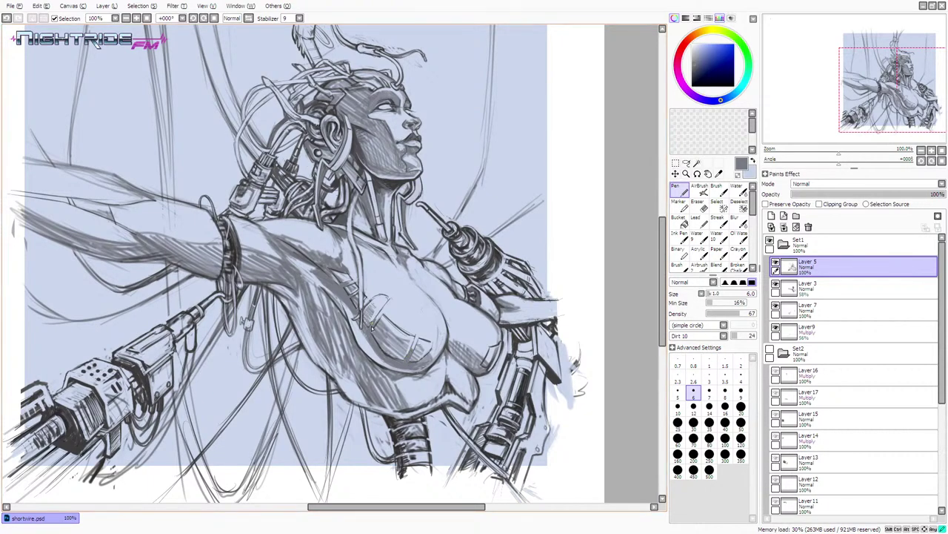
key("ctrl+z")
left_click_drag(338, 283, 328, 271)
- Refine the panel edge on the far side of the chest with sampled pale blue and dark grey
left_click(490, 355, "alt")
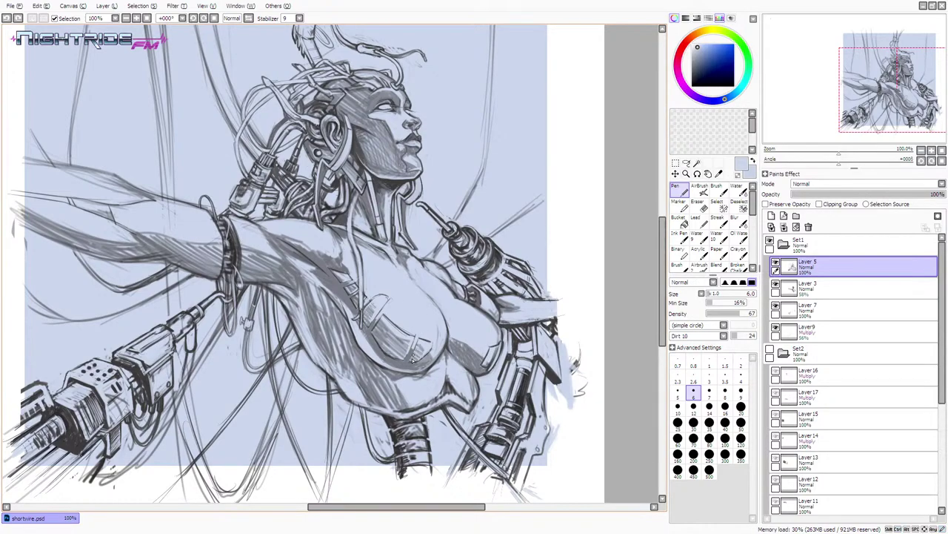
key("ctrl+z")
left_click(490, 370, "alt")
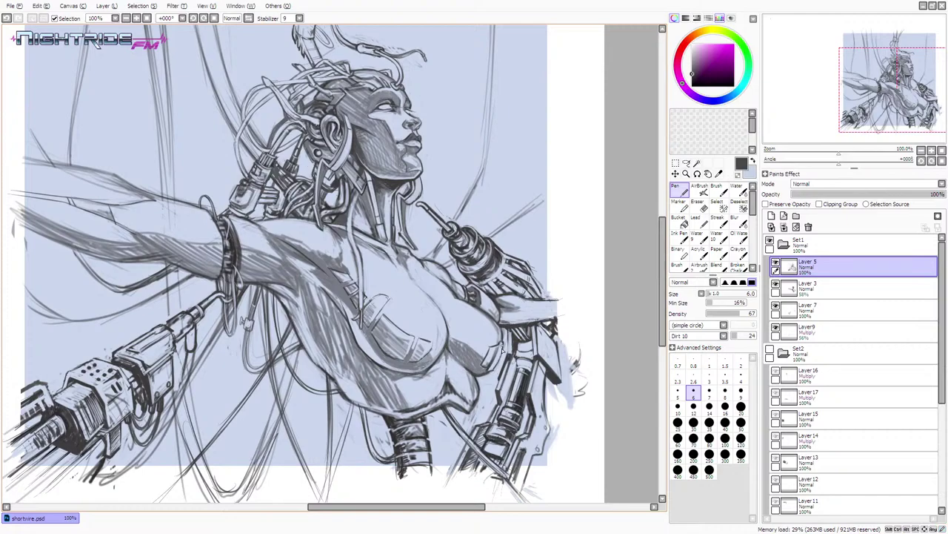
left_click(498, 358, "alt")
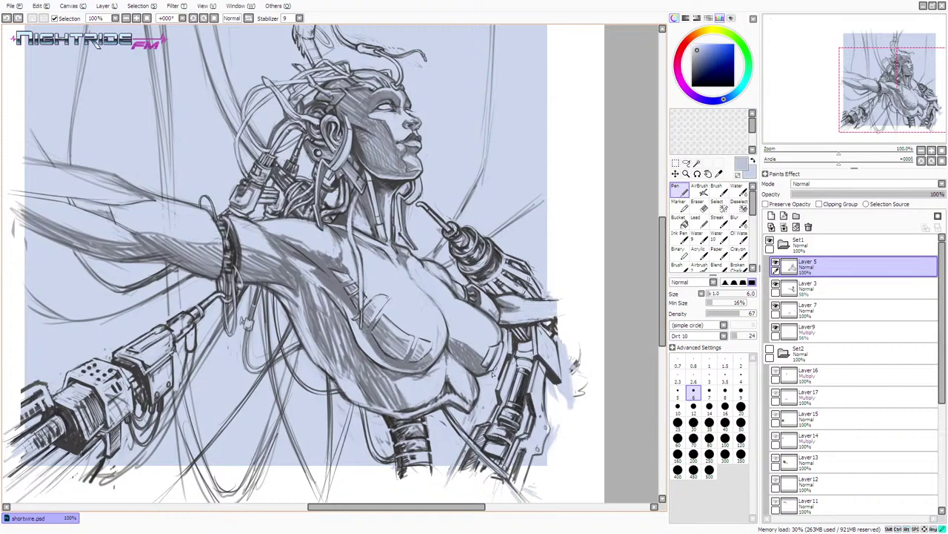
left_click(490, 372, "alt")
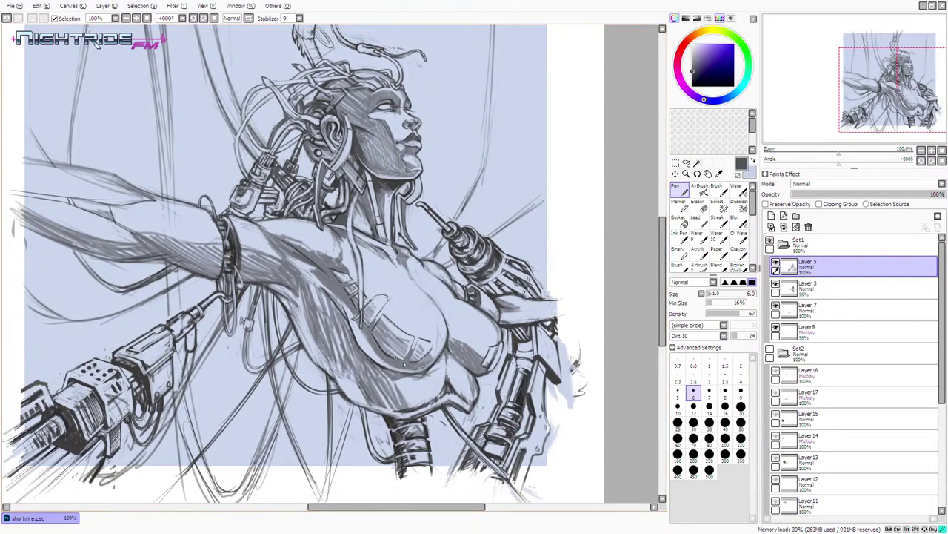
- Redraw the upper corner of the near chest panel in dark grey and clean its edge with sampled pale blue
key("ctrl+z")
left_click_drag(381, 296, 392, 303)
left_click_drag(382, 296, 390, 298)
left_click(392, 303, "alt")
left_click_drag(391, 303, 400, 288)
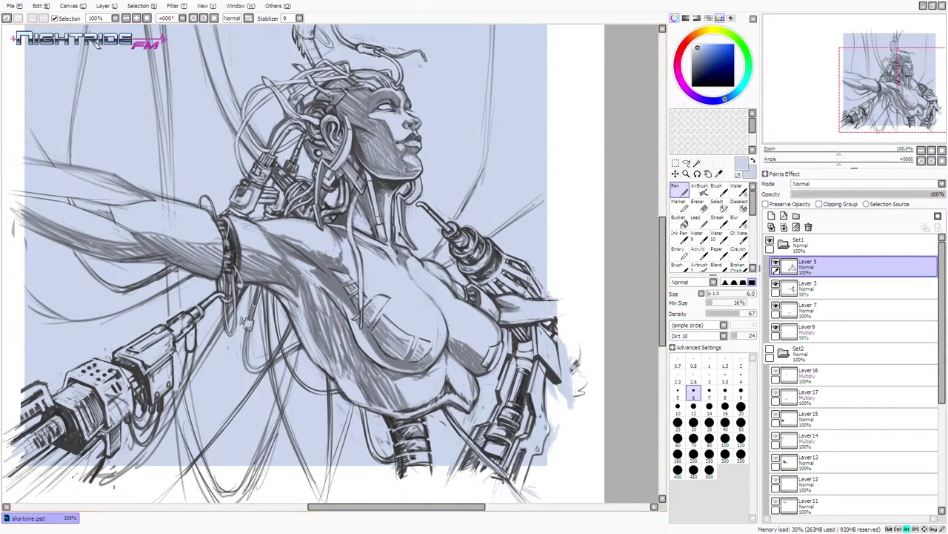
key("x")
key("x")
key("x")
key("x")
key("x")
key("x")
key("x")
mouse_move(437, 138)
left_mouse_down()
mouse_move(452, 192)
mouse_move(460, 167)
mouse_move(444, 165)
mouse_move(452, 196)
mouse_move(443, 159)
left_mouse_up()
key("x")
mouse_move(447, 177)
left_mouse_down()
mouse_move(451, 189)
mouse_move(423, 175)
left_mouse_up()
key("x")
key("ctrl+z")
key("ctrl+y")
- Redraw the crossbars of the near chest panel with sampled dark grey
left_click(337, 220, "alt")
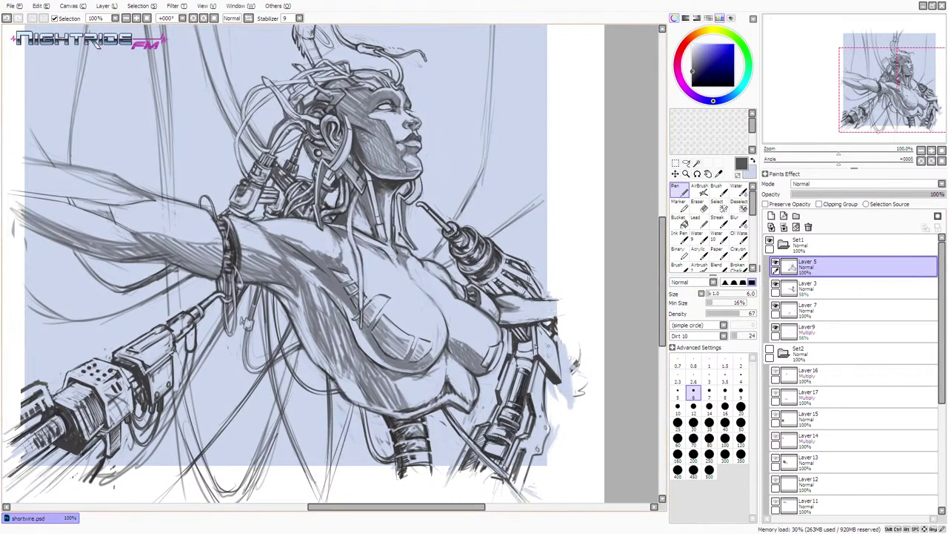
mouse_move(406, 343)
left_mouse_down()
mouse_move(420, 332)
mouse_move(414, 339)
left_mouse_up()
key("ctrl+z")
left_click_drag(382, 310, 360, 309)
left_click(358, 311, "alt")
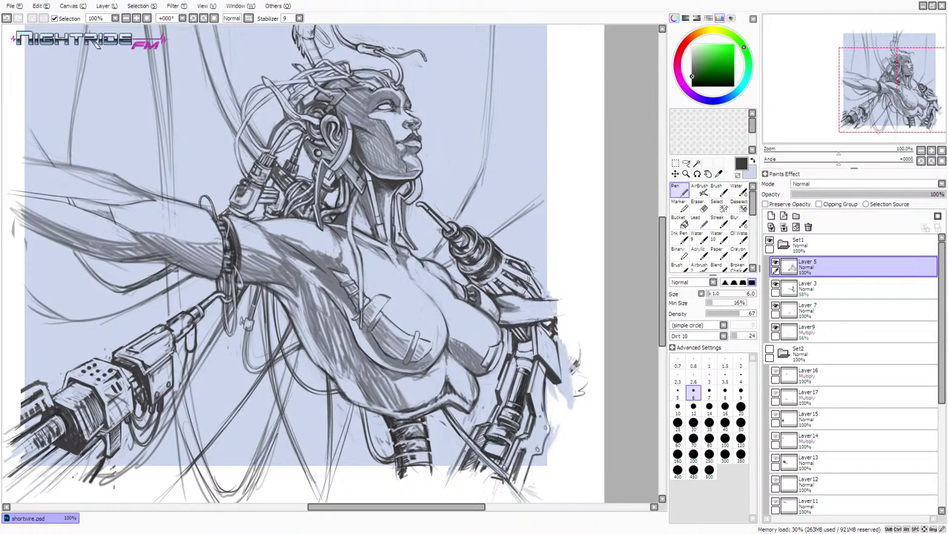
- Refine the outline of the near chest panel and its adjoining strap in dark grey, undoing stray strokes
left_click(381, 317, "alt")
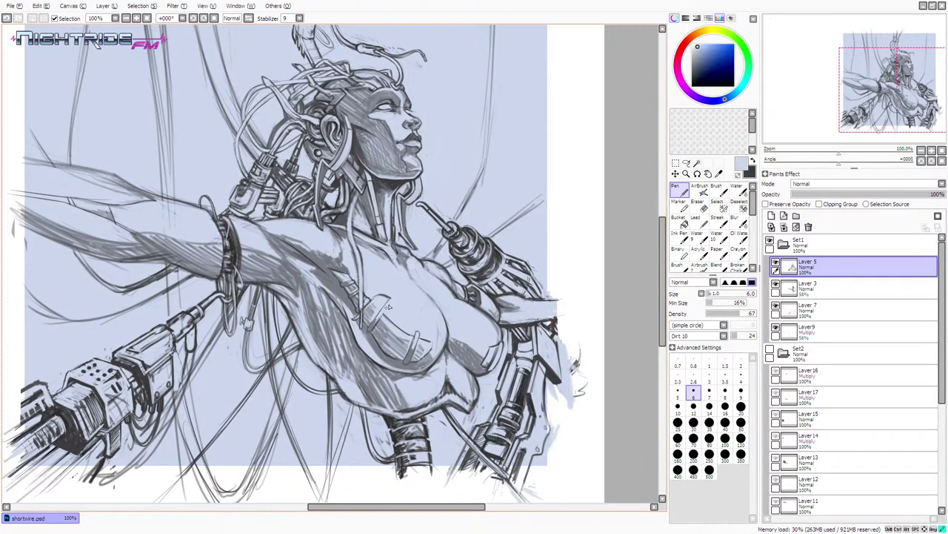
key("x")
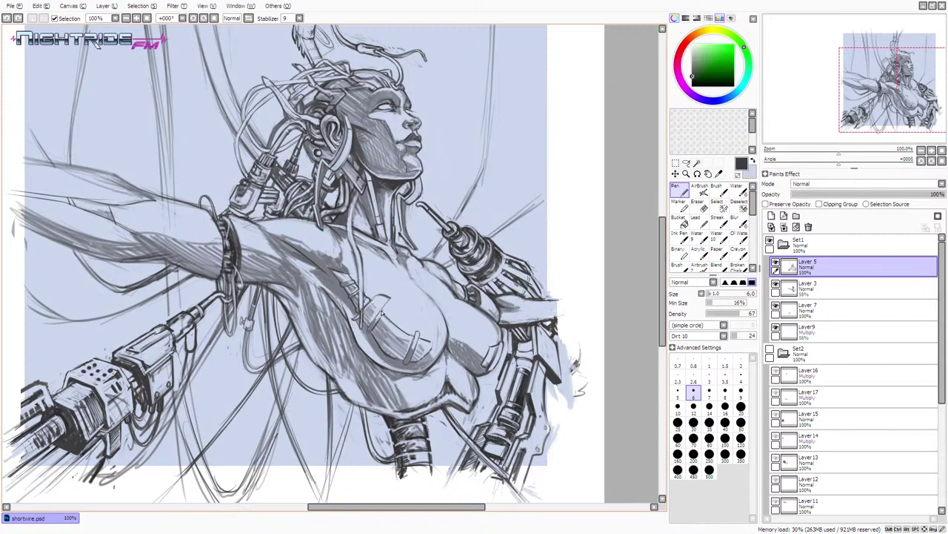
left_click(382, 313)
mouse_move(406, 354)
left_mouse_down()
mouse_move(424, 322)
mouse_move(375, 310)
mouse_move(380, 340)
mouse_move(383, 316)
mouse_move(372, 333)
mouse_move(383, 318)
mouse_move(365, 298)
mouse_move(357, 309)
mouse_move(366, 294)
mouse_move(345, 289)
mouse_move(354, 286)
mouse_move(358, 298)
mouse_move(356, 277)
mouse_move(352, 300)
mouse_move(355, 272)
left_mouse_up()
key("ctrl+z")
key("ctrl+z")
key("ctrl+z")
key("ctrl+z")
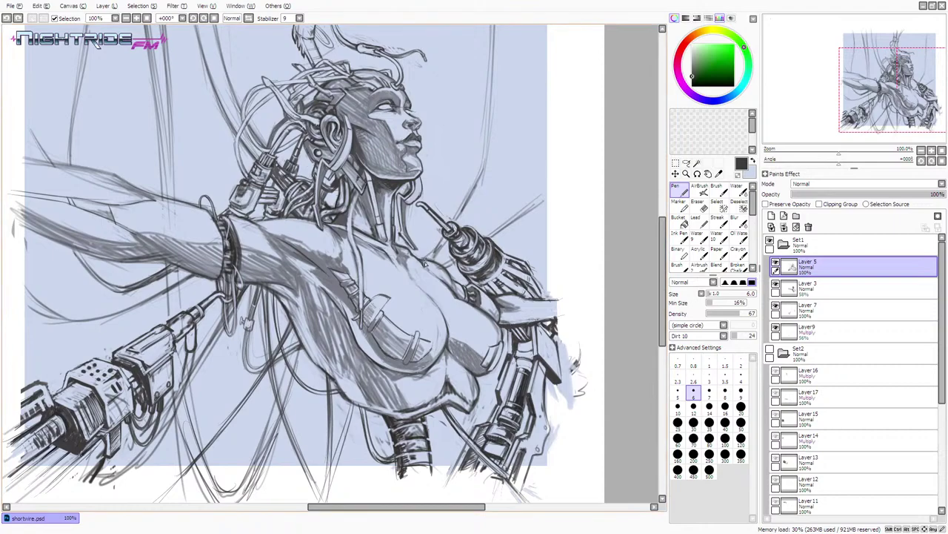
- Redraw the contour of the far shoulder beside the mechanical arm in dark grey, undoing stray strokes
mouse_move(438, 258)
left_mouse_down()
mouse_move(452, 267)
mouse_move(461, 256)
left_mouse_up()
key("ctrl+z")
key("ctrl+z")
key("ctrl+z")
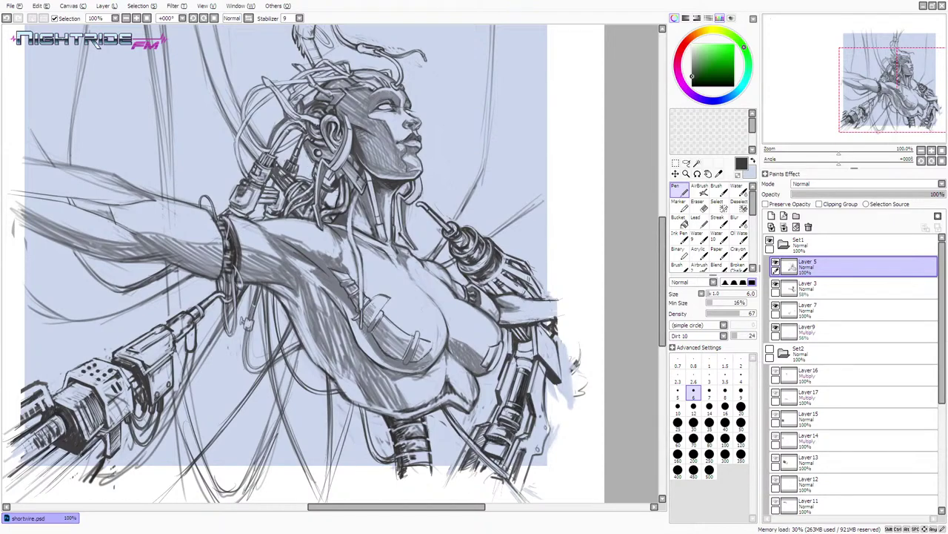
- Clean up the background between the neck and the far arm's drill tip with sampled pale blue
key("e")
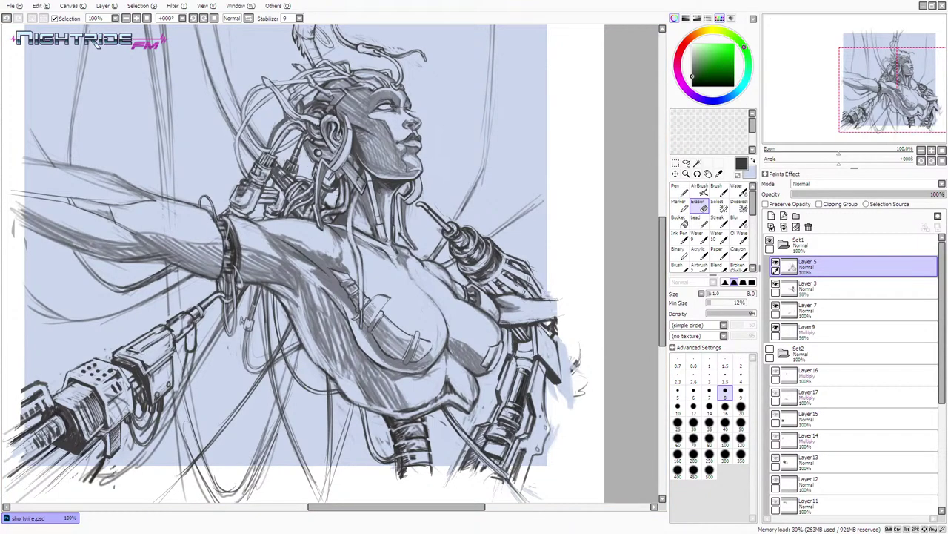
left_click(852, 288)
key("n")
left_click(430, 223, "alt")
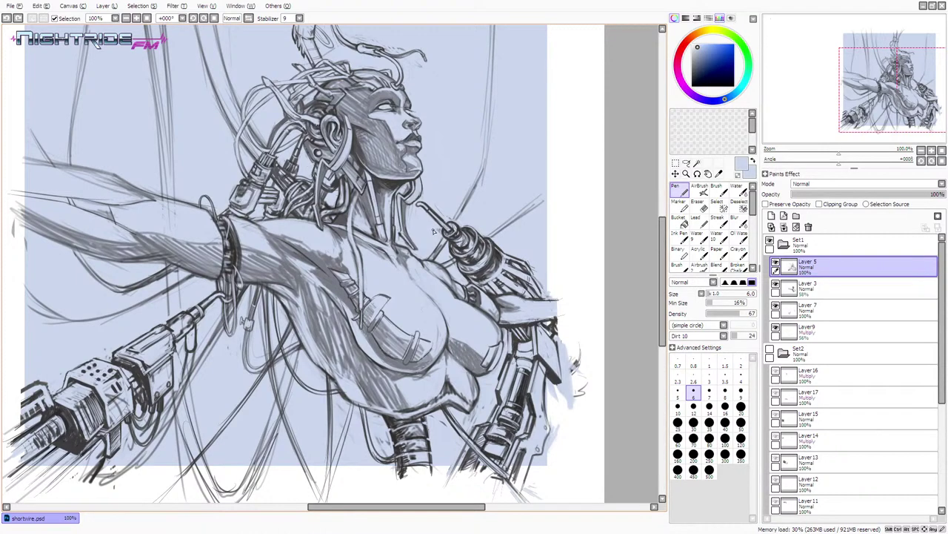
left_click_drag(438, 232, 441, 226)
key("ctrl+z")
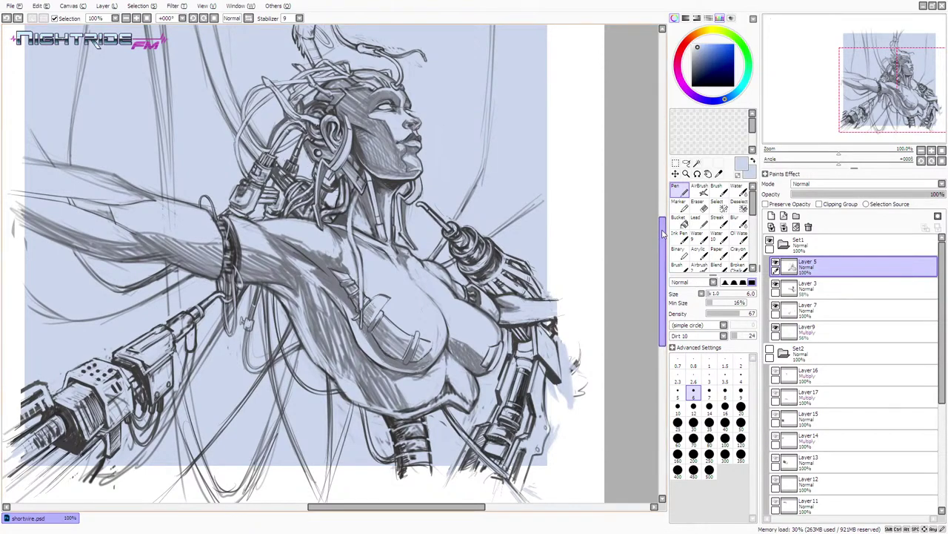
- Refine the cables beside the neck with the pen in sampled dark grey
left_click_drag(662, 282, 663, 274)
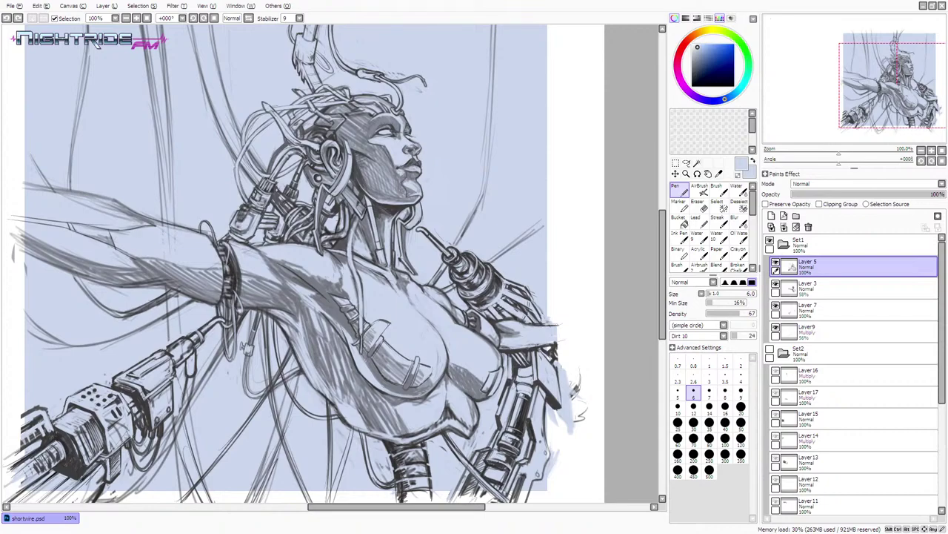
left_click(700, 206)
left_click(680, 191)
left_click(335, 212, "alt")
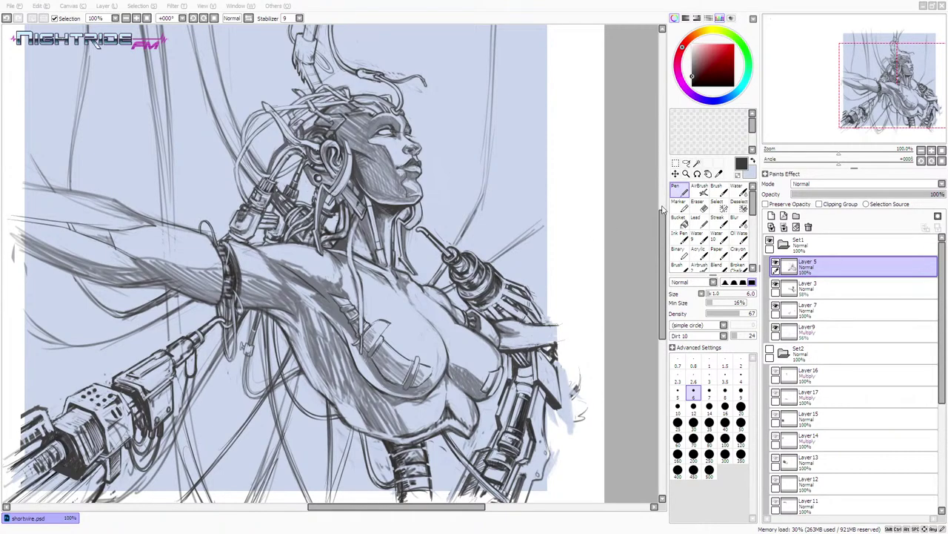
- Add pale blue highlights along the cable band around the near upper arm, undoing unwanted strokes
left_click(610, 331)
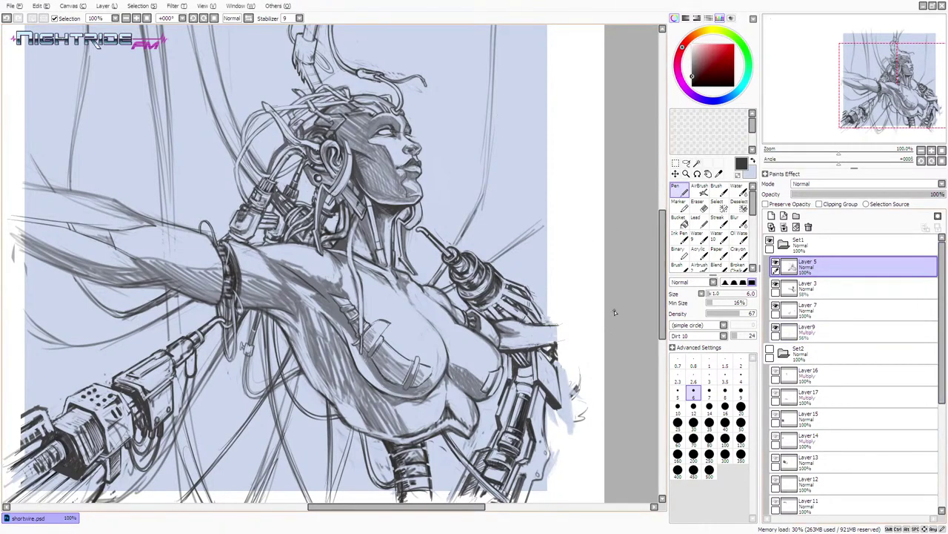
key("x")
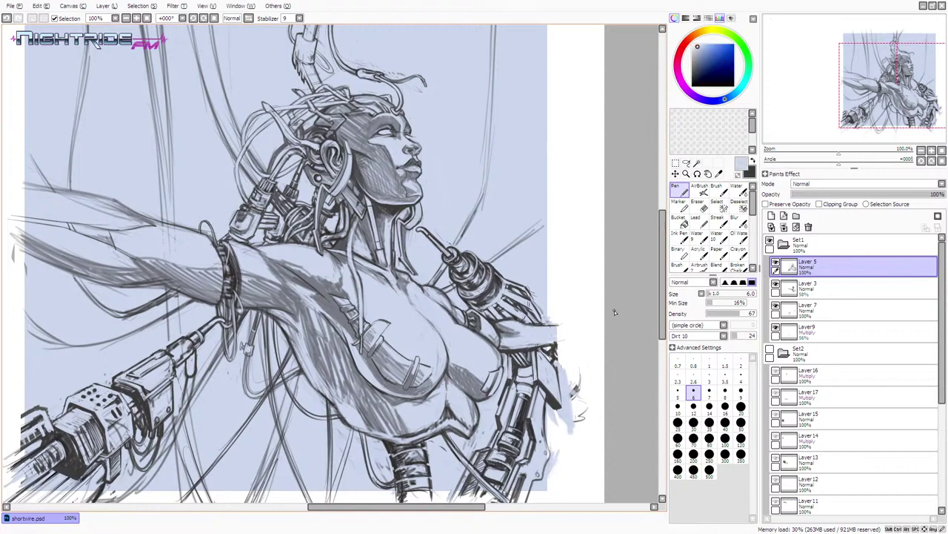
left_click_drag(230, 252, 237, 285)
key("ctrl+z")
key("ctrl+z")
left_click_drag(228, 248, 237, 295)
key("ctrl+z")
key("ctrl+z")
left_click_drag(230, 248, 238, 280)
key("ctrl+z")
- Touch up the head cables above the ear with pale blue highlights, undoing unwanted strokes
mouse_move(309, 141)
left_mouse_down()
mouse_move(324, 132)
mouse_move(316, 132)
left_mouse_up()
key("ctrl+z")
key("ctrl+z")
left_click(325, 134)
key("ctrl+z")
key("ctrl+z")
mouse_move(308, 148)
left_mouse_down()
mouse_move(326, 120)
mouse_move(312, 141)
mouse_move(321, 152)
mouse_move(309, 149)
mouse_move(317, 178)
mouse_move(311, 144)
left_mouse_up()
key("ctrl+z")
key("ctrl+z")
key("ctrl+z")
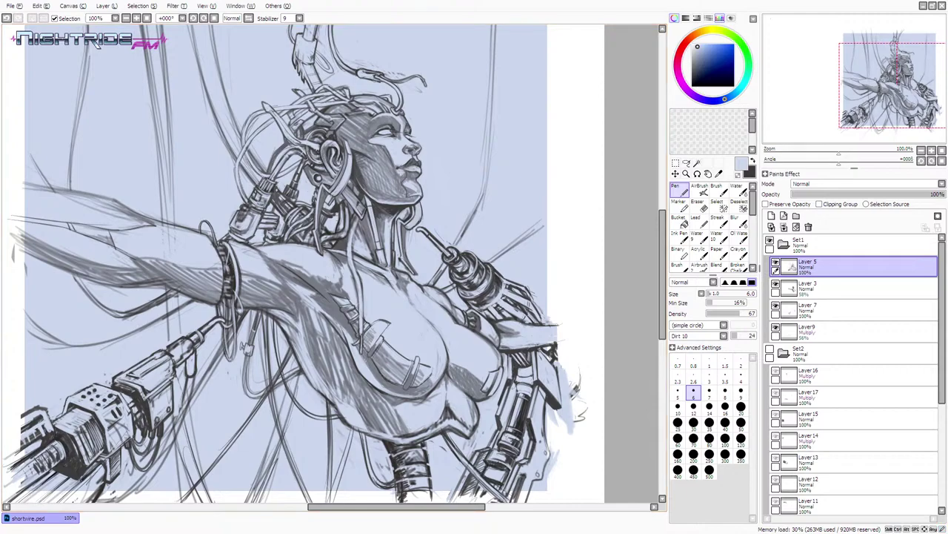
key("ctrl+z")
- Redraw the upper contour of the outstretched near forearm in dark grey
left_click_drag(663, 234, 663, 251)
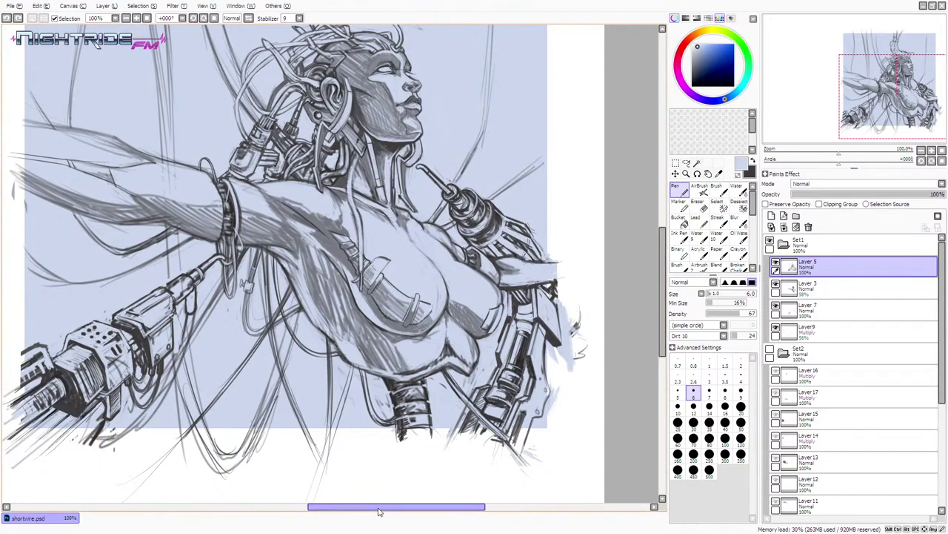
left_click_drag(379, 509, 351, 506)
key("x")
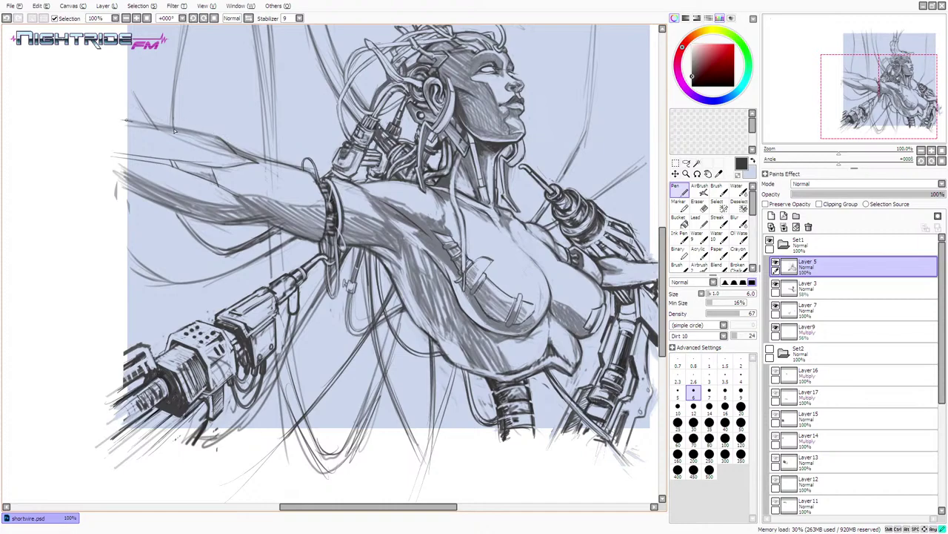
key("ctrl+z")
left_click_drag(132, 123, 217, 137)
key("ctrl+z")
key("ctrl+z")
left_click_drag(127, 122, 217, 137)
- Redraw the upper contour of the near upper arm up to the cable band, undoing stray strokes
left_click_drag(261, 160, 317, 180)
key("ctrl+z")
key("ctrl+z")
key("ctrl+z")
left_click_drag(258, 162, 319, 182)
key("ctrl+z")
key("ctrl+z")
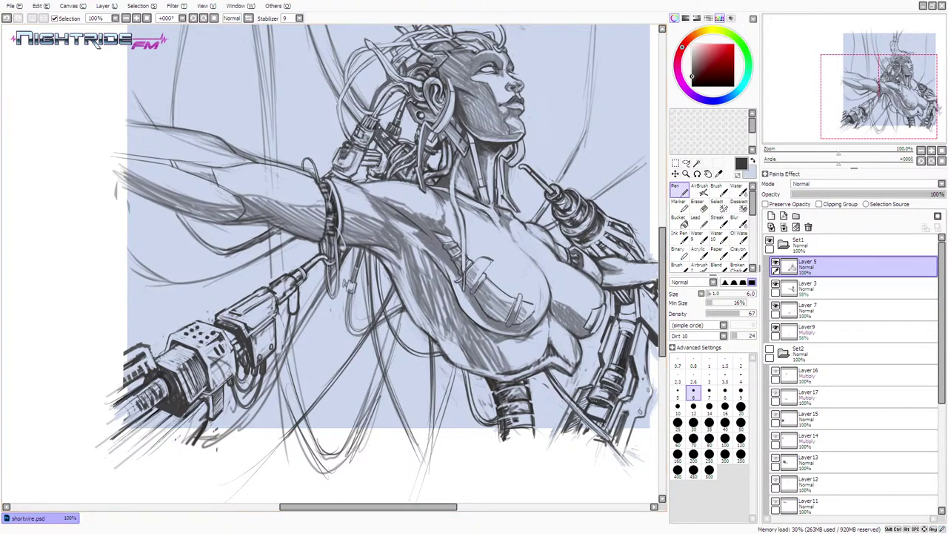
- Rework the underside of the near upper arm up to the cable band in dark grey
left_click_drag(244, 213, 328, 234)
key("ctrl+z")
key("ctrl+z")
- Rework the contour from the cable band into the near armpit in dark grey, undoing stray strokes
mouse_move(343, 231)
left_mouse_down()
mouse_move(376, 236)
mouse_move(360, 236)
mouse_move(403, 259)
left_mouse_up()
key("ctrl+z")
key("ctrl+z")
key("ctrl+z")
key("ctrl+z")
key("ctrl+z")
key("ctrl+z")
key("ctrl+z")
key("ctrl+z")
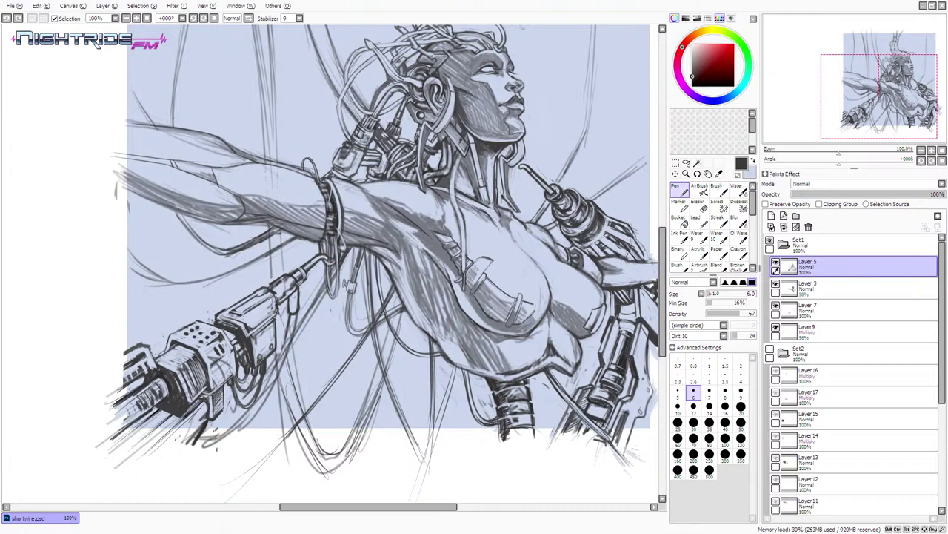
key("ctrl+z")
- Rework the muscle lines across the near shoulder from the cable band toward the chest in dark grey
left_click_drag(355, 184, 386, 215)
key("ctrl+z")
key("ctrl+z")
mouse_move(329, 177)
left_mouse_down()
mouse_move(389, 204)
mouse_move(389, 219)
left_mouse_up()
key("ctrl+z")
key("ctrl+z")
key("ctrl+z")
key("ctrl+z")
key("ctrl+z")
key("ctrl+z")
left_click_drag(392, 208, 423, 229)
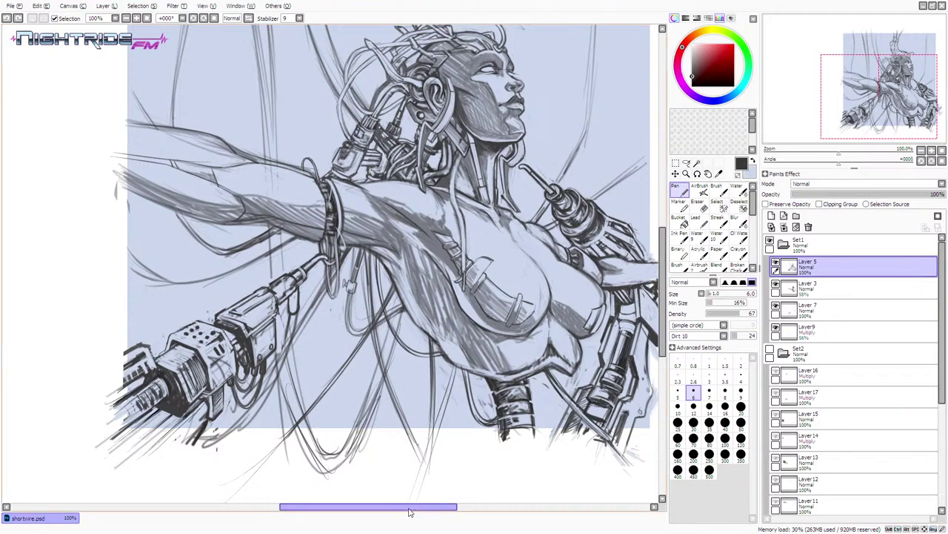
- Refine the edges of the horizontal plate on the far mechanical arm with the pen and eraser
left_click_drag(410, 511, 444, 512)
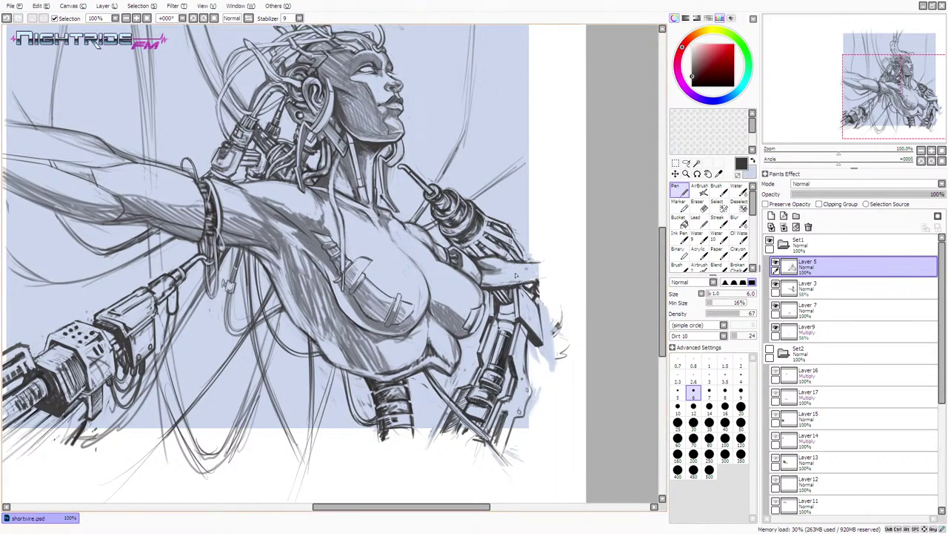
left_click_drag(528, 270, 560, 277)
key("ctrl+z")
key("e")
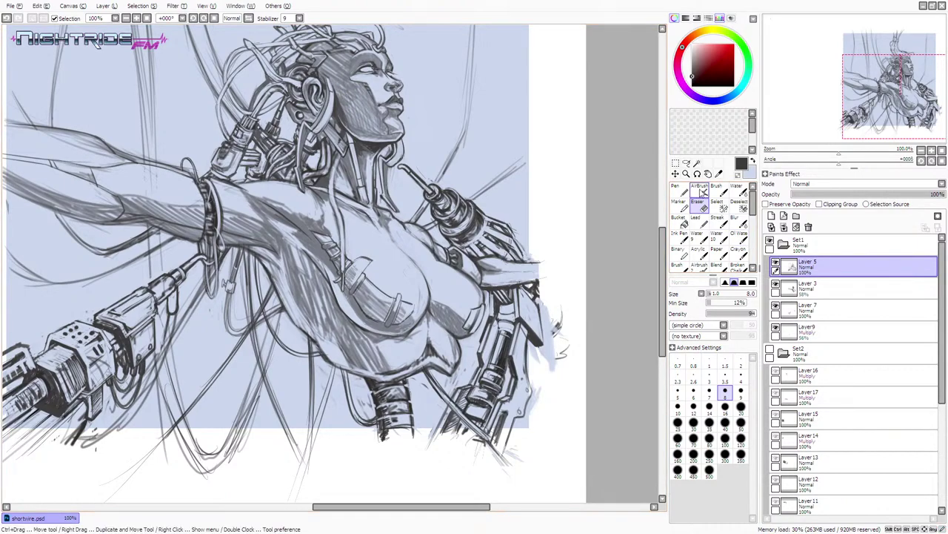
key("n")
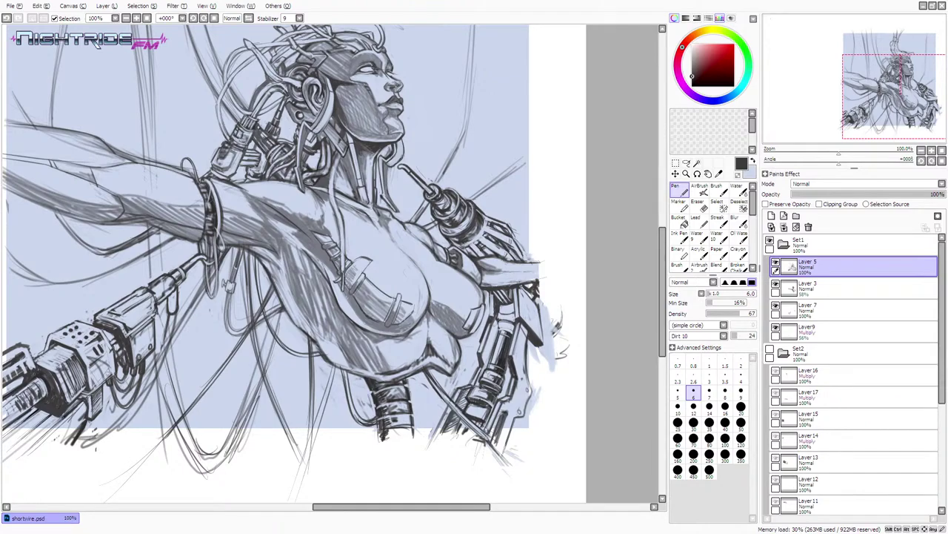
- Compare the detailed cyborg drawing with the underlying figure sketch by repeatedly hiding and showing Layer 5
left_click(776, 266)
left_click(775, 265)
left_click(776, 265)
left_click(775, 266)
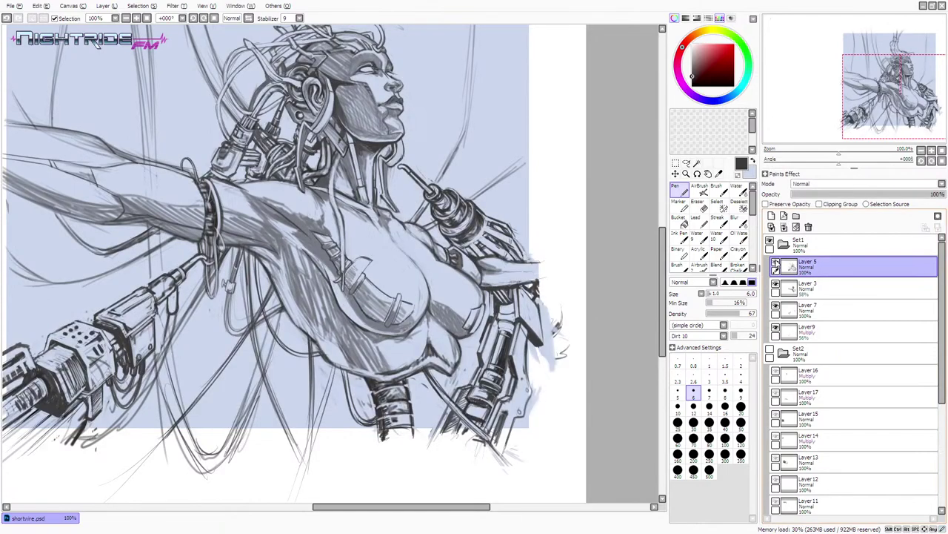
left_click(776, 266)
left_click(776, 266)
mouse_move(417, 505)
left_mouse_down()
mouse_move(392, 514)
mouse_move(407, 508)
left_mouse_up()
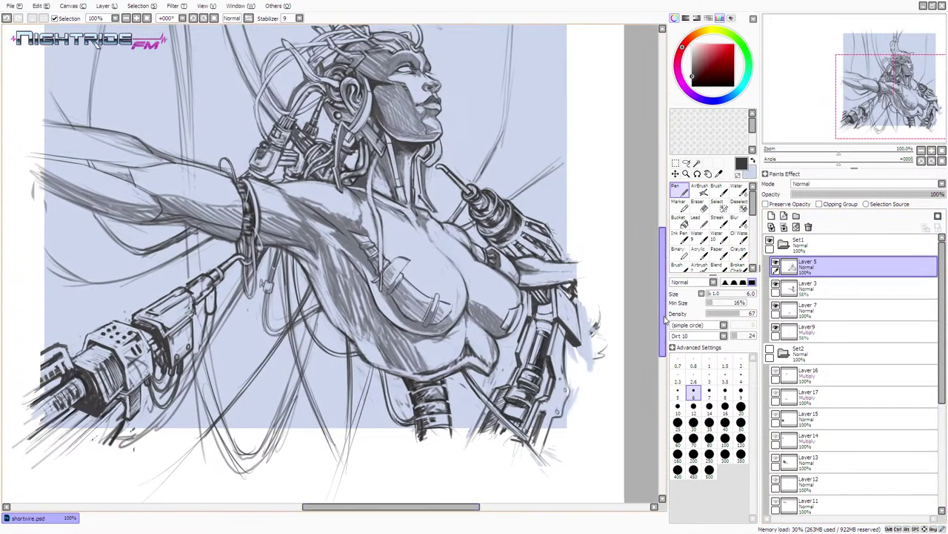
left_click_drag(662, 320, 661, 304)
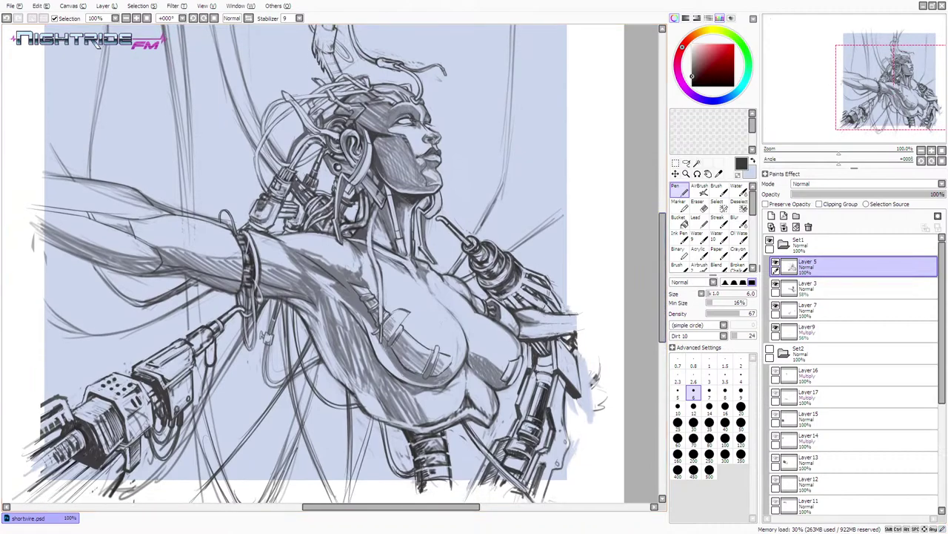
left_click_drag(447, 511, 443, 511)
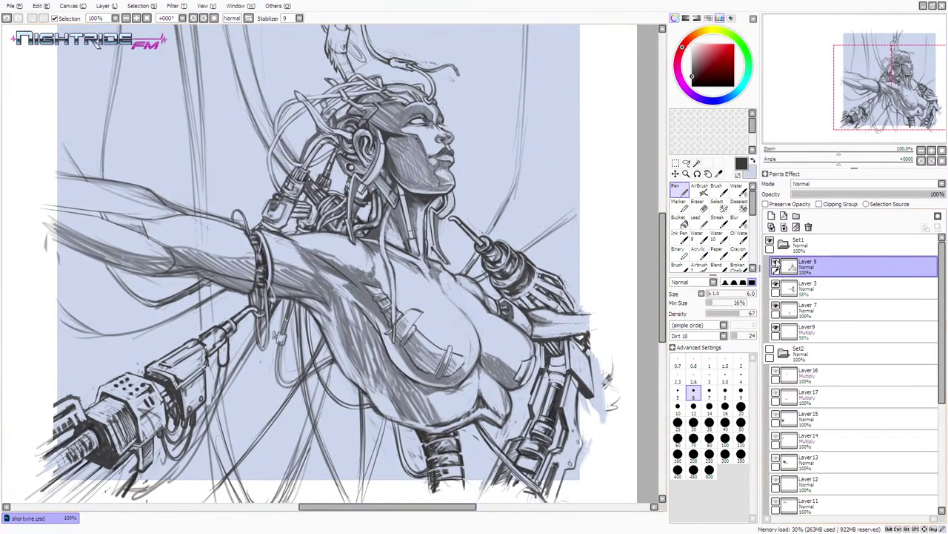
left_click(776, 266)
left_click(775, 284)
left_click(775, 284)
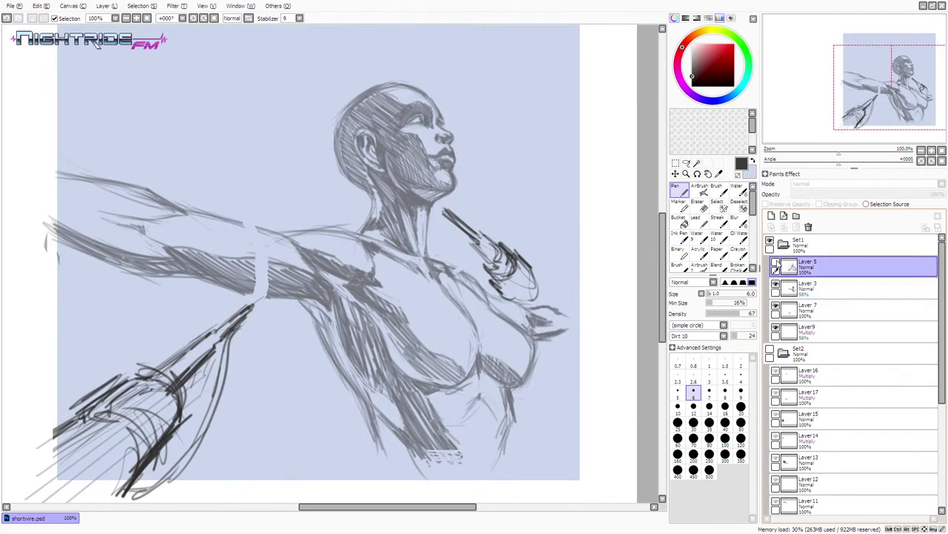
left_click(776, 265)
left_click(776, 265)
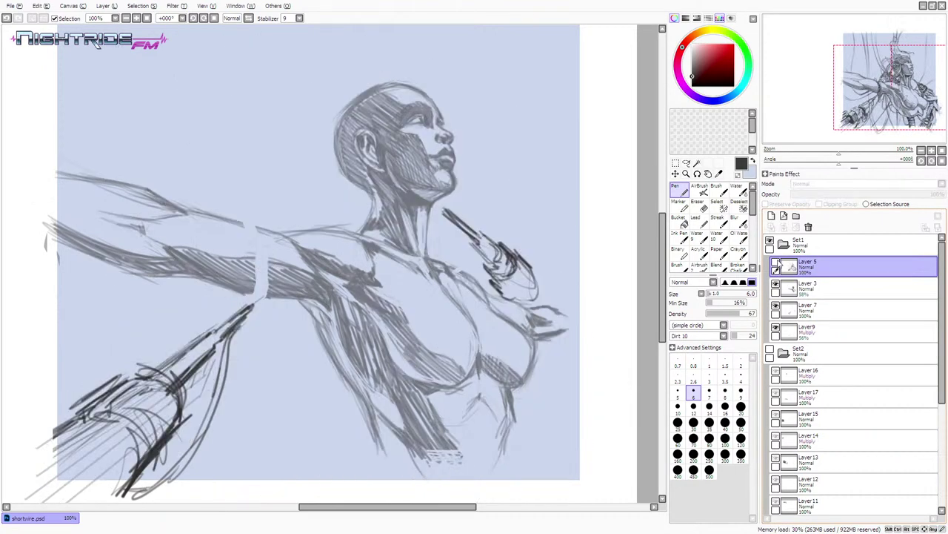
left_click(775, 265)
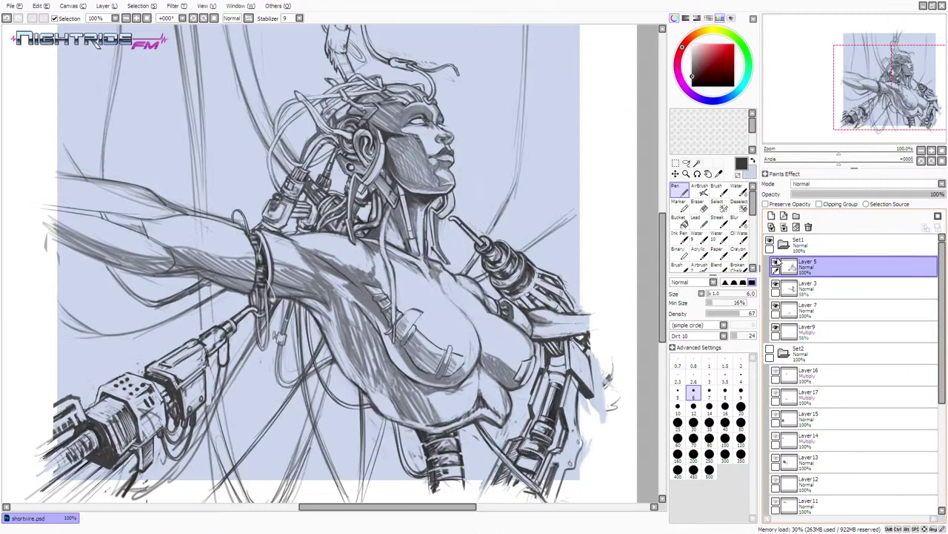
left_click(775, 266)
left_click(776, 266)
left_click(776, 265)
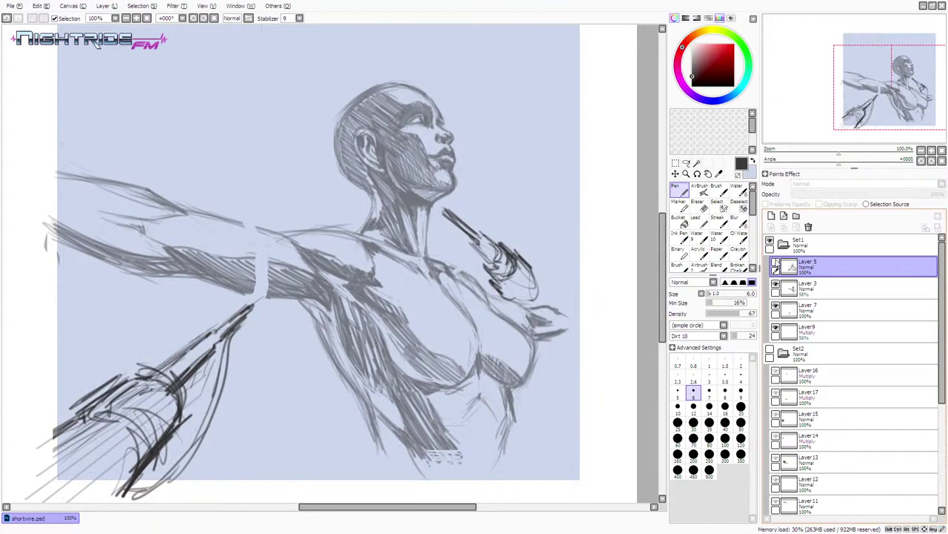
left_click(775, 265)
left_click_drag(384, 508, 397, 510)
left_click(776, 265)
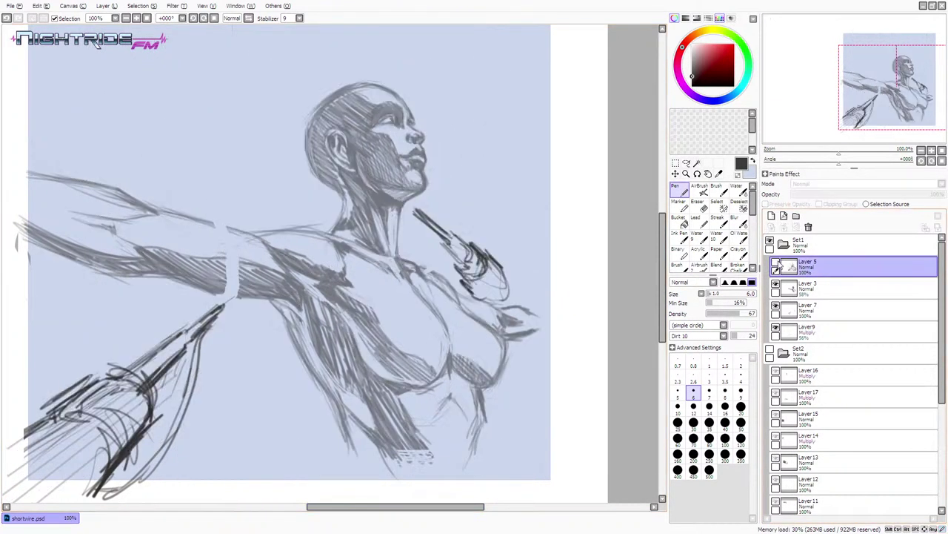
left_click(776, 265)
left_click(776, 265)
left_click(776, 265)
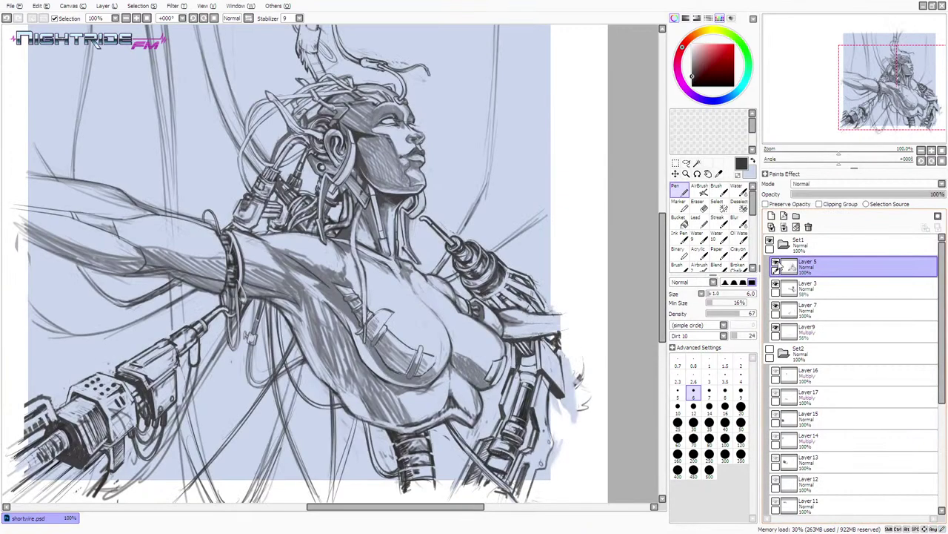
left_click(776, 265)
left_click(776, 265)
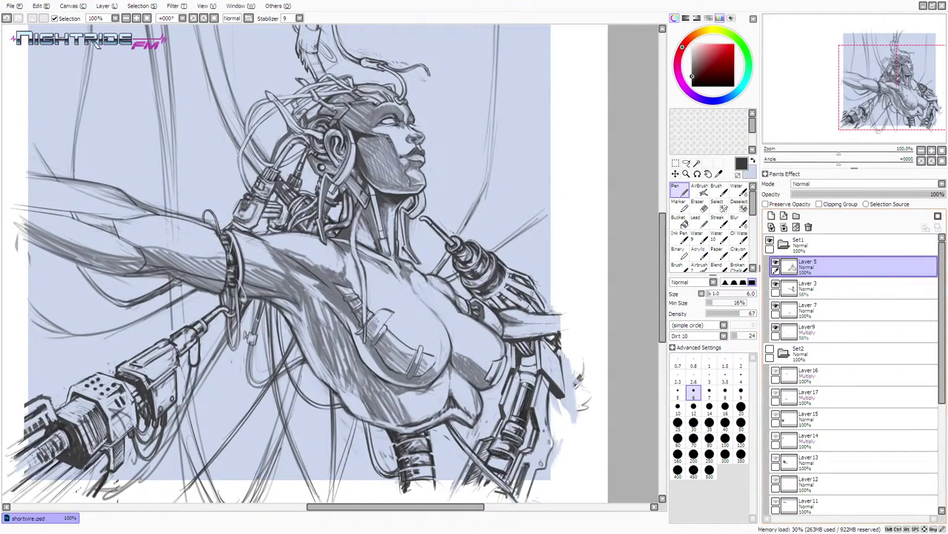
- Refine the shading and lower edge of the near chest panel with sampled greys and pale blue
right_click(387, 379)
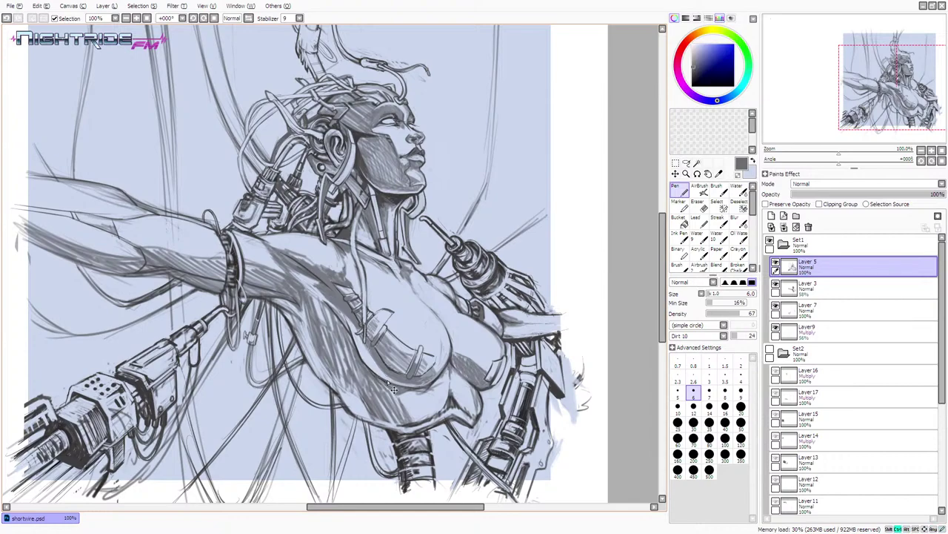
right_click(358, 353)
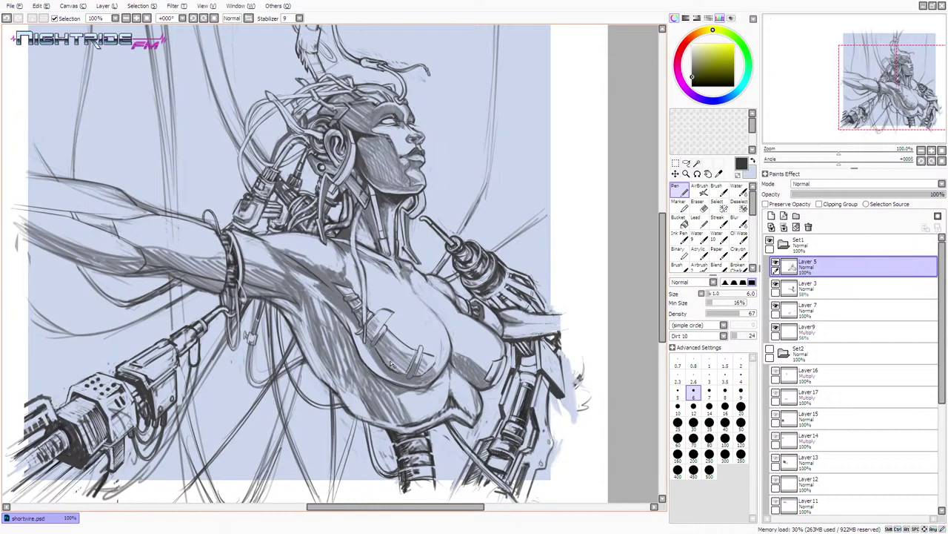
right_click(367, 352)
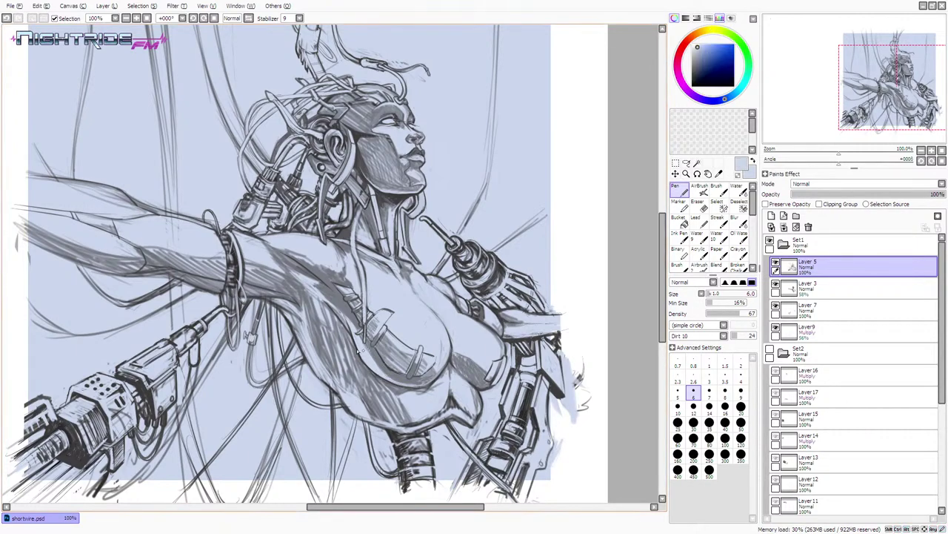
right_click(434, 382)
right_click(430, 383)
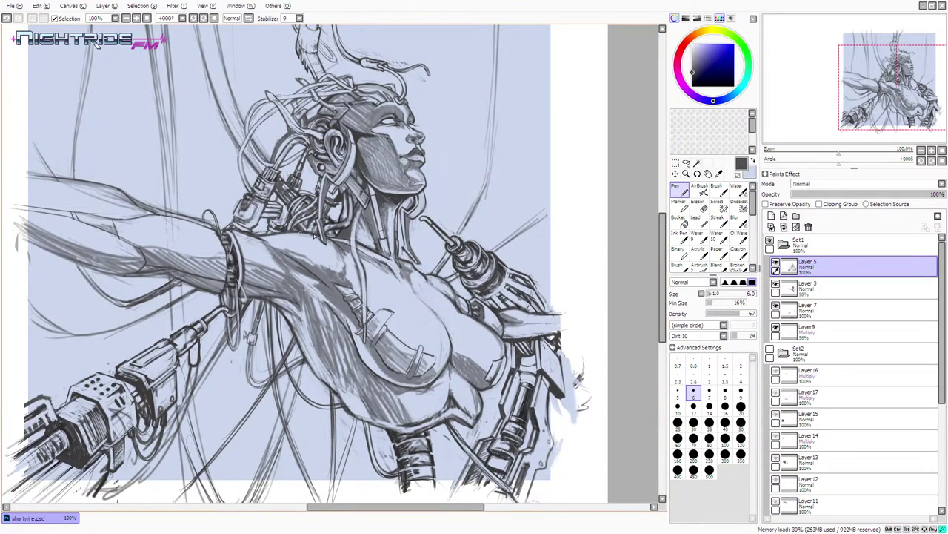
- Rework the upper bracket of the near chest panel with sampled pale blue and dark grey, undoing the unwanted strokes
left_click(291, 235, "alt")
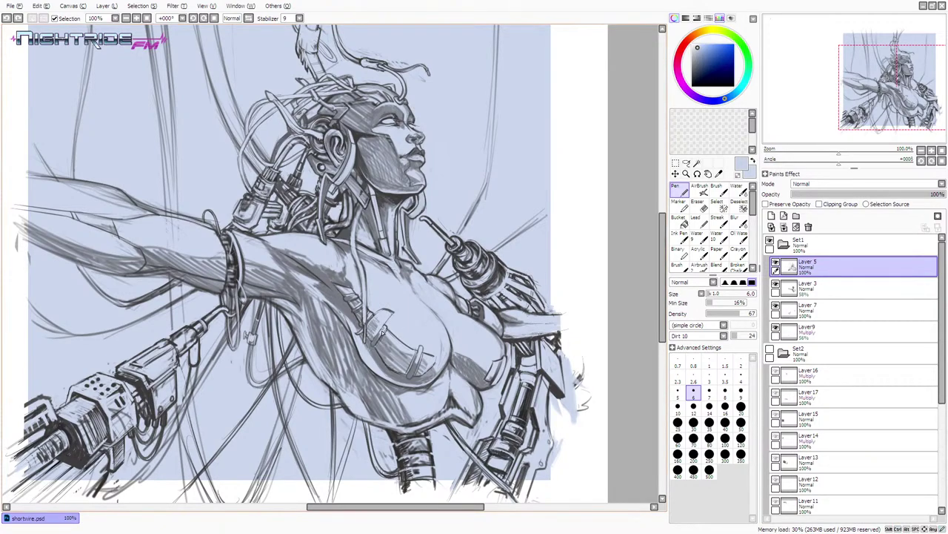
left_click(504, 265, "alt")
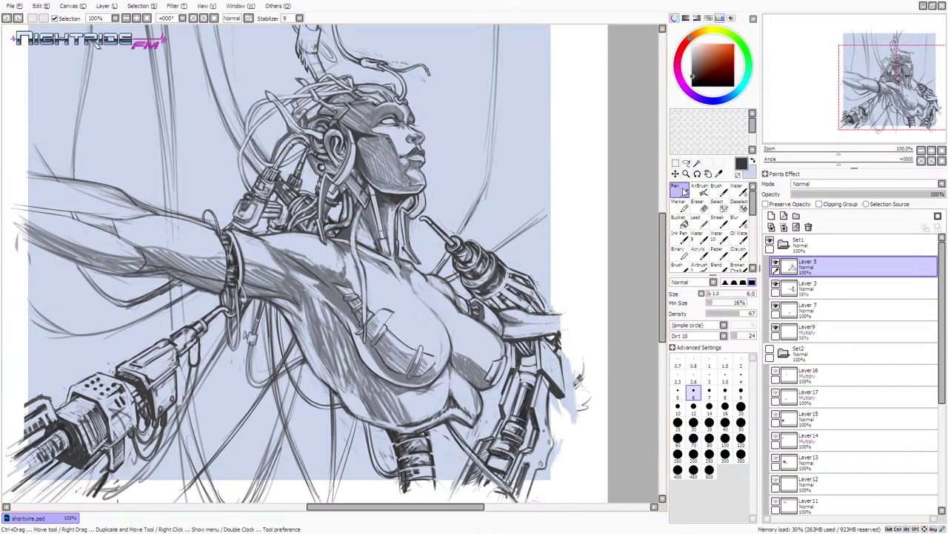
mouse_move(390, 314)
left_mouse_down()
mouse_move(375, 338)
mouse_move(394, 314)
mouse_move(382, 310)
mouse_move(400, 310)
mouse_move(373, 318)
mouse_move(382, 312)
left_mouse_up()
key("ctrl+z")
key("ctrl+z")
key("ctrl+z")
key("ctrl+z")
key("ctrl+z")
key("ctrl+z")
key("ctrl+z")
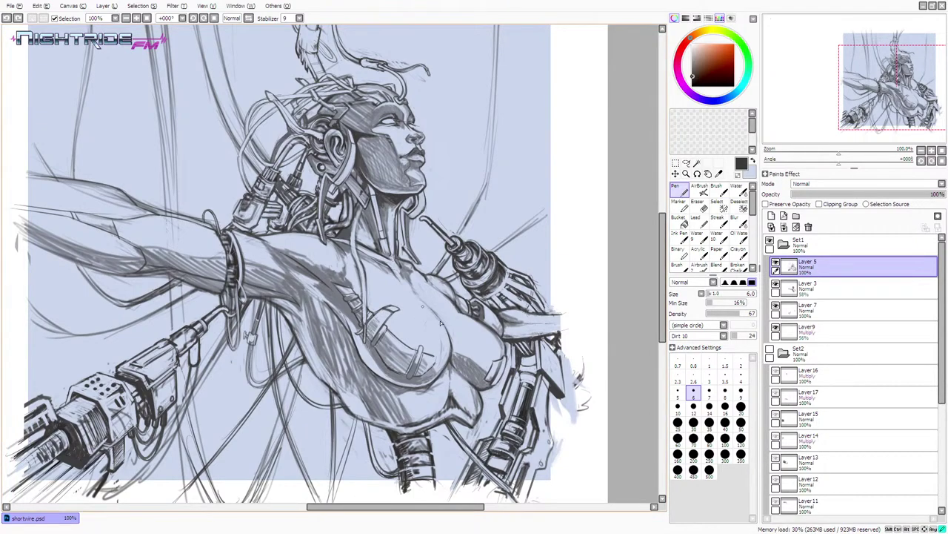
- Refine the faint contour lines on the upper chest above the near panel with sampled grey and pale blue
mouse_move(426, 308)
left_mouse_down()
mouse_move(449, 333)
mouse_move(431, 312)
left_mouse_up()
key("ctrl+z")
left_click(436, 315, "alt")
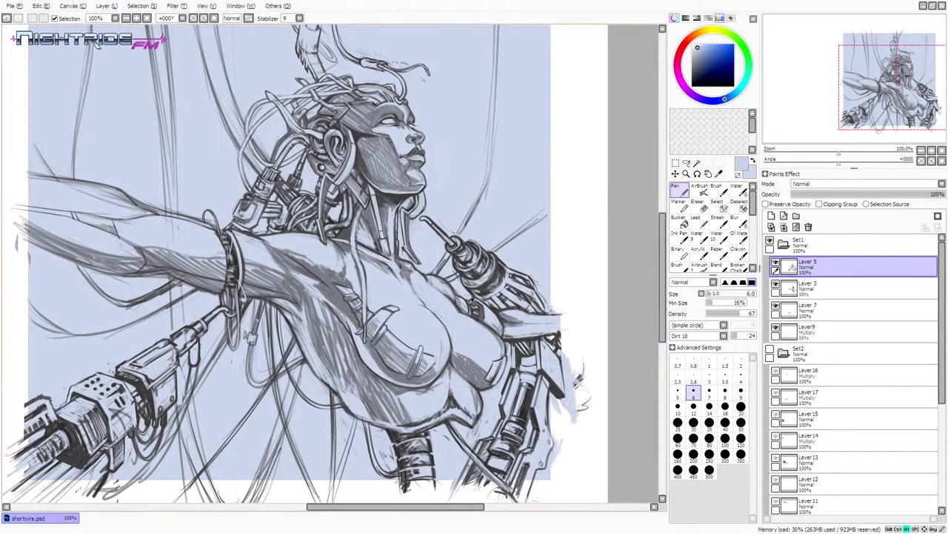
left_click(454, 298, "alt")
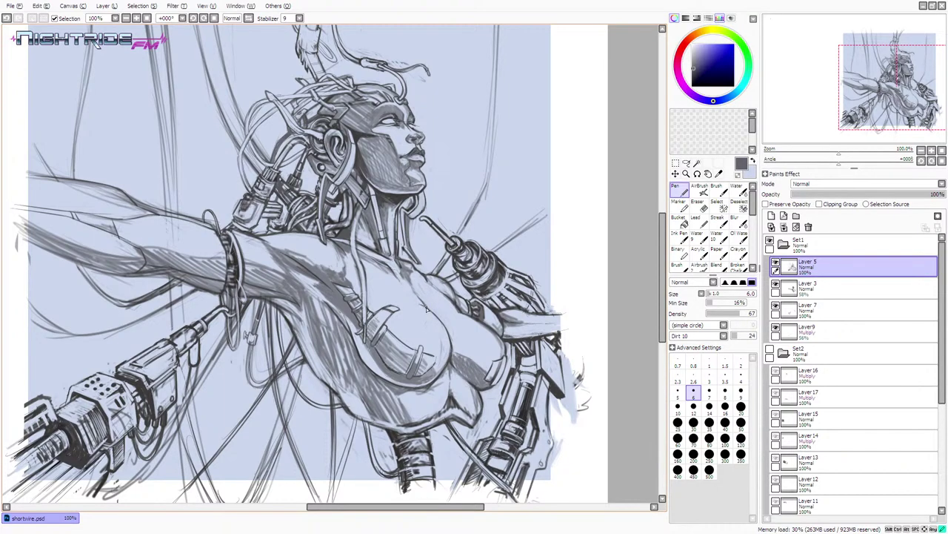
left_click(420, 306, "alt")
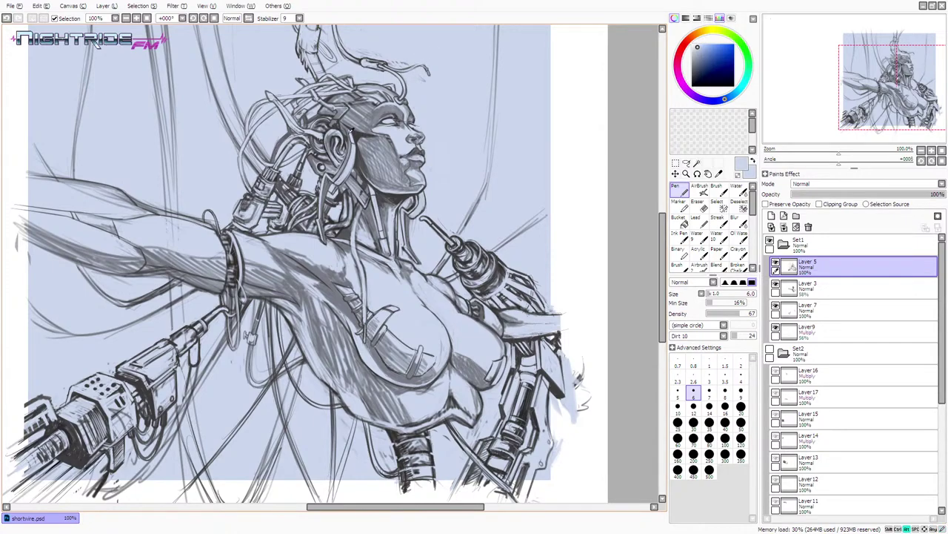
- Clean up the loose cable end above the forehead using sampled dark grey and pale blue
left_click(404, 72, "alt")
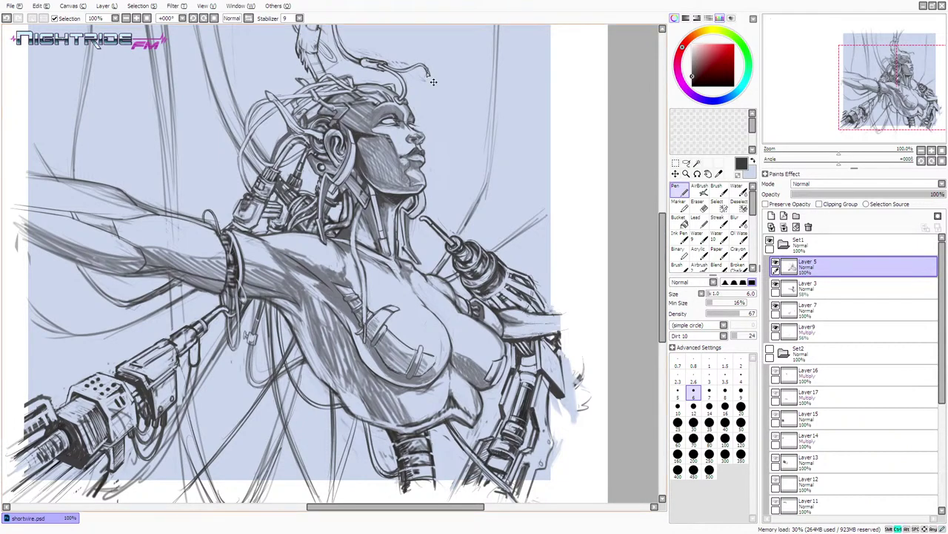
key("x")
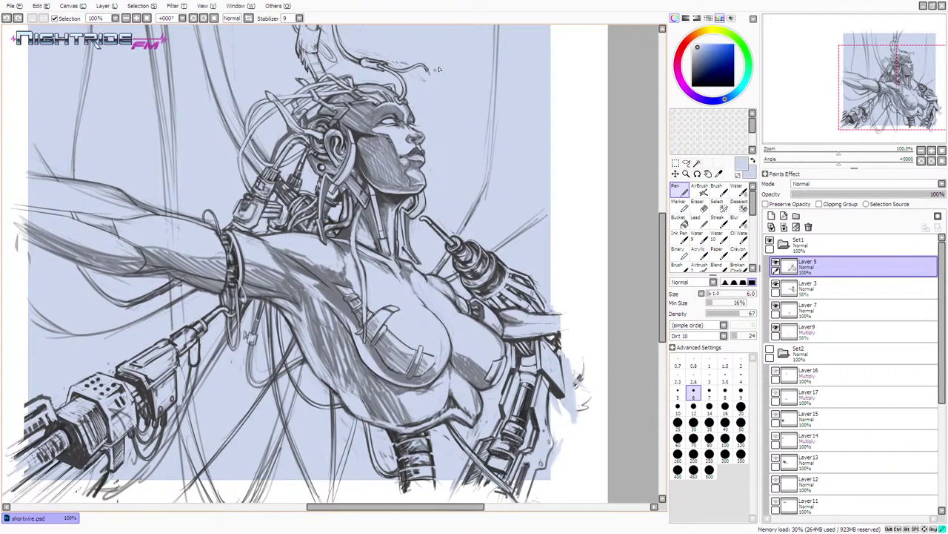
left_click(428, 70, "alt")
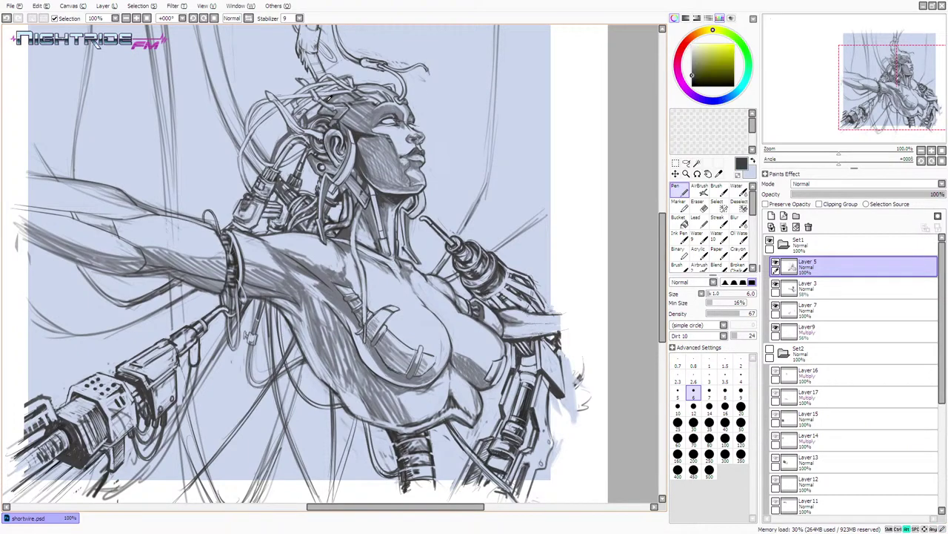
left_click(429, 74, "alt")
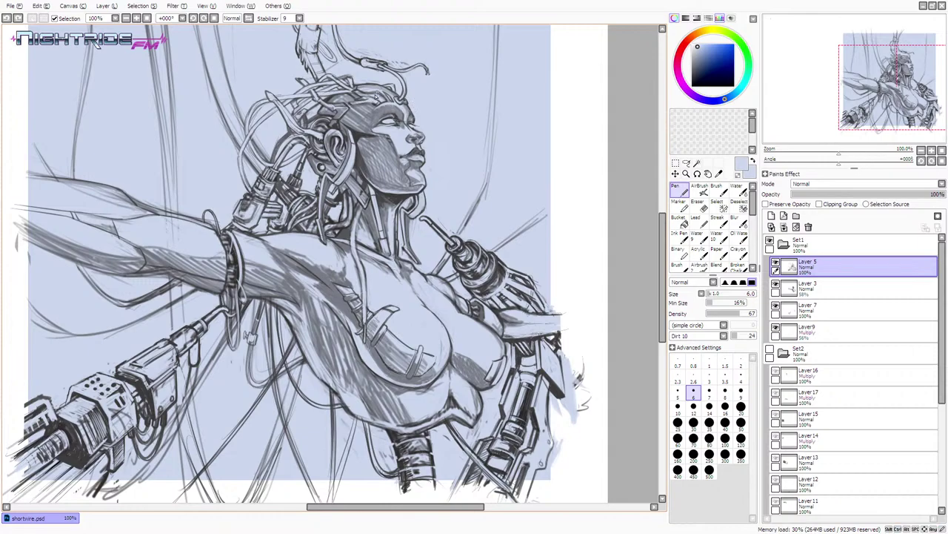
- Touch up the forehead plate below the head cables and compare the drawing with and without the stroke
key("ctrl+z")
left_click_drag(374, 105, 375, 105)
key("ctrl+z")
key("ctrl+y")
key("ctrl+z")
key("ctrl+y")
key("ctrl+z")
key("ctrl+y")
key("ctrl+z")
key("ctrl+y")
key("ctrl+z")
key("ctrl+y")
key("ctrl+z")
key("ctrl+y")
key("ctrl+z")
key("ctrl+y")
- Darken the lips and touch up the cable beneath the chin with sampled greys and pale blue
left_click(414, 156, "alt")
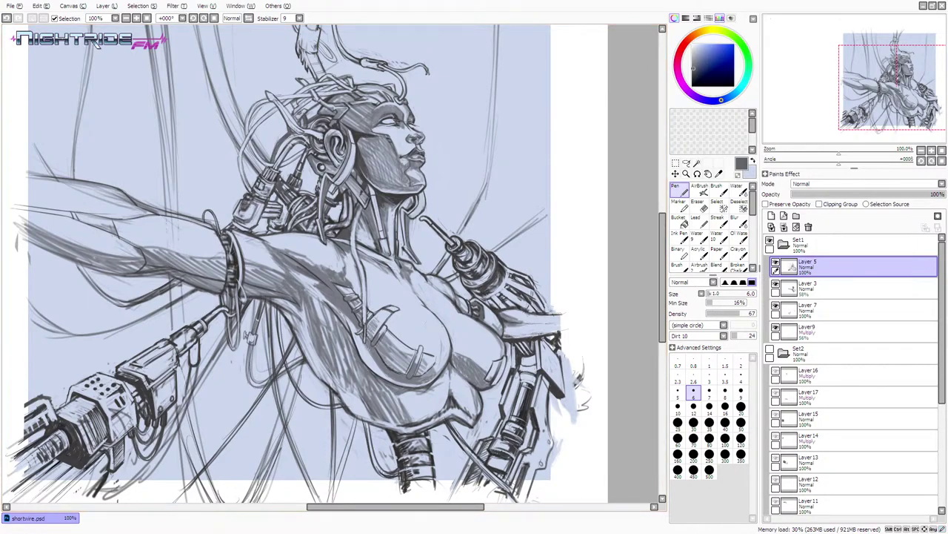
key("alt")
left_click(415, 157, "alt")
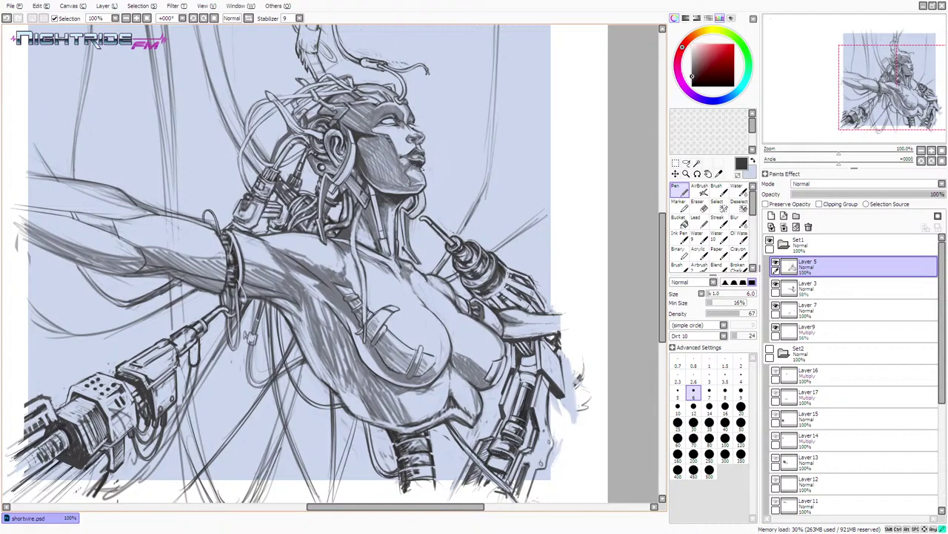
key("ctrl")
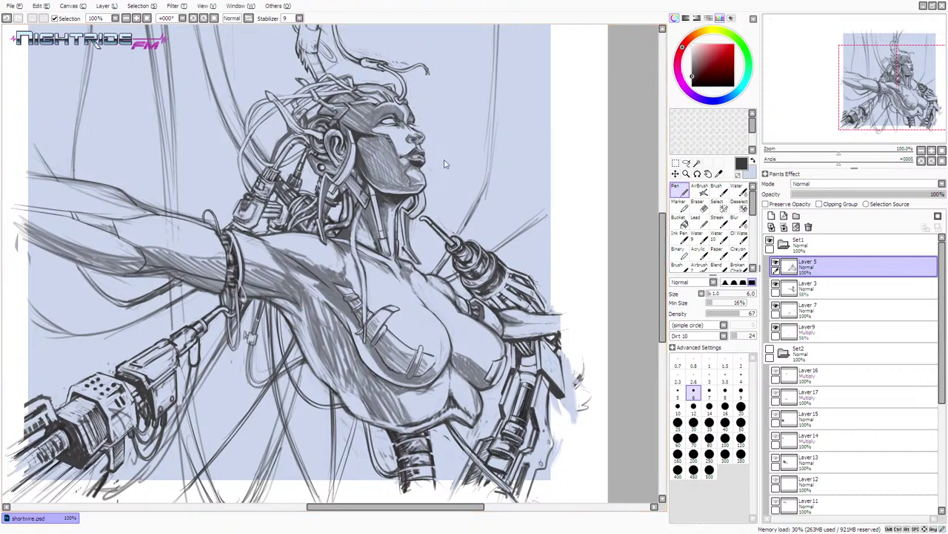
left_click(414, 200, "alt")
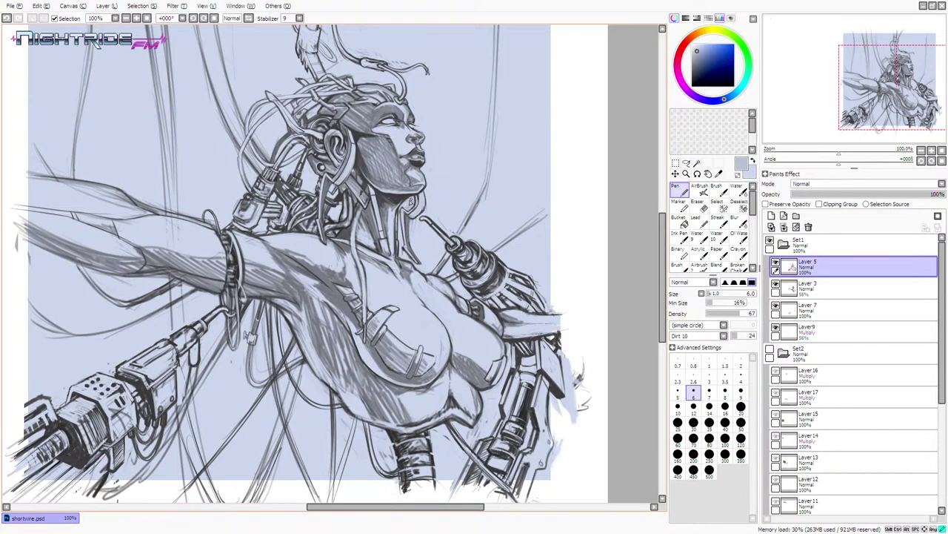
left_click(408, 211, "alt")
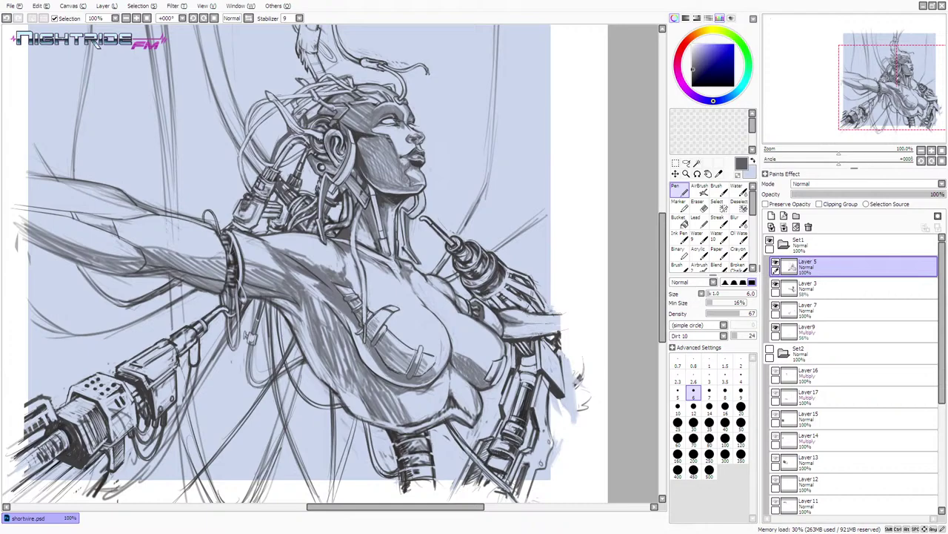
- Examine the whole cyborg drawing and its head, shoulder and chest details at several magnifications
left_click_drag(377, 507, 365, 506)
left_click_drag(663, 267, 662, 241)
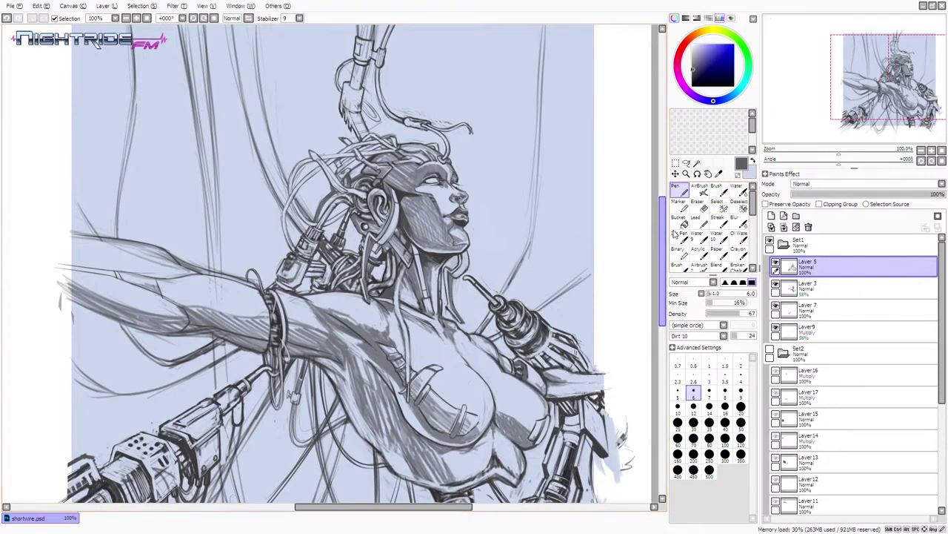
mouse_move(662, 228)
left_mouse_down()
mouse_move(662, 239)
mouse_move(661, 226)
left_mouse_up()
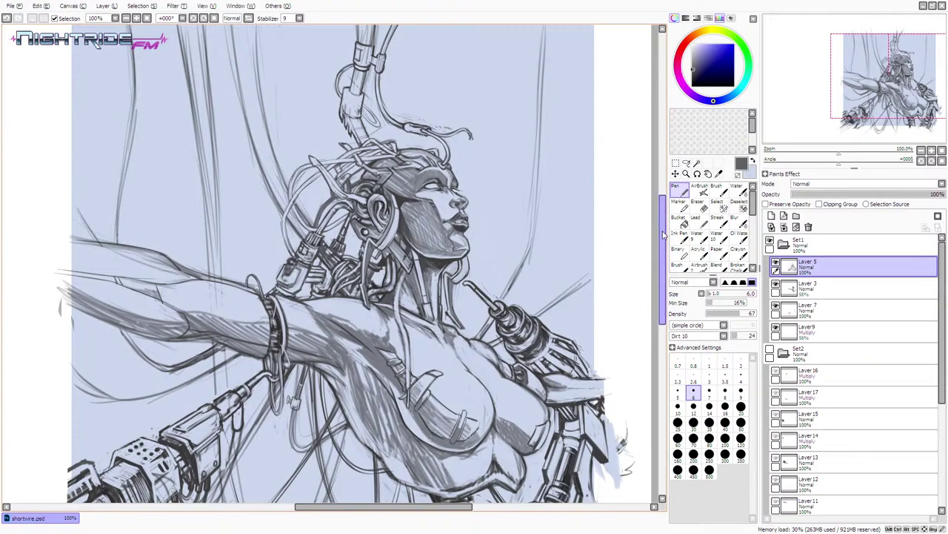
left_click_drag(662, 237, 662, 249)
scroll(339, 288, "up", 2)
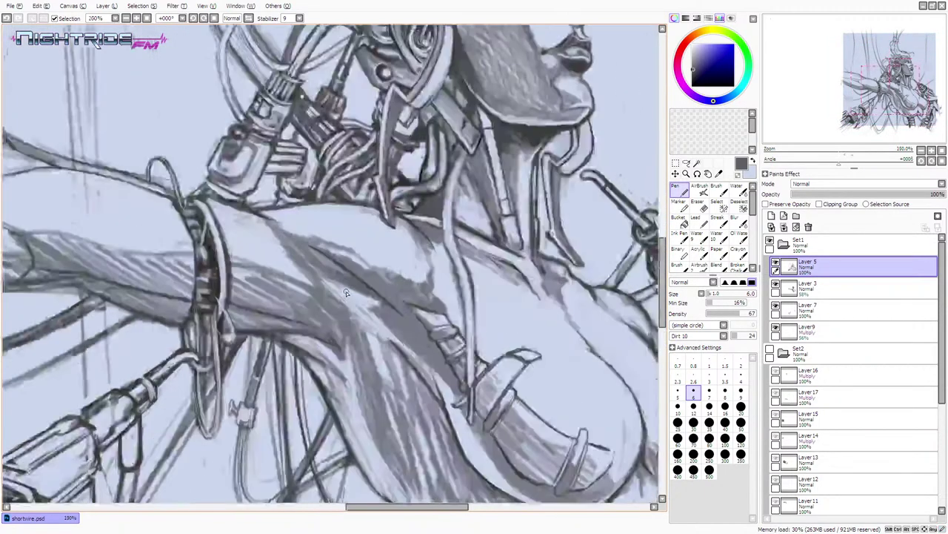
scroll(339, 288, "down", 4)
scroll(339, 289, "up", 2)
scroll(340, 289, "down", 1)
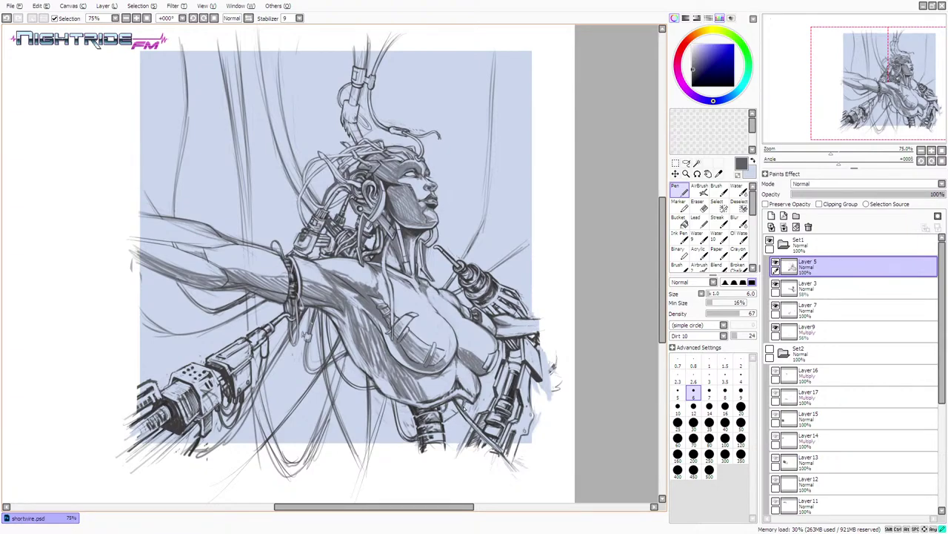
left_click_drag(463, 407, 445, 426)
scroll(458, 208, "up", 1)
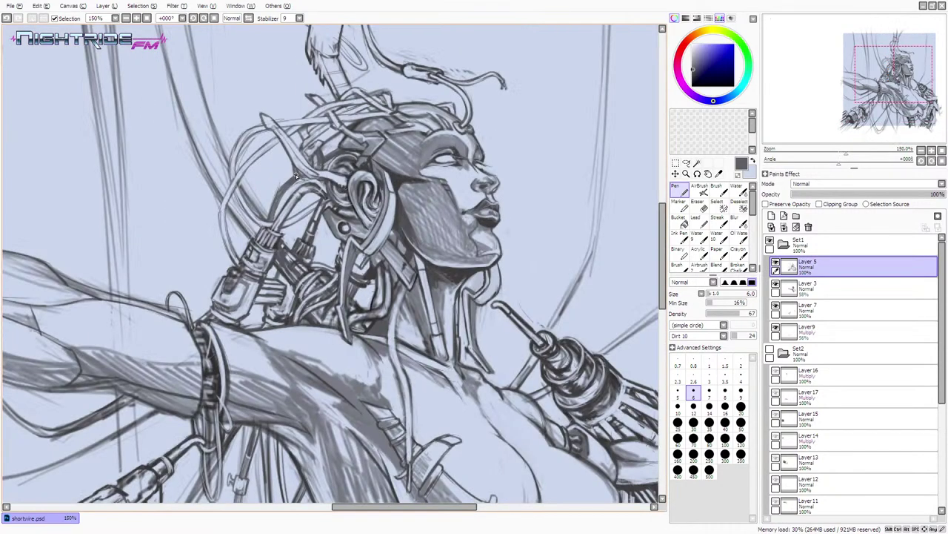
scroll(296, 173, "down", 1)
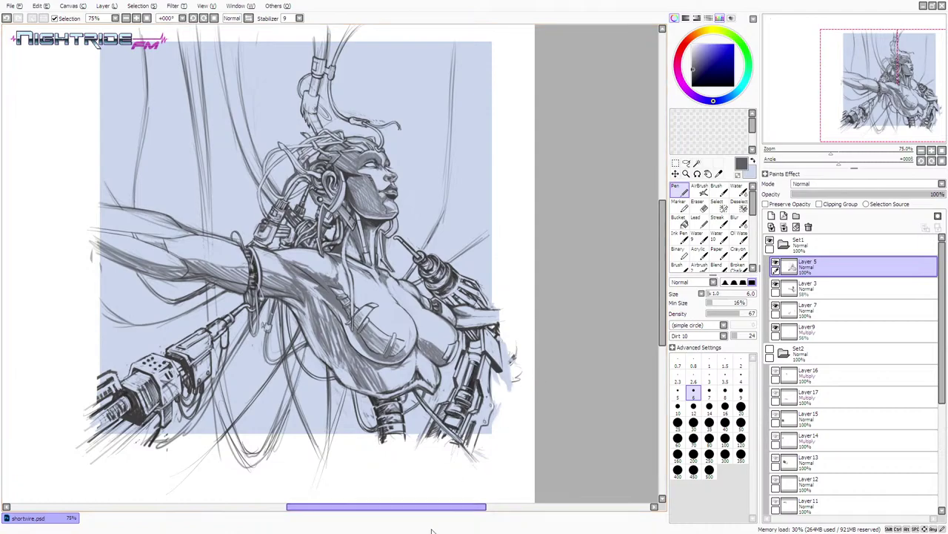
left_click_drag(426, 510, 400, 510)
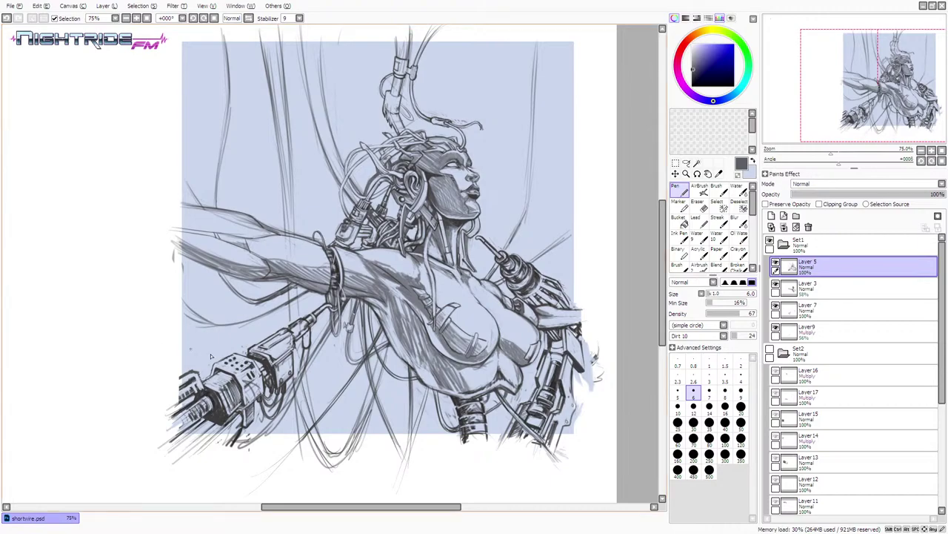
mouse_move(659, 222)
left_mouse_down()
mouse_move(658, 211)
mouse_move(649, 220)
left_mouse_up()
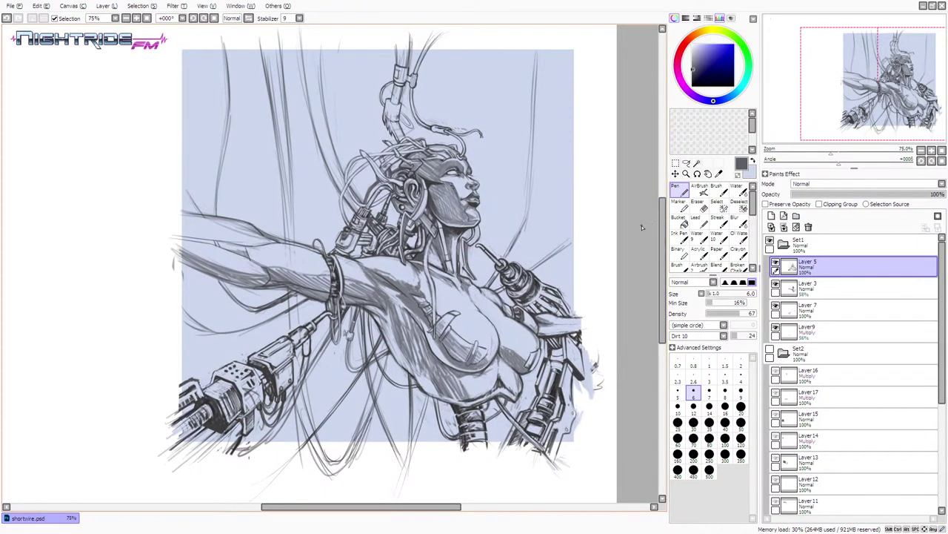
mouse_move(662, 221)
left_mouse_down()
mouse_move(662, 251)
mouse_move(652, 217)
left_mouse_up()
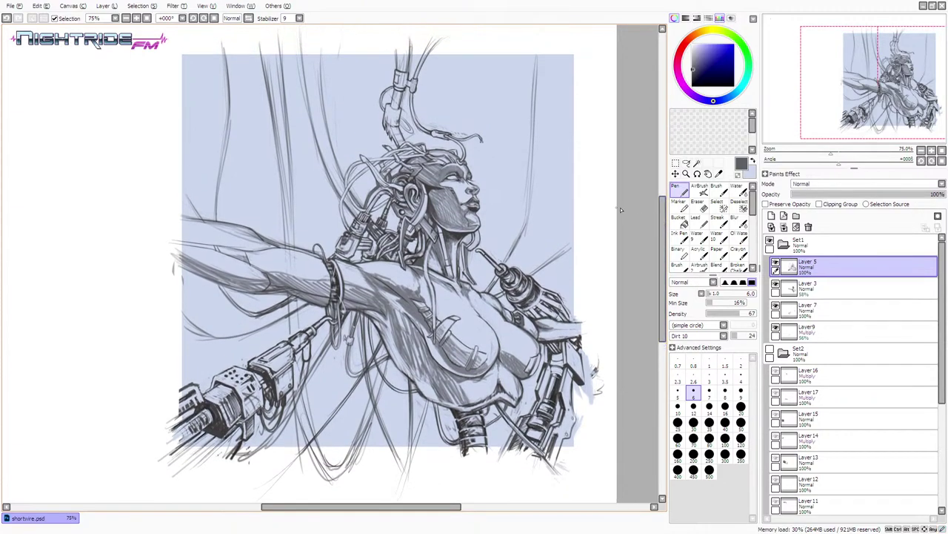